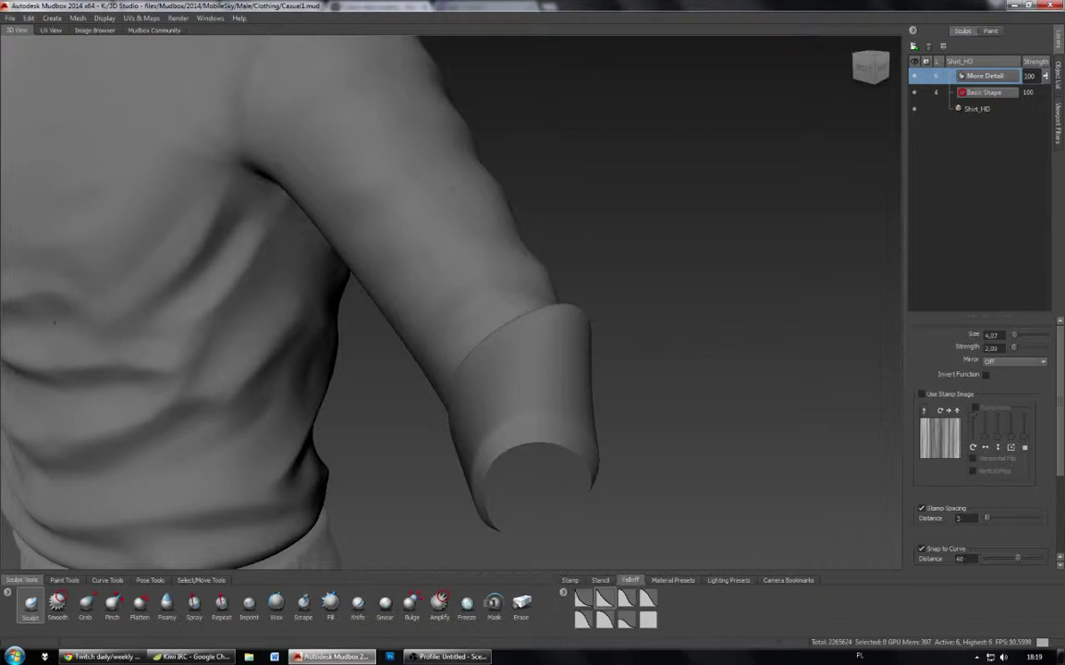
Step: Set the Sculpt brush size to 2.66 and carve short creases into the front of the sleeve just above the cuff
mouse_move(202, 305)
alt+mouse_down()
mouse_move(171, 298)
mouse_move(259, 300)
mouse_move(205, 305)
mouse_move(218, 316)
alt+mouse_up()
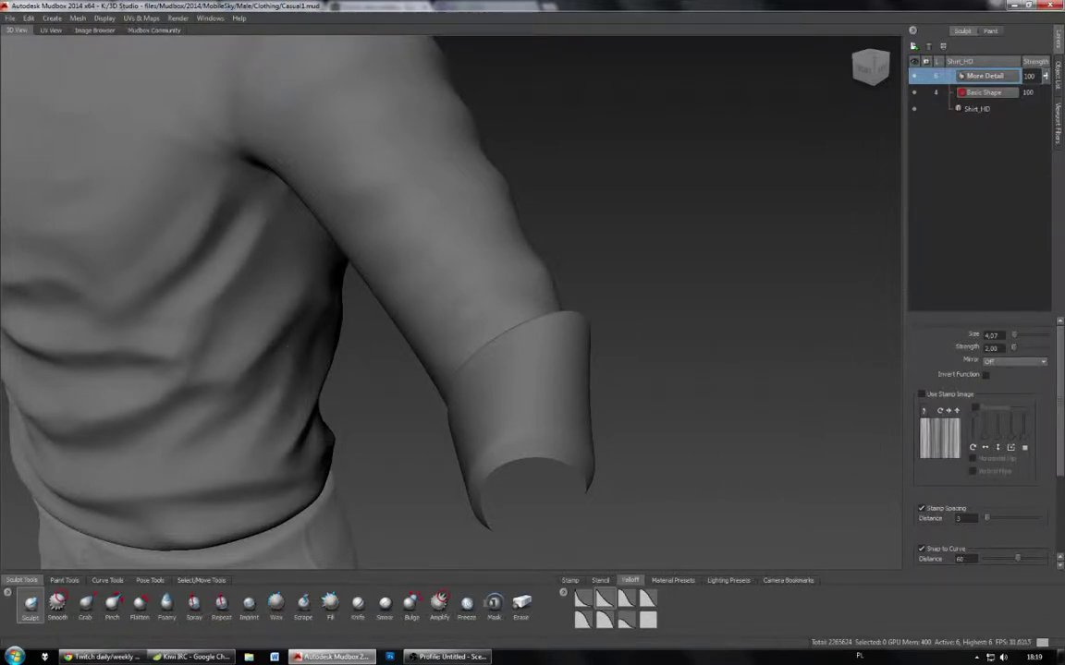
alt+drag(443, 333, 615, 333)
key(b)
drag(491, 302, 482, 322)
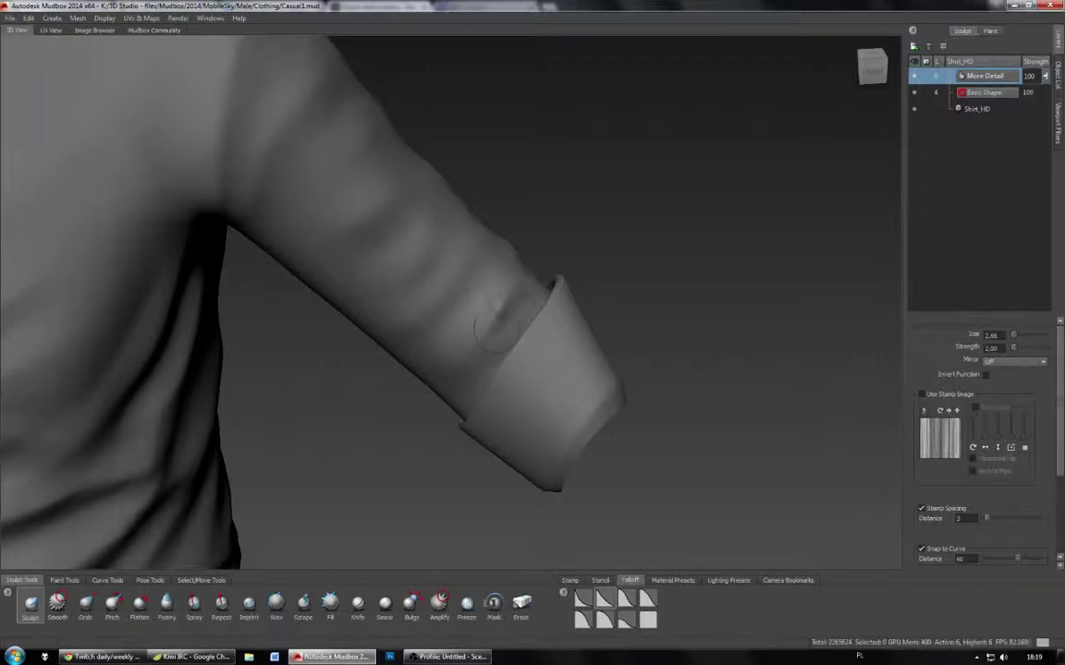
drag(515, 298, 494, 325)
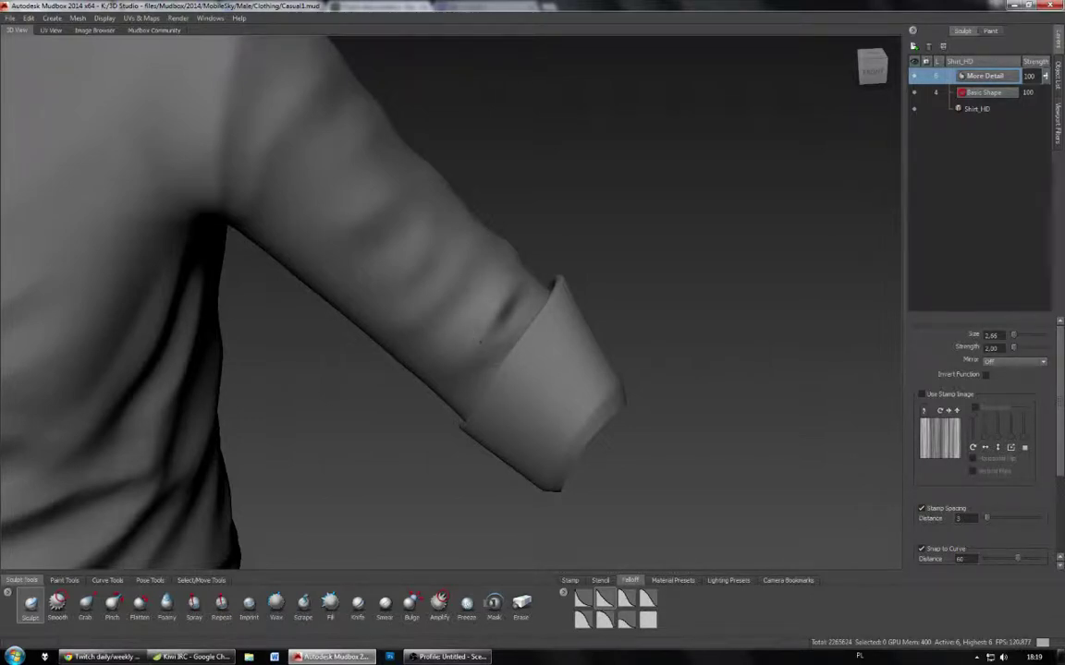
alt+drag(425, 340, 497, 321)
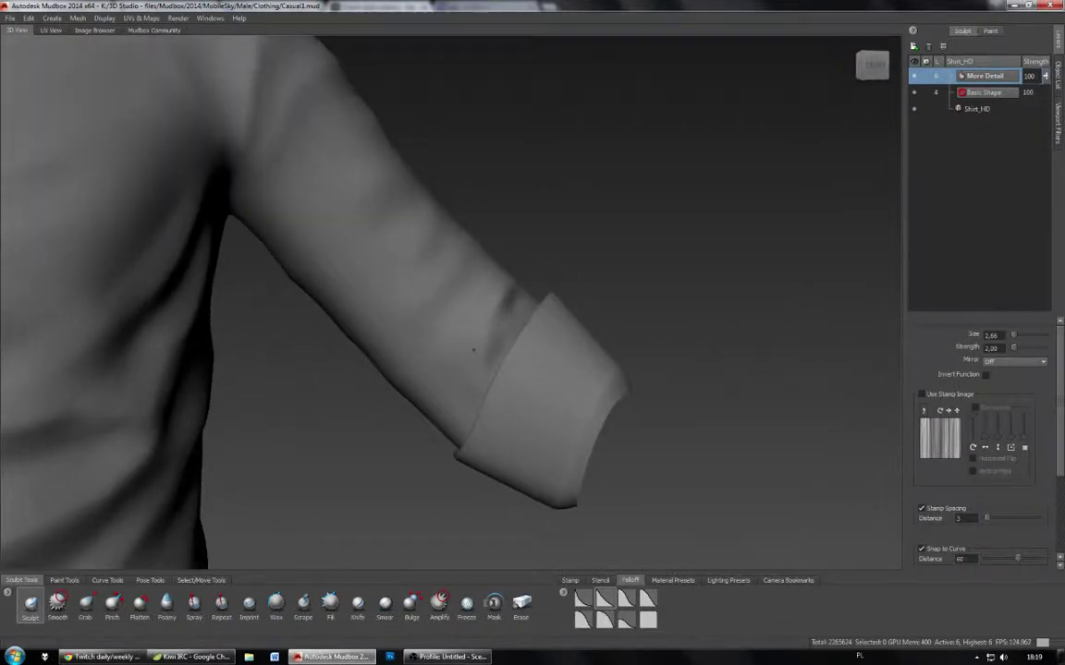
alt+drag(450, 400, 489, 379)
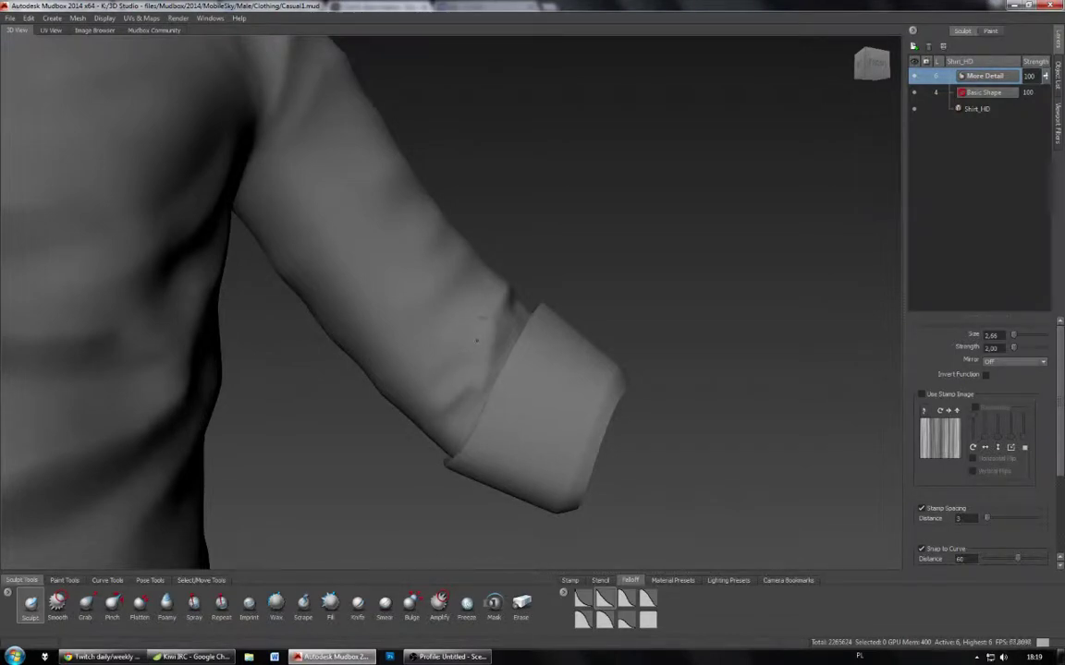
alt+drag(467, 365, 452, 361)
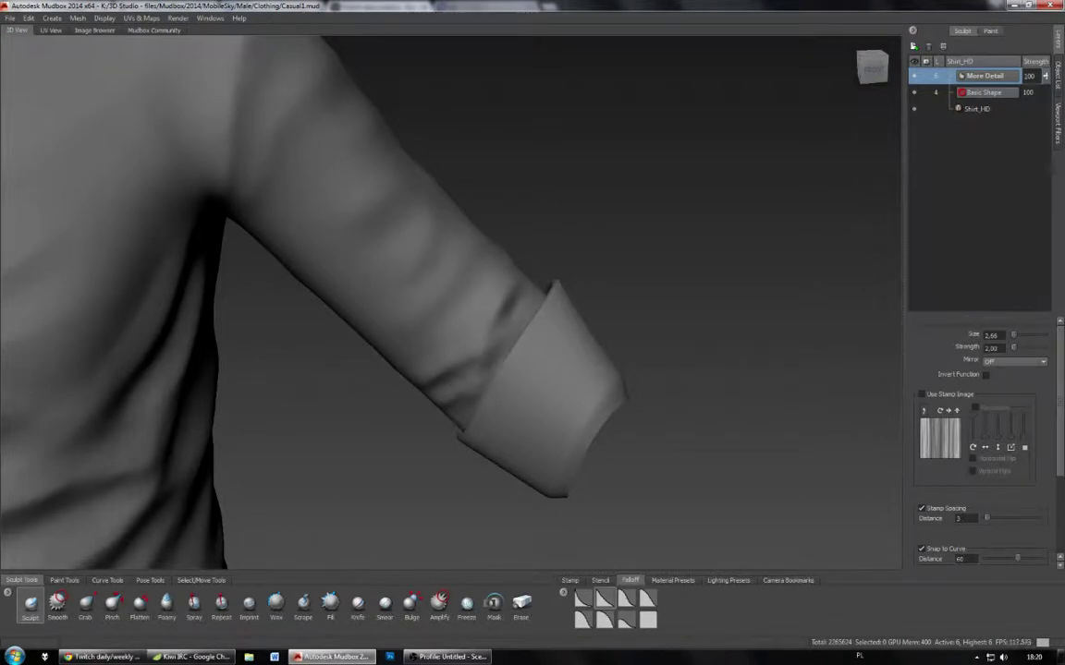
Step: Continue the creases above the cuff around the outer side, back and underside of the sleeve
mouse_move(470, 295)
mouse_down()
mouse_move(420, 340)
mouse_move(462, 282)
mouse_up()
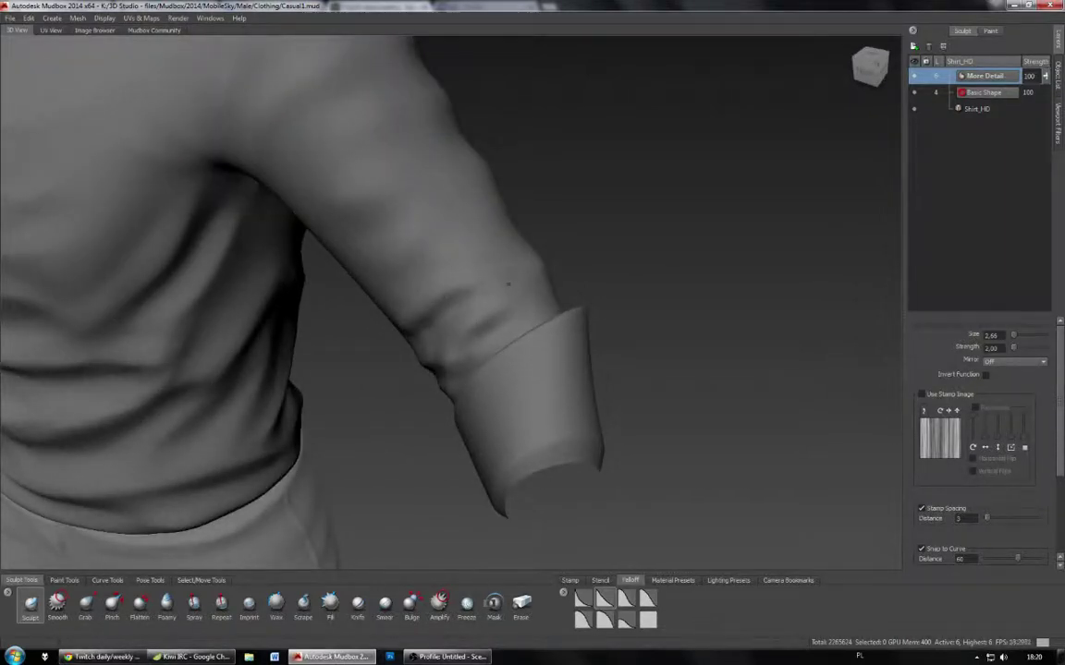
alt+drag(468, 281, 465, 344)
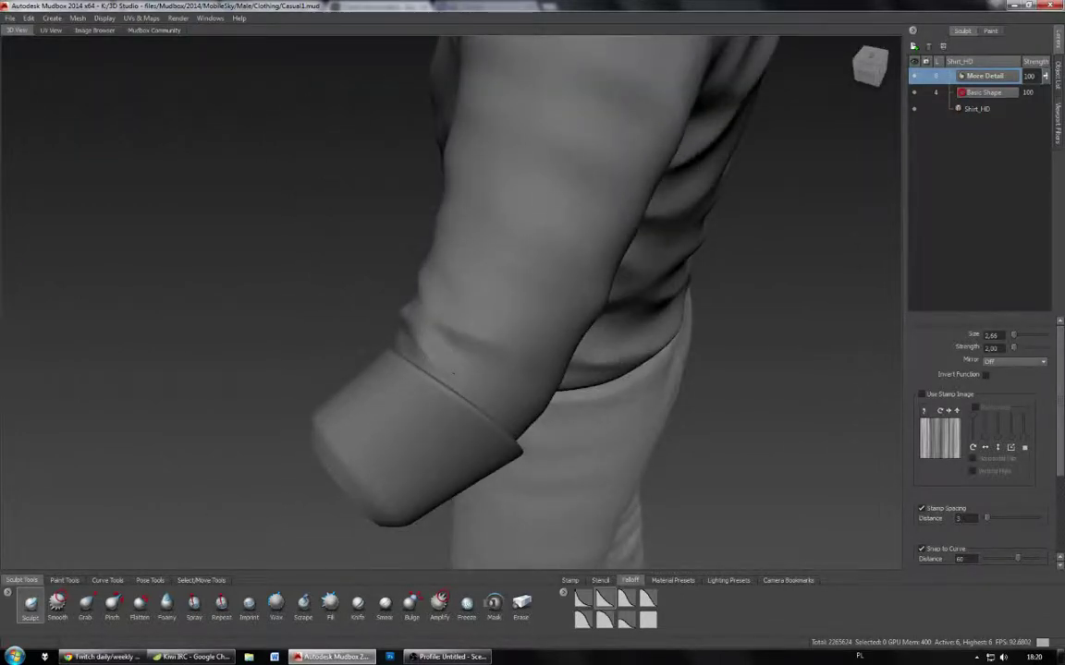
alt+drag(413, 303, 436, 386)
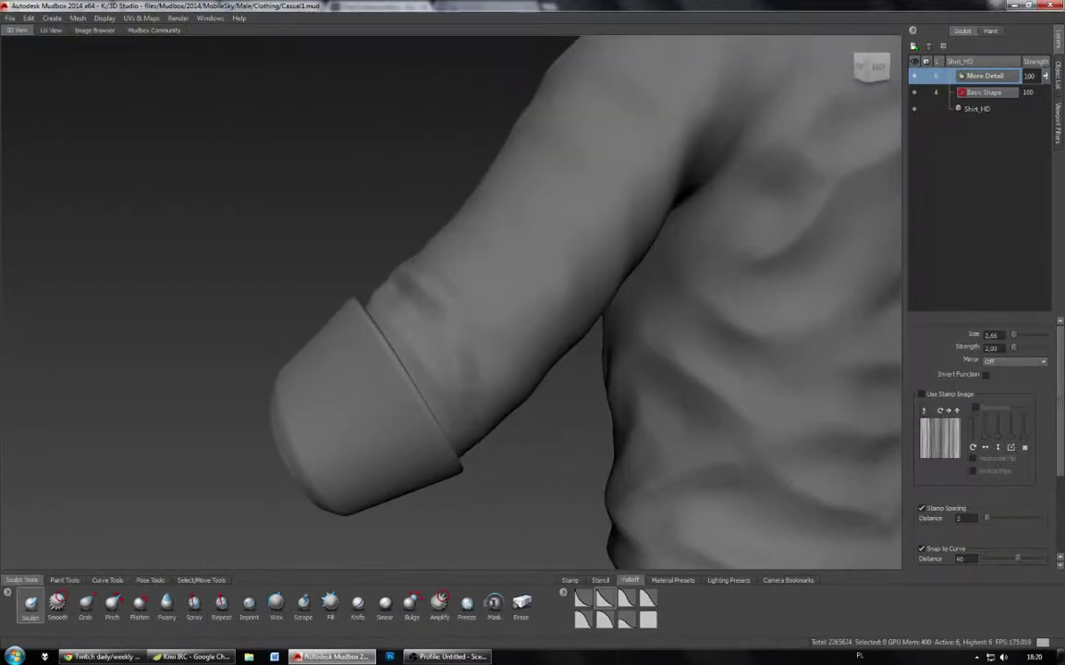
alt+drag(444, 369, 416, 379)
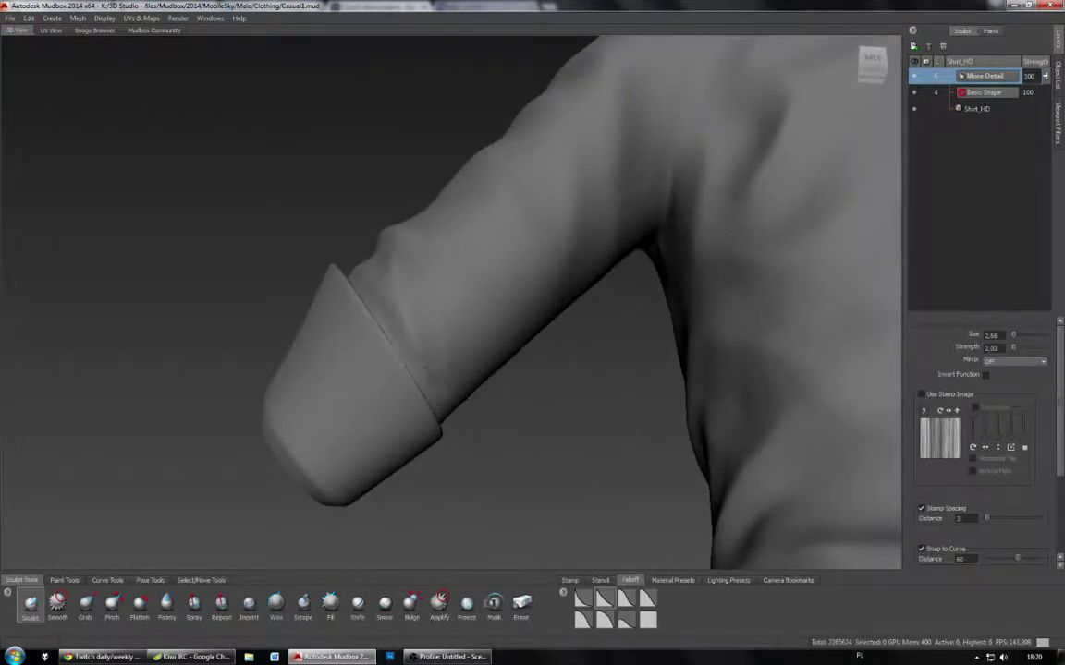
alt+drag(440, 292, 360, 335)
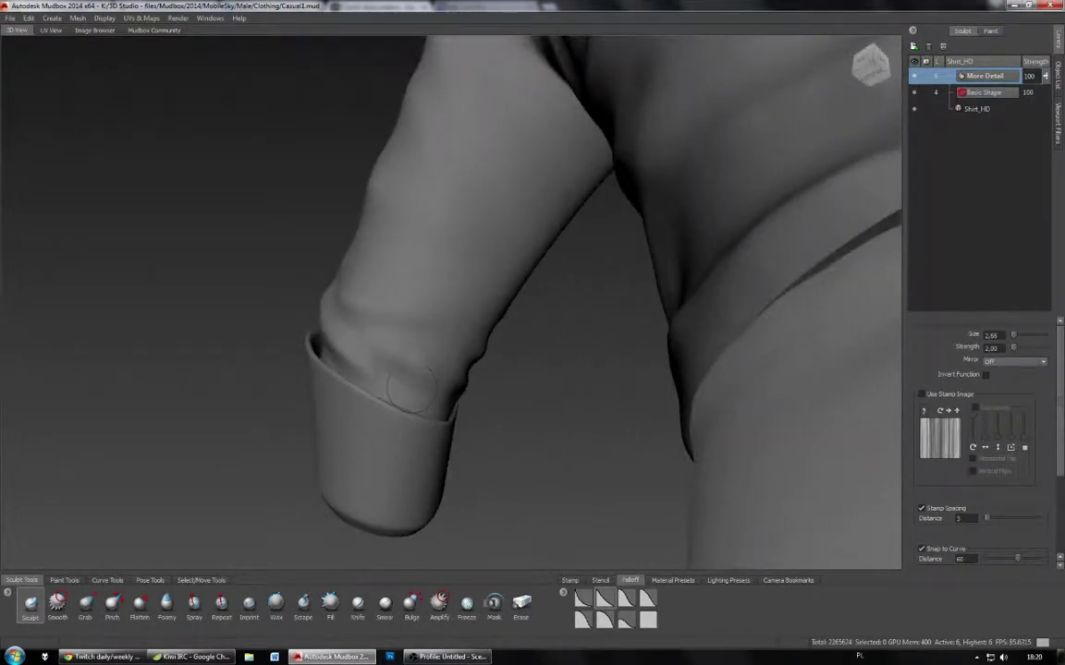
alt+drag(418, 391, 420, 401)
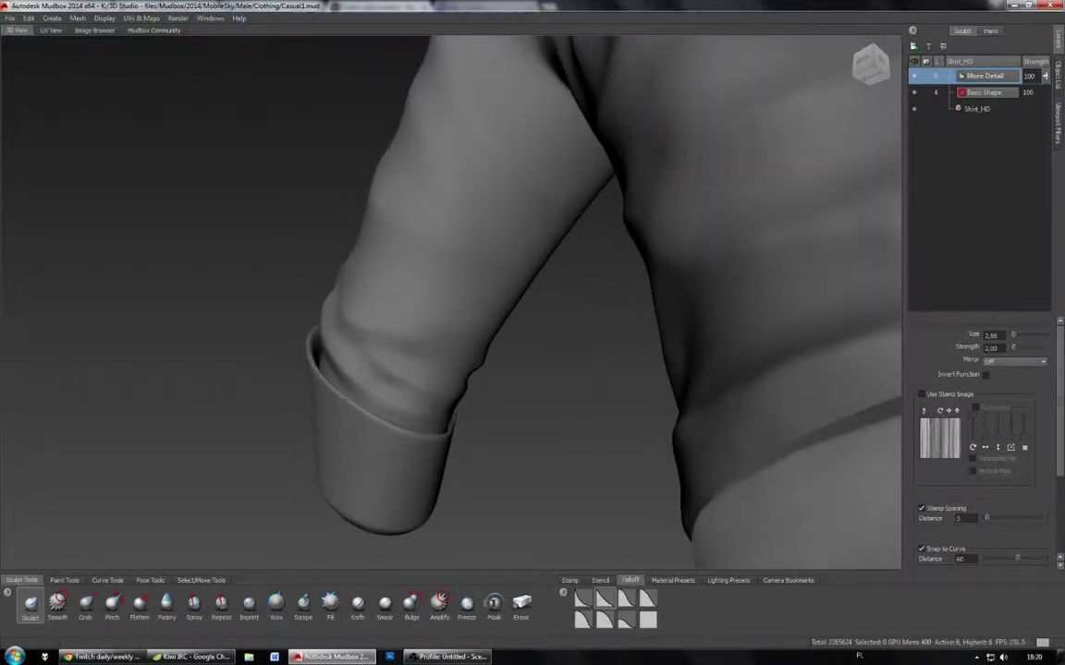
mouse_move(377, 348)
mouse_down()
mouse_move(417, 368)
mouse_move(175, 369)
mouse_move(403, 392)
mouse_move(412, 367)
mouse_up()
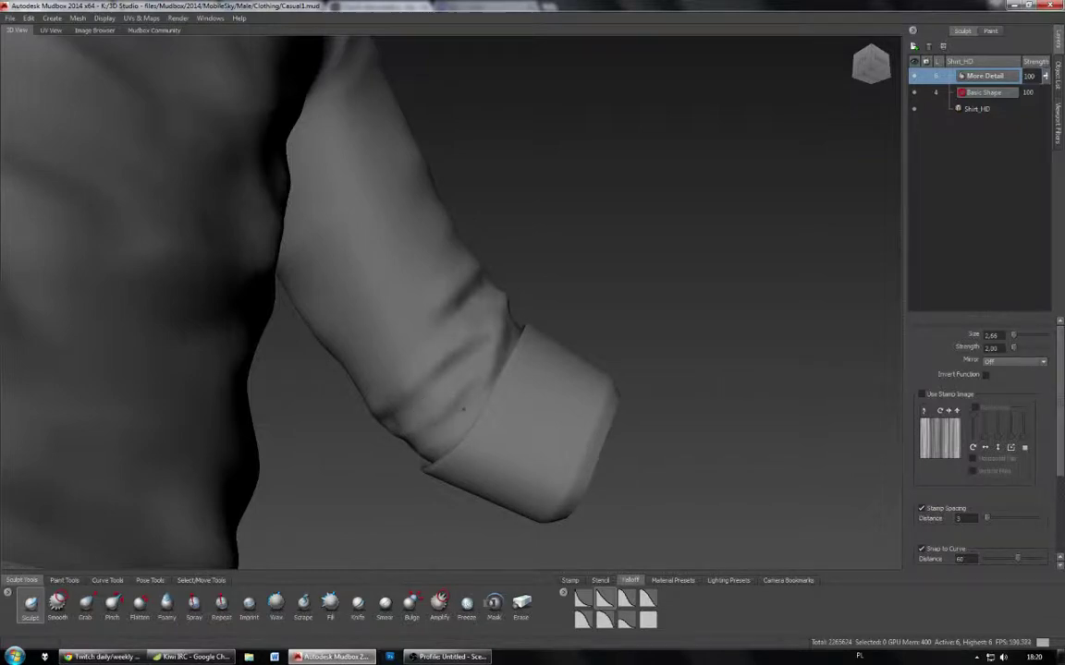
Step: Sculpt a second row of folds on the underside and back of the sleeve, slightly higher than the cuff creases
mouse_move(462, 409)
alt+mouse_down()
mouse_move(434, 332)
mouse_move(398, 374)
mouse_move(449, 326)
mouse_move(469, 268)
mouse_move(412, 309)
alt+mouse_up()
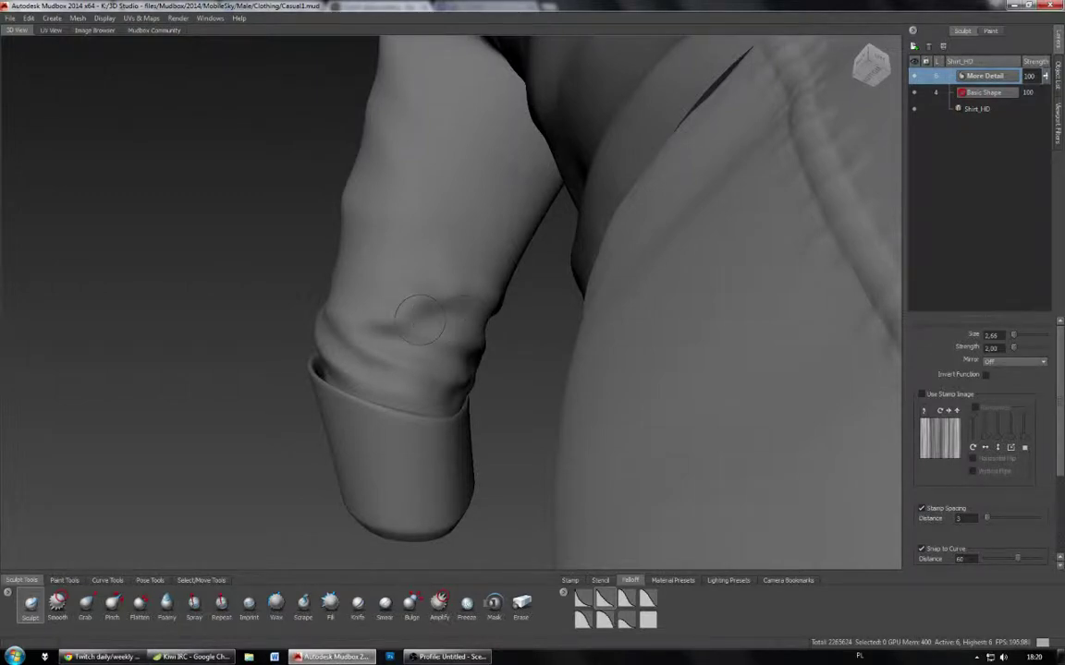
mouse_move(437, 317)
alt+mouse_down()
mouse_move(396, 317)
mouse_move(369, 285)
mouse_move(454, 339)
mouse_move(361, 312)
mouse_move(408, 323)
mouse_move(400, 319)
alt+mouse_up()
alt+drag(478, 275, 457, 280)
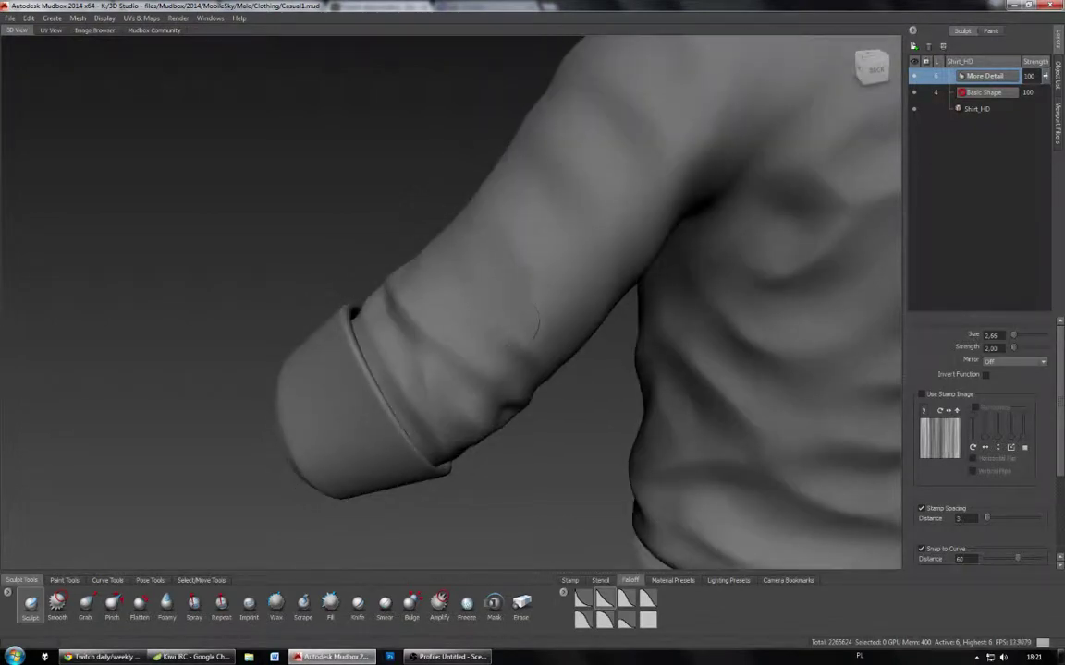
drag(486, 239, 527, 309)
alt+drag(431, 282, 441, 289)
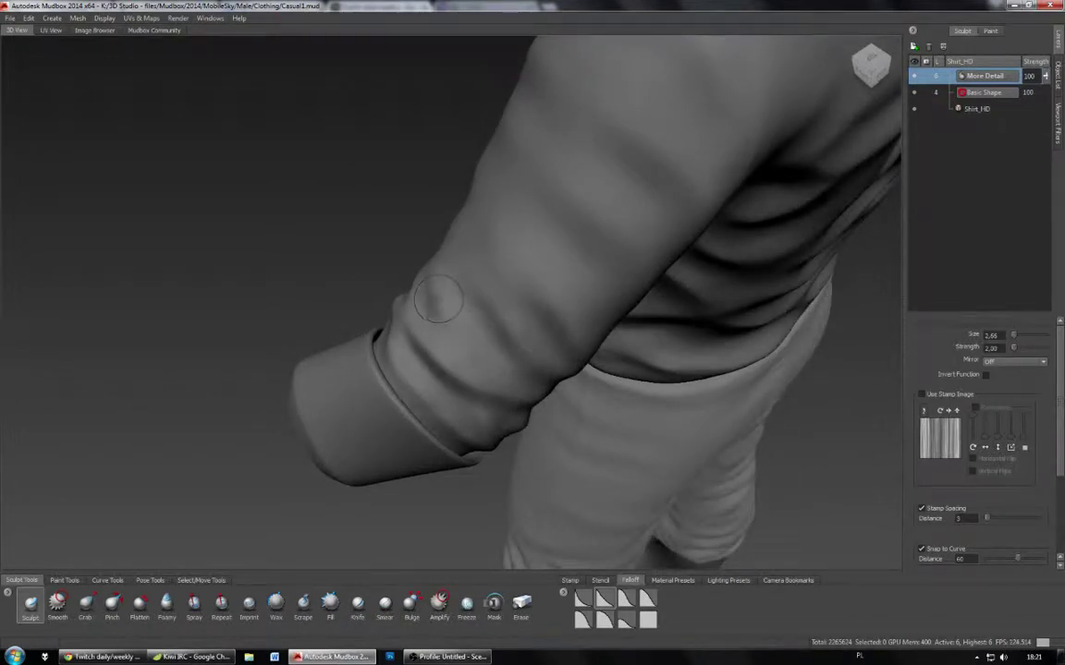
Step: Wrap the second row of folds across the outer side and front of the lower sleeve
alt+drag(407, 270, 473, 241)
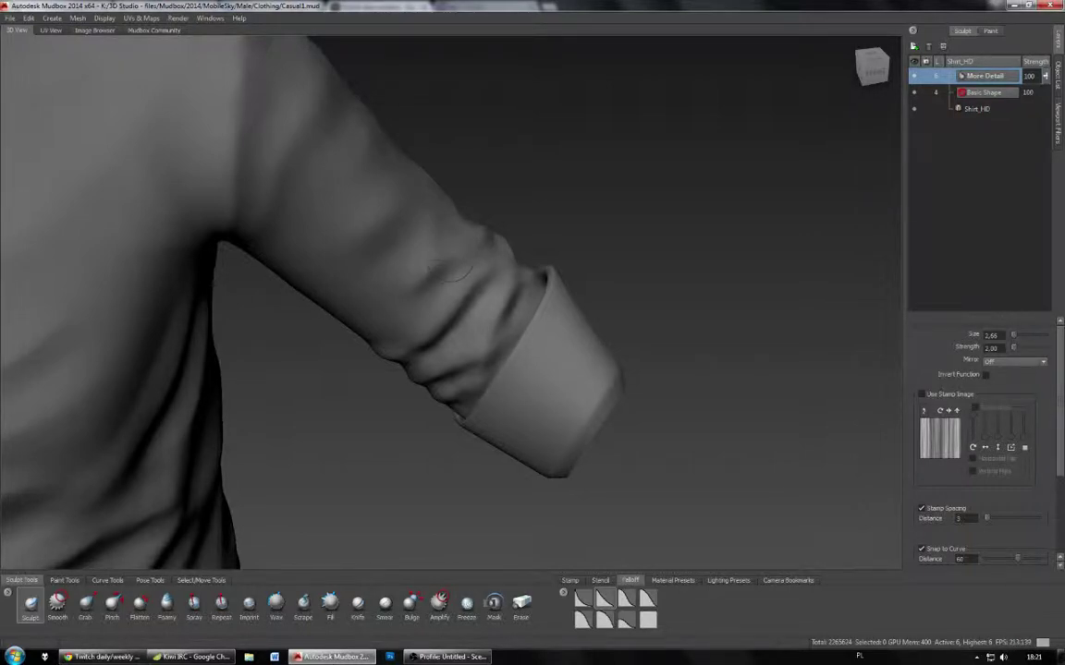
alt+drag(406, 247, 421, 268)
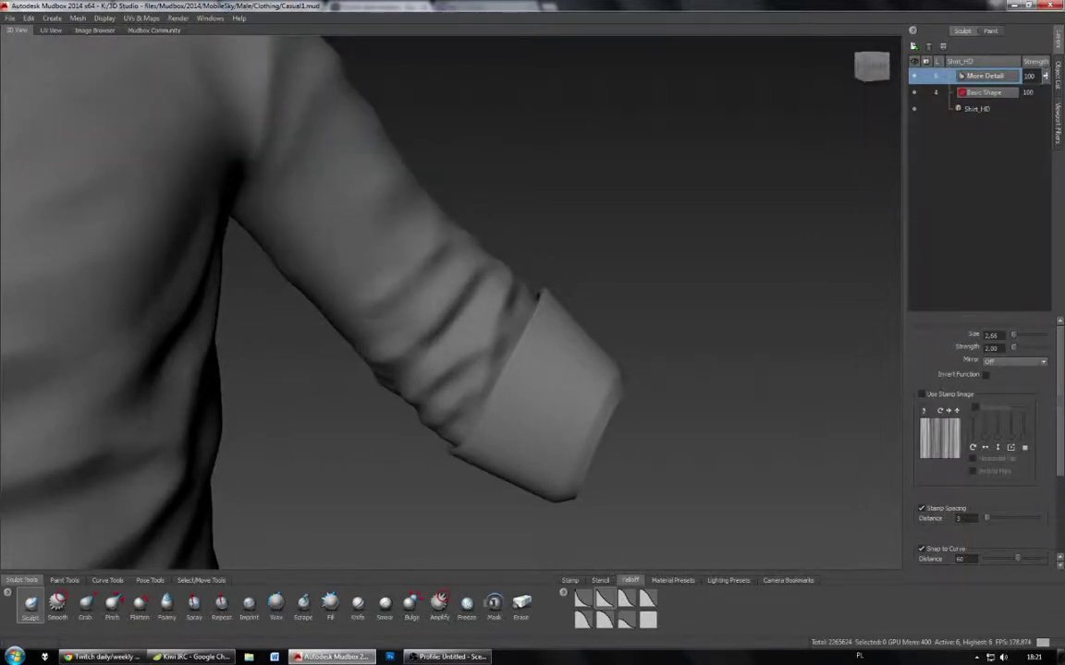
alt+drag(410, 306, 490, 277)
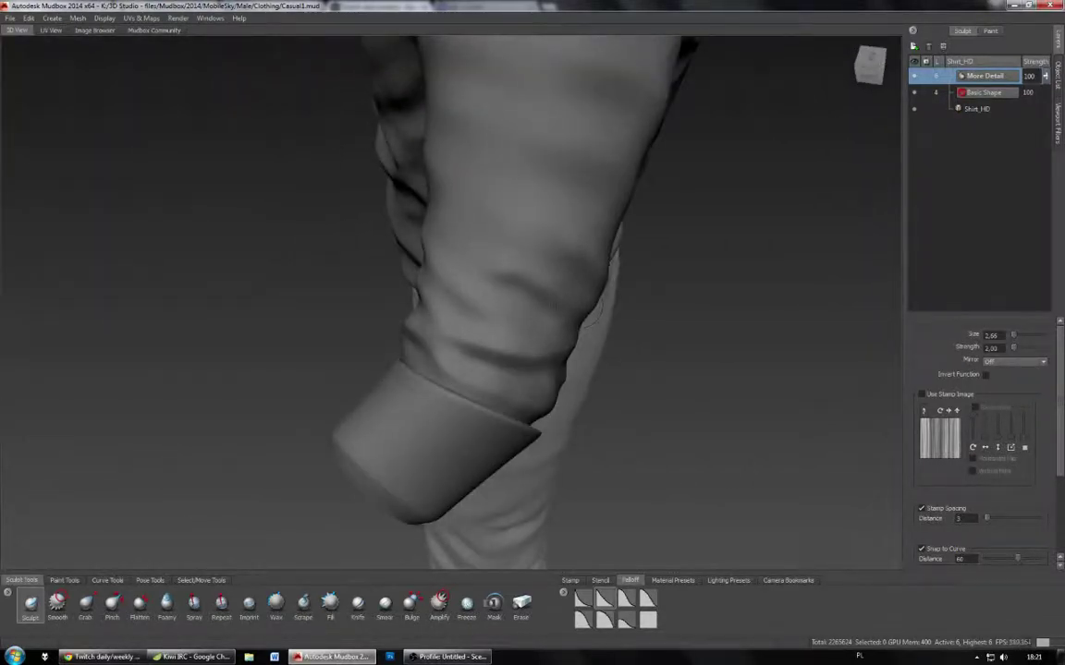
alt+drag(579, 305, 416, 293)
alt+drag(549, 294, 639, 267)
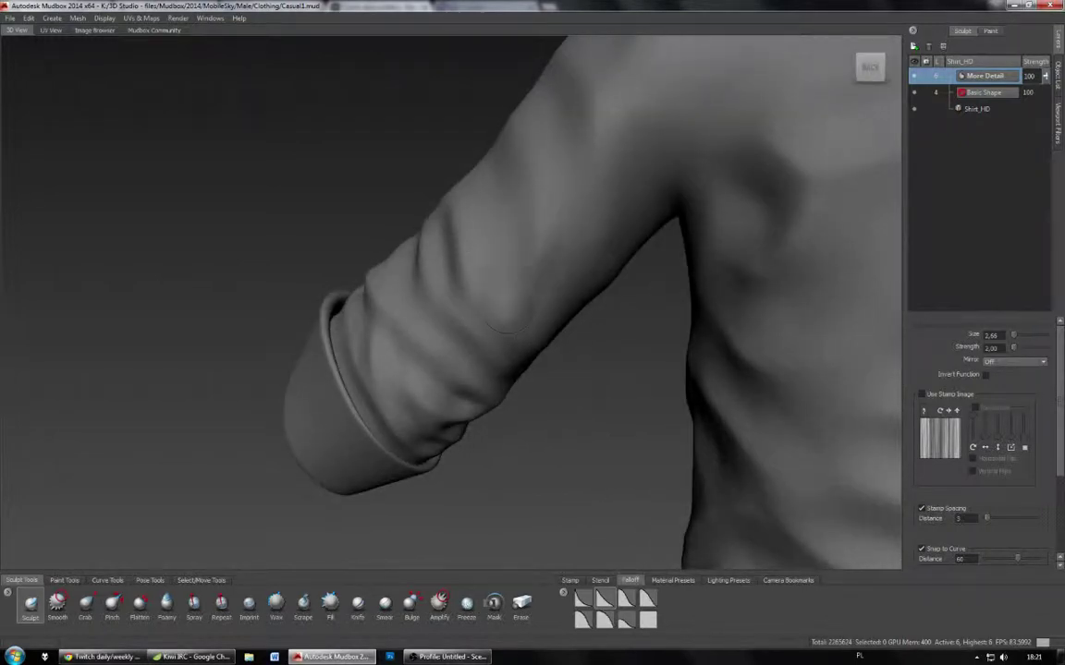
Step: Extend the wrinkles up the back and underside of the sleeve toward the elbow
alt+drag(504, 287, 487, 167)
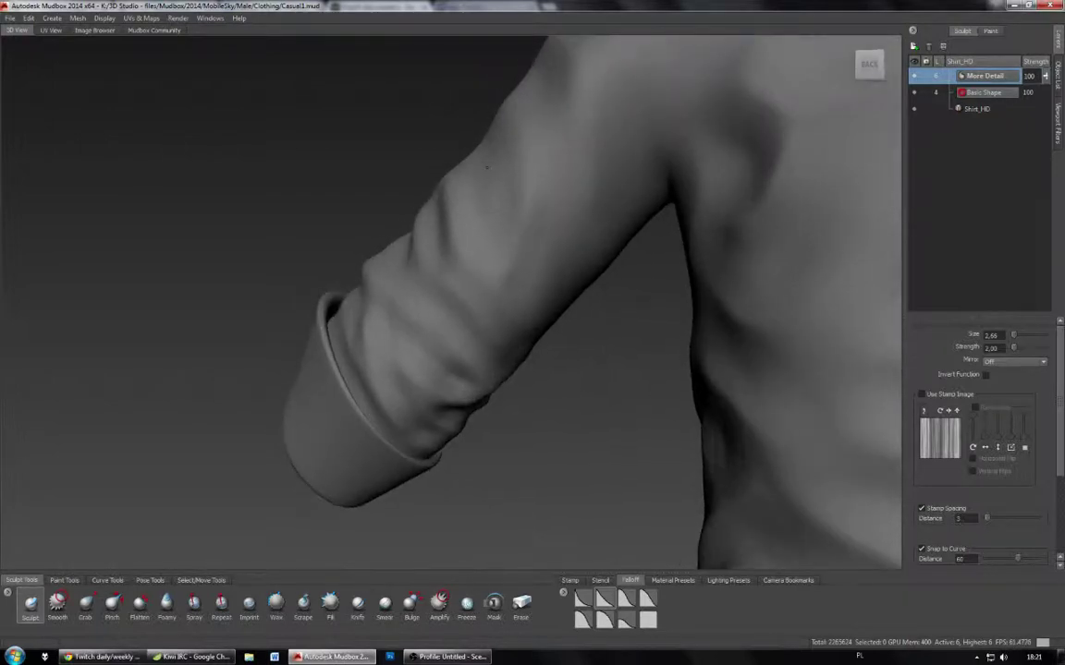
alt+drag(511, 286, 504, 294)
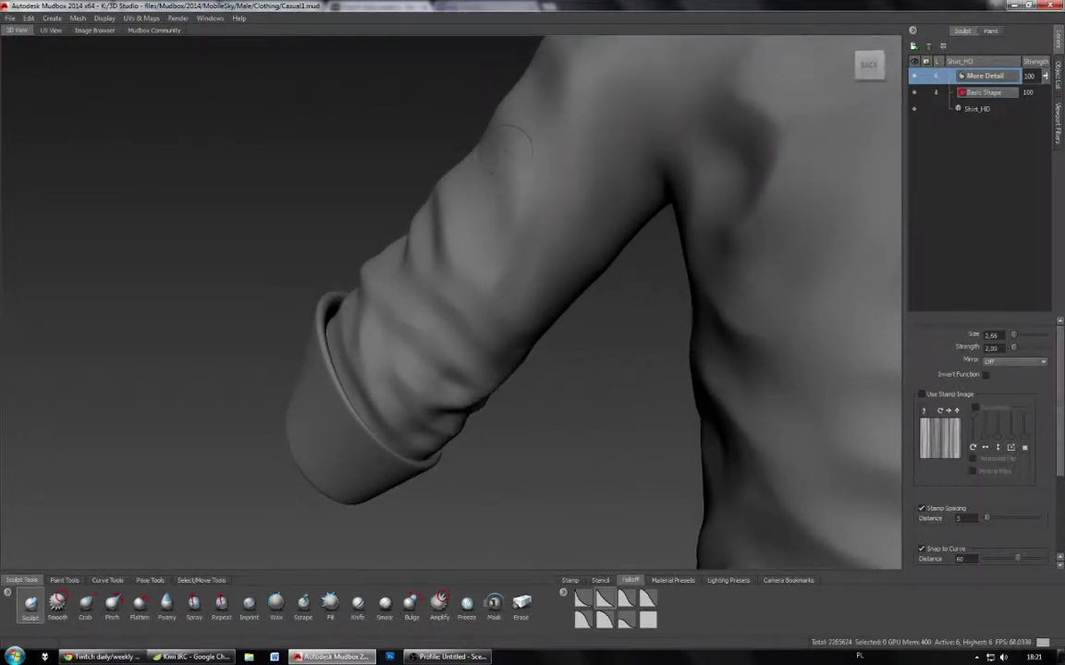
alt+drag(507, 143, 459, 225)
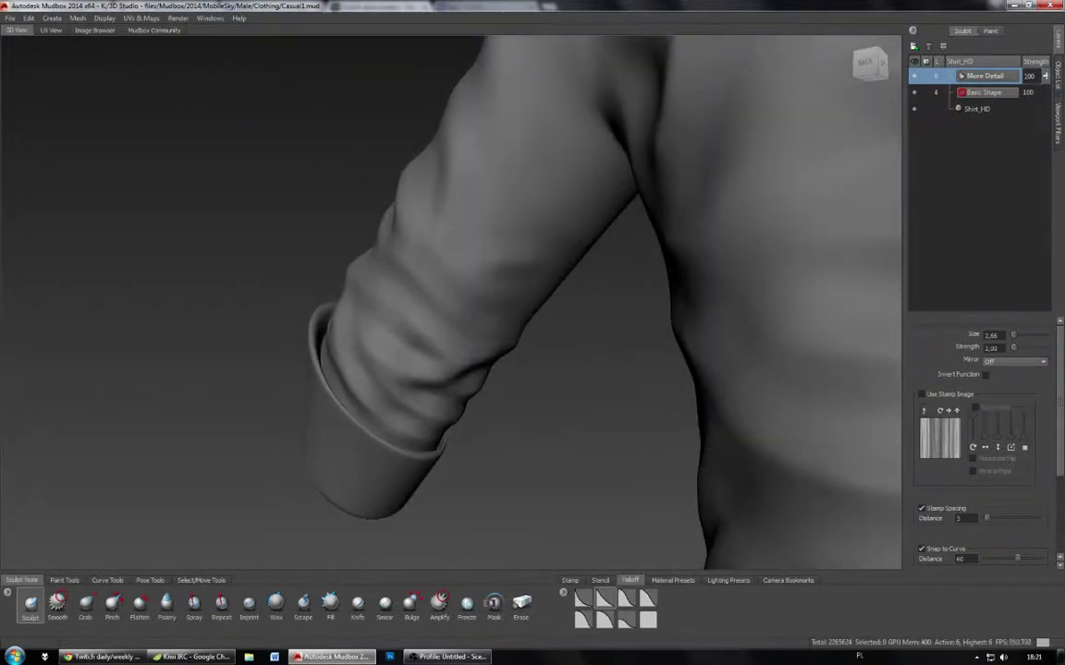
mouse_move(456, 244)
alt+mouse_down()
mouse_move(314, 245)
mouse_move(466, 242)
mouse_move(453, 250)
alt+mouse_up()
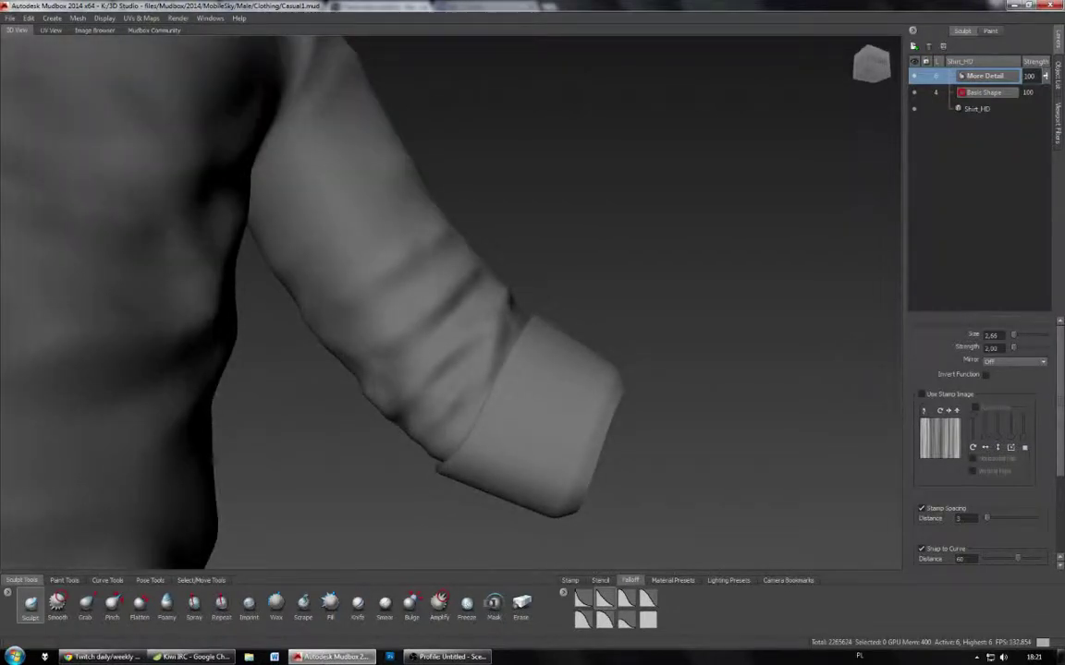
alt+drag(333, 312, 346, 226)
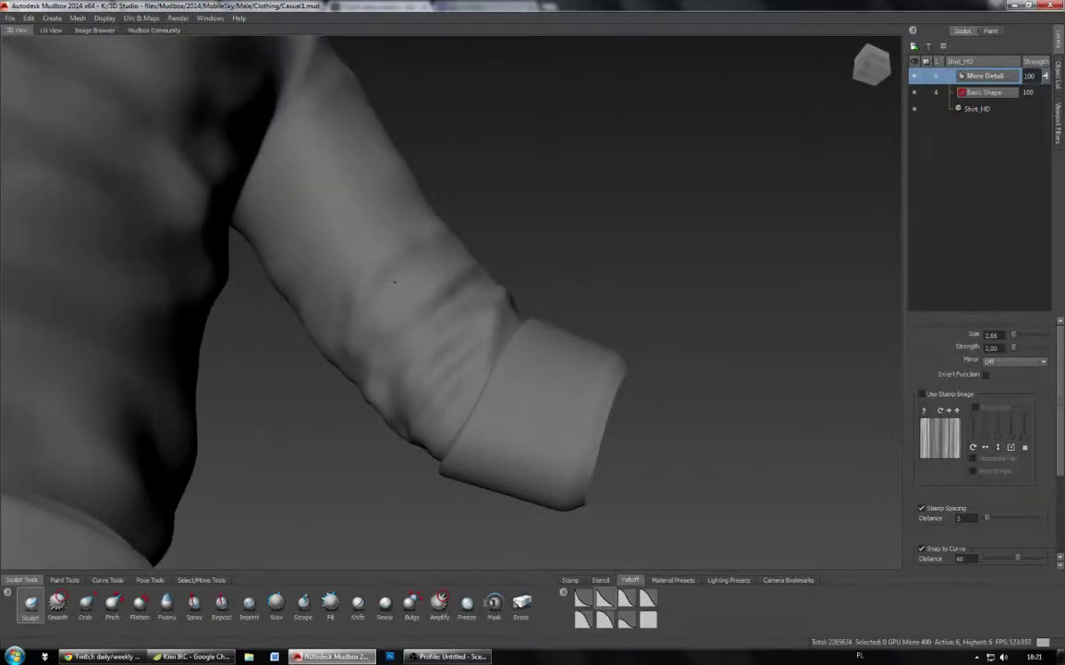
alt+drag(403, 314, 670, 343)
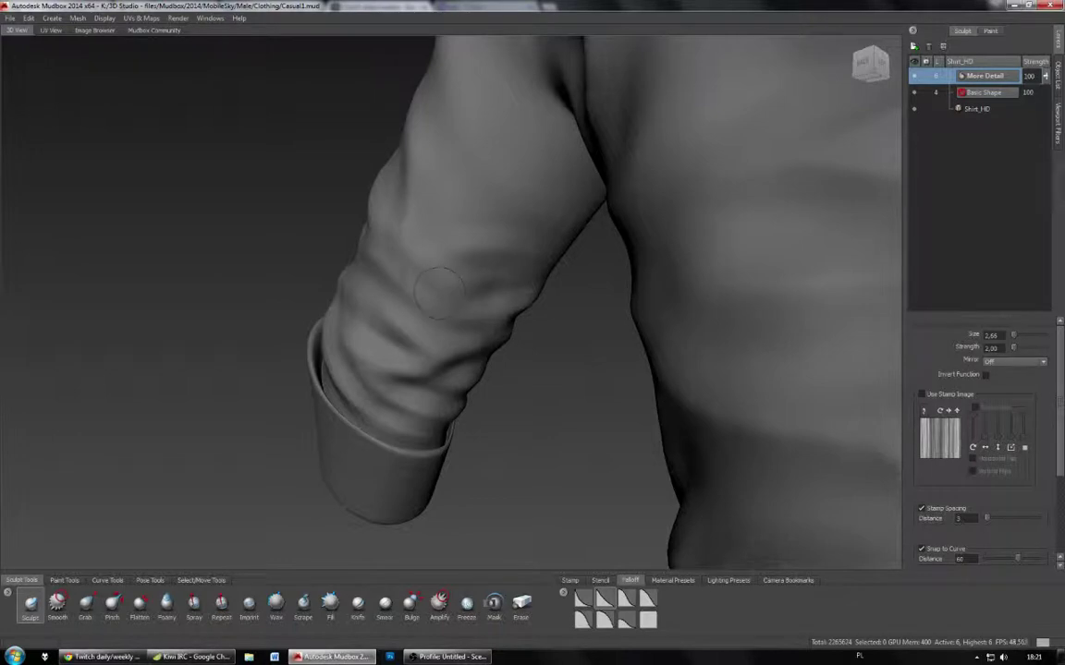
Step: Set the brush size to 3.41 and sculpt broader folds across the middle of the sleeve, from back to front
key(b)
drag(438, 298, 407, 297)
key(b)
mouse_move(467, 262)
mouse_down()
mouse_move(489, 262)
mouse_move(359, 256)
mouse_up()
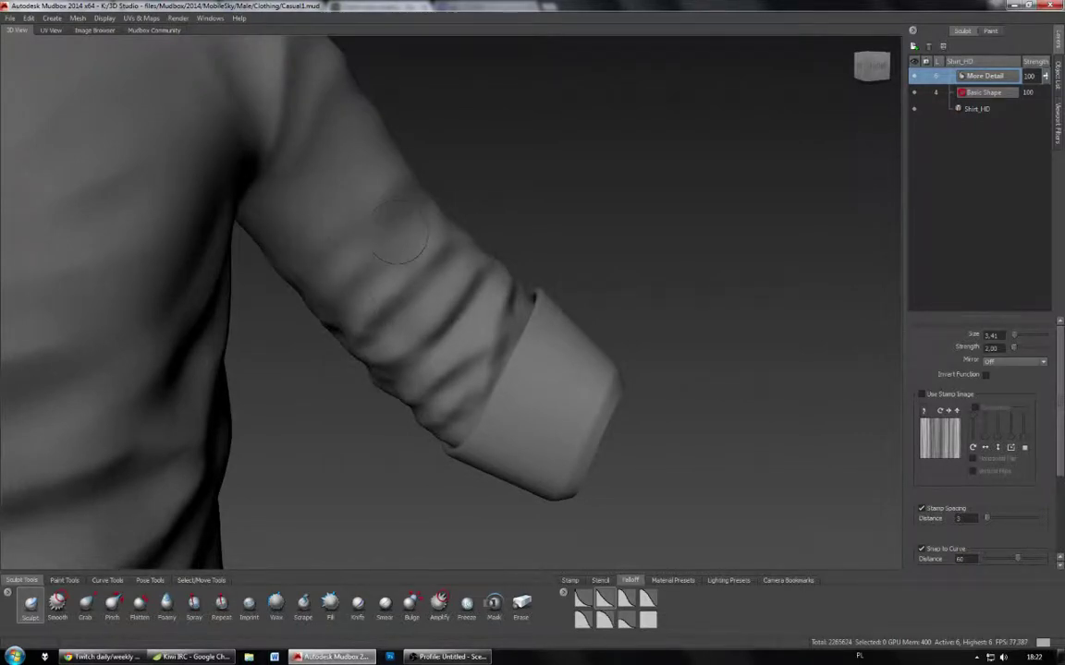
alt+drag(375, 216, 346, 208)
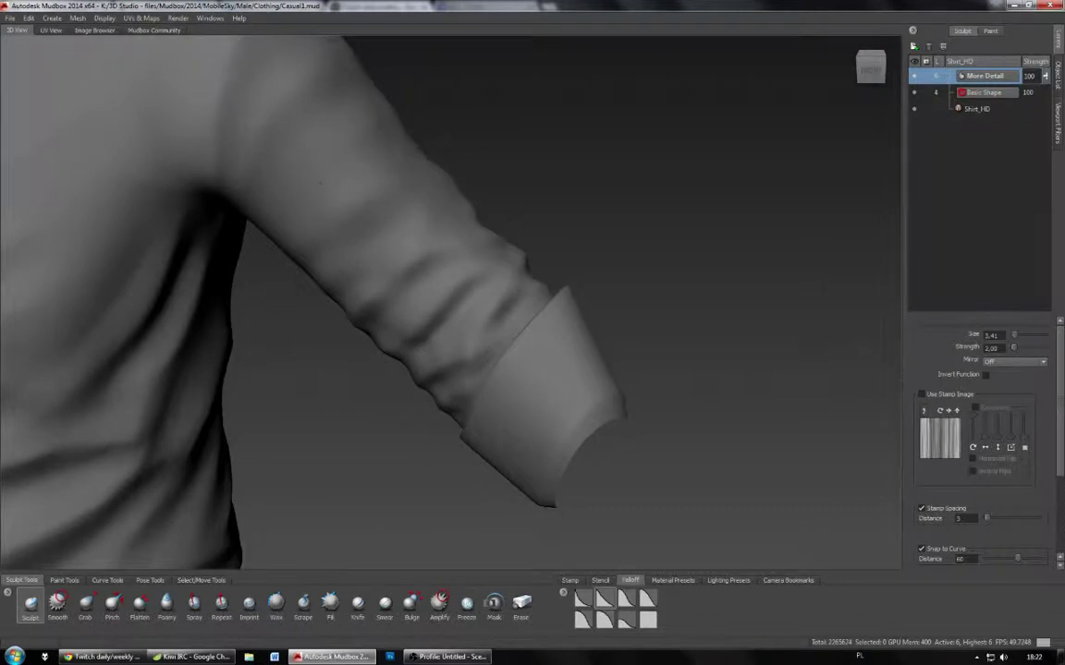
mouse_move(435, 199)
alt+mouse_down()
mouse_move(329, 189)
mouse_move(388, 242)
mouse_move(501, 250)
mouse_move(462, 218)
mouse_move(473, 212)
alt+mouse_up()
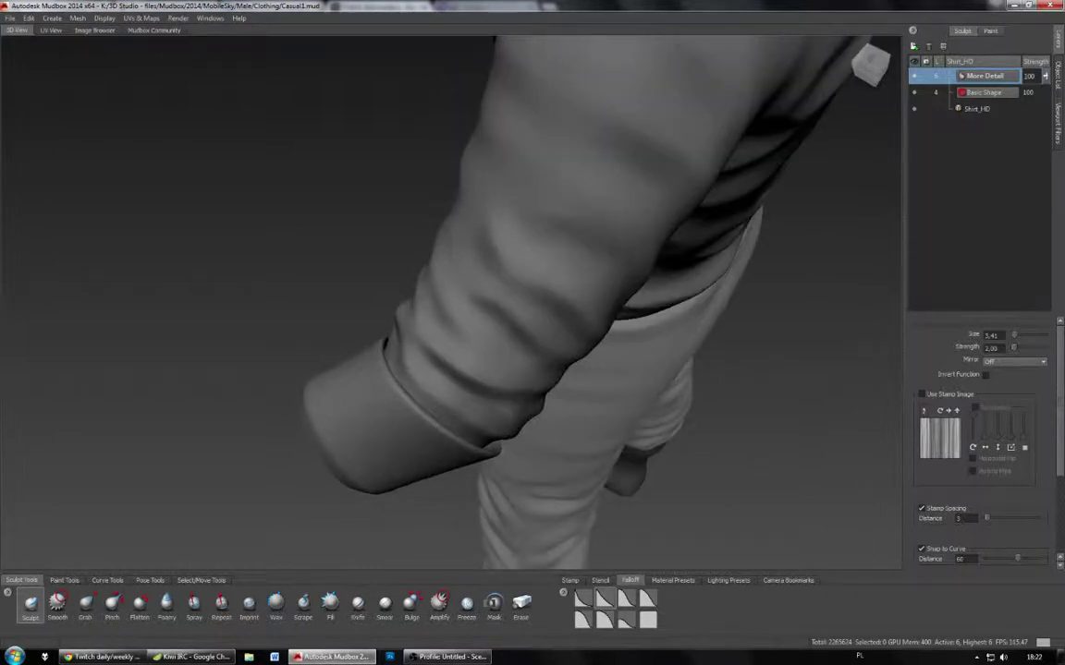
Step: Sculpt broad folds around the upper half of the sleeve, from the back round to the front
mouse_move(551, 230)
alt+mouse_down()
mouse_move(400, 153)
mouse_move(518, 155)
alt+mouse_up()
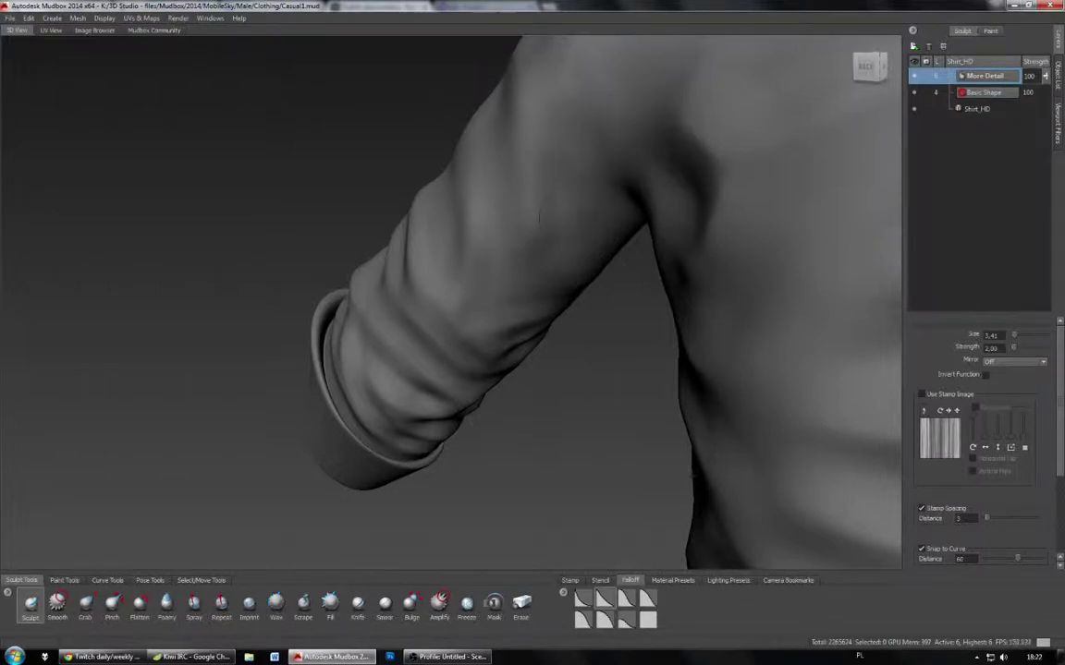
alt+drag(504, 192, 423, 74)
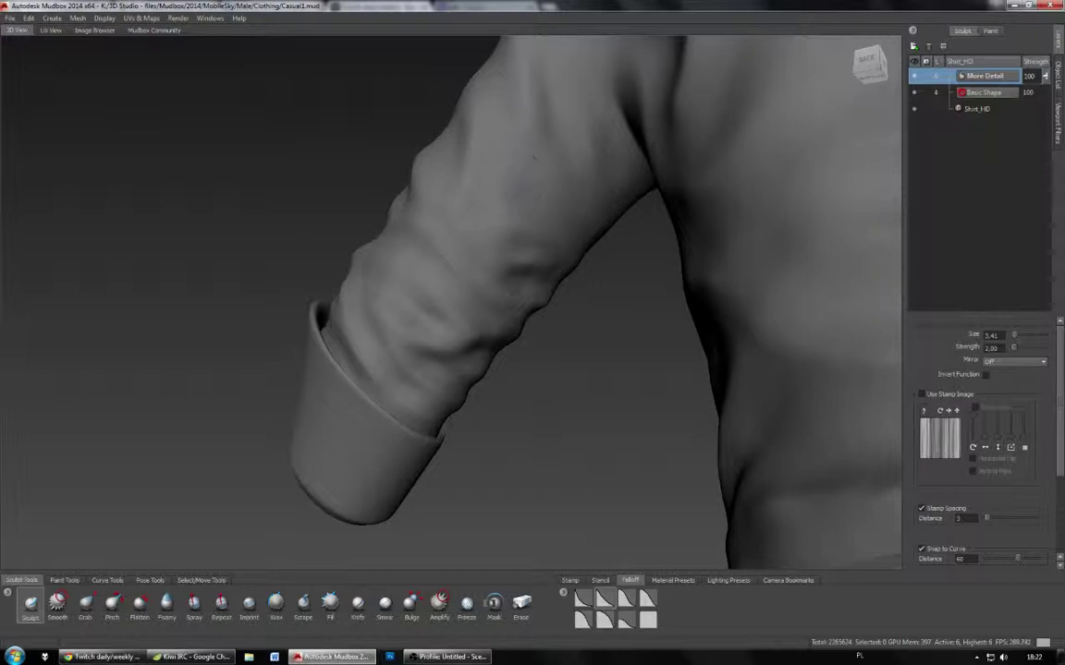
alt+drag(535, 158, 304, 189)
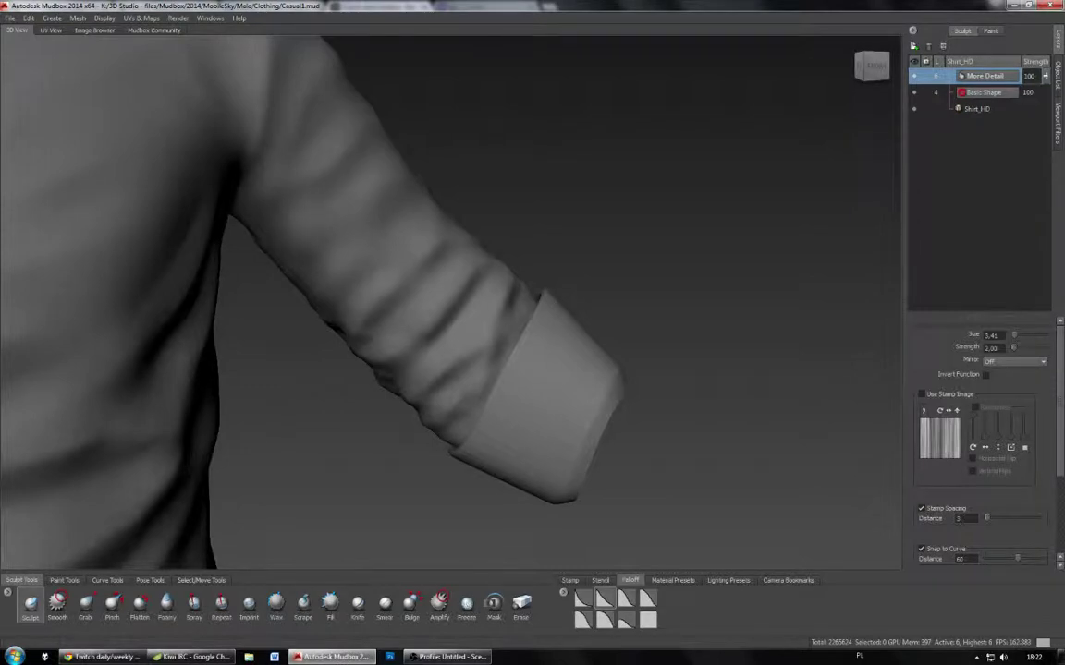
Step: Set the brush size to 2.57 and carve a diagonal crease into the front of the upper sleeve beside the armpit
alt+drag(182, 293, 365, 300)
alt+drag(380, 250, 563, 370)
alt+right_drag(564, 369, 692, 562)
alt+drag(691, 561, 730, 546)
alt+right_drag(517, 305, 613, 296)
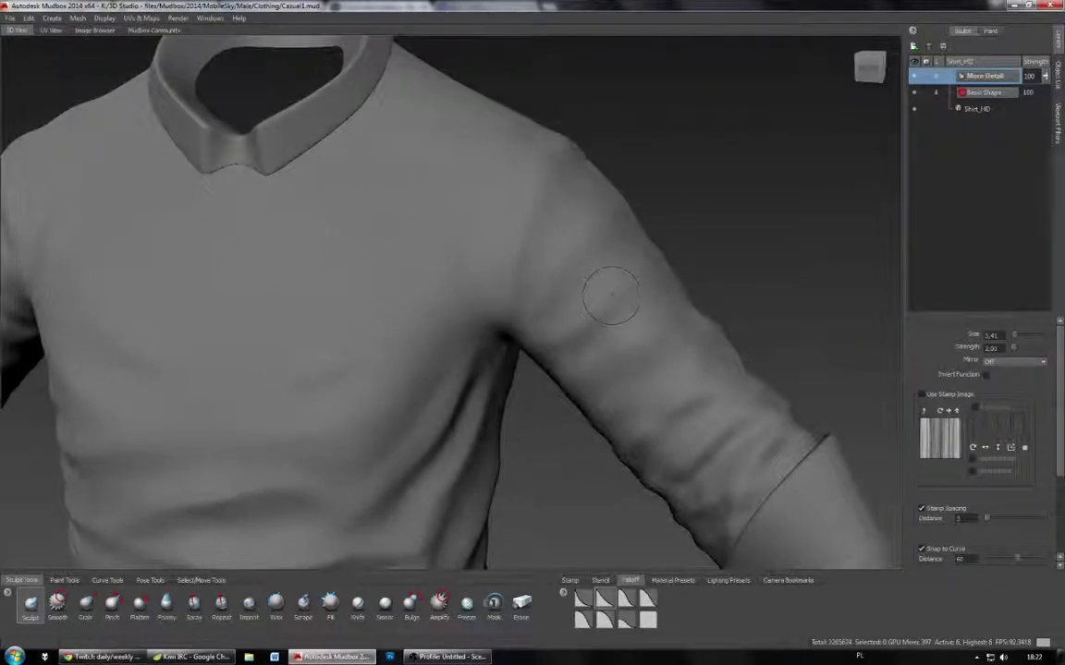
alt+middle_drag(613, 297, 471, 297)
alt+right_drag(471, 297, 532, 332)
key(b)
mouse_move(403, 242)
mouse_down()
mouse_move(385, 255)
mouse_move(396, 246)
mouse_up()
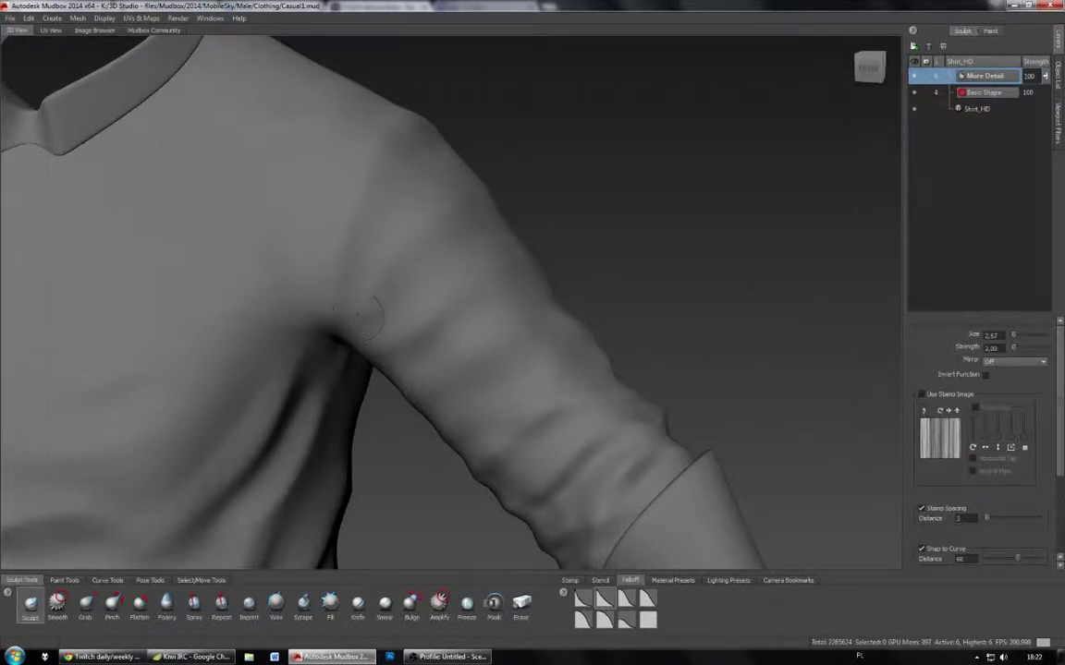
drag(377, 313, 399, 276)
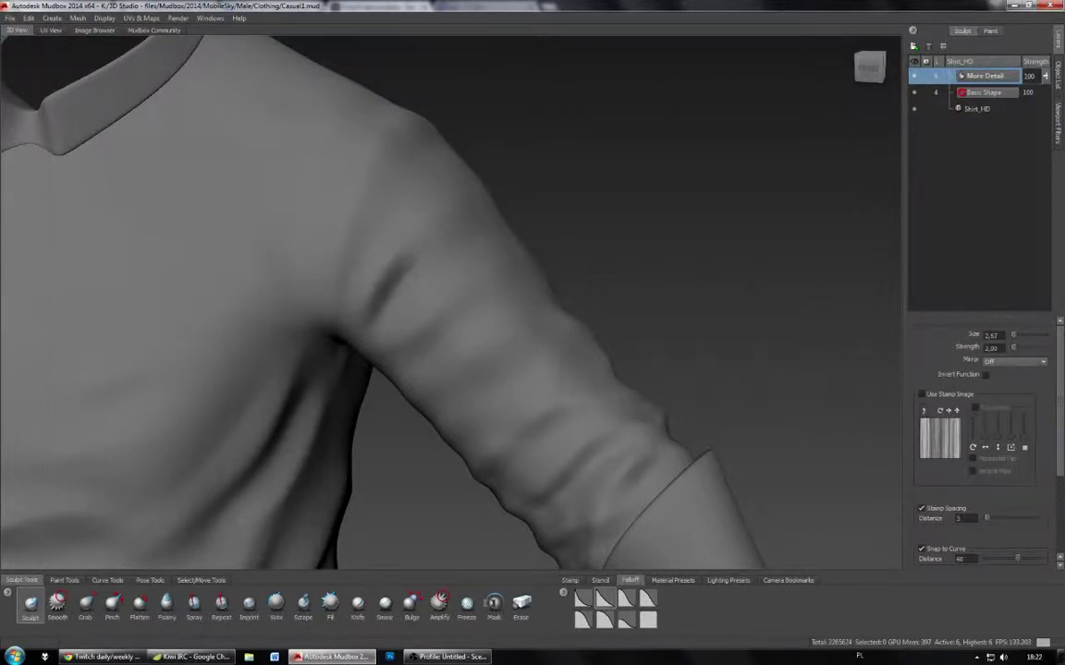
Step: Set the brush size to 1.81 and extend the diagonal creases on the front of the upper sleeve toward the armpit
alt+drag(314, 222, 362, 216)
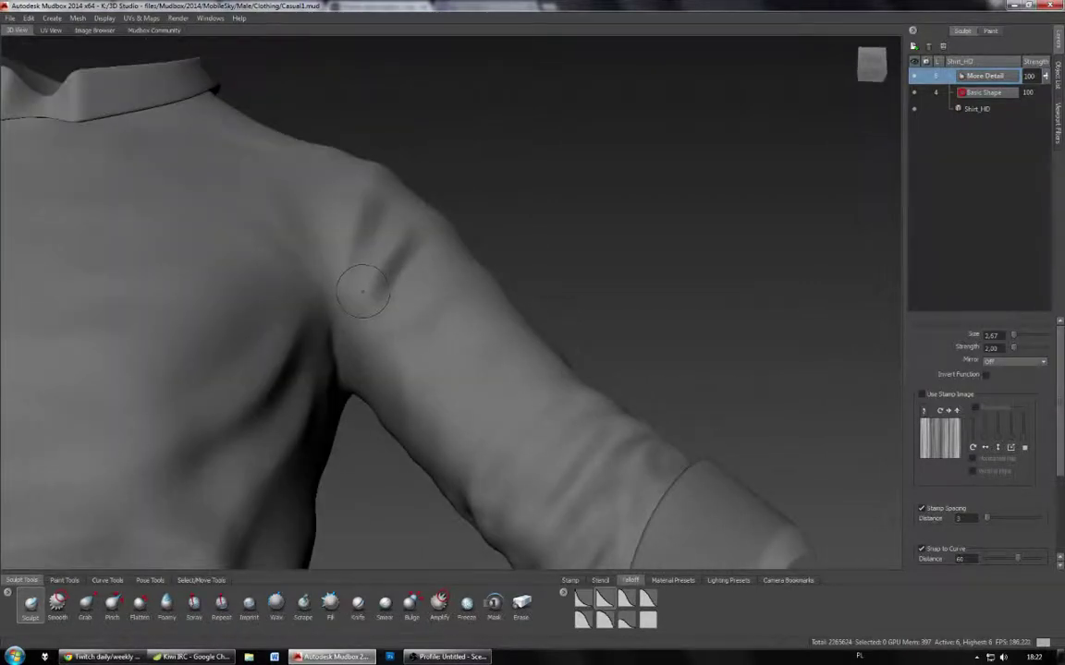
key(b)
drag(363, 291, 344, 291)
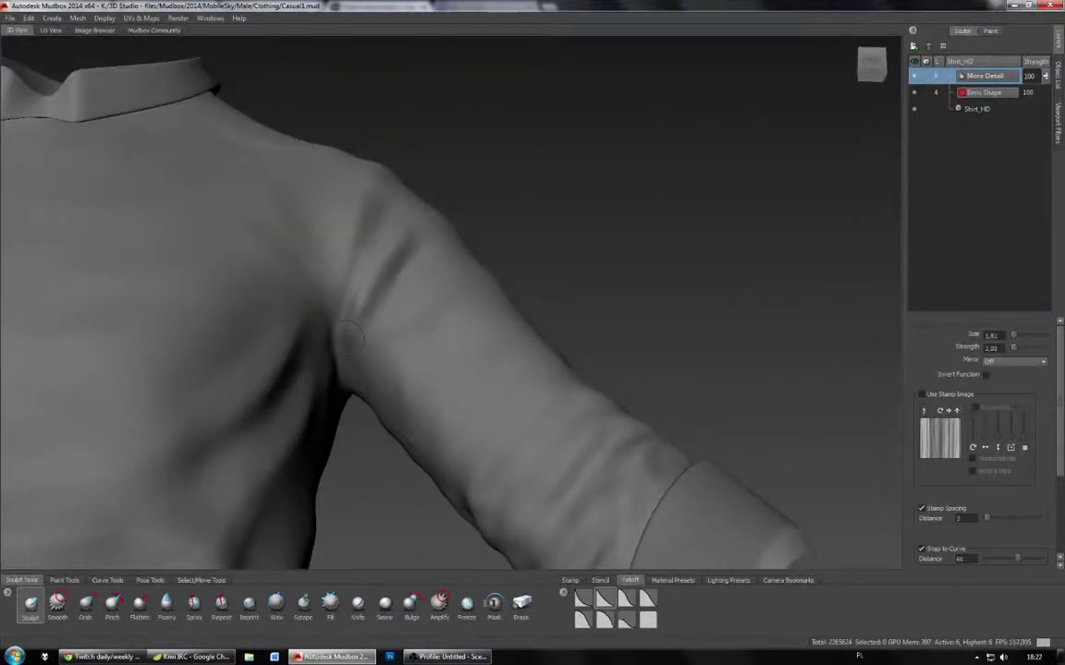
Step: Set the brush size to 2.53, deepen the armpit crease and carve a second diagonal crease beside it on the upper sleeve
key(b)
drag(362, 354, 351, 354)
key(m)
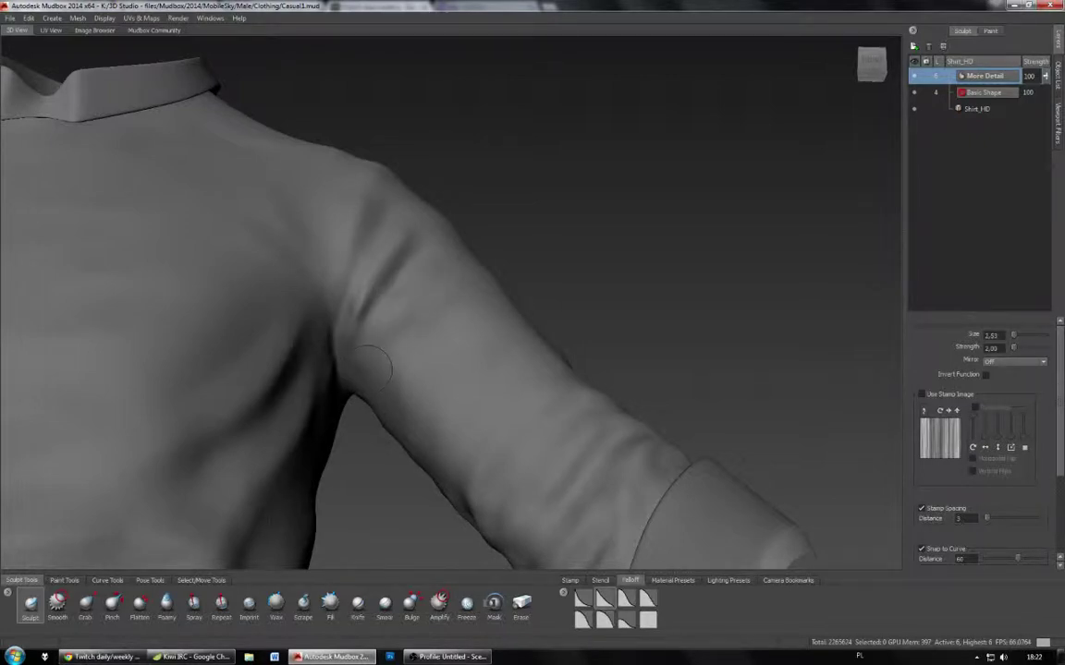
alt+drag(392, 308, 412, 383)
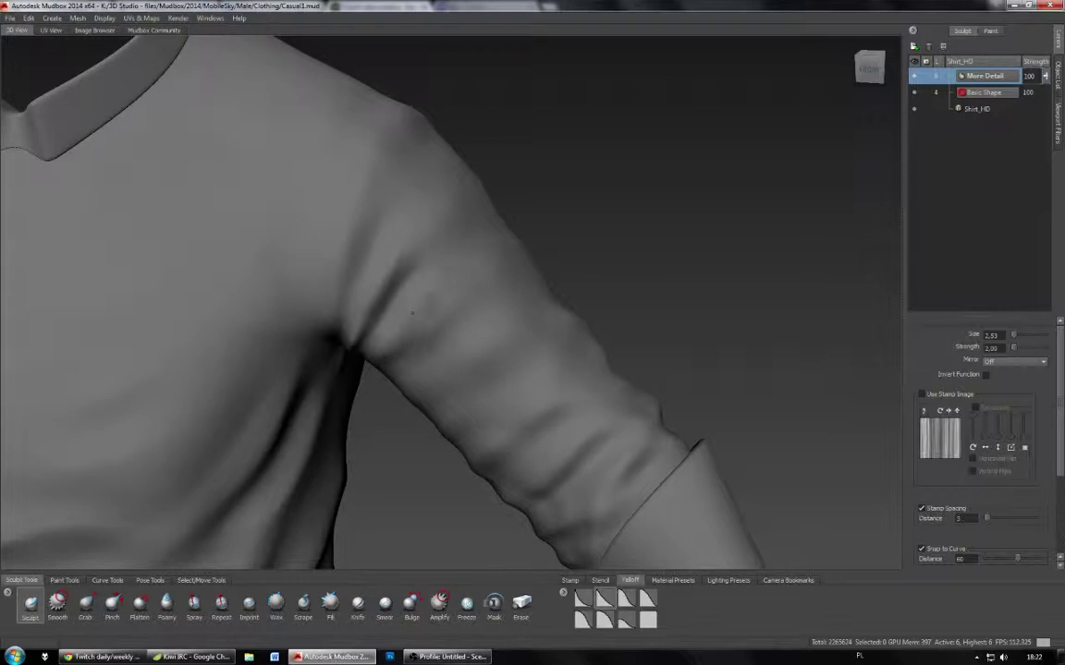
drag(442, 271, 403, 239)
mouse_move(411, 288)
mouse_down()
mouse_move(457, 244)
mouse_move(418, 206)
mouse_up()
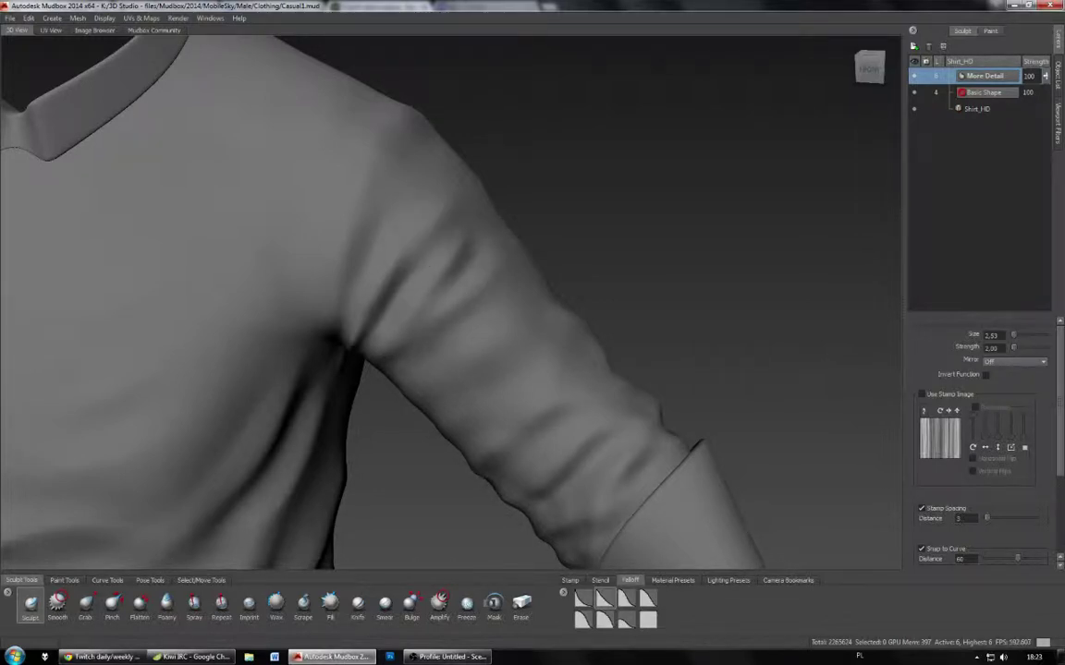
Step: Continue the upper-sleeve creases over the outer side of the arm and down the back toward the armpit
alt+drag(407, 139, 449, 185)
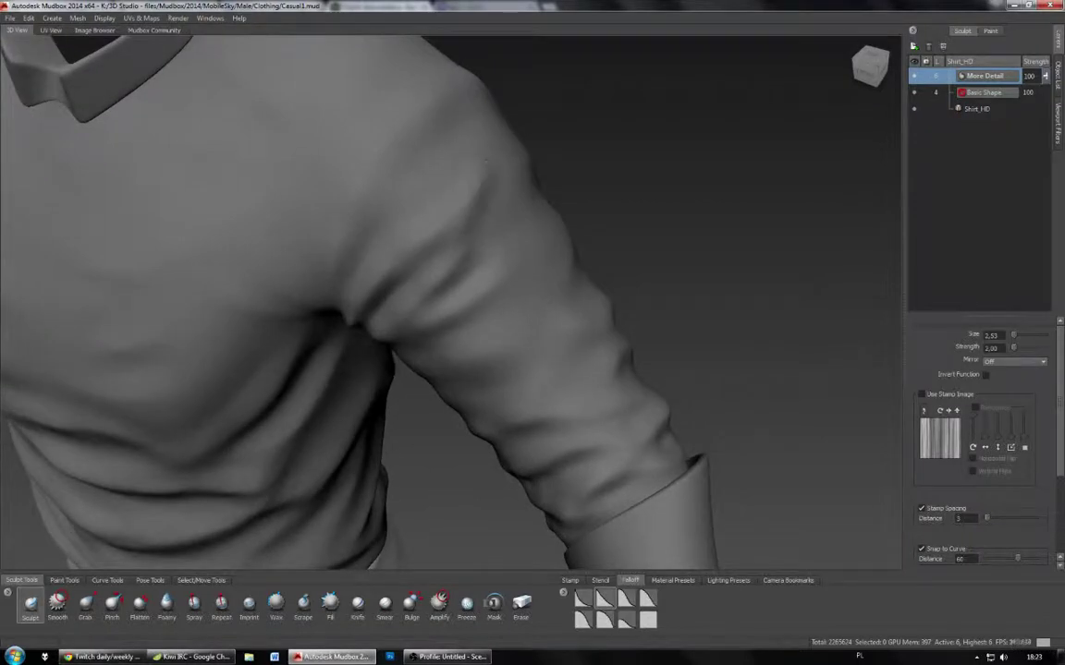
alt+drag(473, 243, 398, 210)
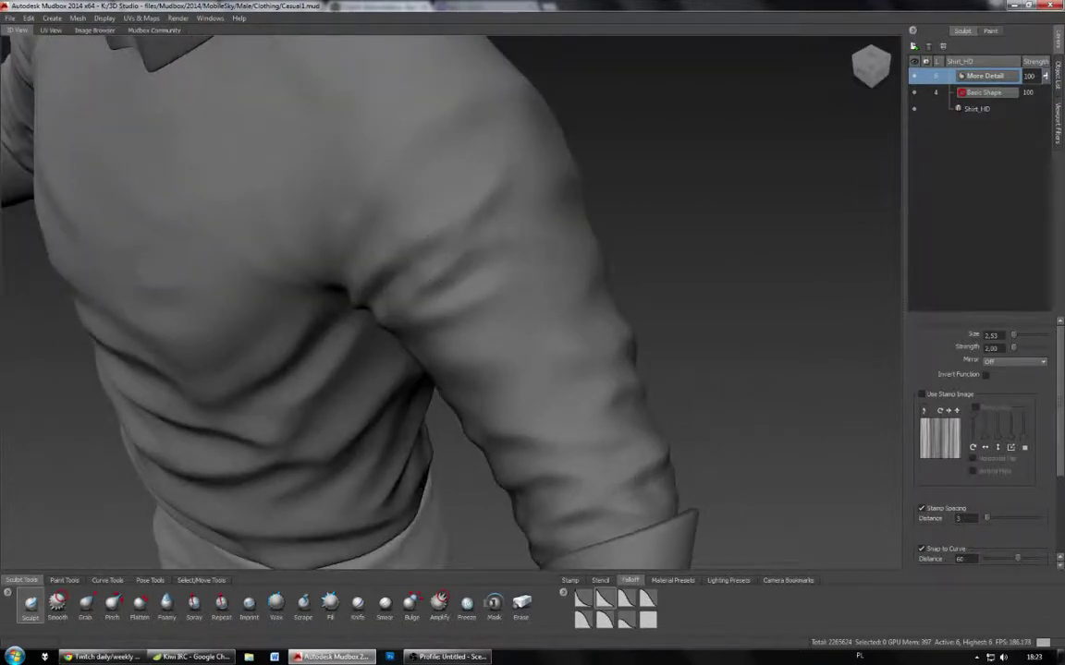
mouse_move(462, 231)
alt+mouse_down()
mouse_move(434, 238)
mouse_move(454, 245)
alt+mouse_up()
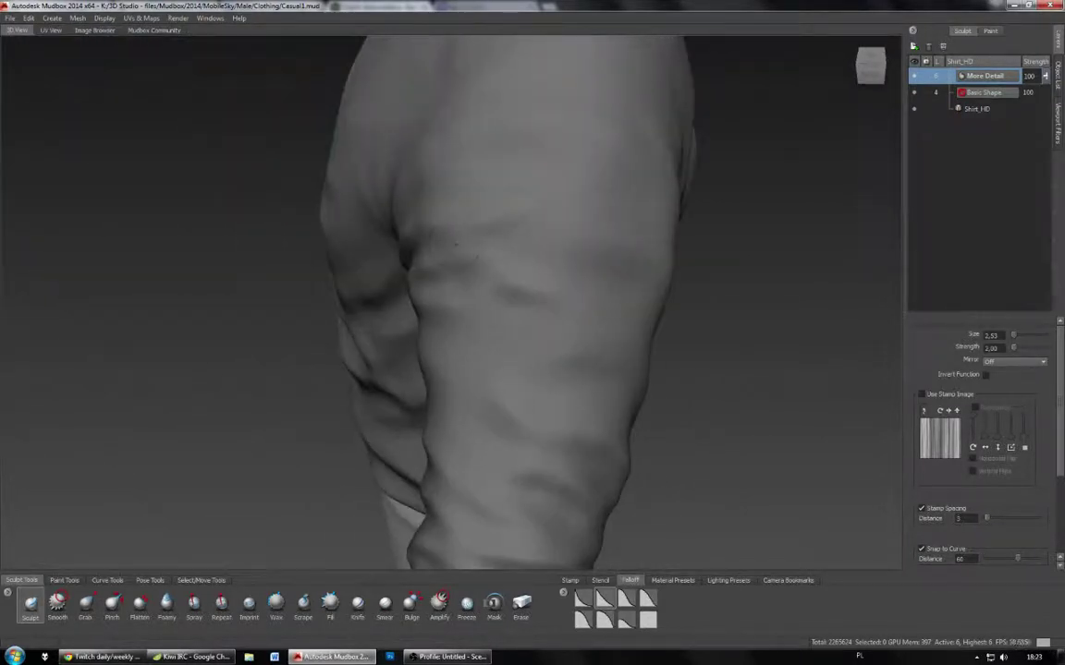
alt+drag(485, 196, 476, 248)
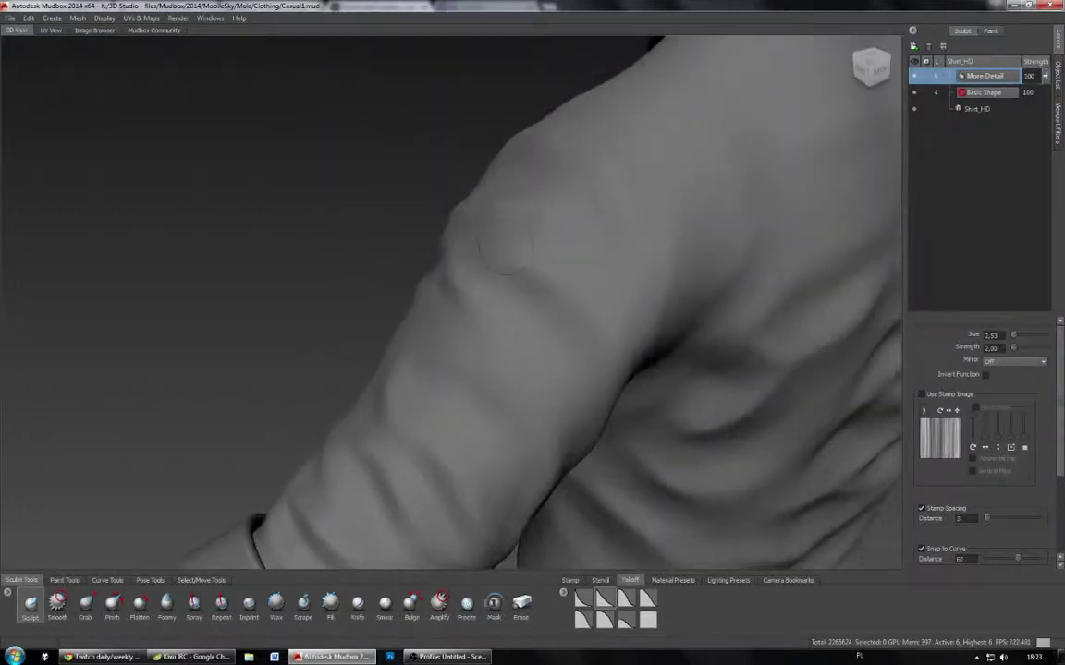
alt+drag(543, 276, 466, 282)
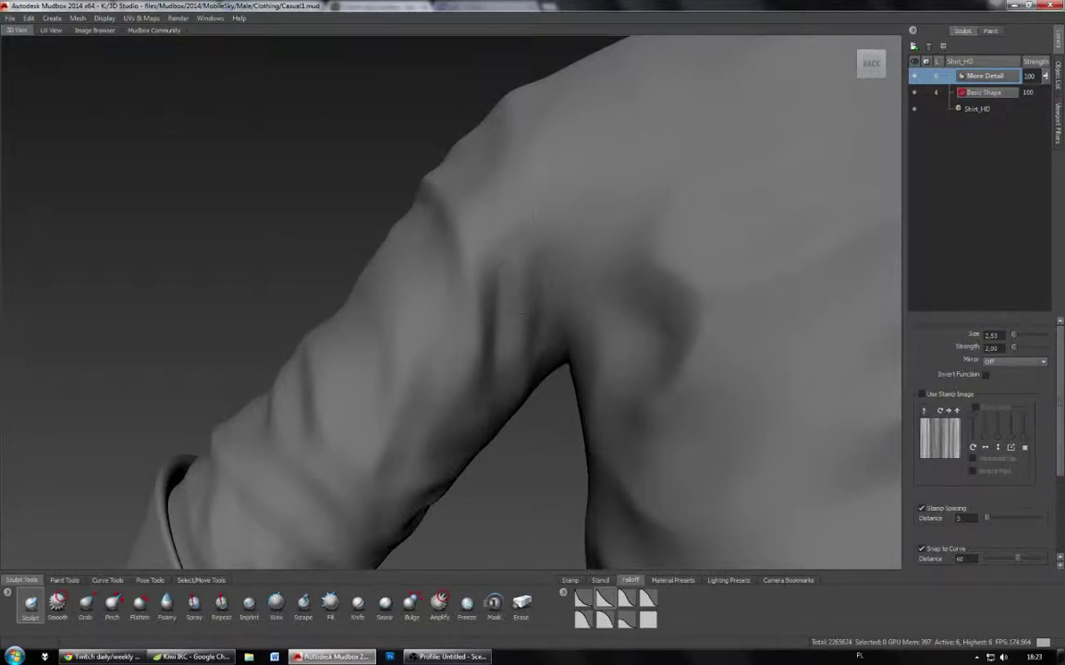
alt+drag(462, 222, 529, 265)
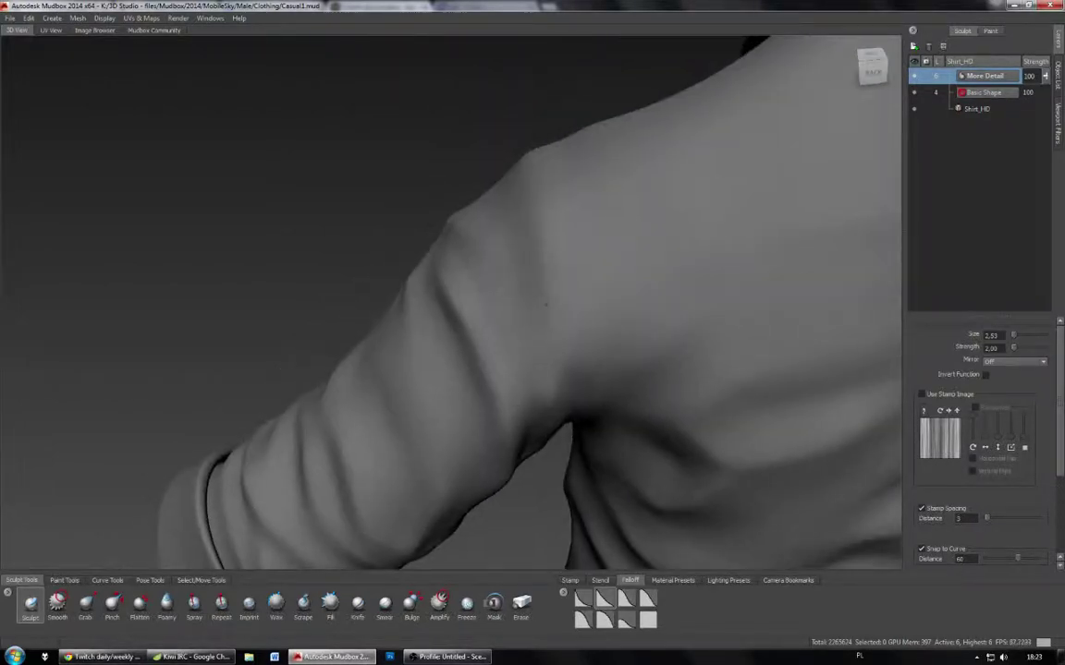
alt+drag(573, 333, 711, 257)
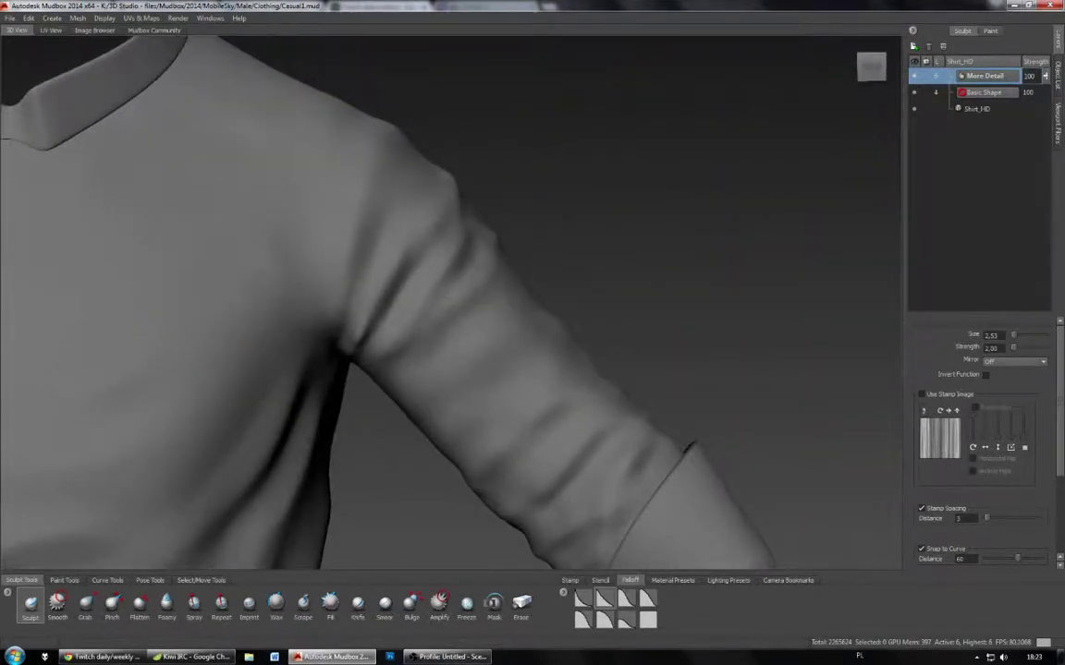
Step: Set the brush size to 3.77 and sculpt diagonal creases across the side of the shirt's torso below the arm
alt+right_drag(711, 257, 485, 316)
alt+middle_drag(485, 316, 566, 274)
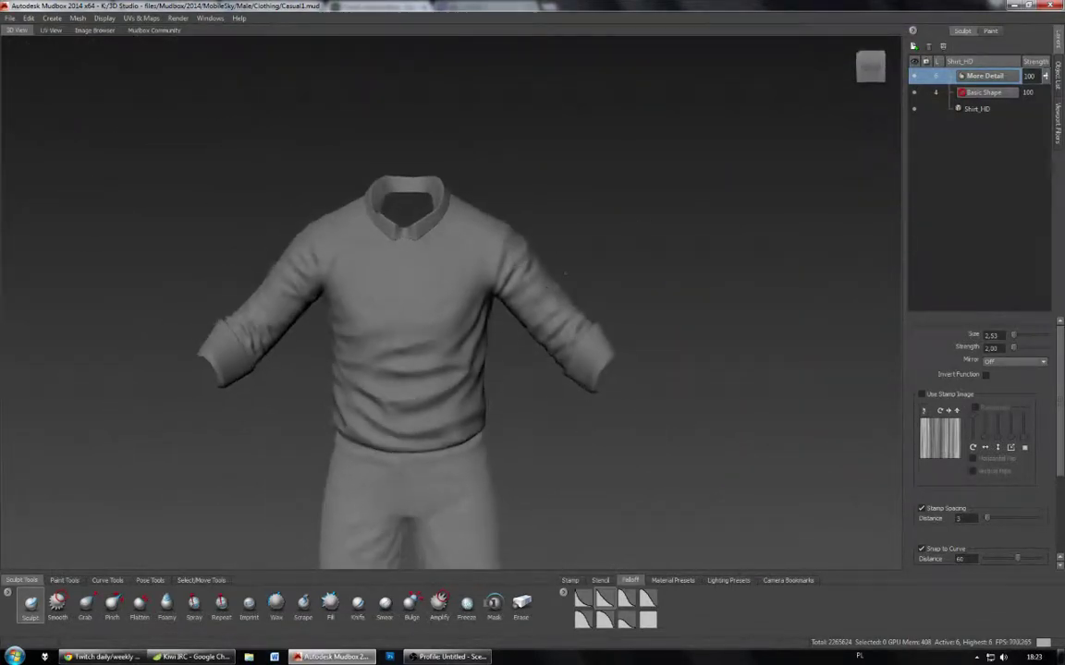
alt+right_drag(566, 274, 604, 270)
alt+middle_drag(604, 270, 647, 272)
alt+drag(647, 273, 800, 277)
alt+middle_drag(800, 278, 811, 229)
alt+right_drag(811, 229, 868, 231)
alt+middle_drag(869, 231, 830, 303)
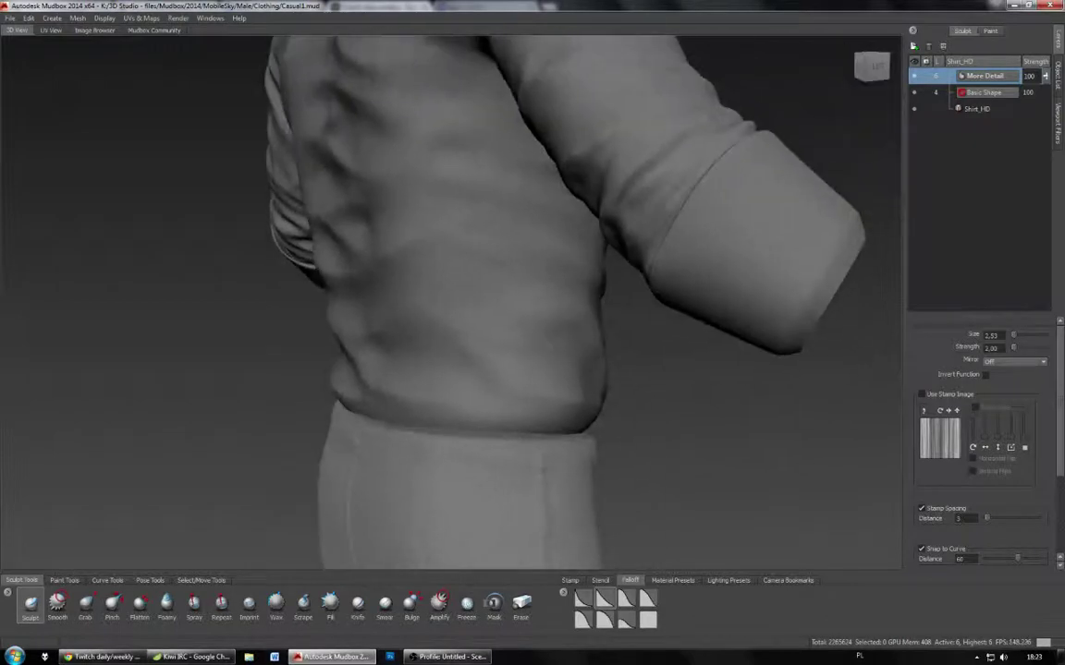
scroll(614, 390, up, 2)
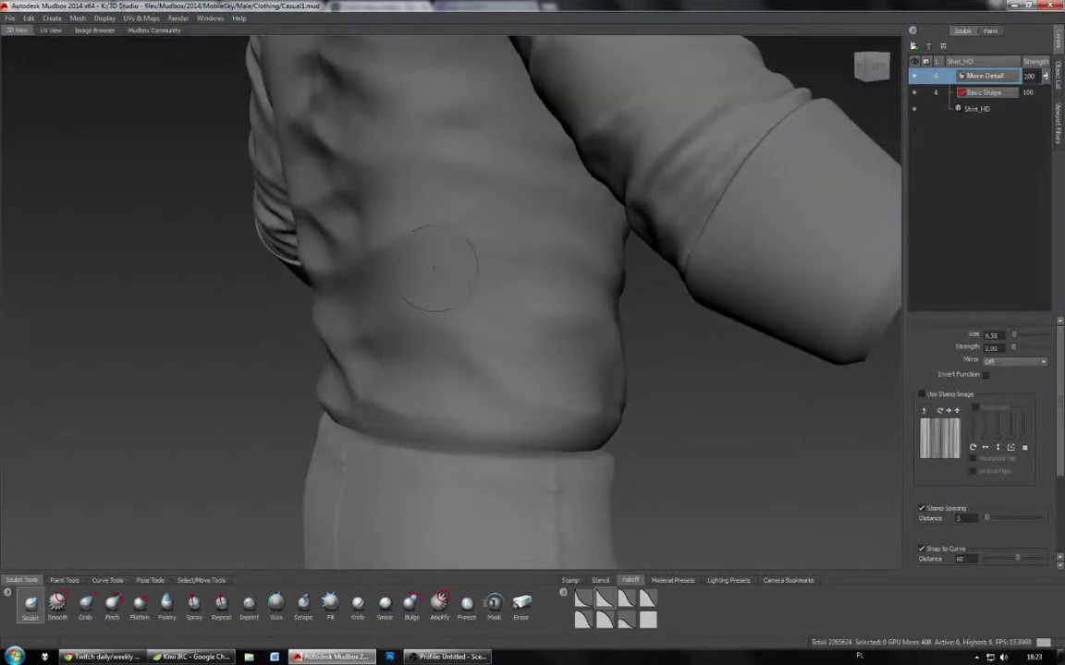
alt+drag(439, 274, 476, 259)
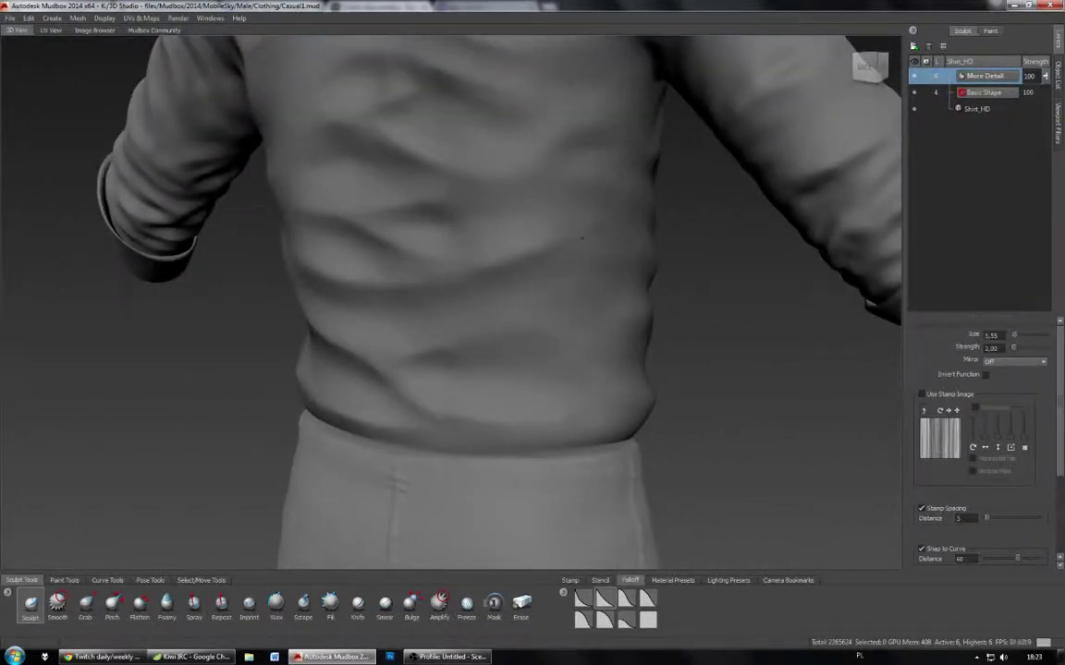
alt+drag(581, 238, 544, 235)
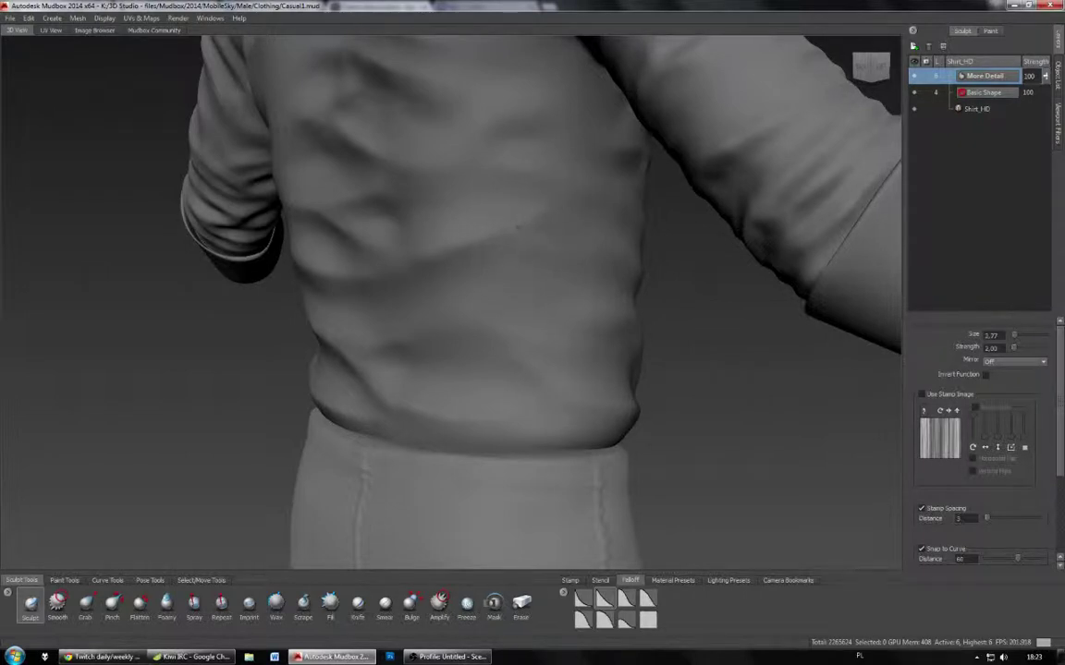
drag(578, 255, 471, 230)
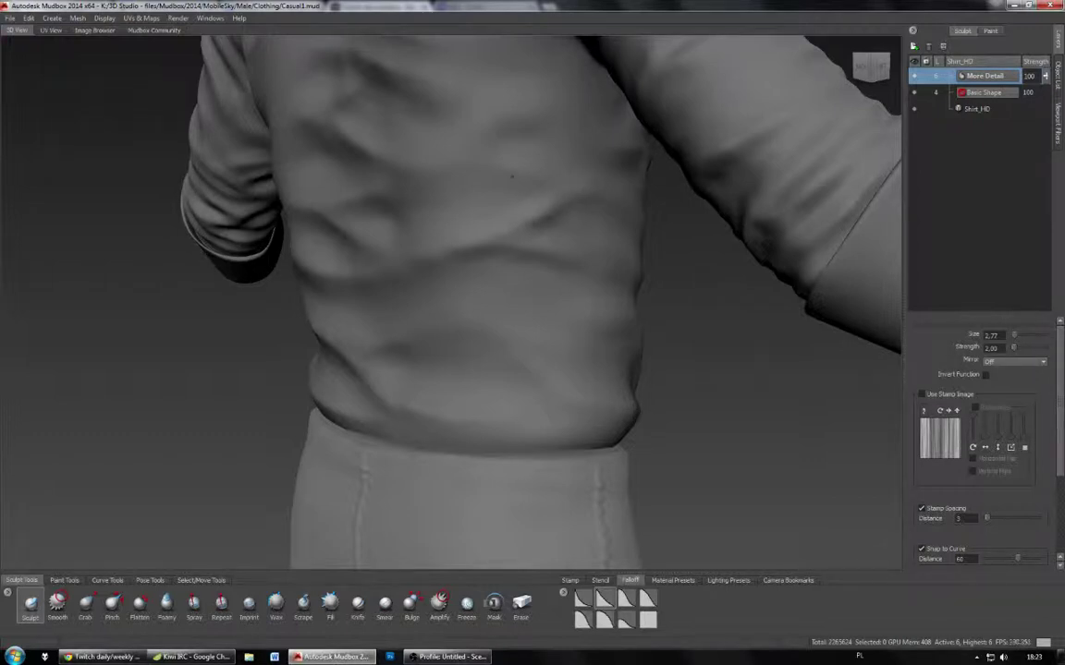
drag(538, 204, 444, 231)
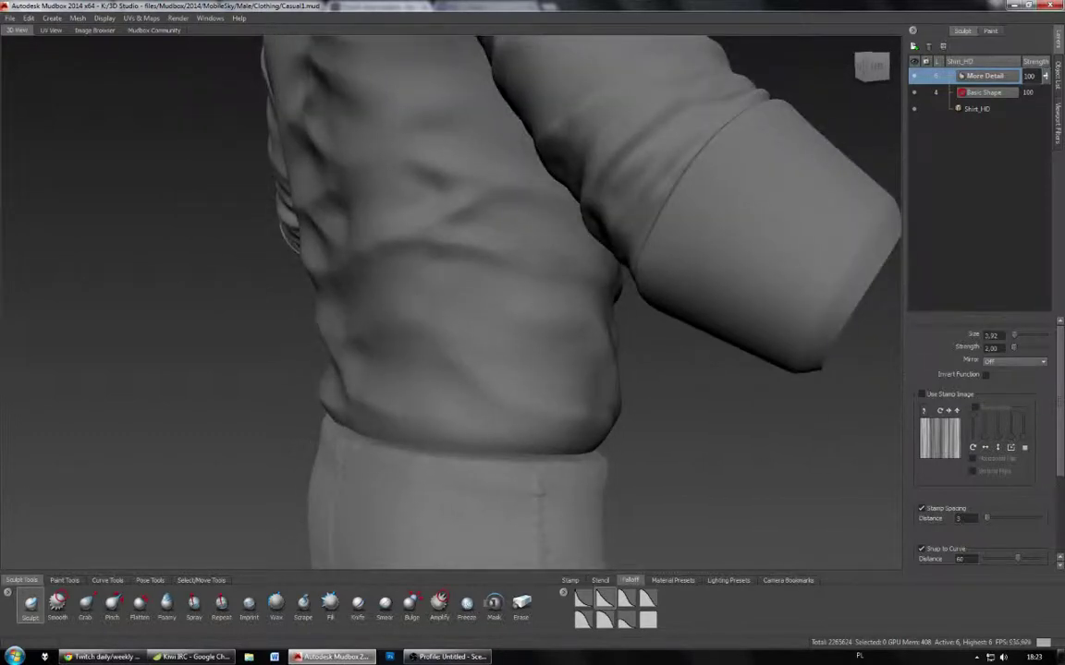
Step: Sculpt additional folds around the lower side of the torso, running from the back toward the front above the hem
alt+drag(463, 345, 522, 328)
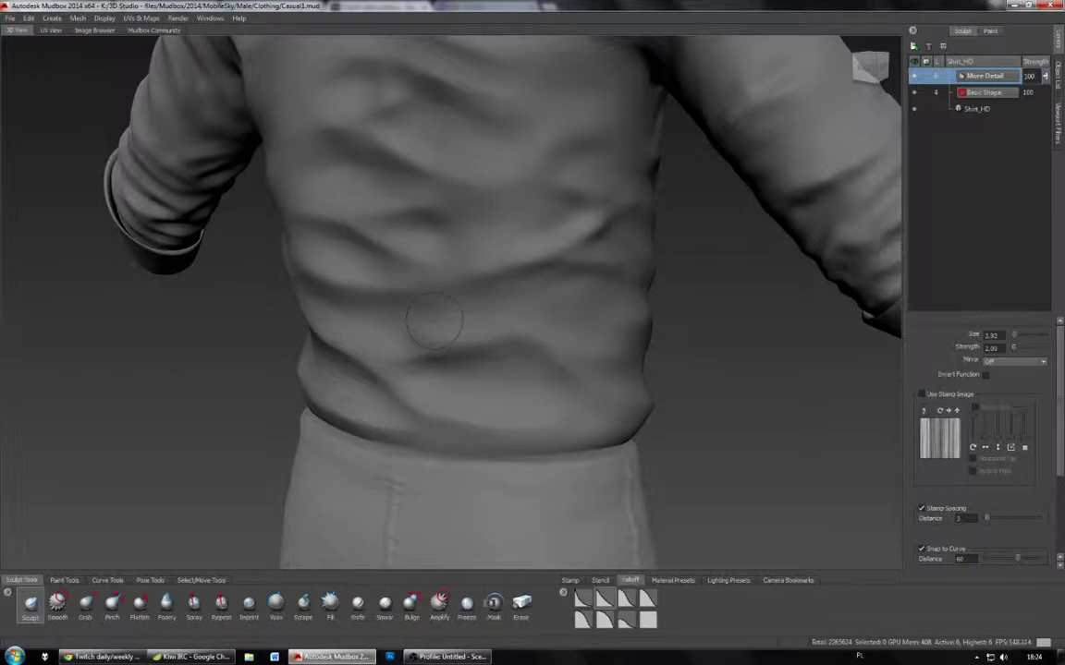
mouse_move(442, 316)
alt+mouse_down()
mouse_move(457, 276)
mouse_move(489, 283)
mouse_move(482, 312)
mouse_move(411, 275)
alt+mouse_up()
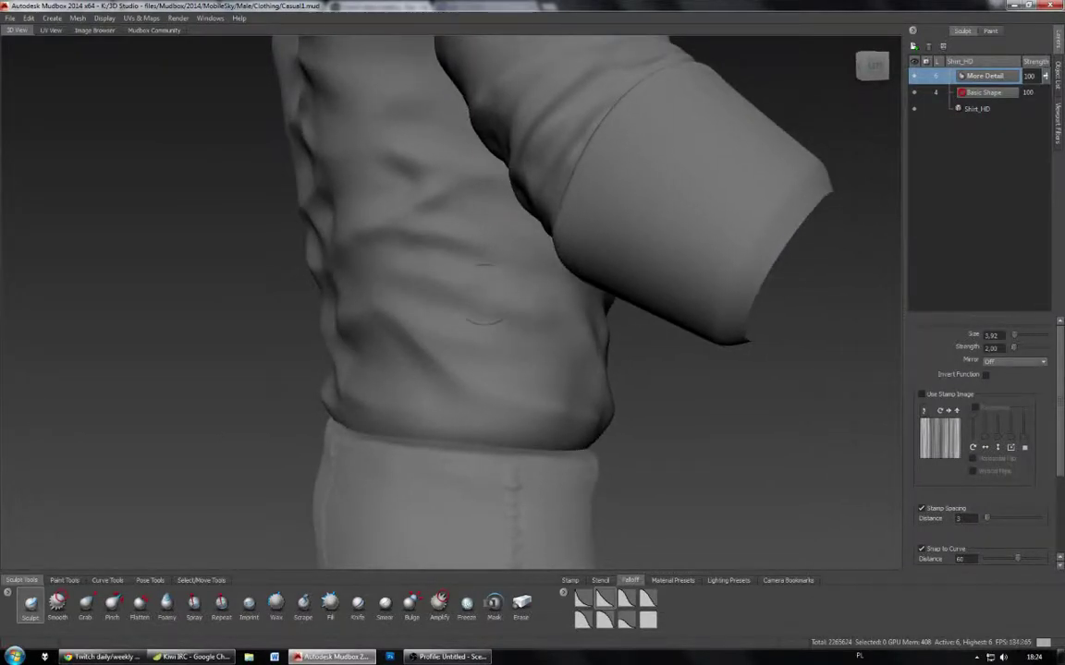
alt+drag(548, 323, 466, 290)
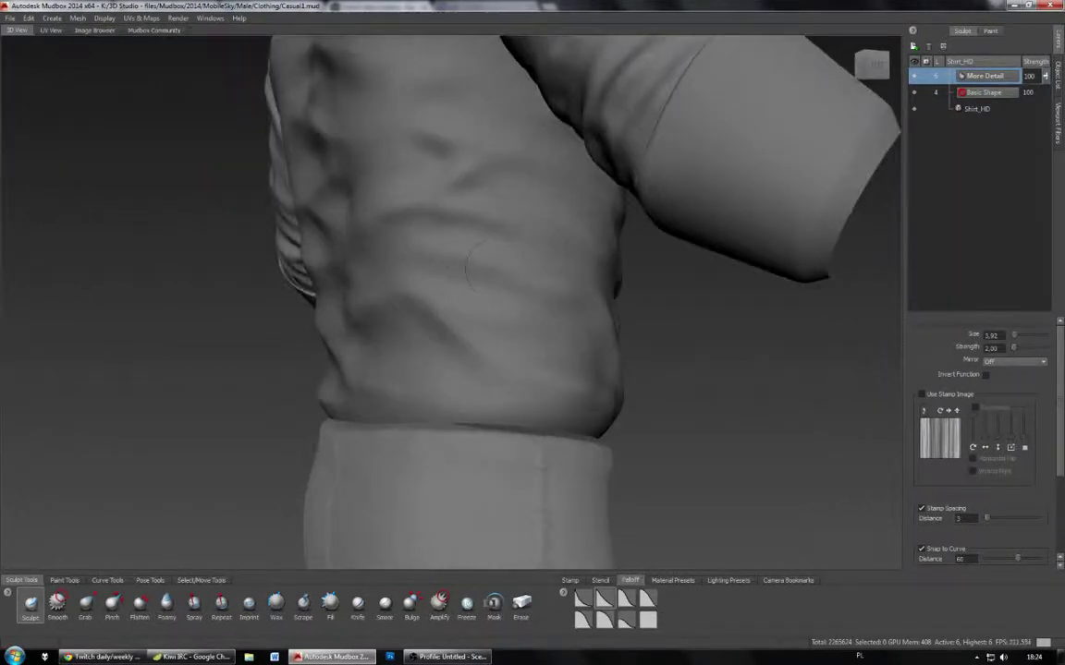
alt+drag(456, 247, 496, 362)
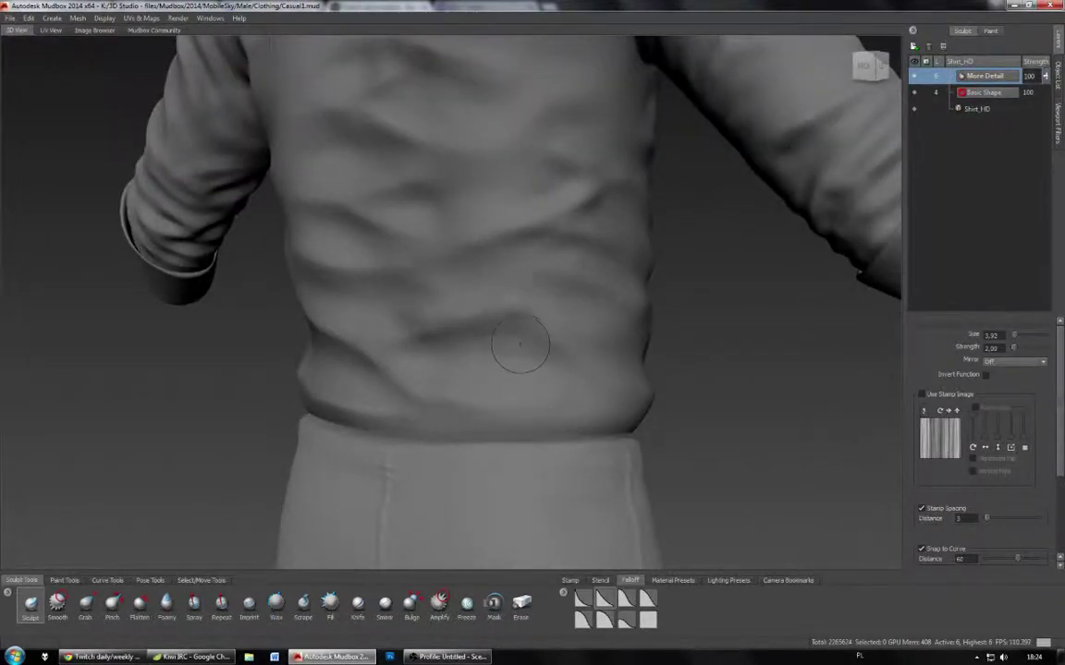
Step: Refine the folds across the lower back of the shirt just above the hem
mouse_move(499, 370)
alt+mouse_down()
mouse_move(490, 254)
mouse_move(399, 215)
mouse_move(333, 206)
alt+mouse_up()
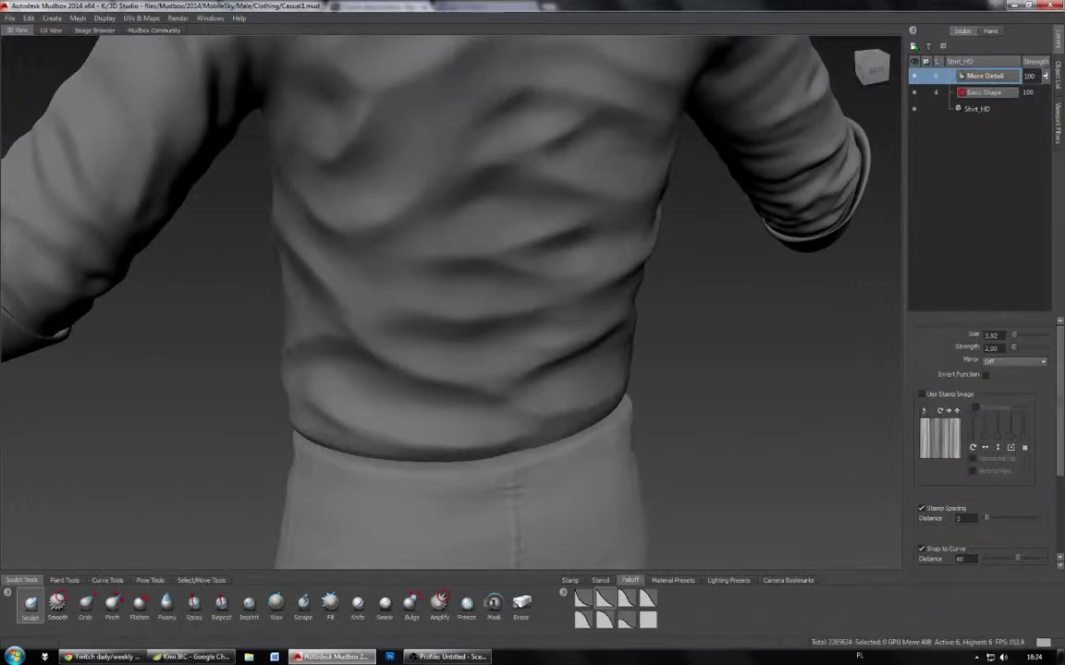
mouse_move(379, 322)
alt+mouse_down()
mouse_move(316, 292)
mouse_move(300, 298)
alt+mouse_up()
alt+drag(489, 314, 513, 314)
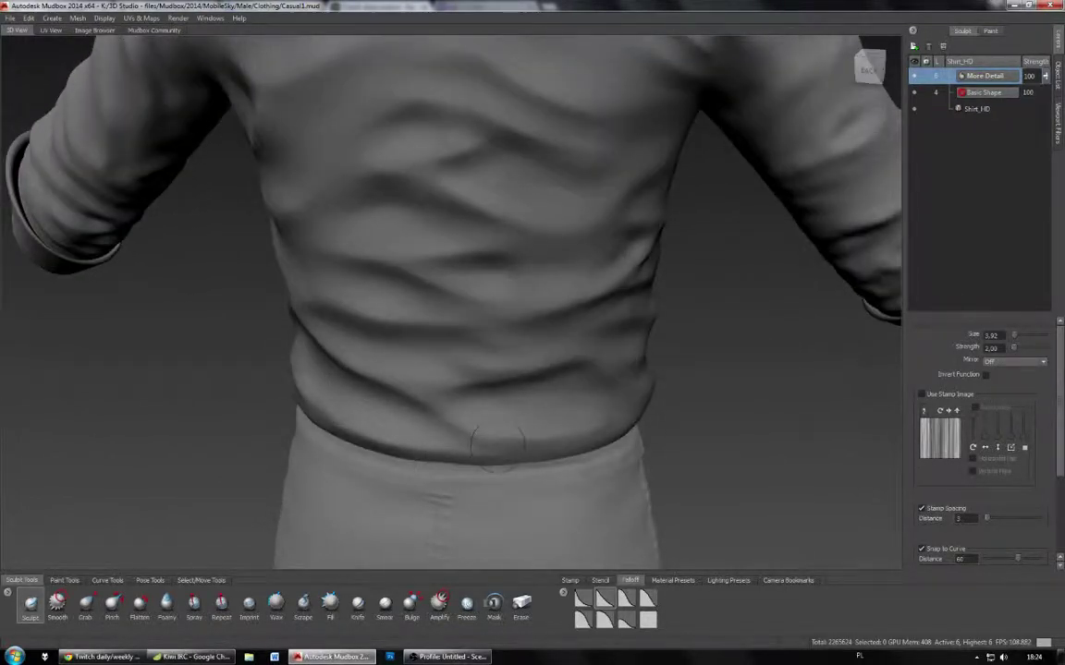
Step: Raise the trousers to a higher subdivision level
alt+drag(467, 418, 241, 400)
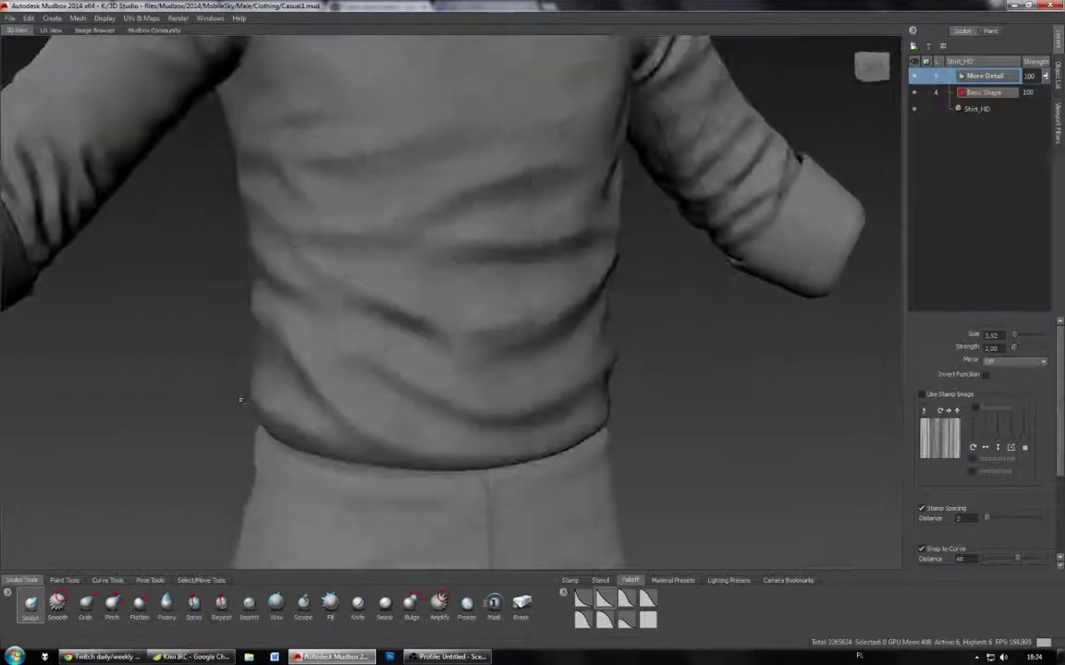
scroll(241, 400, down, 3)
alt+drag(400, 305, 424, 304)
alt+middle_drag(424, 304, 432, 328)
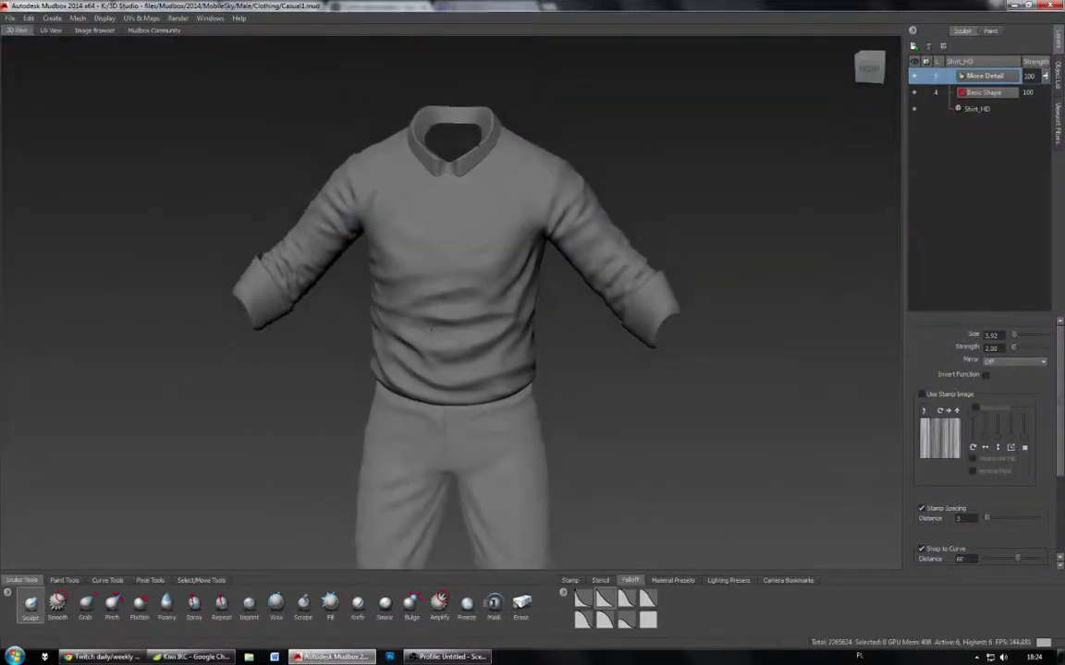
alt+drag(431, 328, 475, 301)
alt+middle_drag(475, 300, 498, 275)
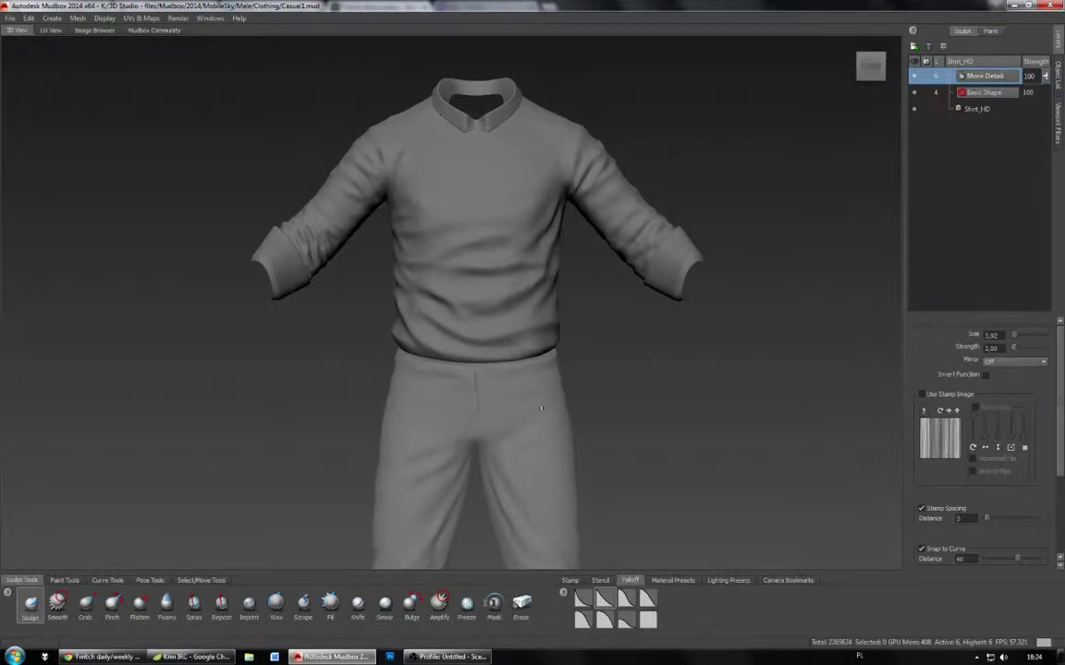
key(Page_Up)
Step: Turn on the Tonemapper, Ambient Occlusion and Cavity Ambient Occlusion viewport filters and inspect the whole outfit from front and back
click(1055, 113)
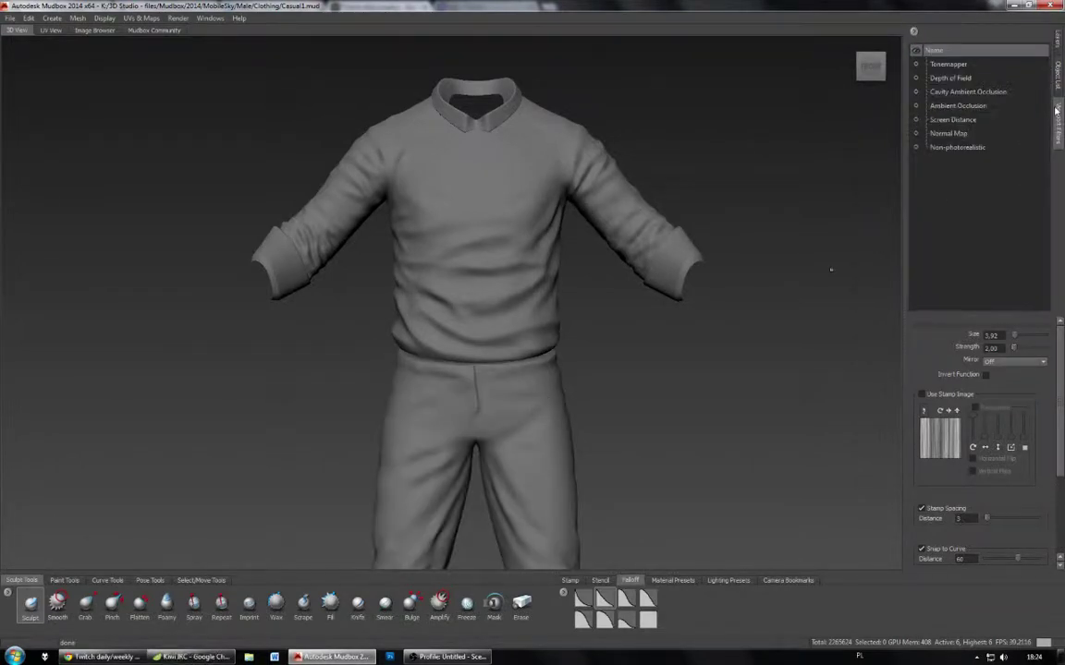
click(916, 63)
click(916, 105)
click(916, 91)
scroll(621, 407, down, 2)
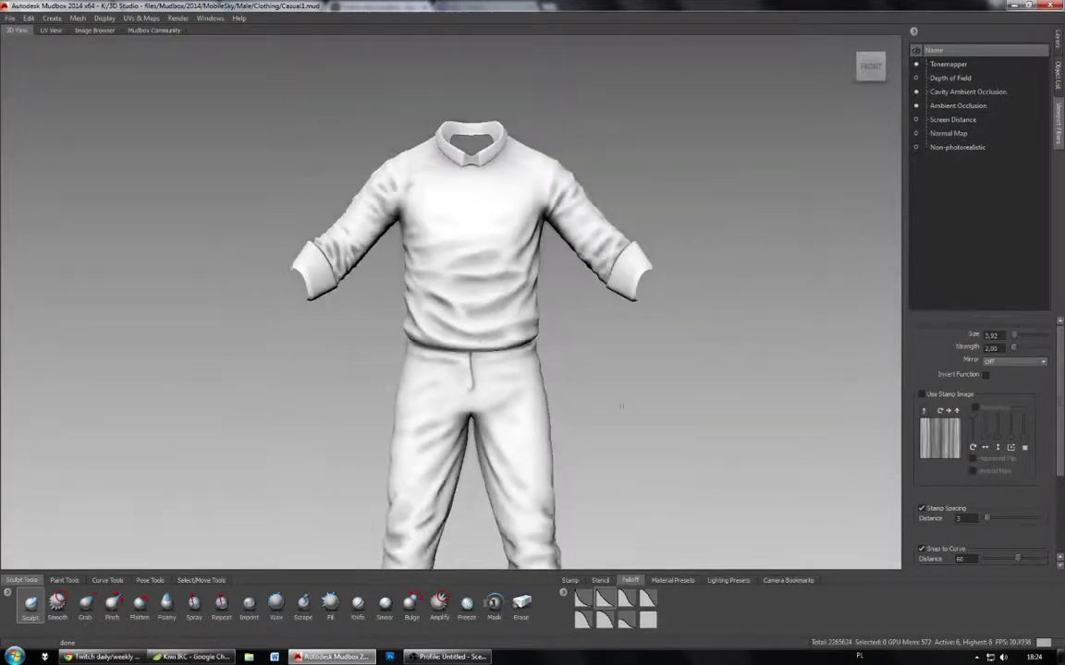
scroll(621, 406, down, 2)
alt+drag(574, 418, 599, 416)
alt+middle_drag(599, 416, 591, 357)
scroll(591, 356, down, 1)
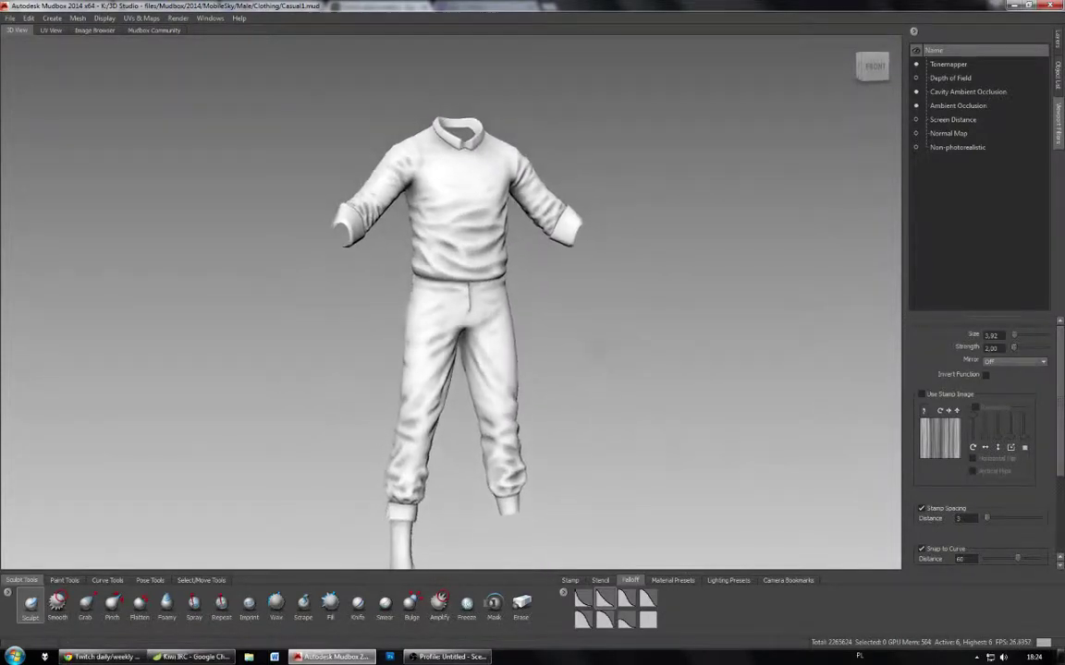
alt+drag(621, 302, 704, 316)
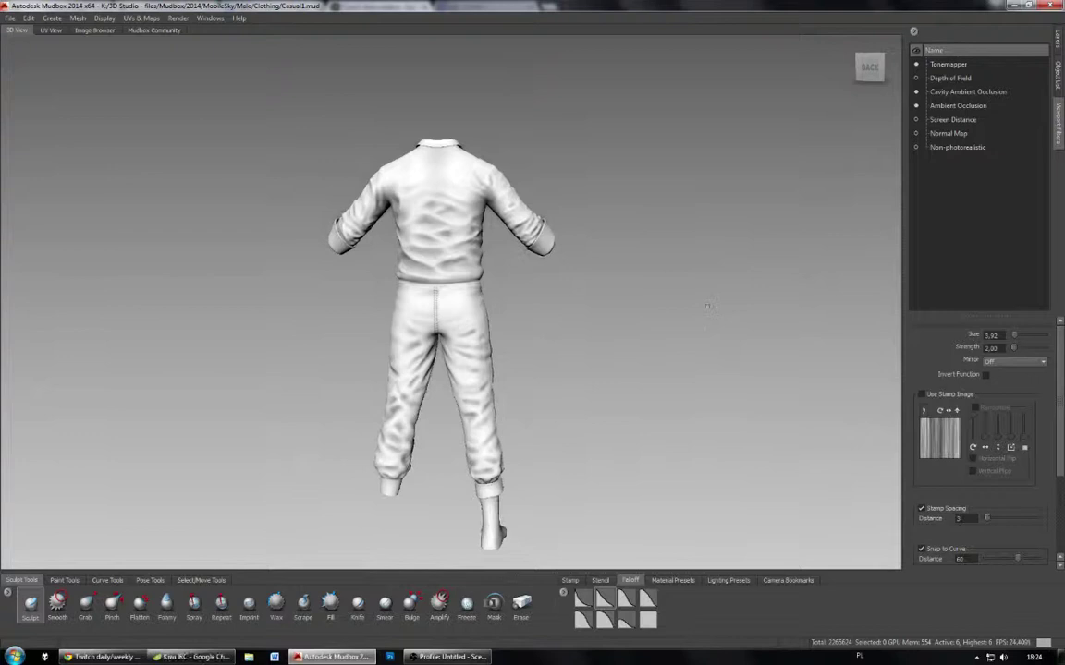
Step: Set the Cavity Ambient Occlusion filter's quality to Best and check the outfit from the front
click(958, 107)
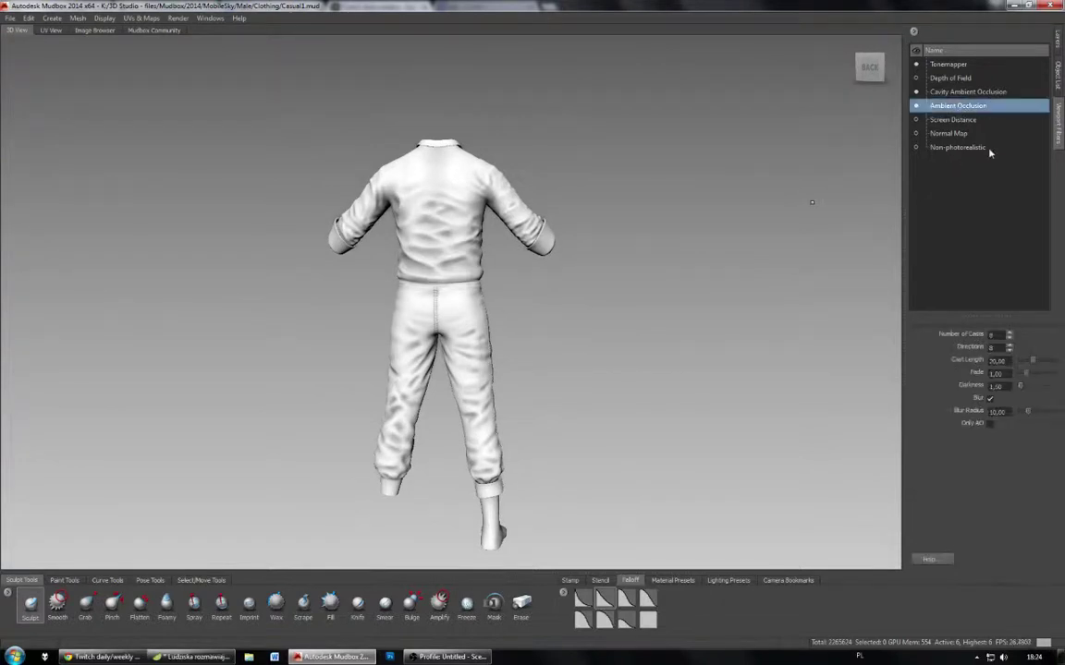
click(961, 93)
click(1012, 389)
click(1012, 418)
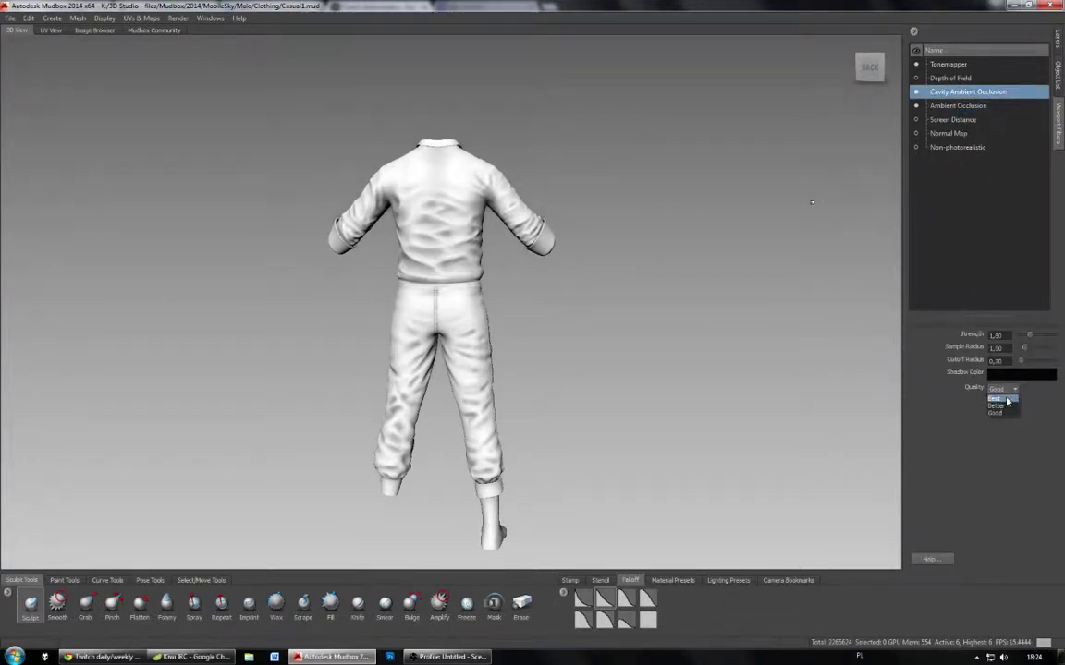
alt+drag(774, 305, 753, 356)
alt+drag(686, 370, 619, 349)
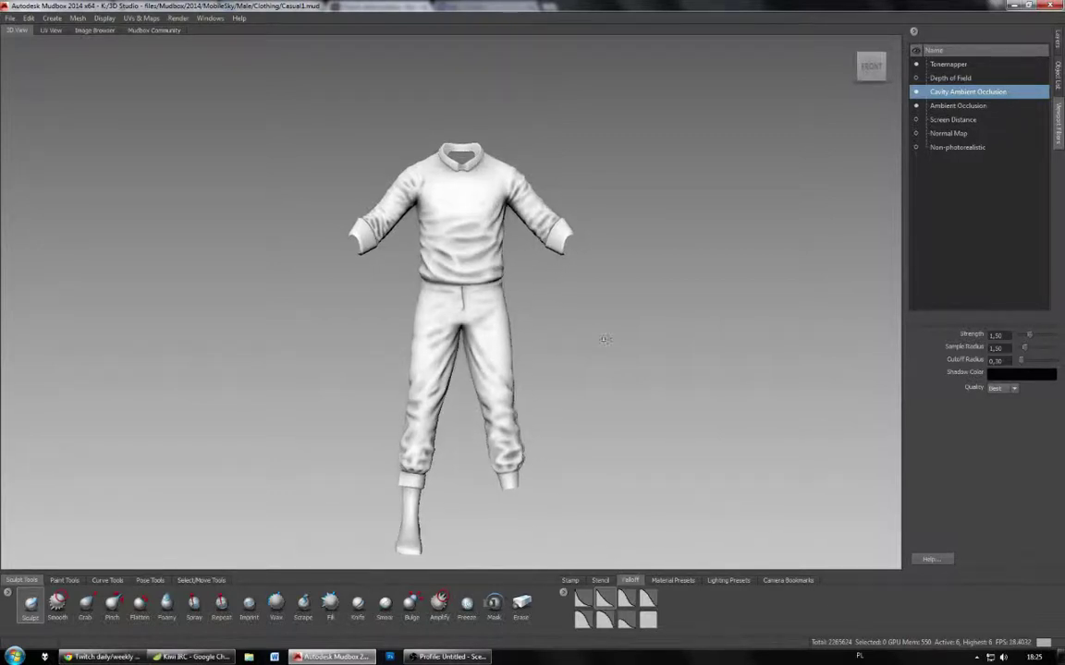
Step: Turn off the Tonemapper, Ambient Occlusion and Cavity Ambient Occlusion viewport filters and frame the shirt's sleeve cuff up close
click(917, 105)
click(916, 63)
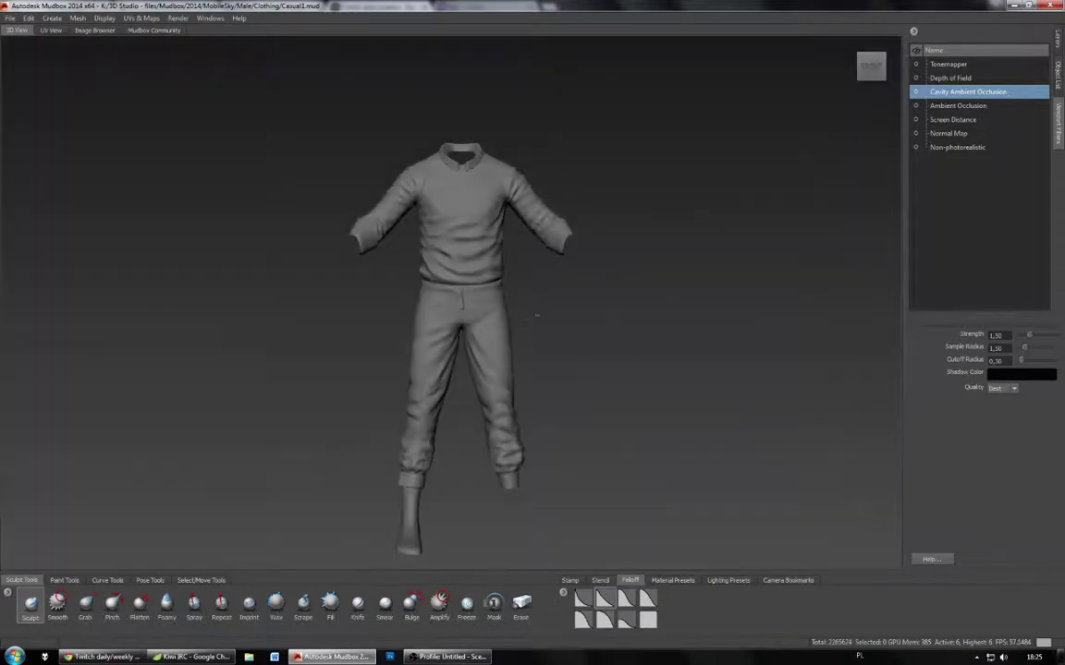
alt+middle_drag(461, 305, 330, 377)
alt+right_drag(329, 377, 462, 377)
alt+drag(462, 377, 480, 377)
alt+right_drag(397, 351, 518, 351)
alt+middle_drag(517, 351, 359, 416)
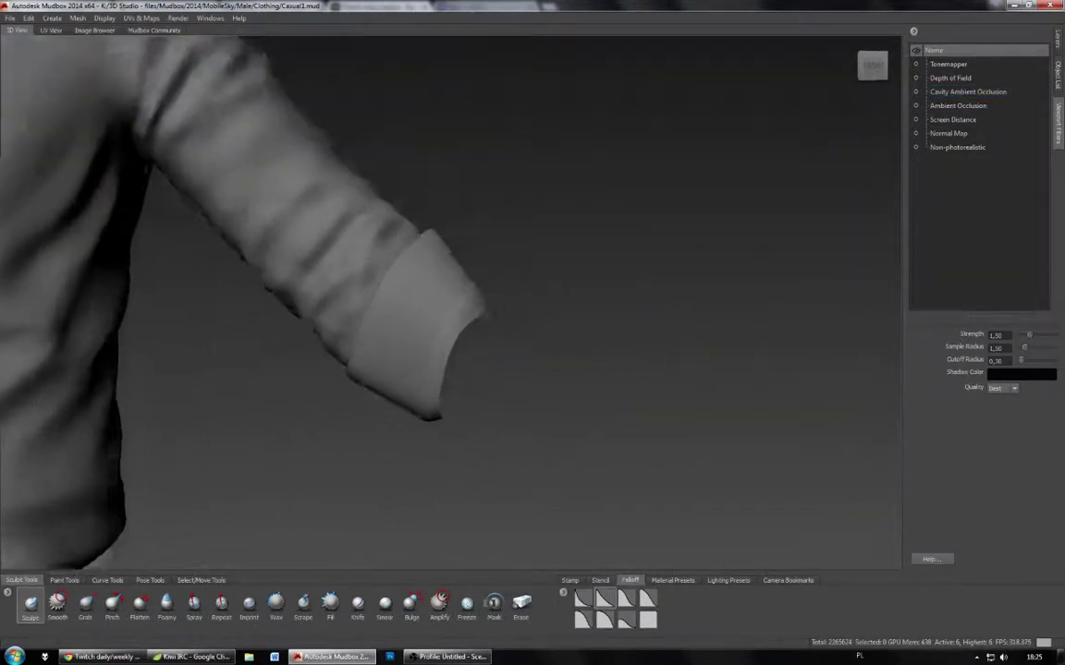
alt+right_drag(358, 416, 416, 416)
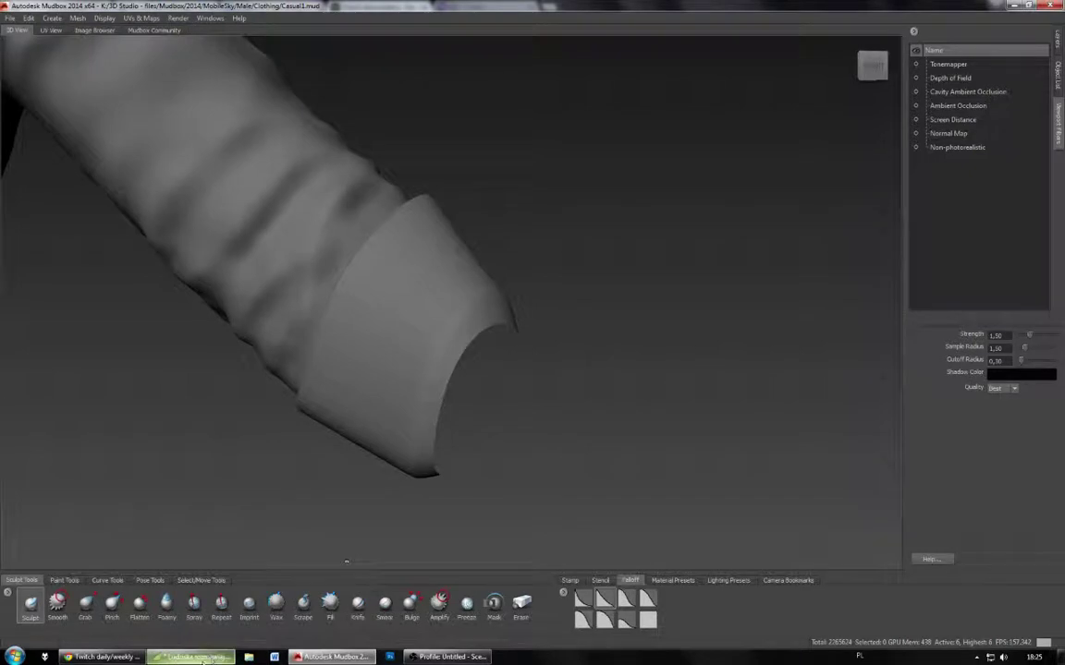
Step: Check the IRC chat, Twitch stream page and UnrealSP.org forum in Chrome, and return to Mudbox
click(192, 657)
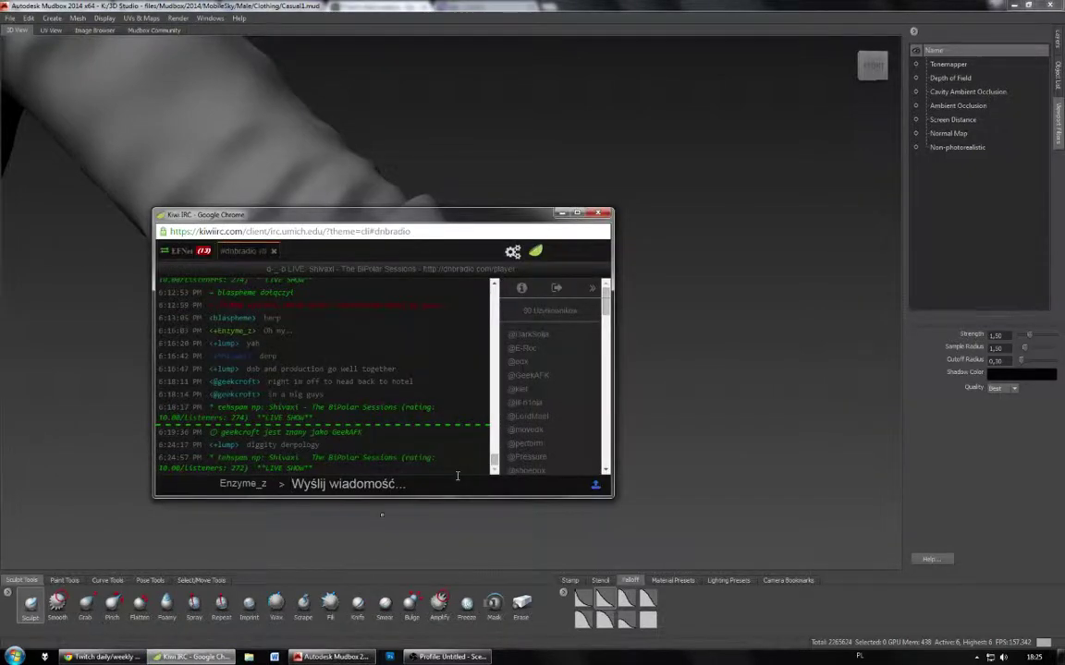
click(100, 657)
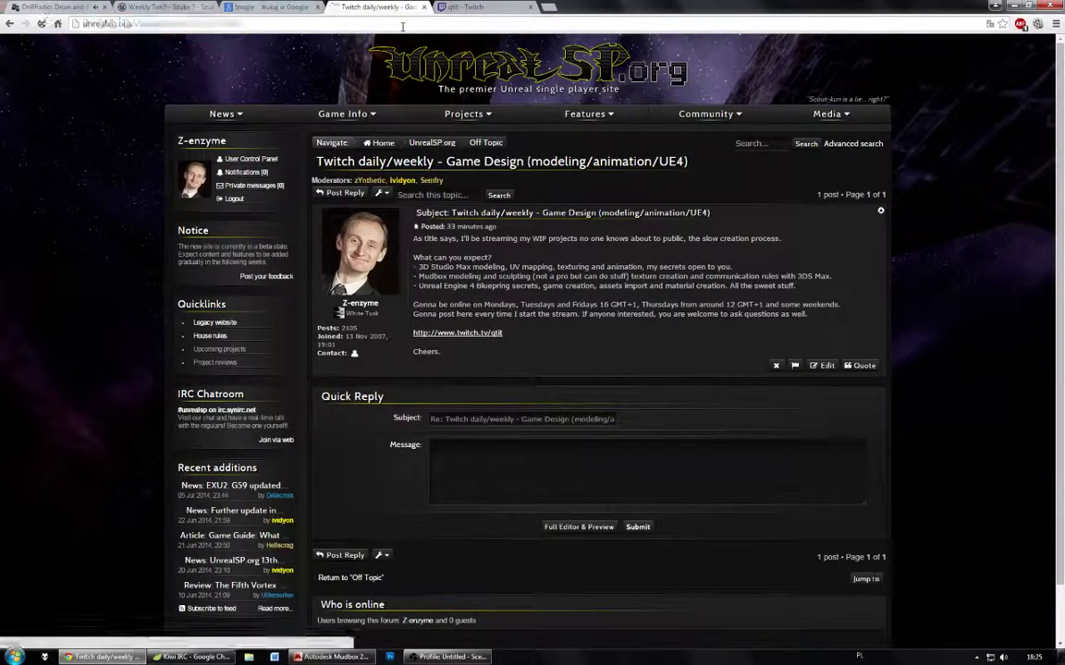
click(462, 6)
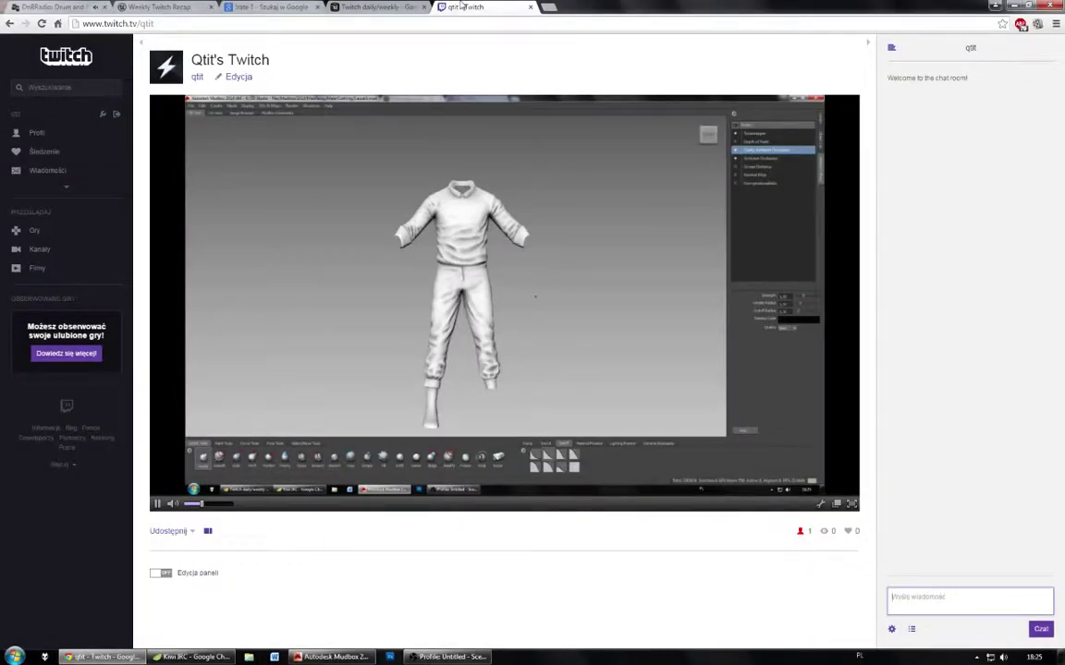
click(336, 7)
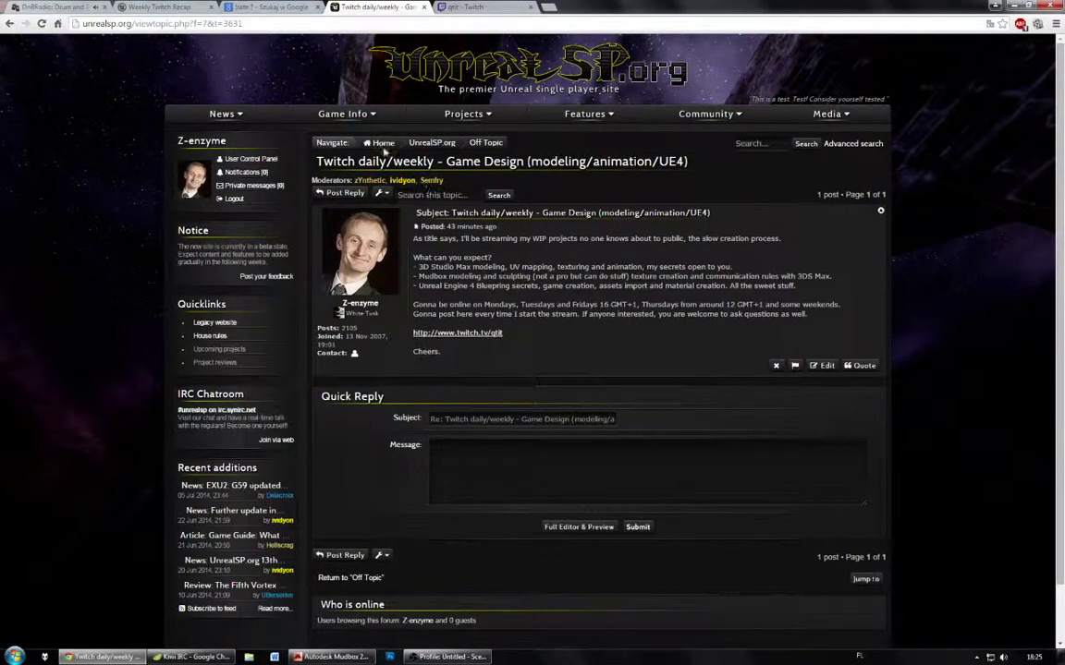
click(380, 144)
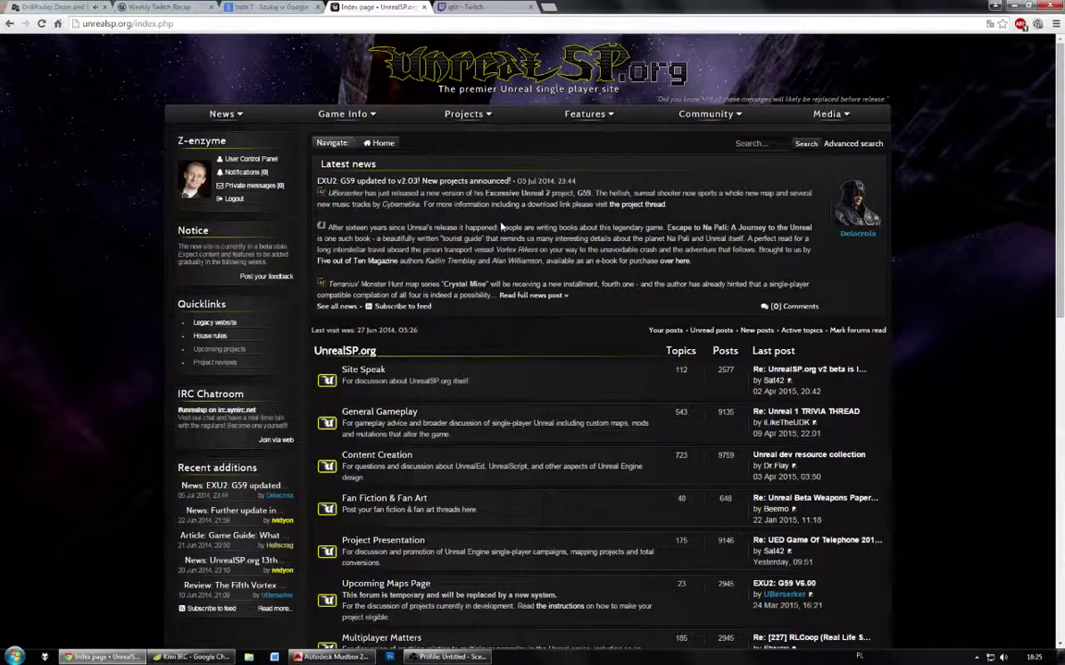
click(1014, 6)
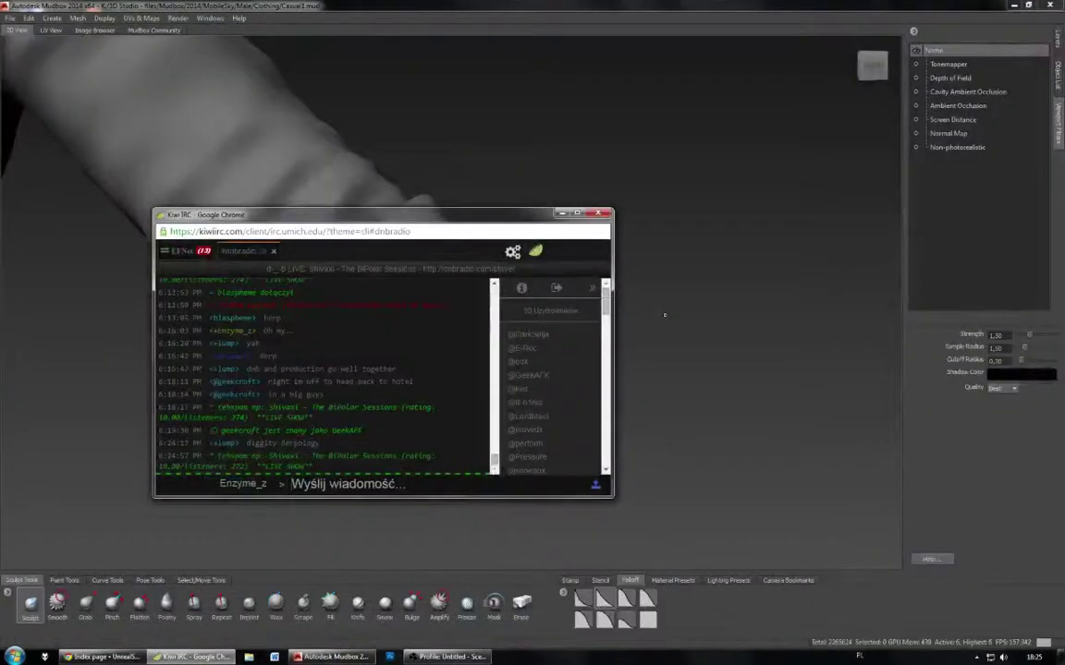
click(561, 214)
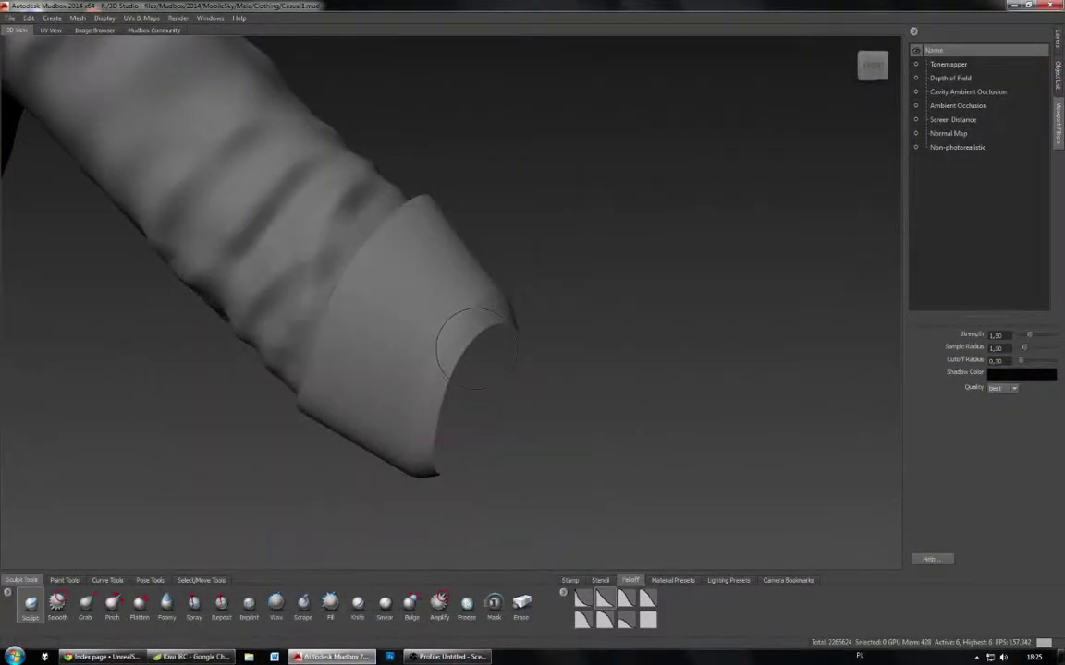
Step: Search Google Images in Chrome for "mankiet" and browse the cuff reference photos
click(102, 656)
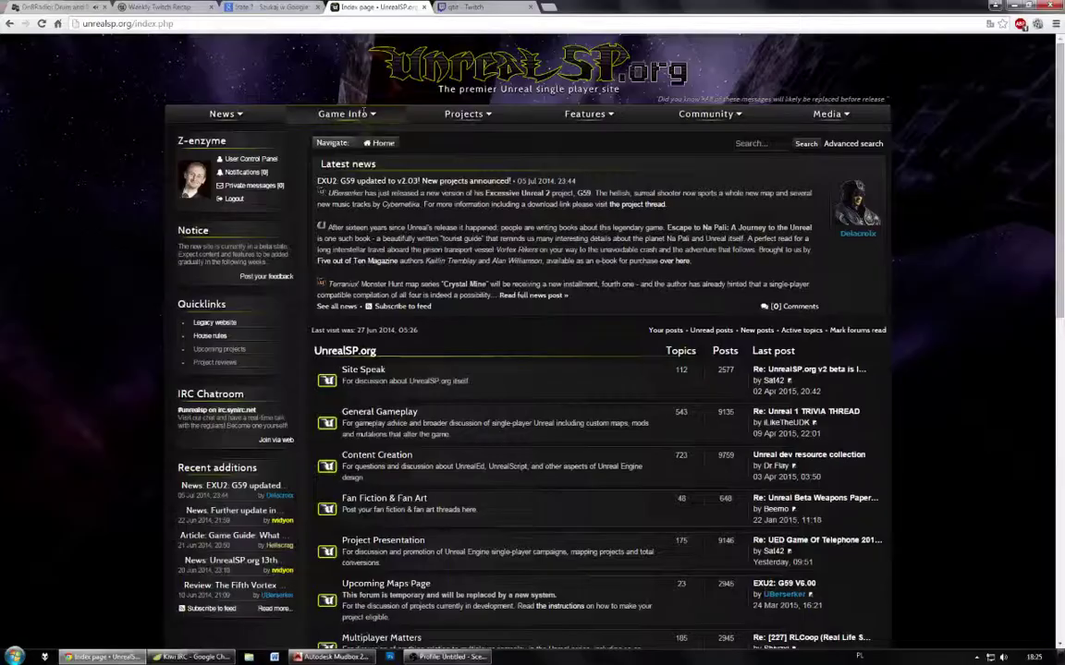
click(551, 8)
text(manki)
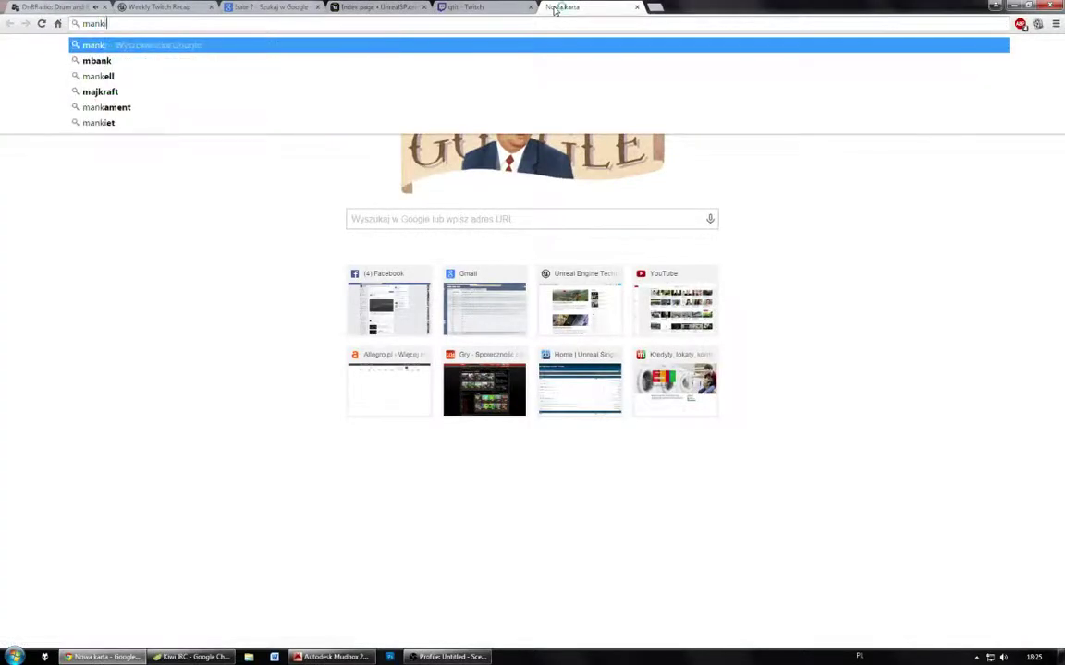
text(et)
key(Return)
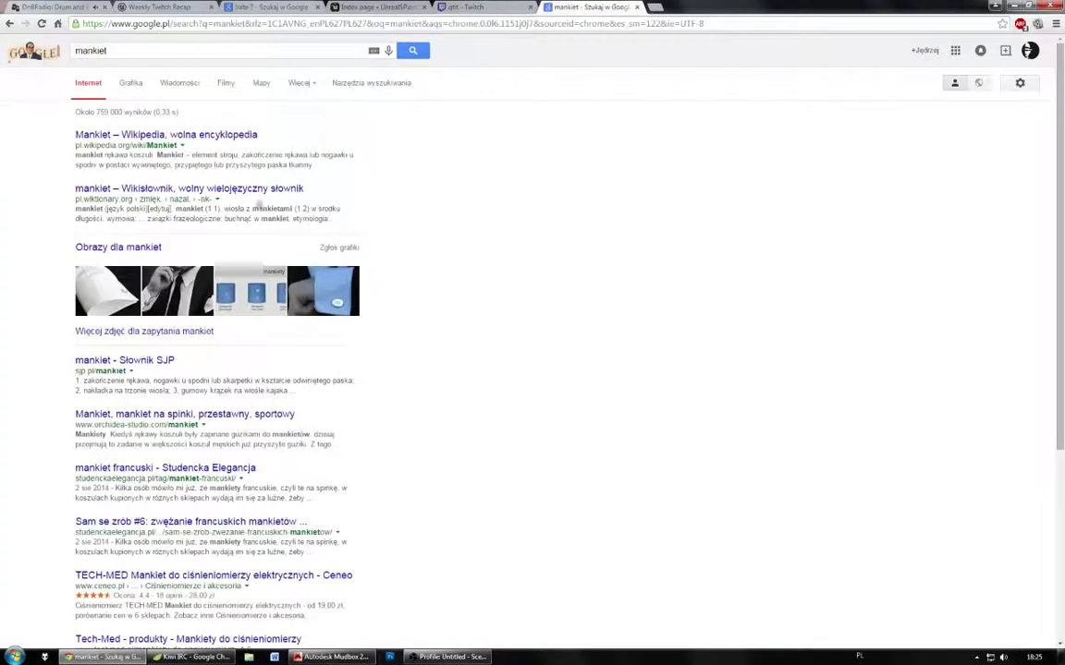
click(131, 84)
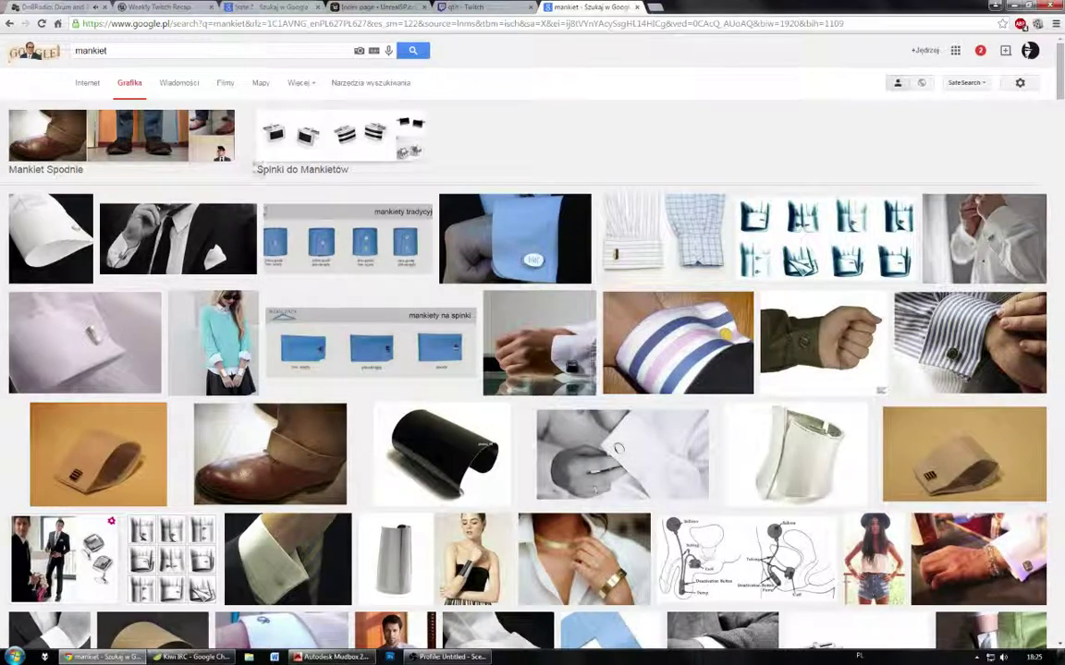
scroll(268, 237, down, 3)
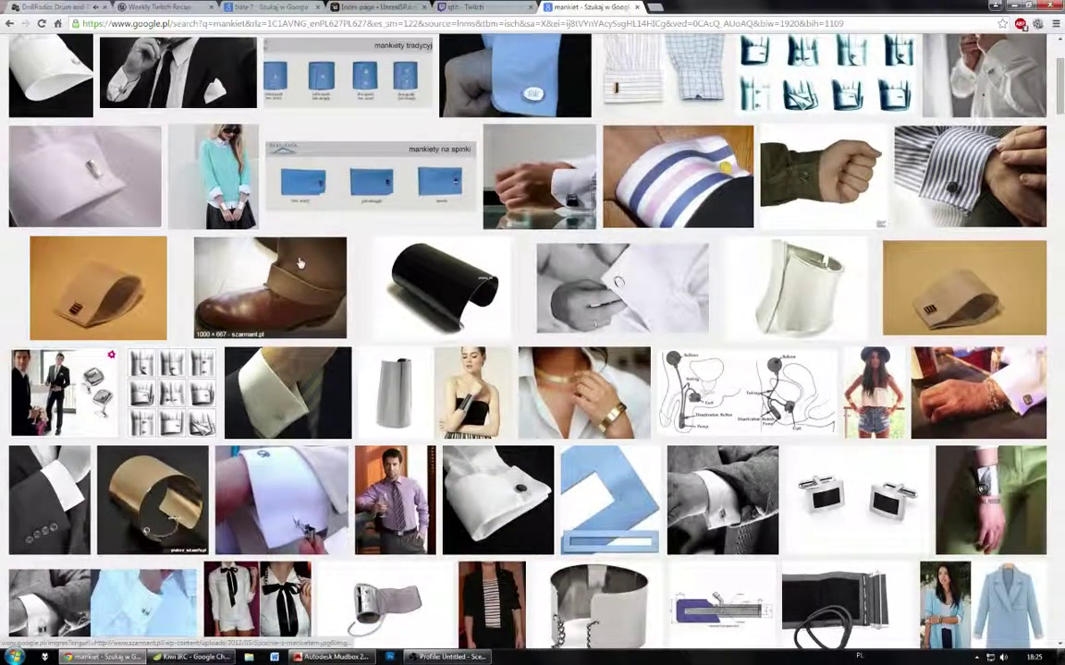
scroll(299, 265, down, 3)
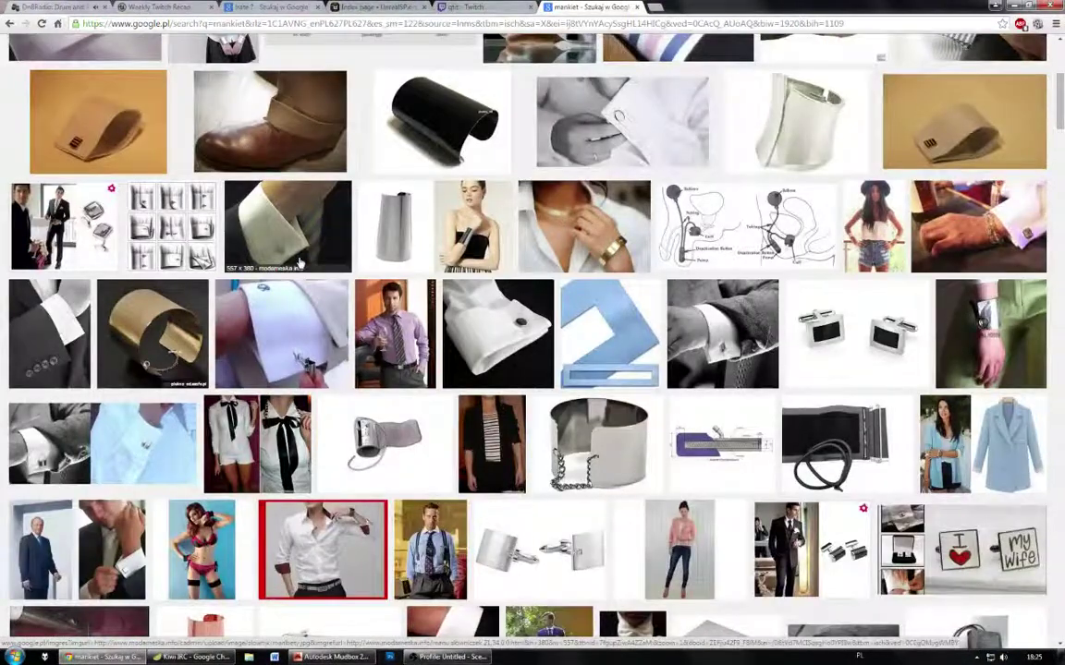
scroll(460, 296, up, 6)
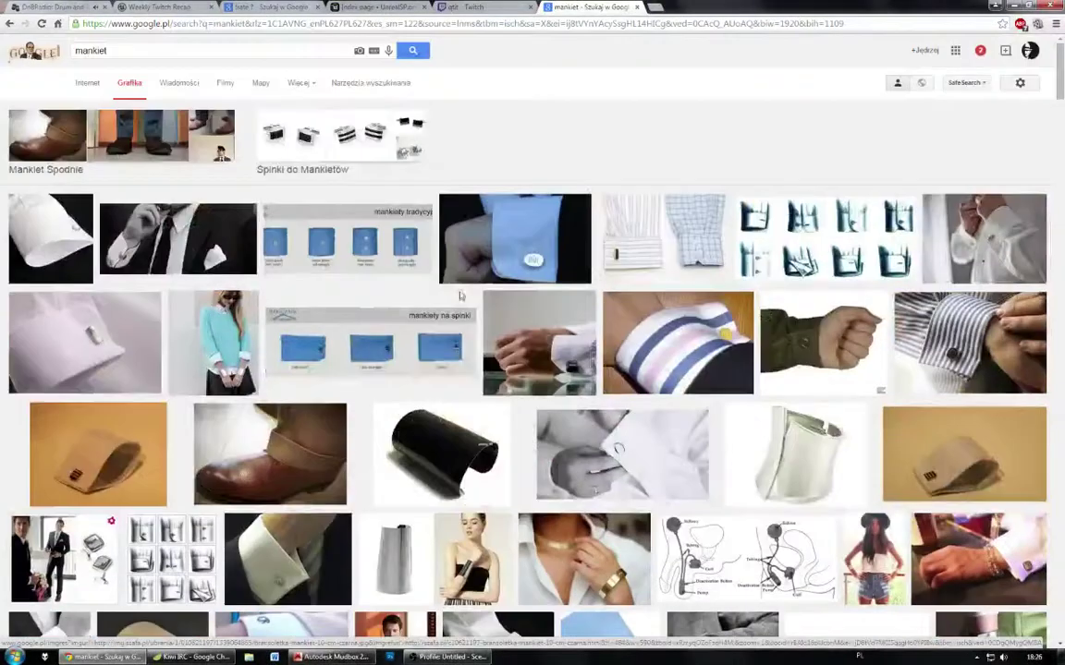
click(1014, 5)
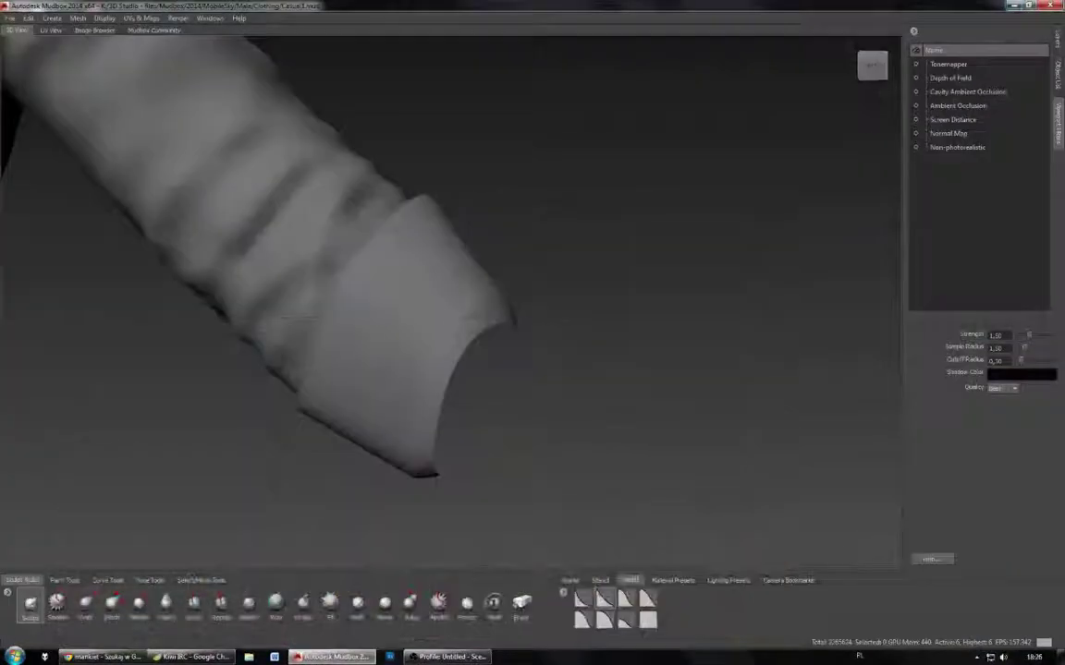
Step: Sculpt the first creases along the opening edge of the shirt's sleeve cuff
alt+drag(423, 291, 751, 282)
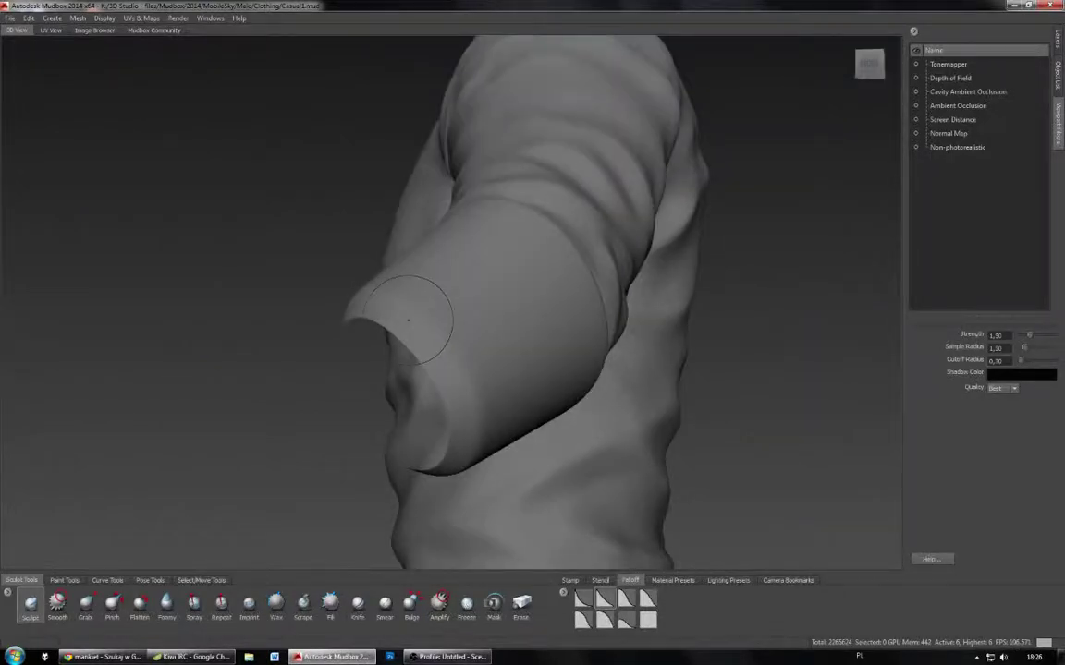
click(1057, 74)
click(1058, 40)
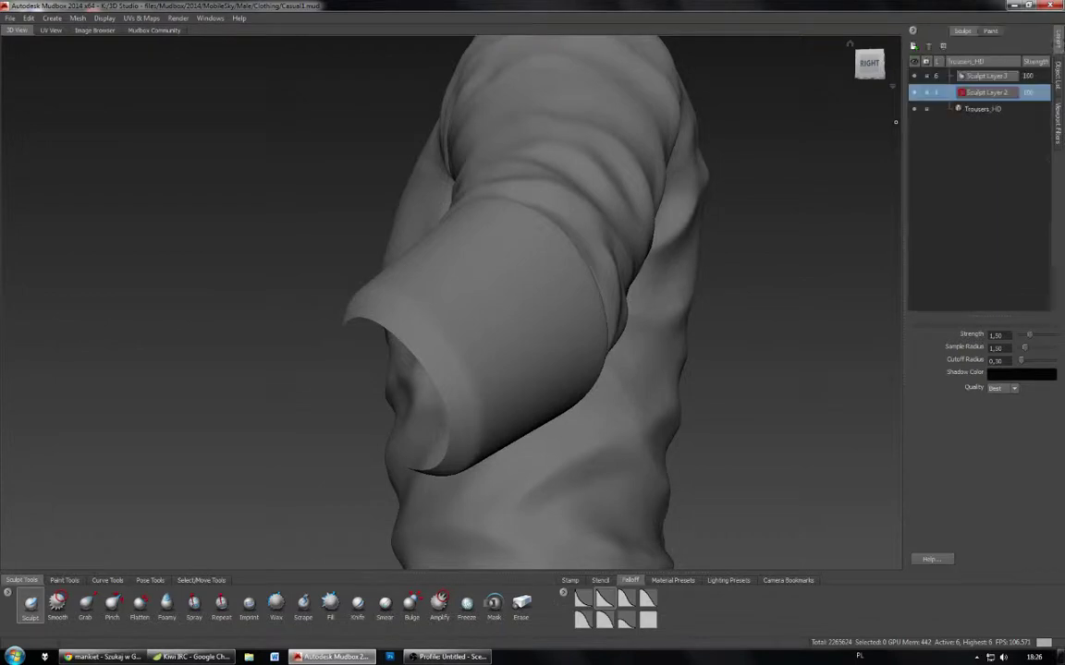
click(1058, 112)
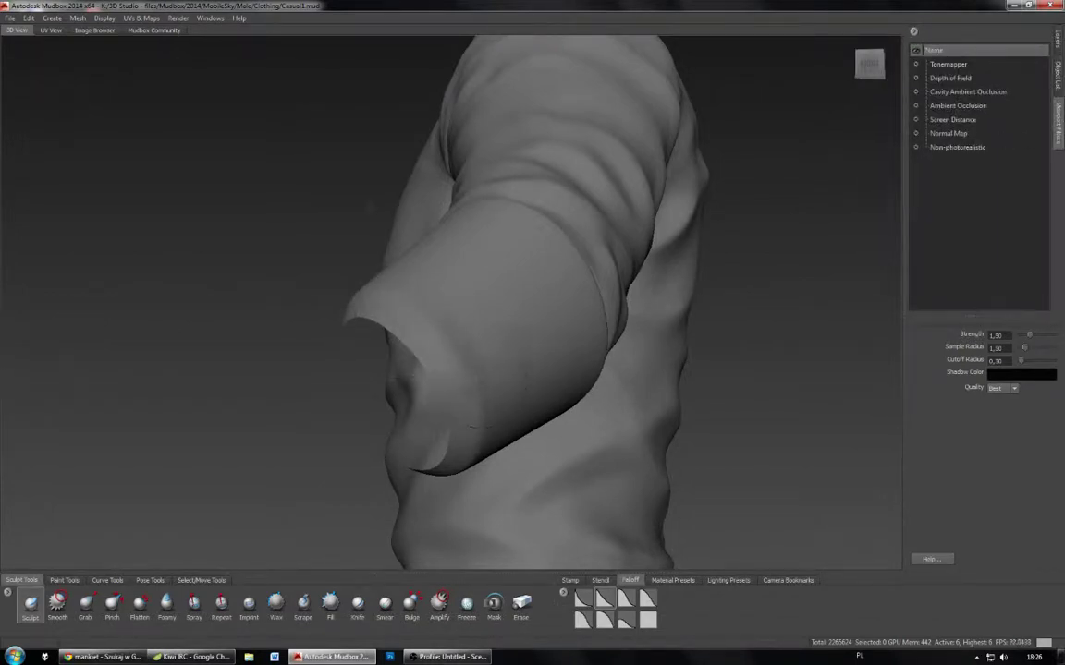
alt+drag(482, 383, 478, 399)
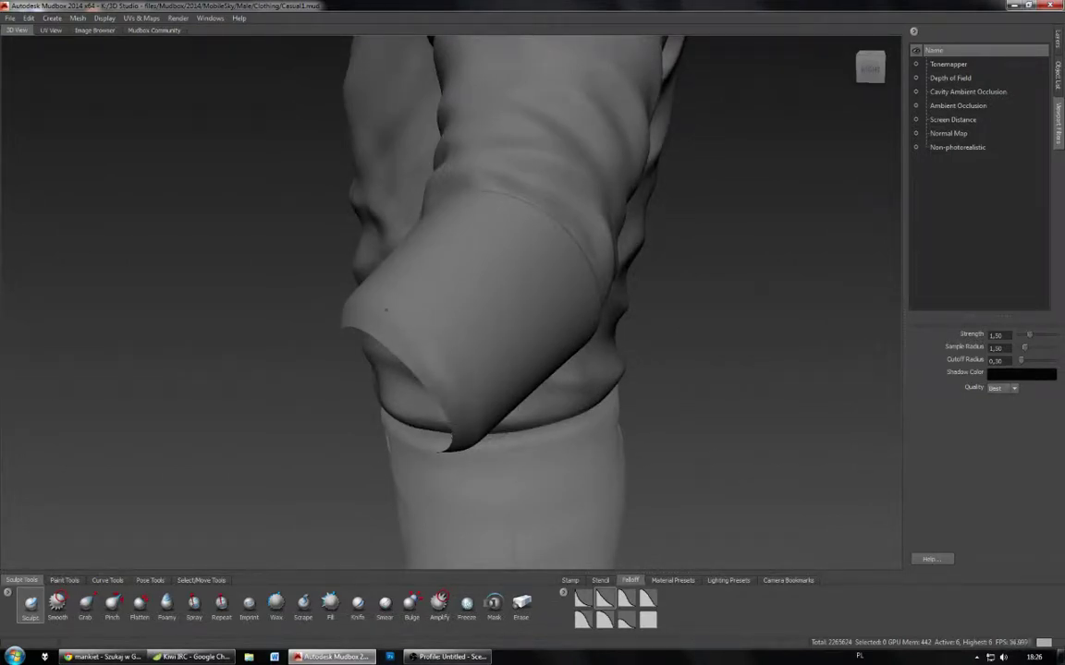
alt+drag(386, 310, 490, 360)
mouse_move(398, 343)
mouse_down()
mouse_move(452, 355)
mouse_move(461, 341)
mouse_move(425, 326)
mouse_move(397, 367)
mouse_move(392, 416)
mouse_move(411, 357)
mouse_up()
mouse_move(366, 315)
mouse_down()
mouse_move(337, 362)
mouse_move(347, 379)
mouse_up()
Step: Sculpt longer folds across the outer side of the cuff and undo the last stroke
mouse_move(346, 379)
alt+mouse_down()
mouse_move(416, 314)
mouse_move(395, 305)
alt+mouse_up()
alt+drag(573, 323, 431, 384)
mouse_move(412, 309)
mouse_down()
mouse_move(474, 420)
mouse_move(460, 424)
mouse_move(471, 467)
mouse_up()
mouse_move(416, 282)
mouse_down()
mouse_move(427, 360)
mouse_move(568, 417)
mouse_up()
alt+drag(421, 305, 474, 307)
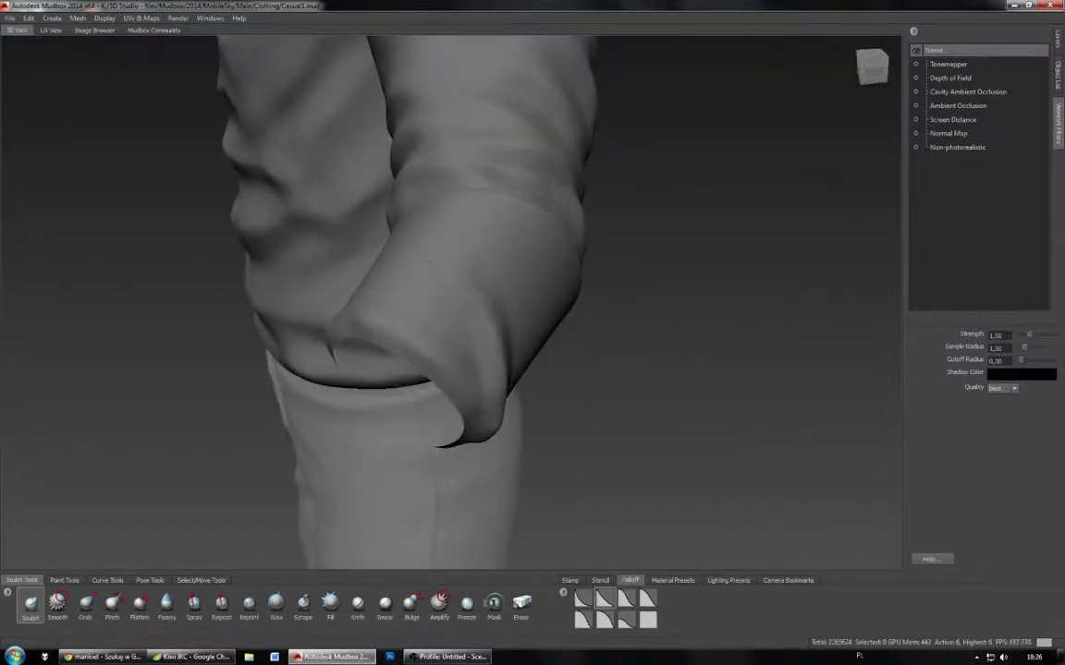
mouse_move(420, 282)
alt+mouse_down()
mouse_move(413, 327)
mouse_move(459, 314)
mouse_move(410, 379)
mouse_move(468, 343)
mouse_move(390, 416)
mouse_move(390, 306)
mouse_move(415, 295)
alt+mouse_up()
key(ctrl+z)
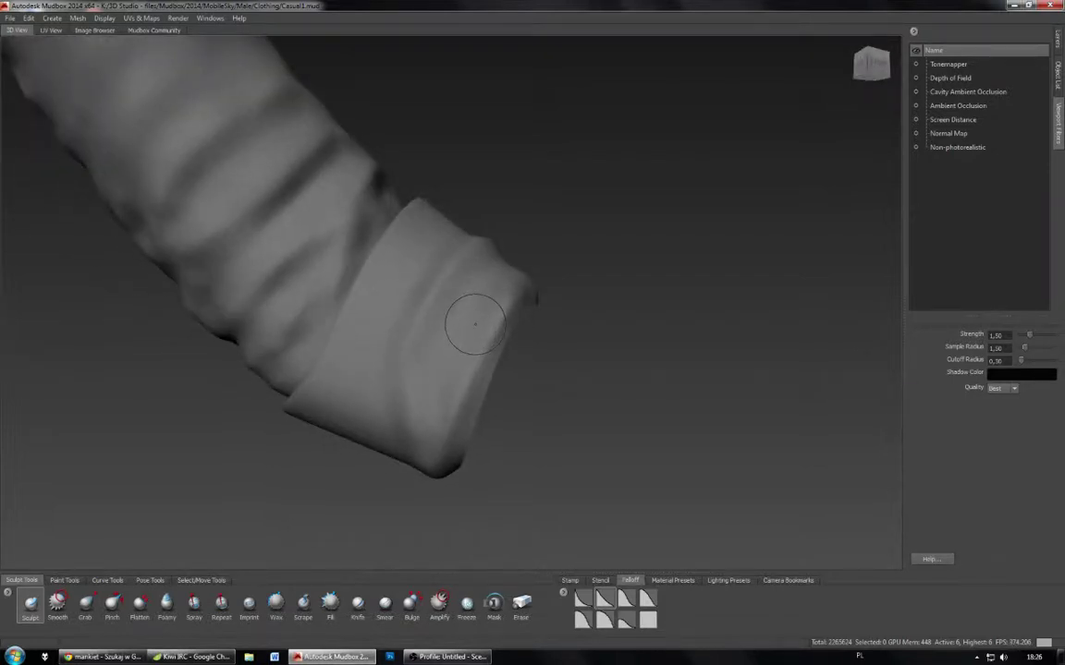
Step: Soften the new cuff creases and build up diagonal folds around the front of the cuff
mouse_move(472, 318)
shift+mouse_down()
mouse_move(449, 270)
mouse_move(420, 319)
shift+mouse_up()
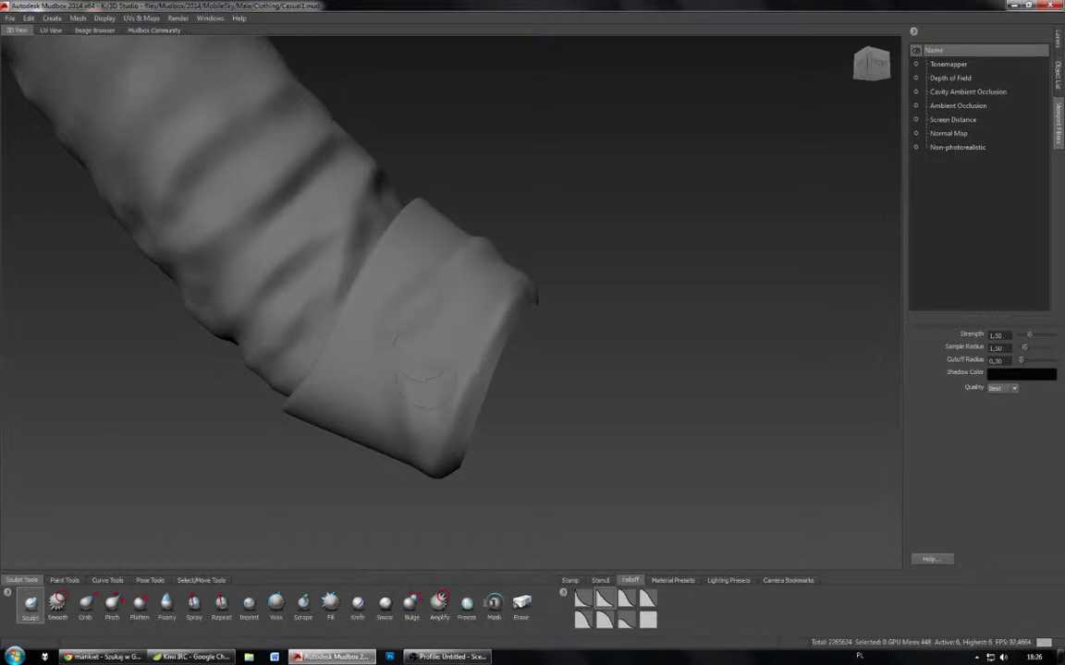
mouse_move(408, 368)
alt+mouse_down()
mouse_move(439, 362)
mouse_move(430, 328)
mouse_move(454, 299)
alt+mouse_up()
alt+drag(363, 292, 407, 242)
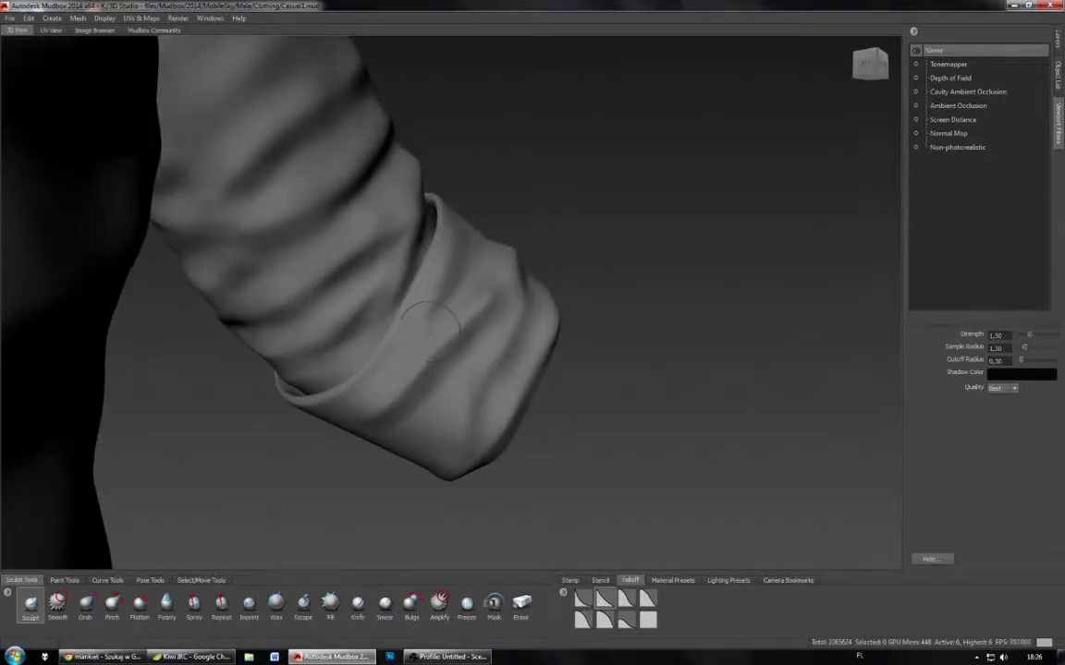
alt+drag(428, 333, 426, 250)
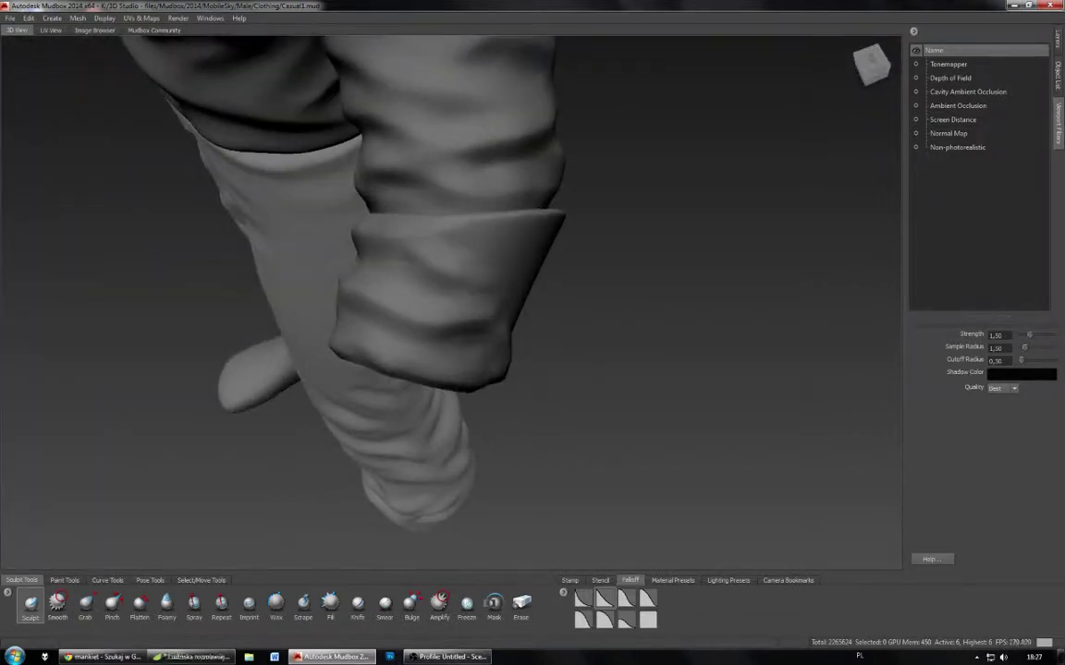
mouse_move(507, 272)
alt+mouse_down()
mouse_move(443, 231)
mouse_move(492, 255)
alt+mouse_up()
mouse_move(492, 255)
alt+mouse_down()
mouse_move(512, 264)
mouse_move(470, 274)
mouse_move(481, 322)
alt+mouse_up()
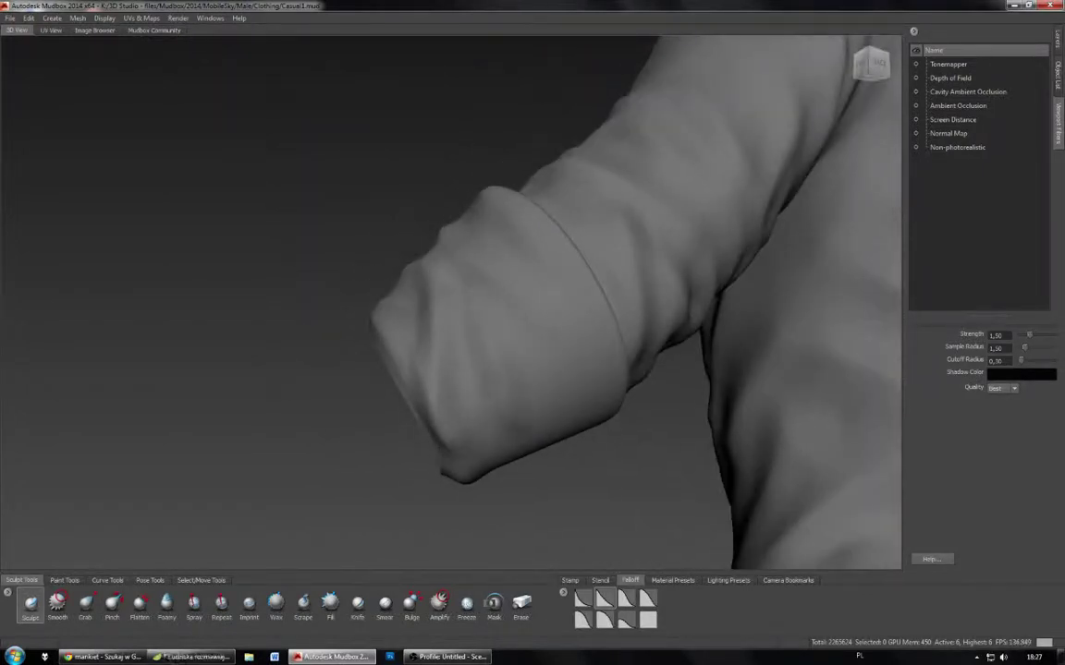
Step: Continue the folds around the underside and back of the cuff, up to its folded rim
alt+drag(413, 380, 474, 356)
mouse_move(430, 275)
mouse_down()
mouse_move(491, 314)
mouse_move(541, 368)
mouse_move(525, 368)
mouse_move(528, 266)
mouse_move(553, 328)
mouse_up()
drag(529, 268, 547, 362)
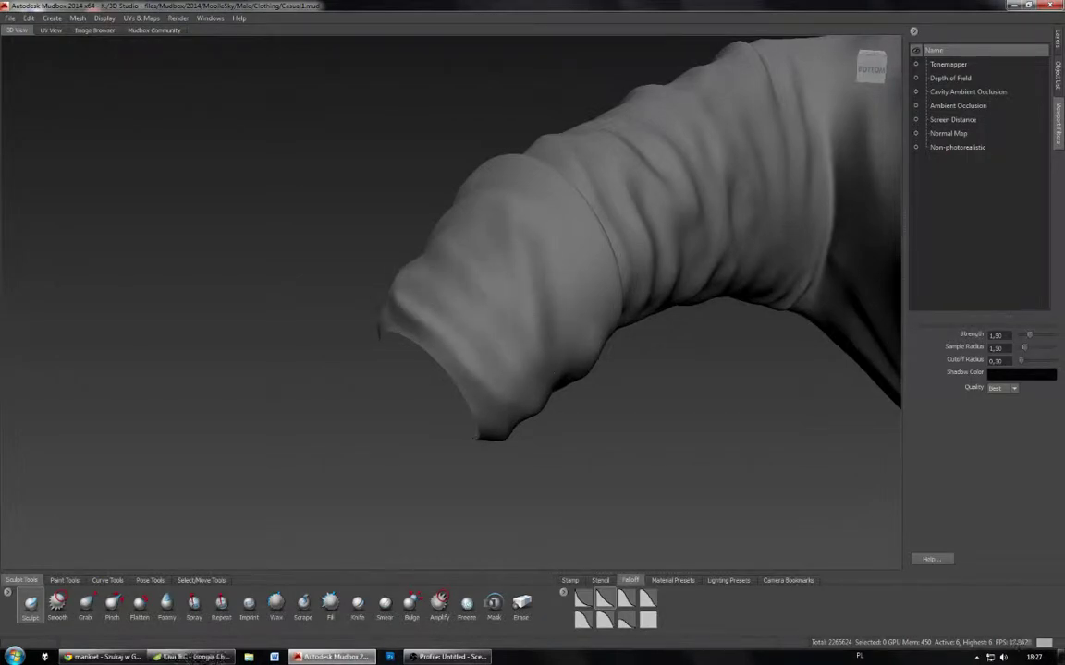
alt+drag(474, 316, 418, 365)
mouse_move(406, 238)
mouse_down()
mouse_move(435, 251)
mouse_move(462, 300)
mouse_move(416, 236)
mouse_up()
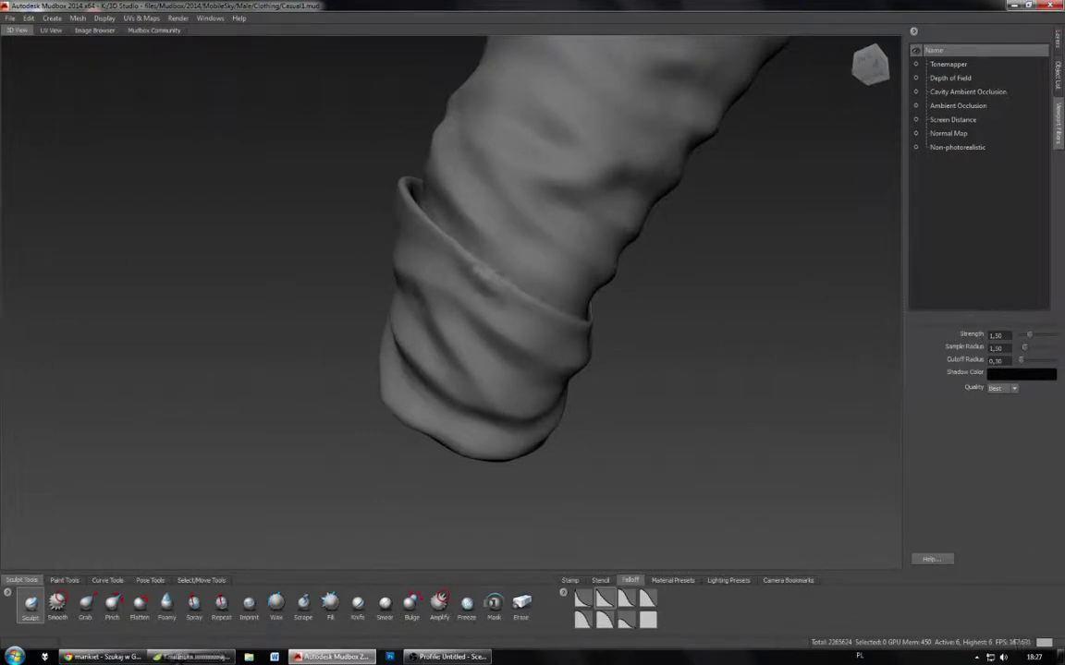
alt+drag(463, 323, 543, 368)
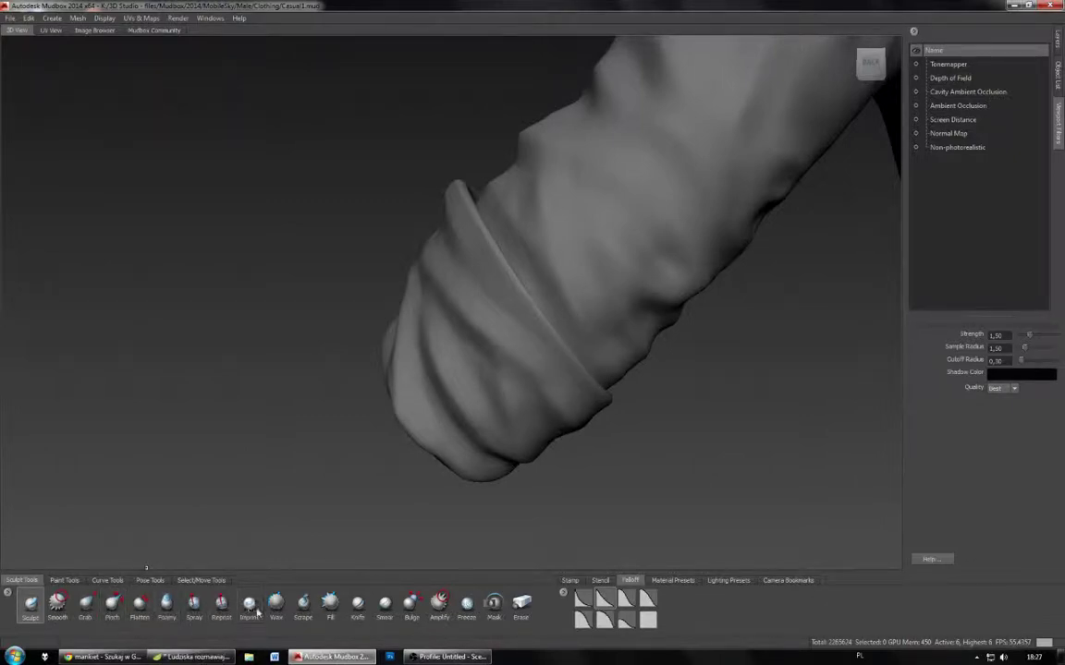
Step: Switch to the Bulge brush and set its strength to 1
click(411, 605)
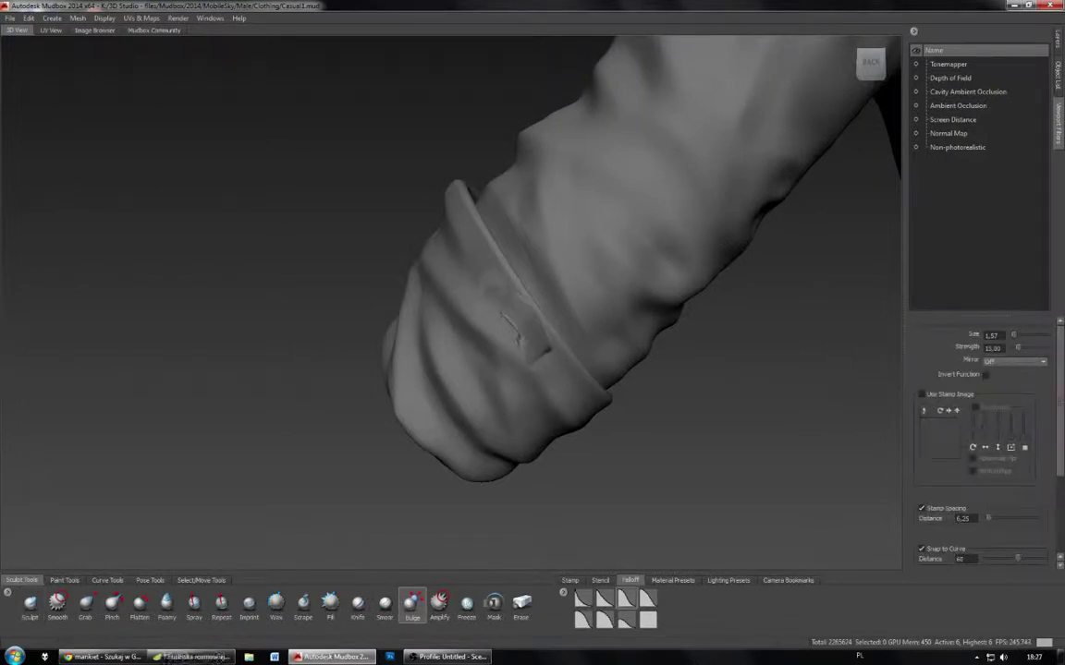
drag(1002, 348, 963, 359)
text(1)
key(Return)
drag(1059, 346, 1062, 539)
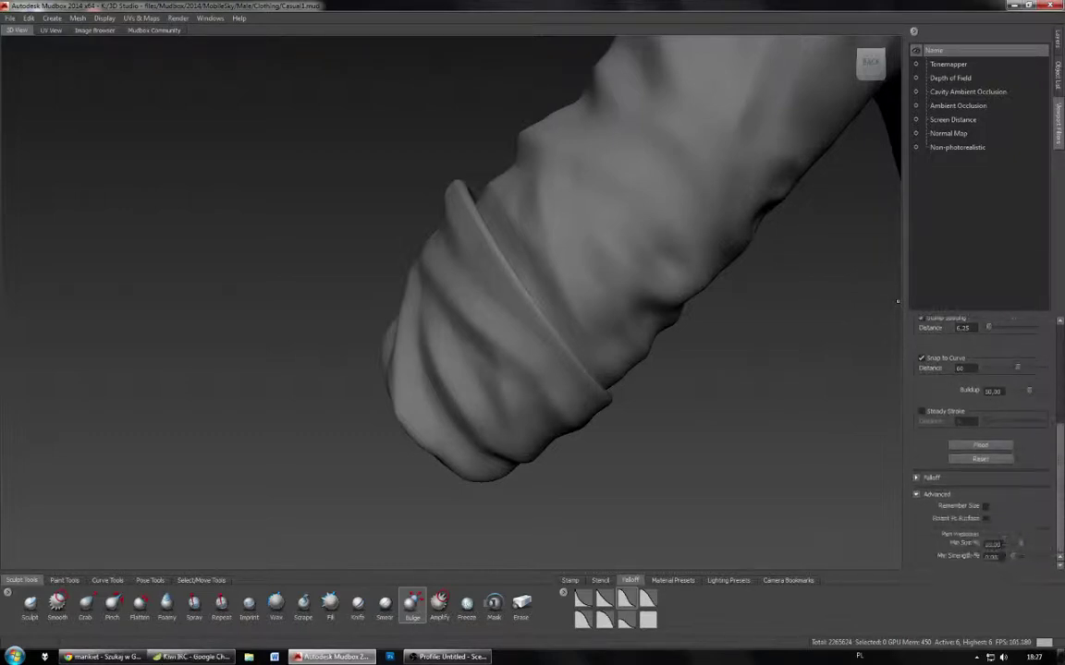
scroll(1014, 338, up, 5)
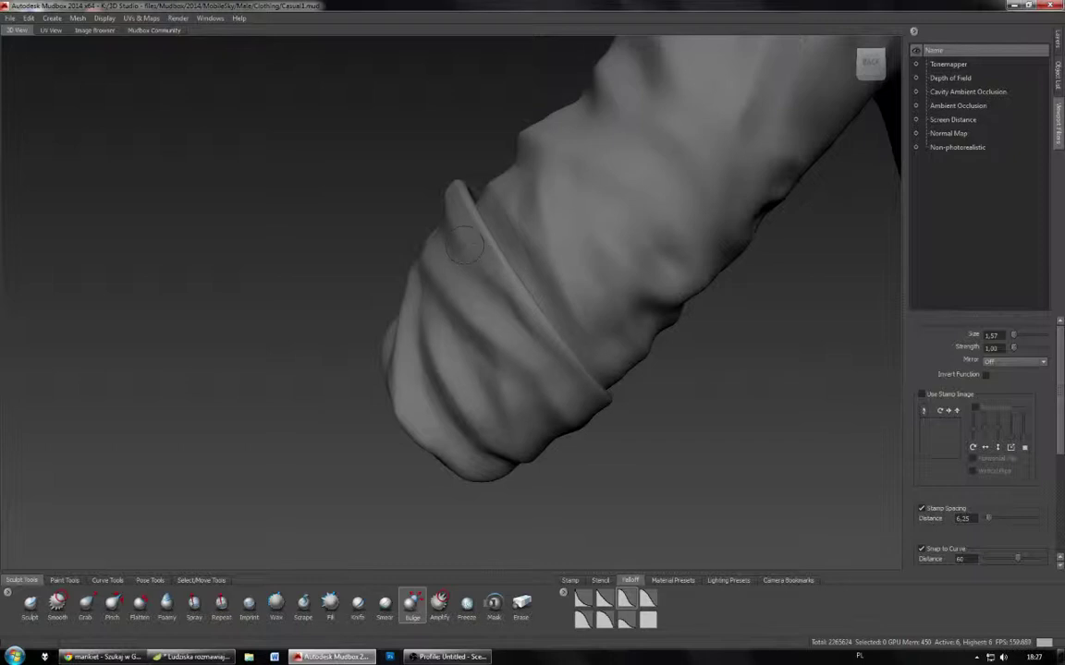
Step: Bulge the folded rim and the fold ridges of the sculpted cuff with light strokes all the way around
alt+drag(465, 243, 388, 282)
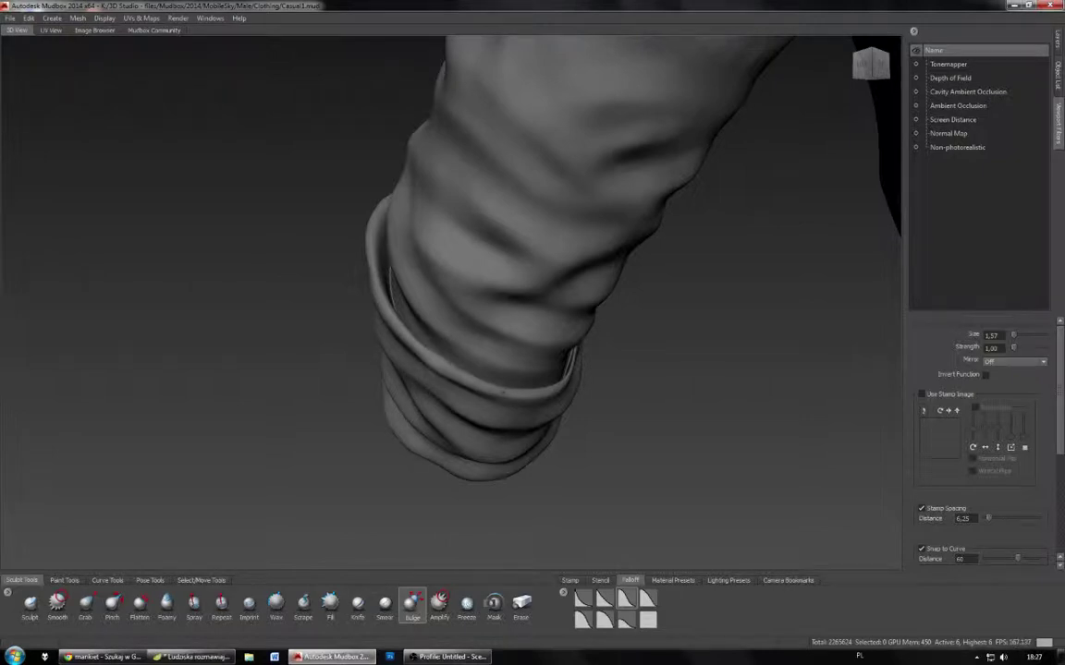
alt+drag(457, 362, 388, 369)
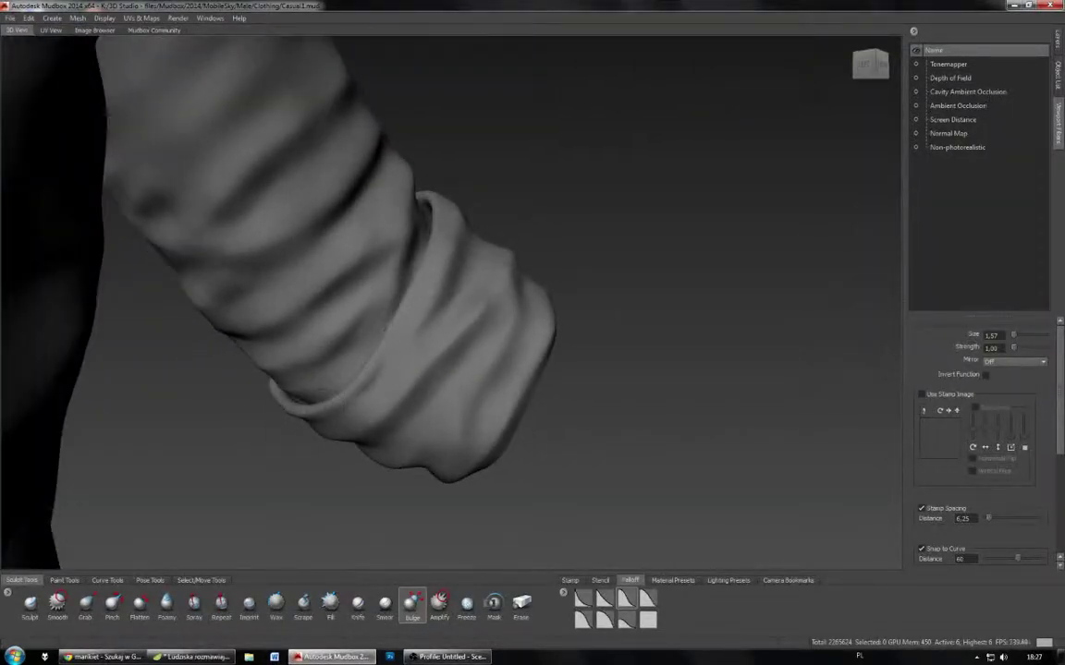
alt+drag(412, 306, 416, 340)
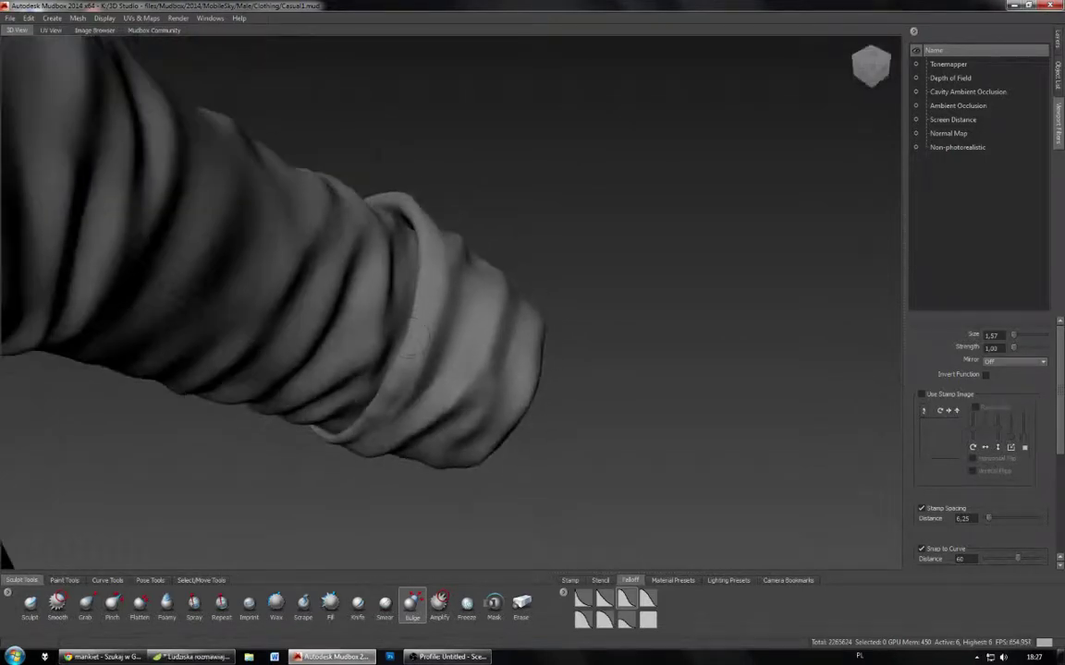
mouse_move(383, 282)
mouse_down()
mouse_move(394, 236)
mouse_move(403, 344)
mouse_move(407, 259)
mouse_move(428, 257)
mouse_up()
alt+drag(573, 264, 461, 269)
alt+drag(665, 268, 500, 262)
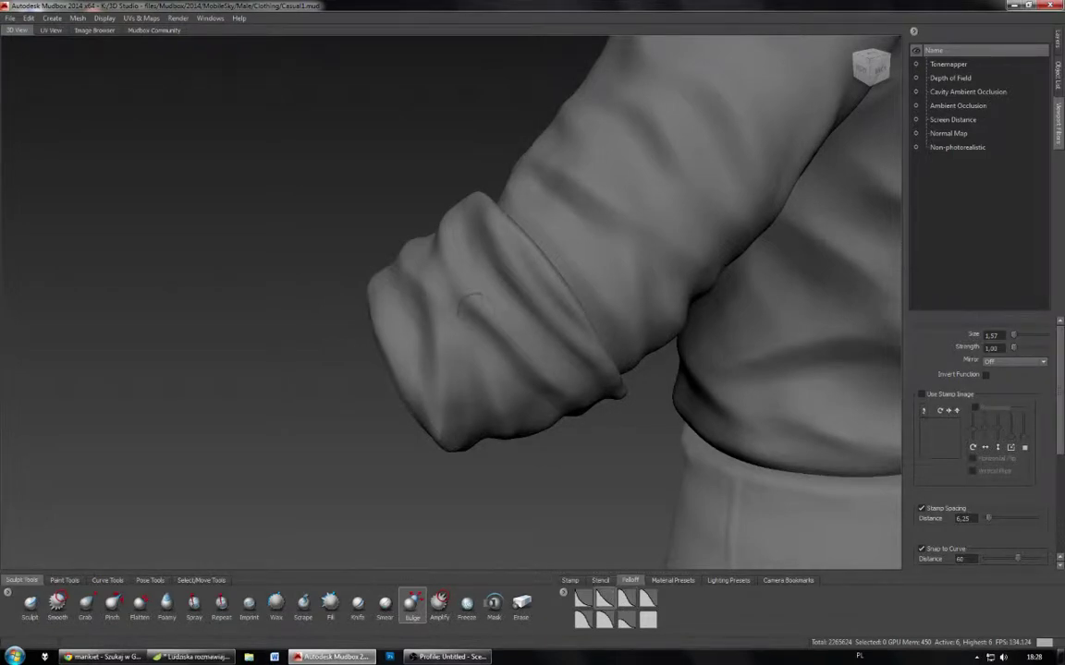
alt+drag(491, 398, 496, 351)
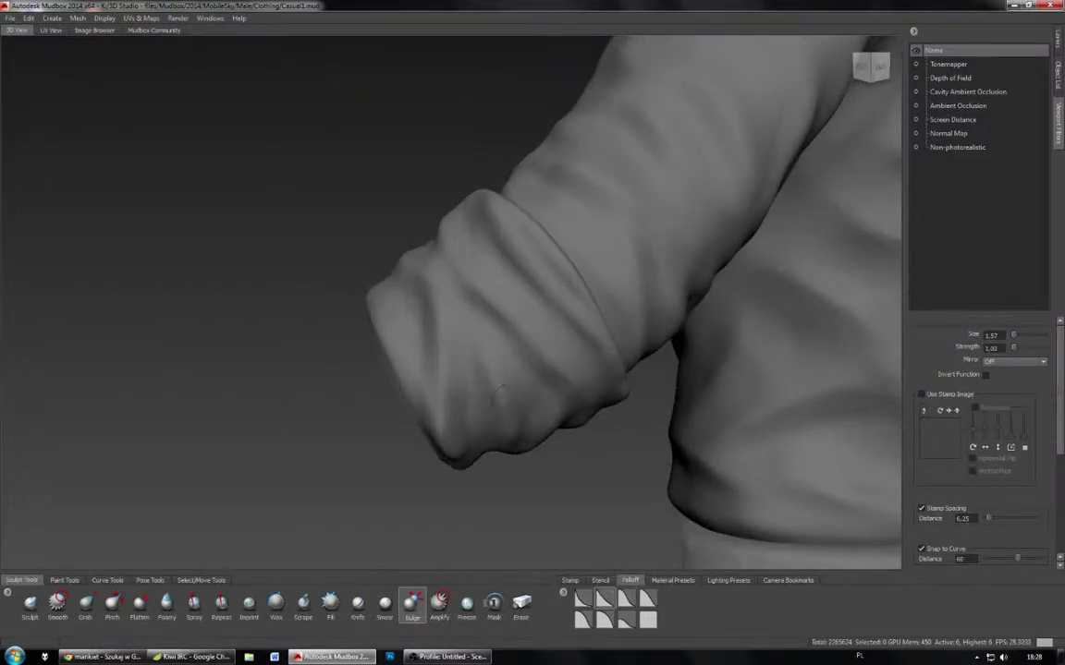
alt+drag(496, 392, 431, 346)
alt+drag(448, 385, 589, 328)
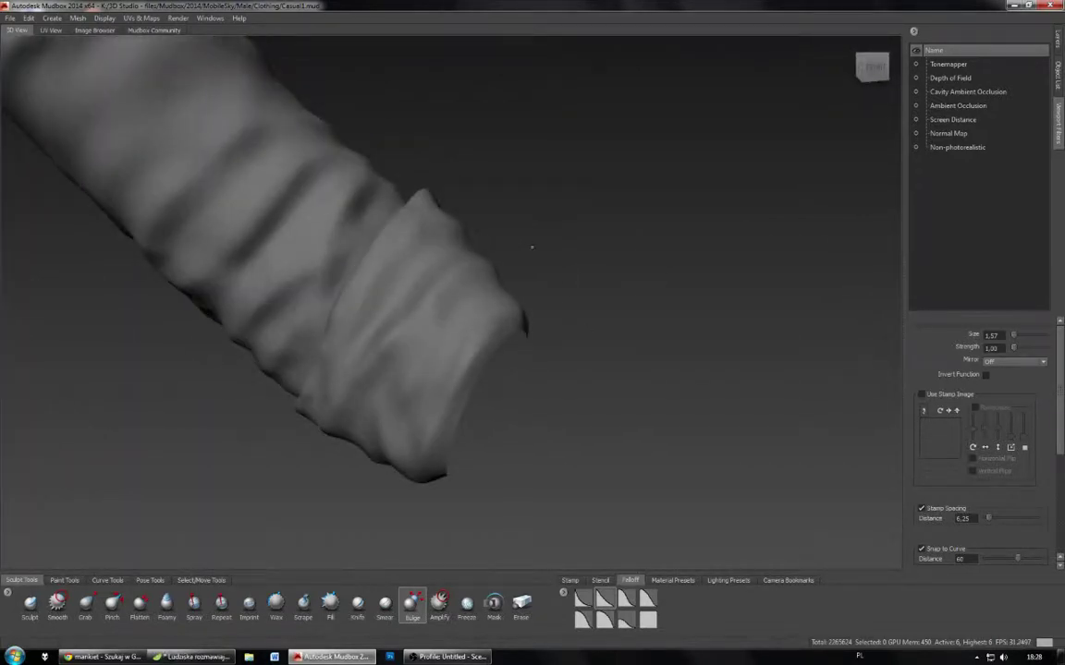
Step: Examine the bulged cuff together with the sleeve and shirt back from several angles
alt+right_drag(532, 247, 444, 305)
alt+drag(444, 305, 663, 320)
alt+right_drag(451, 305, 526, 305)
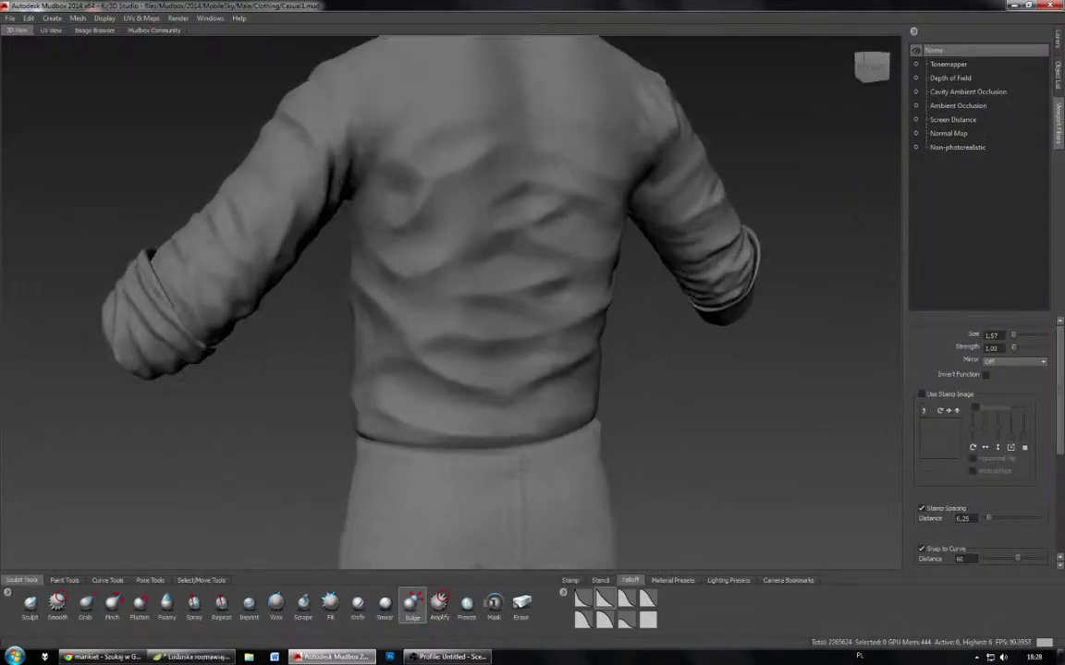
alt+middle_drag(389, 324, 578, 296)
alt+right_drag(443, 300, 564, 301)
alt+drag(517, 314, 564, 301)
alt+middle_drag(517, 314, 583, 348)
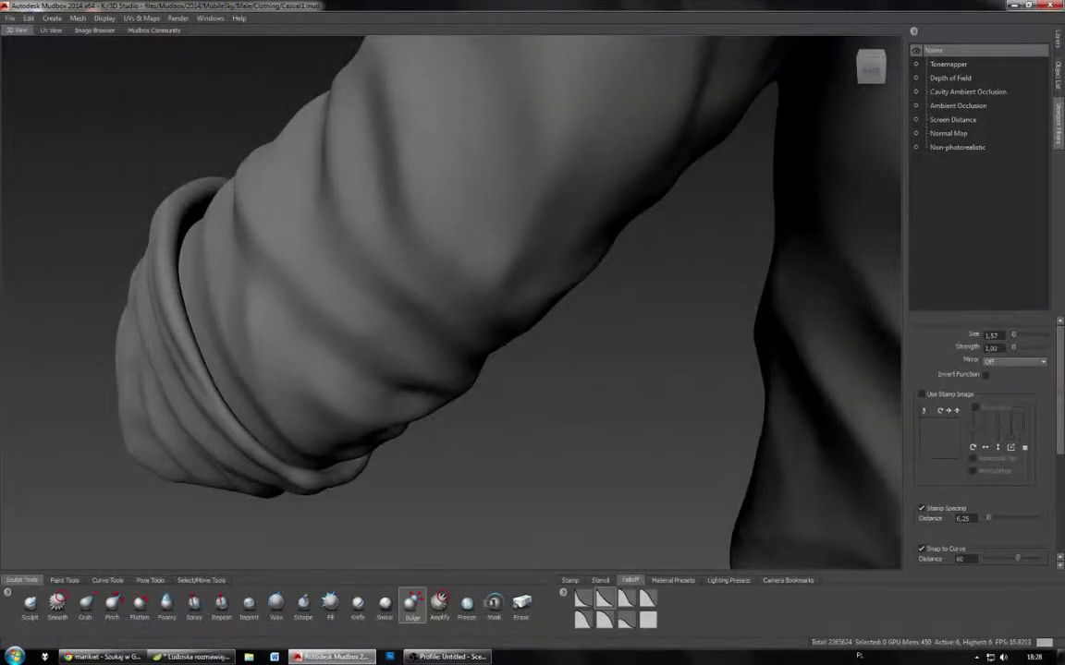
alt+drag(426, 310, 433, 274)
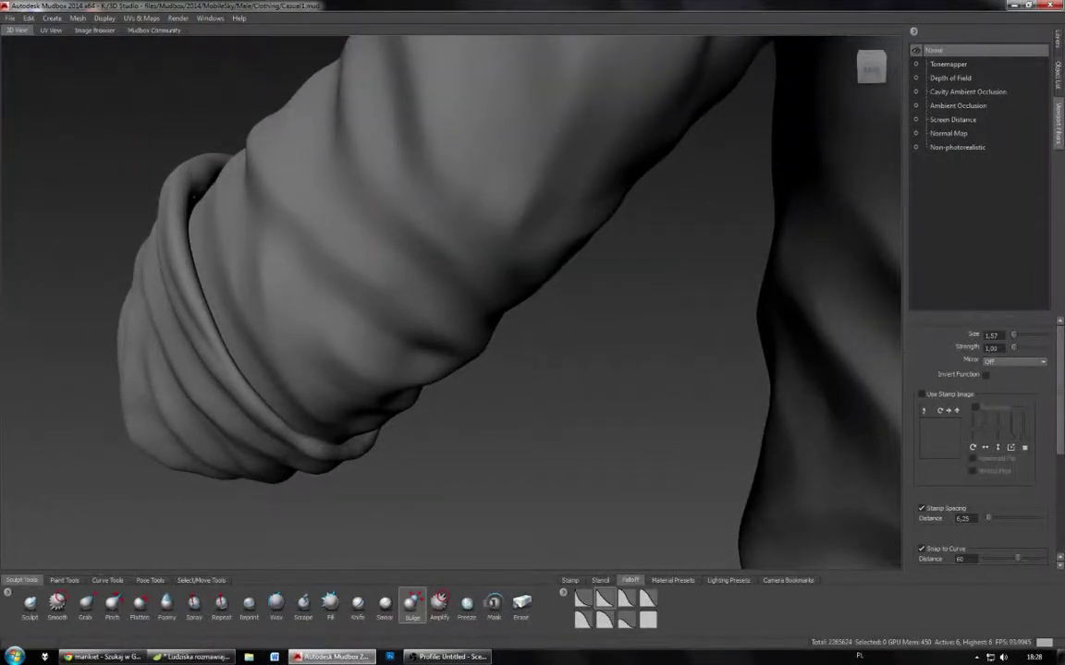
alt+drag(185, 194, 425, 342)
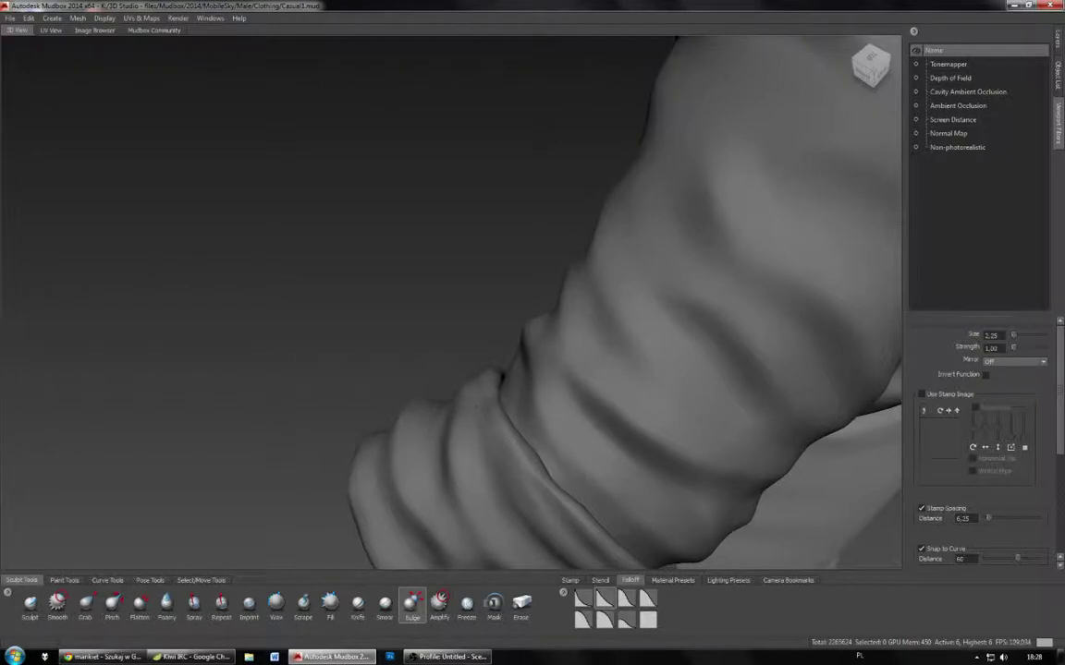
Step: Examine the smooth, unsculpted cuff on the other sleeve from the front, side and underside
alt+drag(444, 305, 665, 305)
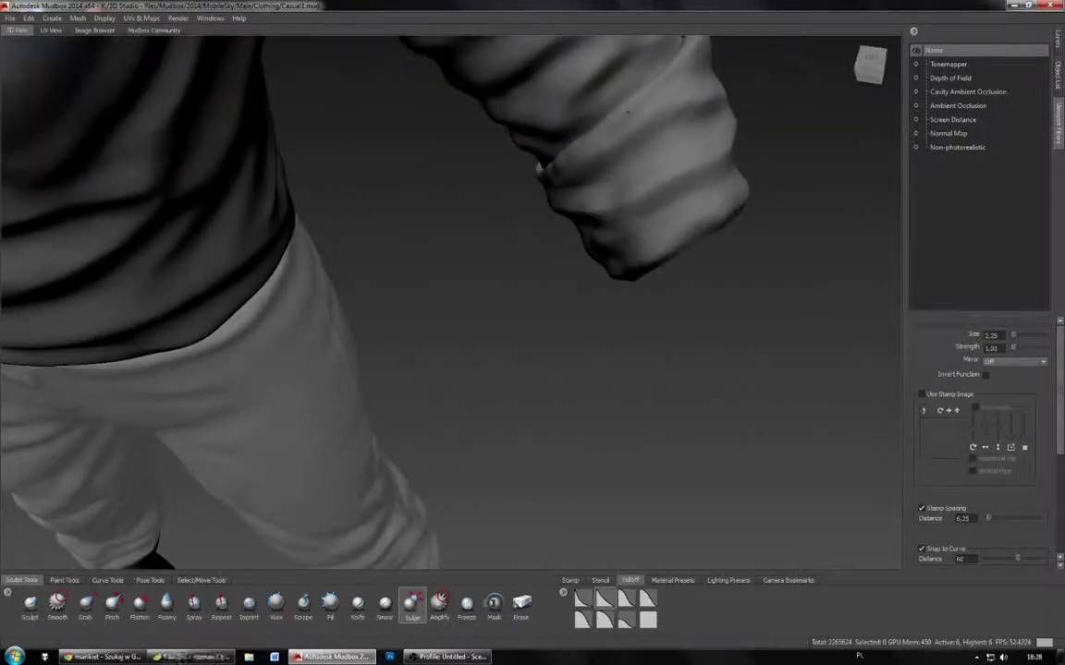
alt+right_drag(622, 121, 565, 277)
mouse_move(565, 277)
alt+mouse_down()
mouse_move(582, 309)
mouse_move(570, 290)
alt+mouse_up()
alt+middle_drag(570, 290, 869, 365)
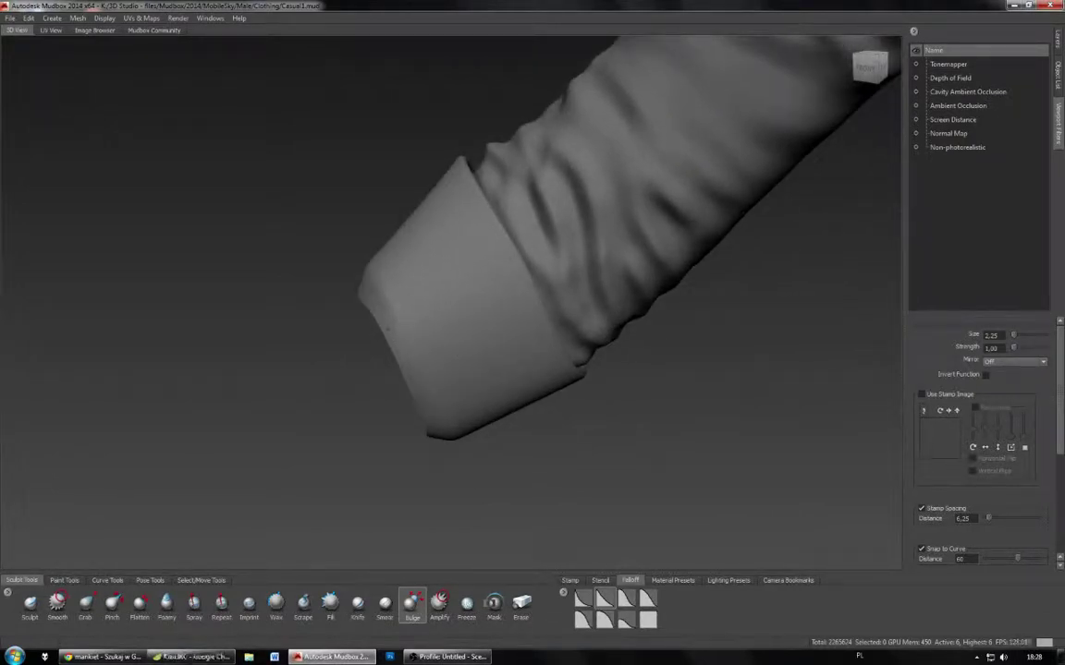
alt+drag(394, 322, 489, 334)
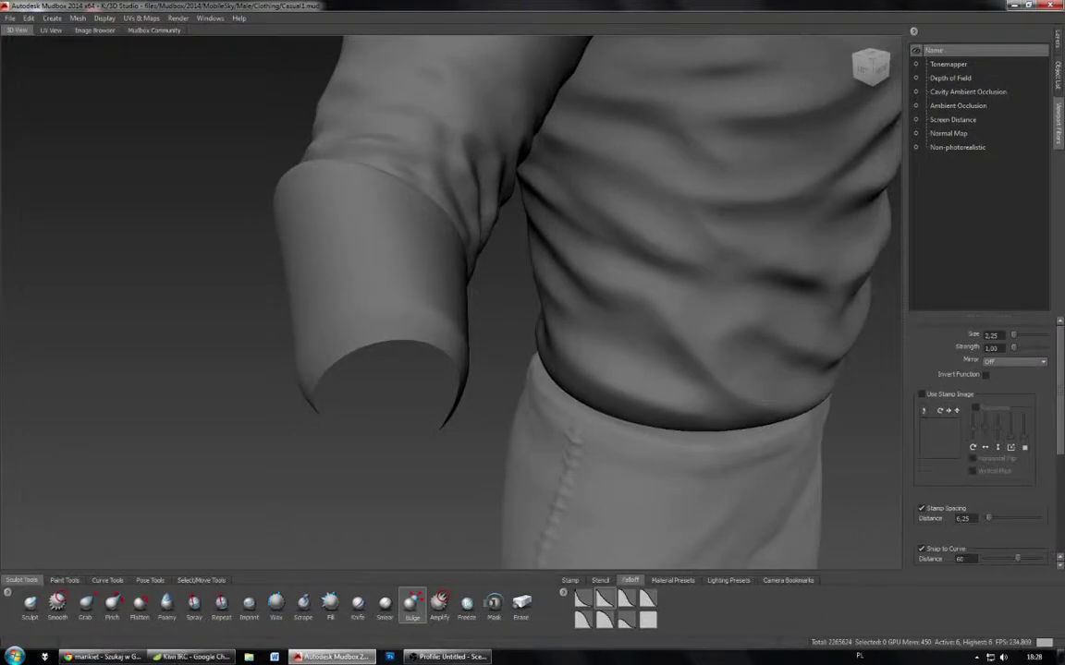
alt+drag(357, 333, 473, 344)
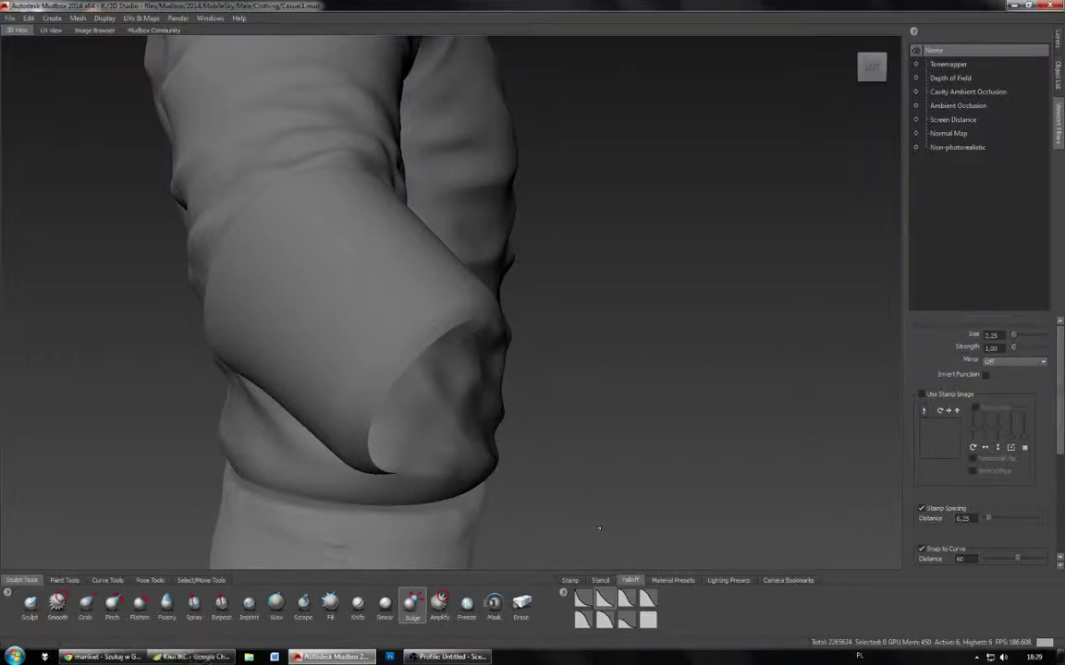
alt+drag(344, 462, 351, 312)
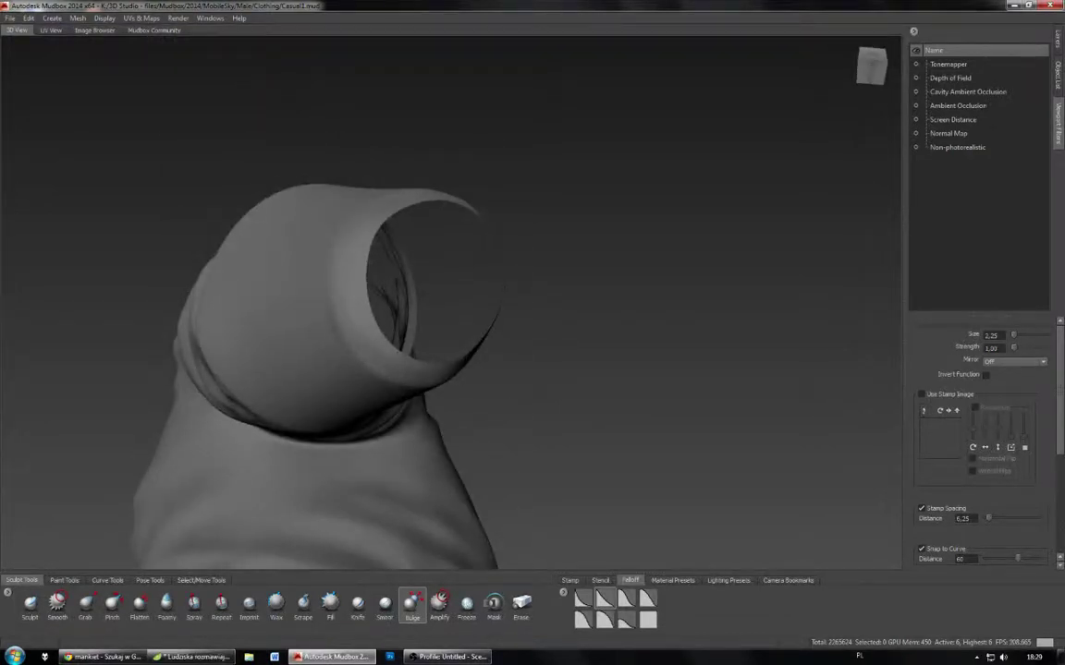
alt+drag(499, 406, 392, 413)
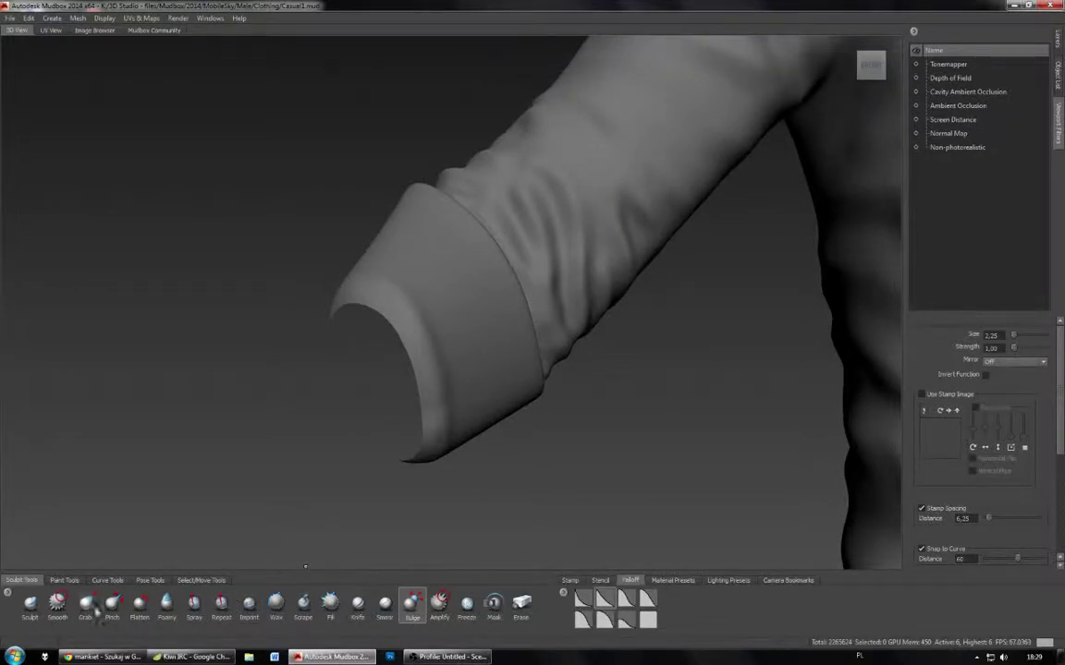
Step: Sculpt the first diagonal creases across the front of the smooth cuff with the Sculpt brush
click(56, 606)
click(32, 607)
click(190, 657)
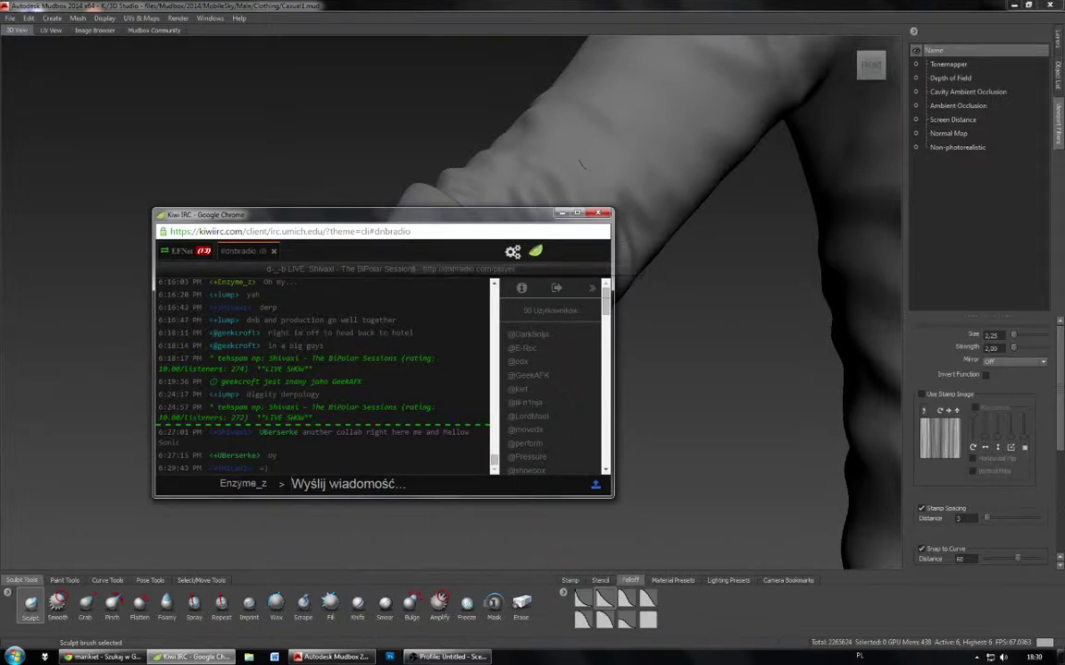
click(582, 12)
alt+drag(531, 203, 462, 214)
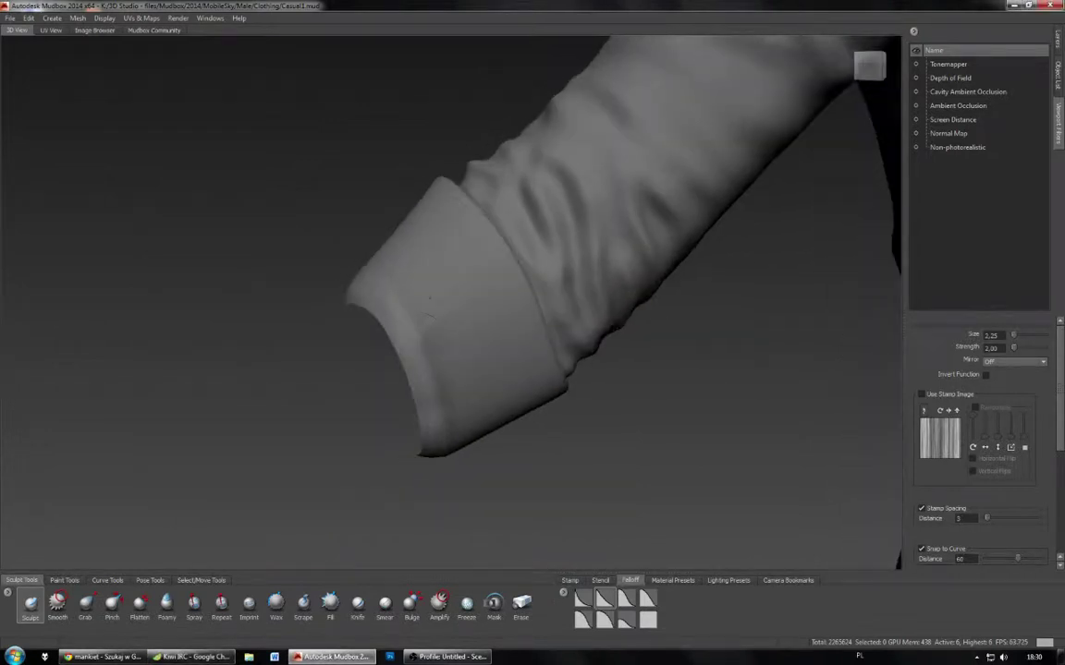
mouse_move(441, 342)
mouse_down()
mouse_move(428, 279)
mouse_move(430, 395)
mouse_move(474, 366)
mouse_move(463, 380)
mouse_up()
drag(434, 273, 524, 368)
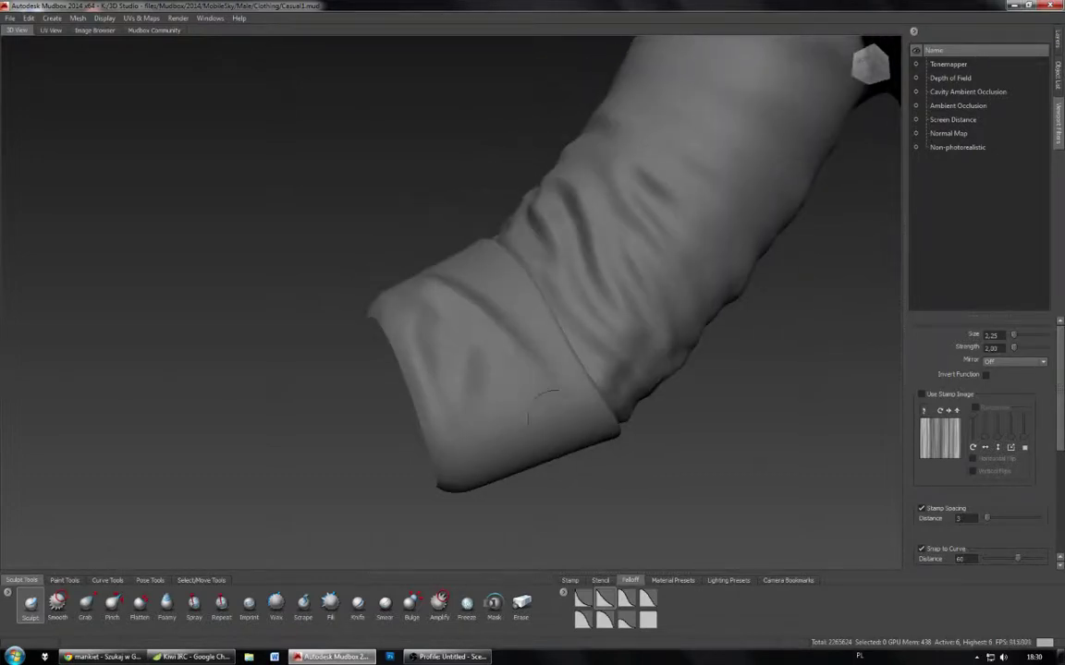
Step: Continue the creases around the underside and back of the cuff near its opening edge
mouse_move(545, 407)
alt+mouse_down()
mouse_move(420, 319)
mouse_move(500, 362)
mouse_move(397, 300)
alt+mouse_up()
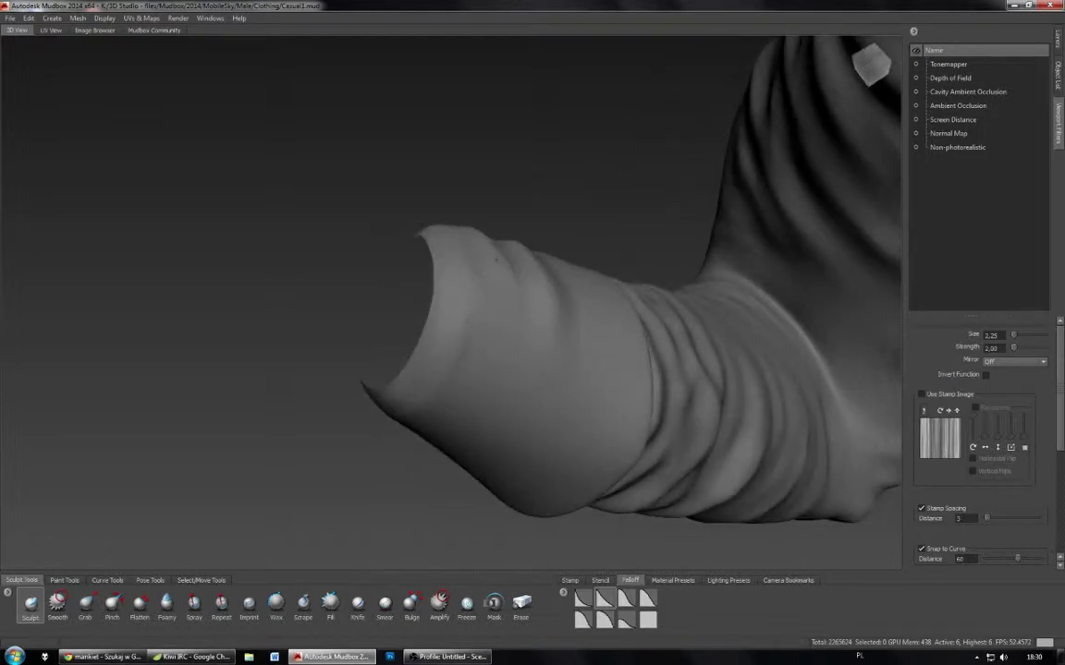
drag(455, 268, 442, 309)
mouse_move(466, 261)
mouse_down()
mouse_move(495, 332)
mouse_move(482, 330)
mouse_move(425, 397)
mouse_move(499, 346)
mouse_move(436, 342)
mouse_move(507, 336)
mouse_up()
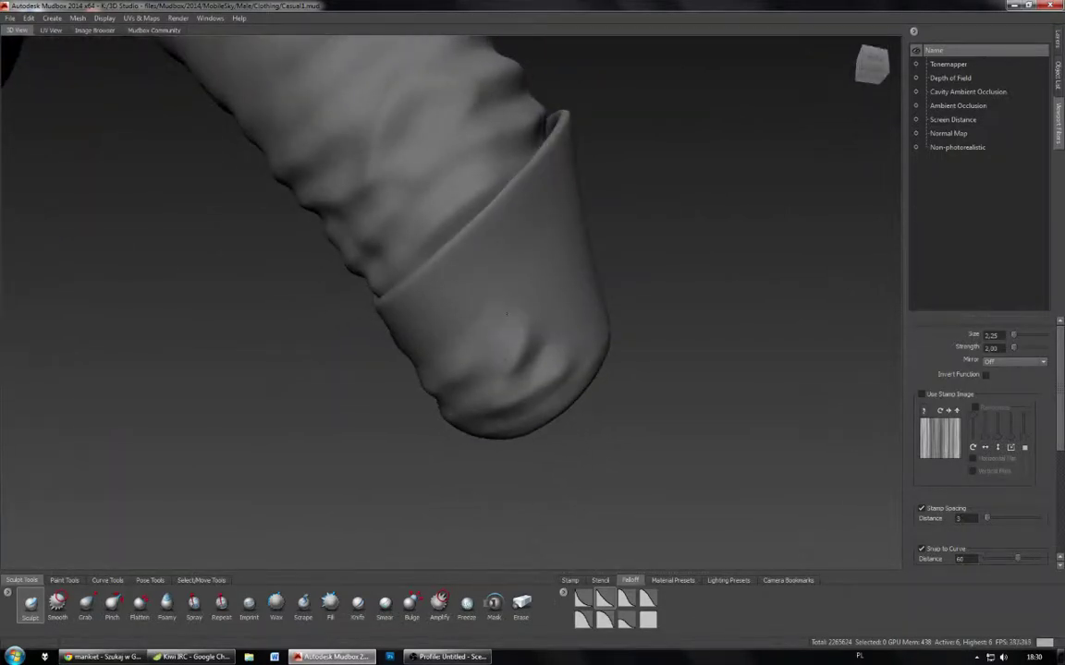
drag(461, 282, 495, 240)
mouse_move(387, 300)
mouse_down()
mouse_move(442, 266)
mouse_move(447, 214)
mouse_move(571, 290)
mouse_move(558, 373)
mouse_move(517, 323)
mouse_up()
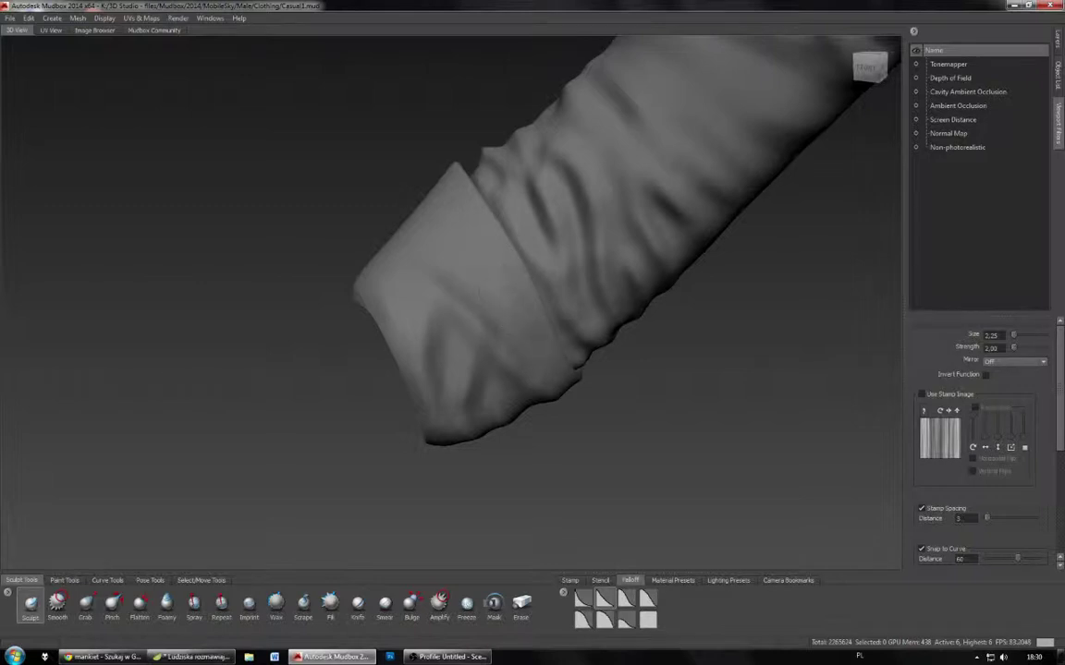
Step: Sculpt folds along the opening edge on the outer side of the cuff
alt+drag(460, 235, 550, 315)
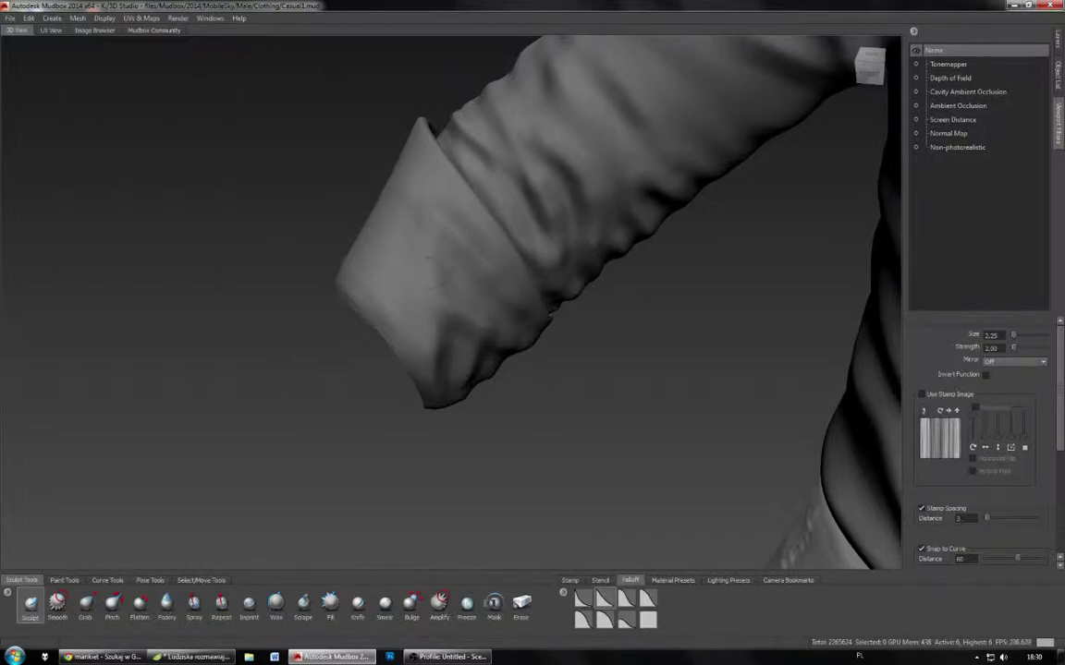
mouse_move(428, 263)
alt+mouse_down()
mouse_move(445, 291)
mouse_move(499, 282)
mouse_move(433, 249)
mouse_move(499, 365)
mouse_move(485, 328)
alt+mouse_up()
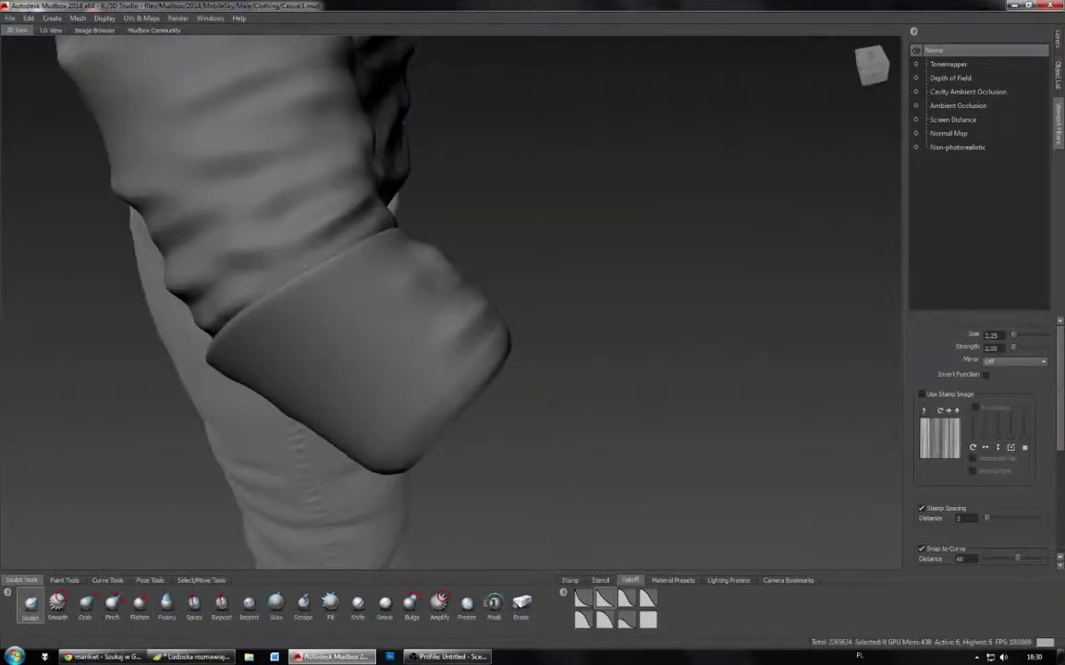
drag(397, 314, 374, 365)
alt+right_drag(375, 365, 416, 351)
drag(442, 391, 416, 437)
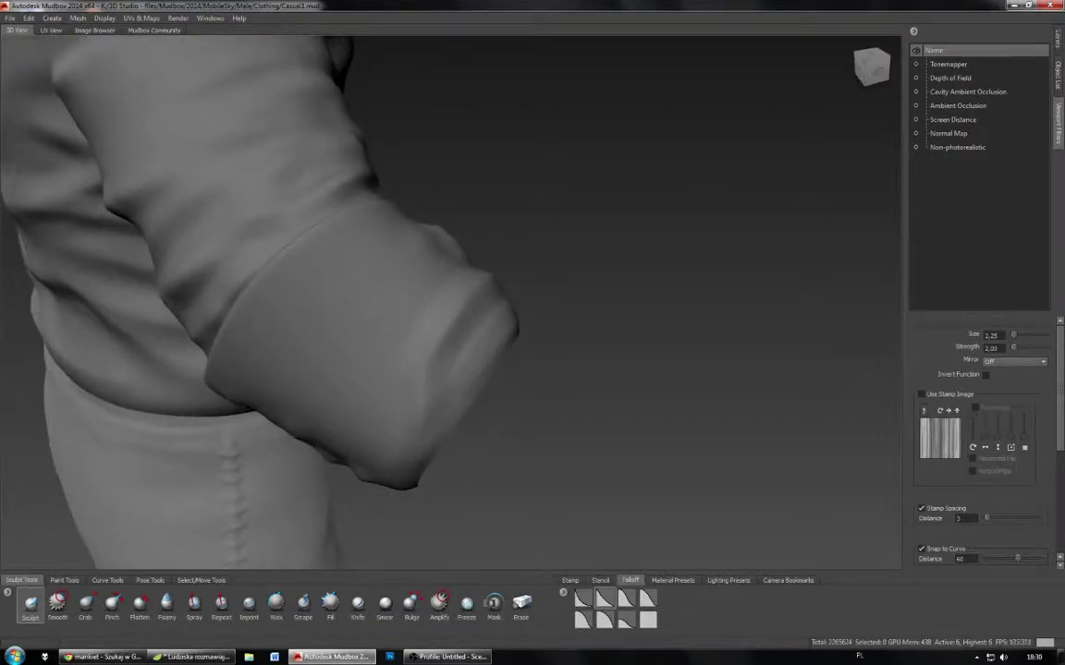
mouse_move(476, 328)
mouse_down()
mouse_move(447, 388)
mouse_move(421, 342)
mouse_move(518, 333)
mouse_move(420, 362)
mouse_move(305, 369)
mouse_up()
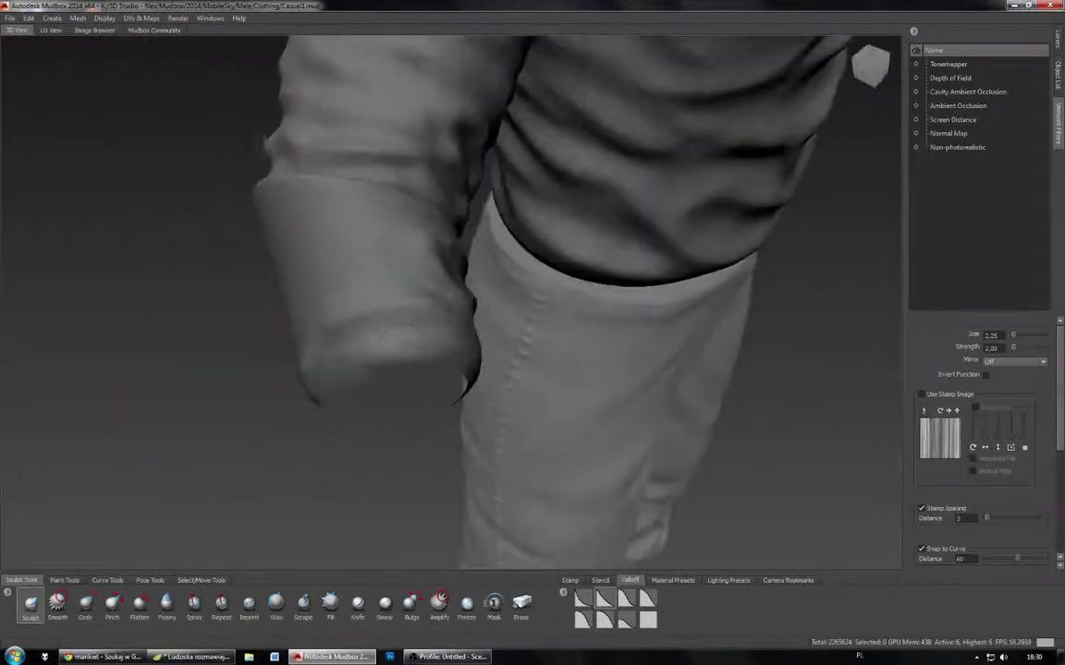
Step: Build up diagonal folds across the outer side of the cuff, from the opening edge up to the folded rim
mouse_move(428, 350)
alt+mouse_down()
mouse_move(610, 337)
mouse_move(592, 339)
alt+mouse_up()
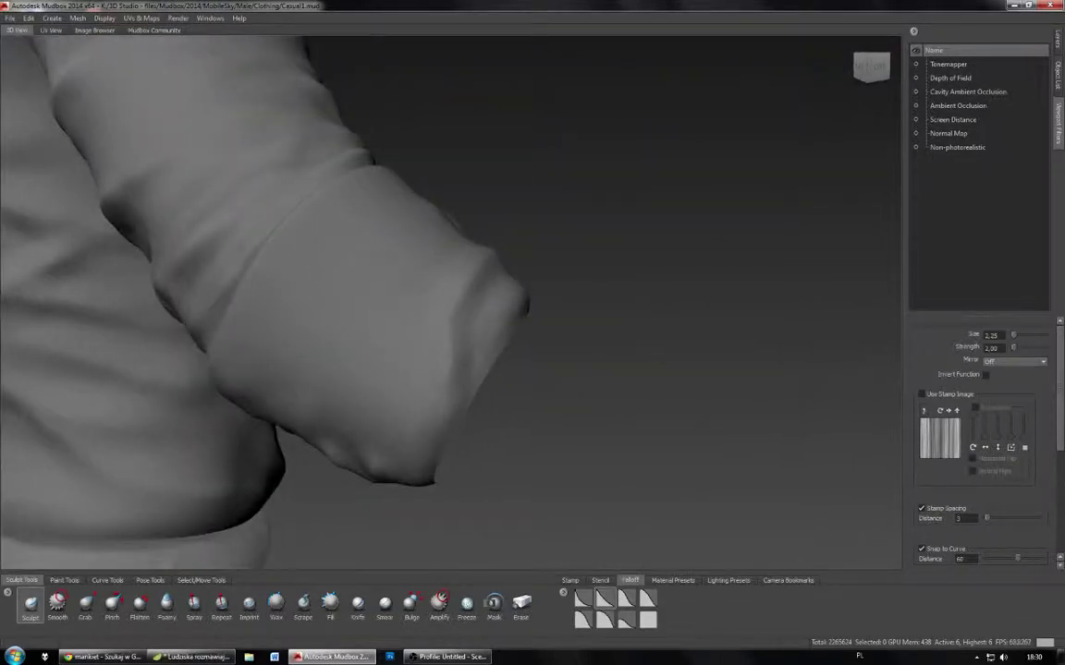
mouse_move(363, 395)
alt+mouse_down()
mouse_move(421, 370)
mouse_move(499, 294)
mouse_move(456, 316)
mouse_move(425, 315)
mouse_move(437, 286)
mouse_move(404, 347)
mouse_move(369, 312)
alt+mouse_up()
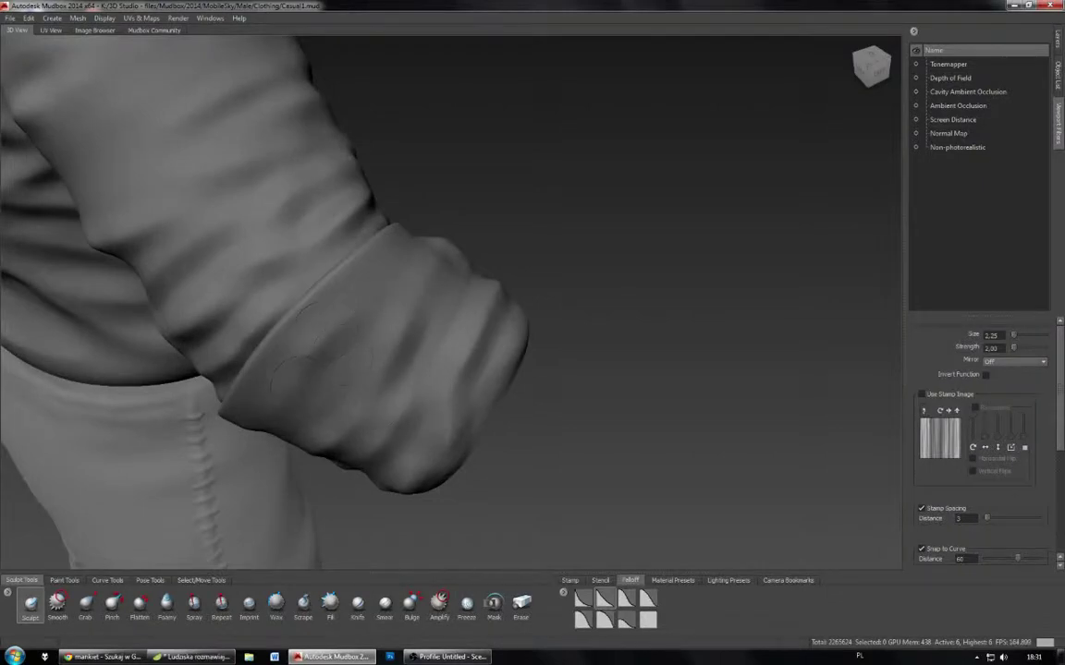
mouse_move(277, 342)
alt+mouse_down()
mouse_move(377, 290)
mouse_move(335, 297)
alt+mouse_up()
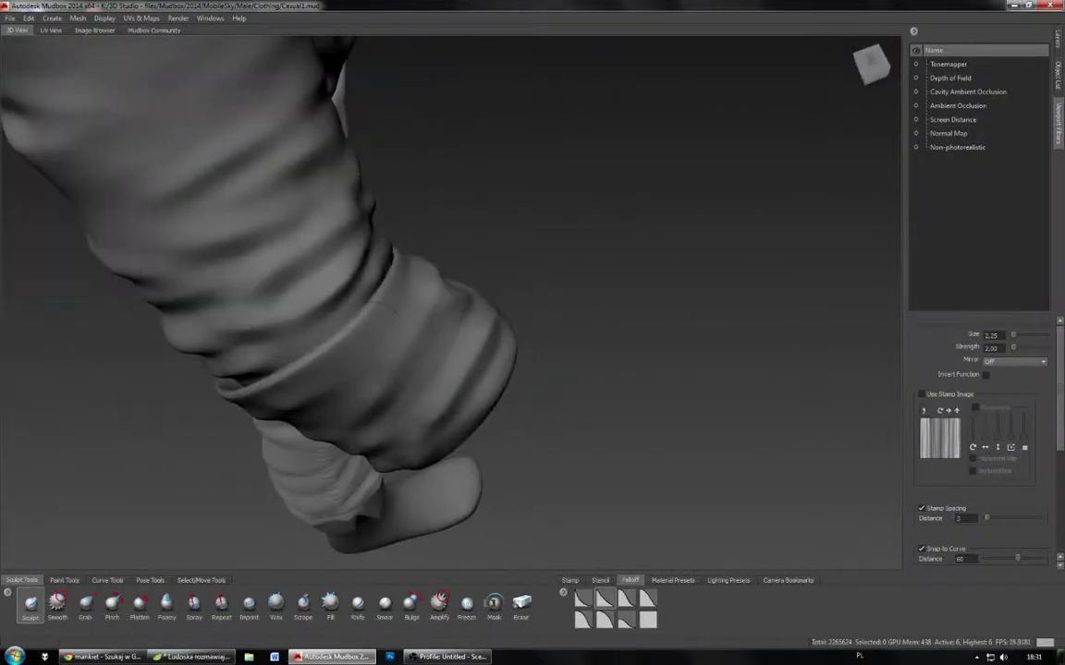
alt+drag(400, 289, 294, 241)
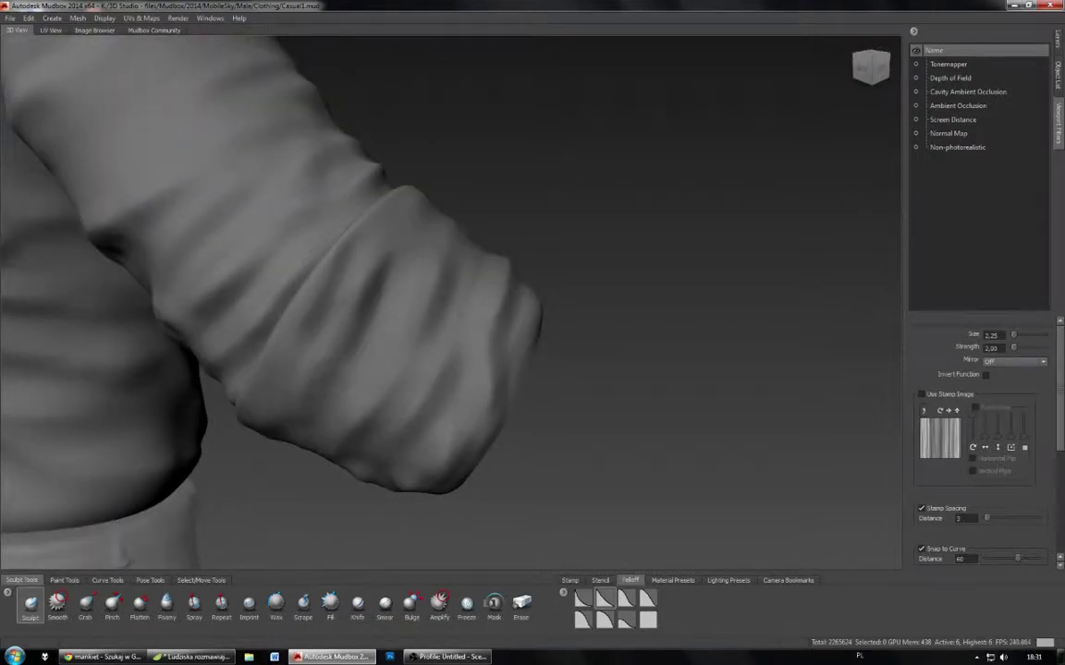
Step: Extend the diagonal folds from the outer side around the front of the cuff and along its folded rim
alt+drag(333, 277, 312, 289)
alt+drag(388, 287, 242, 279)
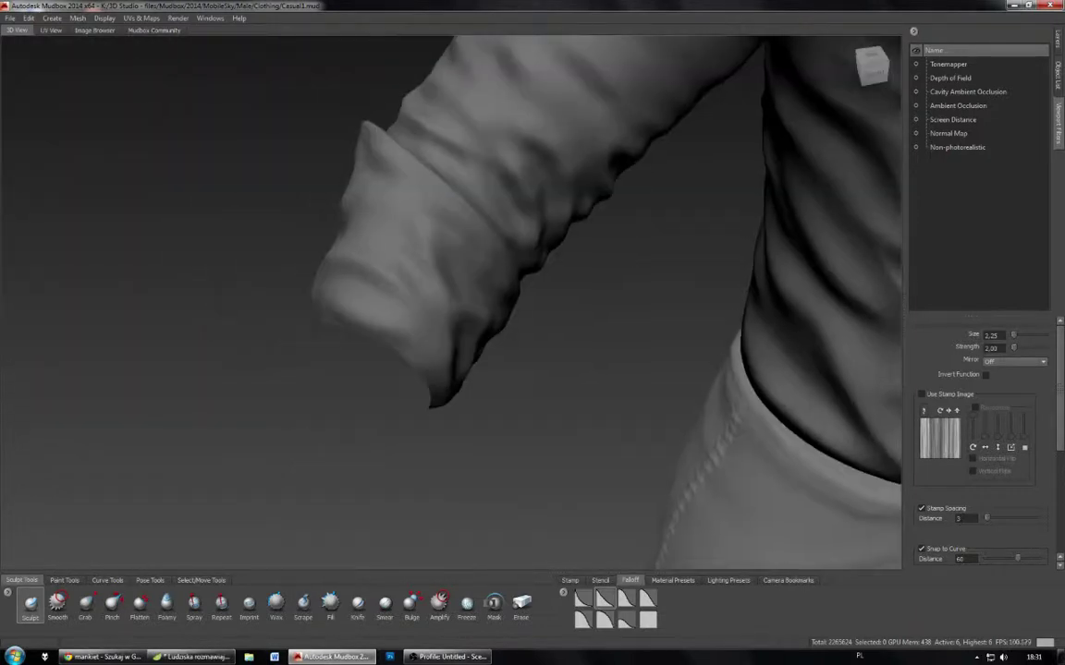
alt+drag(395, 270, 276, 281)
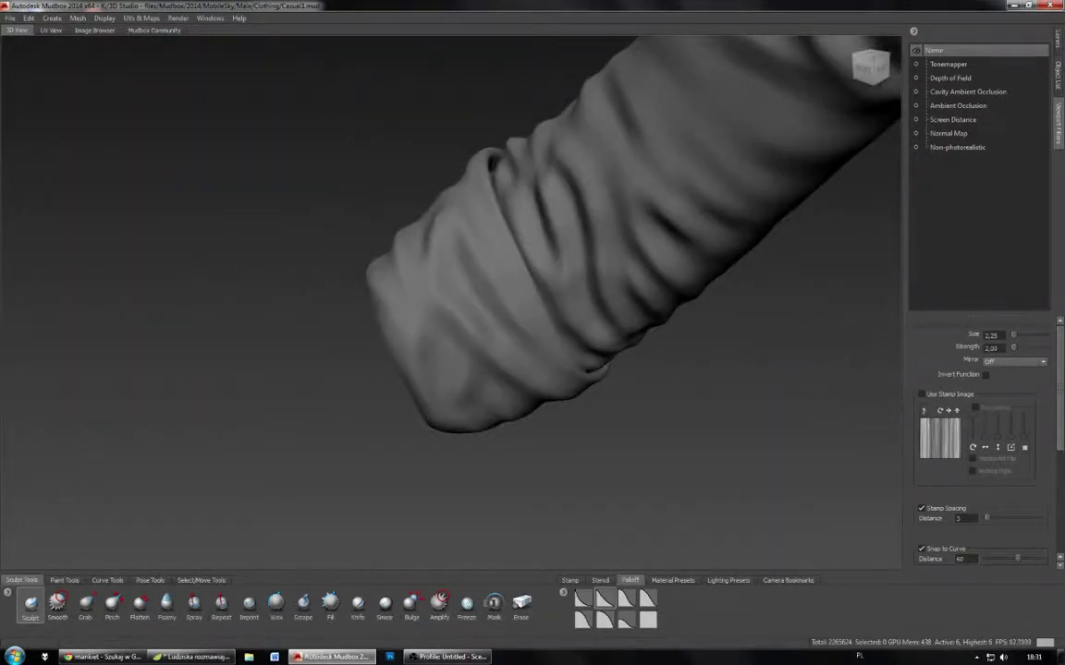
Step: Examine the folds all around both rolled cuffs, ending with the whole shirt seen from the front
alt+drag(440, 238, 462, 278)
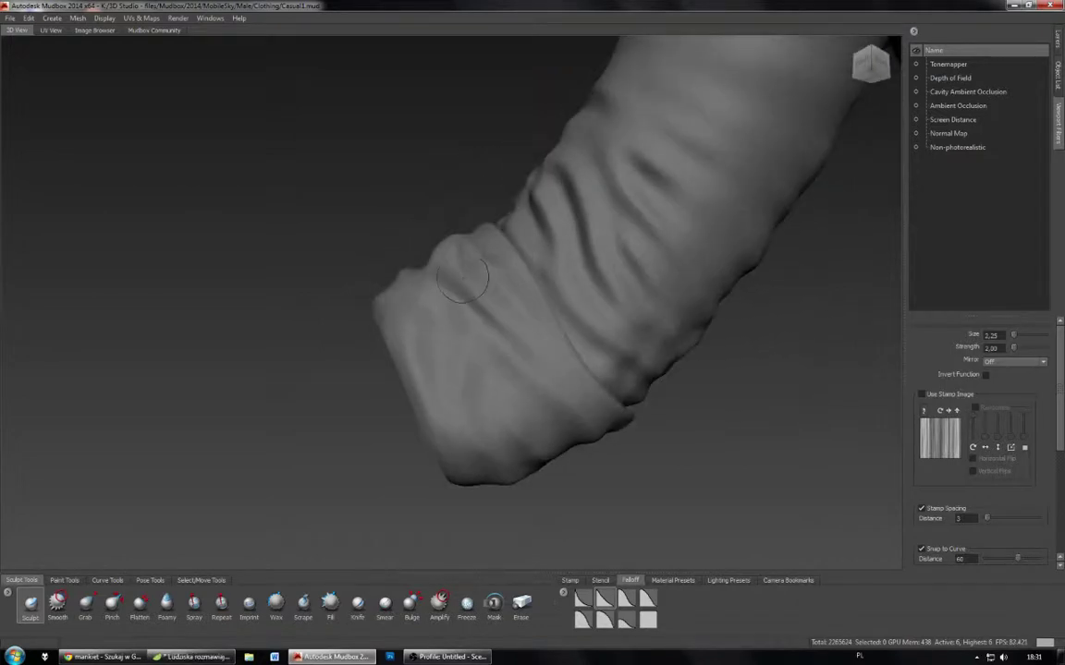
alt+drag(510, 410, 423, 232)
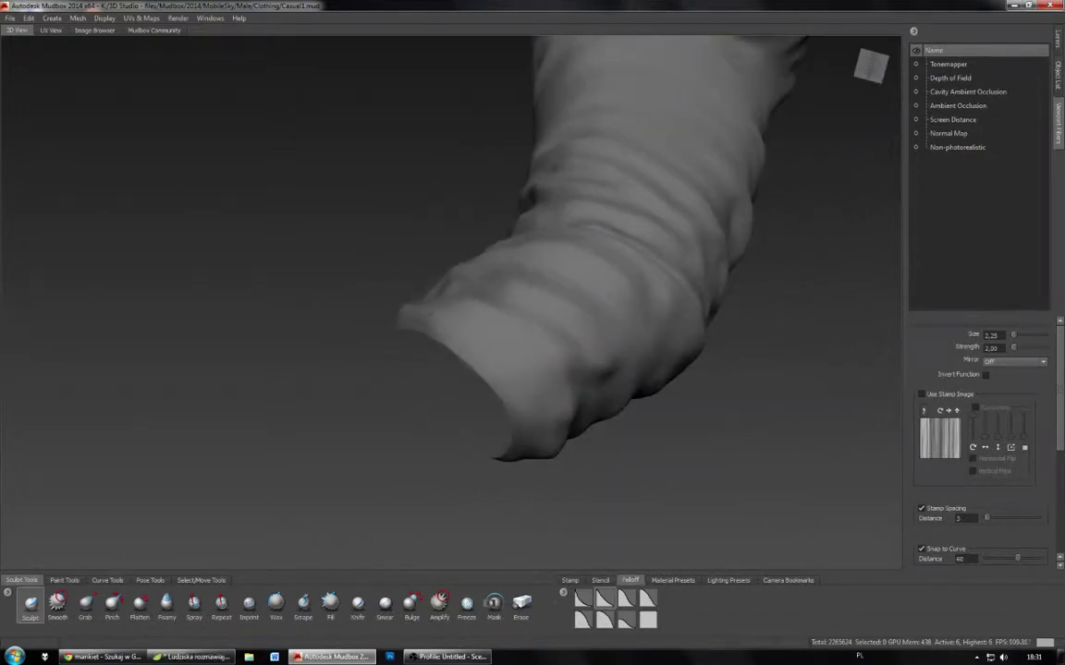
alt+drag(428, 315, 455, 321)
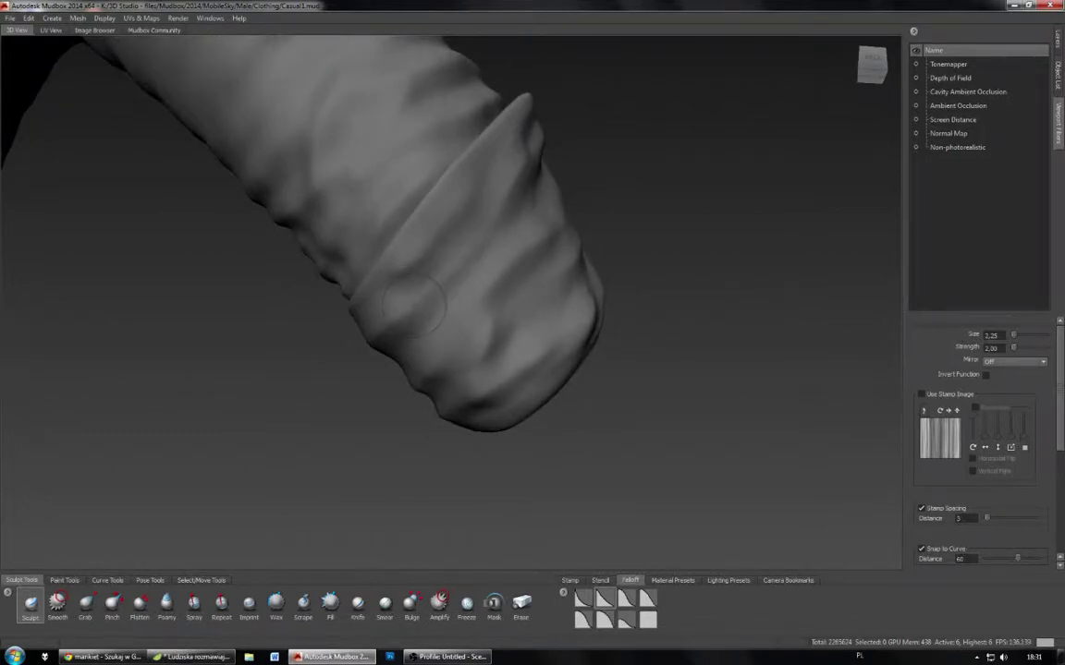
alt+drag(427, 238, 370, 315)
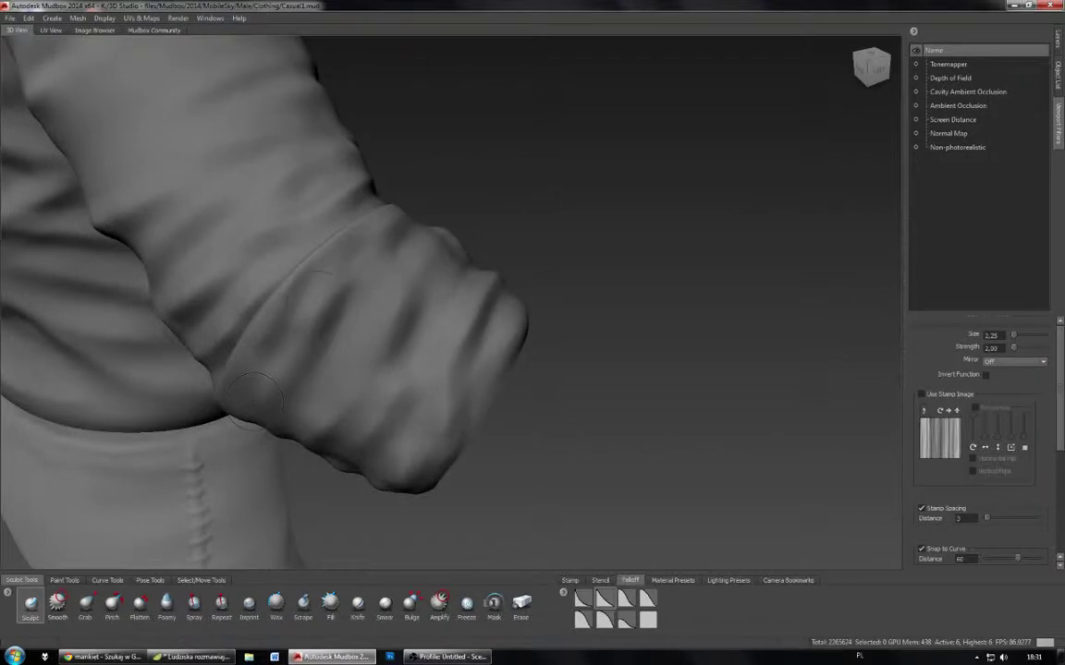
alt+right_drag(370, 314, 278, 310)
alt+drag(555, 286, 373, 273)
alt+middle_drag(894, 364, 663, 368)
alt+right_drag(765, 334, 734, 275)
Step: Enable the Tonemapper, Cavity Ambient Occlusion and Ambient Occlusion filters and inspect the shirt's folds from front and back
click(1055, 76)
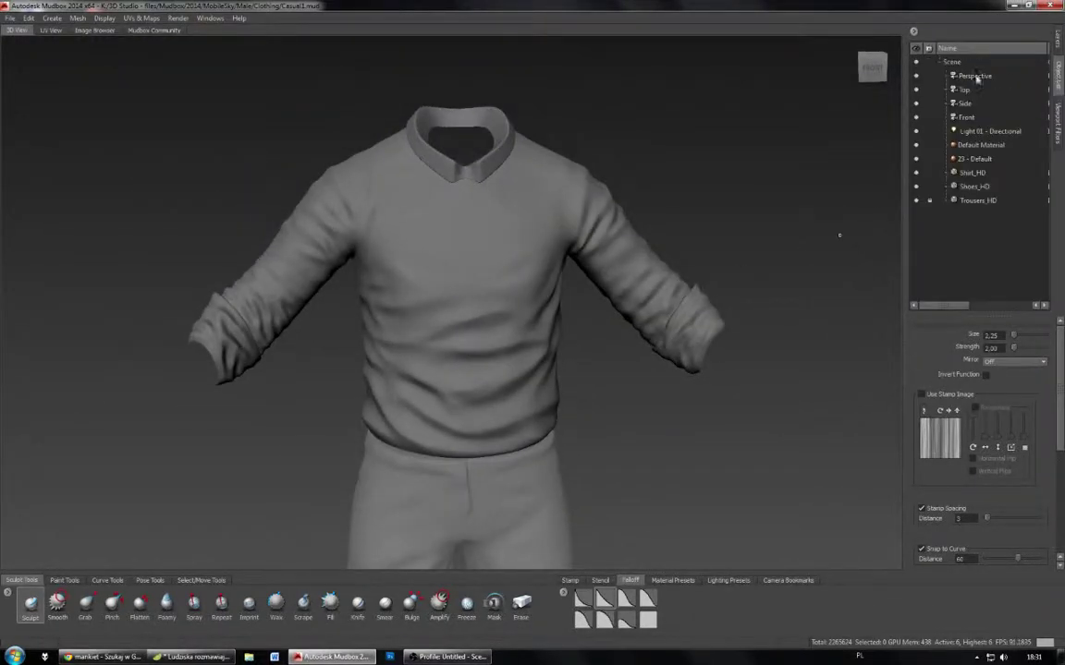
click(1058, 120)
click(916, 64)
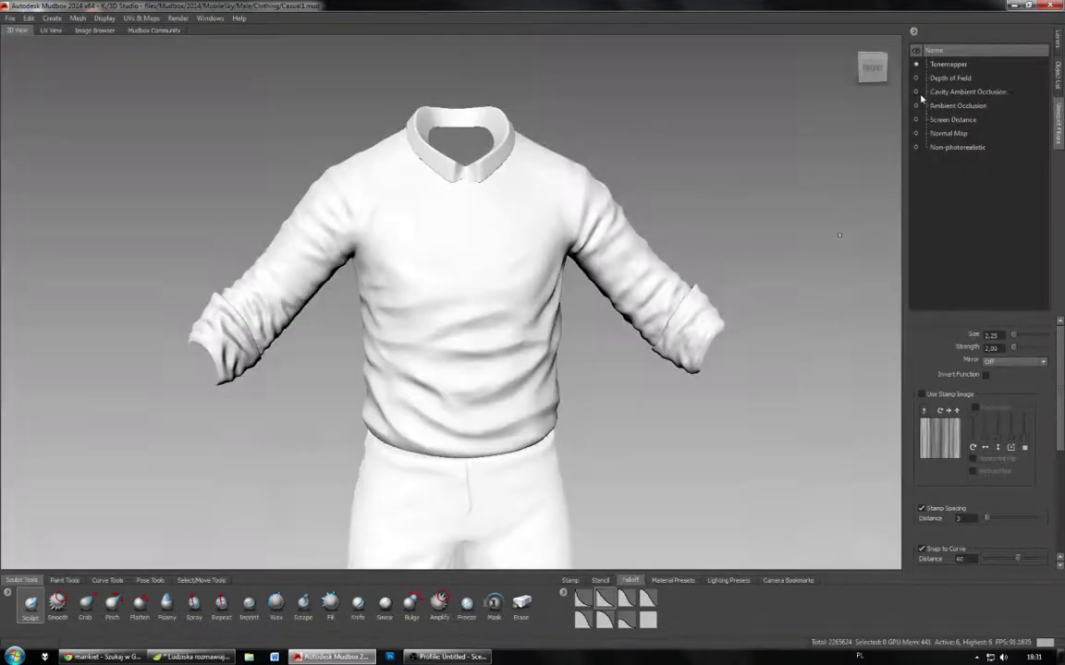
click(916, 91)
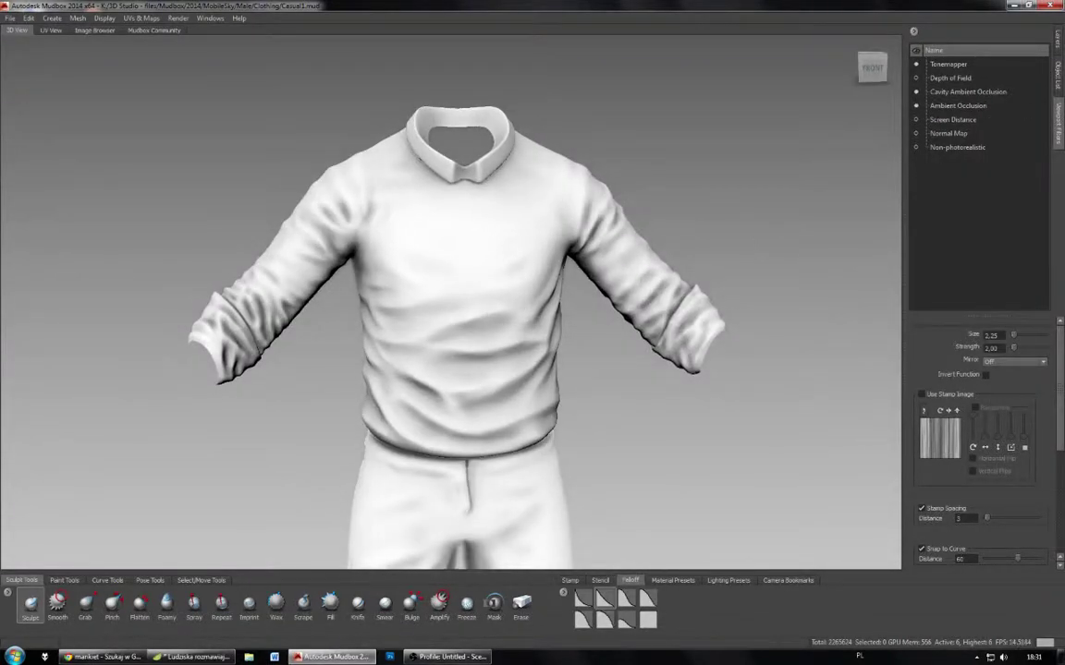
mouse_move(555, 294)
alt+mouse_down()
mouse_move(436, 291)
mouse_move(795, 286)
mouse_move(476, 321)
mouse_move(403, 287)
alt+mouse_up()
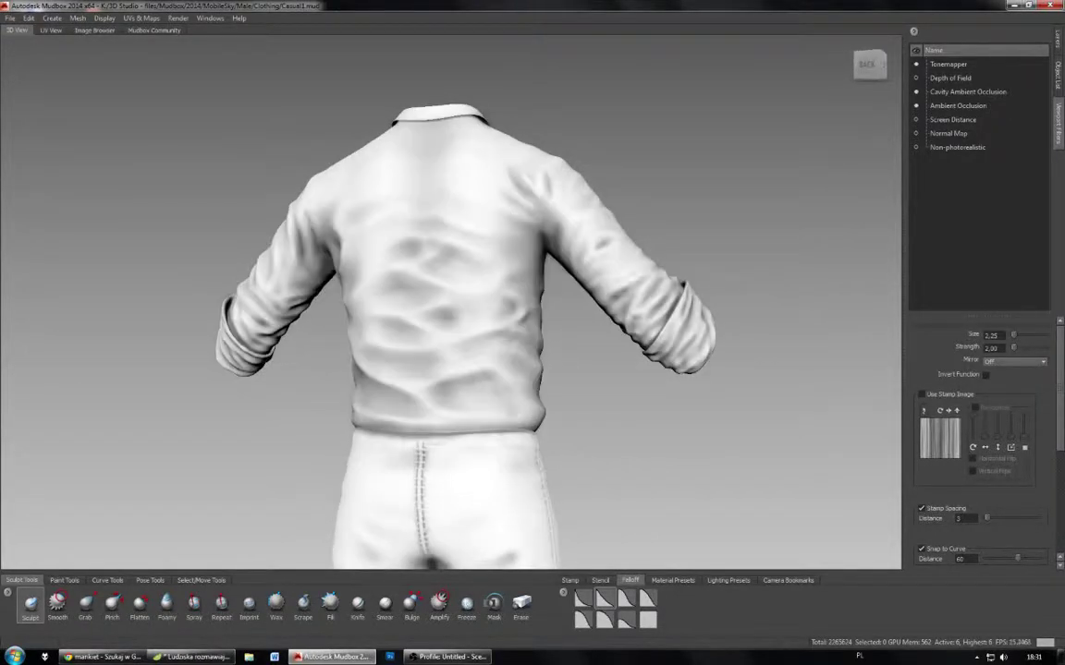
alt+drag(895, 276, 698, 290)
alt+drag(374, 440, 591, 310)
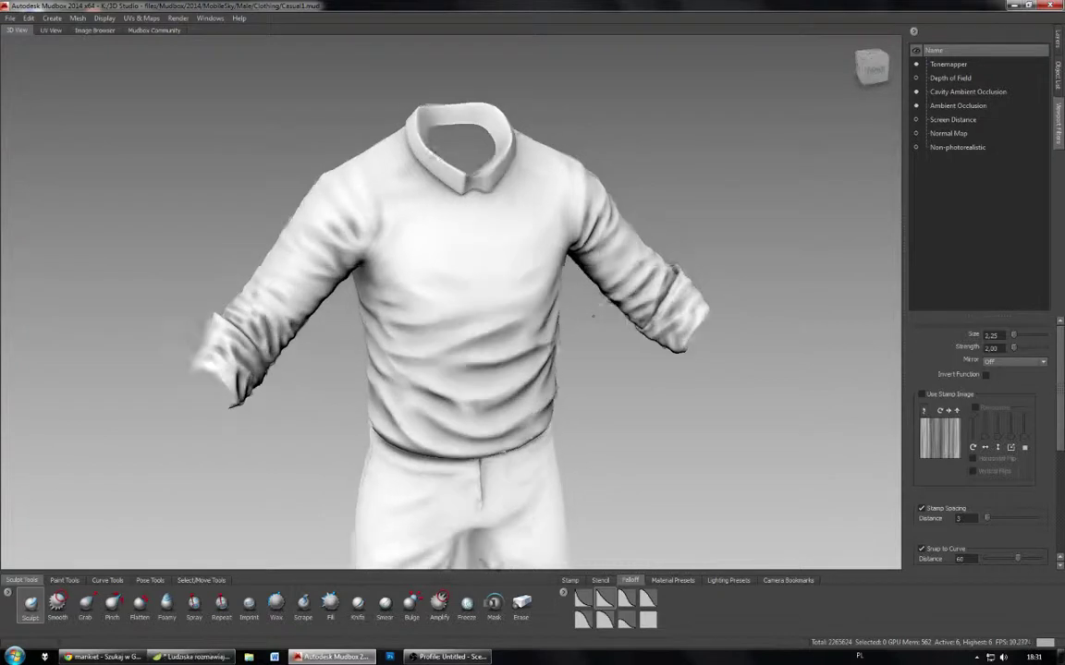
click(190, 658)
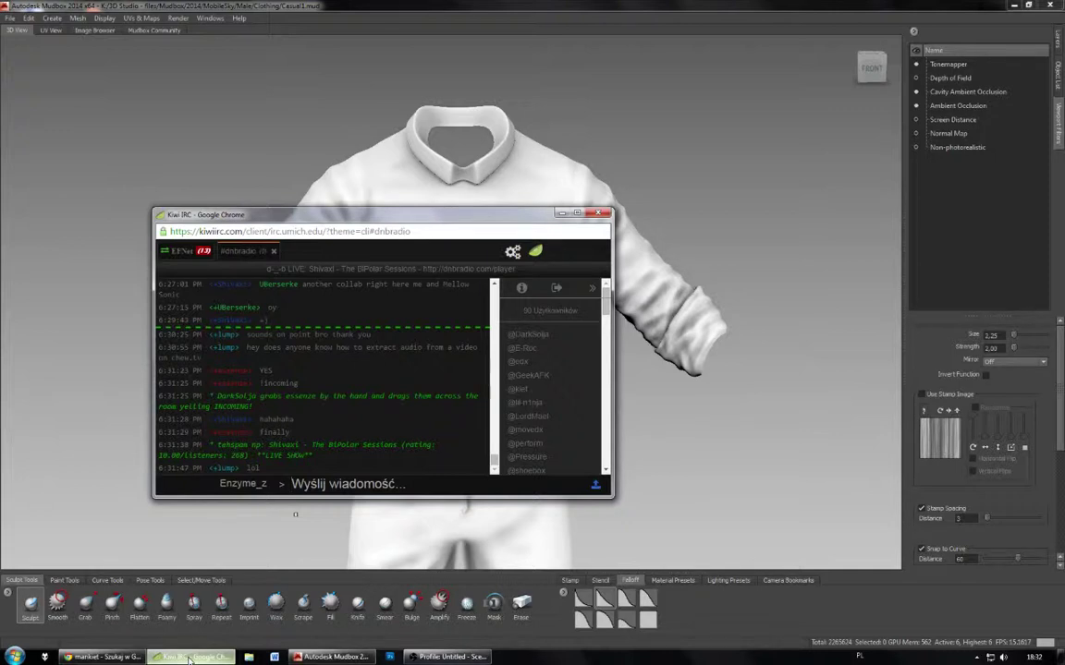
click(189, 658)
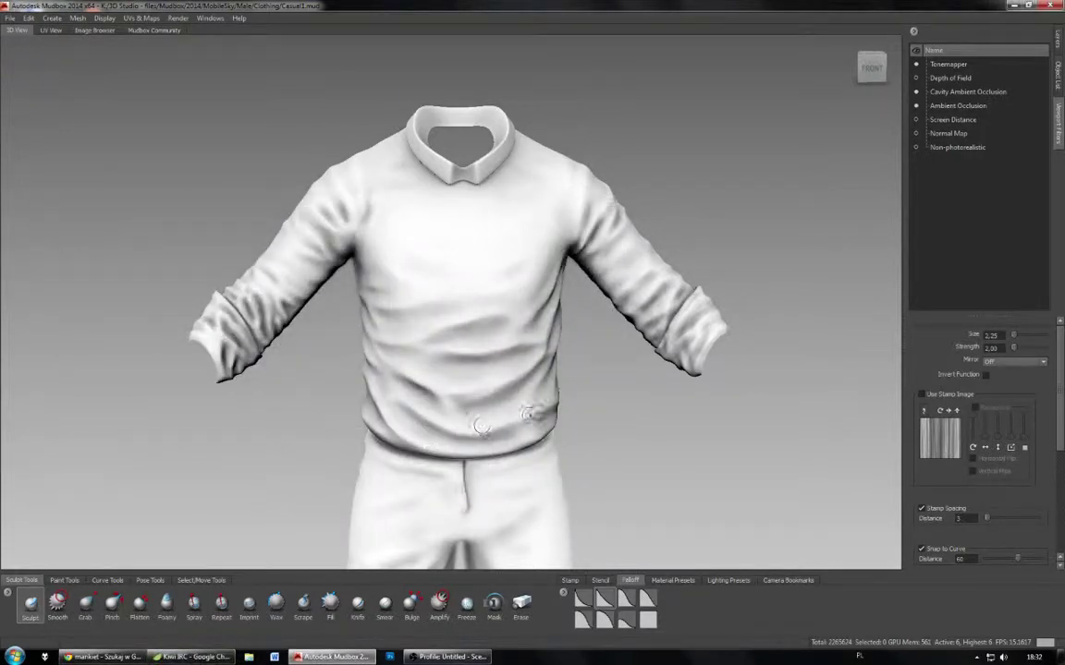
Step: Add a new sculpt layer to Shirt_HD and name it Seams
mouse_move(529, 414)
alt+mouse_down()
mouse_move(445, 409)
mouse_move(519, 405)
alt+mouse_up()
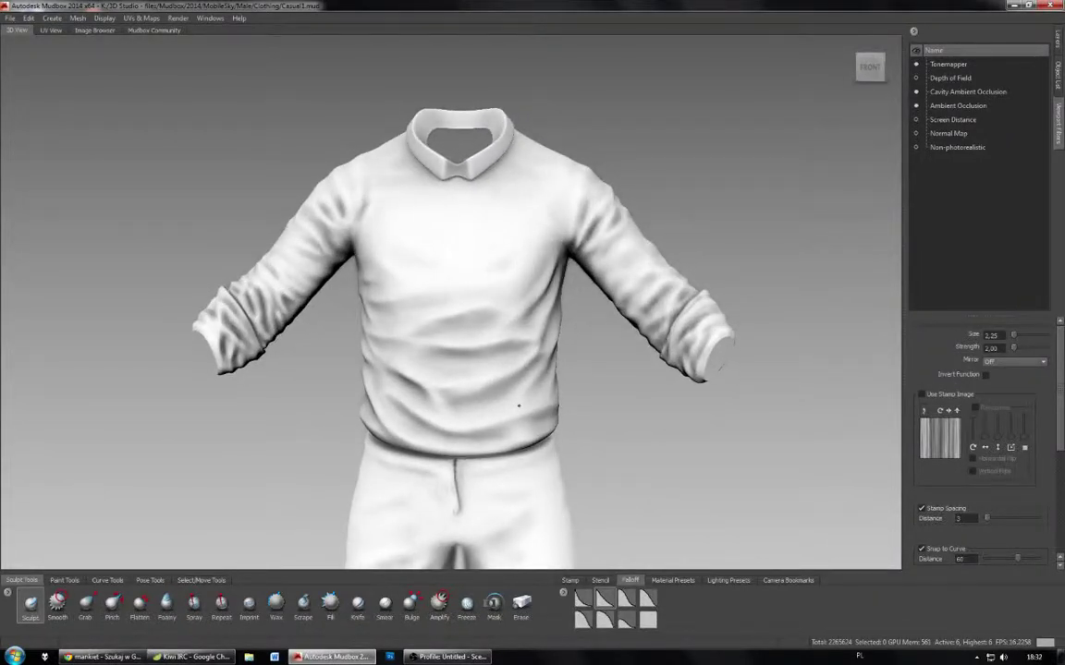
alt+drag(519, 404, 482, 180)
alt+middle_drag(482, 180, 544, 275)
alt+right_drag(544, 275, 610, 288)
alt+drag(347, 466, 251, 477)
click(1058, 74)
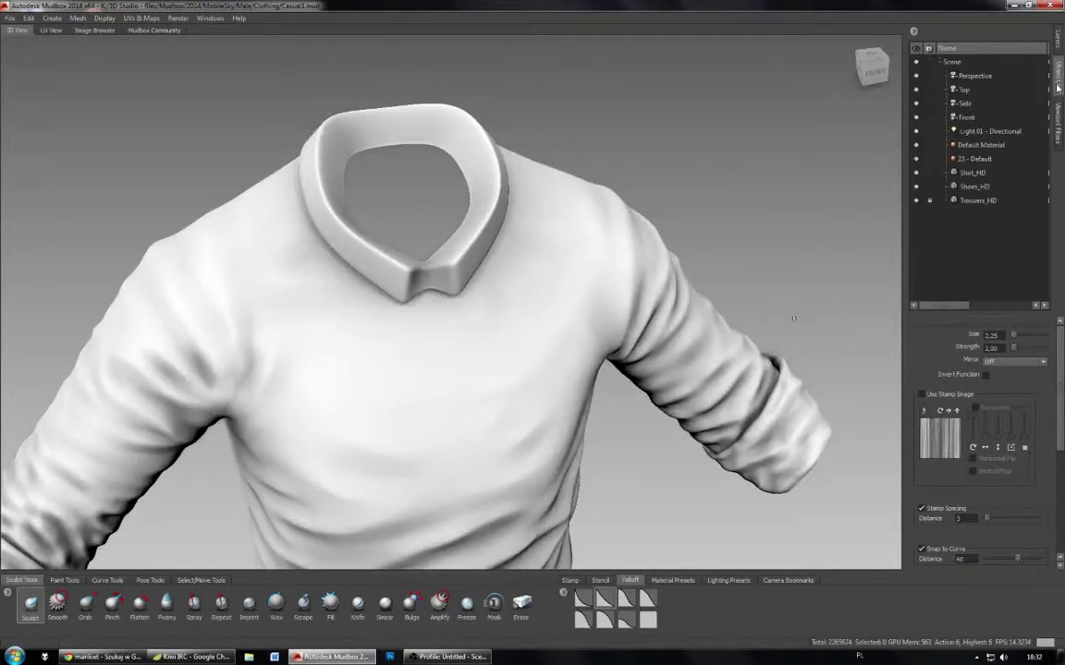
click(1059, 37)
click(913, 45)
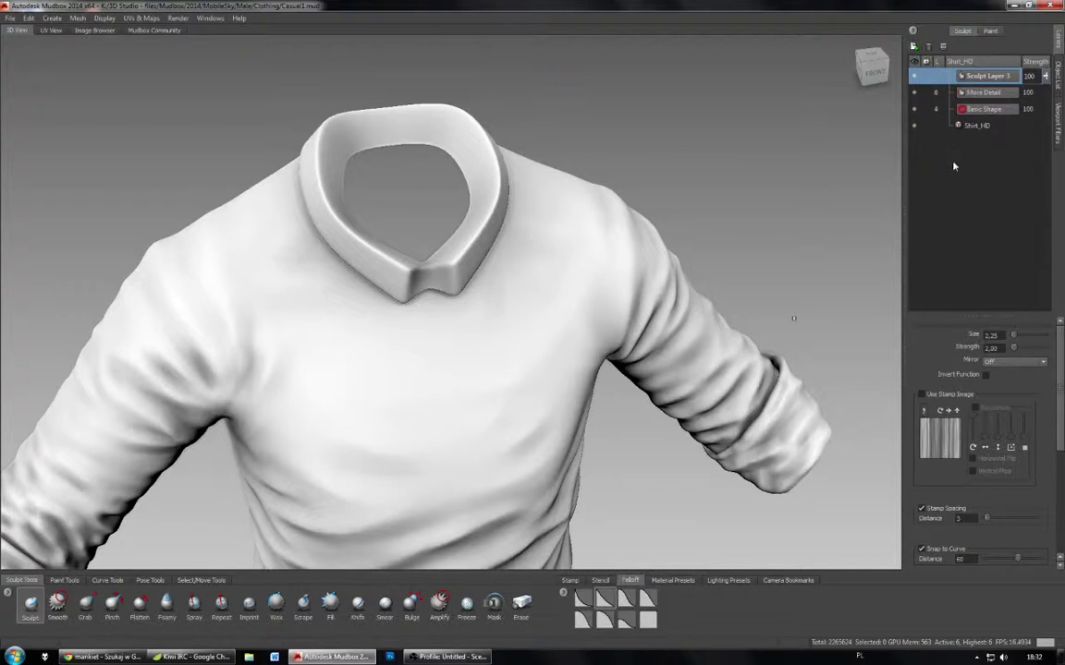
double_click(999, 77)
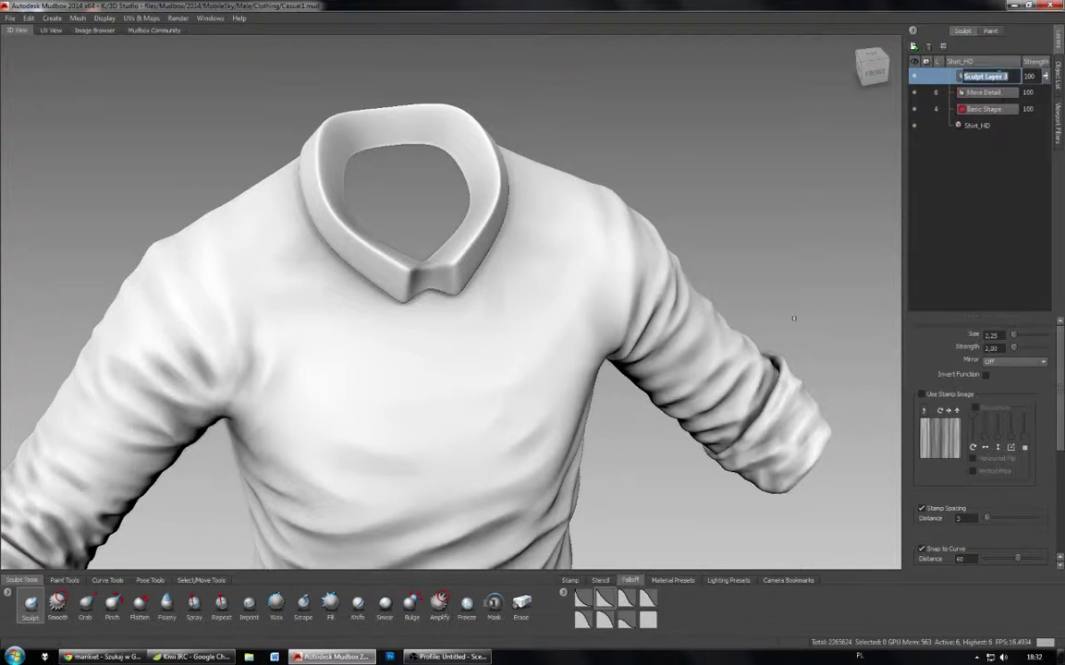
text(Seams)
key(Return)
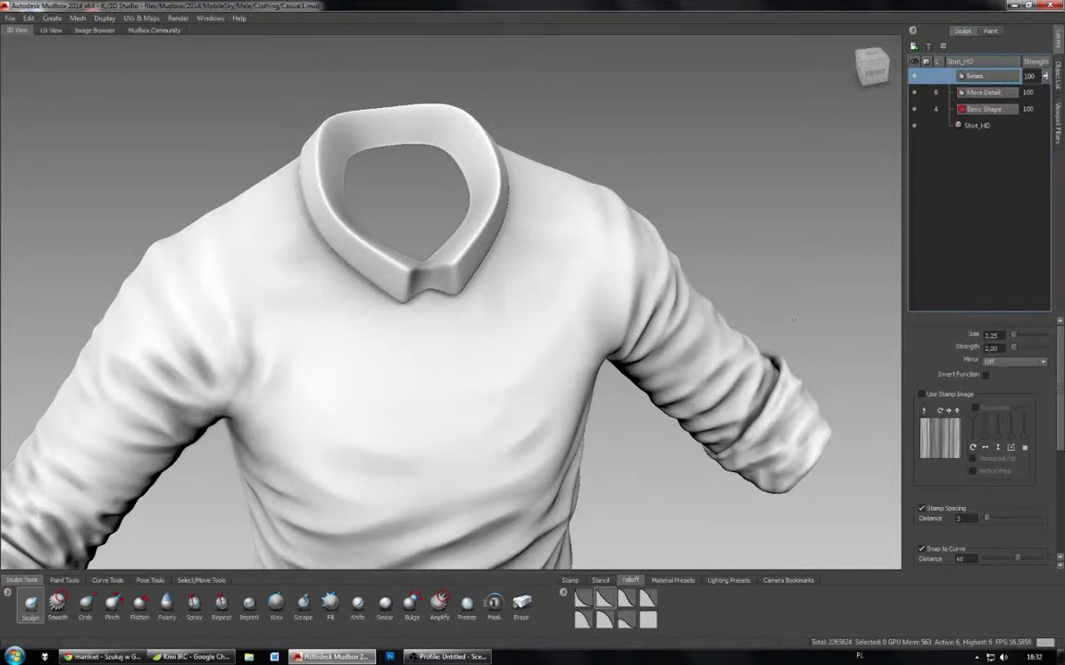
Step: Hide the Seams layer and make More Detail the active sculpt layer, with the viewport filters off
click(1057, 121)
click(1057, 76)
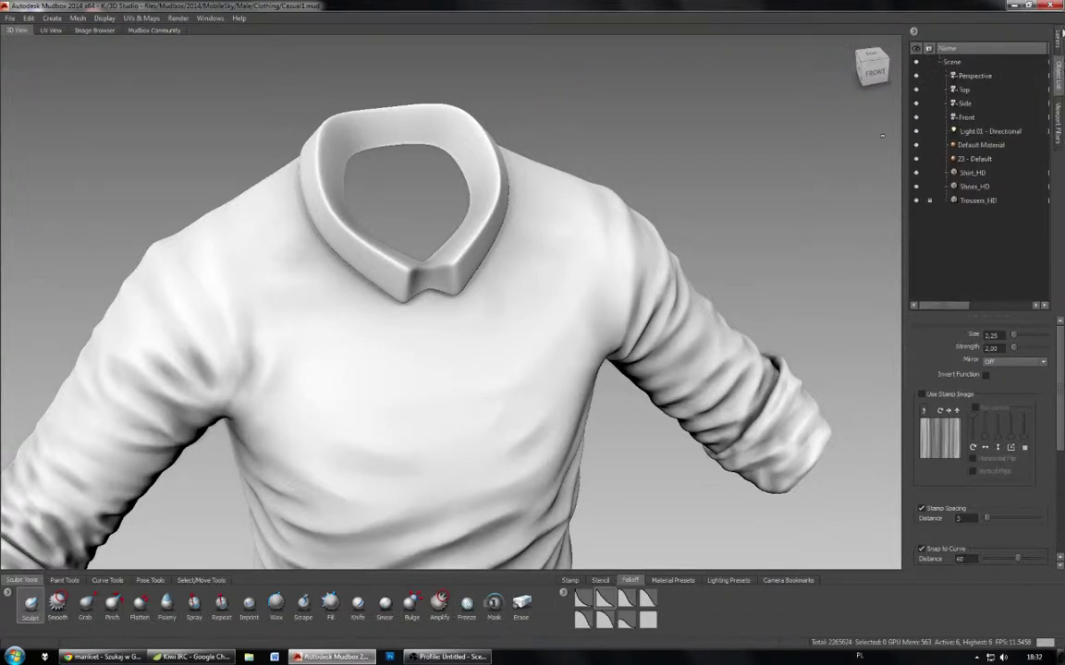
click(1057, 40)
click(915, 76)
click(985, 95)
Step: Try to carve a crease along the inner edge of one collar point at the shirt's front
alt+drag(832, 190, 792, 150)
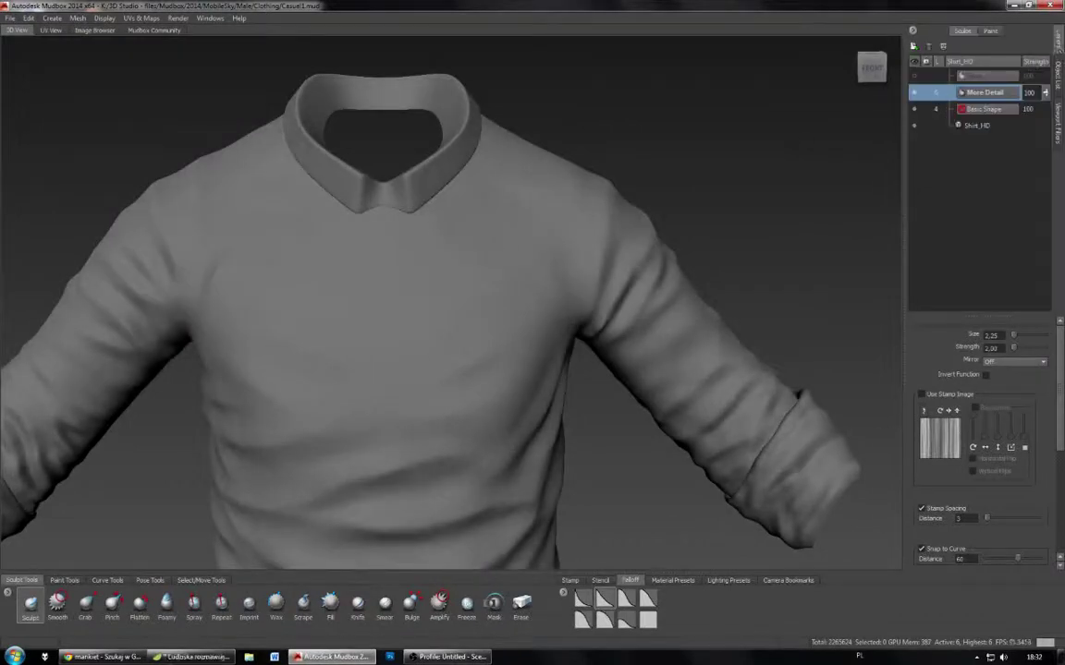
alt+right_drag(792, 146, 653, 246)
alt+middle_drag(654, 246, 508, 292)
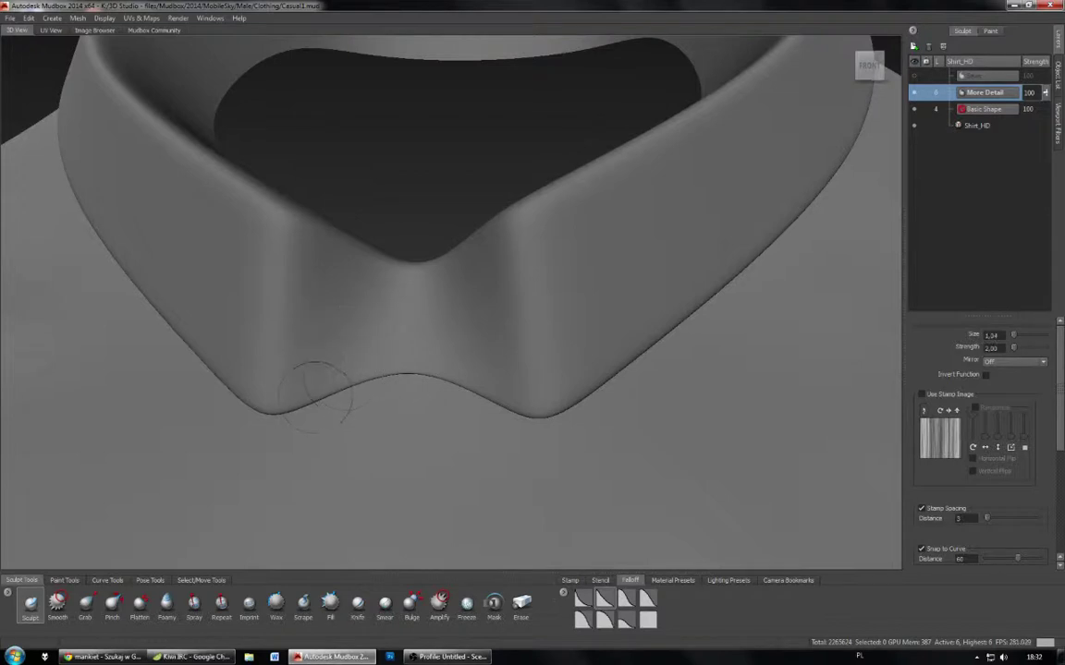
mouse_move(309, 379)
mouse_down()
mouse_move(294, 288)
mouse_move(319, 270)
mouse_up()
mouse_move(352, 338)
mouse_down()
mouse_move(358, 351)
mouse_move(344, 368)
mouse_move(324, 359)
mouse_move(338, 325)
mouse_up()
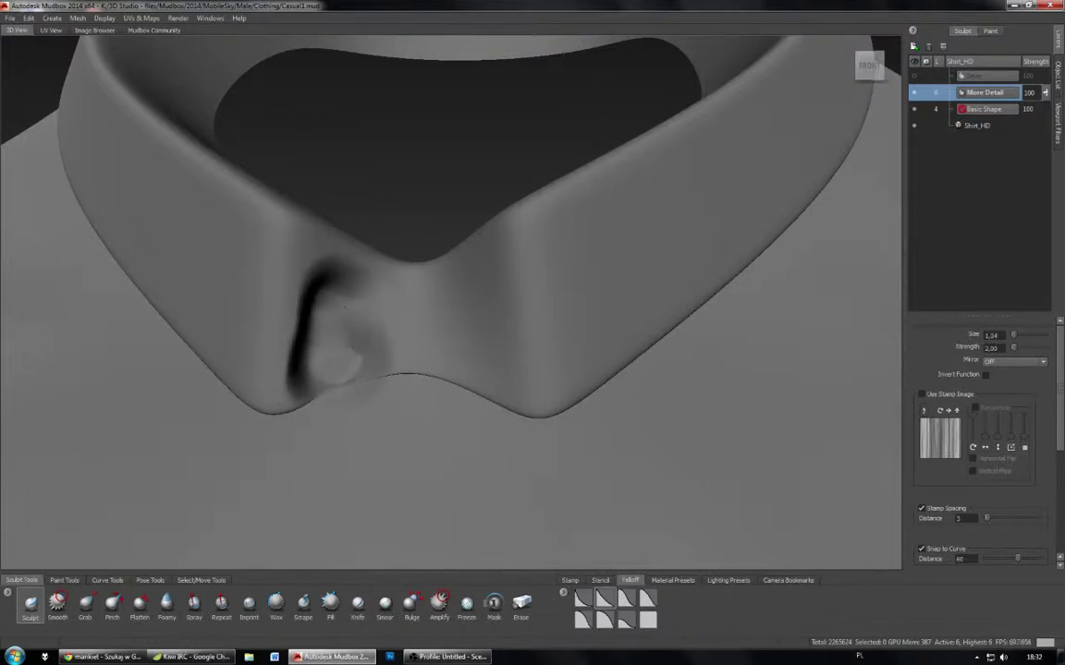
Step: Try to shape the other collar point and the crease beside it at the front gap
mouse_move(452, 344)
alt+mouse_down()
mouse_move(574, 327)
mouse_move(606, 307)
alt+mouse_up()
mouse_move(634, 261)
mouse_down()
mouse_move(650, 335)
mouse_move(674, 353)
mouse_move(653, 253)
mouse_move(608, 294)
mouse_move(645, 352)
mouse_move(683, 315)
mouse_move(674, 334)
mouse_move(671, 268)
mouse_up()
mouse_move(475, 257)
mouse_down()
mouse_move(446, 355)
mouse_move(475, 216)
mouse_move(510, 206)
mouse_up()
mouse_move(580, 227)
mouse_down()
mouse_move(624, 224)
mouse_move(658, 239)
mouse_up()
mouse_move(545, 244)
mouse_down()
mouse_move(545, 323)
mouse_move(537, 260)
mouse_up()
Step: Smooth the trial creases between the collar points and undo the sculpting on the collar front
mouse_move(547, 337)
alt+mouse_down()
mouse_move(471, 416)
mouse_move(467, 398)
mouse_move(388, 361)
alt+mouse_up()
mouse_move(324, 329)
shift+mouse_down()
mouse_move(393, 362)
mouse_move(399, 351)
mouse_move(340, 352)
shift+mouse_up()
key(b)
key(ctrl+z)
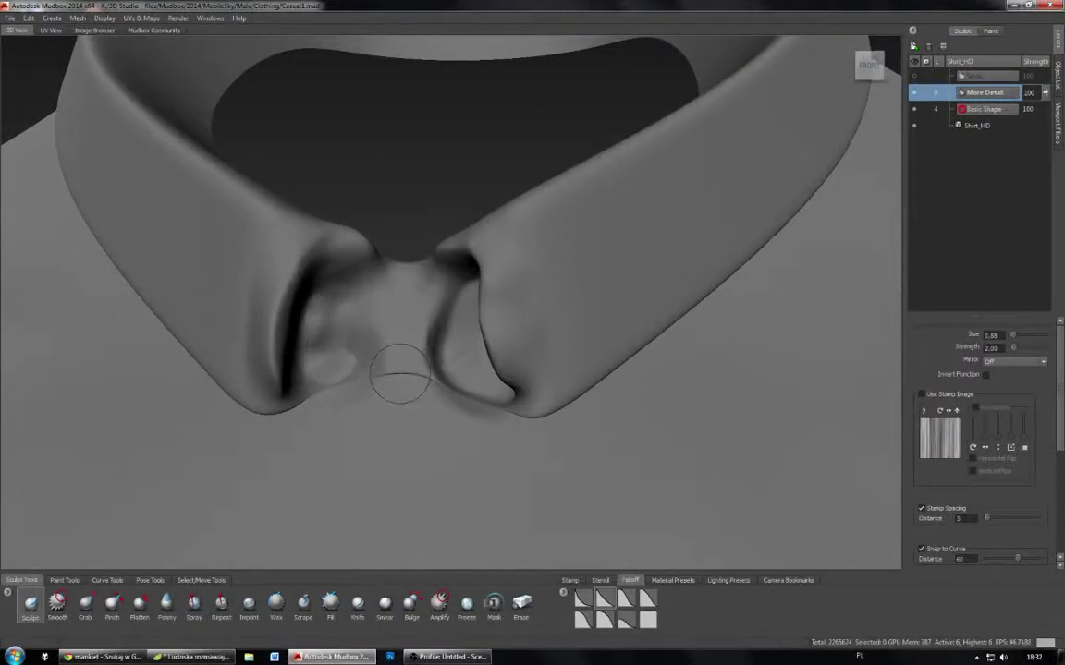
mouse_move(399, 375)
mouse_down()
mouse_move(392, 369)
mouse_move(411, 372)
mouse_move(407, 378)
mouse_up()
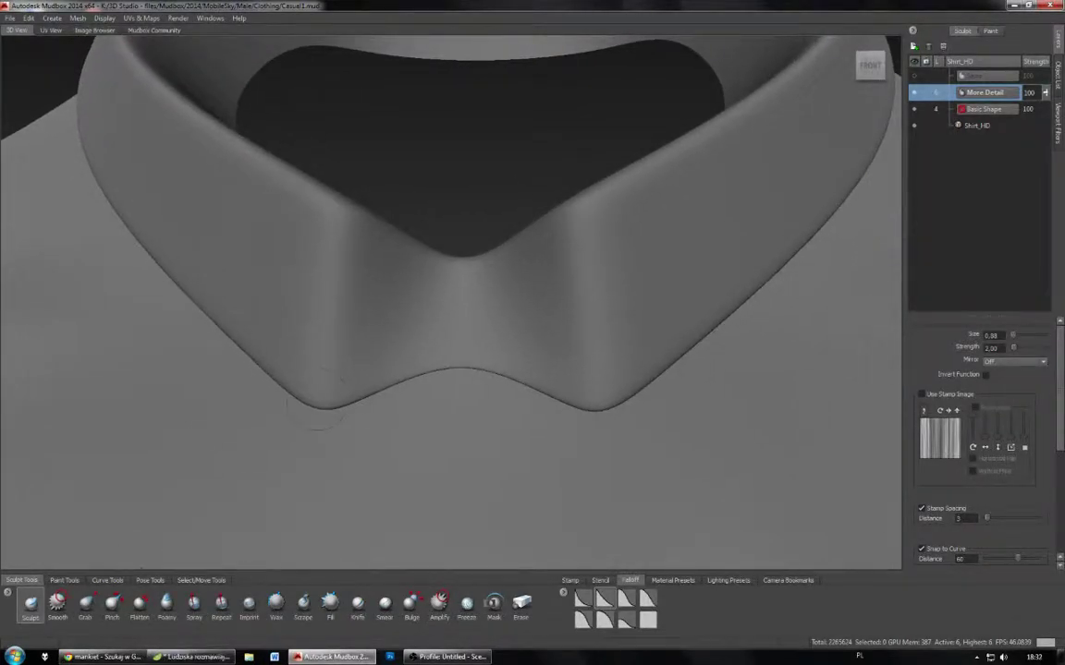
Step: Carve a shallow groove along the inner edge of each collar point with the inverted Sculpt brush
scroll(335, 311, down, 4)
mouse_move(394, 304)
alt+mouse_down()
mouse_move(485, 307)
mouse_move(399, 319)
alt+mouse_up()
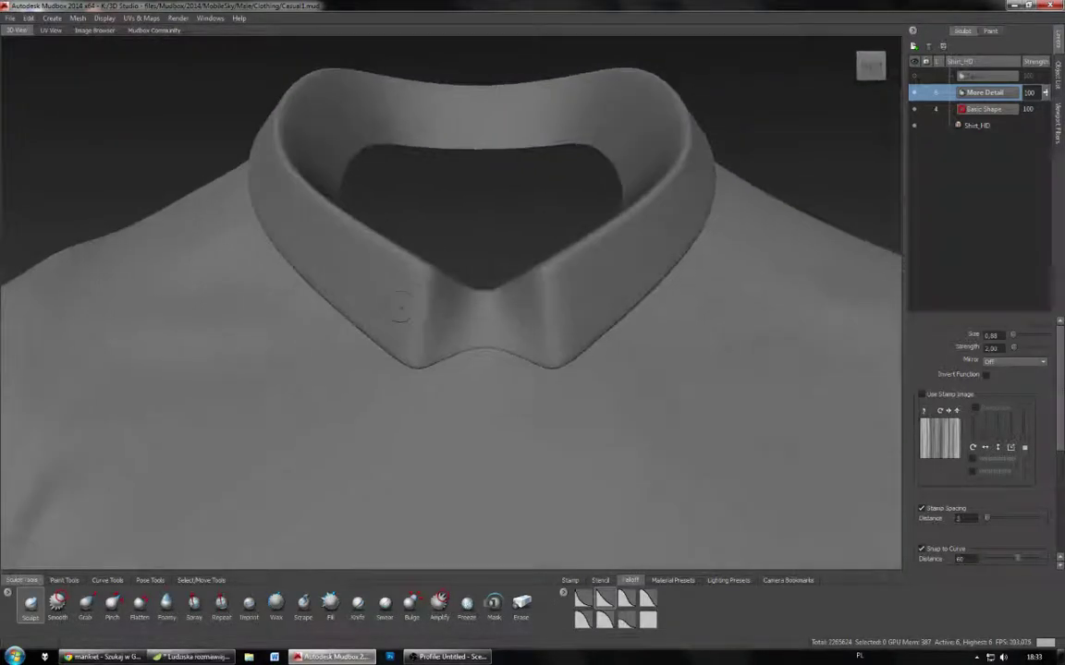
alt+right_drag(400, 319, 399, 336)
alt+drag(398, 336, 377, 334)
alt+right_drag(377, 335, 379, 353)
alt+drag(406, 347, 394, 378)
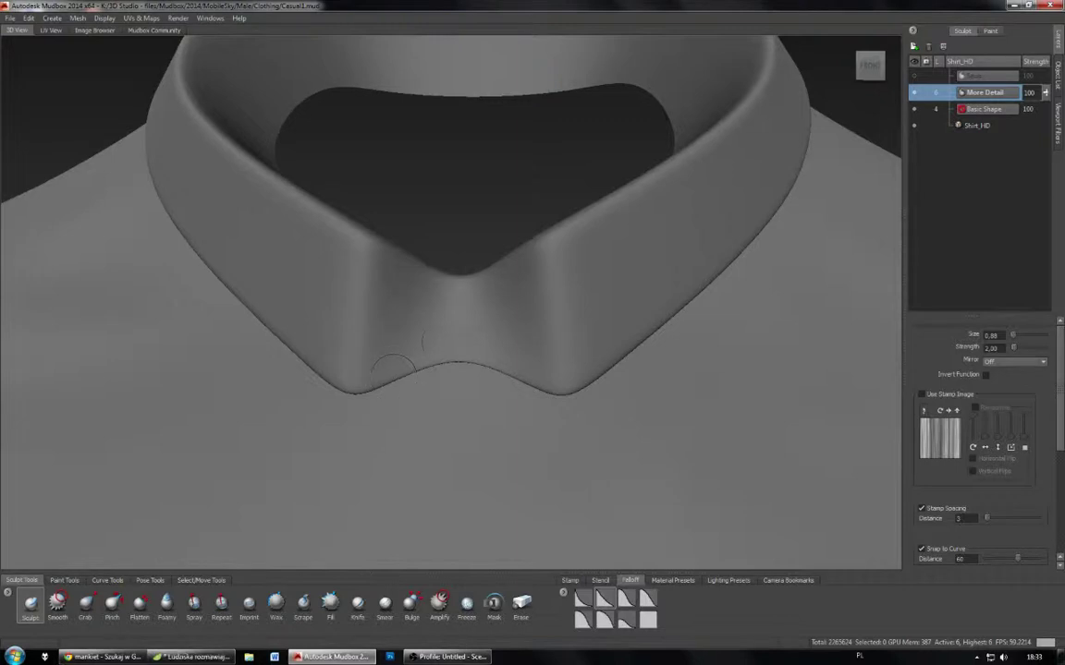
ctrl+drag(403, 298, 388, 339)
mouse_move(491, 328)
ctrl+mouse_down()
mouse_move(499, 309)
mouse_move(540, 368)
ctrl+mouse_up()
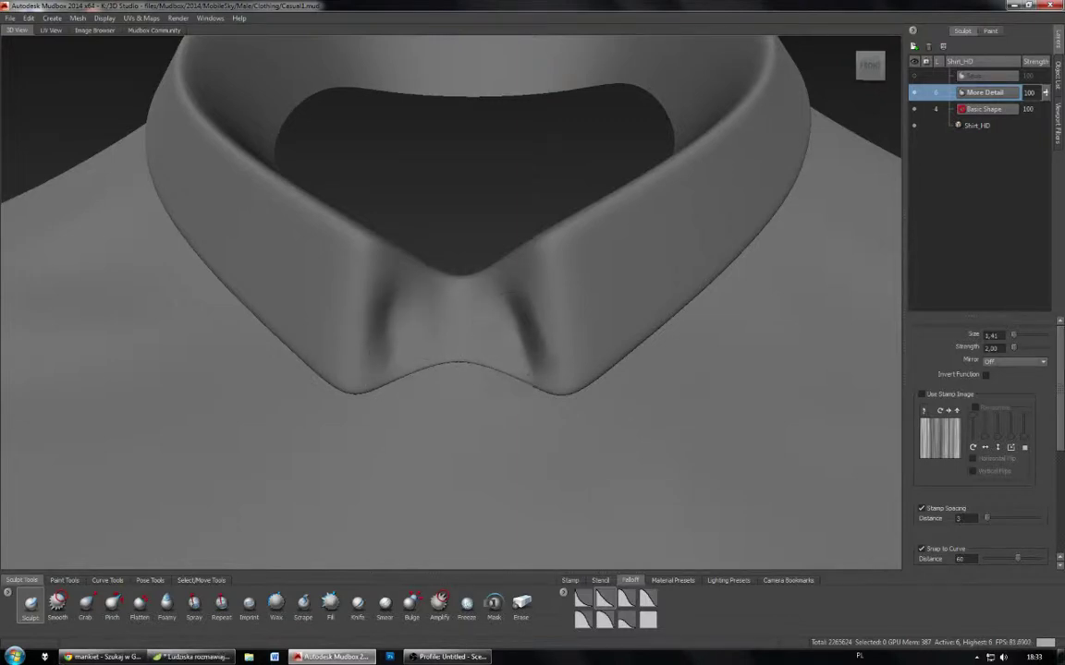
Step: Deepen and lengthen both grooves beside the collar points to separate the flaps from the central band
mouse_move(390, 317)
ctrl+mouse_down()
mouse_move(368, 377)
mouse_move(395, 284)
mouse_move(375, 334)
ctrl+mouse_up()
ctrl+drag(499, 298, 529, 348)
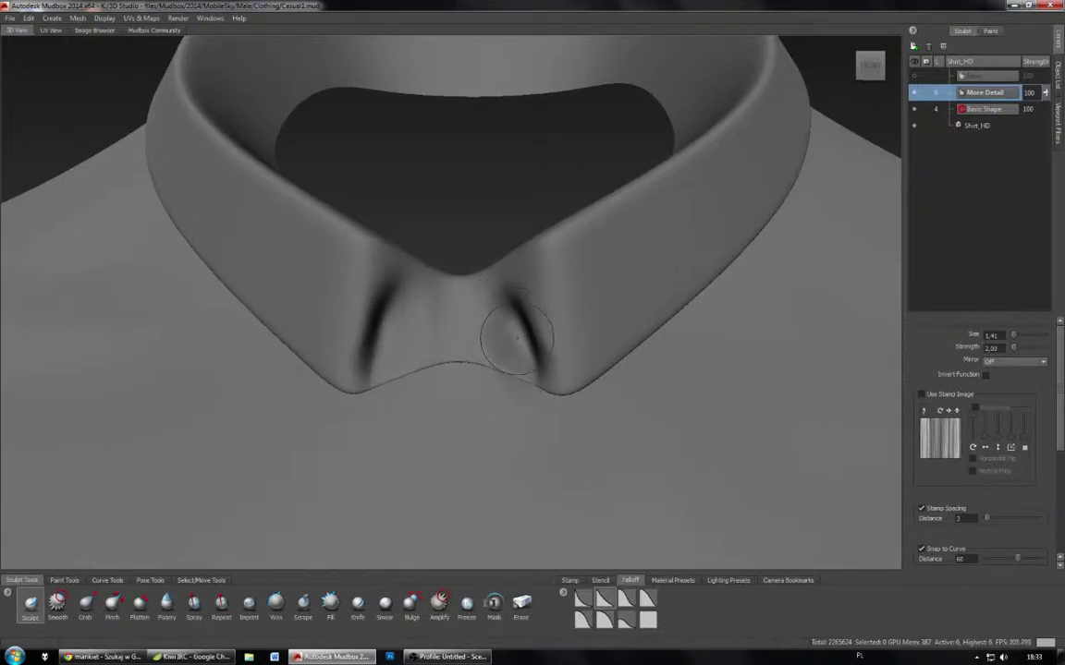
mouse_move(517, 301)
ctrl+mouse_down()
mouse_move(557, 381)
mouse_move(517, 300)
ctrl+mouse_up()
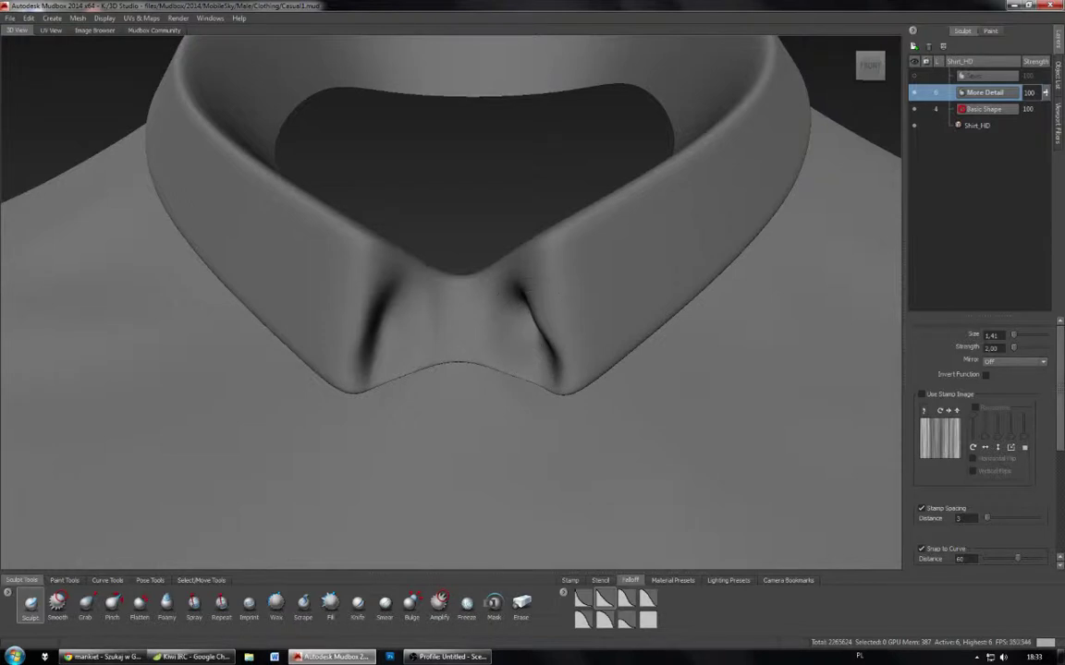
ctrl+drag(399, 279, 360, 367)
alt+drag(344, 316, 340, 277)
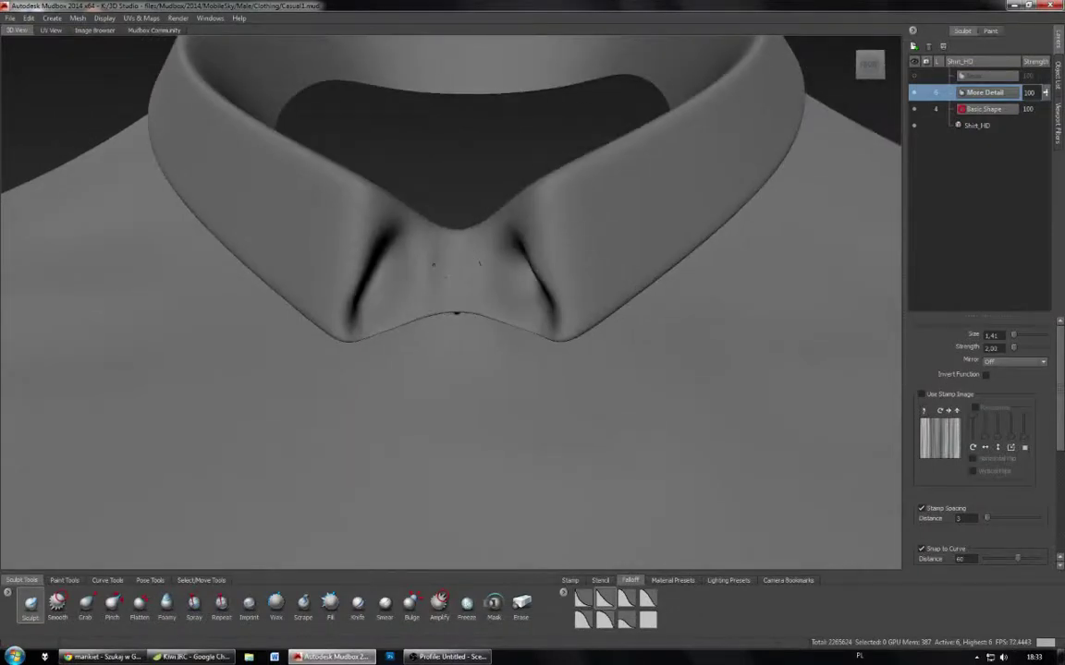
mouse_move(441, 286)
alt+mouse_down()
mouse_move(462, 330)
mouse_move(438, 349)
alt+mouse_up()
key(b)
Step: Sculpt soft, broad folds along one side of the collar with the Sculpt brush at size 2.47
alt+drag(438, 349, 445, 224)
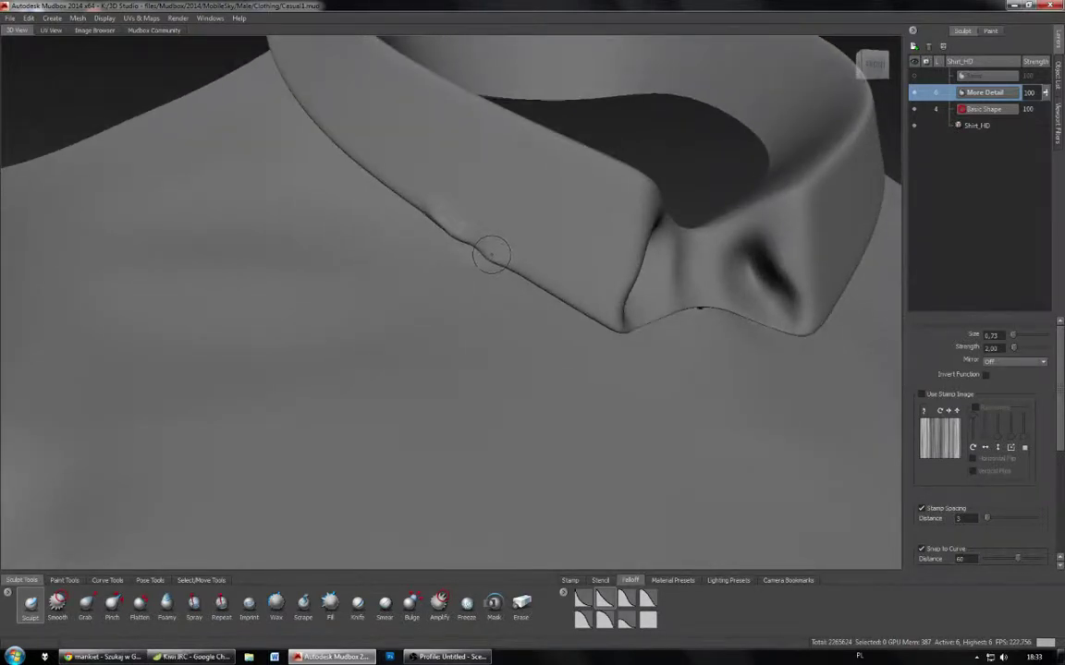
key(b)
mouse_move(440, 208)
mouse_down()
mouse_move(483, 207)
mouse_move(463, 220)
mouse_move(534, 251)
mouse_move(480, 305)
mouse_up()
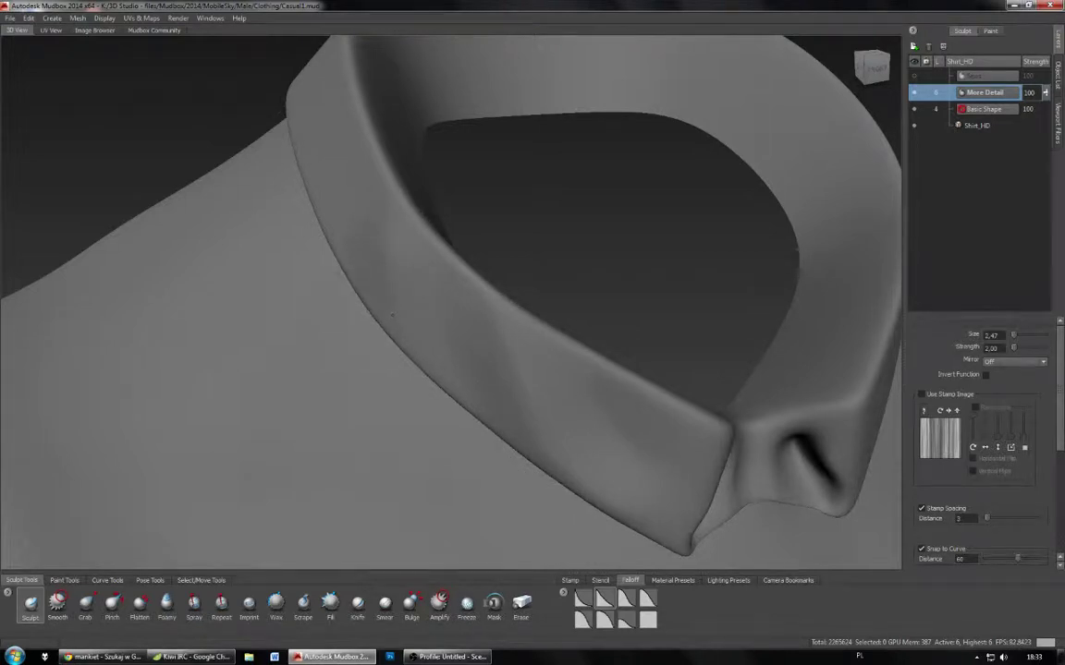
alt+drag(329, 277, 449, 283)
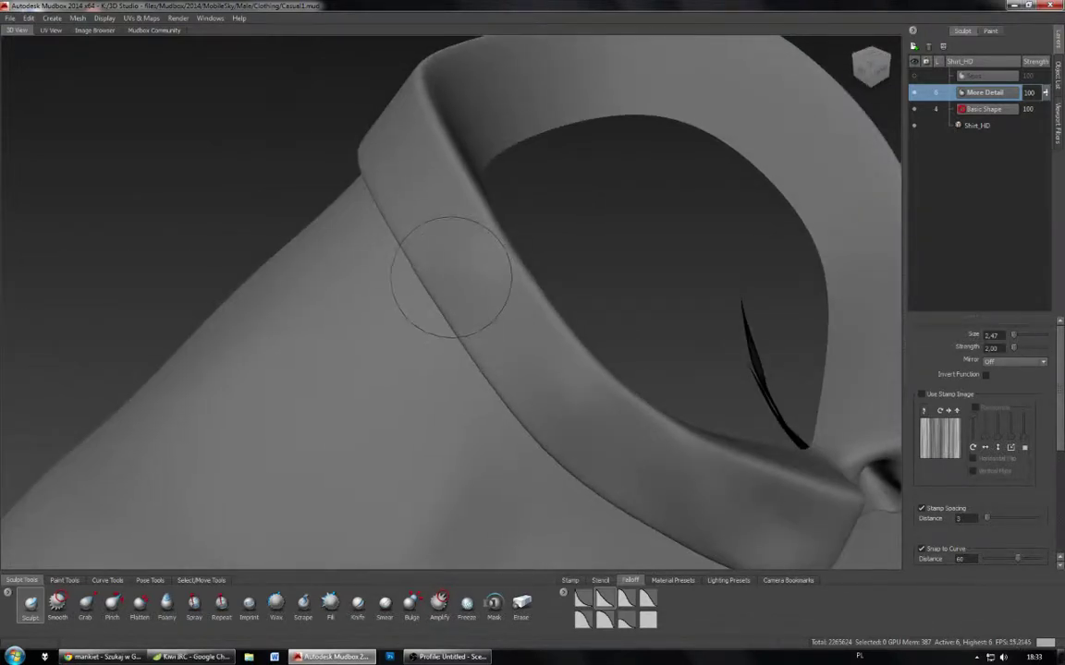
alt+drag(479, 305, 407, 328)
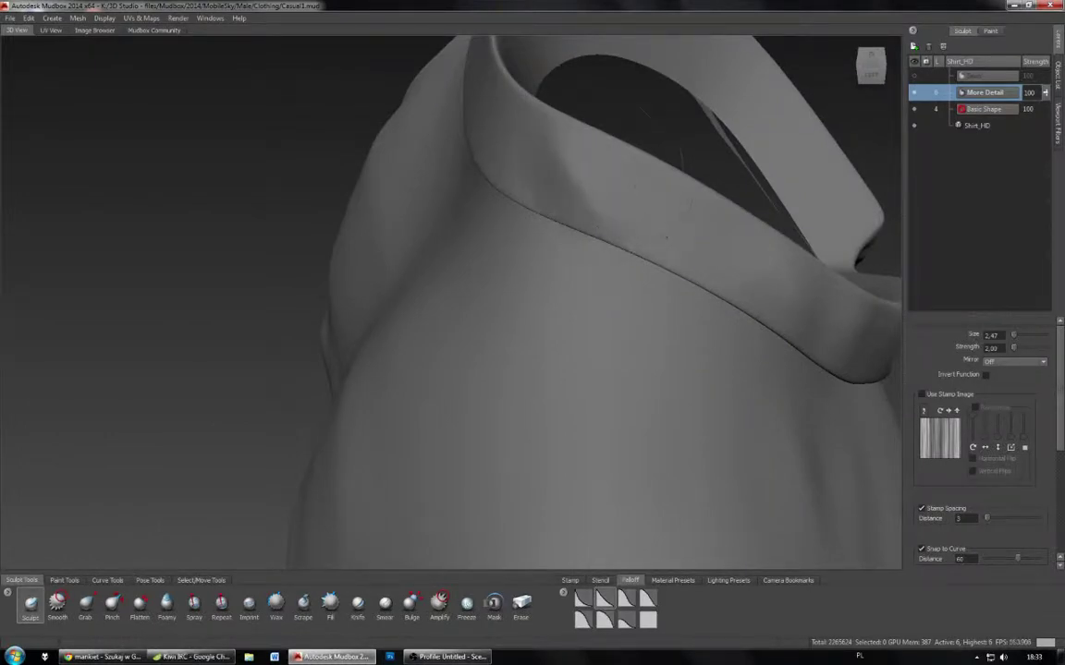
Step: Continue the soft folds around the back of the collar and onto its opposite side
alt+drag(664, 244, 444, 277)
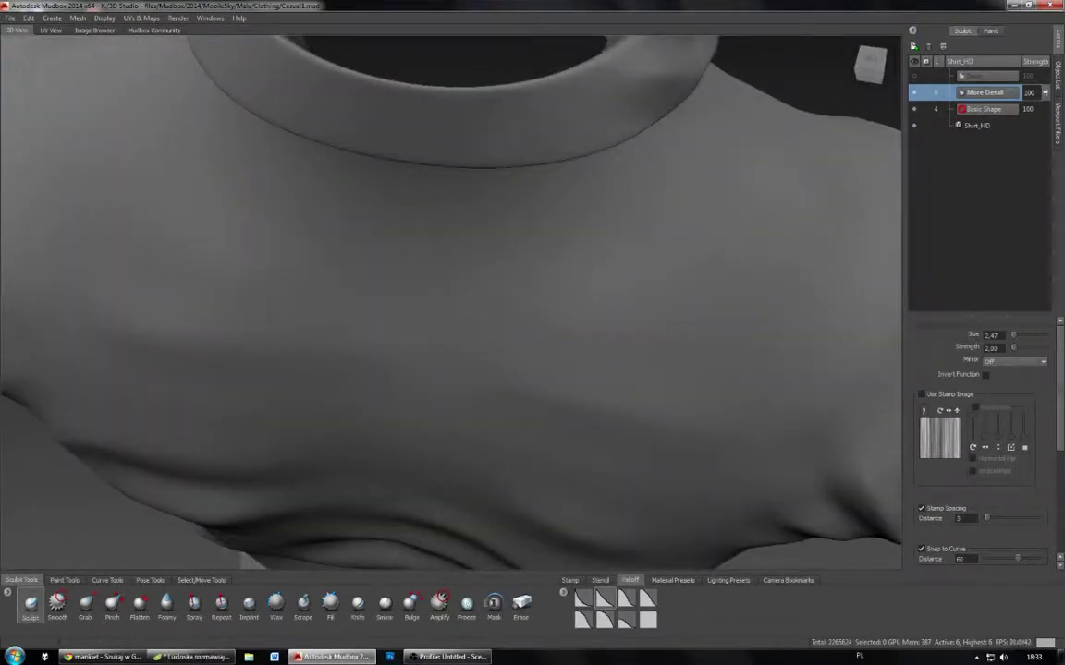
drag(526, 97, 485, 143)
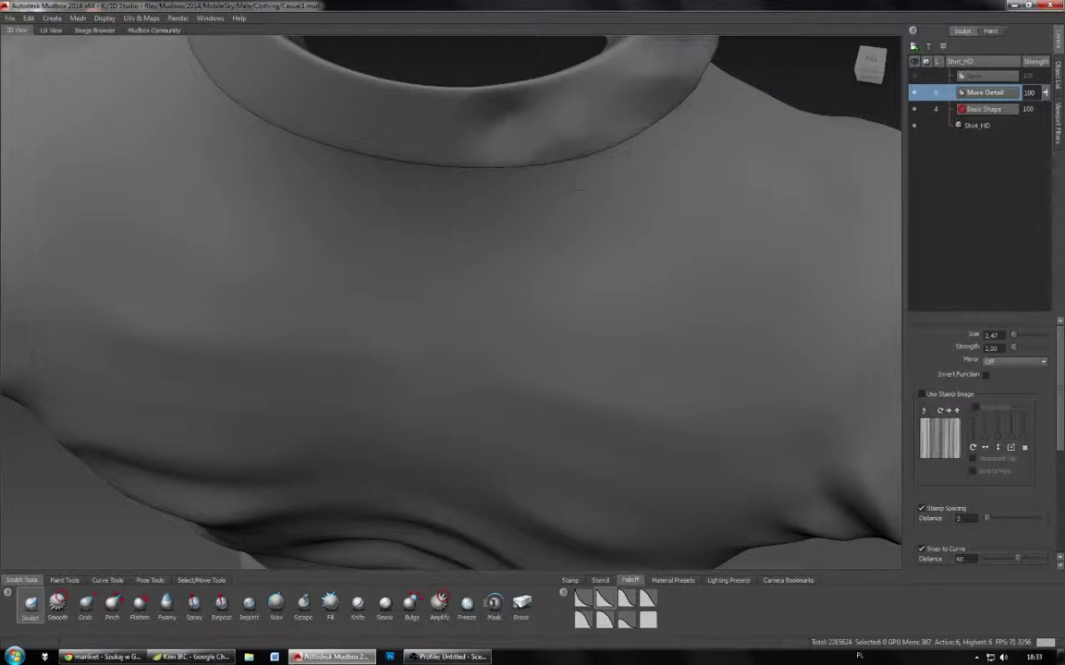
alt+drag(443, 278, 541, 263)
mouse_move(327, 124)
mouse_down()
mouse_move(349, 107)
mouse_move(278, 130)
mouse_up()
alt+drag(444, 277, 268, 277)
mouse_move(293, 233)
alt+mouse_down()
mouse_move(298, 296)
mouse_move(323, 264)
mouse_move(418, 243)
mouse_move(402, 185)
mouse_move(409, 231)
alt+mouse_up()
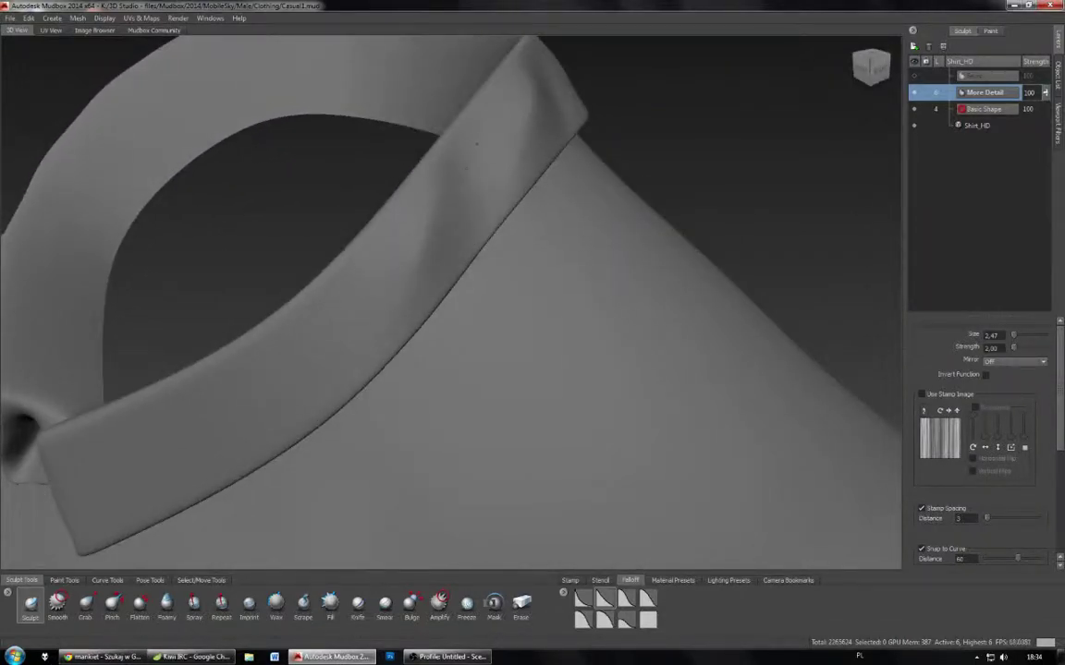
Step: Extend the soft folds along the collar flap to its front point with the Sculpt brush at size 2.47
alt+drag(475, 143, 369, 277)
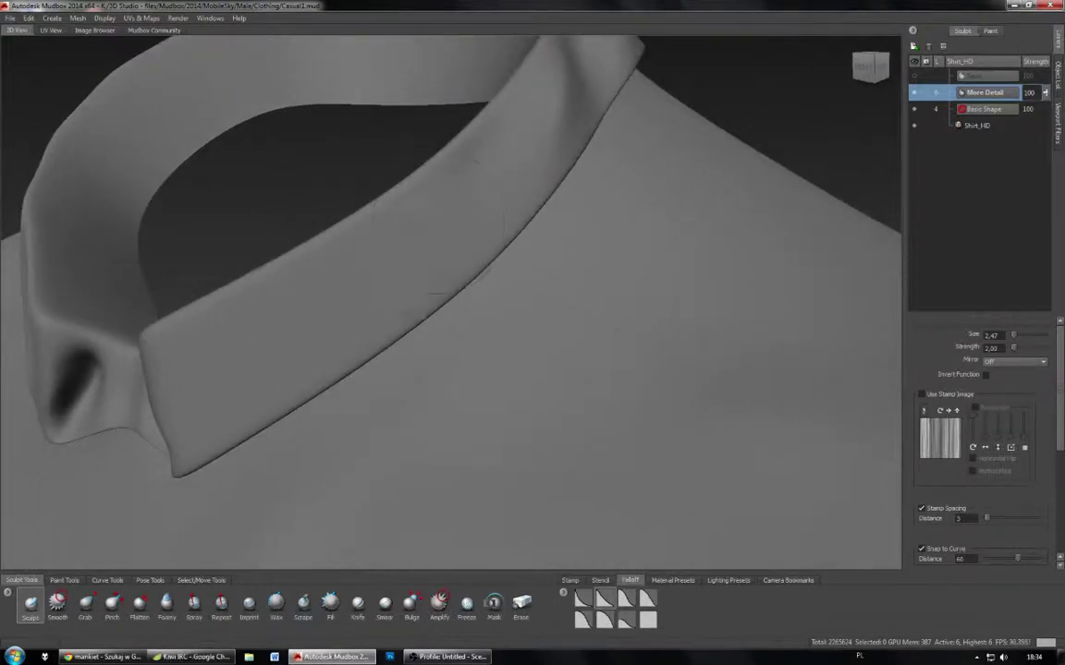
drag(453, 199, 415, 300)
mouse_move(231, 319)
mouse_down()
mouse_move(254, 392)
mouse_move(218, 397)
mouse_up()
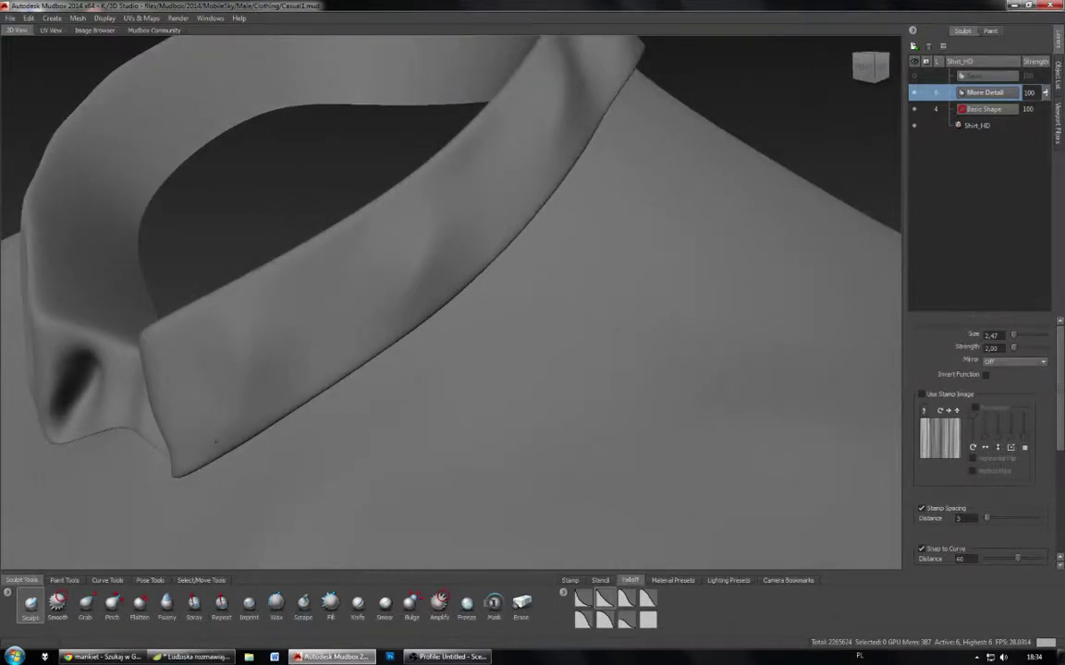
drag(231, 314, 193, 350)
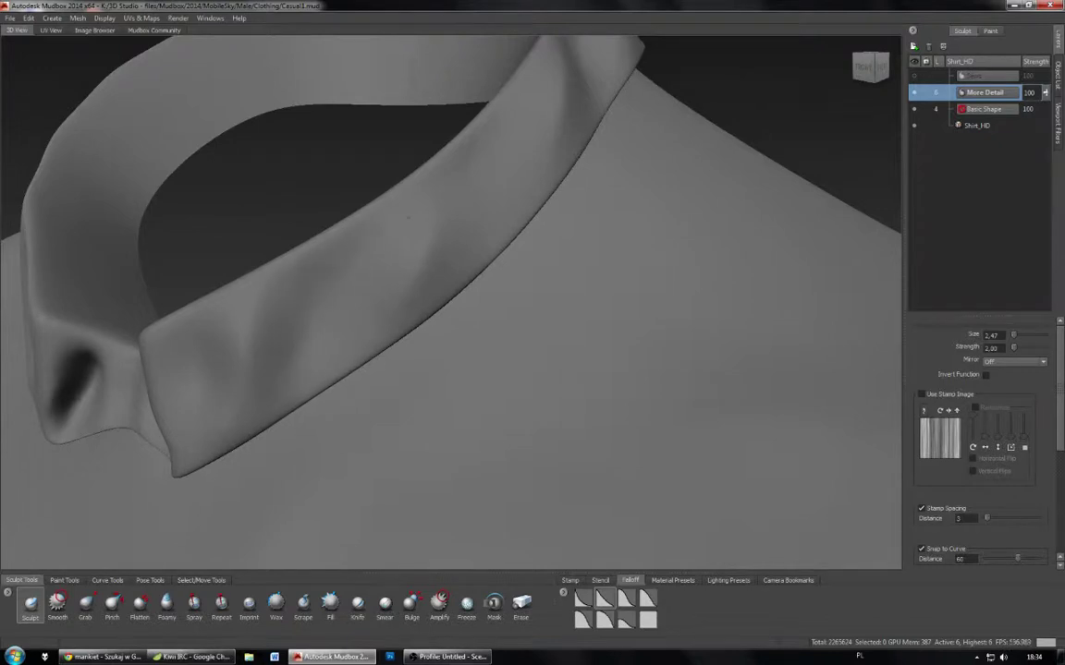
alt+drag(314, 274, 513, 383)
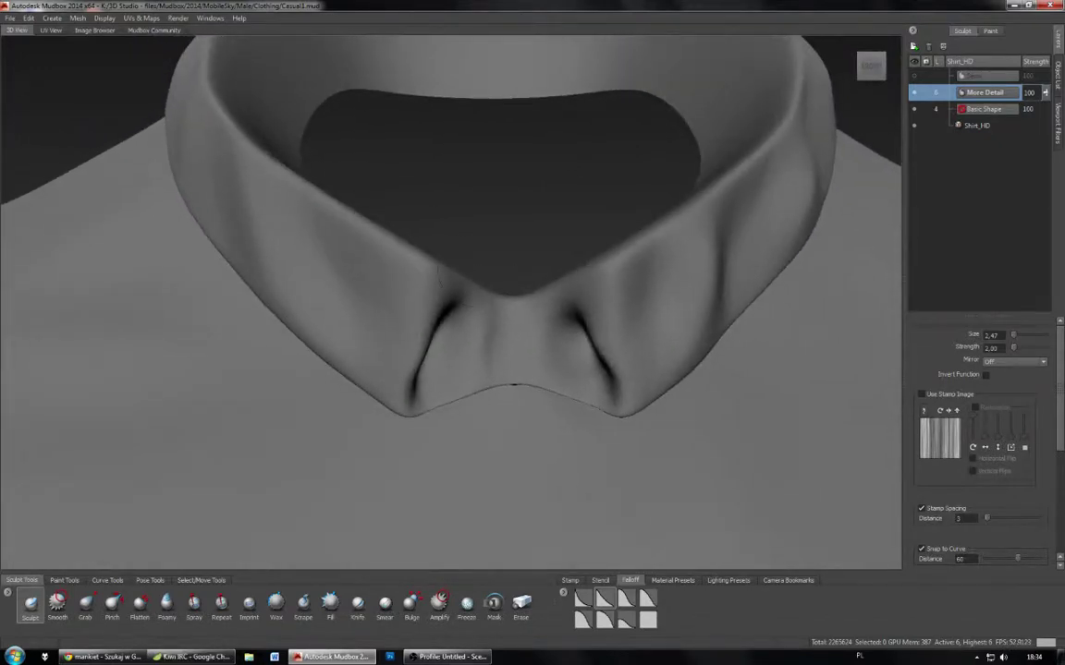
Step: Try to reshape the groove beside one collar point into a curved recess with the Sculpt brush at size 1.16
alt+right_drag(514, 385, 471, 164)
mouse_move(615, 447)
alt+mouse_down()
mouse_move(721, 444)
mouse_move(630, 445)
alt+mouse_up()
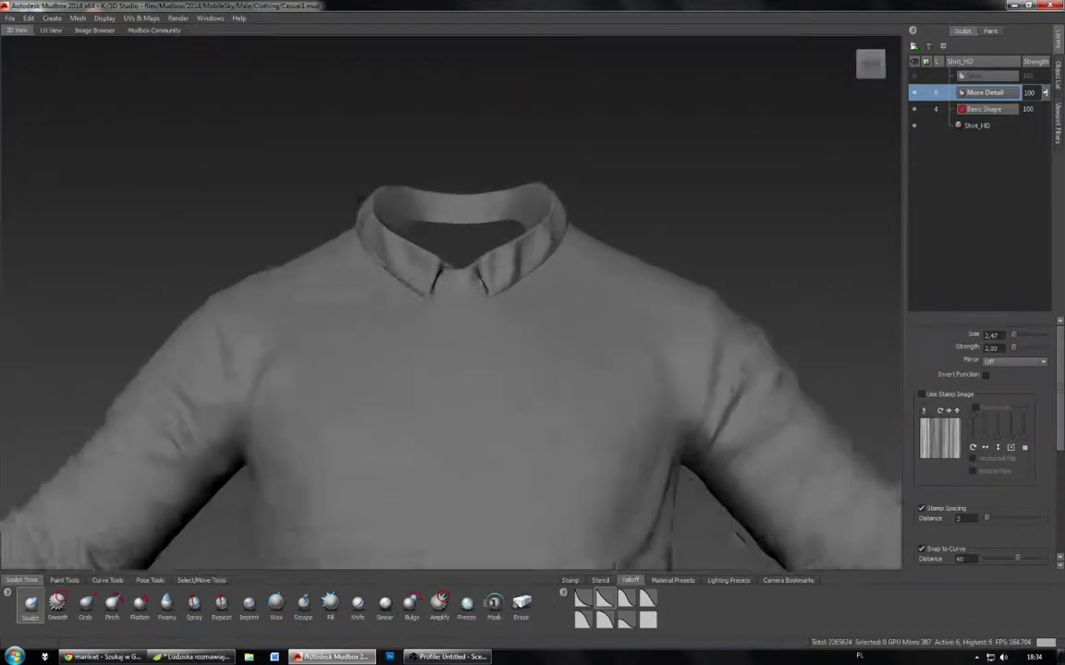
alt+right_drag(517, 278, 564, 406)
alt+drag(468, 370, 591, 360)
alt+middle_drag(684, 277, 481, 274)
alt+right_drag(481, 274, 527, 325)
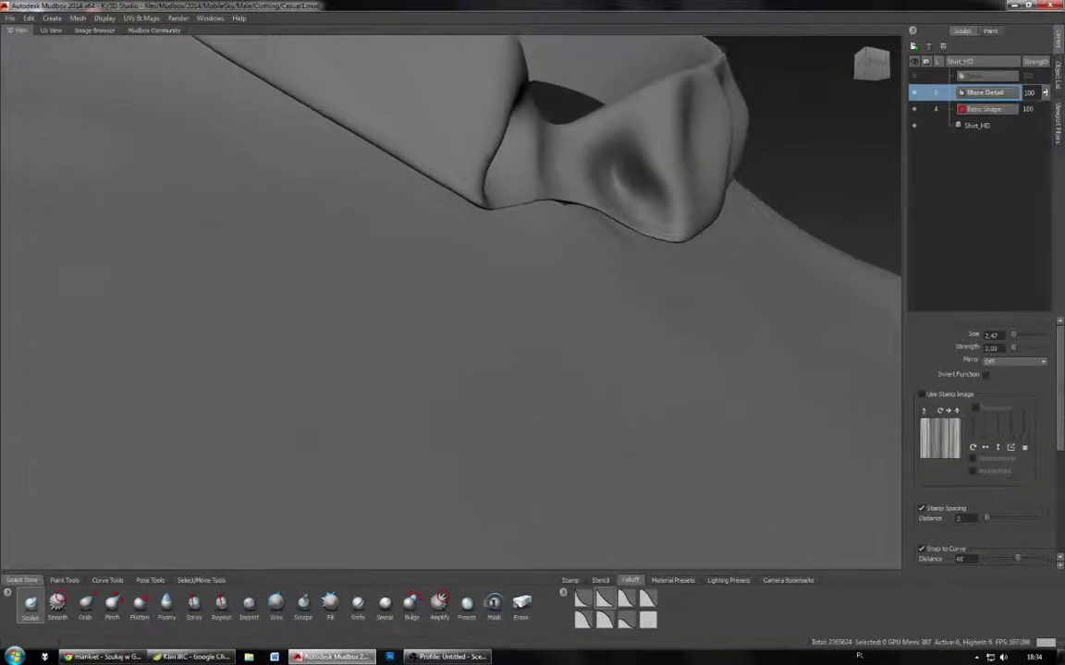
alt+middle_drag(693, 184, 532, 316)
alt+right_drag(532, 316, 546, 382)
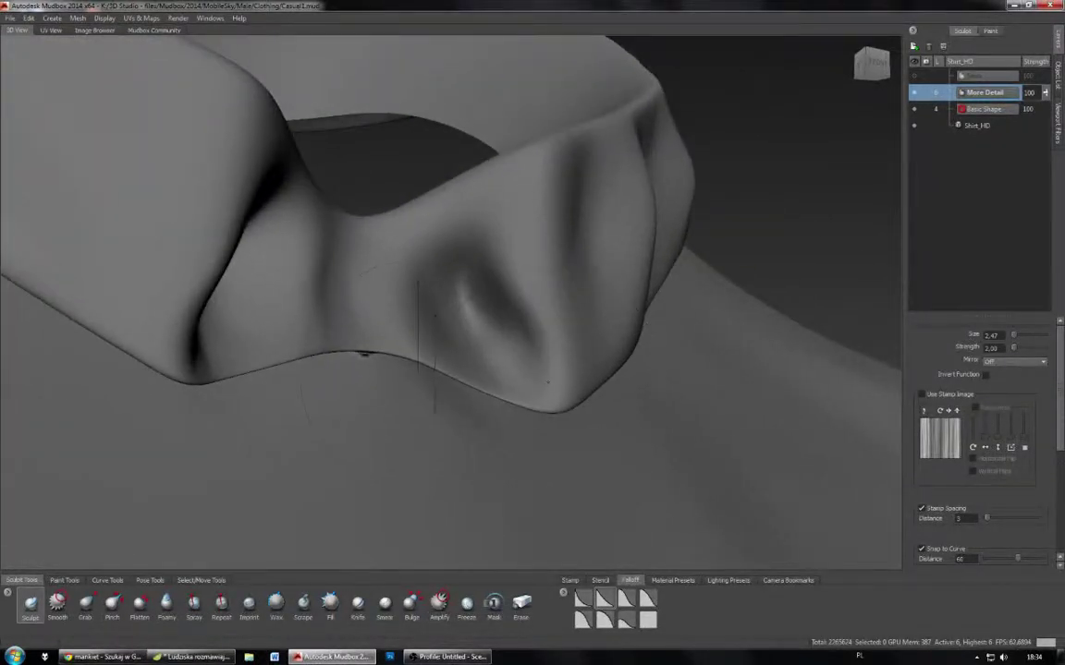
key(b)
drag(427, 363, 388, 363)
mouse_move(467, 287)
mouse_down()
mouse_move(514, 224)
mouse_move(509, 275)
mouse_move(523, 344)
mouse_move(482, 276)
mouse_up()
mouse_move(435, 235)
mouse_down()
mouse_move(420, 199)
mouse_move(402, 203)
mouse_move(411, 255)
mouse_move(407, 235)
mouse_up()
alt+drag(491, 304, 393, 283)
alt+drag(410, 325, 555, 367)
key(shift)
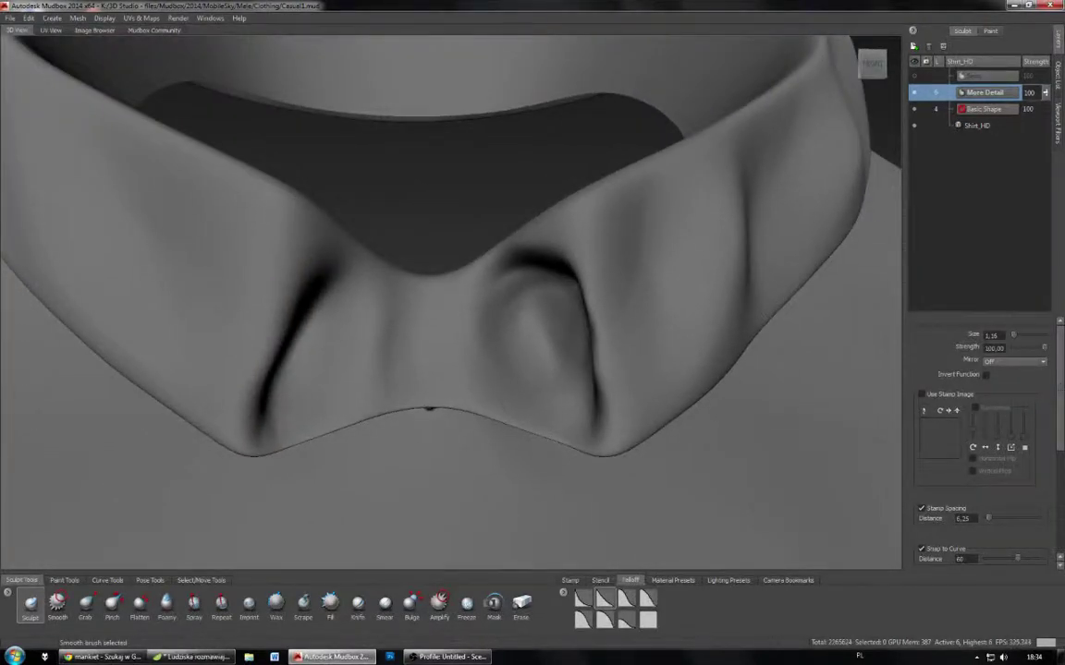
alt+drag(430, 342, 511, 316)
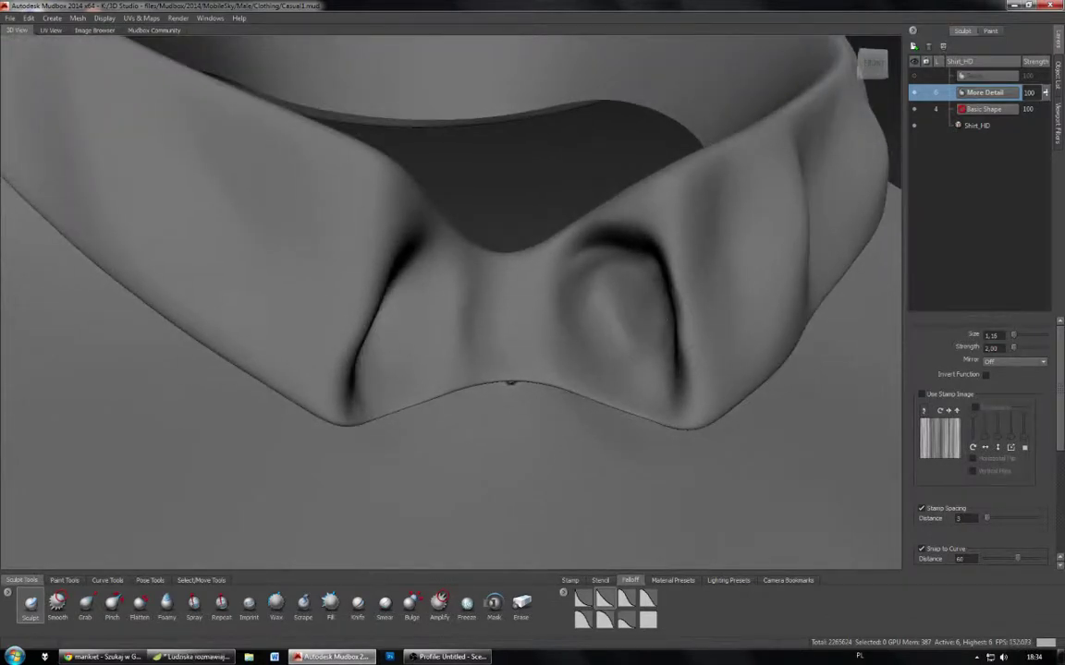
mouse_move(599, 335)
mouse_down()
mouse_move(607, 277)
mouse_move(616, 332)
mouse_move(545, 312)
mouse_move(544, 347)
mouse_up()
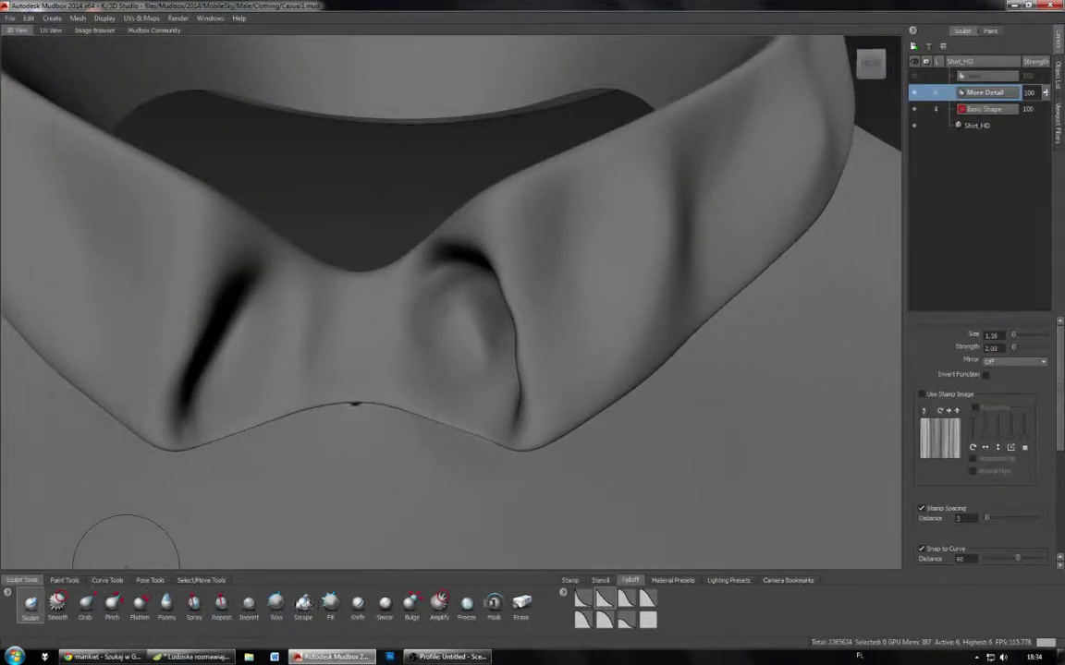
Step: Try to flatten the collar flap's edge beside the groove with the Flatten brush at size 1.40
click(303, 604)
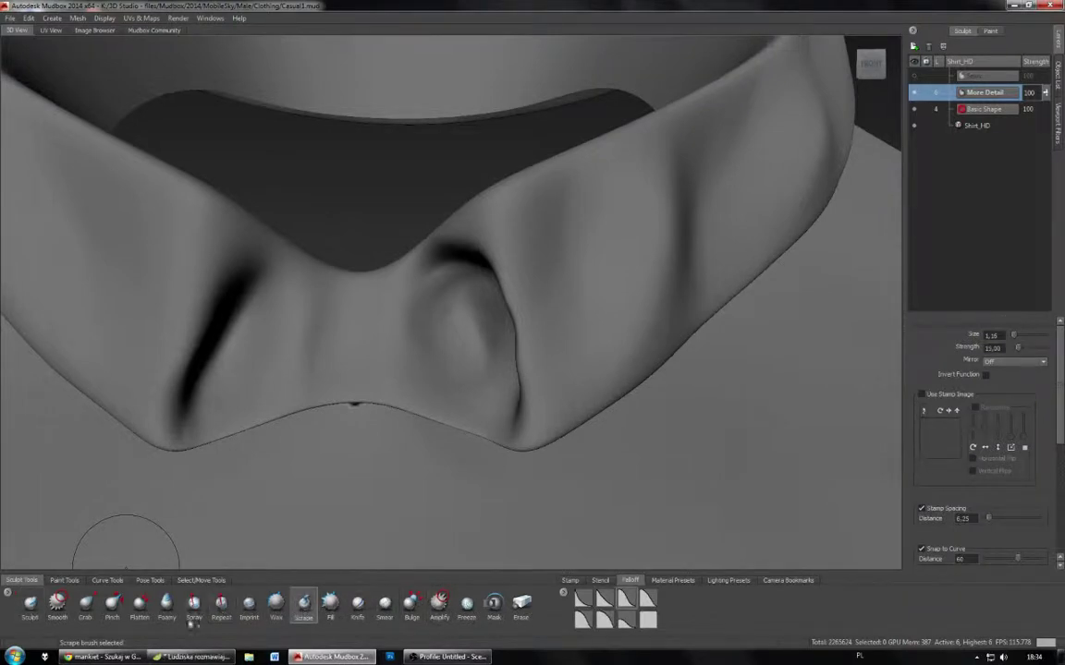
click(138, 606)
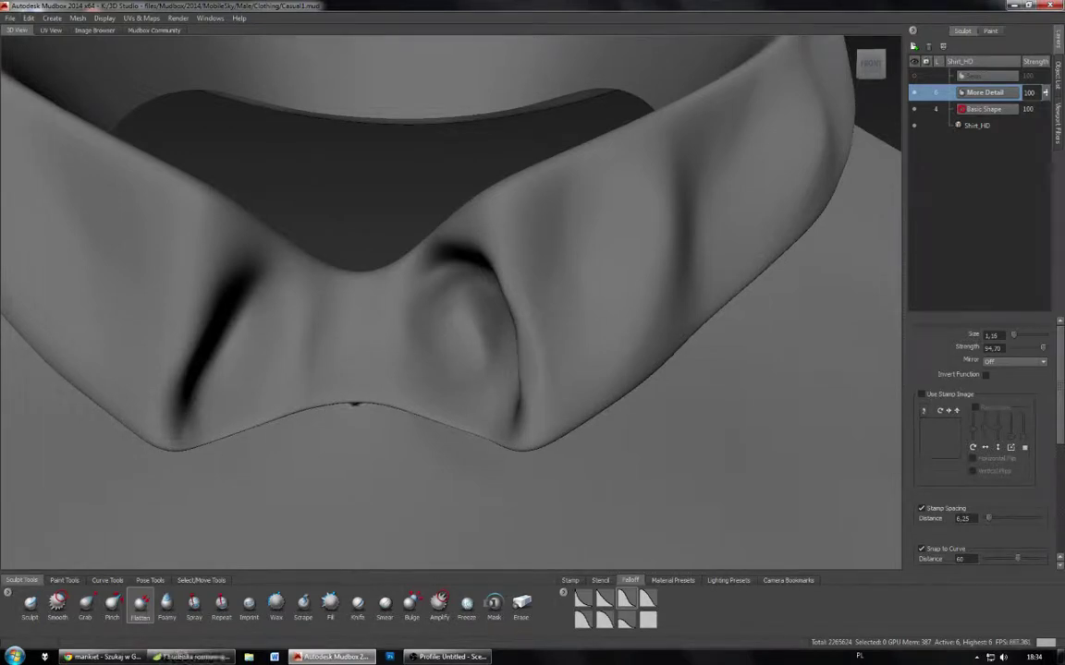
key(b)
mouse_move(554, 340)
mouse_down()
mouse_move(523, 356)
mouse_move(534, 323)
mouse_move(520, 323)
mouse_up()
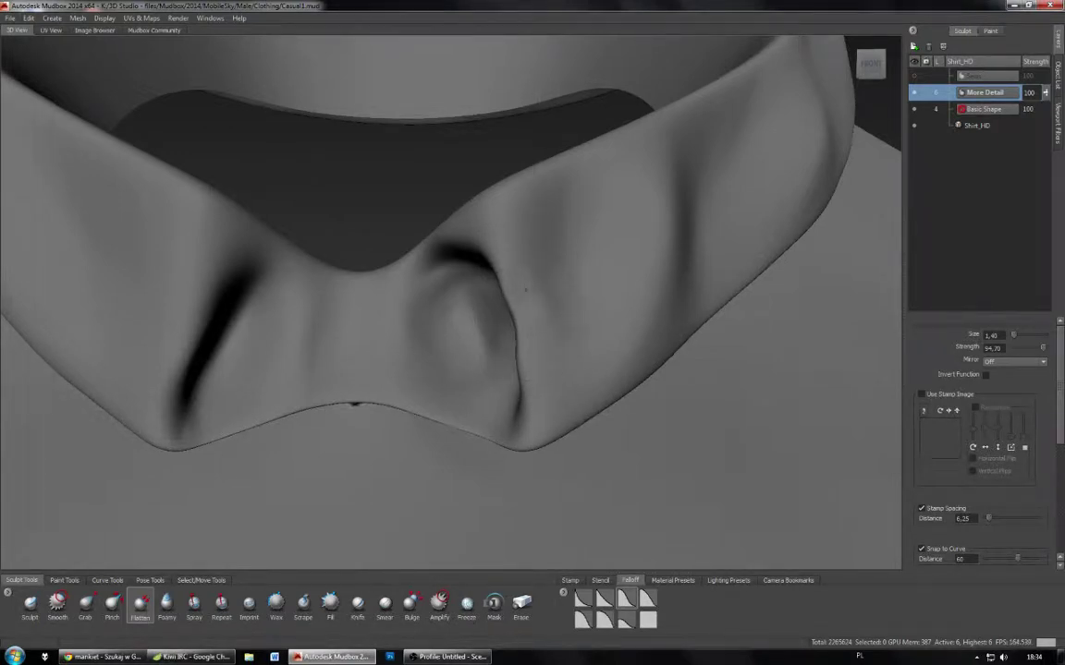
drag(540, 277, 537, 417)
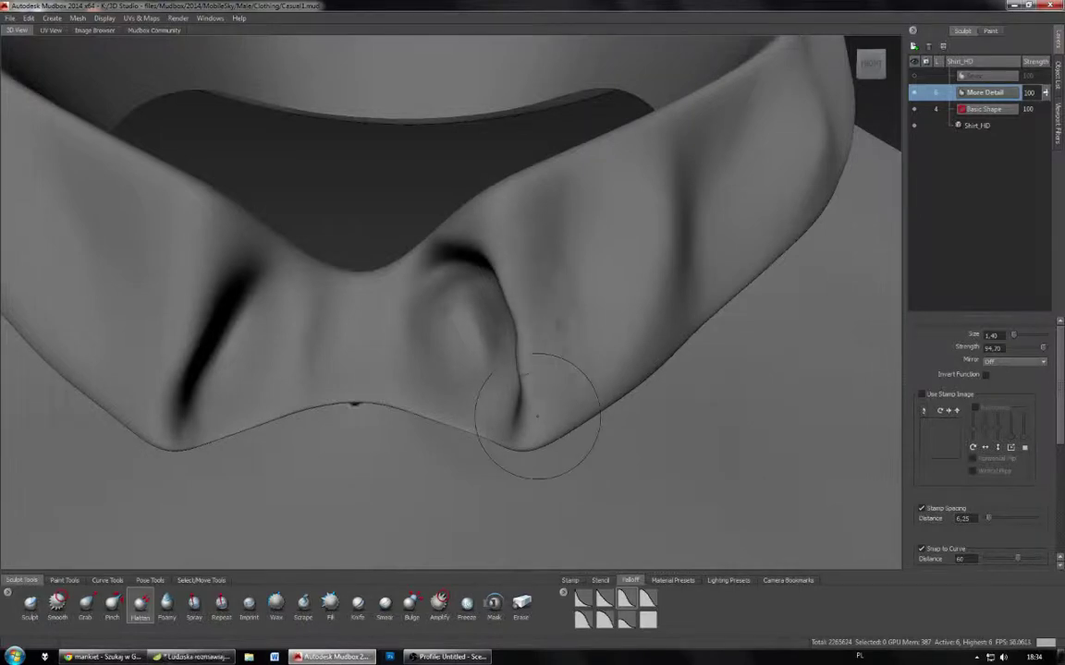
Step: Undo the recent strokes around the collar groove and return to the Sculpt brush
key(ctrl+z)
key(ctrl+z)
key(ctrl+z)
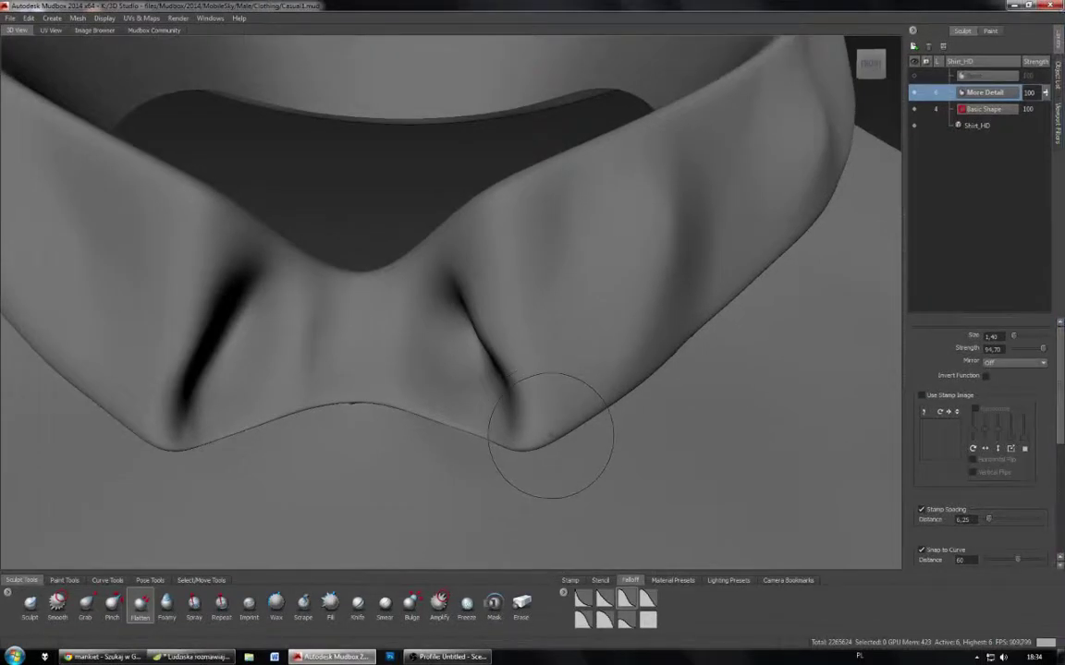
key(ctrl+y)
key(ctrl+y)
key(ctrl+y)
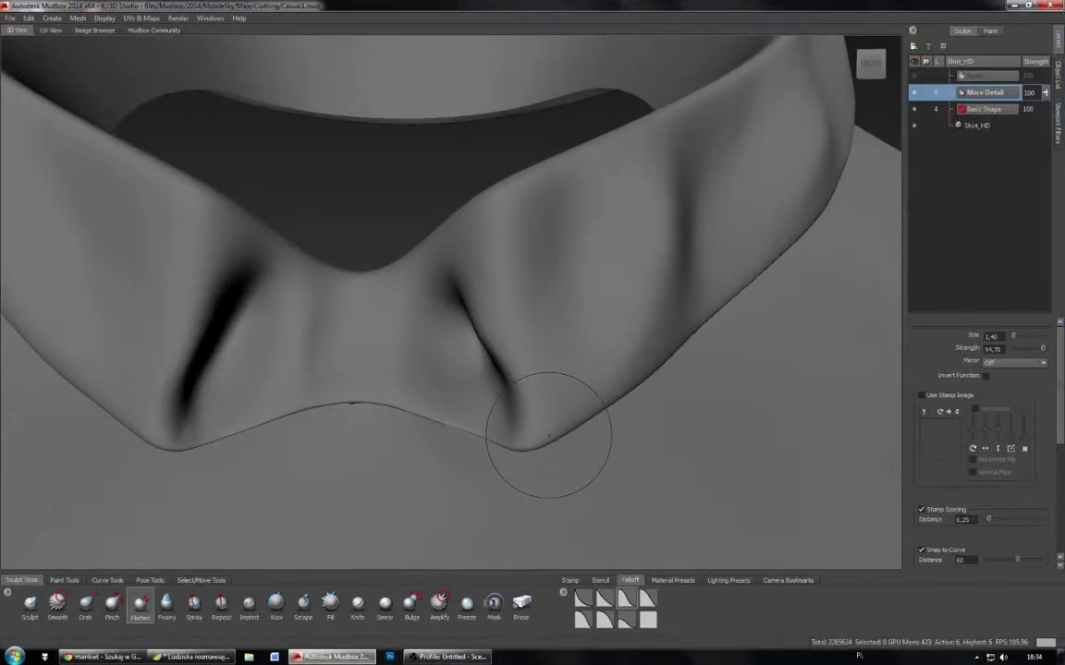
key(ctrl+z)
key(ctrl+z)
key(ctrl+z)
mouse_move(462, 402)
alt+mouse_down()
mouse_move(554, 402)
mouse_move(561, 374)
alt+mouse_up()
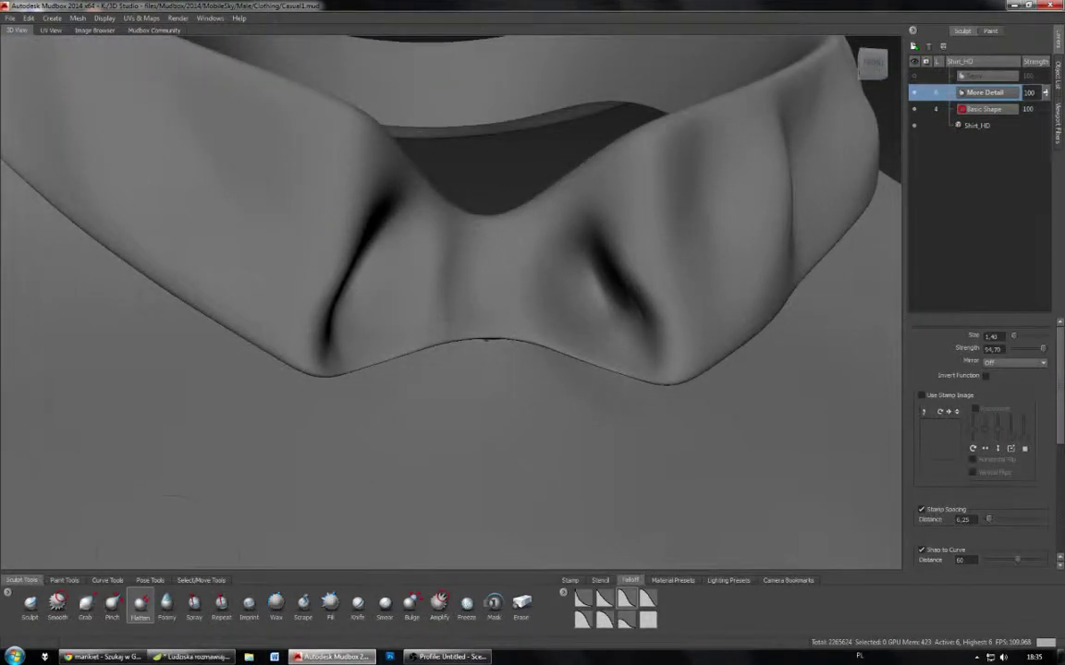
click(31, 605)
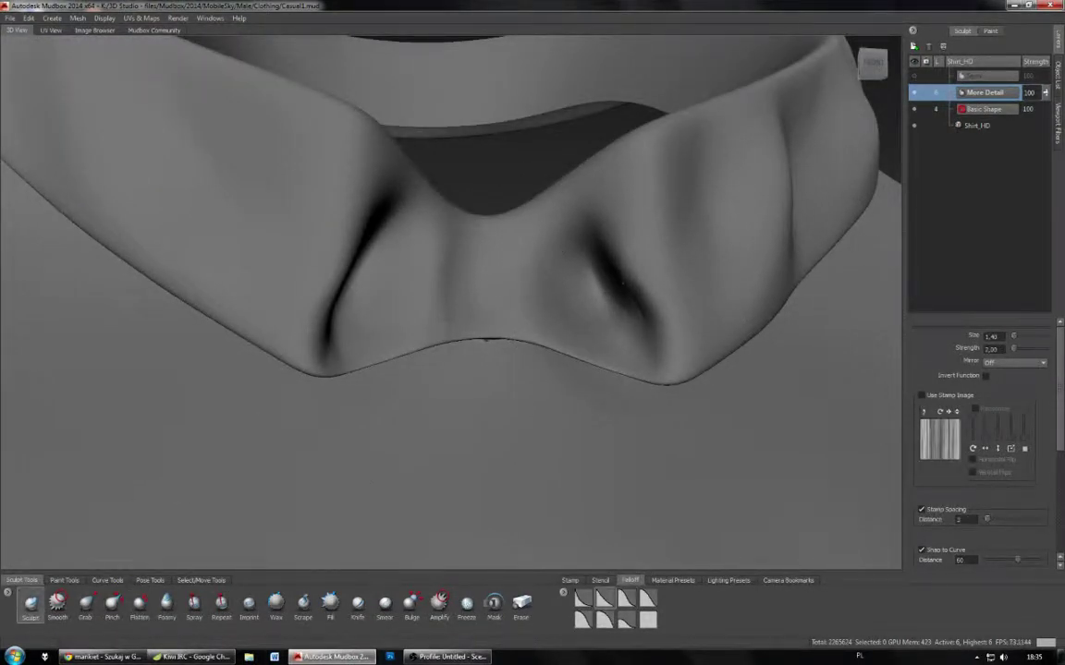
Step: Switch to the Kiwi IRC chat and post "Oh snap, so Descent like" and "No idea, but it just reminded me Descent 2 midi music"
click(196, 657)
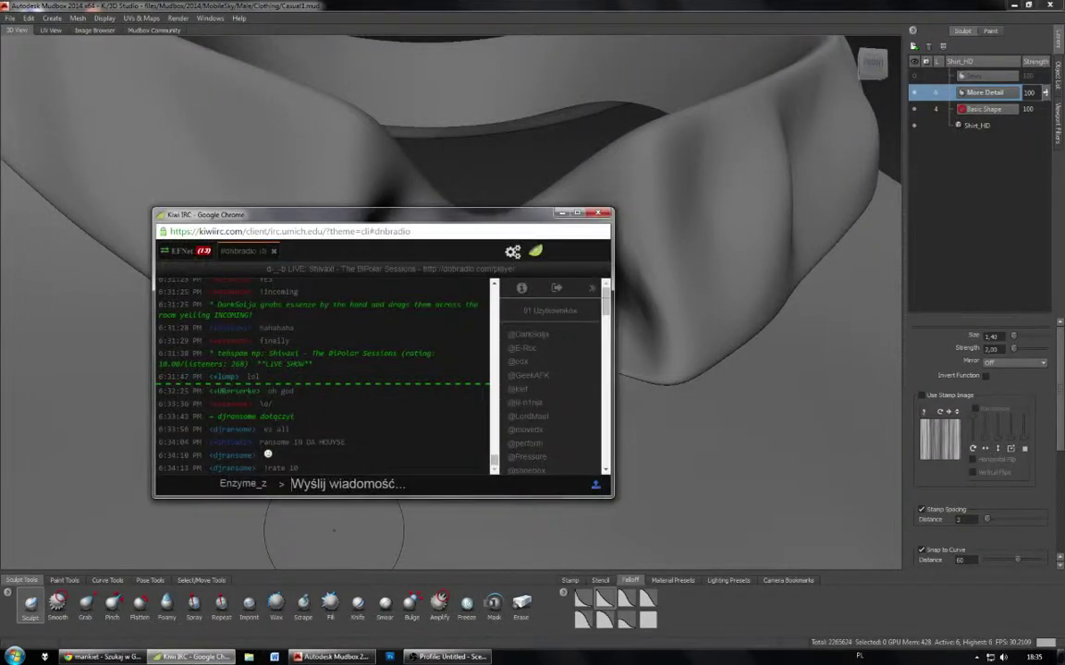
click(330, 487)
text(C)
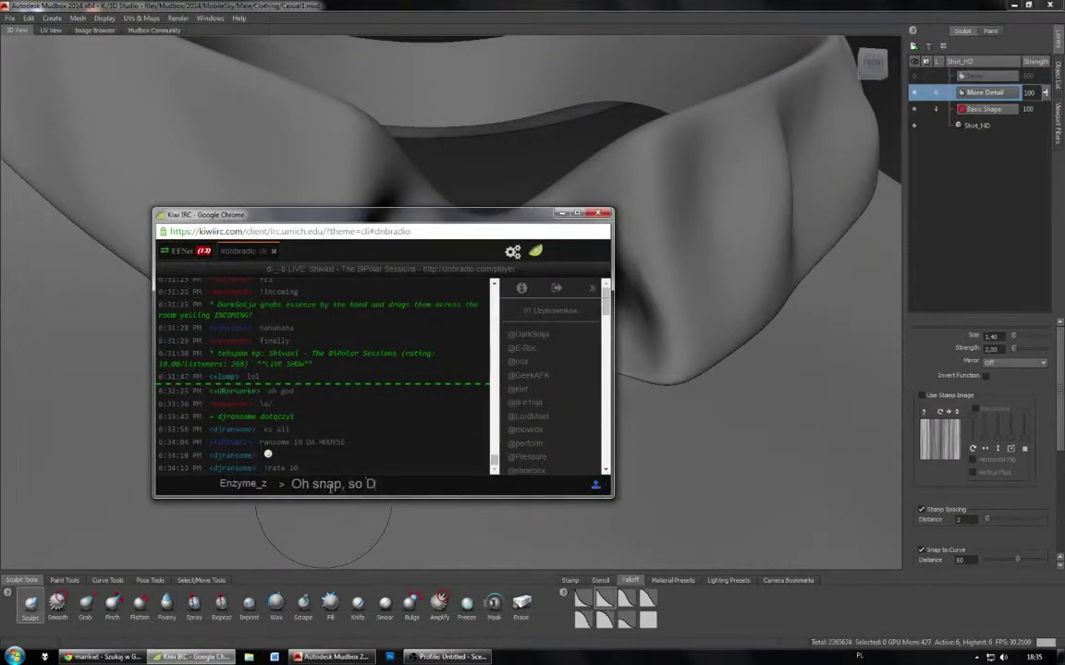
text(h snap, so Descent like)
key(Return)
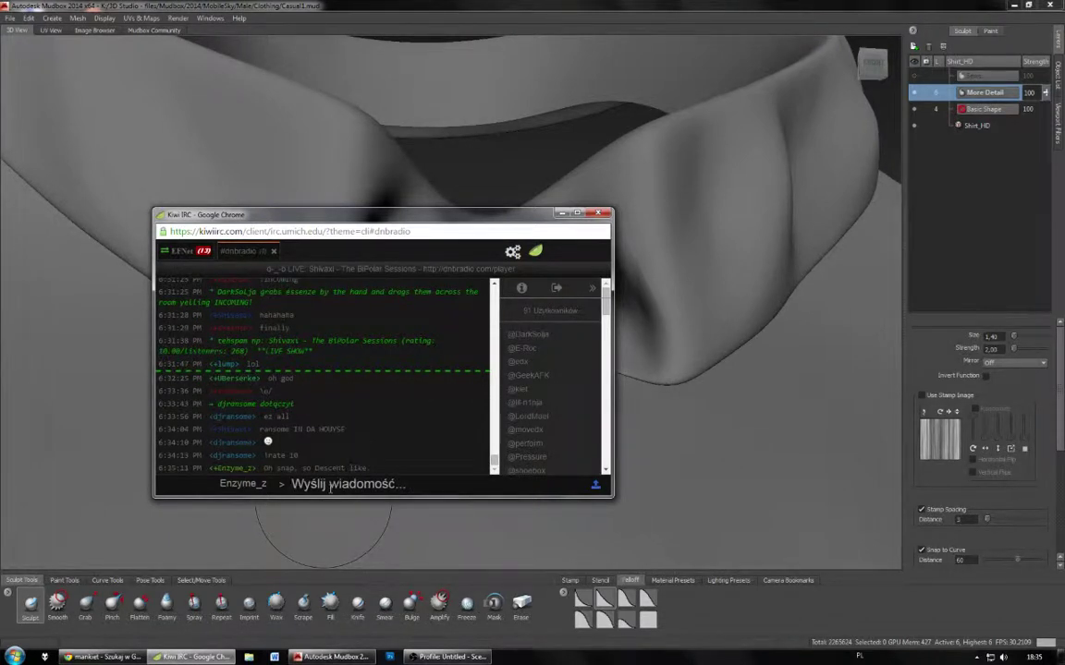
text(N)
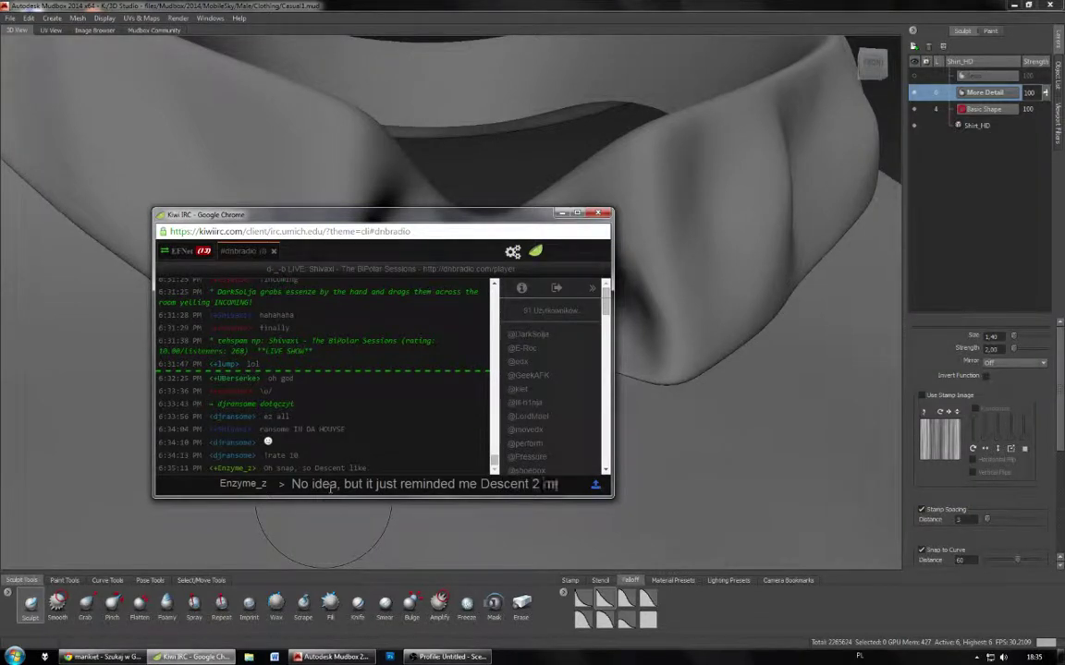
text(i music)
key(Return)
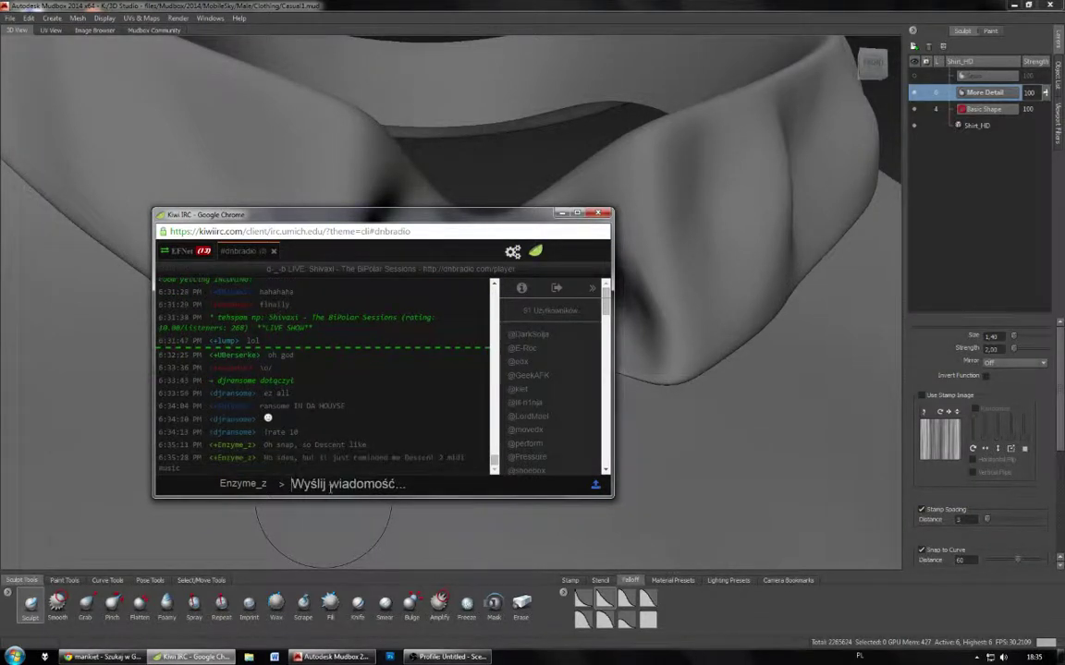
Step: Send the command "!rate 10" in the chat and switch back to Mudbox
click(330, 487)
text(!rate 1)
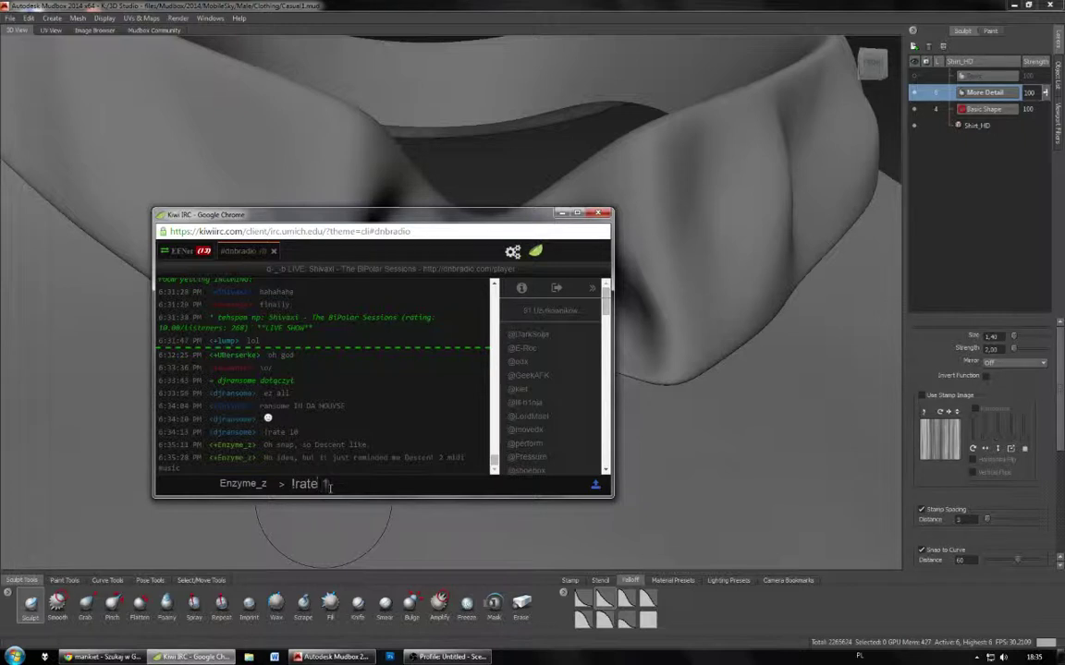
text(0)
key(Return)
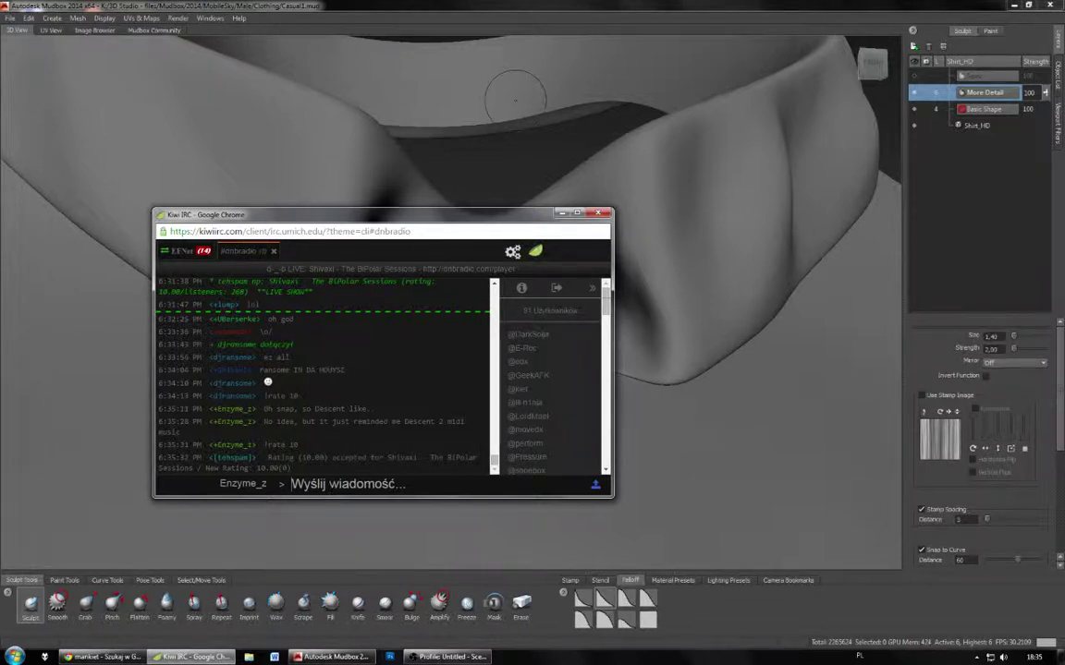
click(565, 7)
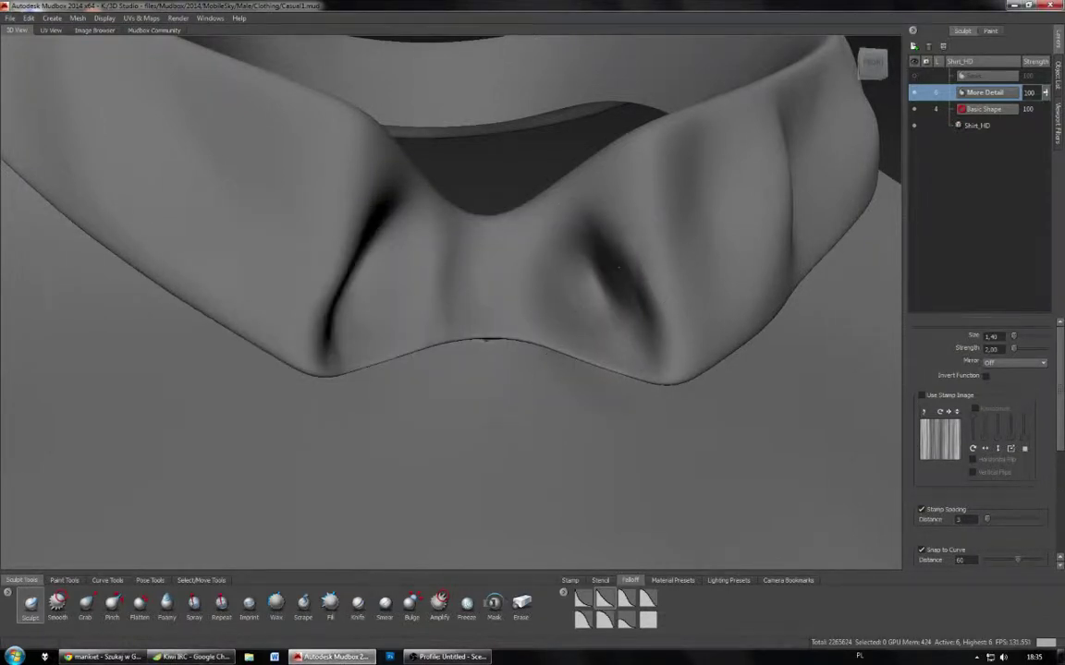
Step: Reshape the upper ends and flap-side edges of both collar point grooves with the Sculpt brush at size 1.40
drag(631, 275, 602, 225)
drag(637, 294, 610, 233)
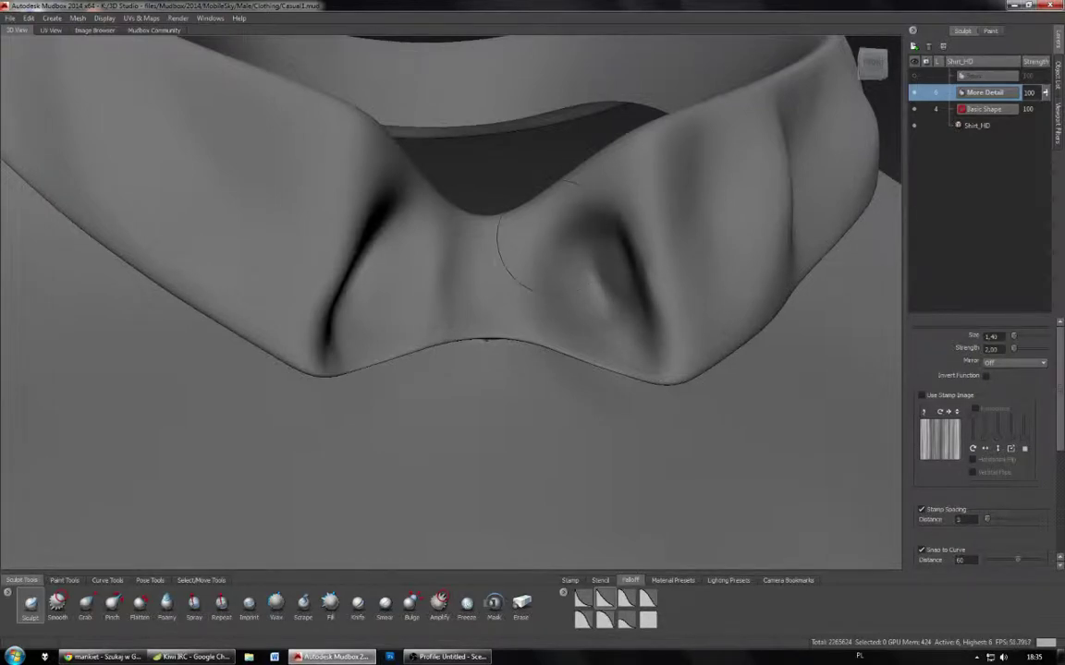
alt+drag(512, 254, 398, 275)
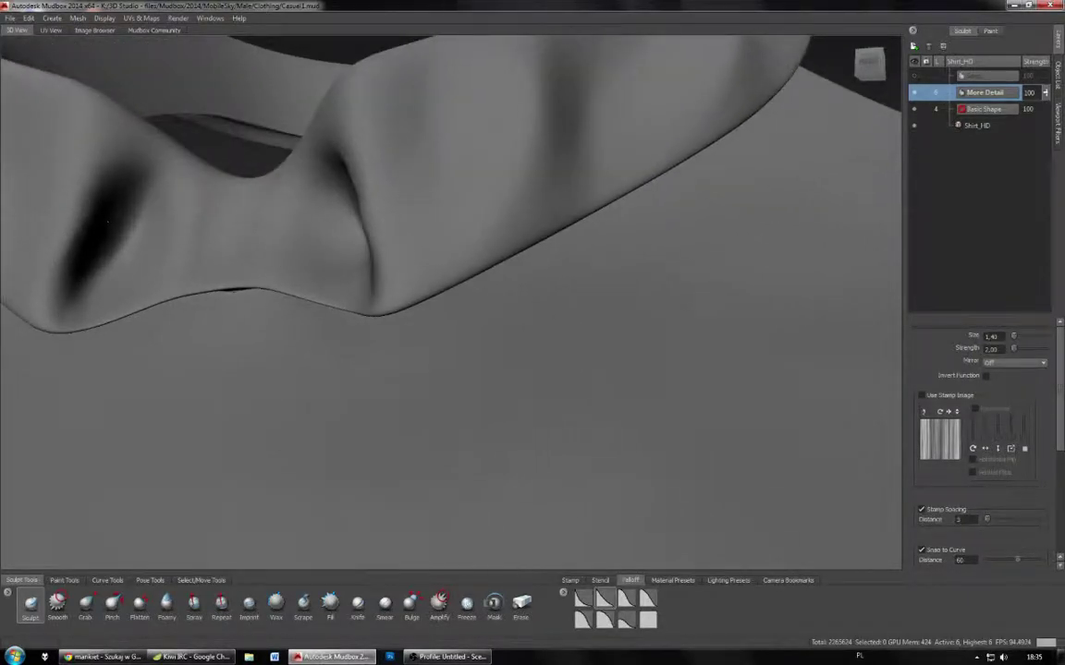
drag(107, 222, 82, 274)
drag(98, 155, 111, 172)
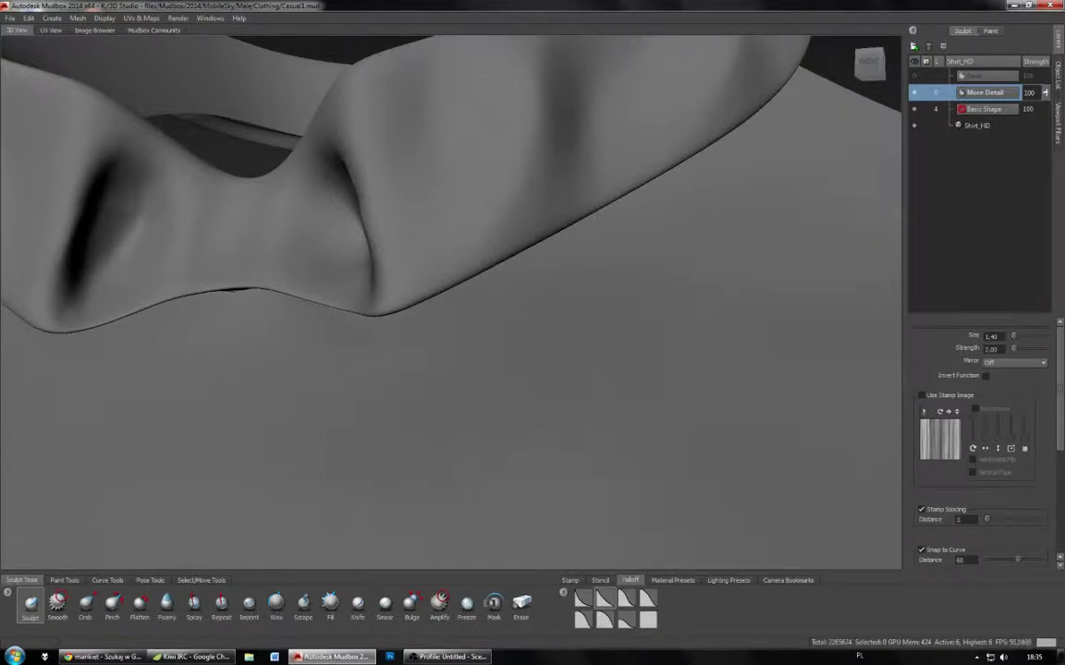
alt+drag(250, 240, 355, 281)
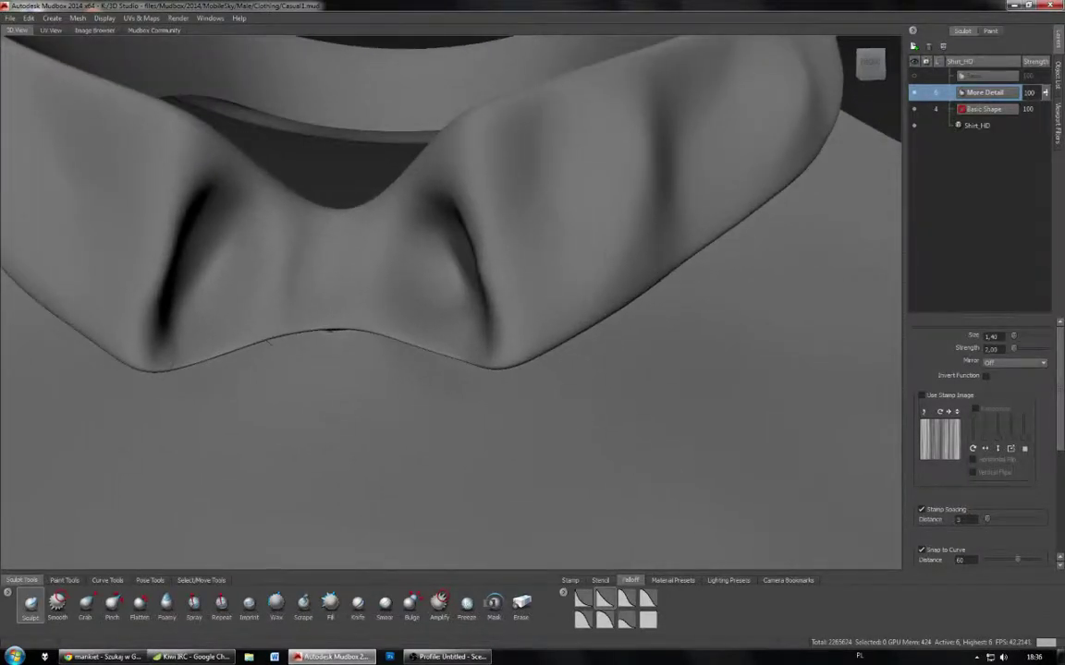
Step: Pull the lower edge of the collar's central band upward into an arch with the Grab brush at size 2.29
click(85, 602)
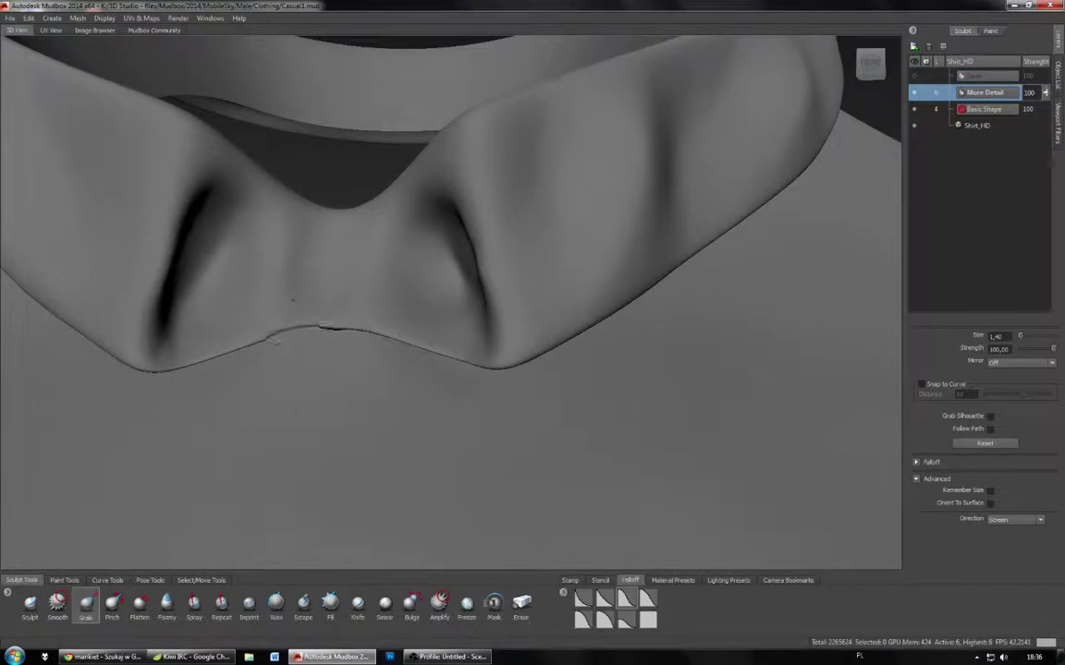
drag(295, 338, 301, 333)
key(ctrl+z)
key(b)
mouse_move(321, 294)
mouse_down()
mouse_move(357, 294)
mouse_move(326, 299)
mouse_move(342, 388)
mouse_up()
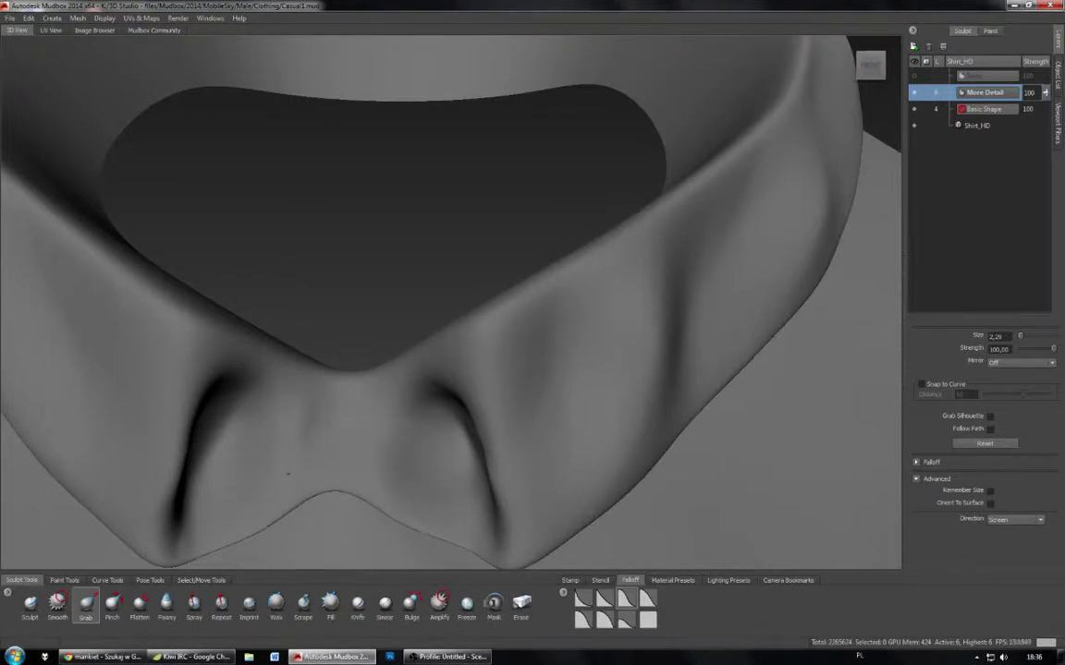
drag(327, 440, 359, 429)
drag(350, 483, 275, 462)
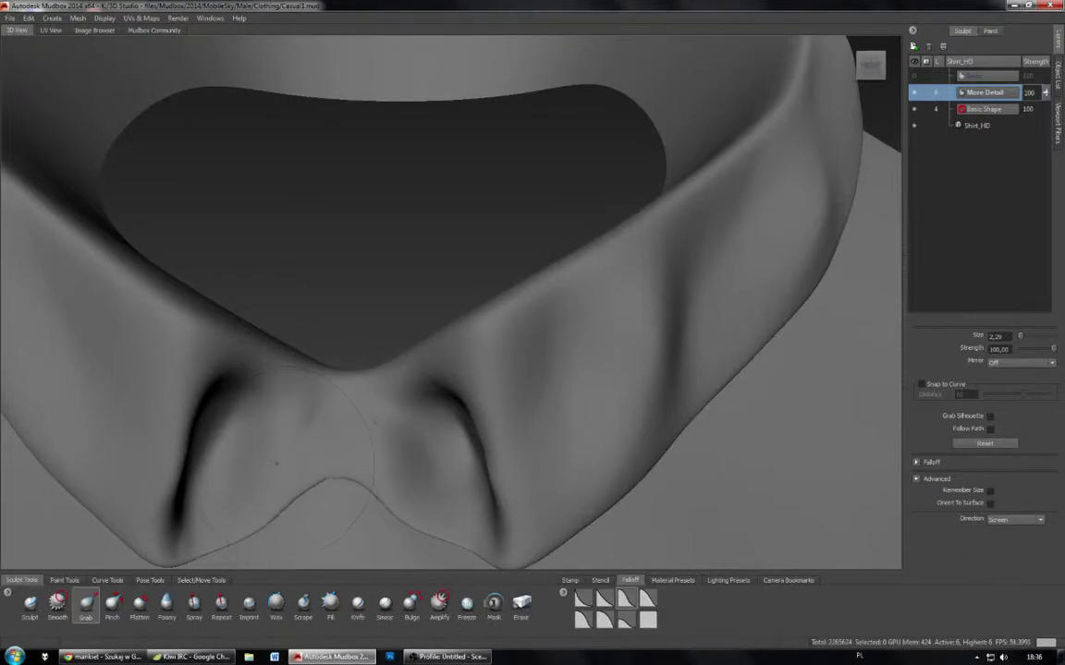
Step: Refine the arched lower edge of the collar's central band with the Grab brush at sizes 0.65 and 1.37
mouse_move(344, 462)
alt+mouse_down()
mouse_move(369, 499)
mouse_move(375, 323)
mouse_move(386, 410)
alt+mouse_up()
key(b)
mouse_move(395, 358)
mouse_down()
mouse_move(319, 357)
mouse_move(334, 357)
mouse_up()
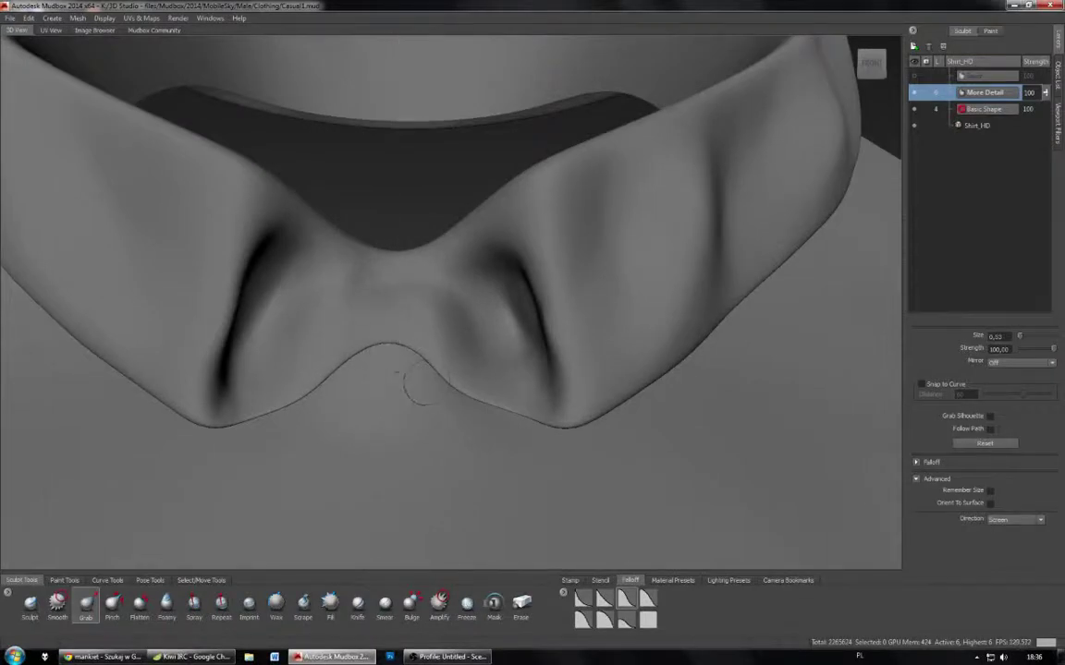
mouse_move(430, 383)
alt+mouse_down()
mouse_move(412, 414)
mouse_move(484, 404)
mouse_move(439, 418)
alt+mouse_up()
key(b)
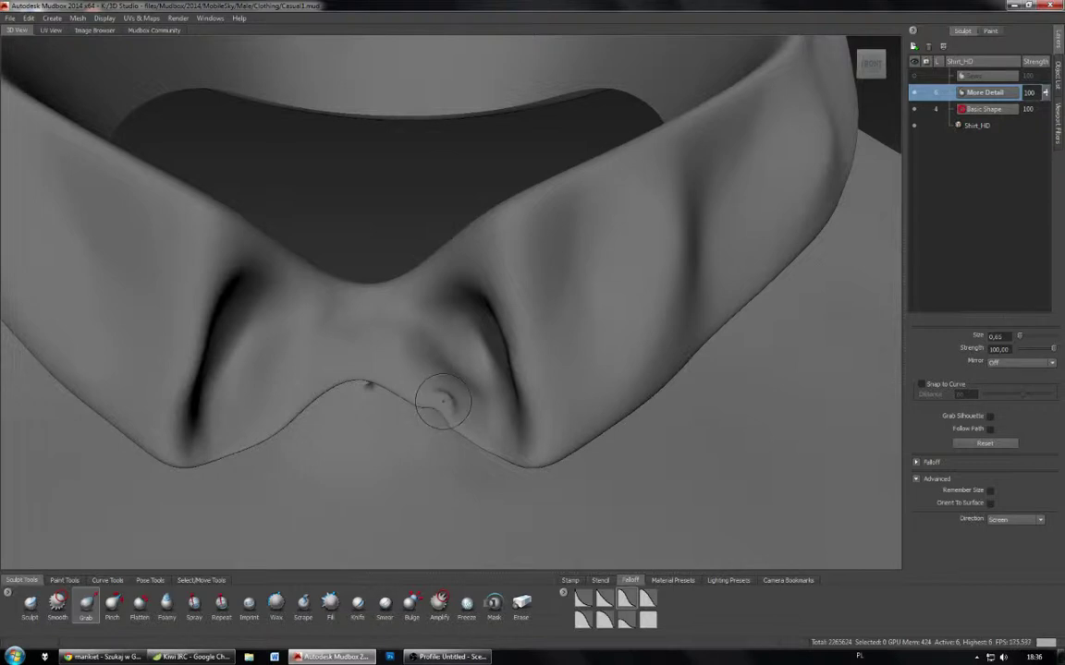
mouse_move(400, 361)
alt+mouse_down()
mouse_move(416, 268)
mouse_move(425, 314)
mouse_move(258, 352)
mouse_move(398, 278)
mouse_move(443, 231)
mouse_move(490, 277)
mouse_move(550, 147)
mouse_move(525, 356)
mouse_move(525, 338)
alt+mouse_up()
drag(525, 337, 557, 287)
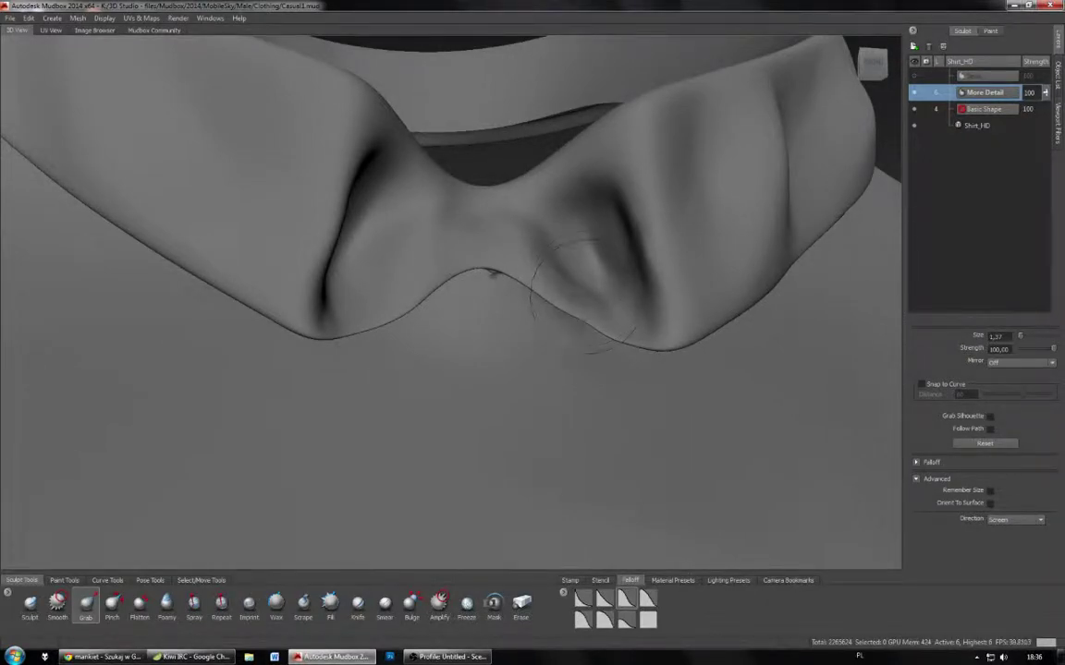
drag(596, 303, 550, 268)
Step: Check the Kiwi IRC chat, return to Mudbox, and inspect the collar front and the whole shirt from several distances
click(190, 656)
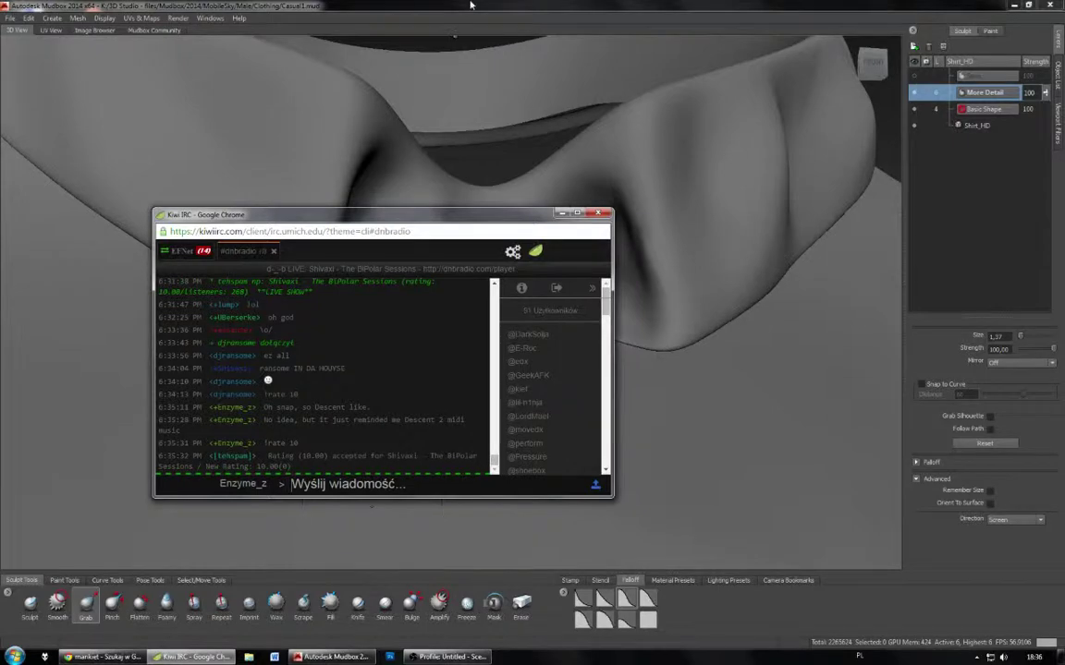
click(451, 50)
alt+middle_drag(494, 274, 354, 342)
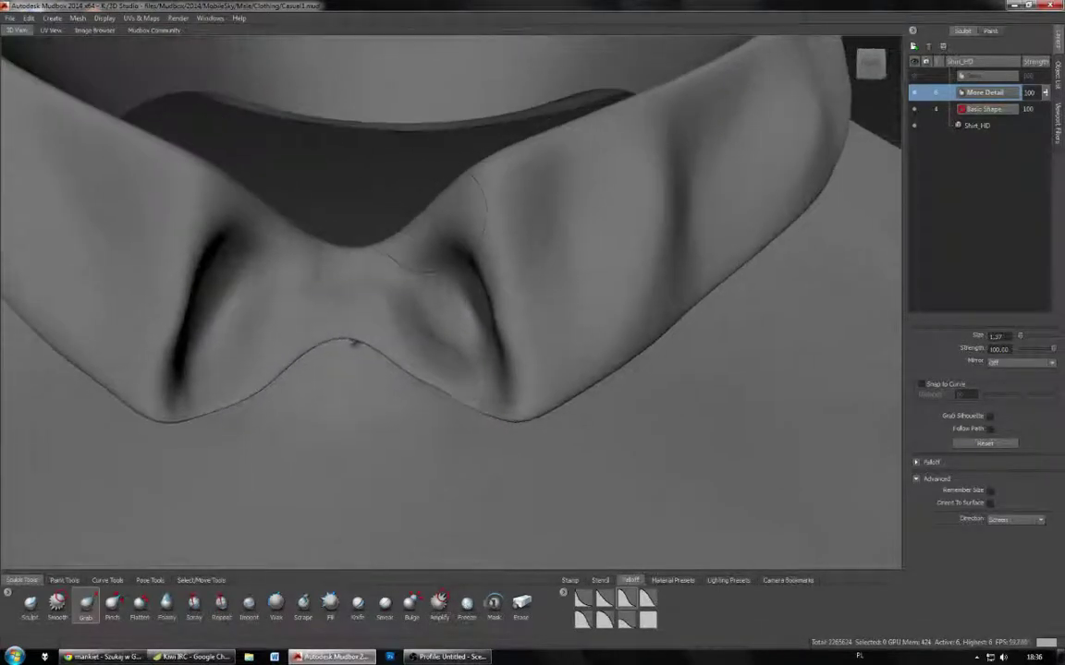
mouse_move(354, 342)
alt+right_down()
mouse_move(397, 325)
mouse_move(360, 323)
alt+right_up()
alt+drag(360, 323, 379, 407)
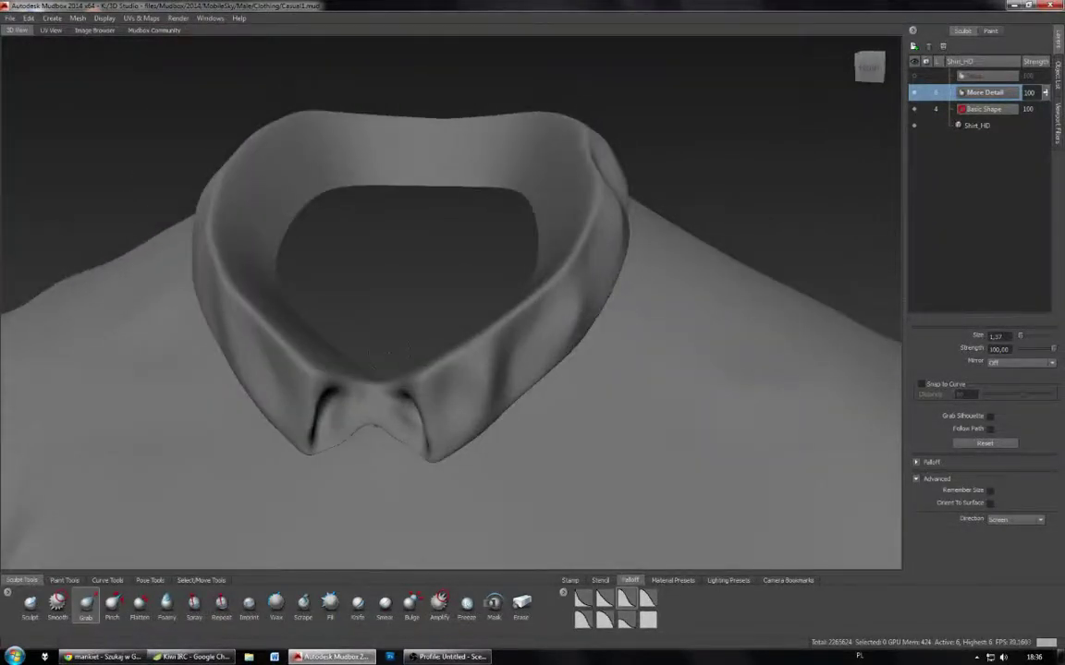
alt+drag(383, 353, 396, 323)
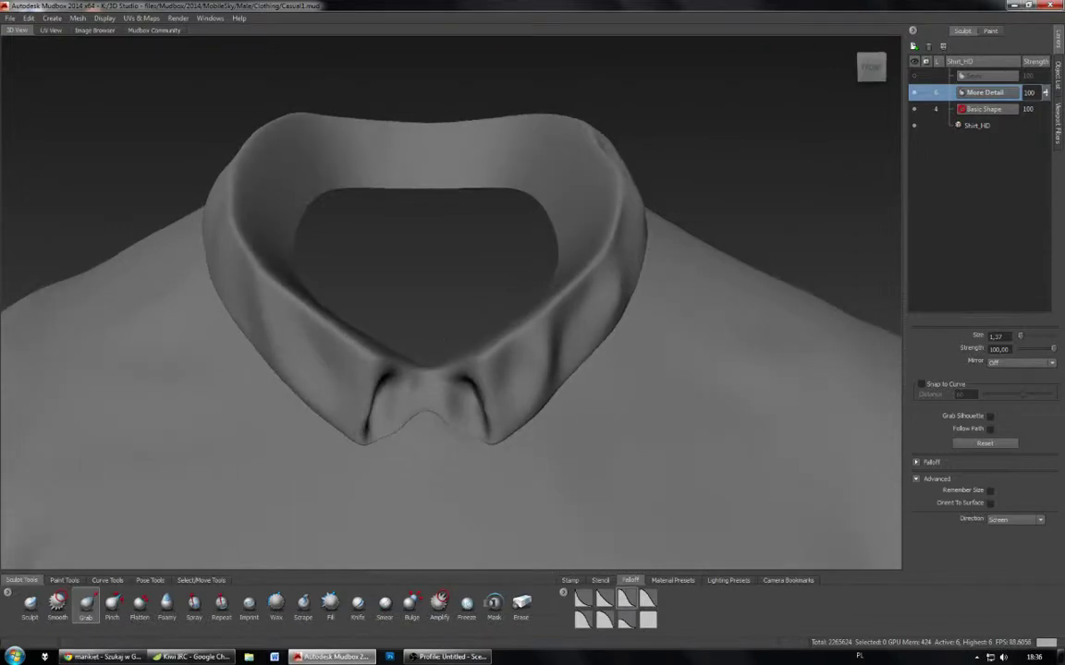
alt+right_drag(396, 324, 236, 351)
alt+drag(397, 407, 369, 407)
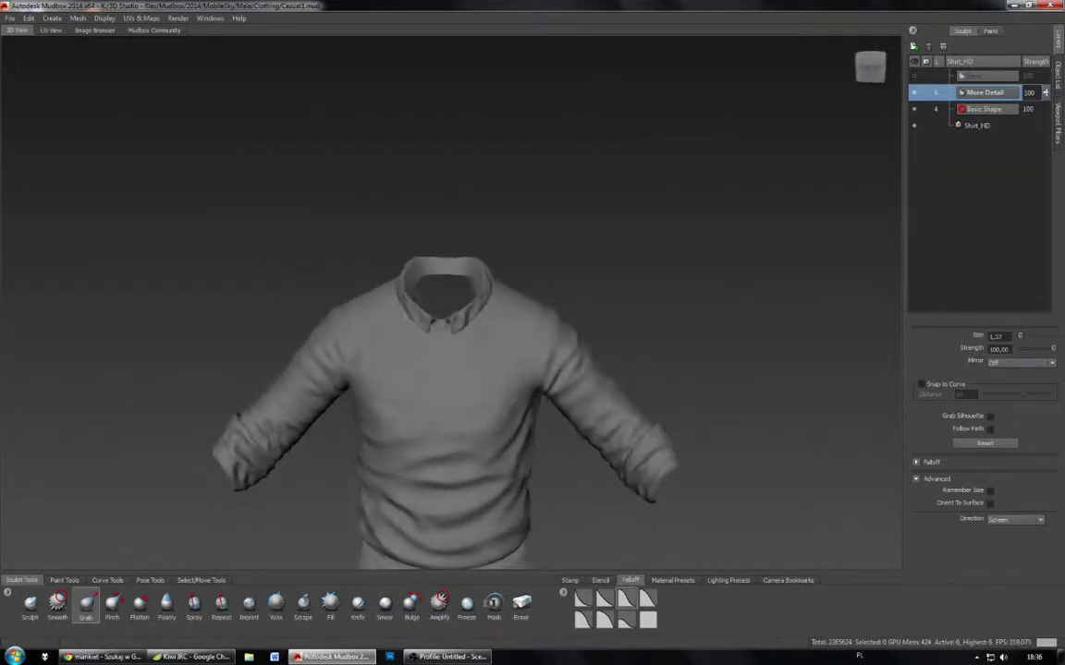
alt+right_drag(277, 416, 367, 456)
alt+middle_drag(368, 457, 430, 431)
alt+right_drag(435, 388, 591, 370)
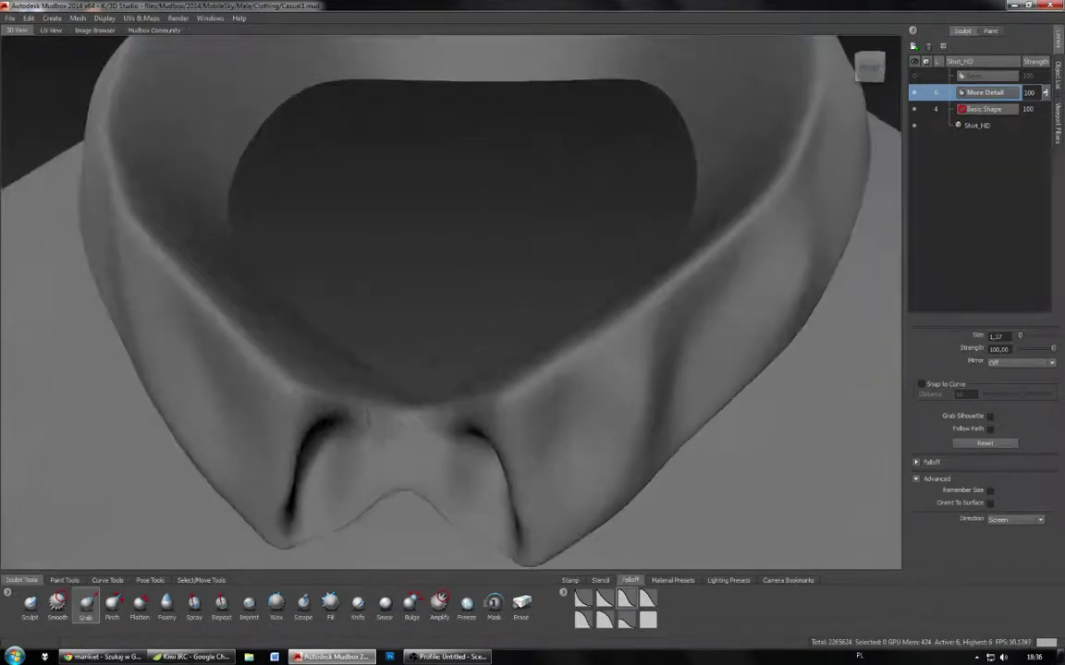
alt+drag(854, 305, 844, 254)
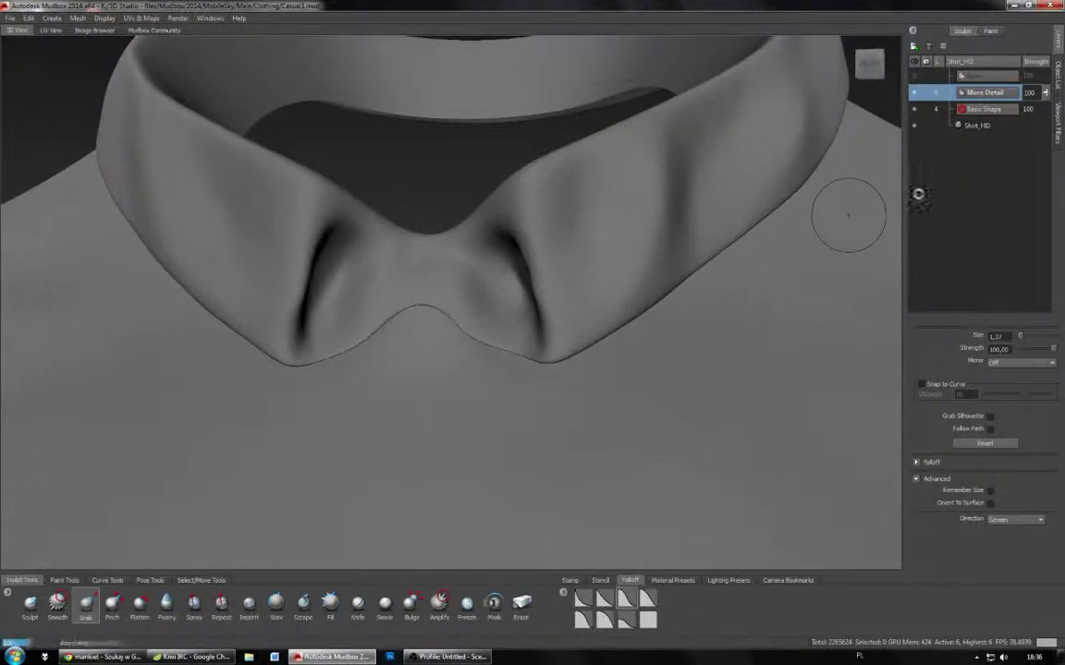
Step: Lower the shirt mesh to subdivision level 0, and raise it to level 1
key(Page_Down)
key(Page_Down)
key(Page_Down)
key(Page_Down)
key(Page_Down)
key(Page_Down)
key(Page_Down)
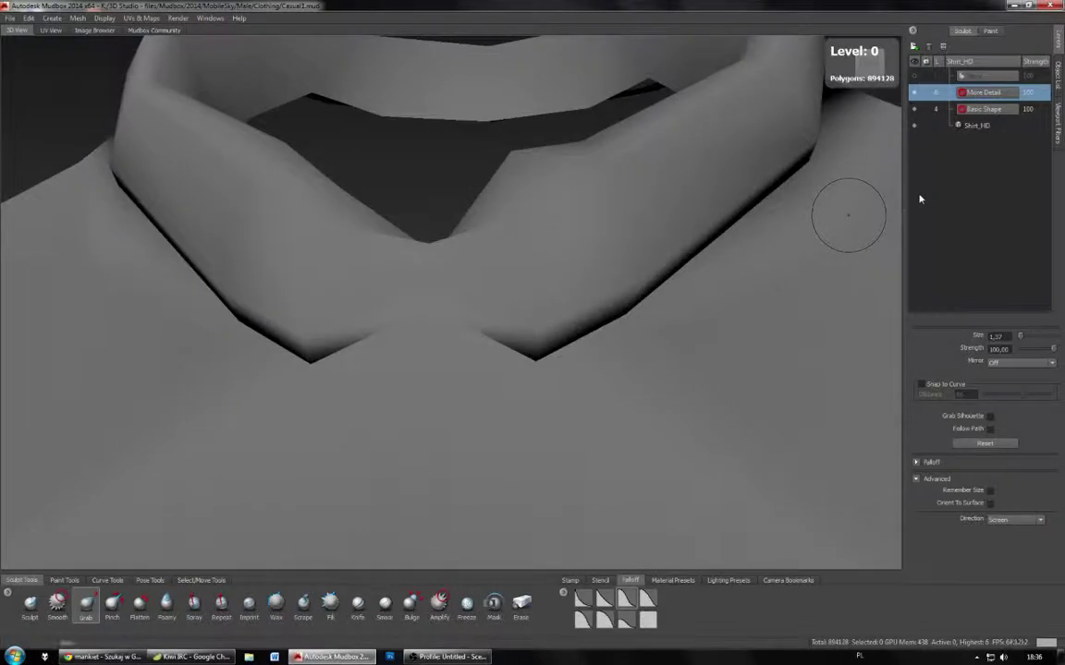
alt+drag(563, 230, 563, 286)
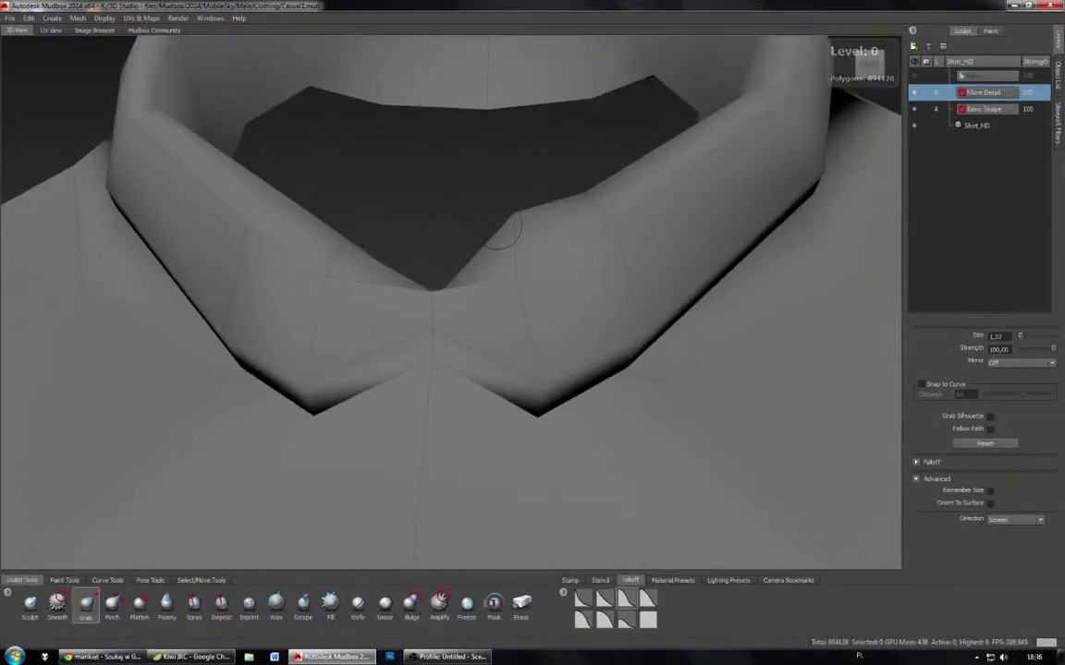
key(Page_Up)
Step: Add a sculpt layer directly above the Shirt_HD base and name it Correctpr
click(994, 129)
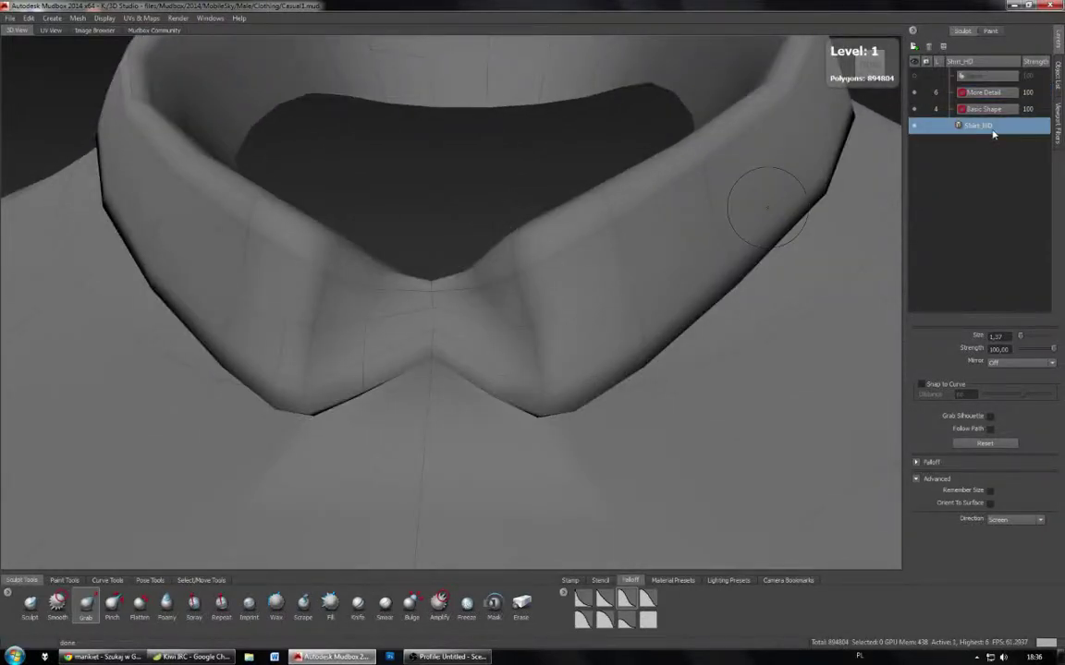
click(913, 46)
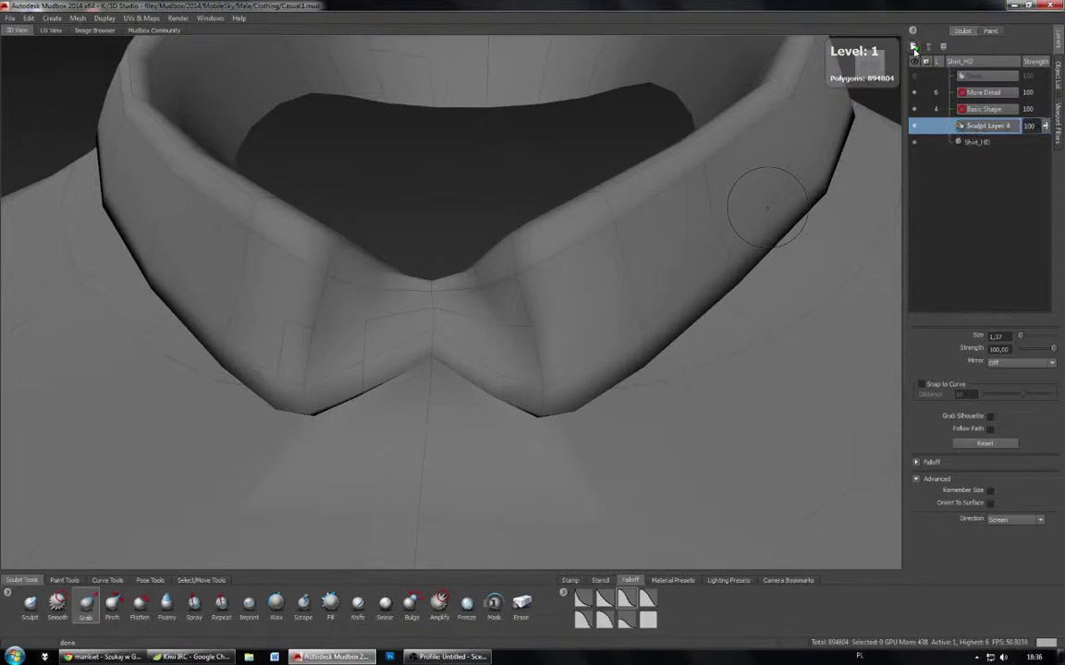
double_click(1010, 129)
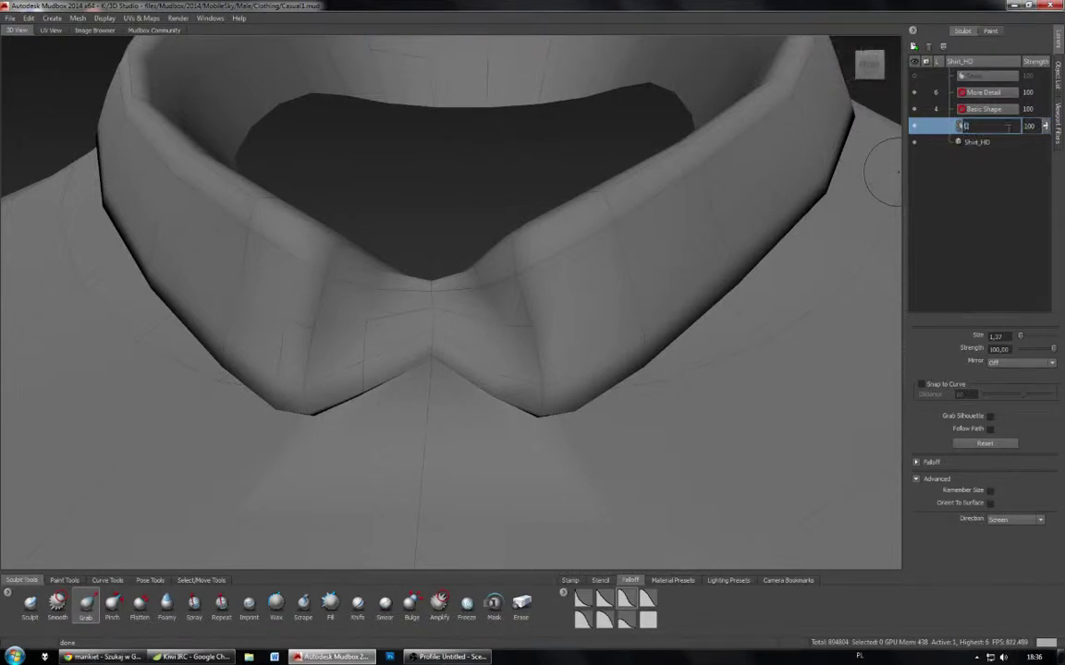
text(Correctpr)
key(Return)
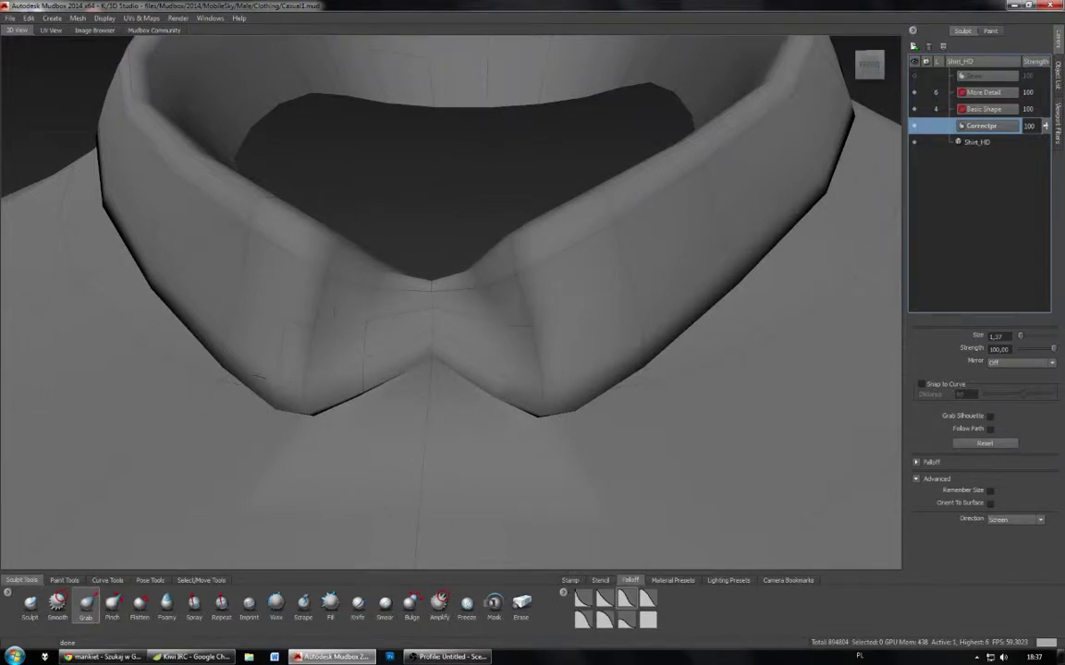
Step: Adjust the collar's central band and lower edges near the points on the Correctpr layer with the Grab brush at size 0.73
click(985, 109)
key(b)
drag(380, 328, 344, 328)
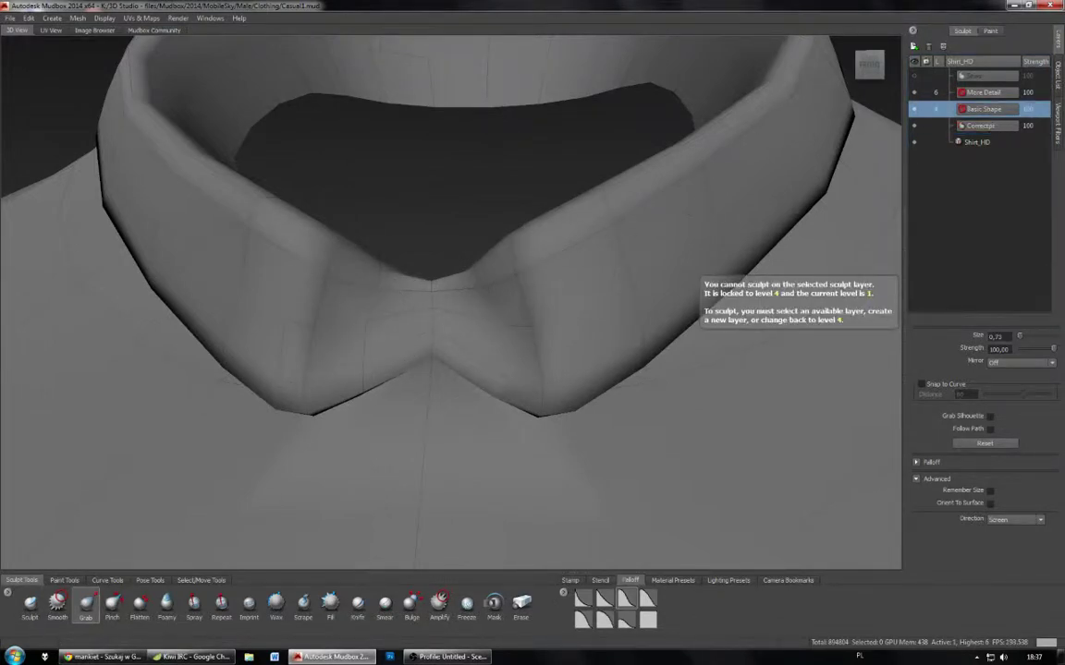
click(934, 126)
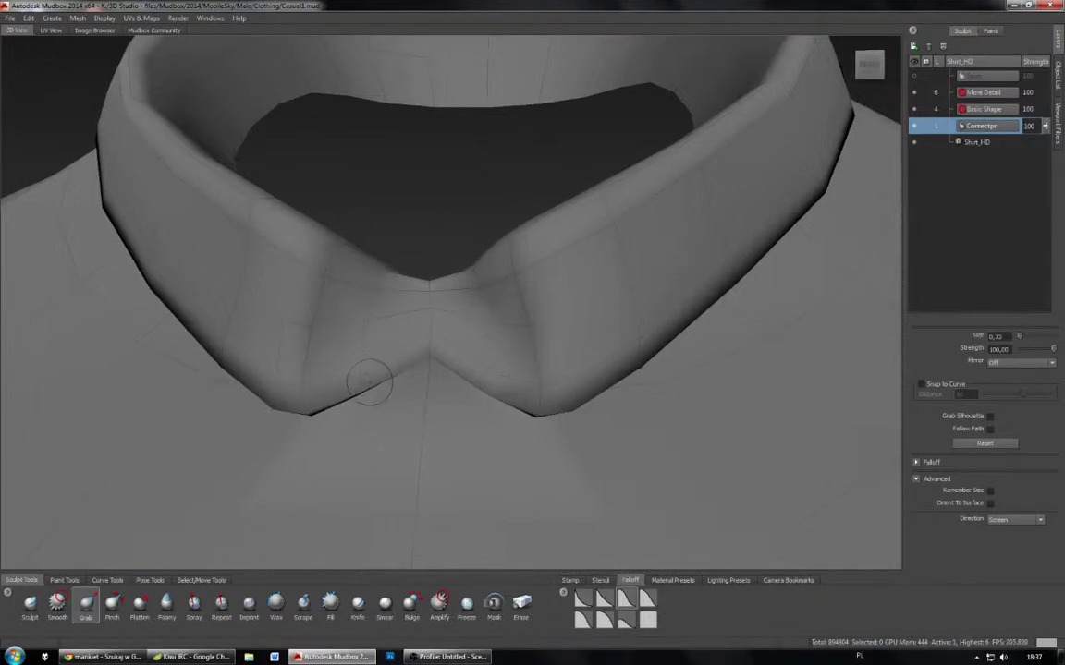
alt+drag(369, 382, 337, 235)
mouse_move(386, 190)
mouse_down()
mouse_move(375, 232)
mouse_move(252, 361)
mouse_move(504, 377)
mouse_up()
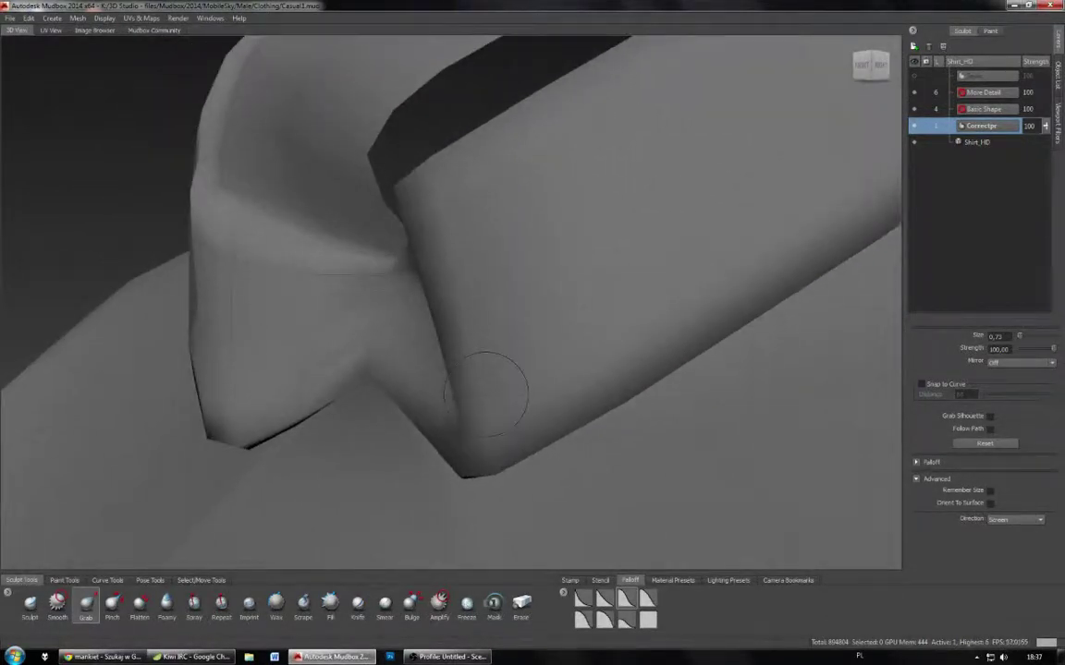
mouse_move(297, 424)
mouse_down()
mouse_move(288, 411)
mouse_move(333, 370)
mouse_up()
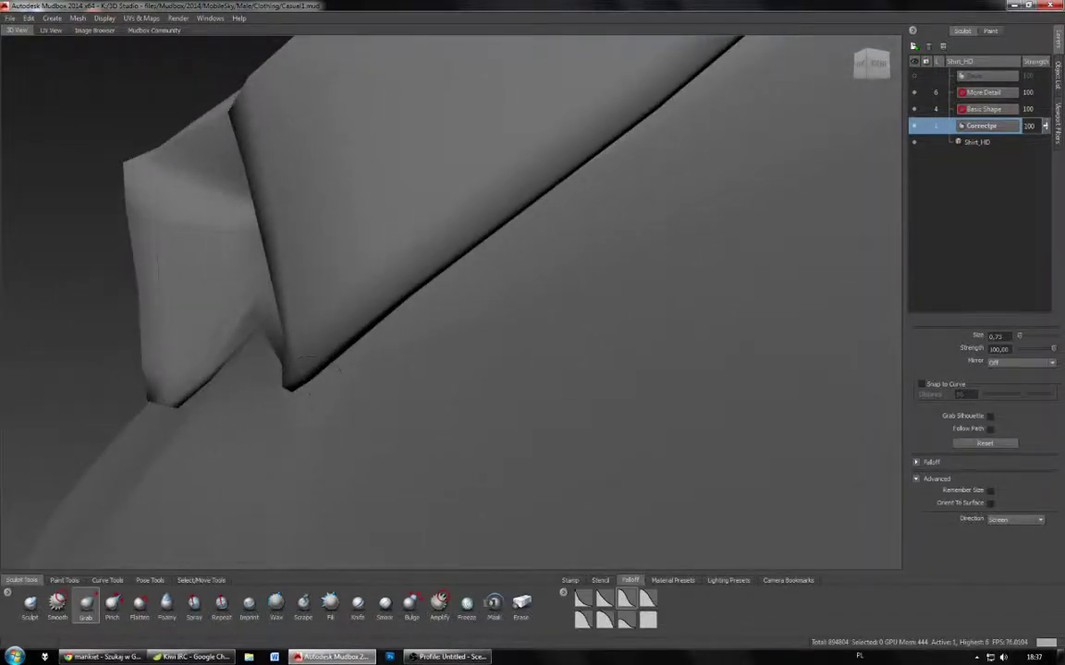
drag(218, 360, 227, 368)
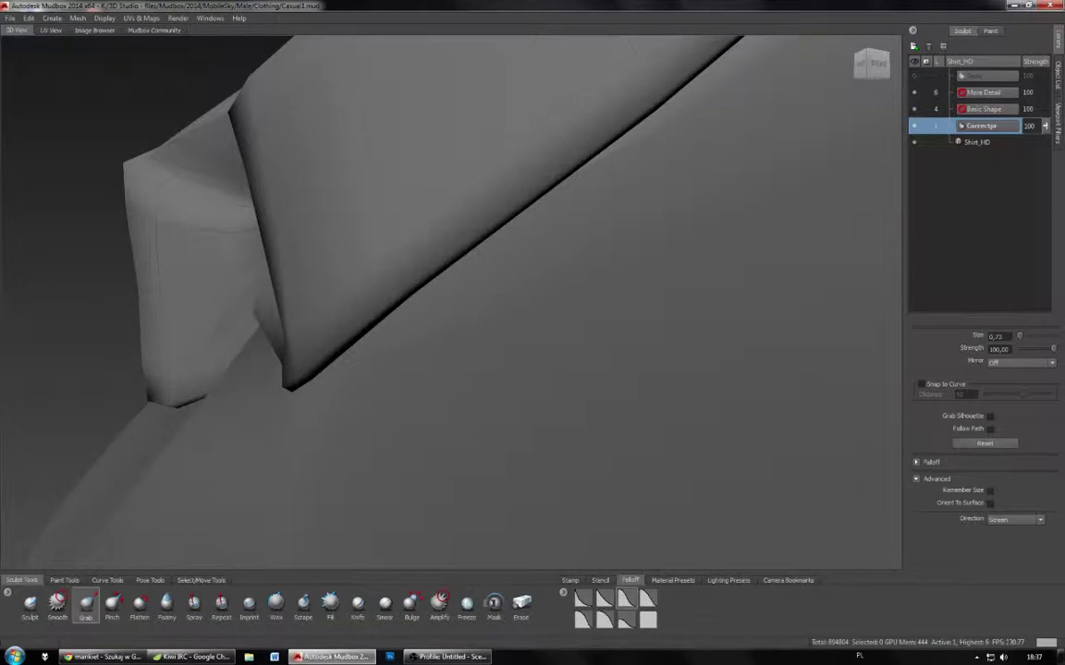
Step: Check the corrected collar at higher subdivision levels and return to level 1
alt+drag(305, 340, 496, 251)
key(Page_Up)
key(Page_Up)
key(Page_Up)
key(Page_Up)
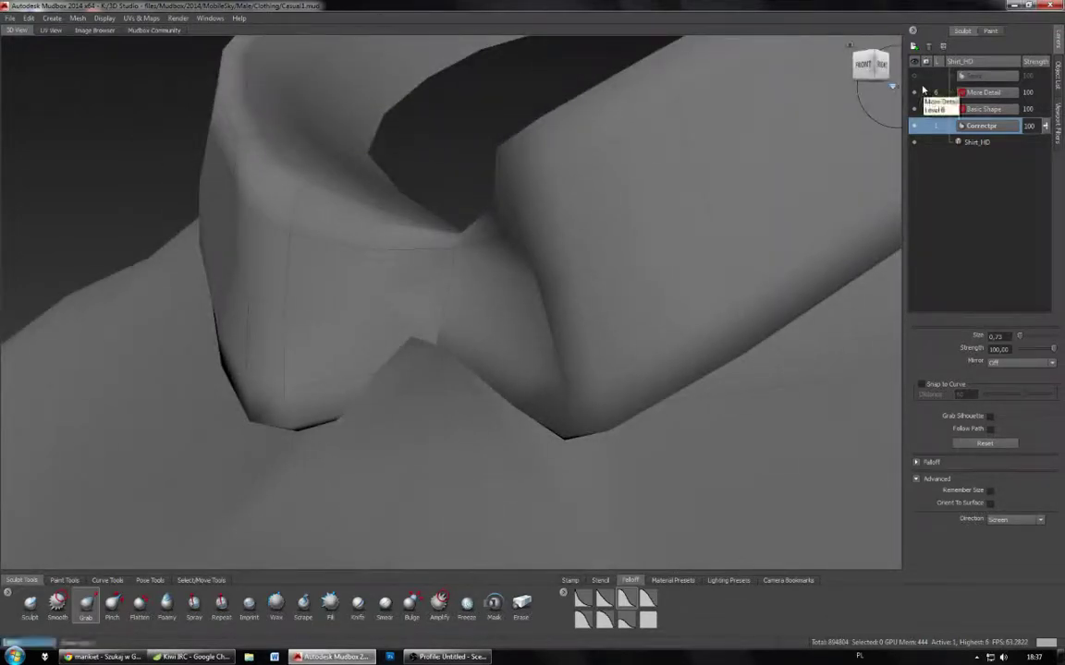
key(Page_Down)
key(Page_Down)
key(Page_Down)
key(Page_Down)
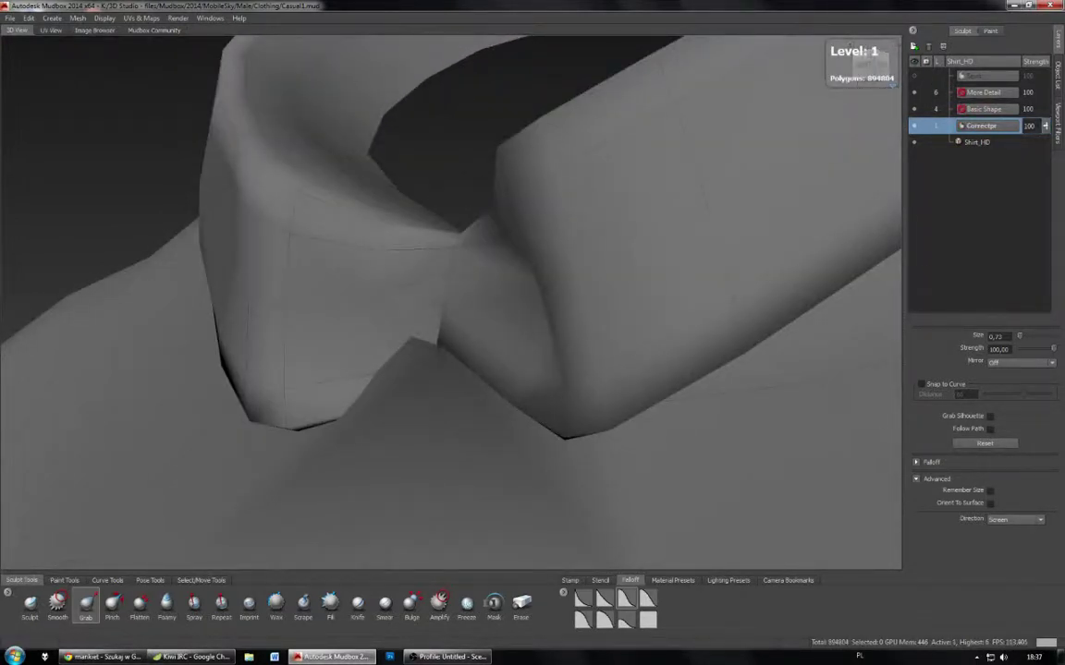
Step: Pull the underside edge of the central band from beneath the collar with the Grab brush at size 0.73, undoing the last stroke
alt+drag(790, 78, 887, 74)
alt+middle_drag(887, 74, 804, 49)
alt+drag(619, 231, 619, 76)
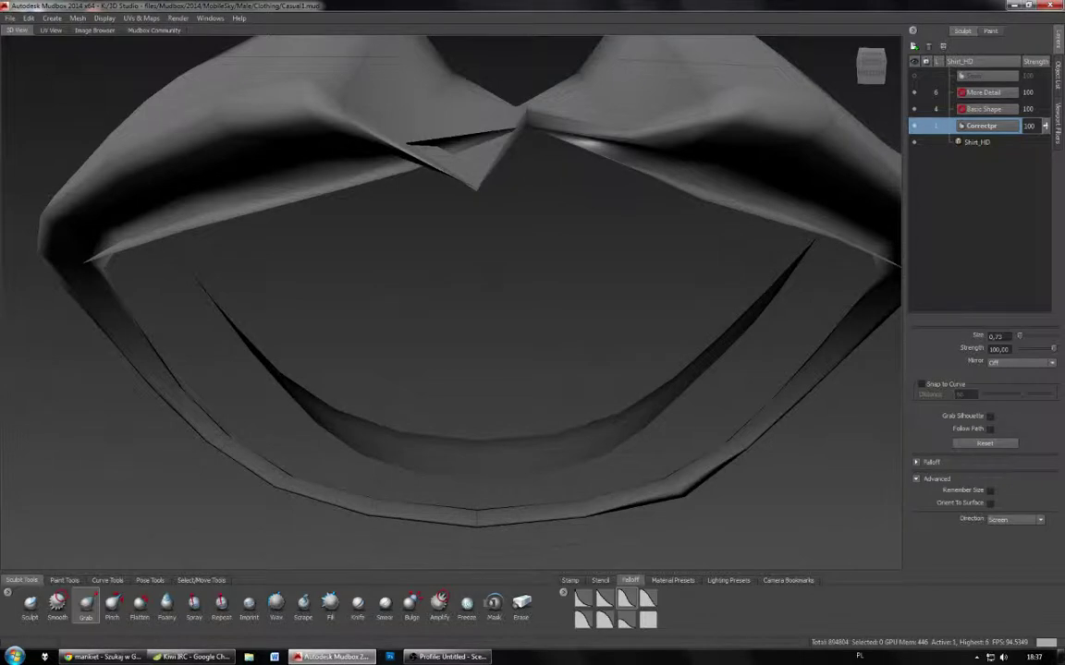
mouse_move(483, 166)
mouse_down()
mouse_move(425, 185)
mouse_move(483, 198)
mouse_move(483, 259)
mouse_move(481, 198)
mouse_up()
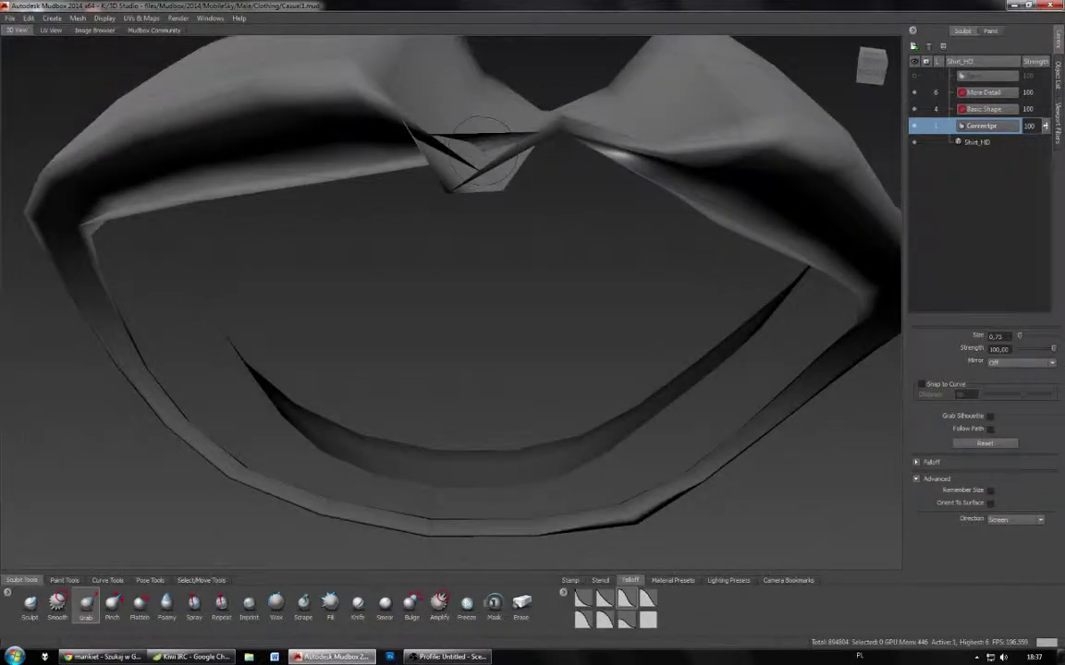
alt+drag(466, 156, 488, 184)
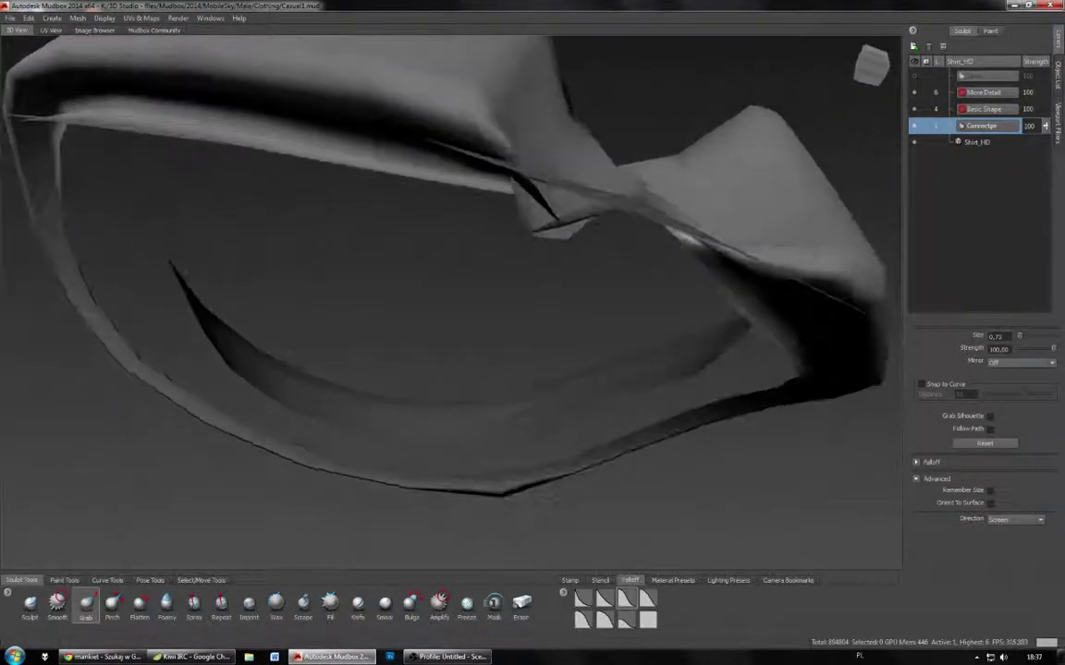
mouse_move(542, 222)
mouse_down()
mouse_move(514, 211)
mouse_move(440, 331)
mouse_move(472, 208)
mouse_move(492, 189)
mouse_move(527, 199)
mouse_move(444, 324)
mouse_move(452, 218)
mouse_move(465, 208)
mouse_move(455, 300)
mouse_move(466, 217)
mouse_move(504, 162)
mouse_move(499, 148)
mouse_move(503, 250)
mouse_move(504, 188)
mouse_up()
key(ctrl+z)
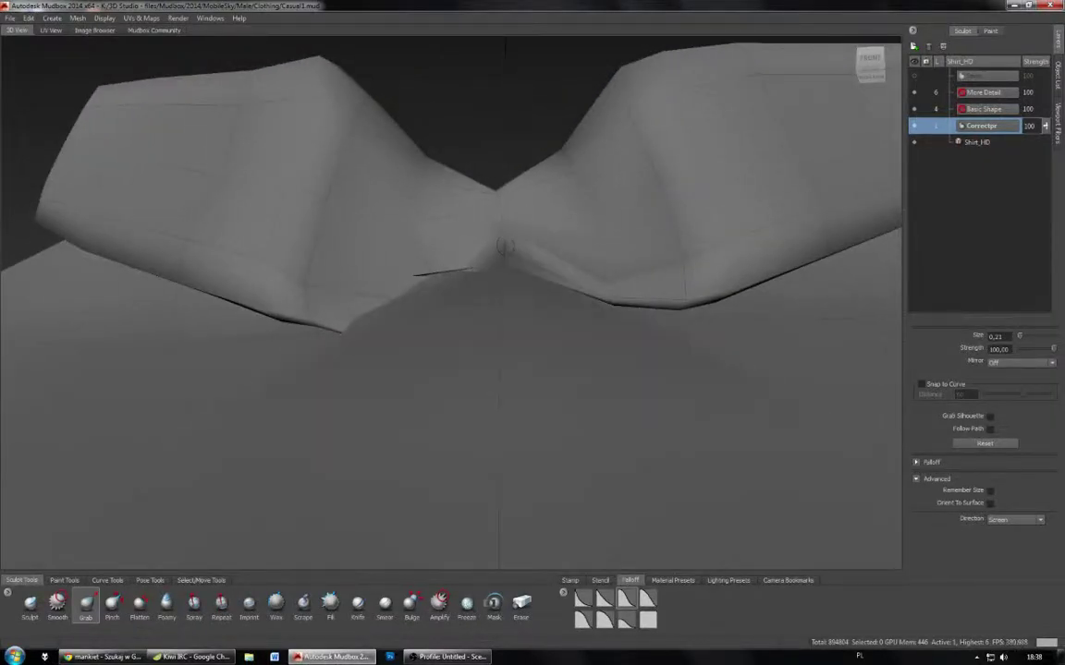
Step: Reposition the geometry along the central band's lower edge and near the collar point with a Grab brush sized about 0.22
mouse_move(505, 247)
mouse_down()
mouse_move(504, 214)
mouse_move(511, 321)
mouse_up()
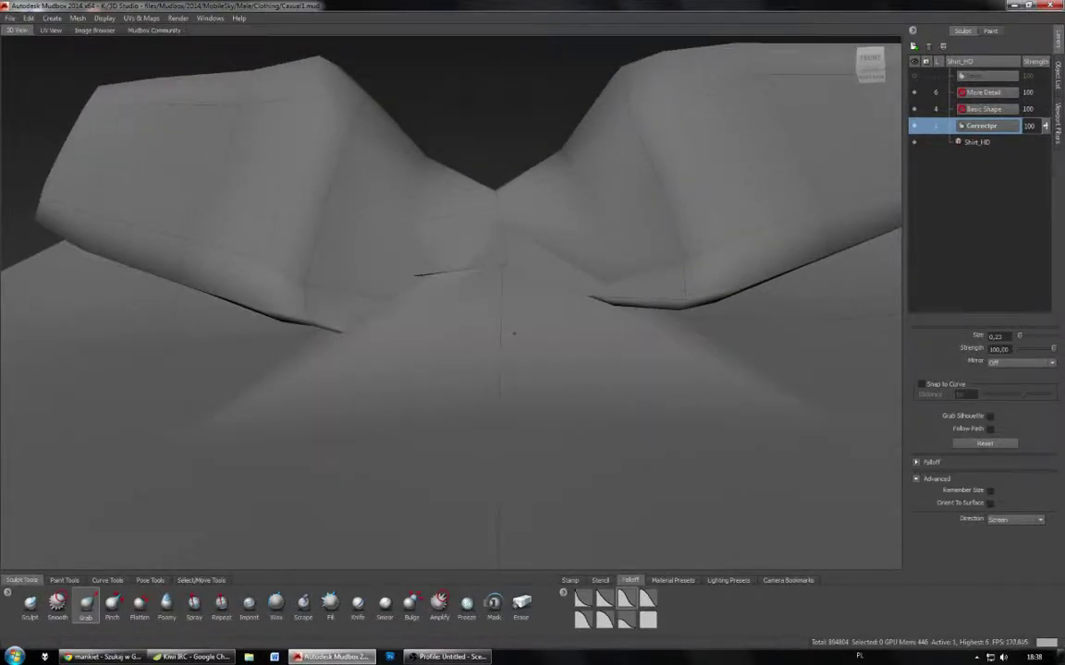
alt+drag(521, 407, 462, 429)
mouse_move(559, 381)
mouse_down()
mouse_move(559, 419)
mouse_move(647, 452)
mouse_move(620, 439)
mouse_move(628, 388)
mouse_move(669, 448)
mouse_up()
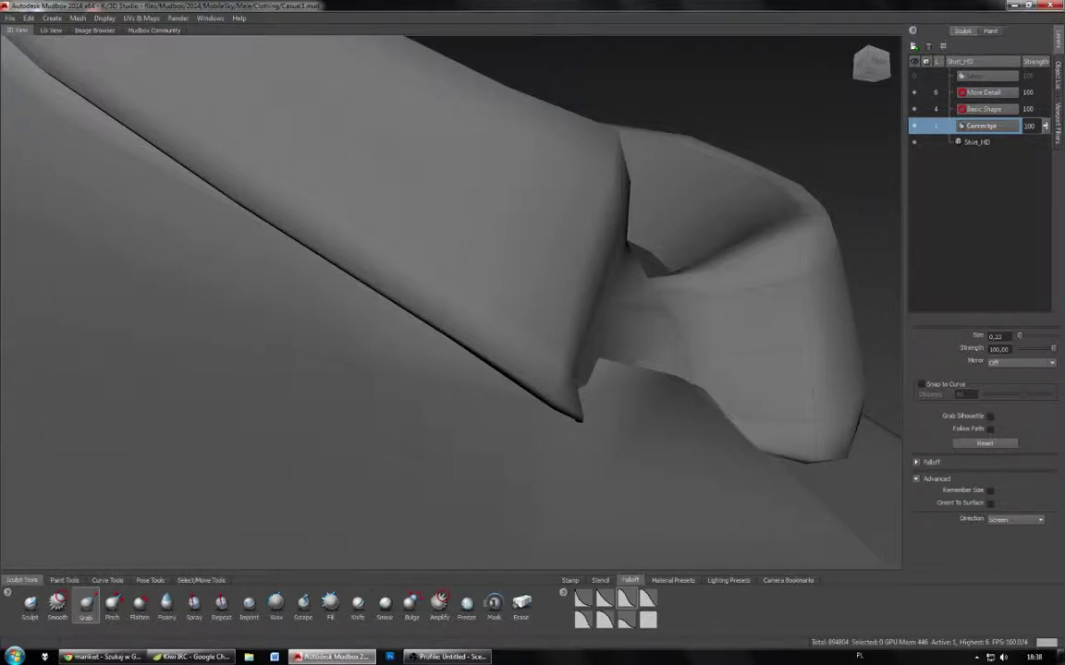
mouse_move(592, 388)
alt+mouse_down()
mouse_move(434, 370)
mouse_move(425, 430)
mouse_move(429, 324)
mouse_move(497, 192)
mouse_move(407, 192)
alt+mouse_up()
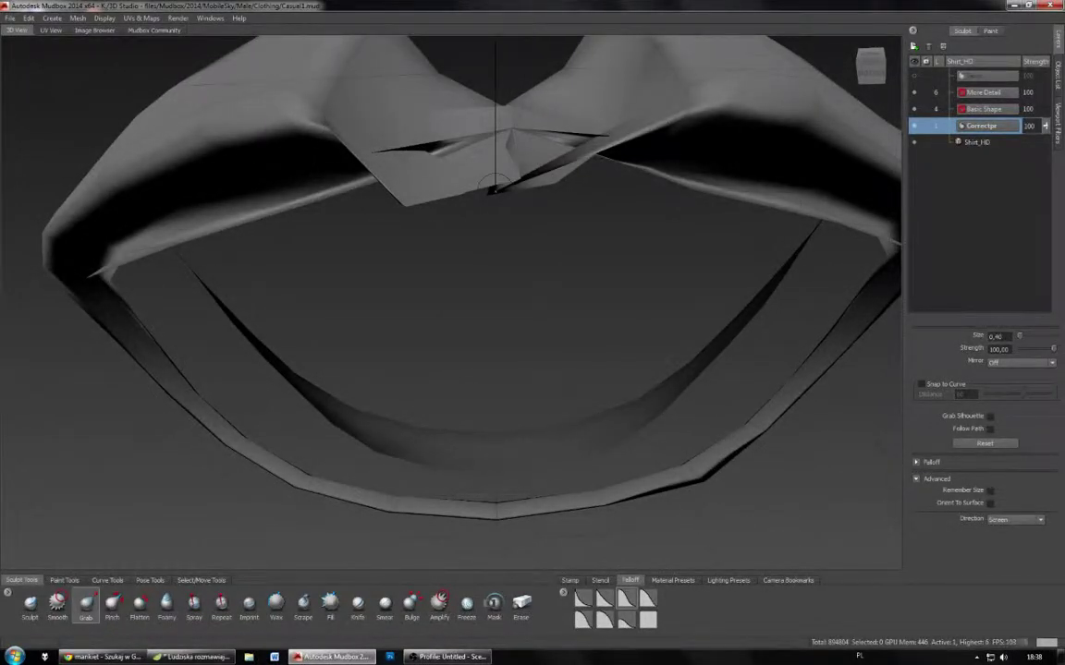
Step: Send "Thank you!" in the Kiwi IRC chat and switch back to Mudbox
click(189, 657)
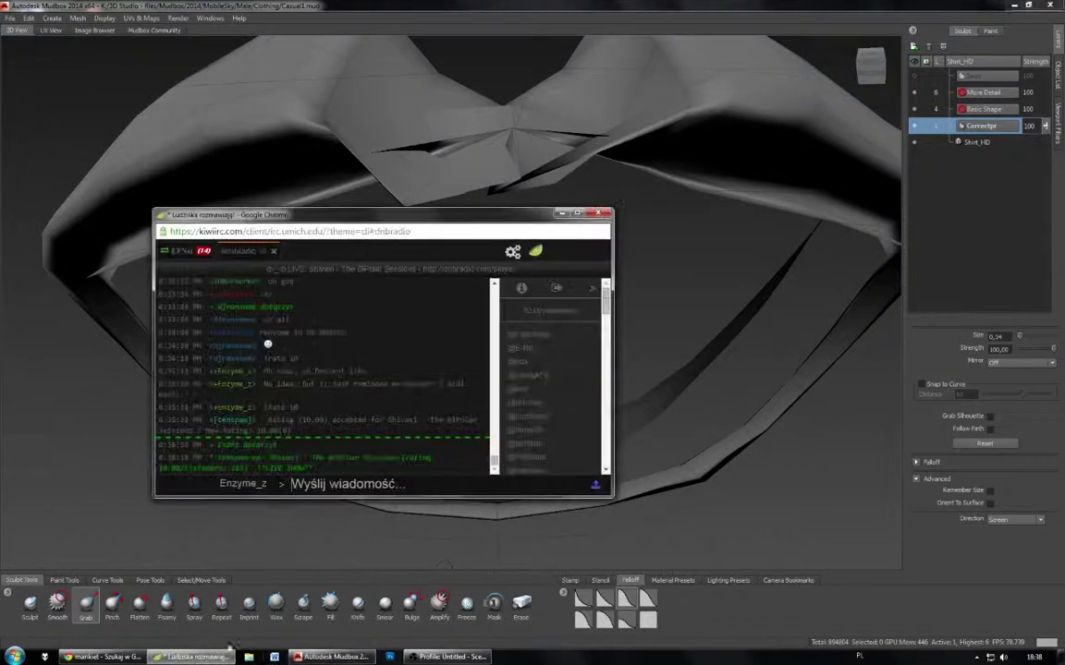
text(Tha)
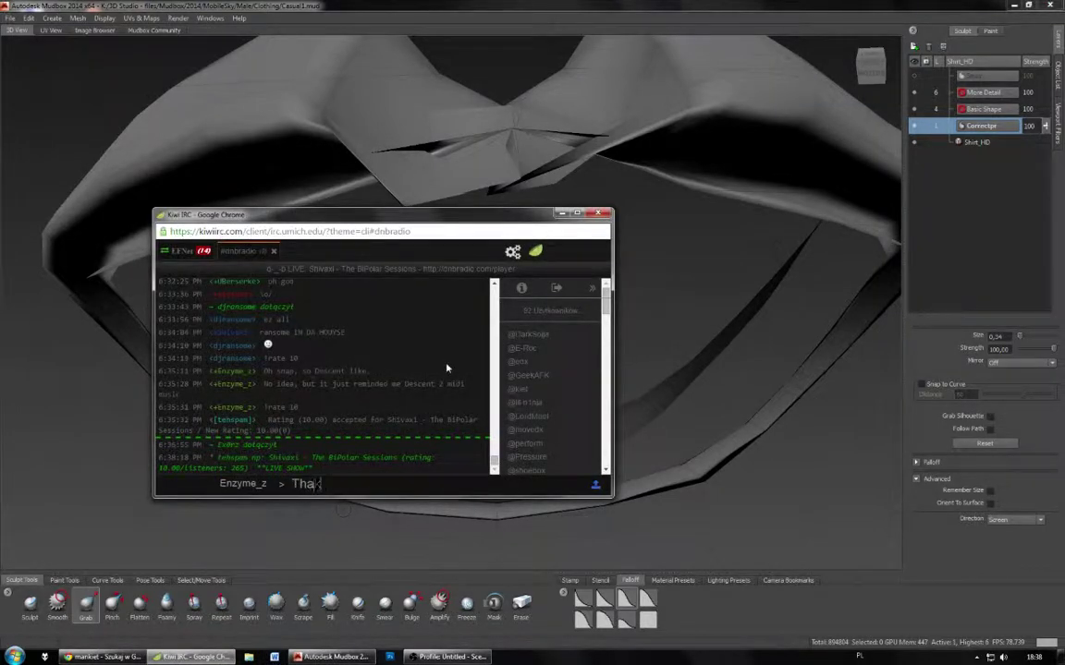
text(nk you!)
key(Return)
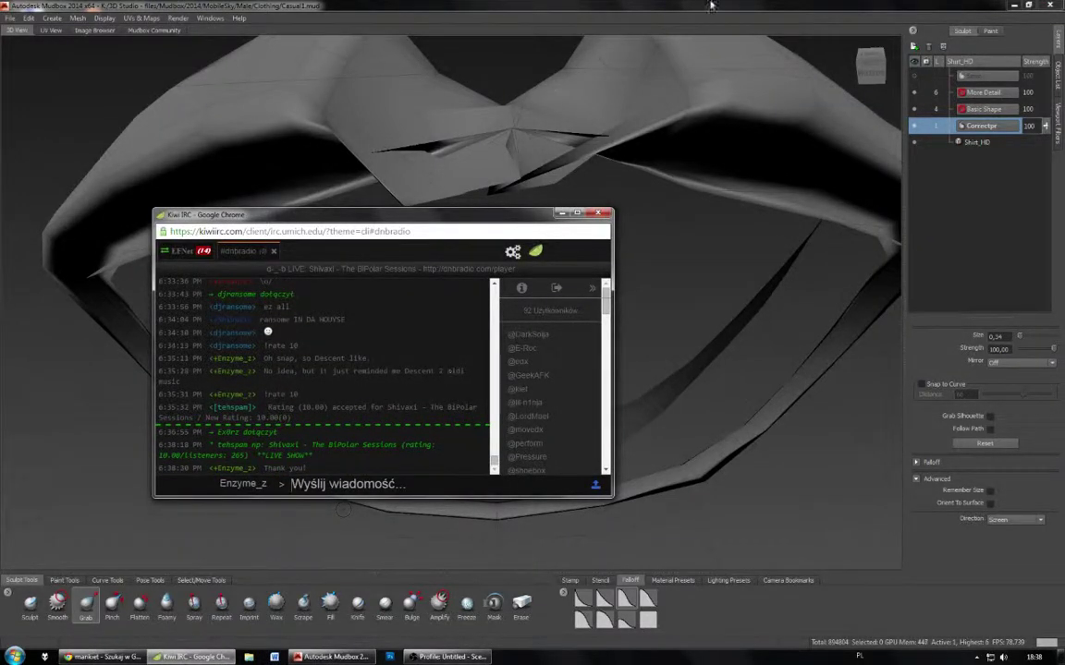
click(641, 5)
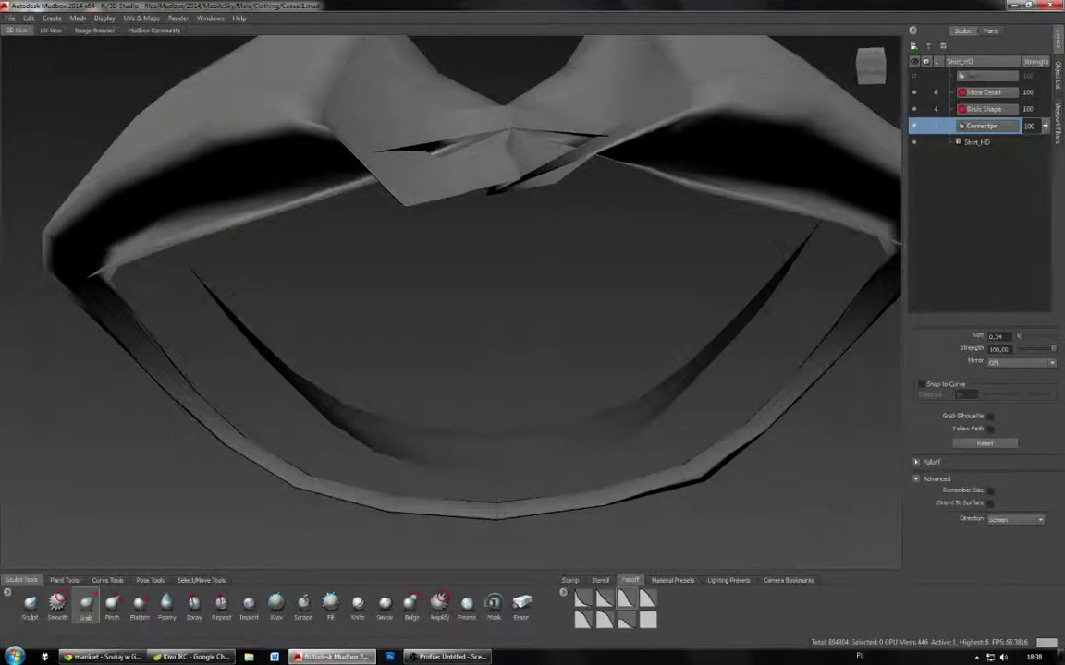
alt+drag(499, 305, 499, 323)
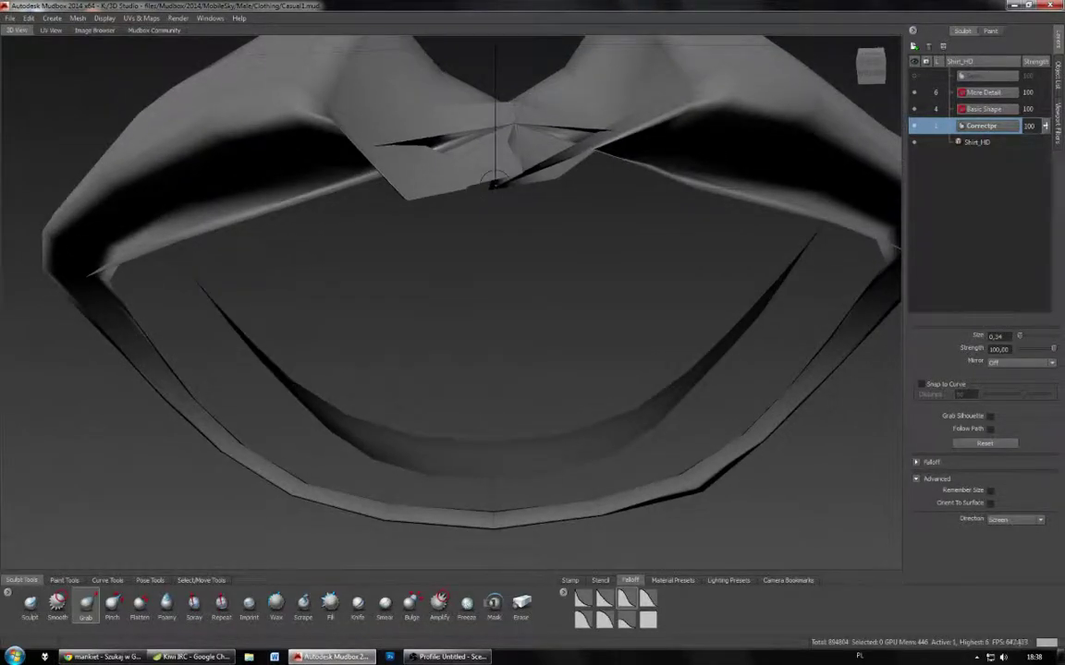
Step: Pull the stray point at the central band's lower edge sideways with a Grab brush sized about 0.23 and check the collar at level 6
mouse_move(495, 181)
mouse_down()
mouse_move(564, 177)
mouse_move(615, 191)
mouse_up()
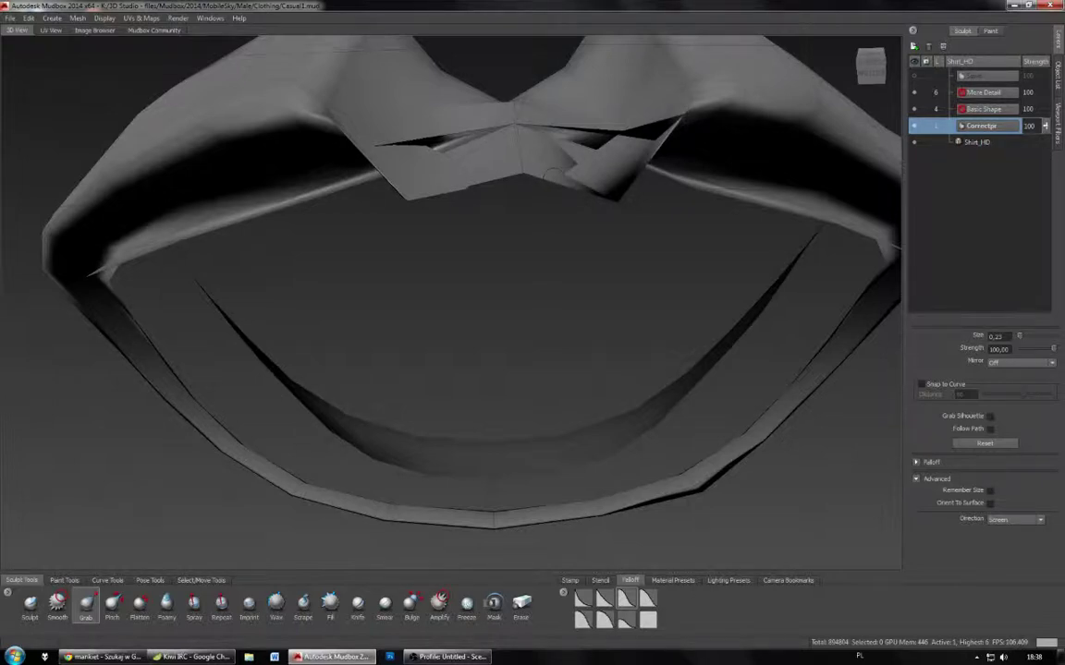
alt+drag(565, 218, 555, 284)
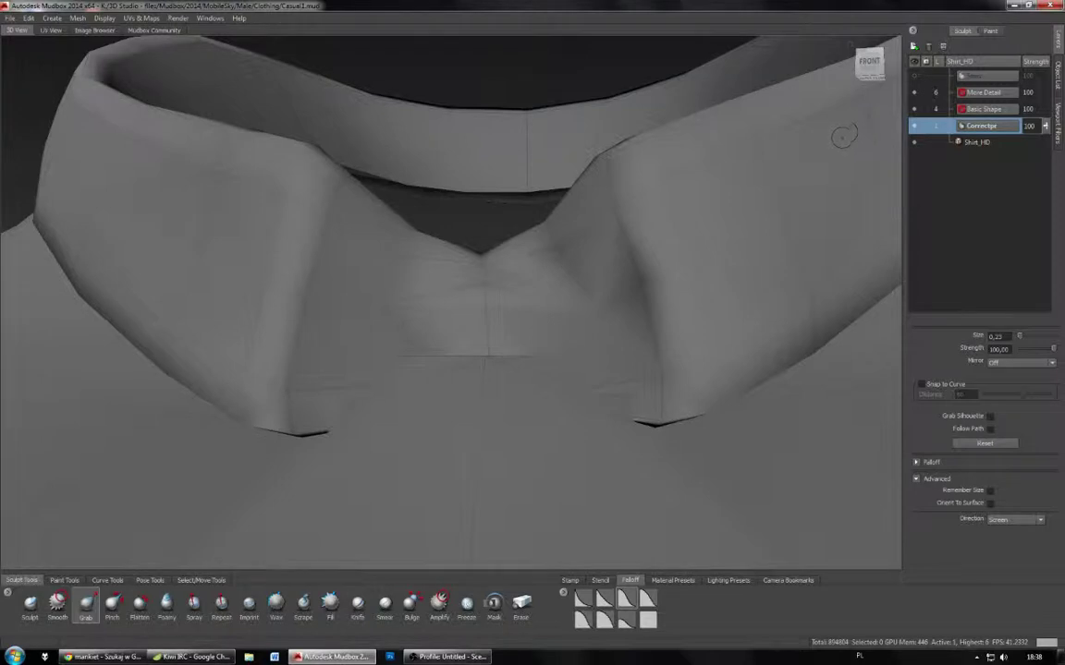
key(Page_Up)
key(Page_Up)
key(Page_Up)
key(Page_Up)
key(Page_Up)
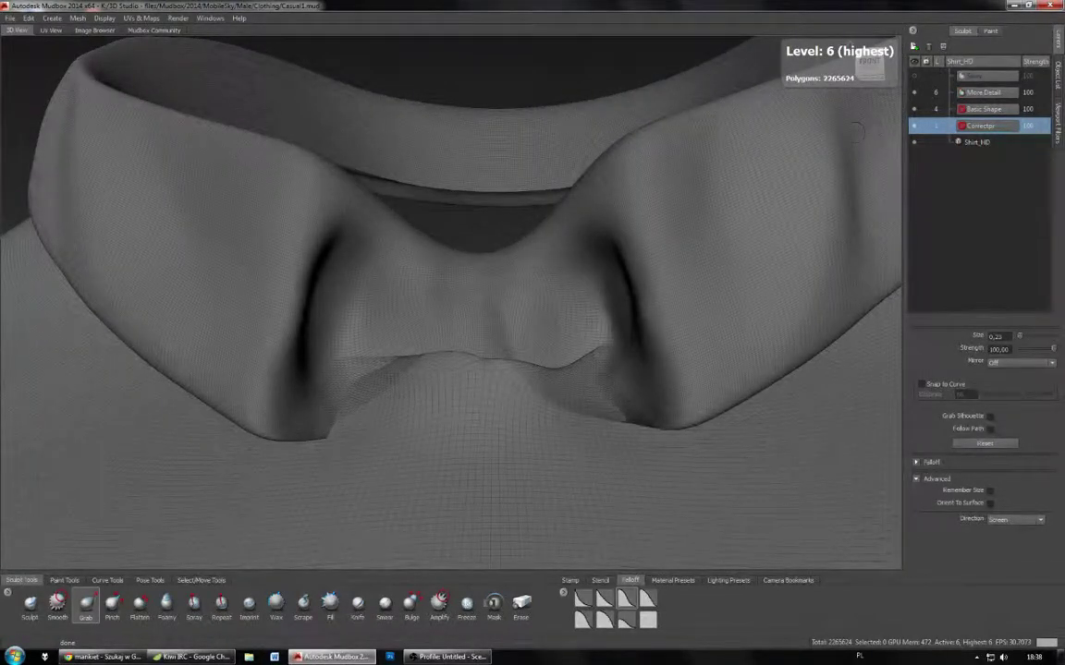
mouse_move(650, 275)
alt+mouse_down()
mouse_move(651, 342)
mouse_move(651, 292)
alt+mouse_up()
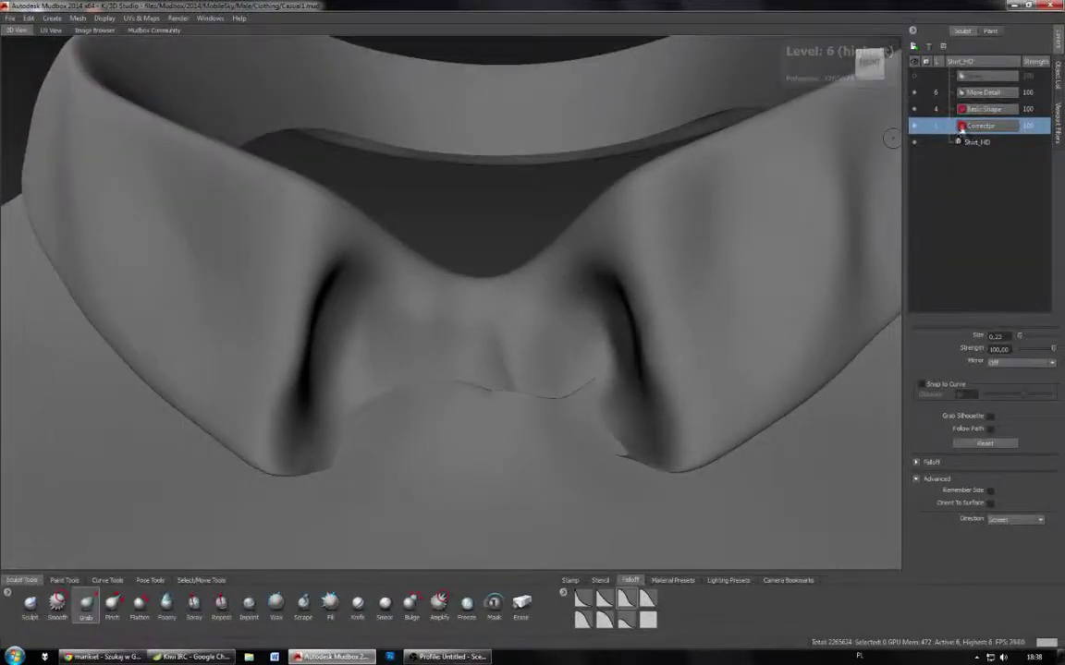
Step: Delete the Correctpr layer at subdivision level 1
click(929, 46)
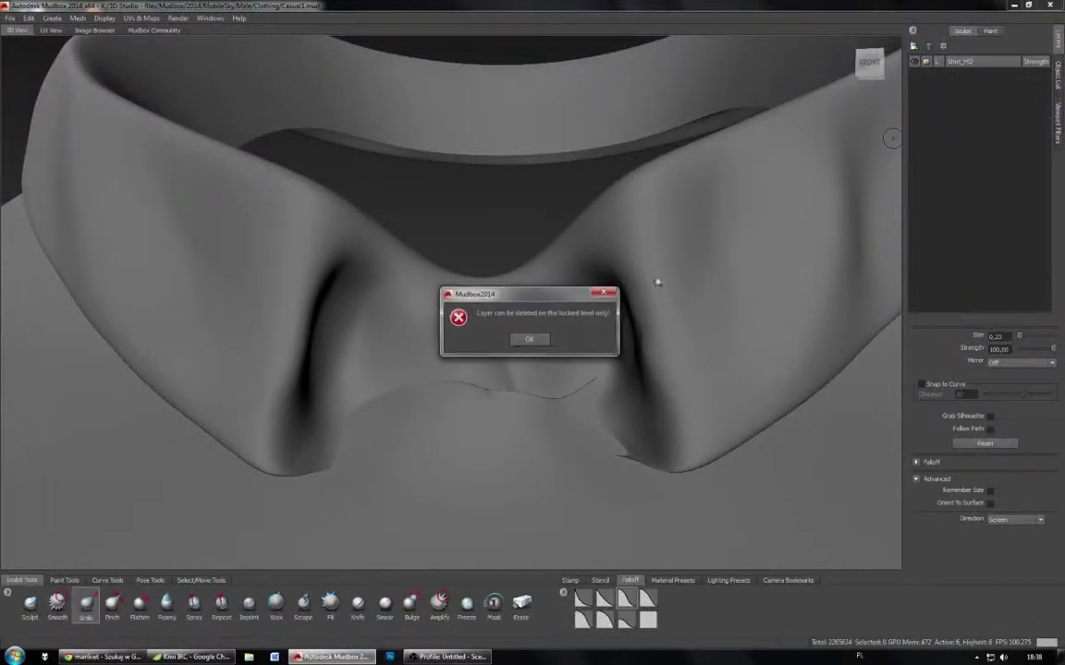
click(542, 340)
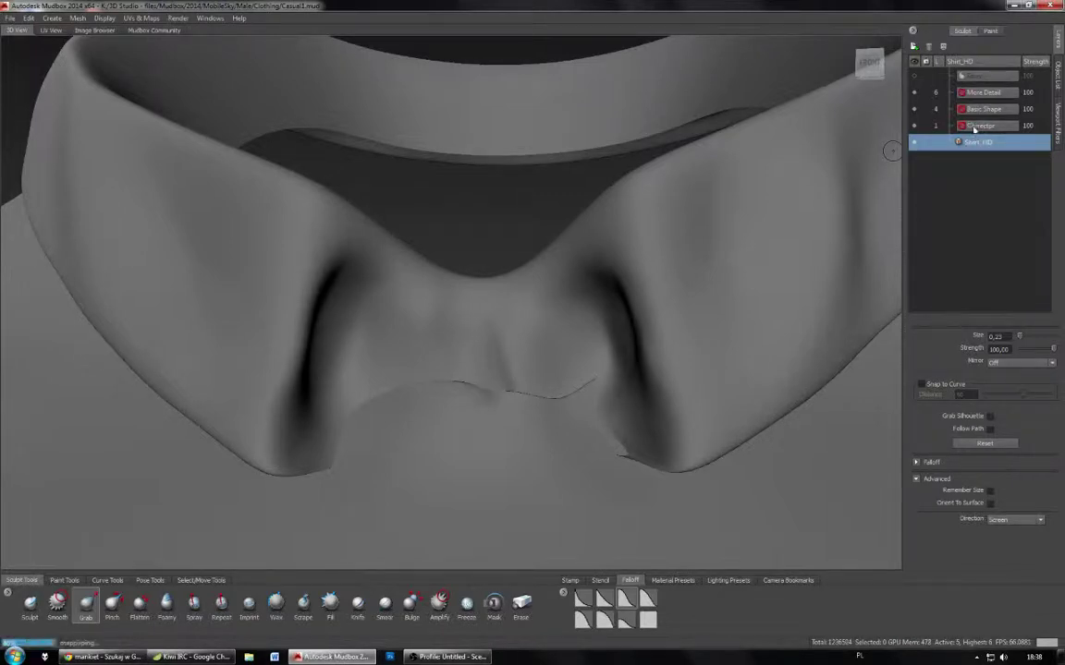
key(Page_Up)
key(Page_Down)
key(Page_Down)
key(Page_Down)
key(Page_Down)
key(Page_Down)
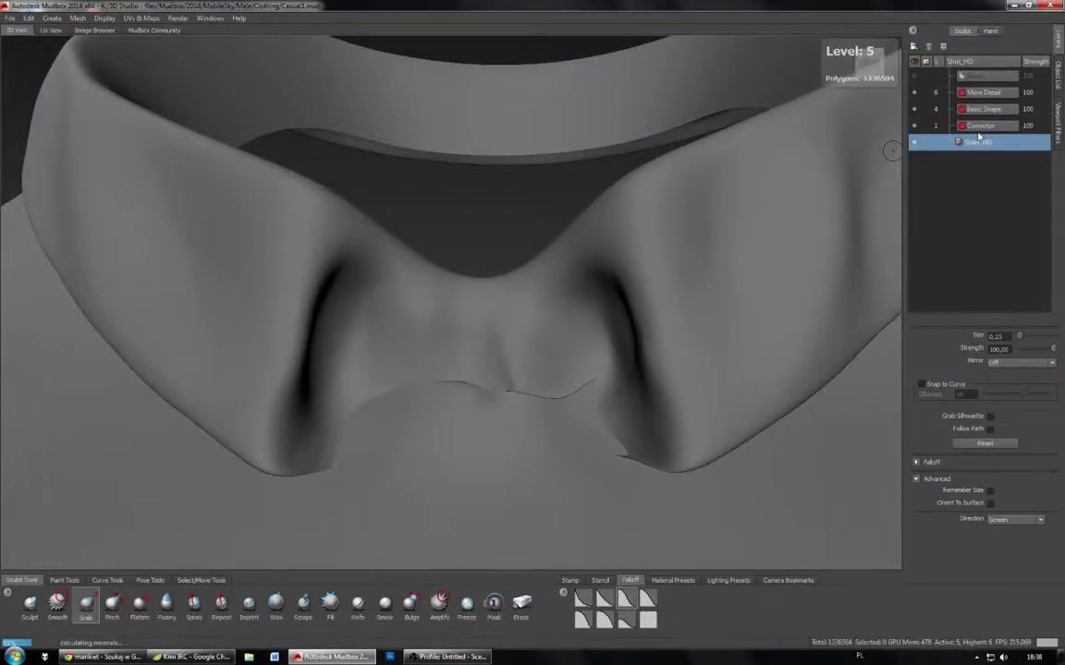
key(Page_Down)
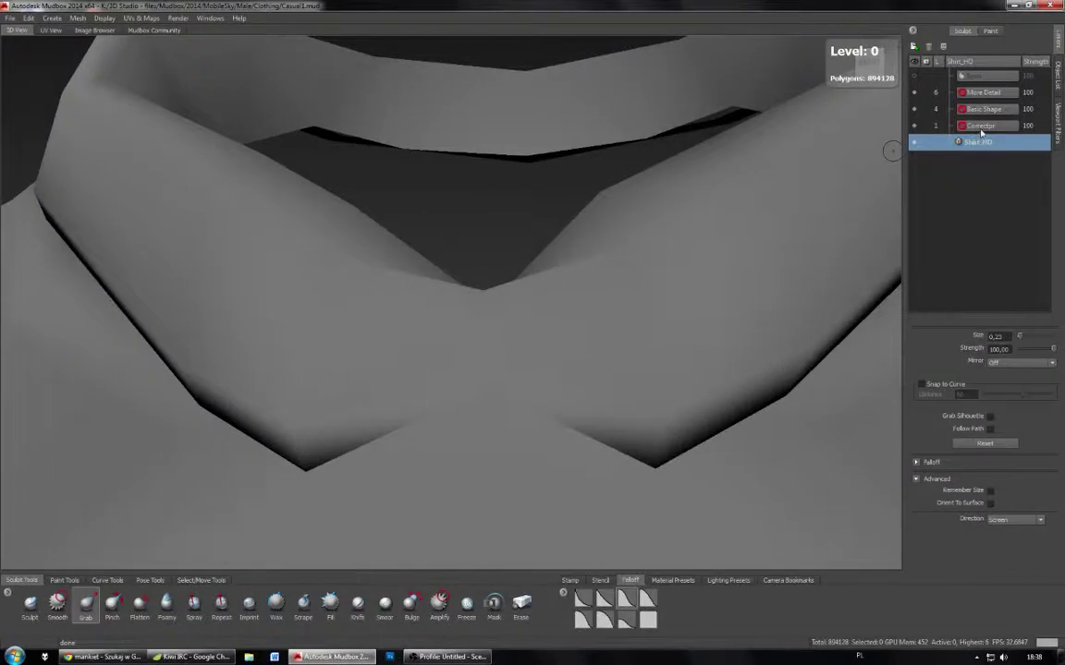
click(980, 128)
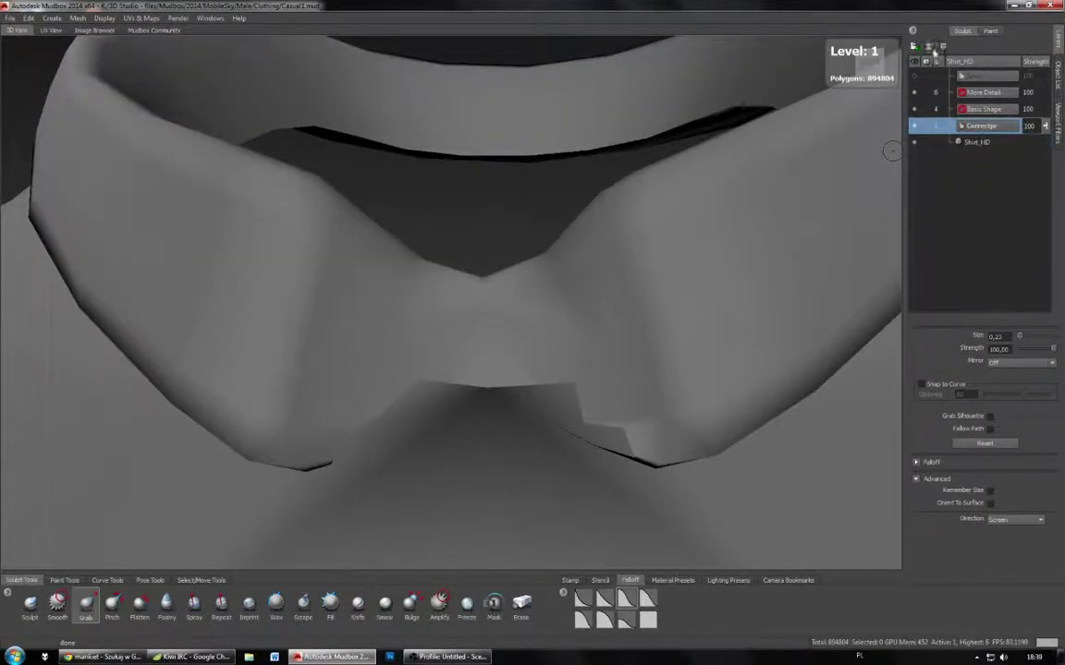
click(929, 47)
Step: Hide the topmost sculpt layer and add a new sculpt layer directly above the Shirt_HD base
click(968, 77)
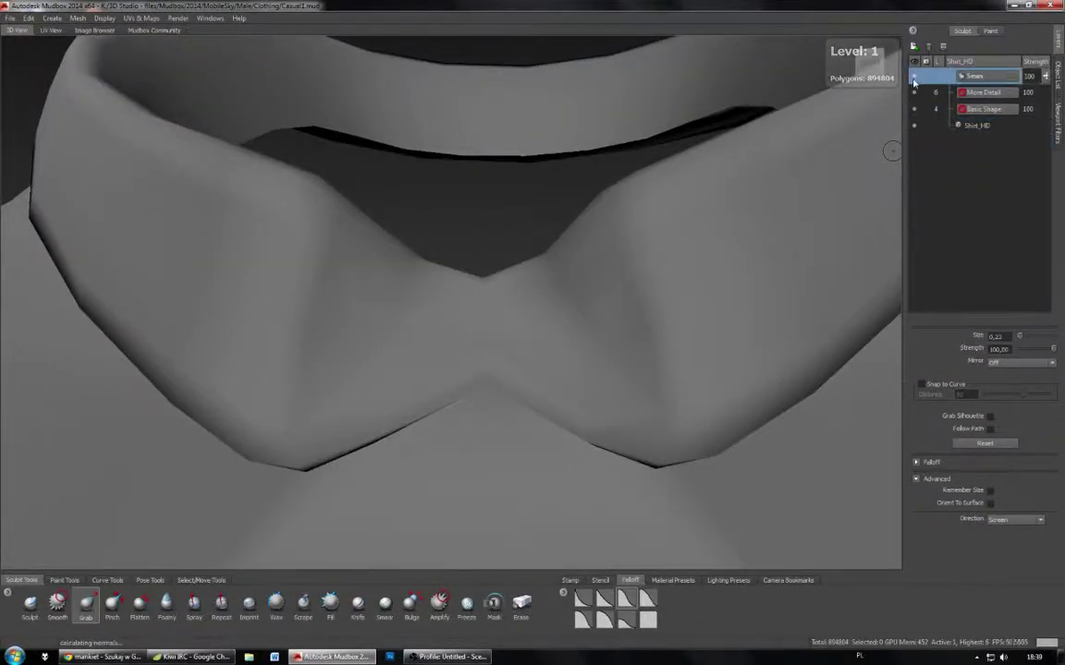
click(961, 128)
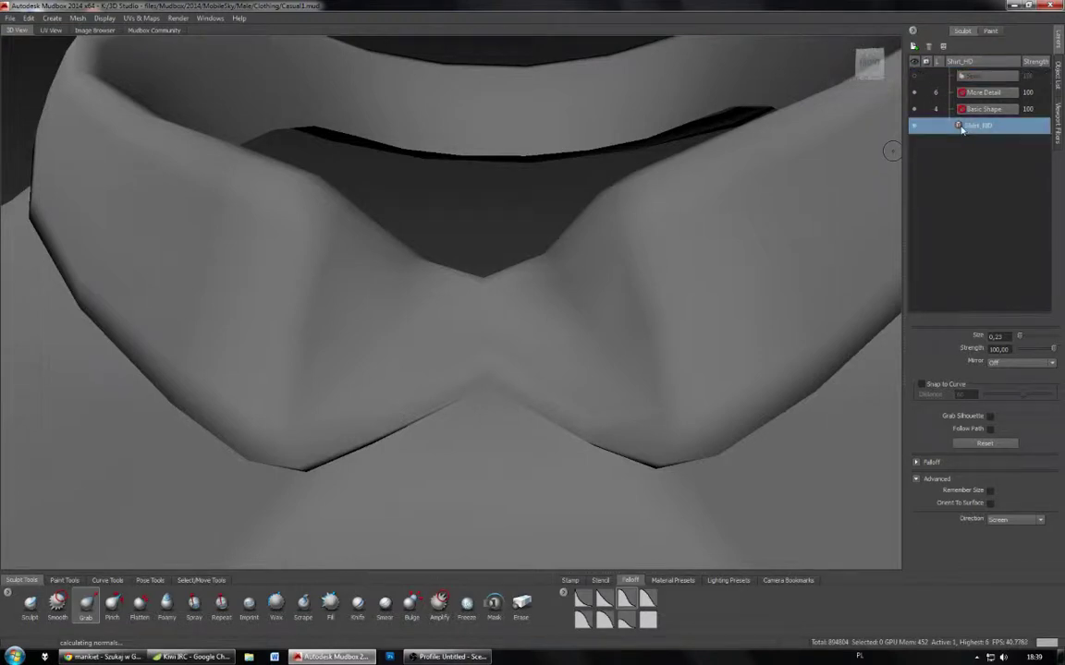
click(913, 46)
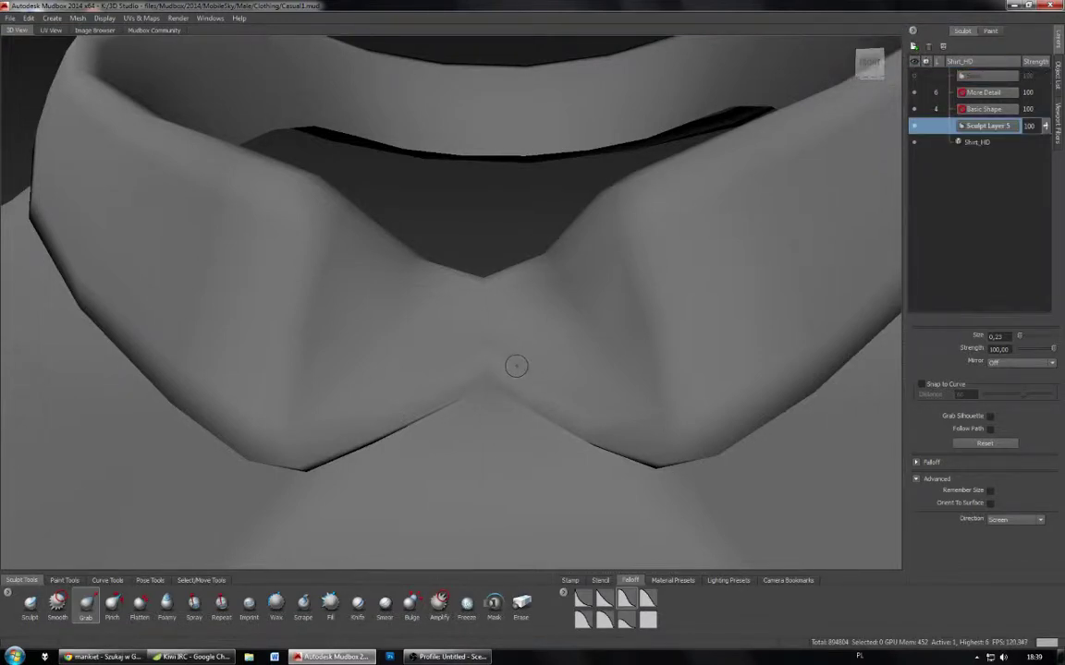
Step: Try to inflate the lower edge of the collar's central band with the Bulge brush at size 0.42
alt+drag(523, 337, 489, 410)
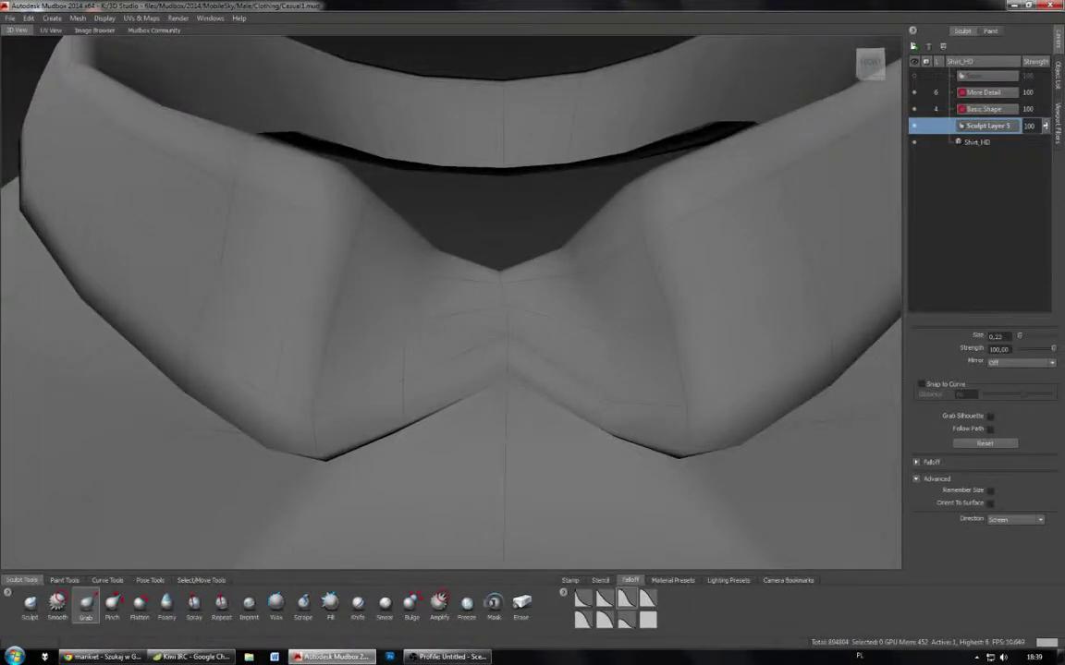
click(411, 602)
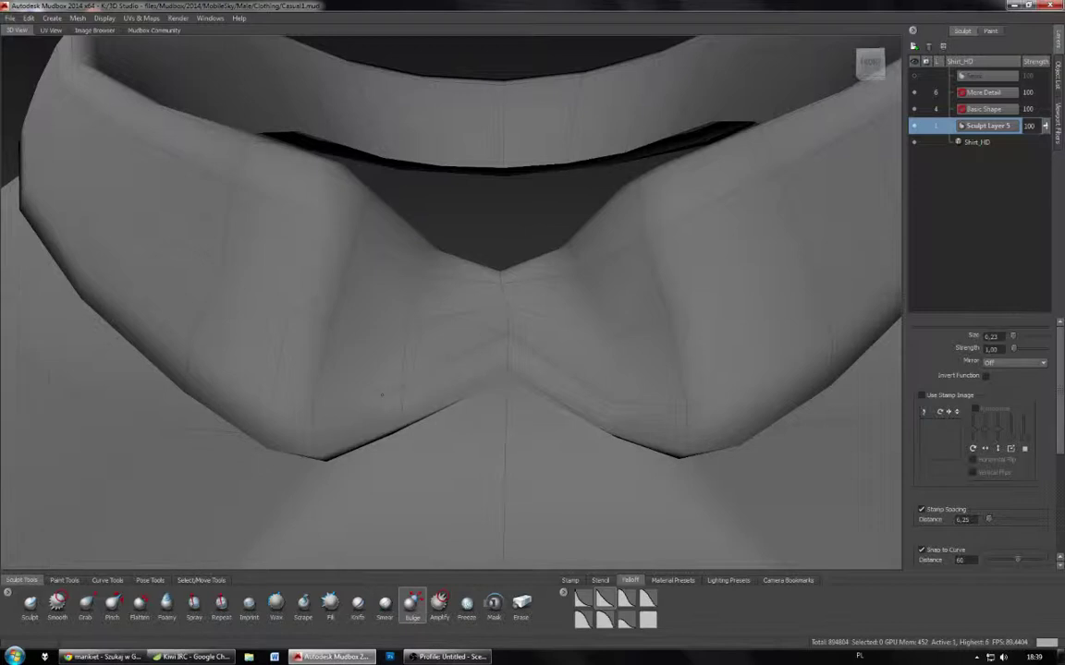
mouse_move(380, 394)
alt+mouse_down()
mouse_move(406, 425)
mouse_move(362, 470)
mouse_move(400, 446)
mouse_move(404, 377)
mouse_move(428, 353)
mouse_move(402, 378)
alt+mouse_up()
key(b)
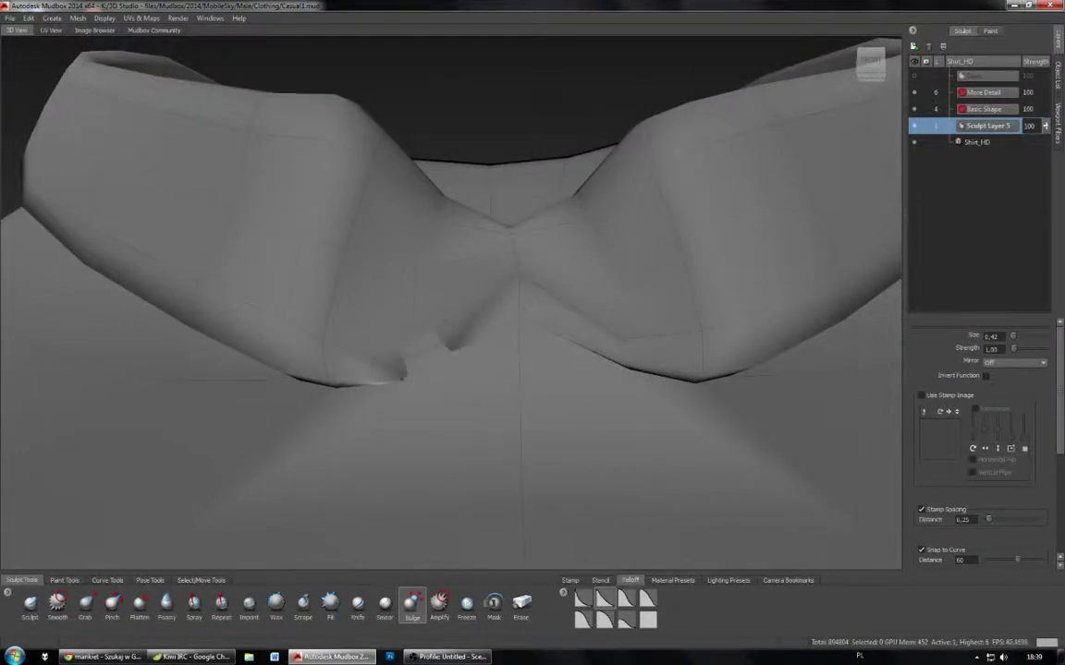
alt+drag(451, 344, 407, 388)
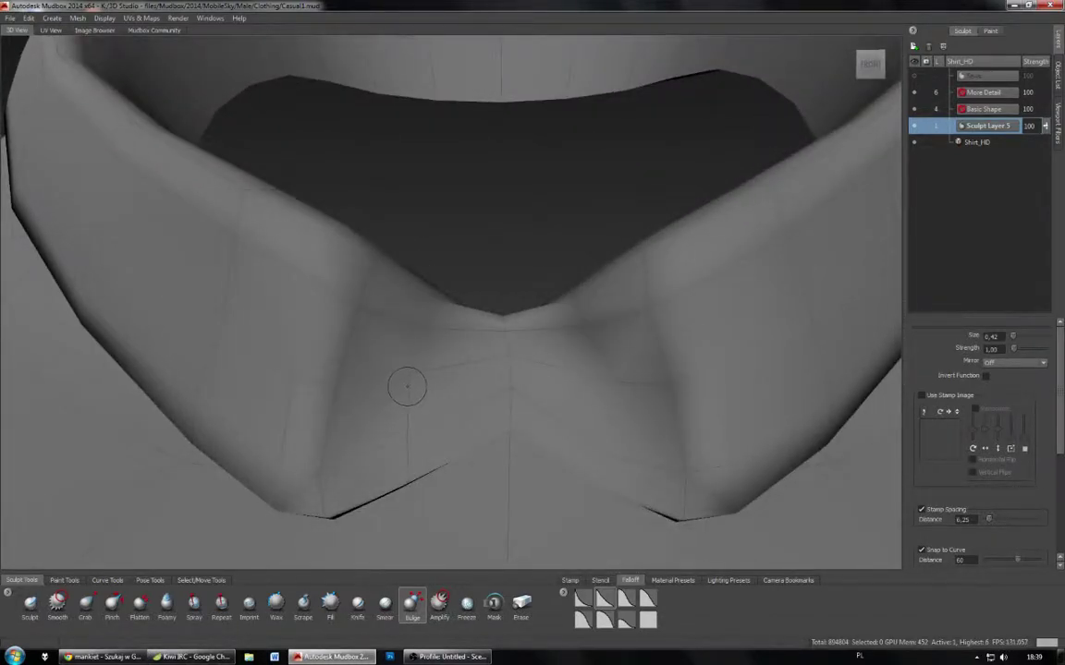
Step: Try pulling the central band's lower edge near the collar point with the Grab brush at size 0.73, using the flat constant falloff
click(86, 603)
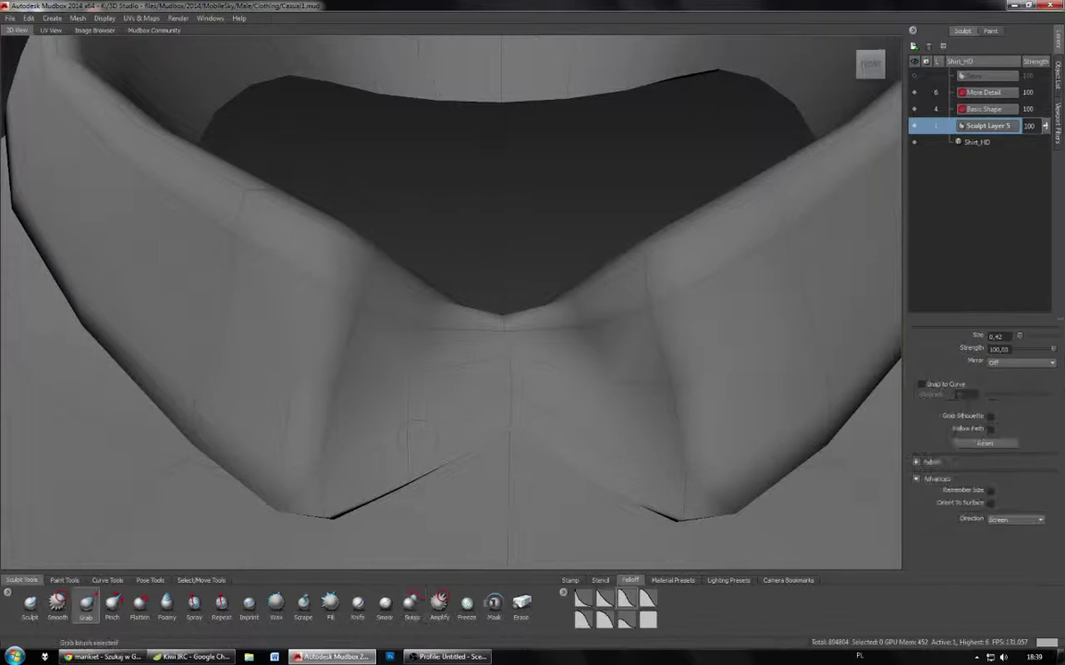
drag(419, 438, 407, 457)
alt+drag(416, 463, 218, 458)
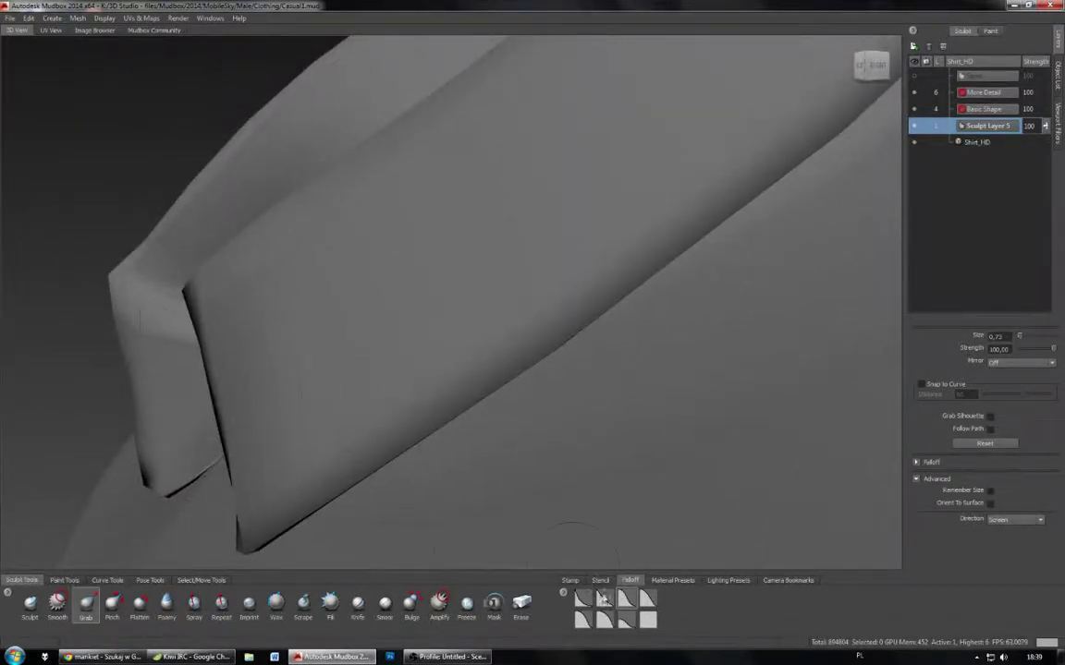
click(648, 621)
drag(193, 457, 176, 490)
alt+drag(315, 482, 594, 480)
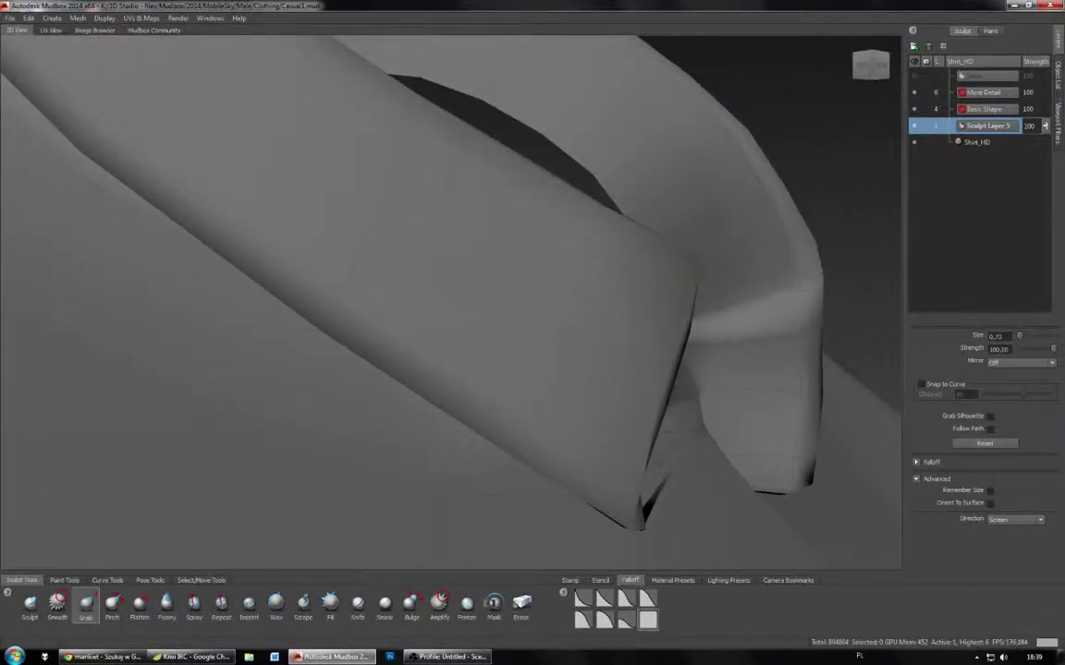
alt+drag(631, 403, 668, 400)
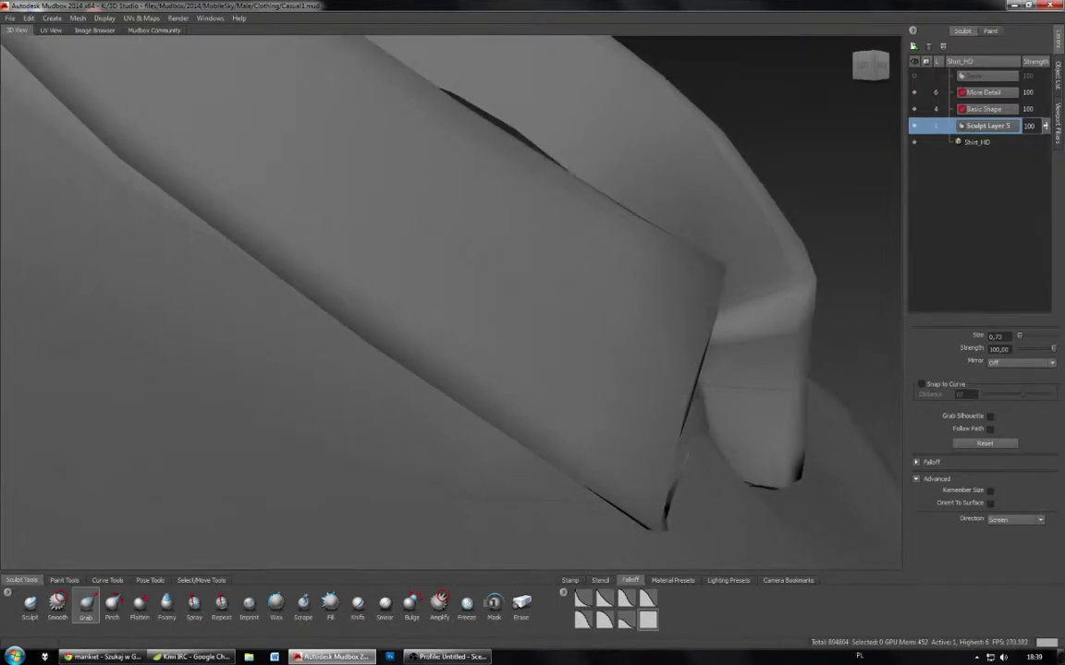
mouse_move(652, 467)
alt+mouse_down()
mouse_move(495, 485)
mouse_move(466, 197)
mouse_move(634, 190)
mouse_move(592, 249)
mouse_move(636, 396)
mouse_move(596, 431)
alt+mouse_up()
Step: Undo the Grab strokes and the creation of the new sculpt layer
key(ctrl+z)
key(ctrl+z)
key(ctrl+z)
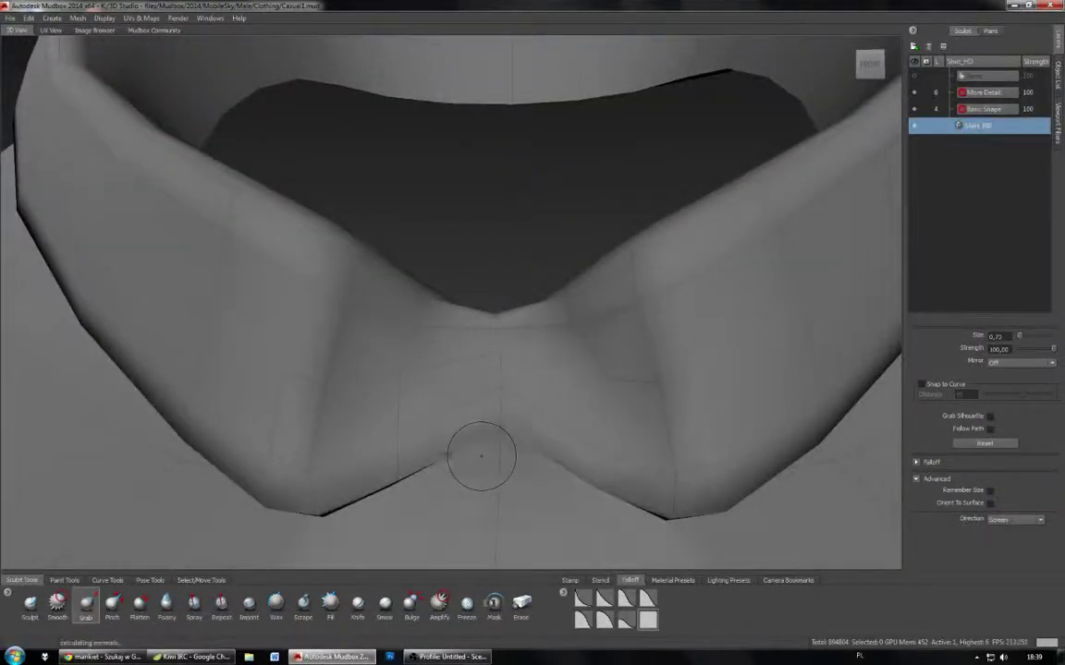
Step: Add a new sculpt layer above Shirt_HD and raise both sides of the central band's lower edge with the Grab brush at size 0.23
mouse_move(502, 466)
alt+mouse_down()
mouse_move(502, 412)
mouse_move(501, 430)
alt+mouse_up()
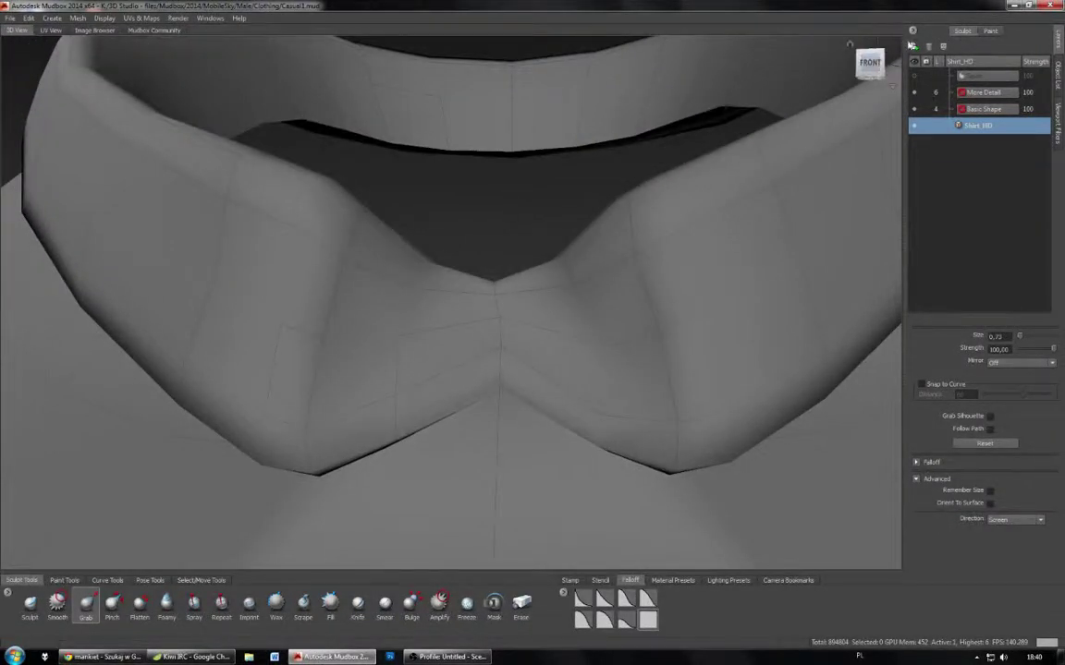
click(914, 47)
mouse_move(545, 388)
alt+mouse_down()
mouse_move(495, 408)
mouse_move(533, 406)
alt+mouse_up()
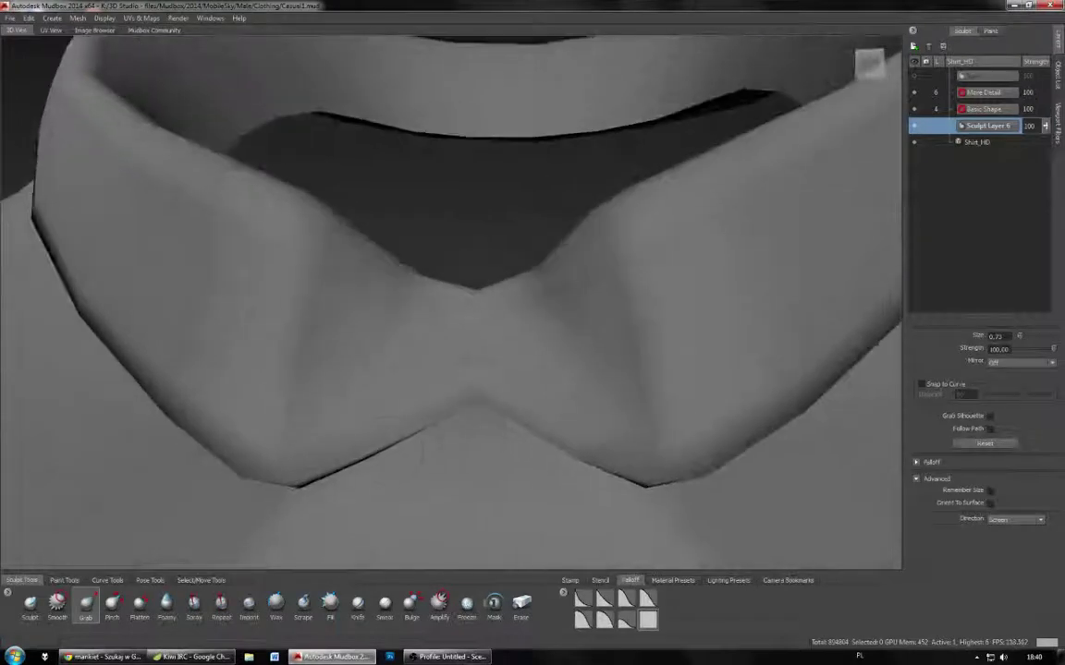
key(b)
mouse_move(370, 447)
mouse_down()
mouse_move(376, 319)
mouse_move(373, 356)
mouse_move(358, 322)
mouse_move(356, 407)
mouse_move(374, 416)
mouse_move(518, 402)
mouse_move(370, 379)
mouse_up()
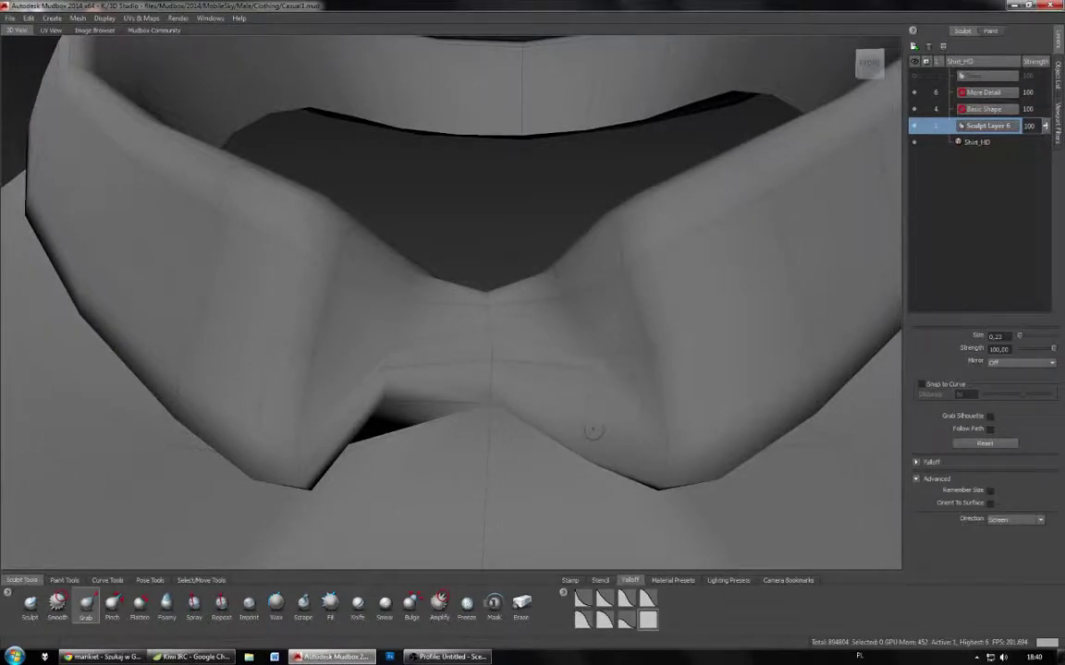
drag(594, 464, 590, 377)
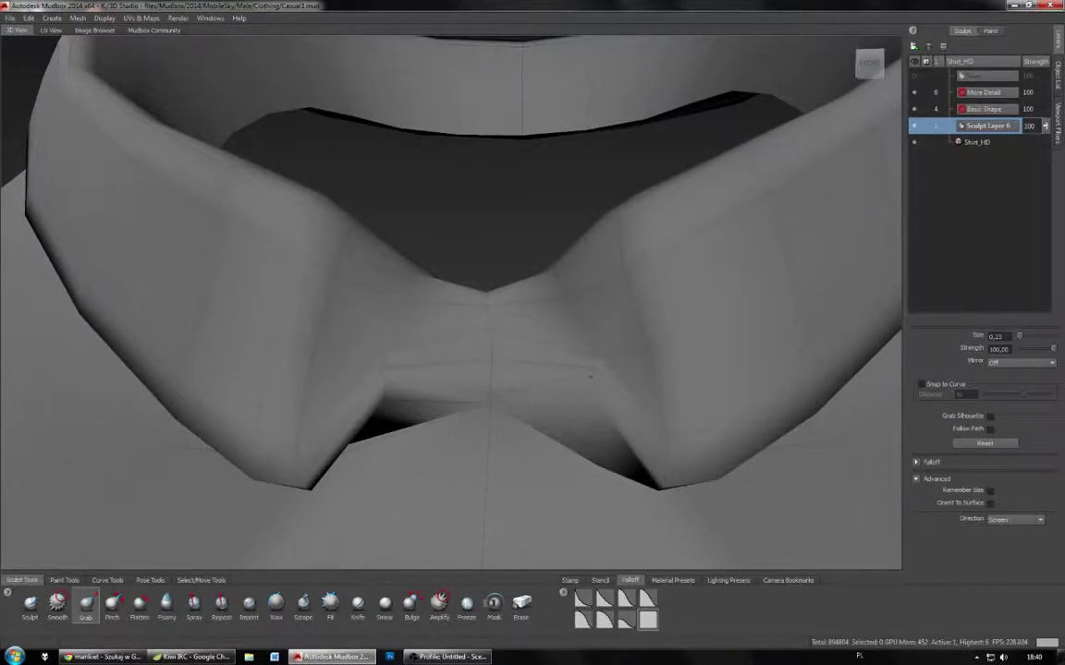
drag(573, 429, 555, 393)
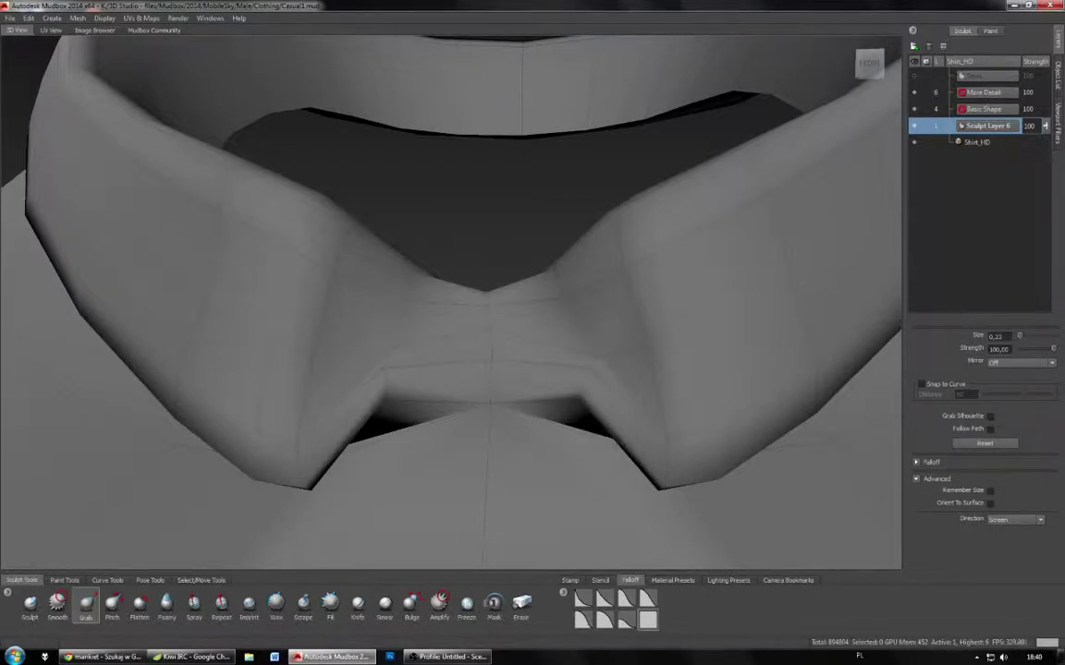
mouse_move(443, 358)
mouse_down()
mouse_move(402, 379)
mouse_move(434, 212)
mouse_move(434, 295)
mouse_move(509, 352)
mouse_up()
Step: Examine the reshaped central band at higher subdivision levels and return to level 1
alt+drag(785, 176, 744, 208)
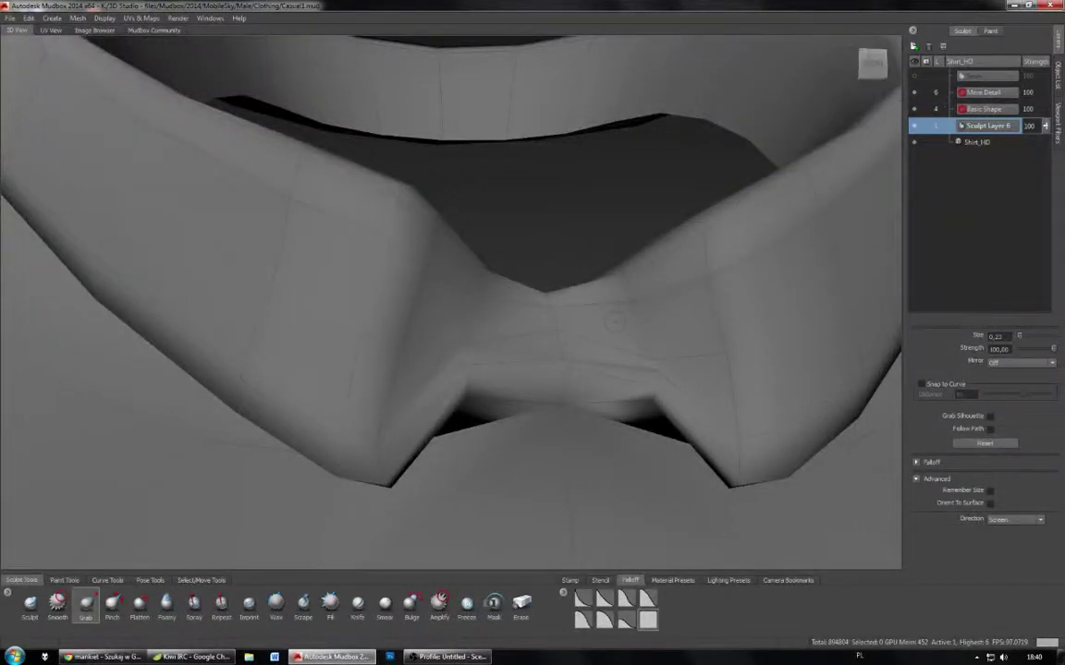
key(Page_Up)
key(Page_Up)
key(Page_Up)
key(Page_Up)
key(Page_Up)
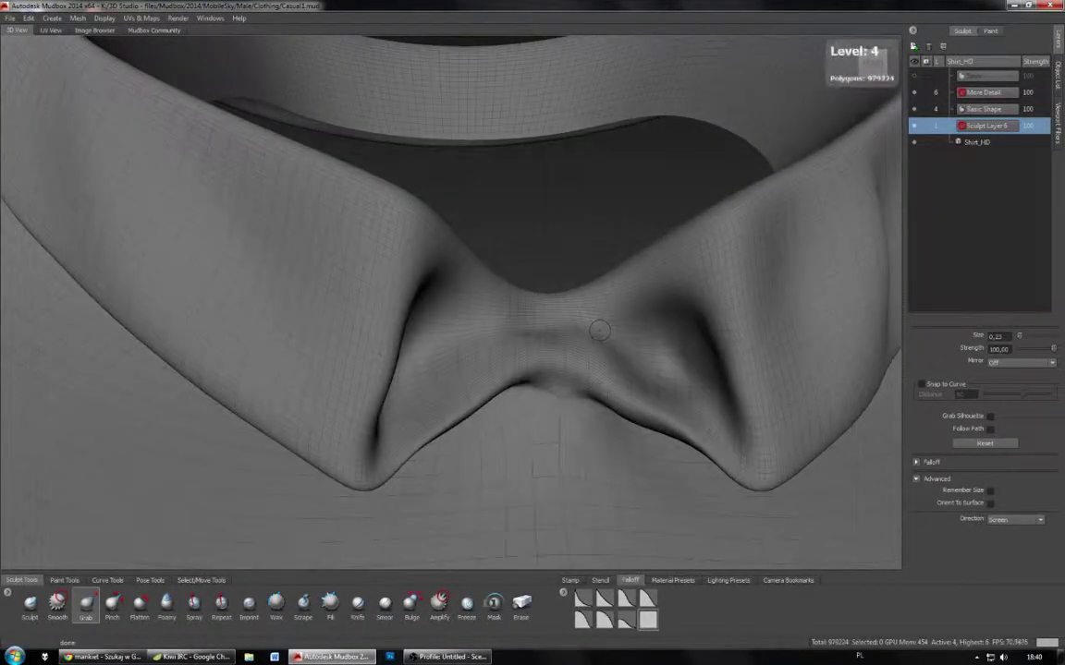
key(Page_Down)
key(Page_Down)
key(Page_Down)
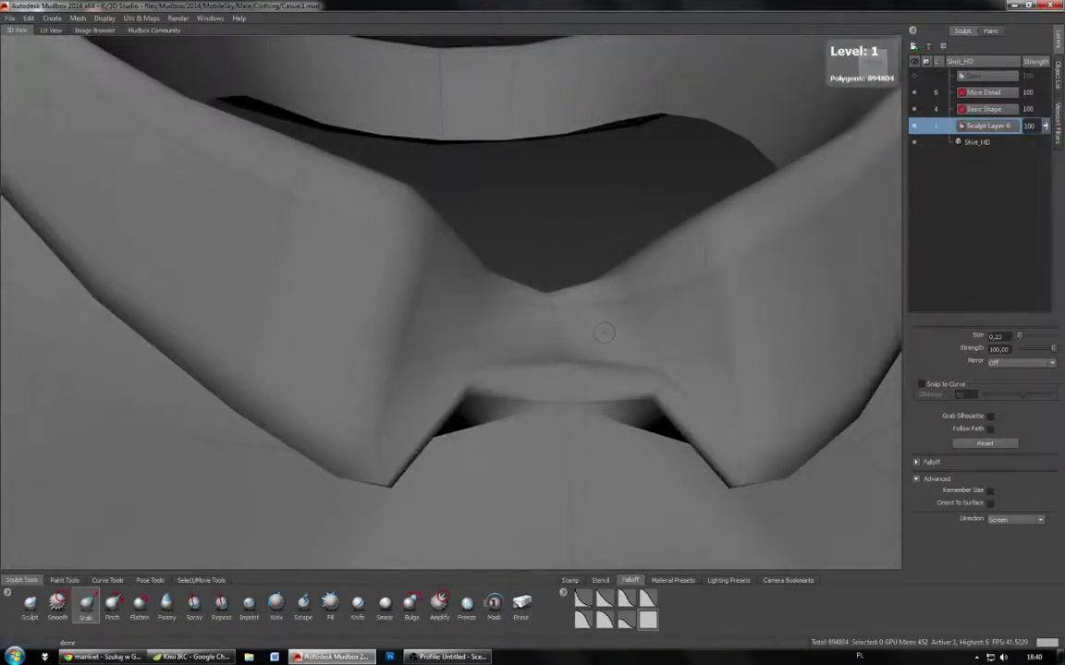
Step: Nudge one raised corner of the central band's lower edge with the Grab brush at size 0.23, checking the collar from several angles
alt+drag(462, 305, 619, 333)
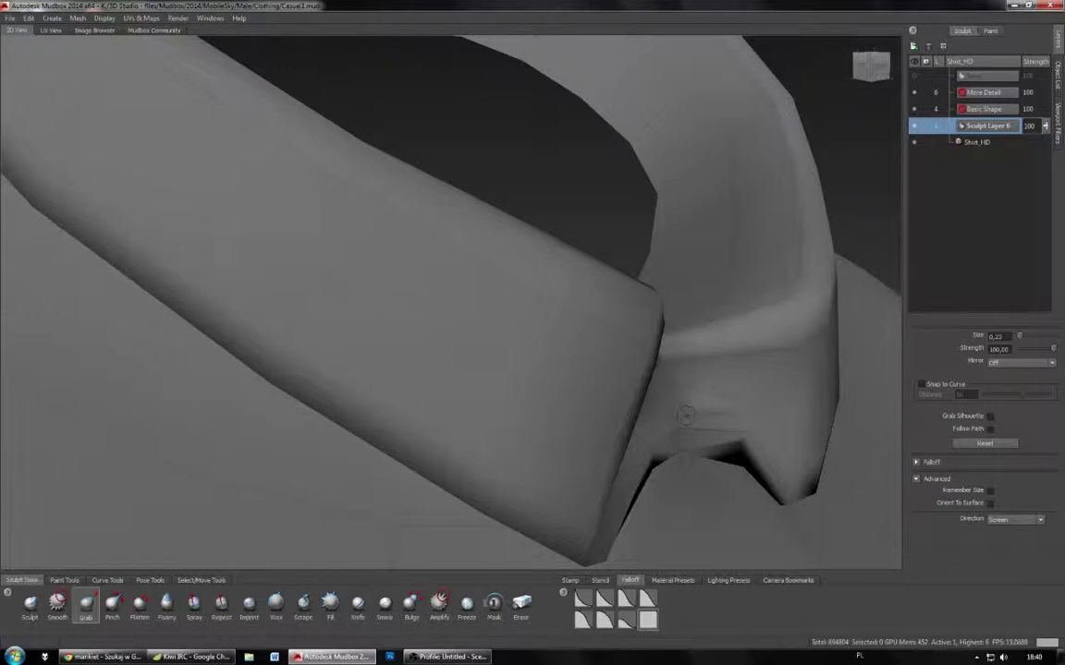
mouse_move(611, 389)
alt+mouse_down()
mouse_move(578, 365)
mouse_move(527, 268)
mouse_move(507, 199)
alt+mouse_up()
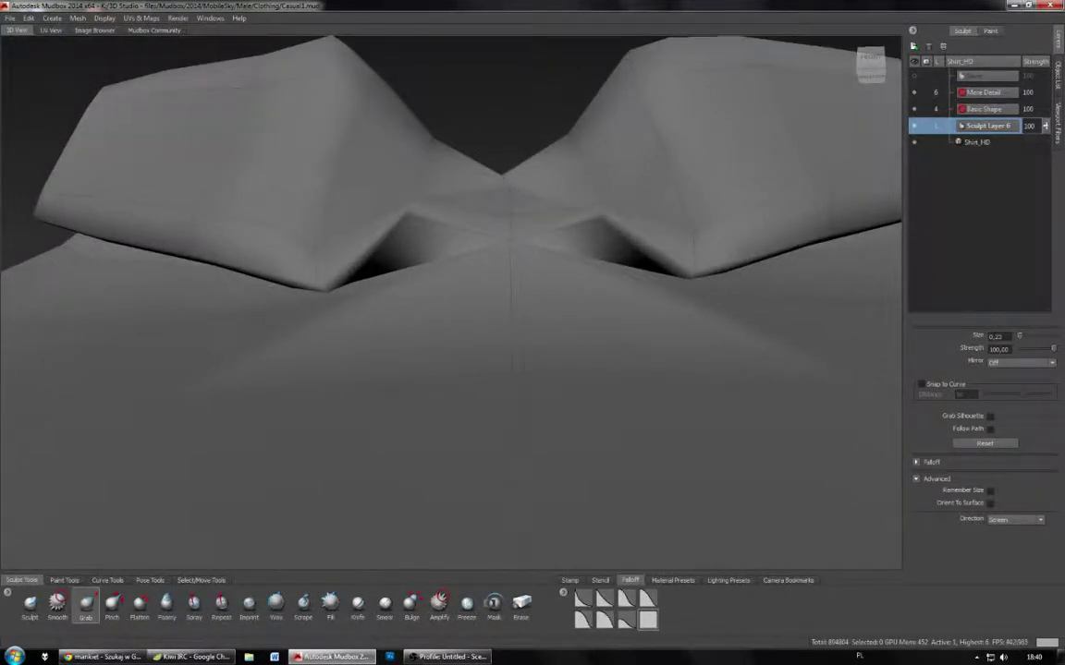
mouse_move(395, 217)
mouse_down()
mouse_move(403, 270)
mouse_move(409, 208)
mouse_up()
alt+drag(410, 324, 453, 309)
alt+right_drag(453, 310, 485, 333)
alt+drag(485, 333, 491, 315)
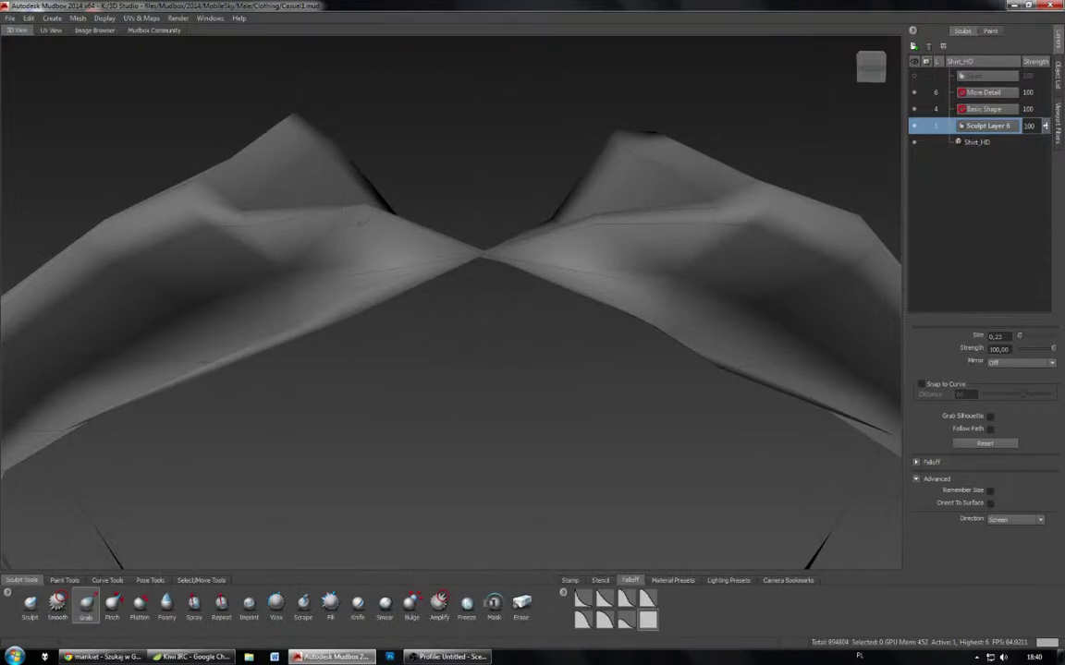
mouse_move(492, 315)
alt+mouse_down()
mouse_move(492, 365)
mouse_move(491, 294)
alt+mouse_up()
alt+drag(360, 206, 359, 291)
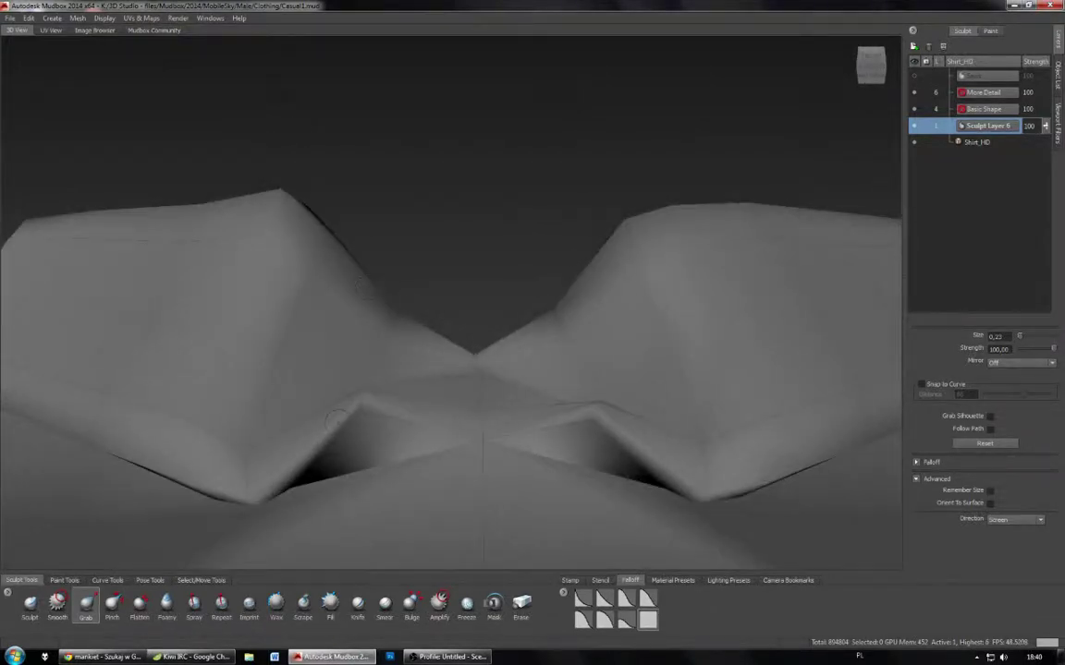
Step: Select the faces around the collar's central band and its inner corners with the Faces tool at size 2.41
click(185, 581)
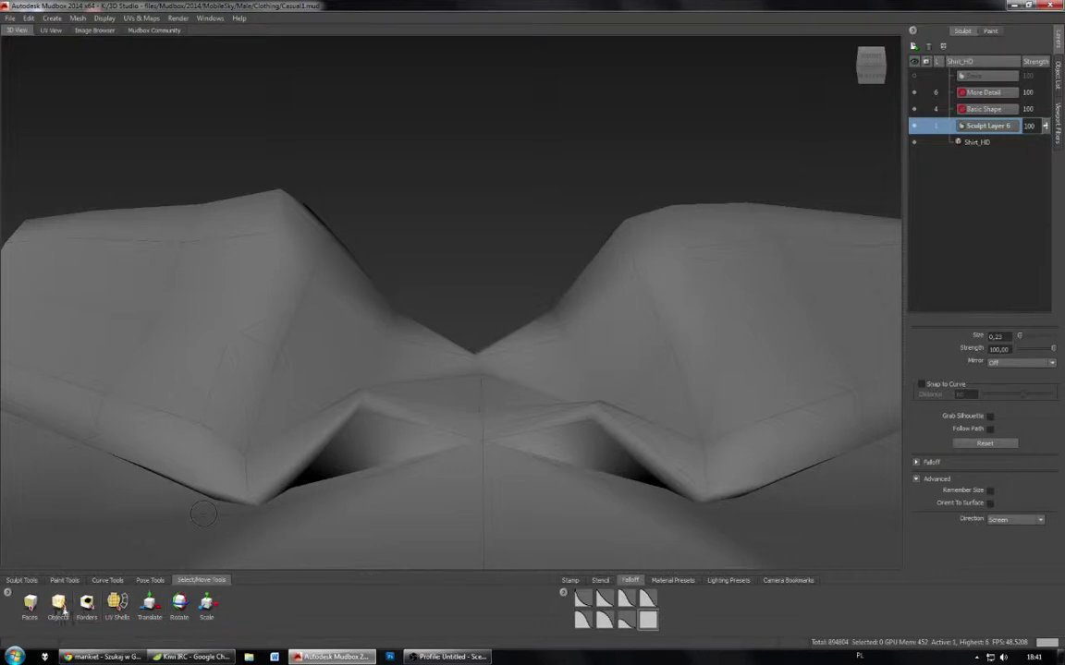
click(30, 607)
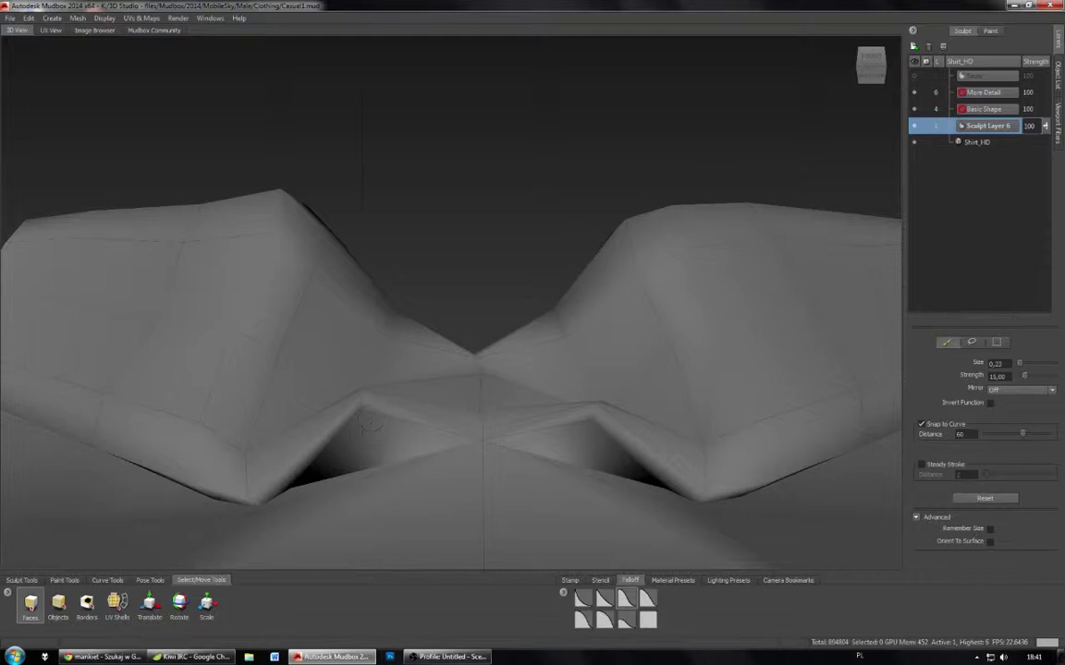
key(b)
mouse_move(369, 425)
mouse_down()
mouse_move(490, 425)
mouse_move(342, 402)
mouse_move(399, 423)
mouse_move(638, 402)
mouse_up()
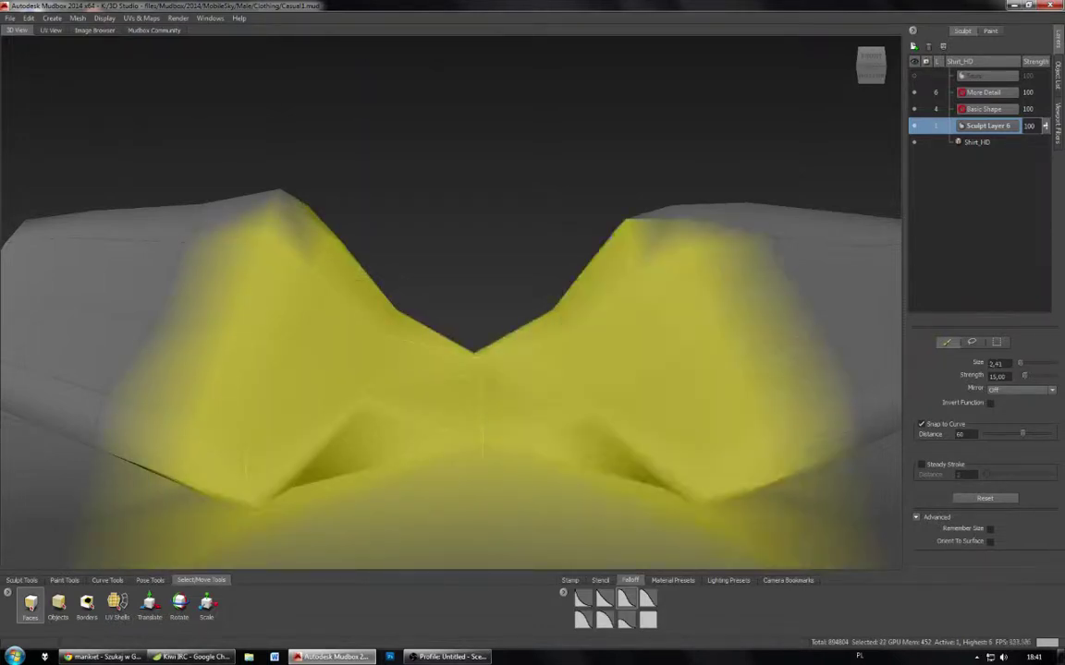
scroll(540, 405, down, 1)
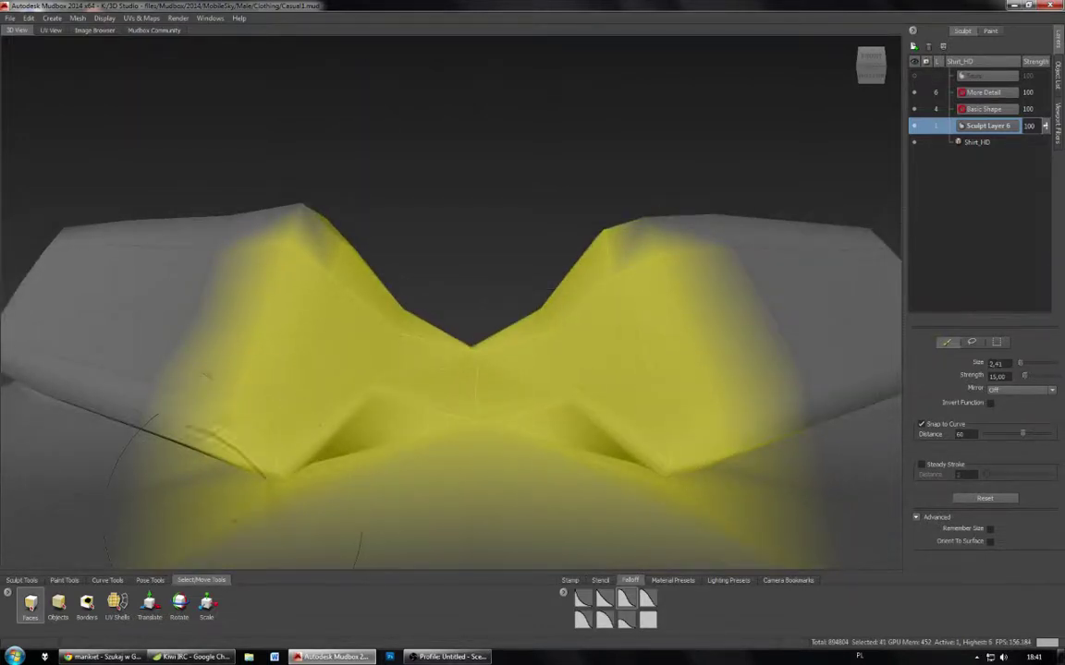
click(78, 17)
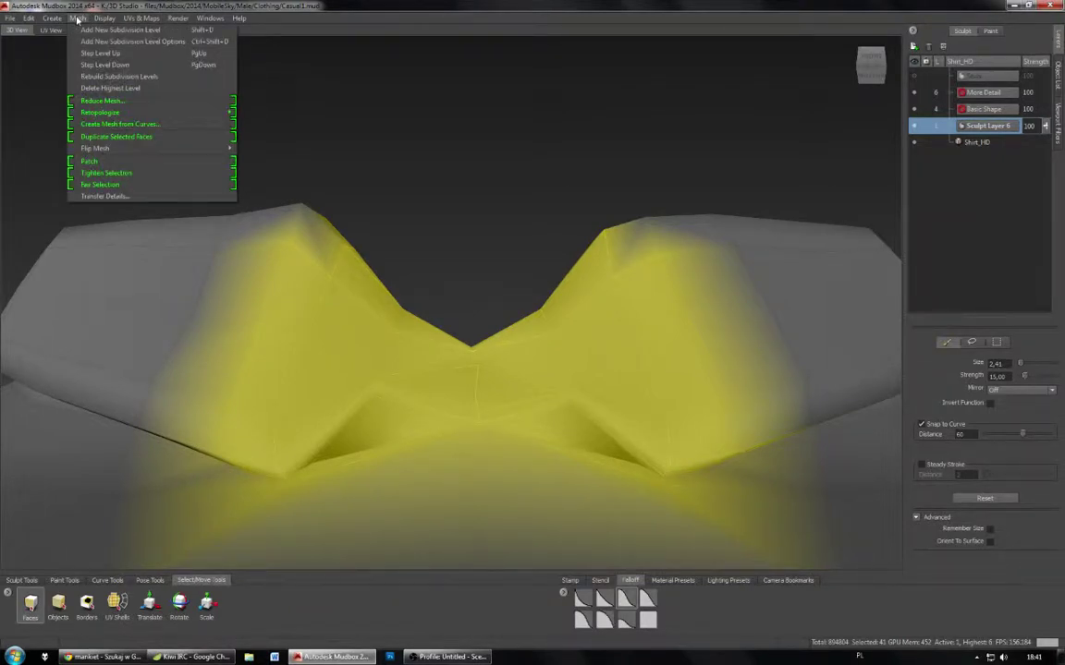
click(78, 18)
right_click(367, 441)
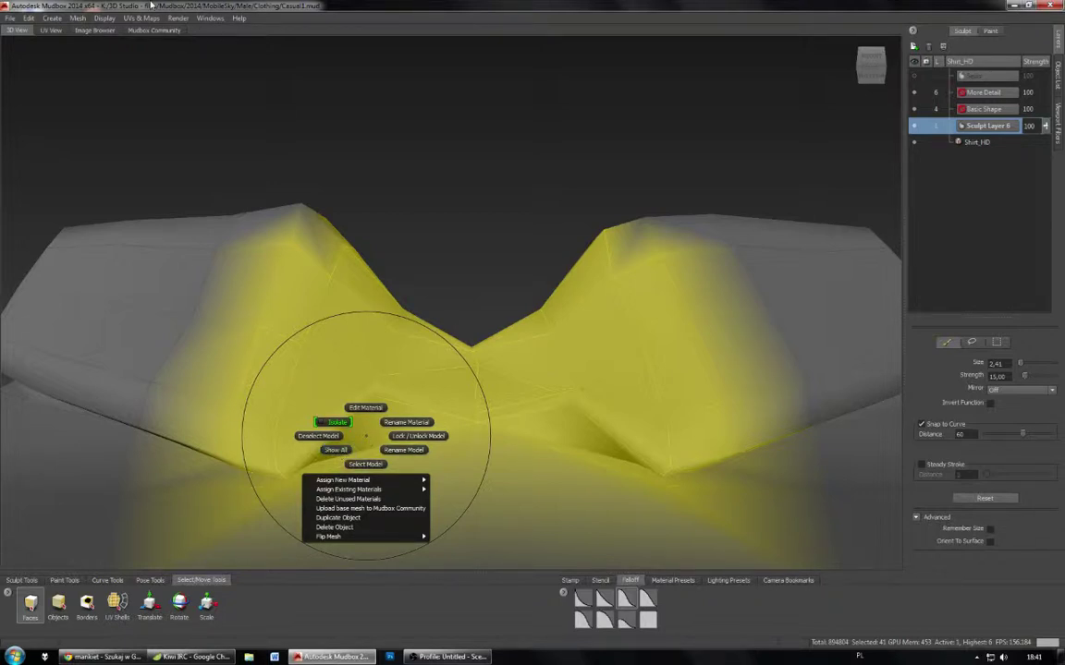
click(61, 20)
click(57, 18)
click(57, 17)
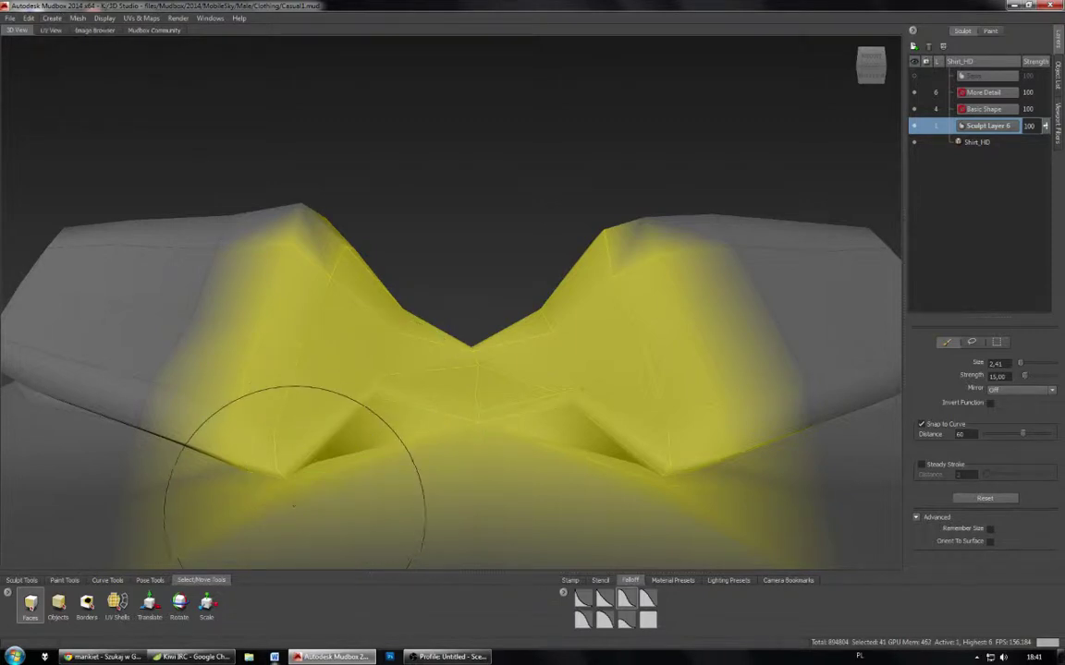
Step: Switch to Chrome and look through the Off Topic forum on UnrealSP.org
click(191, 657)
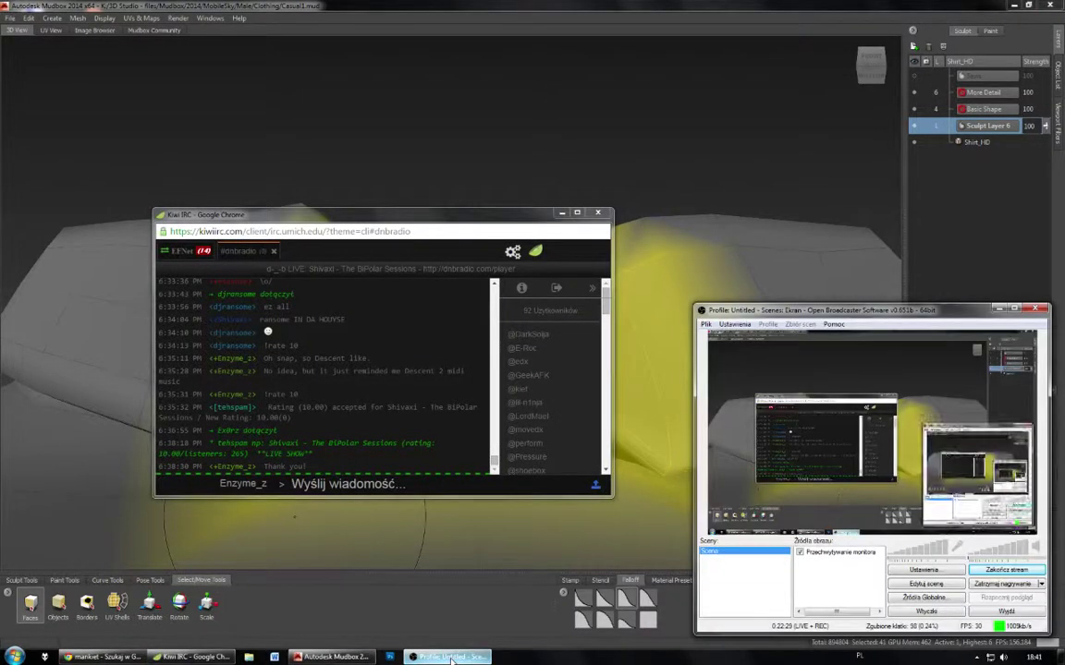
click(102, 657)
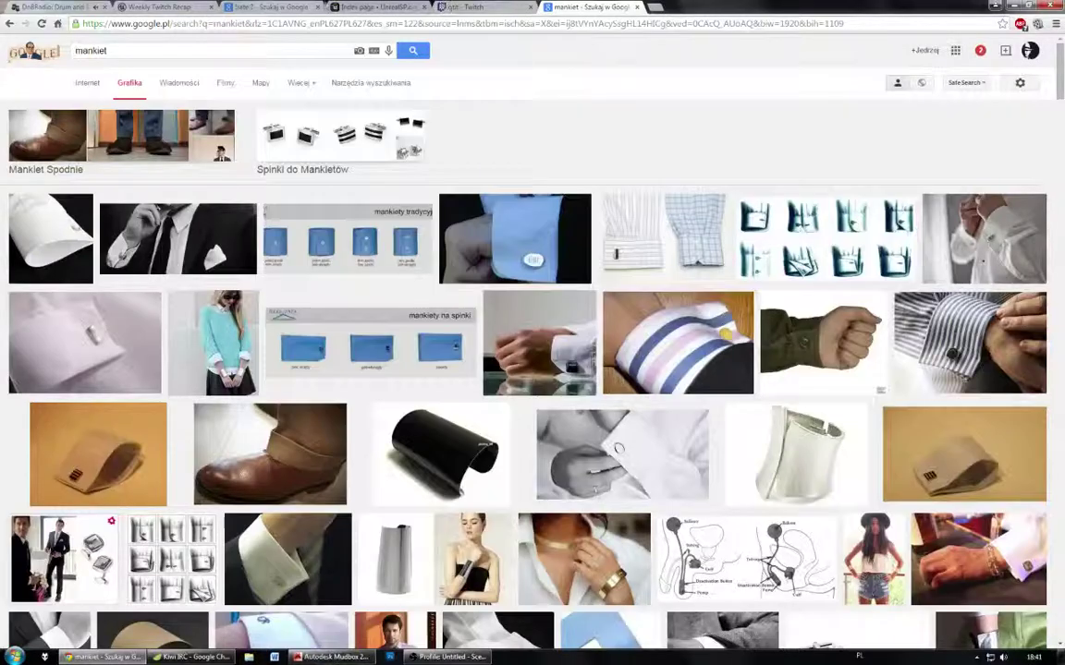
click(354, 8)
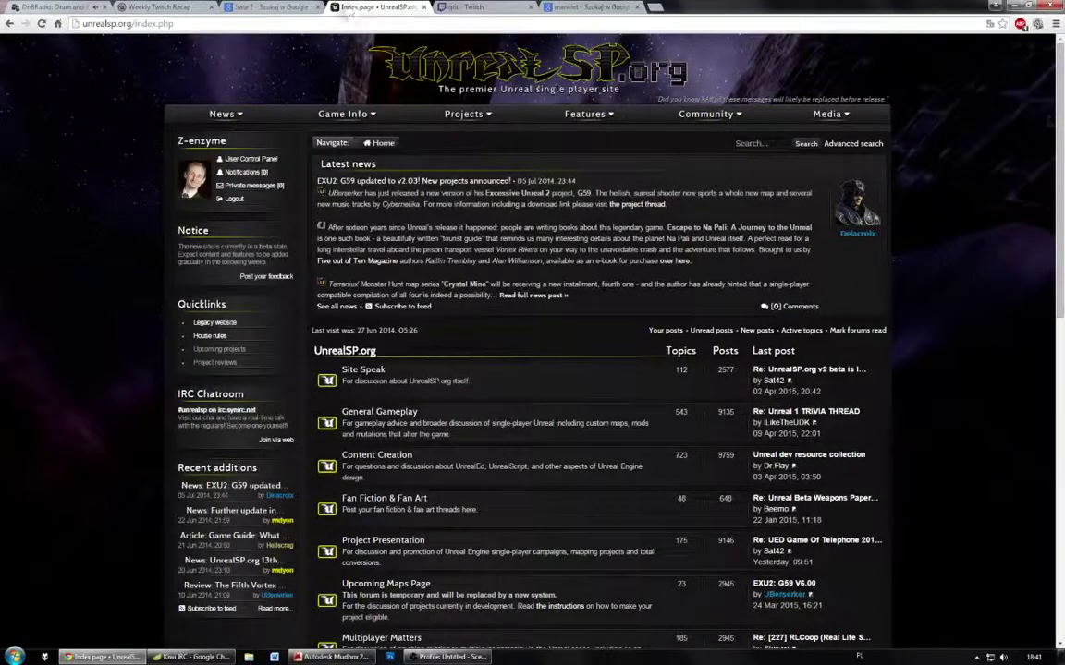
key(ctrl+l)
scroll(359, 354, down, 5)
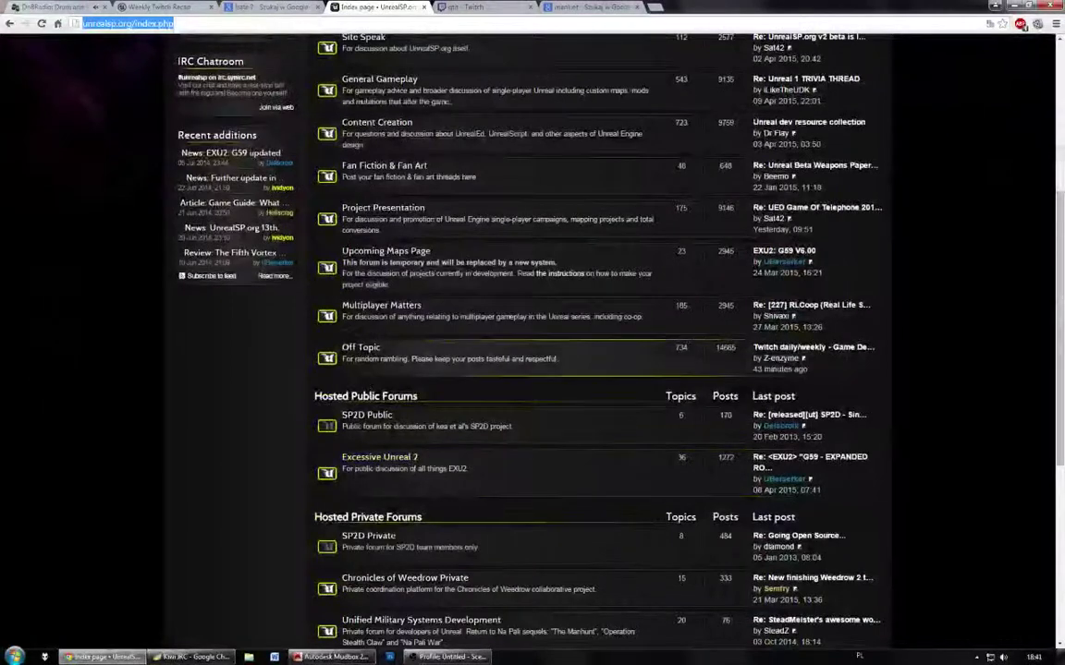
click(359, 349)
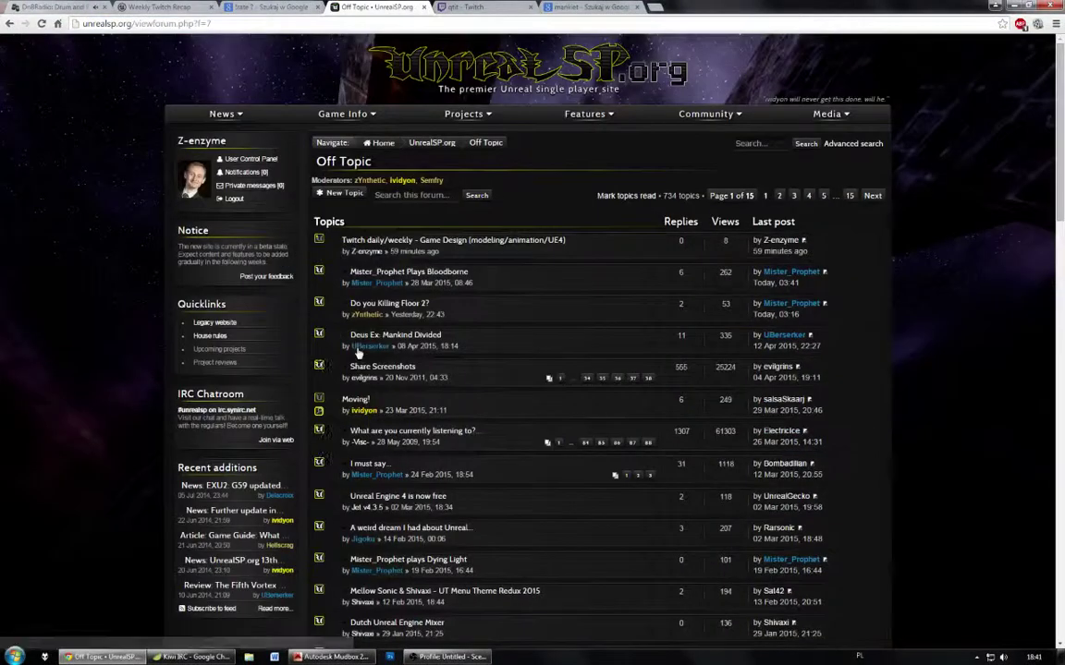
click(521, 7)
Step: Search Google for "mudbox hide faces?" and open the CGTalk thread about hiding polygons in Mudbox
click(584, 7)
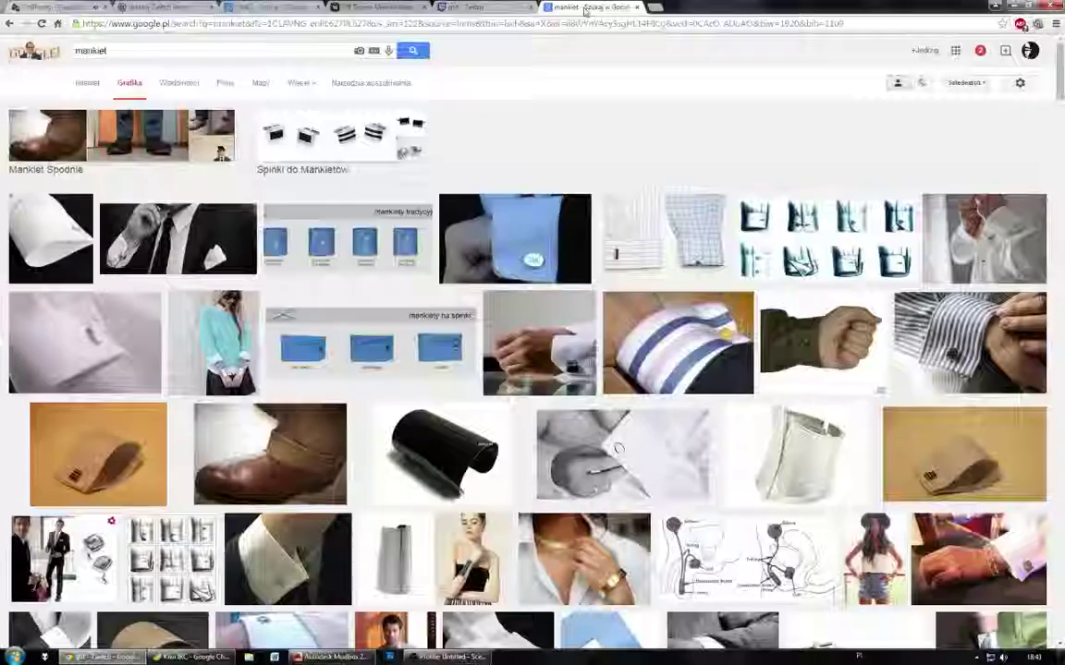
click(569, 24)
text(mudbox)
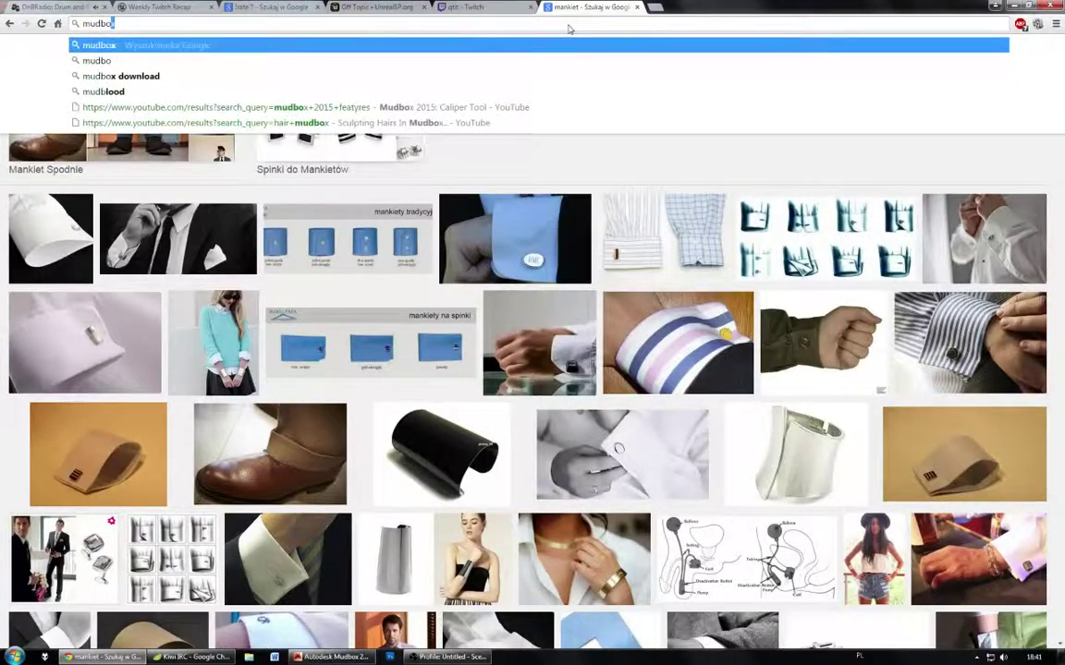
text( hide face)
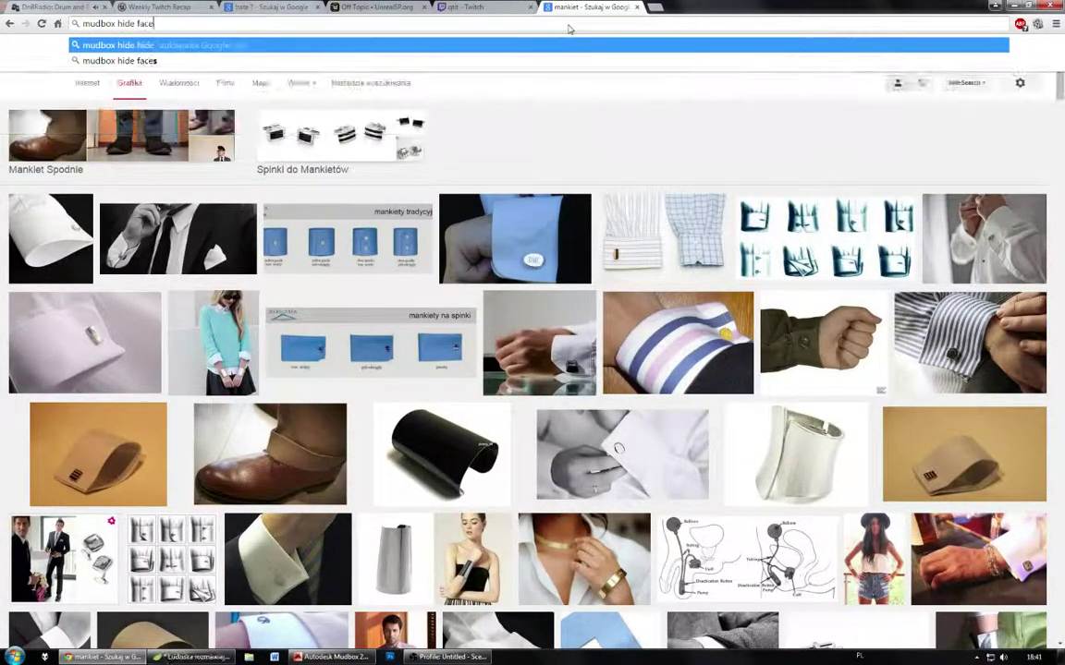
text(s?)
key(Return)
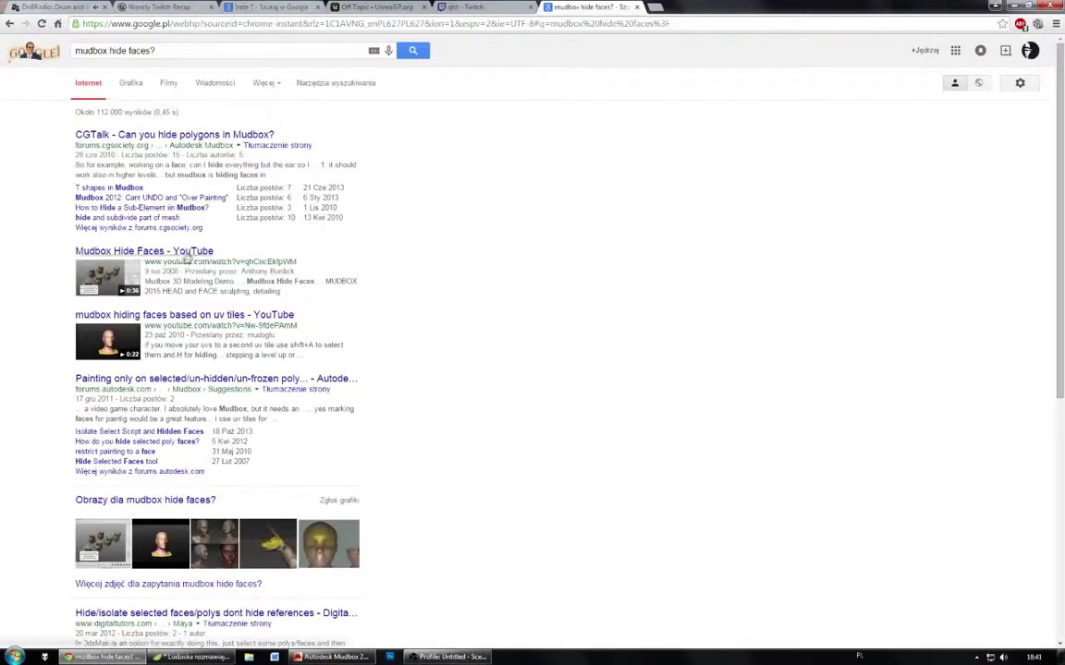
scroll(173, 145, down, 4)
scroll(321, 245, up, 4)
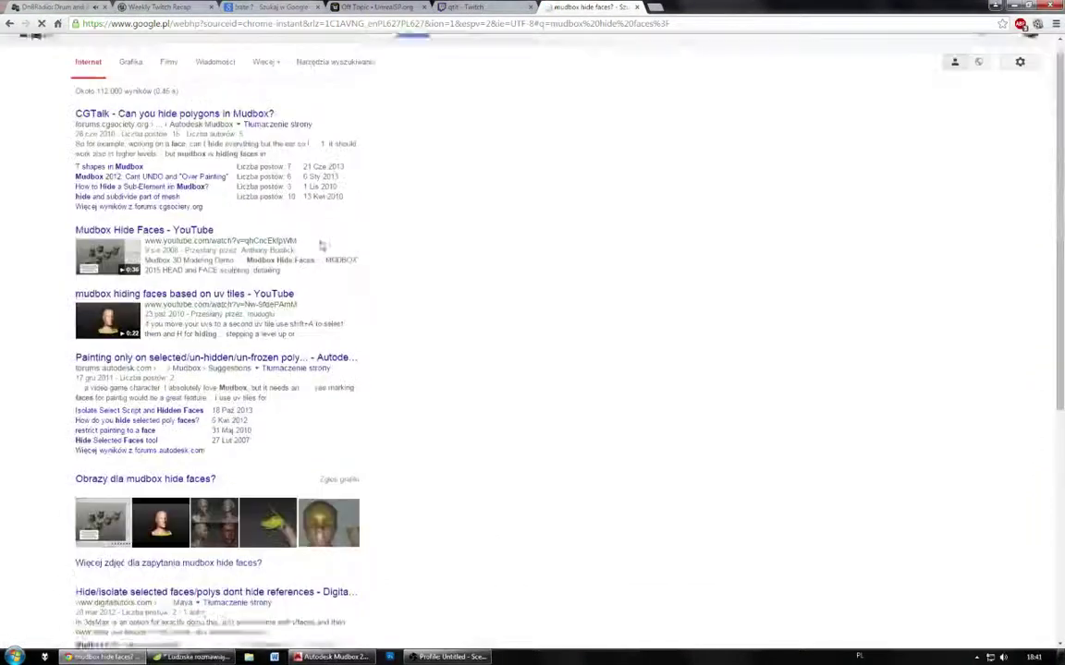
click(249, 135)
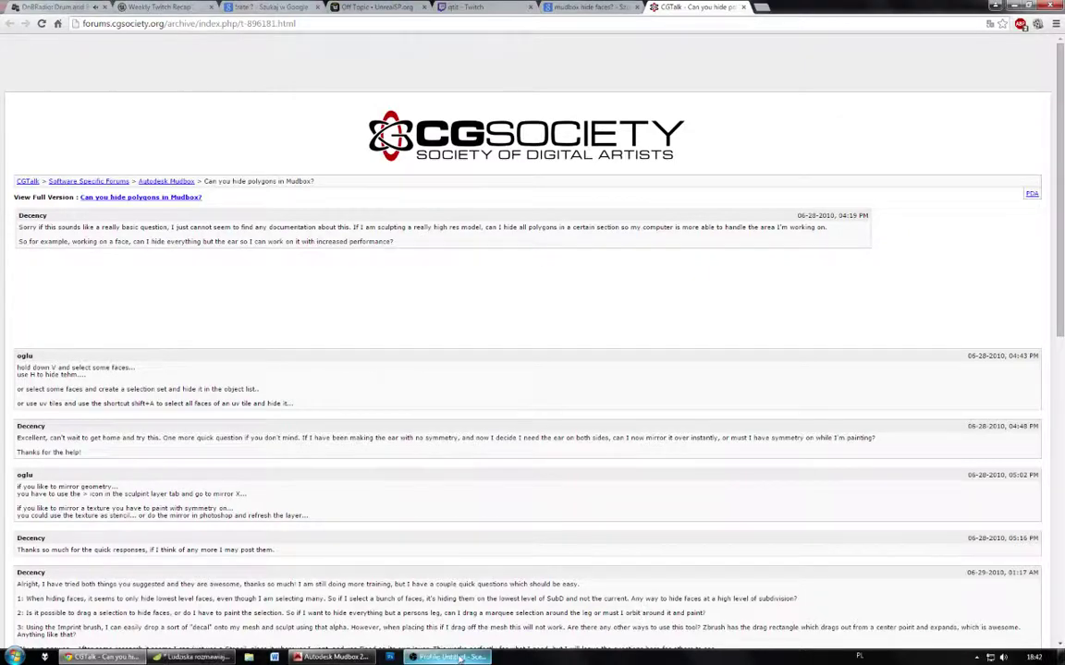
Step: Switch back to Mudbox, hide the selected collar faces, and undo the hiding
click(355, 653)
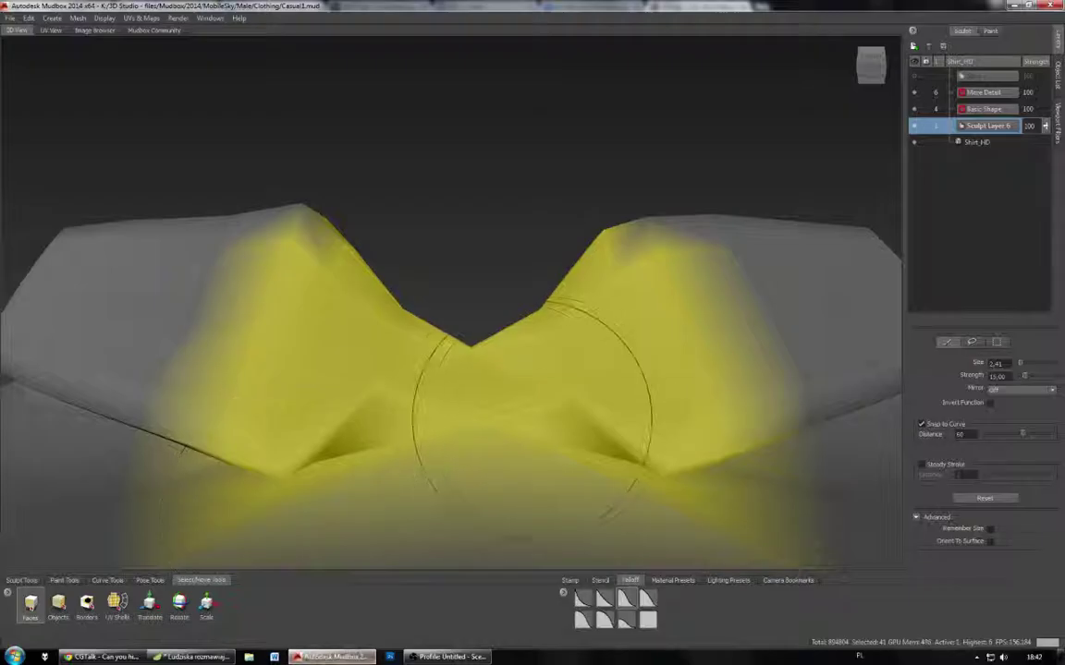
alt+drag(471, 407, 475, 369)
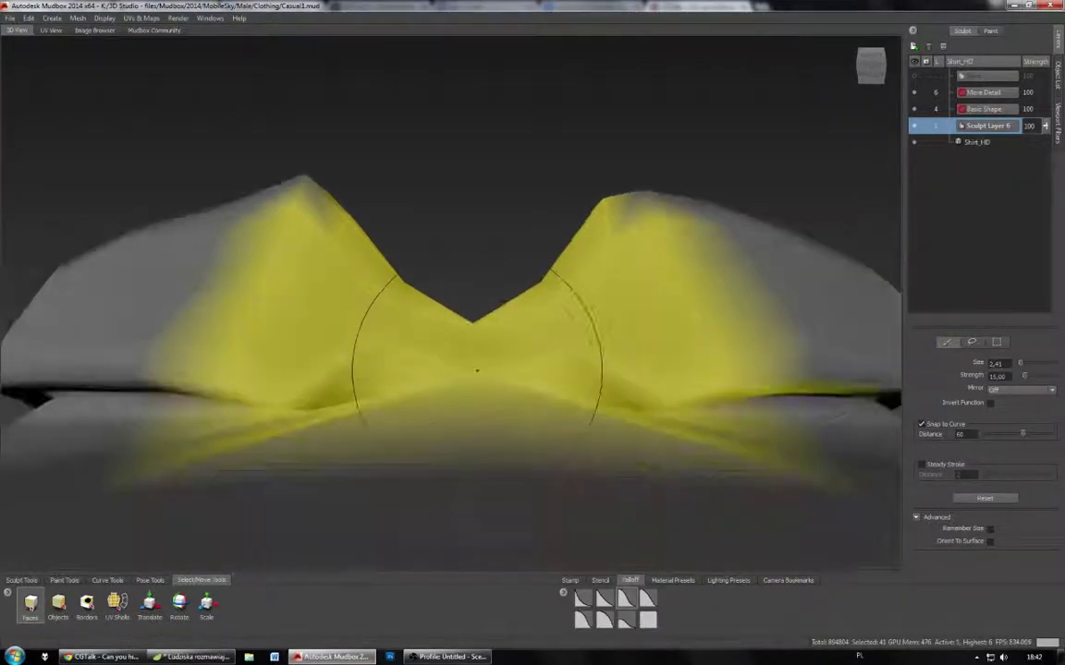
key(h)
key(h)
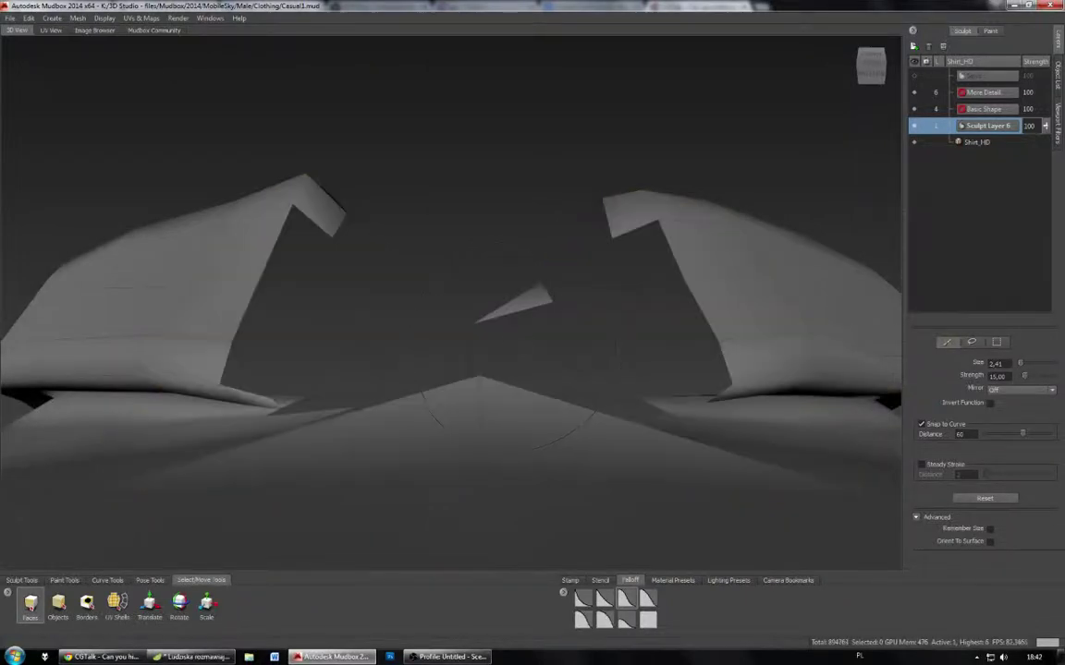
key(ctrl+z)
key(ctrl+z)
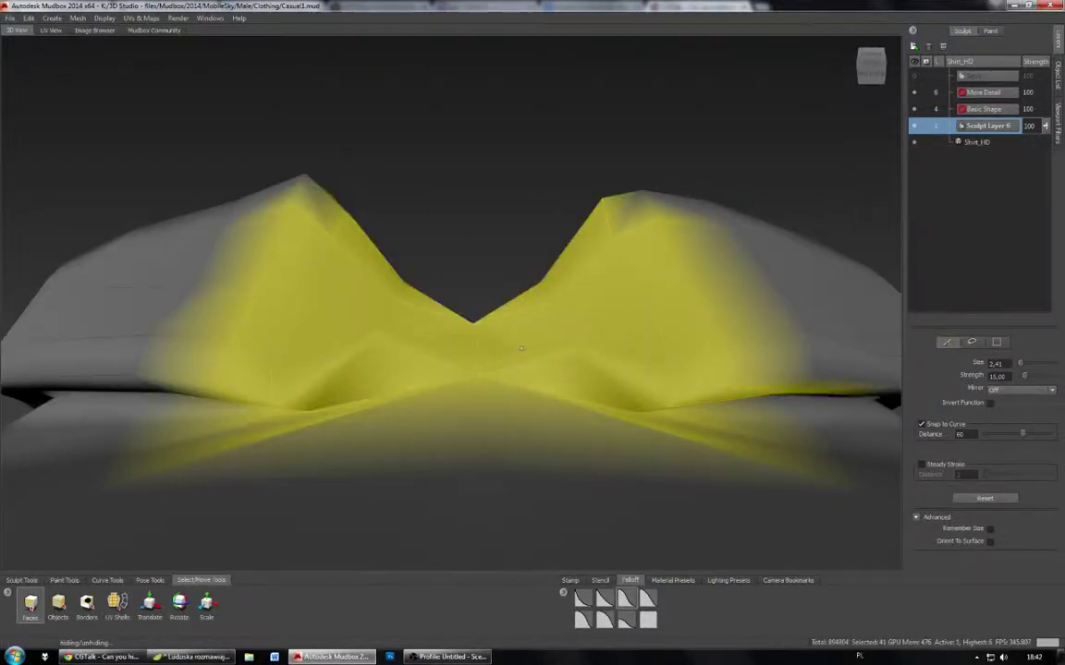
Step: Extend the face selection over the shirt front and one side of the collar, and clear the whole selection
alt+drag(501, 329, 520, 401)
alt+right_drag(520, 401, 499, 383)
scroll(500, 382, down, 3)
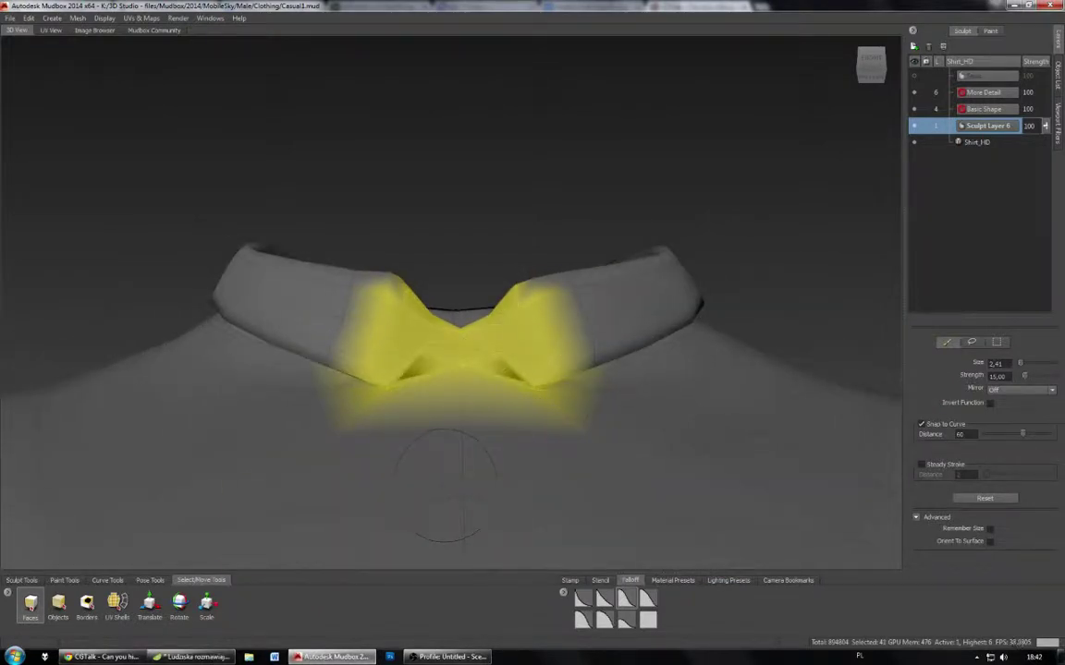
mouse_move(434, 483)
mouse_down()
mouse_move(528, 495)
mouse_move(370, 388)
mouse_move(264, 287)
mouse_up()
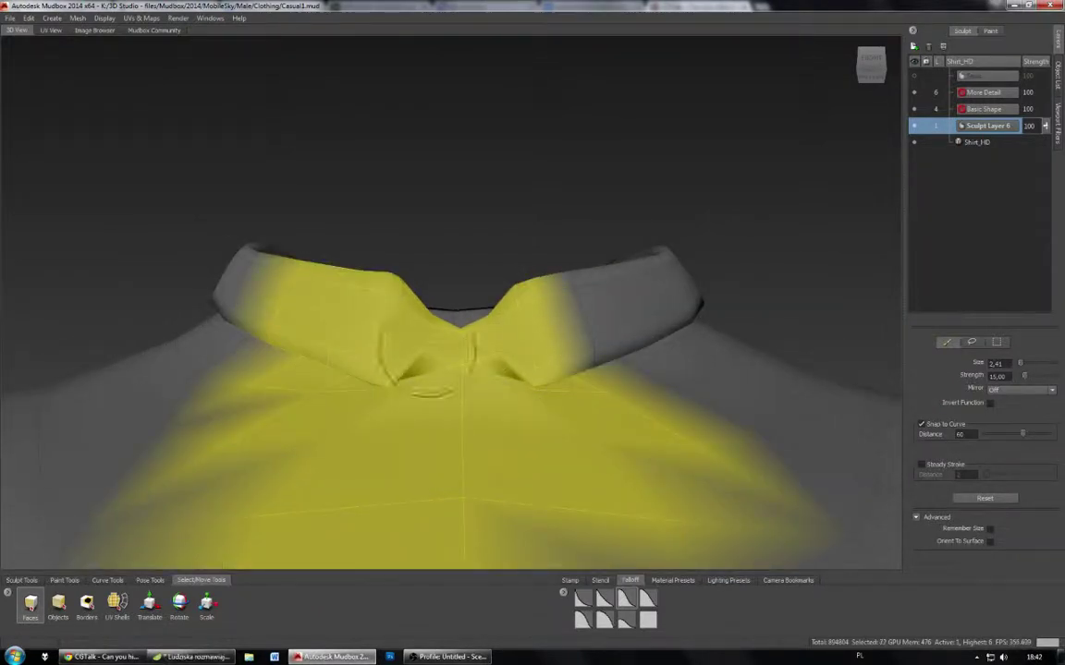
click(785, 273)
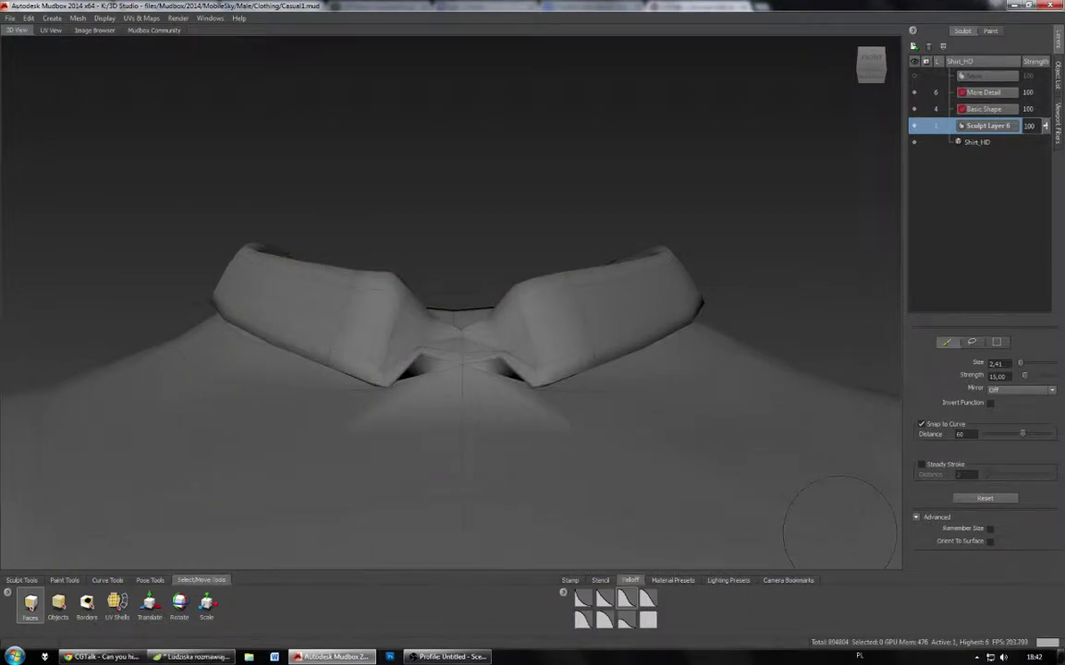
Step: Select faces across the shirt front below the collar with the Faces tool at size 2.41 and hide them
alt+middle_drag(575, 454, 573, 384)
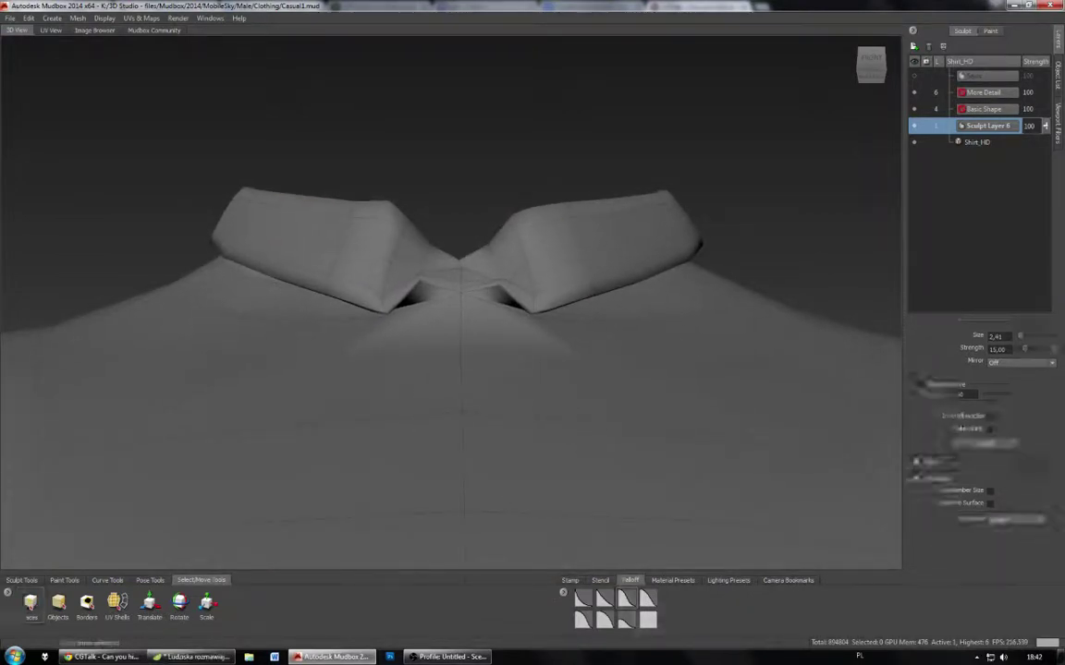
click(522, 374)
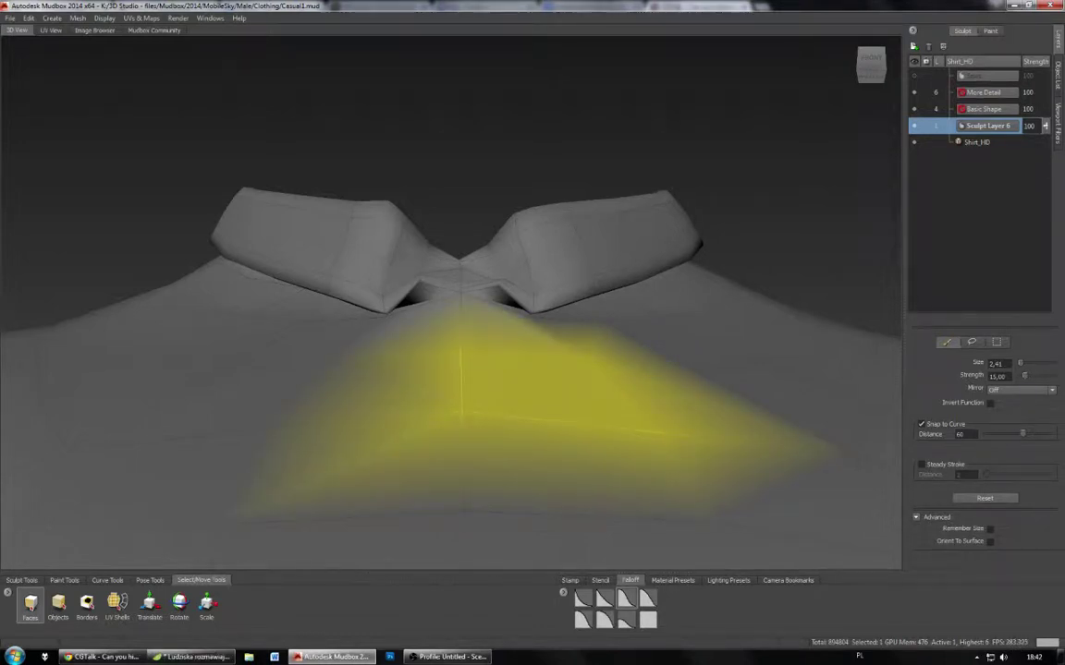
mouse_move(116, 408)
mouse_down()
mouse_move(64, 444)
mouse_move(253, 340)
mouse_move(365, 324)
mouse_move(601, 333)
mouse_move(827, 403)
mouse_move(611, 434)
mouse_move(51, 453)
mouse_move(35, 480)
mouse_up()
key(3)
key(h)
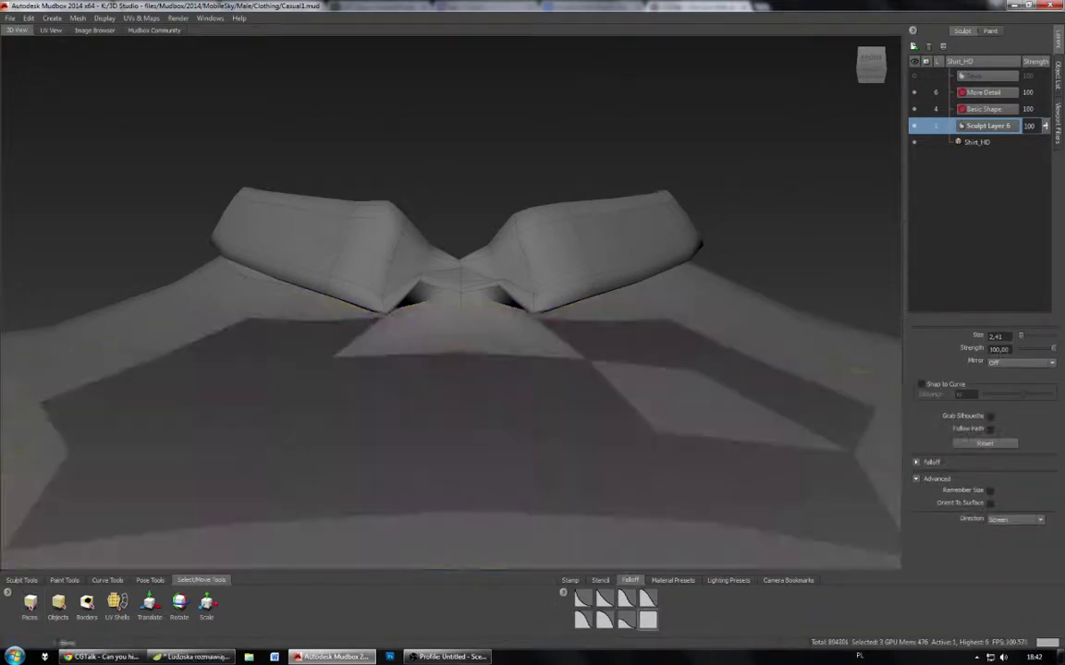
Step: Undo the hiding of the shirt-front faces and add the faces at the neckline's centre below the collar to the selection
key(ctrl+z)
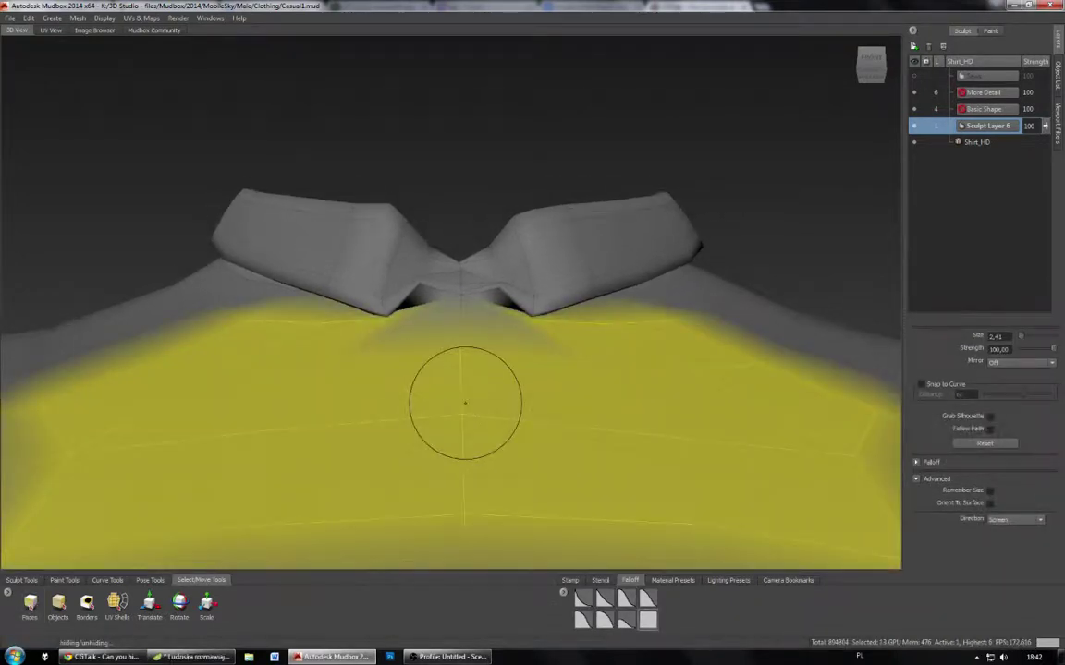
key(1)
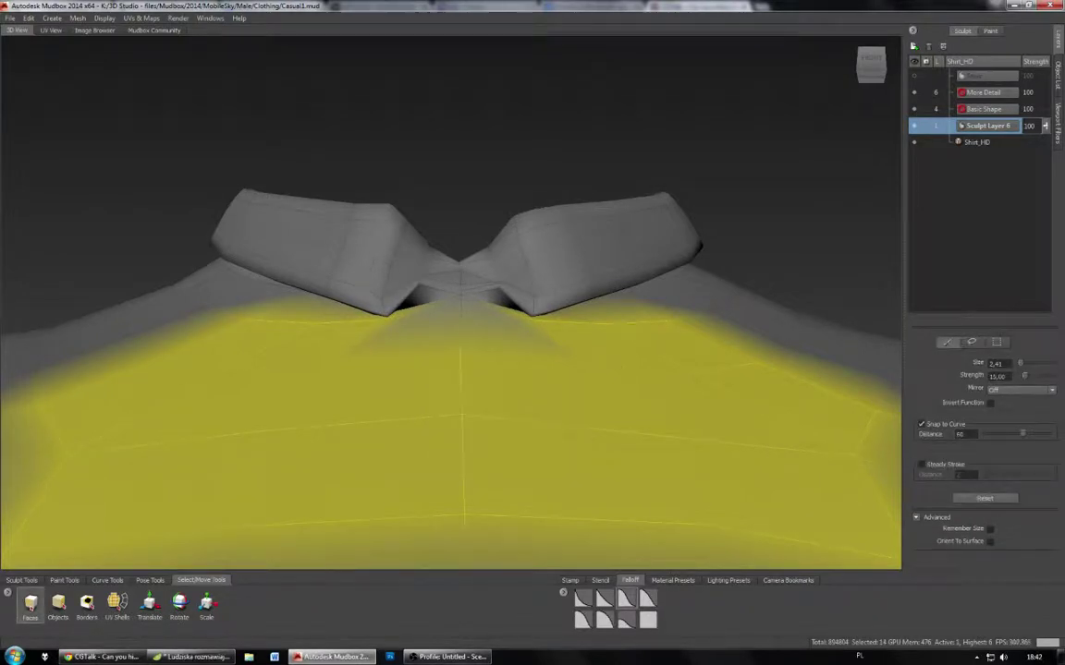
mouse_move(490, 328)
mouse_down()
mouse_move(469, 328)
mouse_move(437, 355)
mouse_up()
key(3)
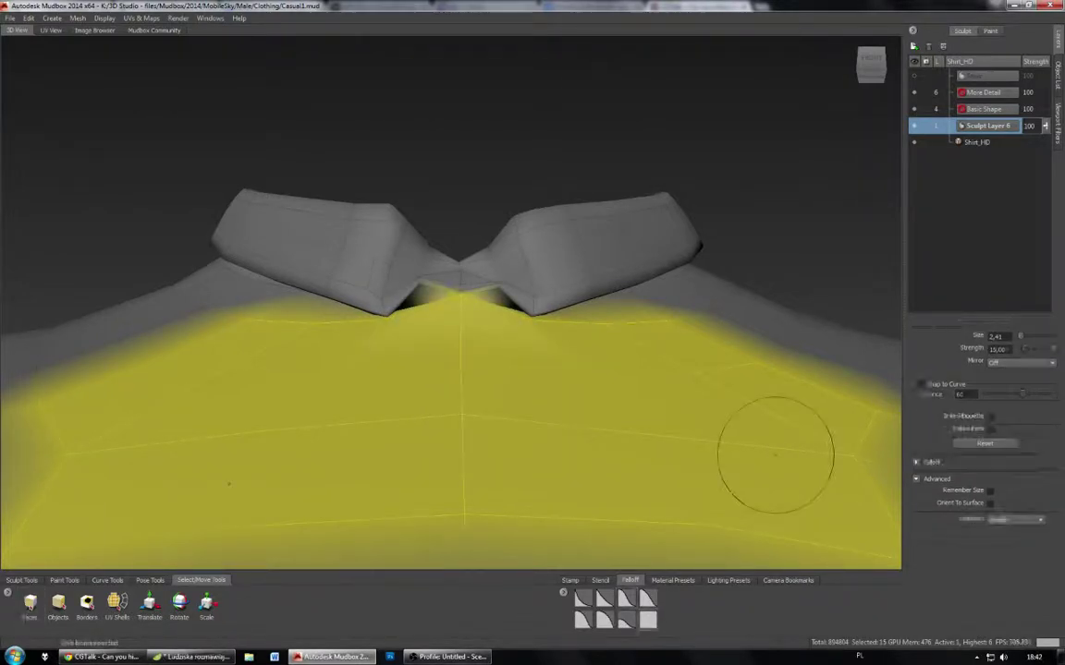
key(h)
key(ctrl+z)
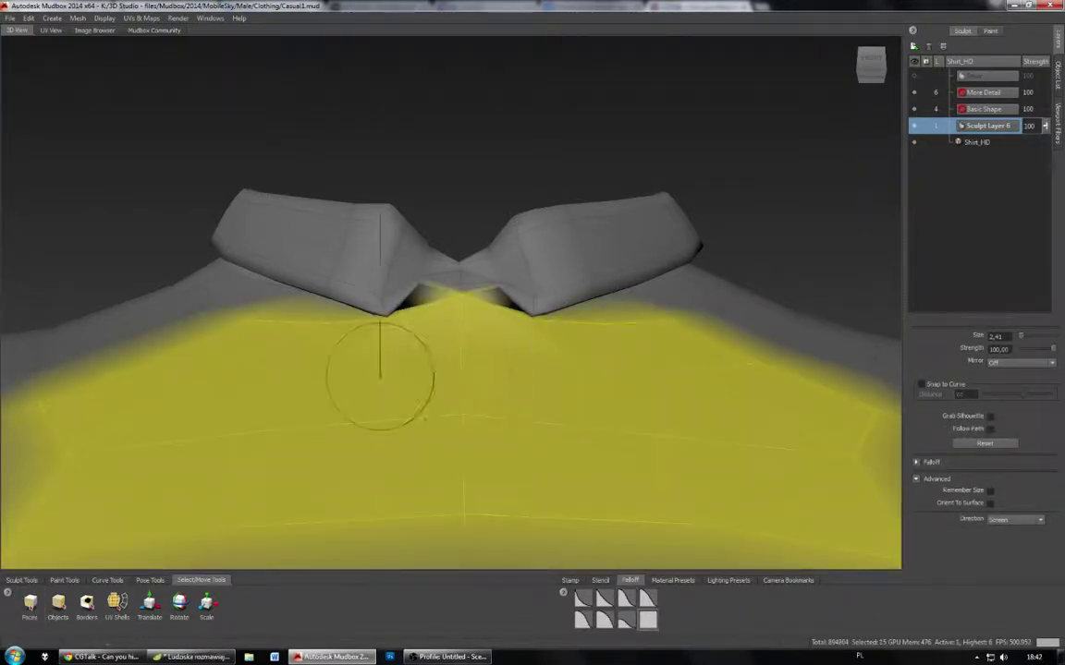
Step: Add the faces beneath both collar wings to the selection and hide all selected shirt-front faces
click(31, 603)
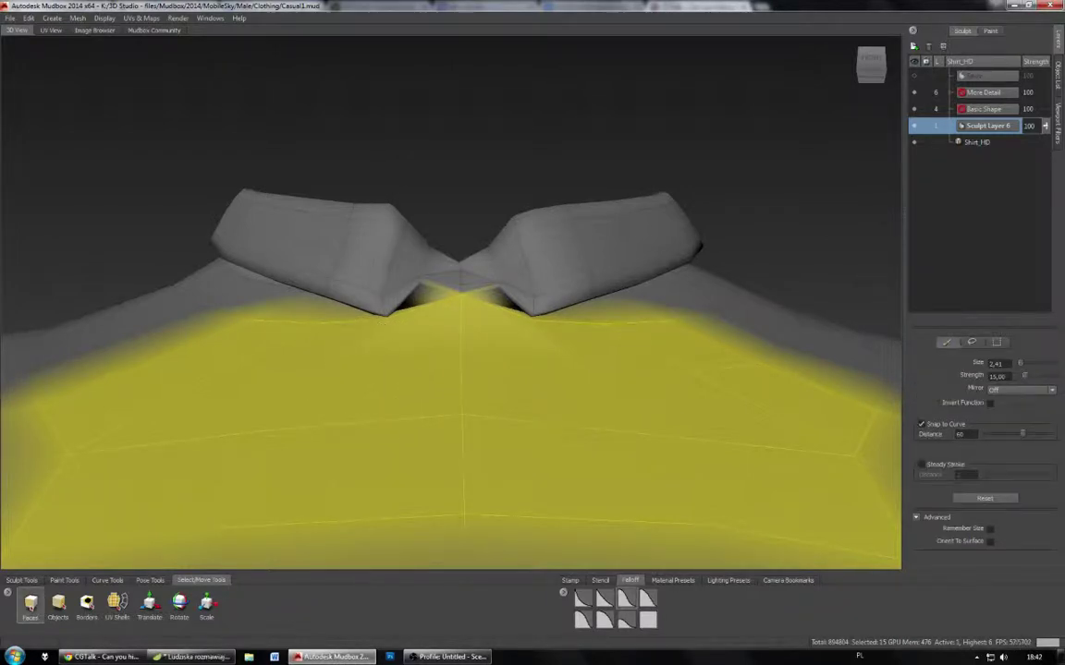
click(314, 321)
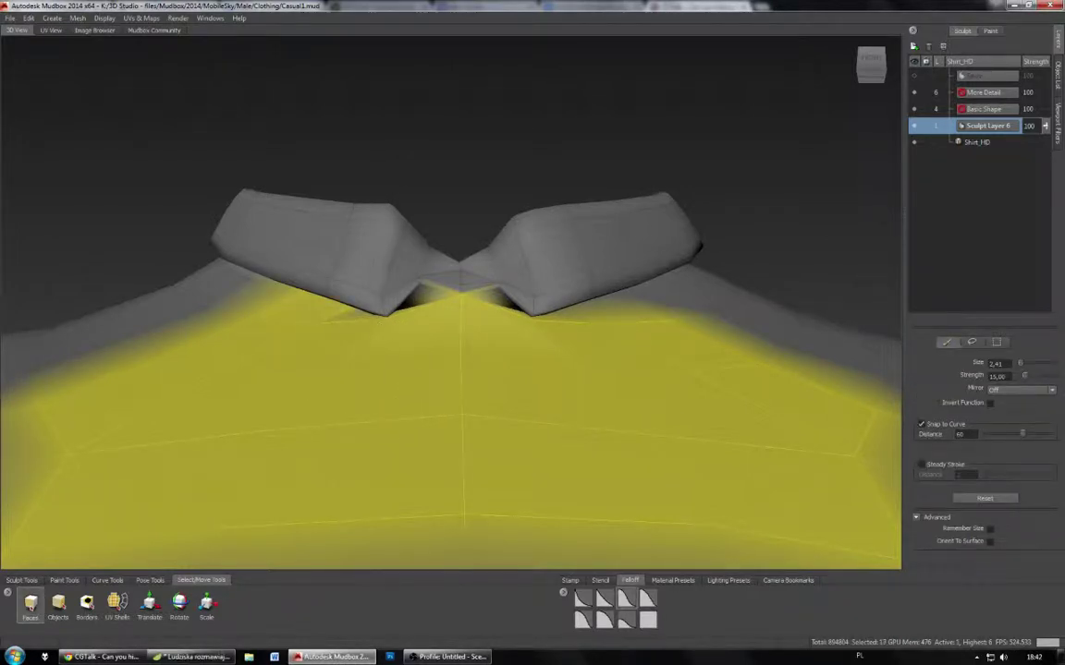
click(634, 316)
click(684, 310)
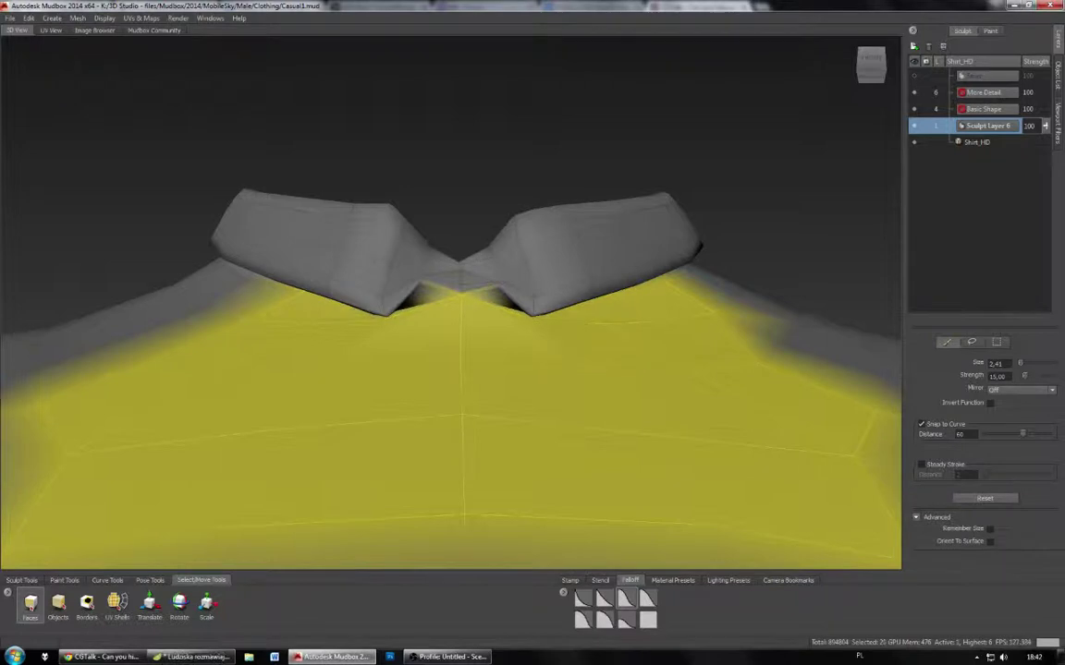
key(3)
key(h)
Step: Grab the points on both sides of the collar band's lower front edge with a 0.62 brush and pull them downward
alt+drag(425, 361, 424, 300)
alt+right_drag(424, 301, 500, 300)
alt+drag(499, 301, 499, 346)
alt+right_drag(499, 347, 546, 347)
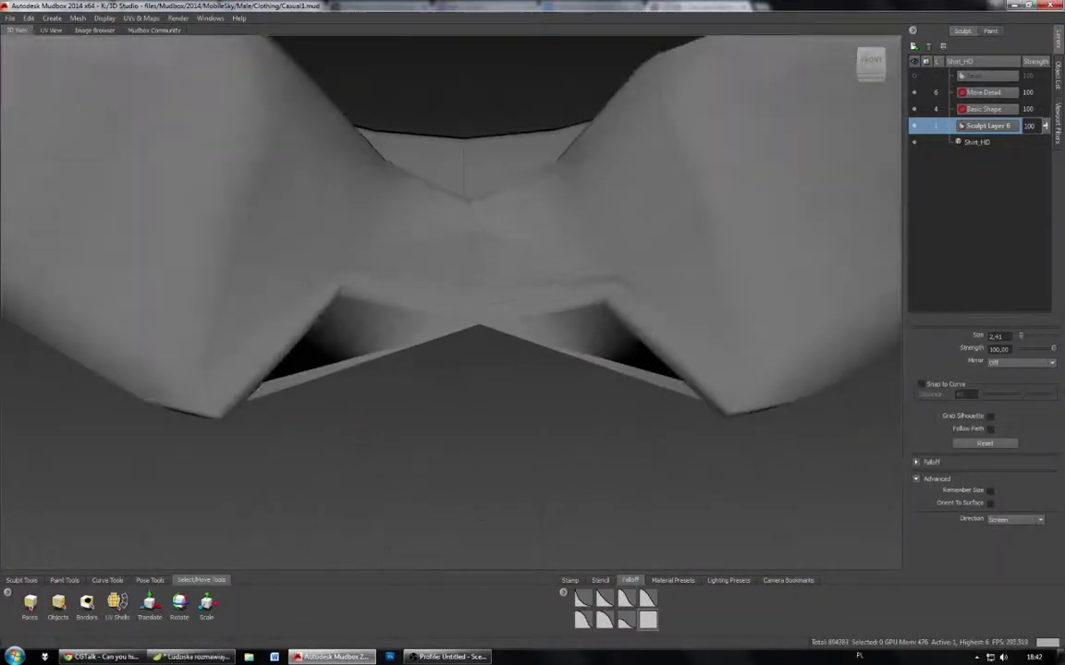
alt+drag(545, 347, 545, 254)
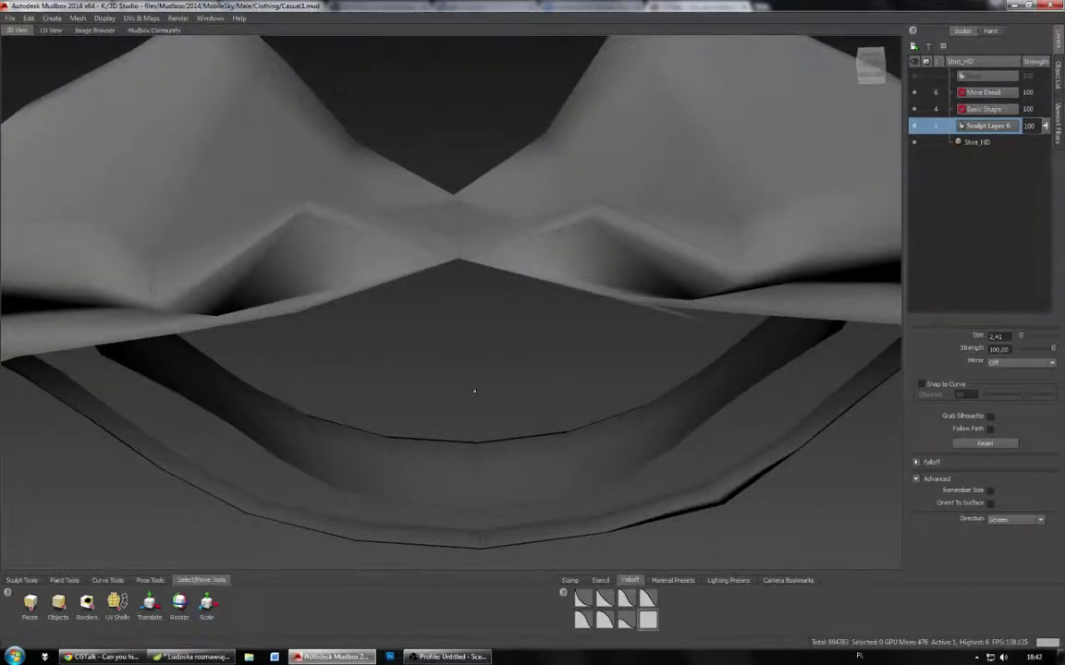
click(21, 581)
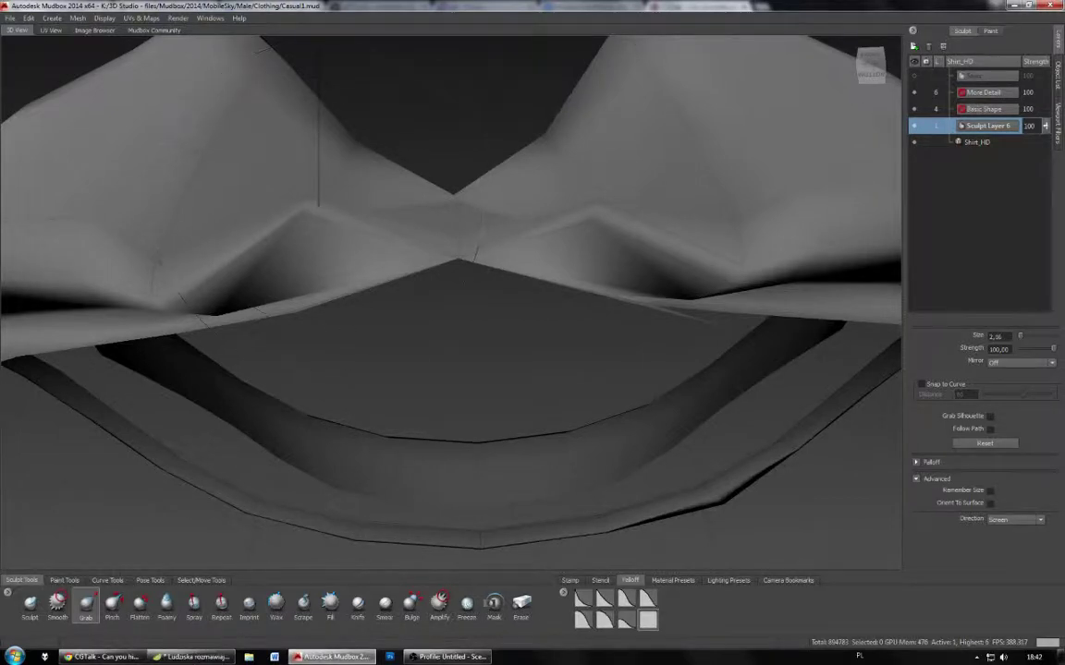
scroll(319, 199, up, 4)
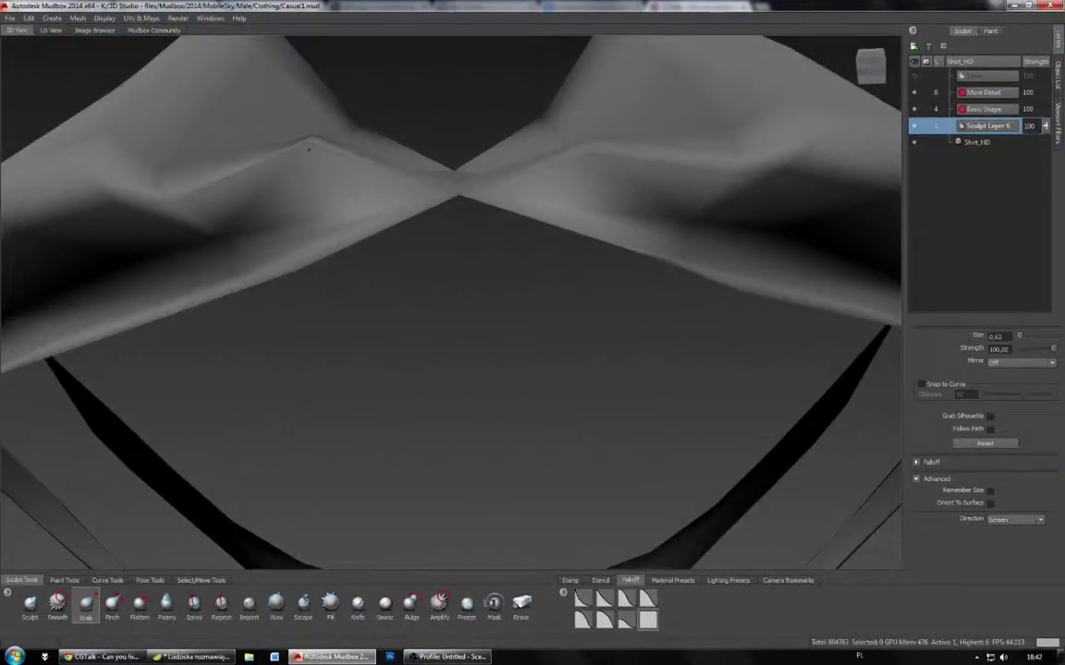
mouse_move(308, 149)
alt+mouse_down()
mouse_move(354, 147)
mouse_move(342, 155)
mouse_move(364, 262)
alt+mouse_up()
alt+drag(608, 128, 599, 80)
drag(597, 165, 610, 205)
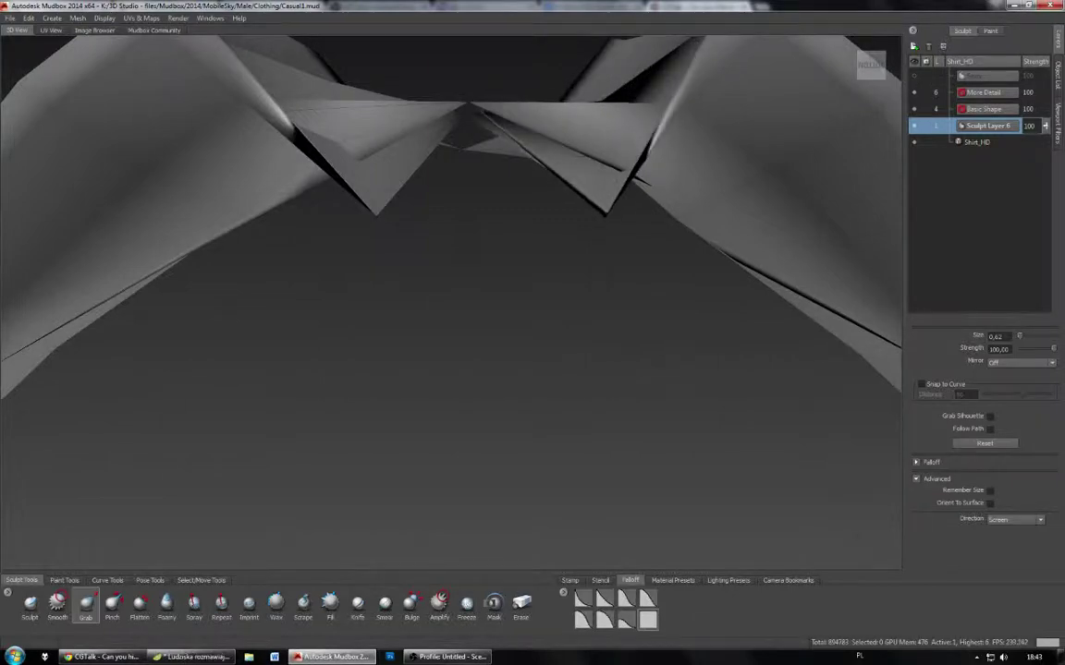
Step: Refine the lower front edge of the collar band by grabbing it near the collar wing's inner corner
alt+drag(564, 157, 575, 118)
alt+drag(603, 200, 541, 198)
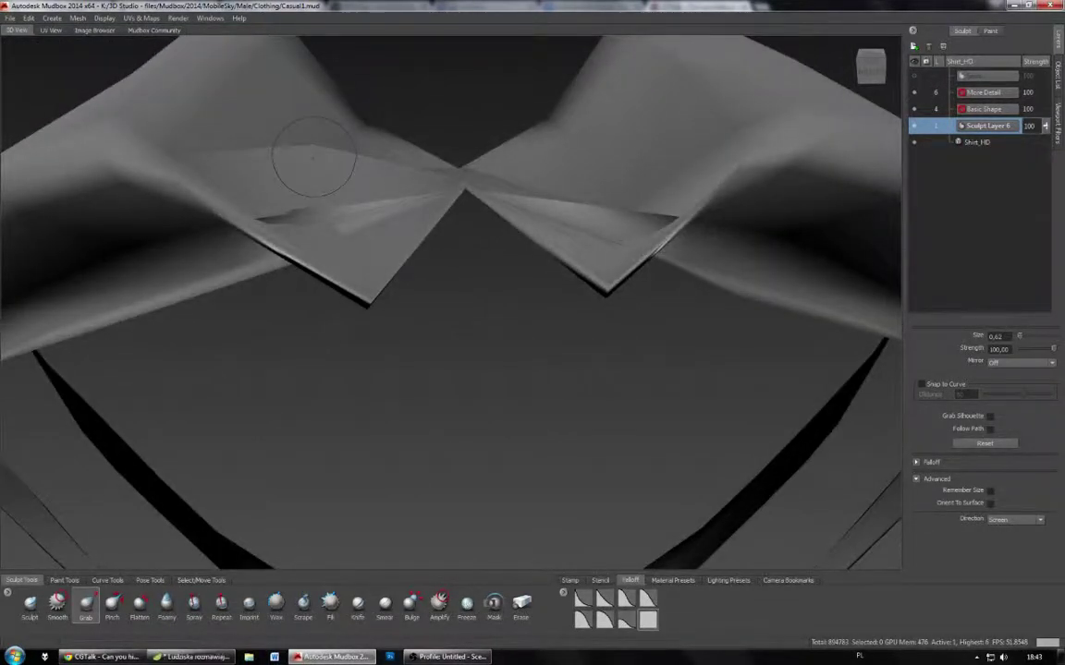
alt+drag(362, 270, 369, 328)
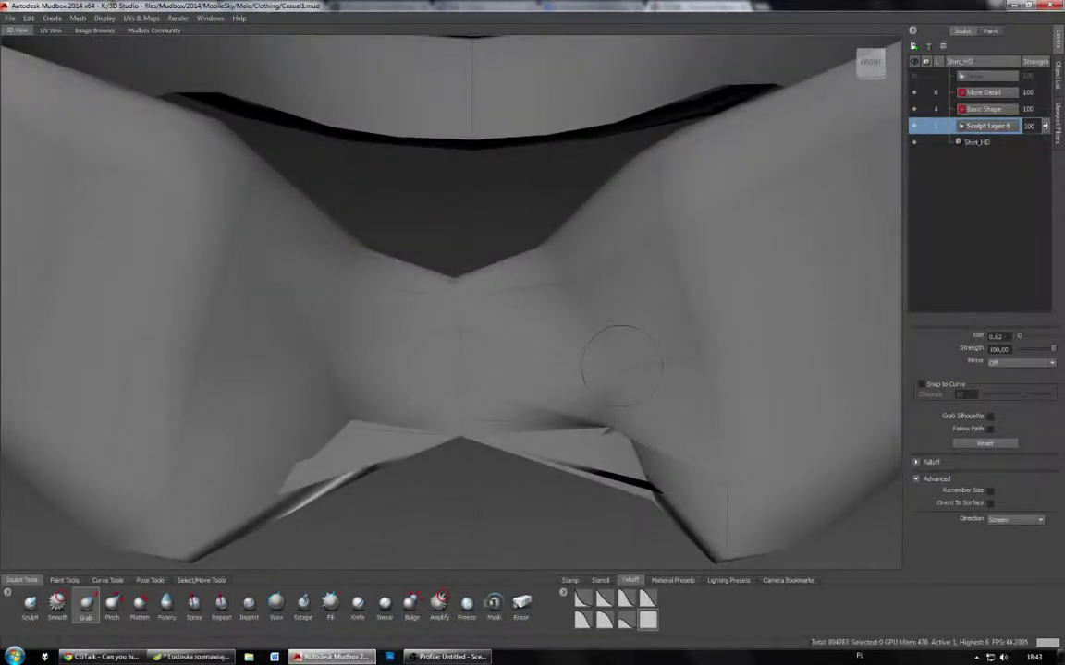
drag(621, 365, 588, 394)
mouse_move(600, 345)
alt+mouse_down()
mouse_move(481, 370)
mouse_move(358, 259)
mouse_move(374, 332)
alt+mouse_up()
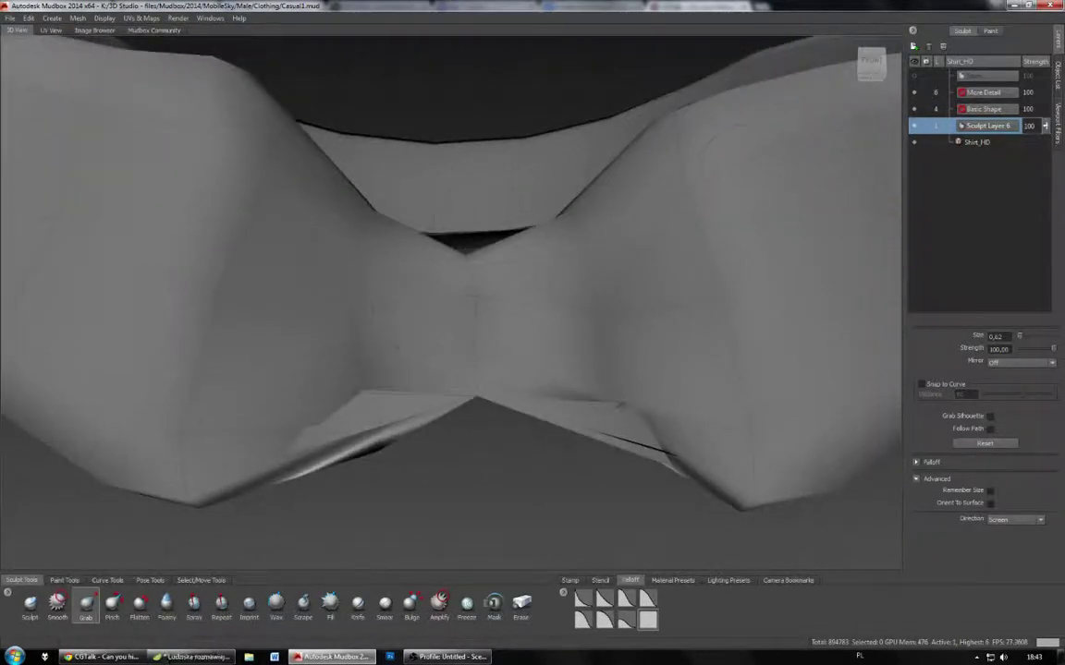
Step: Bring the shirt mesh up to subdivision level 6 and unhide the shirt-front faces
key(Page_Up)
key(Page_Up)
key(Page_Up)
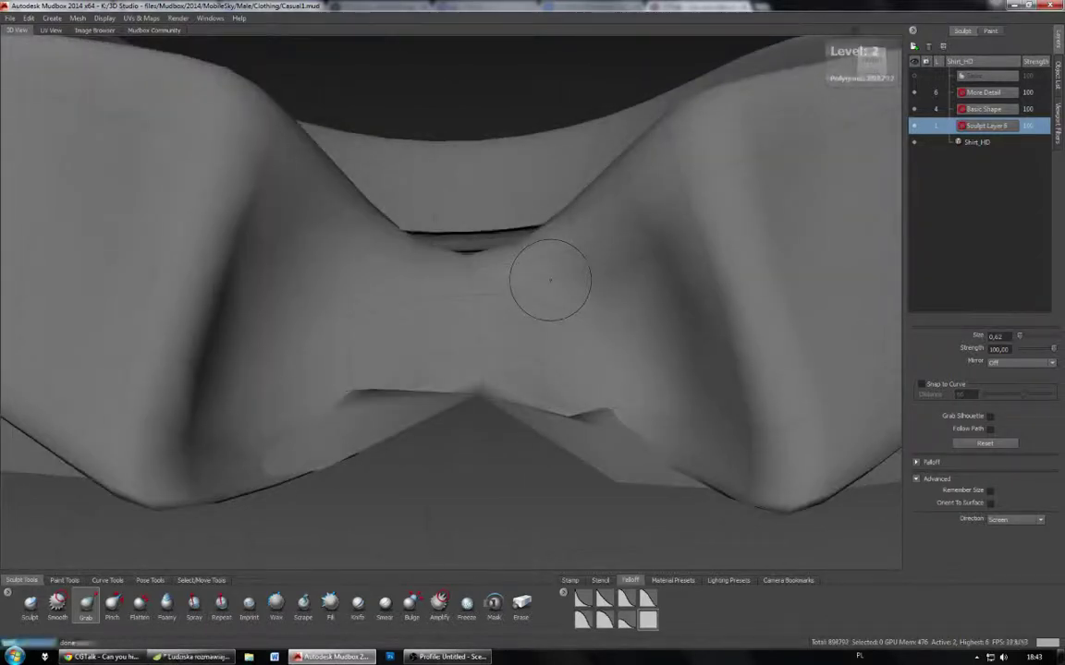
key(Page_Down)
key(Page_Down)
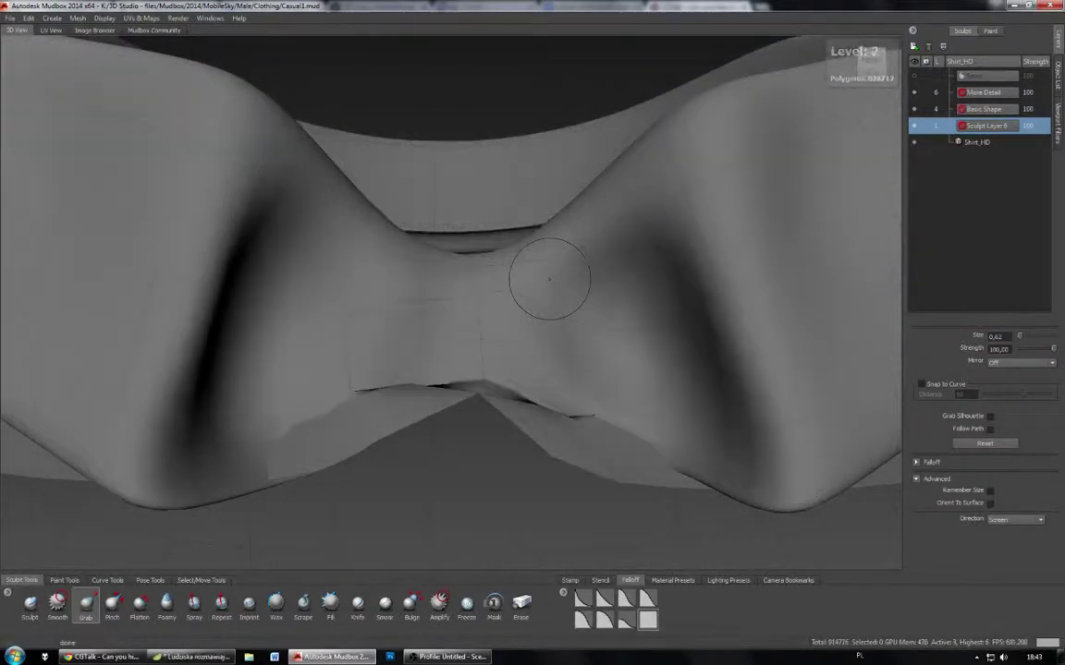
key(Page_Down)
key(Page_Up)
key(Page_Up)
key(Page_Up)
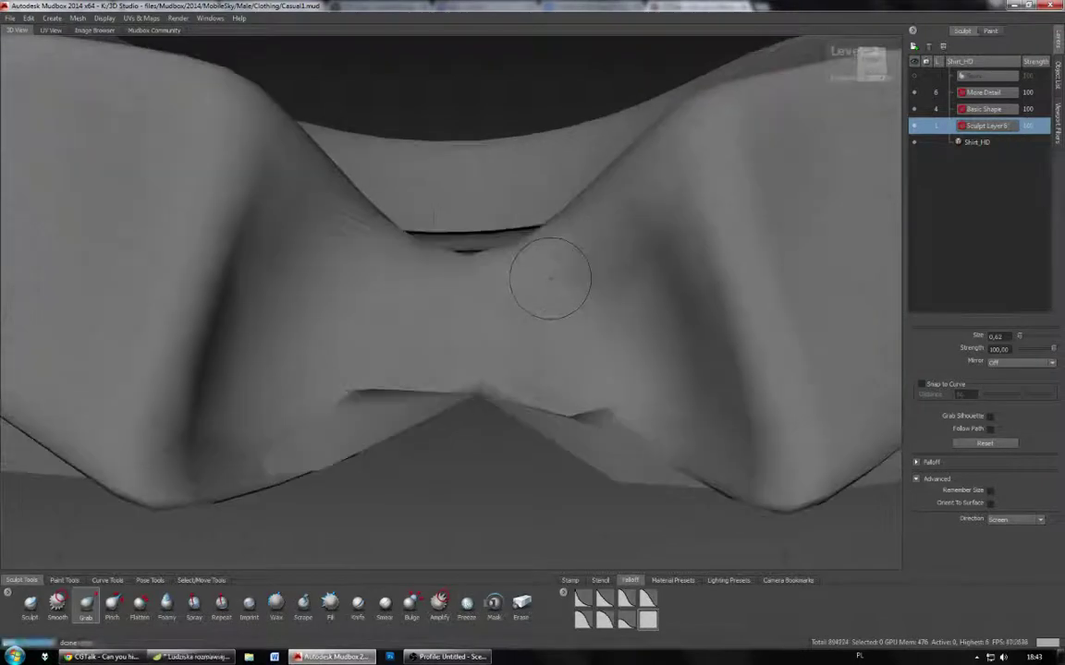
key(Page_Up)
key(Page_Up)
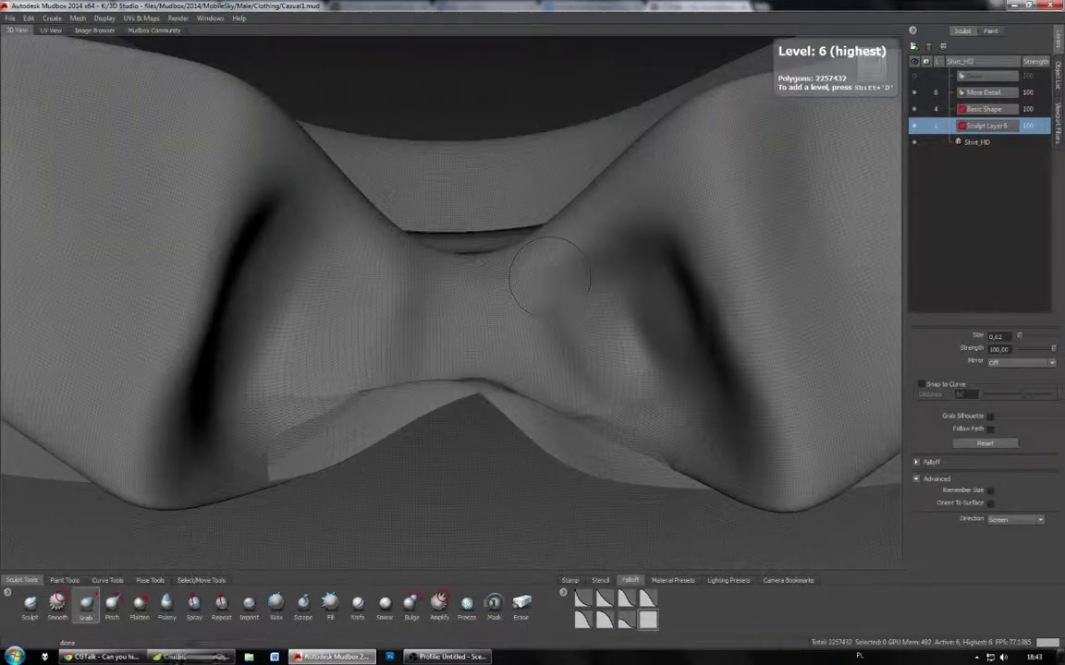
right_click(468, 336)
right_drag(453, 350, 450, 351)
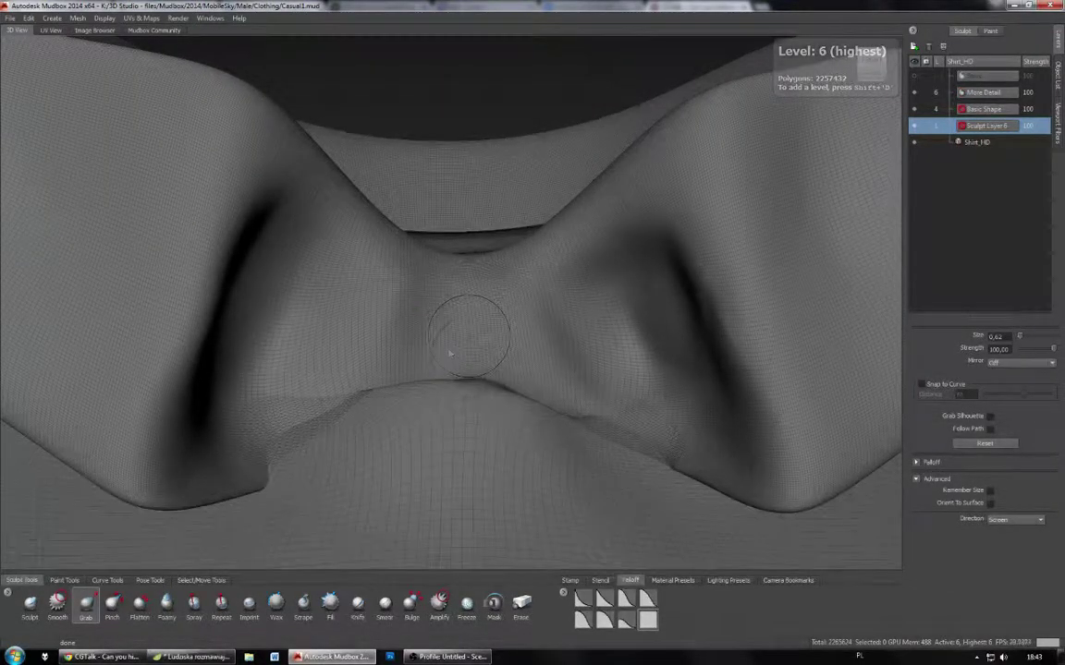
Step: On the More Detail layer, adjust the shirt front just below the collar band using the Grab brush at size 1.92
scroll(458, 356, down, 4)
mouse_move(465, 360)
alt+mouse_down()
mouse_move(462, 277)
mouse_move(526, 342)
mouse_move(462, 407)
mouse_move(460, 449)
mouse_move(462, 414)
mouse_move(545, 415)
alt+mouse_up()
key(b)
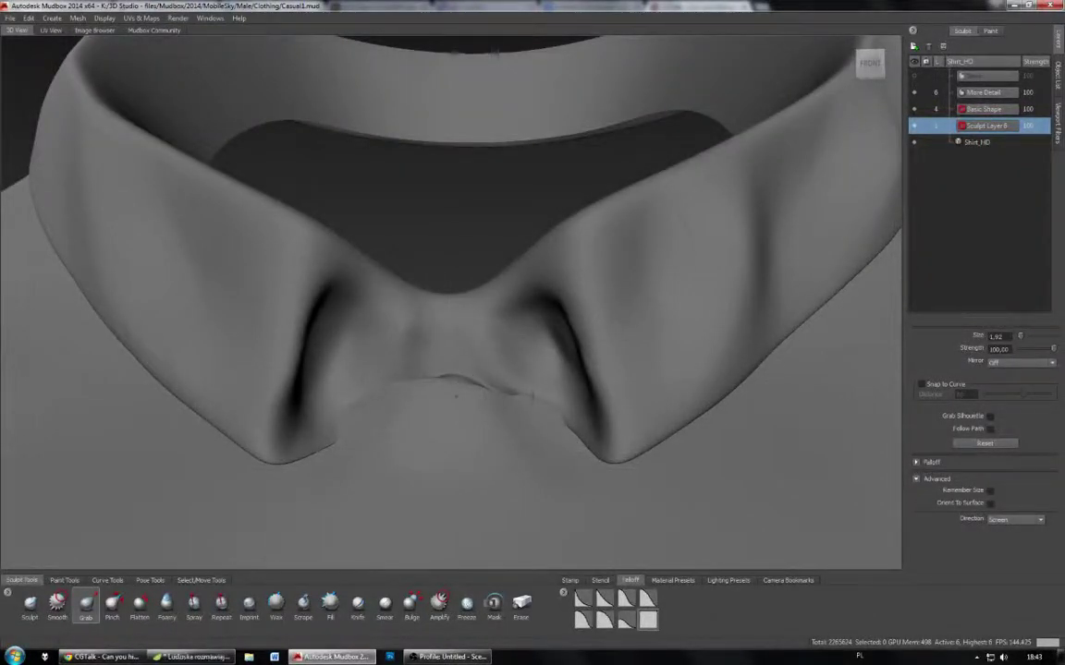
click(974, 94)
drag(453, 411, 453, 419)
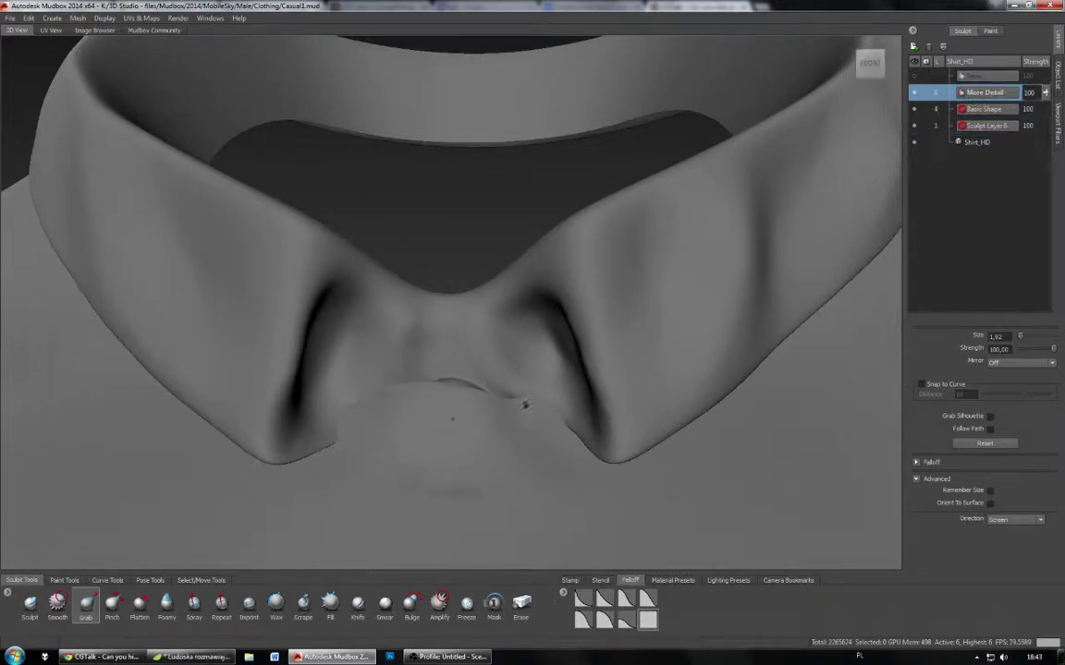
Step: Build up the seam between collar band and shirt front with the Sculpt brush at strength 2, and smooth it
click(29, 607)
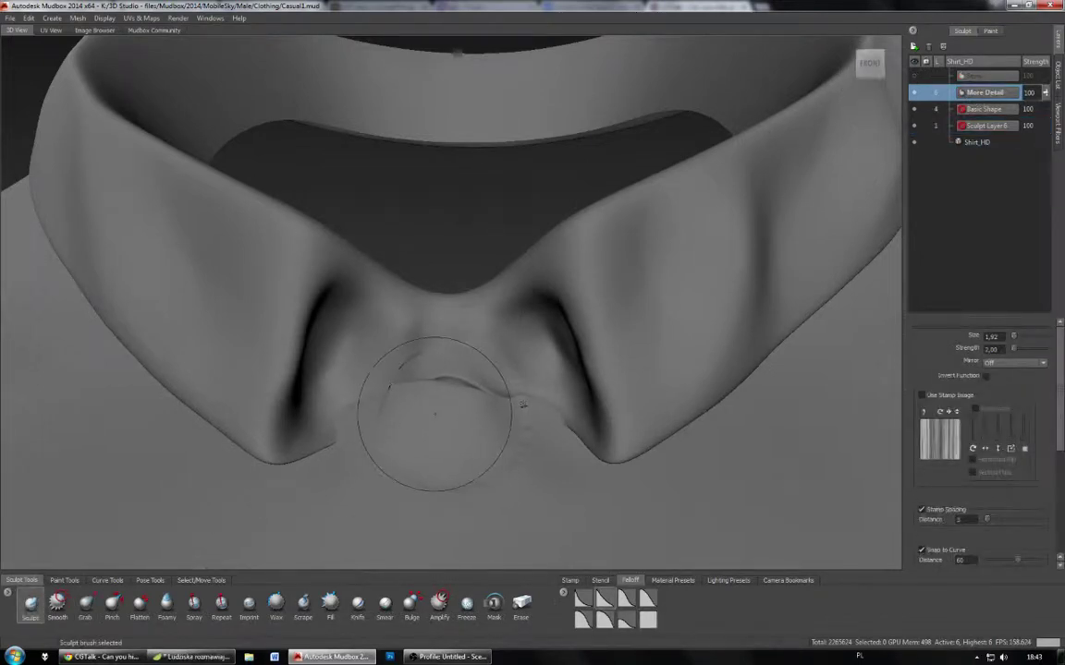
drag(446, 412, 437, 415)
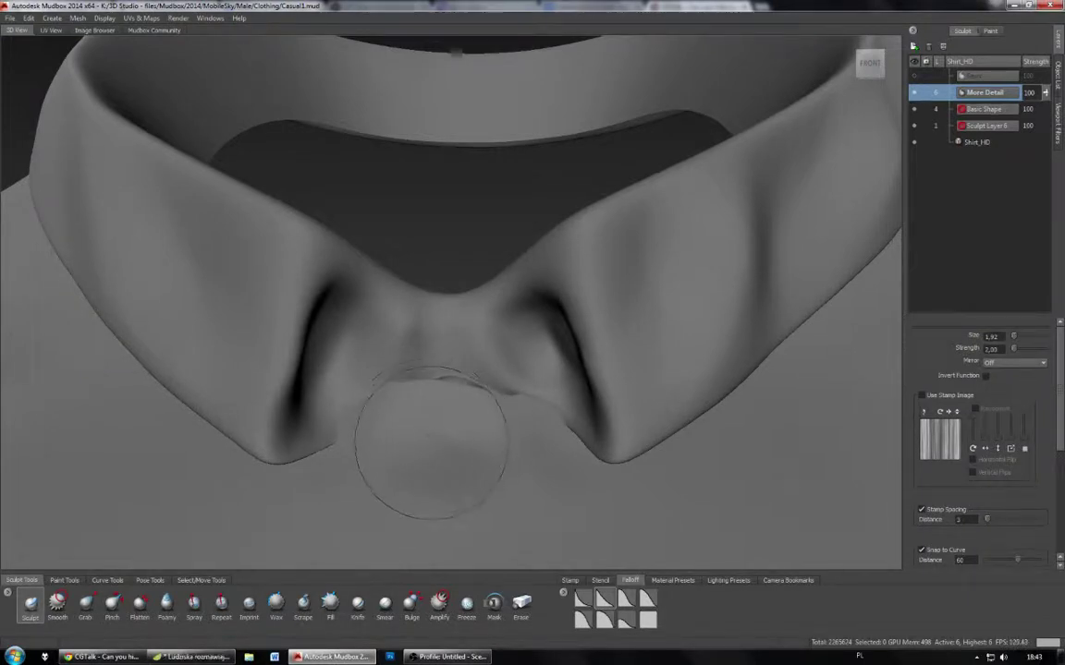
key(b)
mouse_move(451, 407)
mouse_down()
mouse_move(433, 407)
mouse_move(442, 385)
mouse_move(458, 396)
mouse_up()
key(shift)
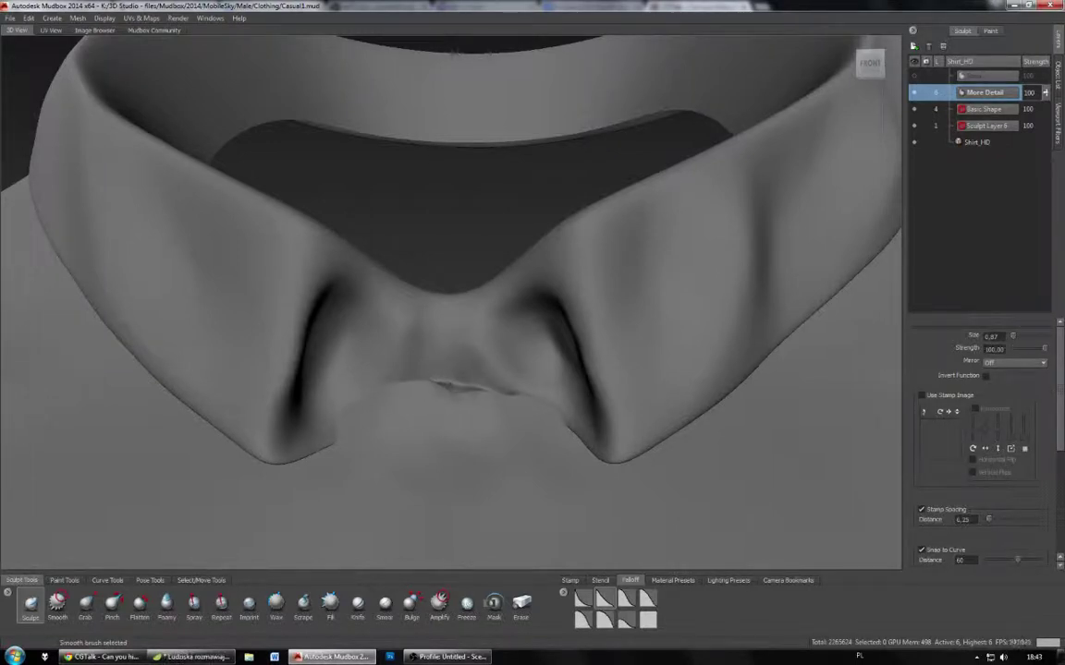
Step: Flatten the seam at the centre of the collar band with a 1.52 brush at strength 94.70
click(222, 604)
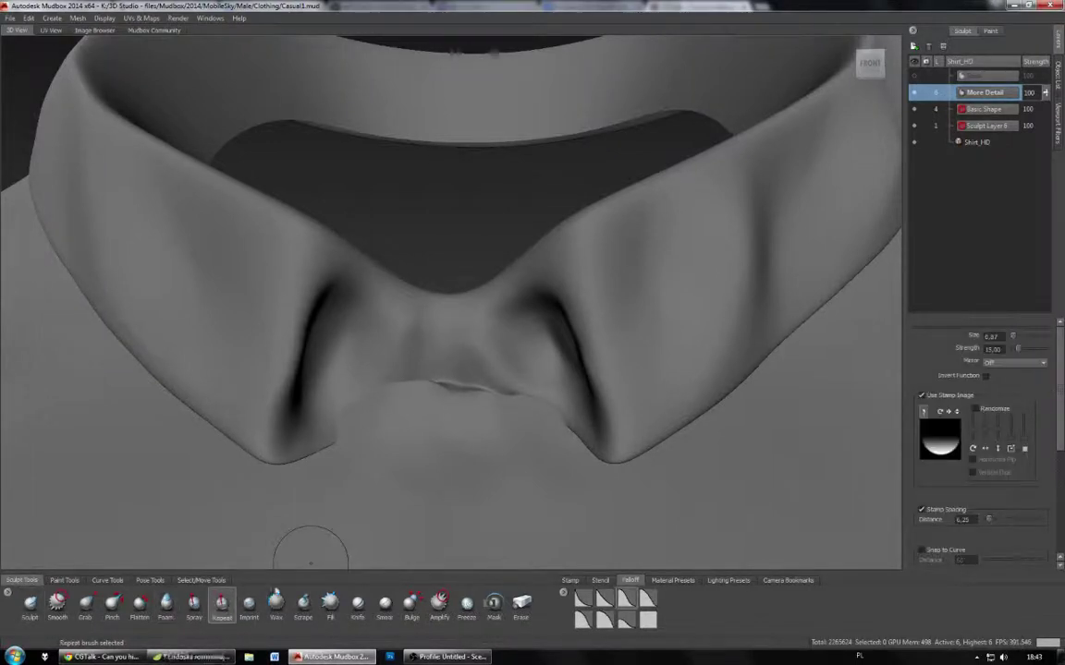
click(140, 605)
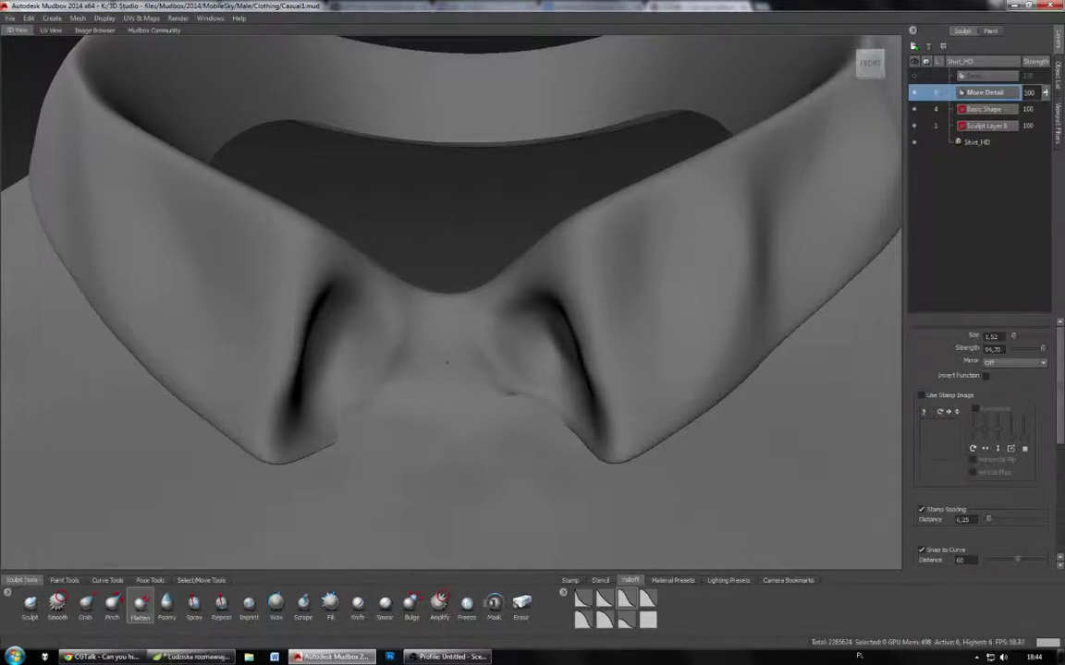
mouse_move(447, 362)
alt+mouse_down()
mouse_move(305, 359)
mouse_move(476, 355)
mouse_move(507, 409)
mouse_move(442, 398)
alt+mouse_up()
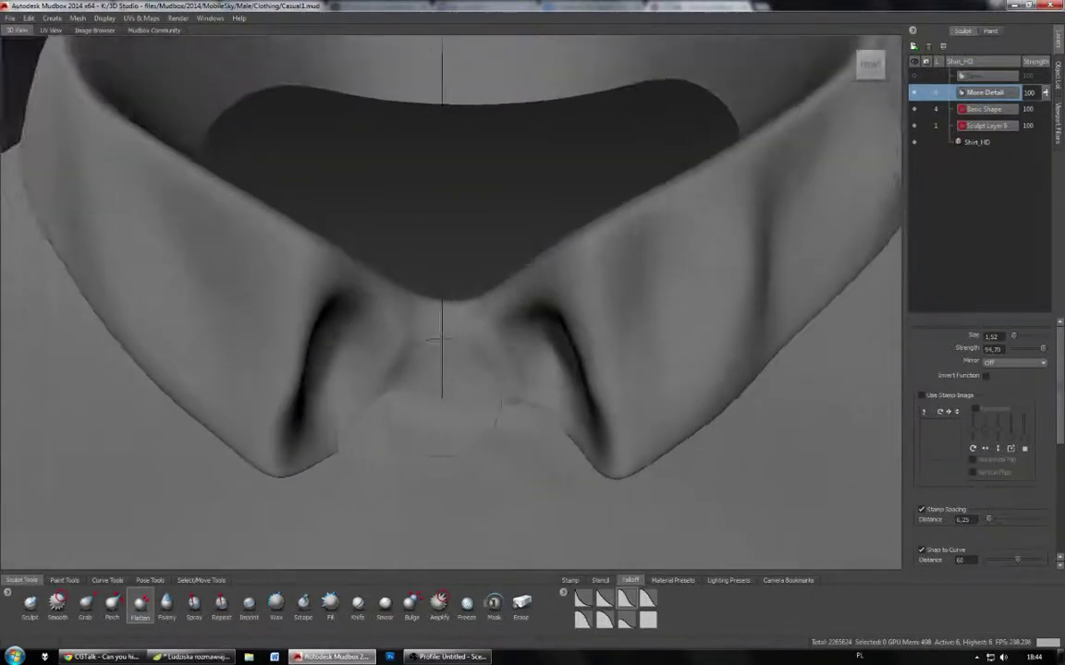
Step: Sculpt a vertical placket fold from the collar's front notch down the shirt front with a 0.46 brush at strength 2
click(31, 602)
mouse_move(452, 404)
mouse_down()
mouse_move(504, 408)
mouse_move(466, 412)
mouse_up()
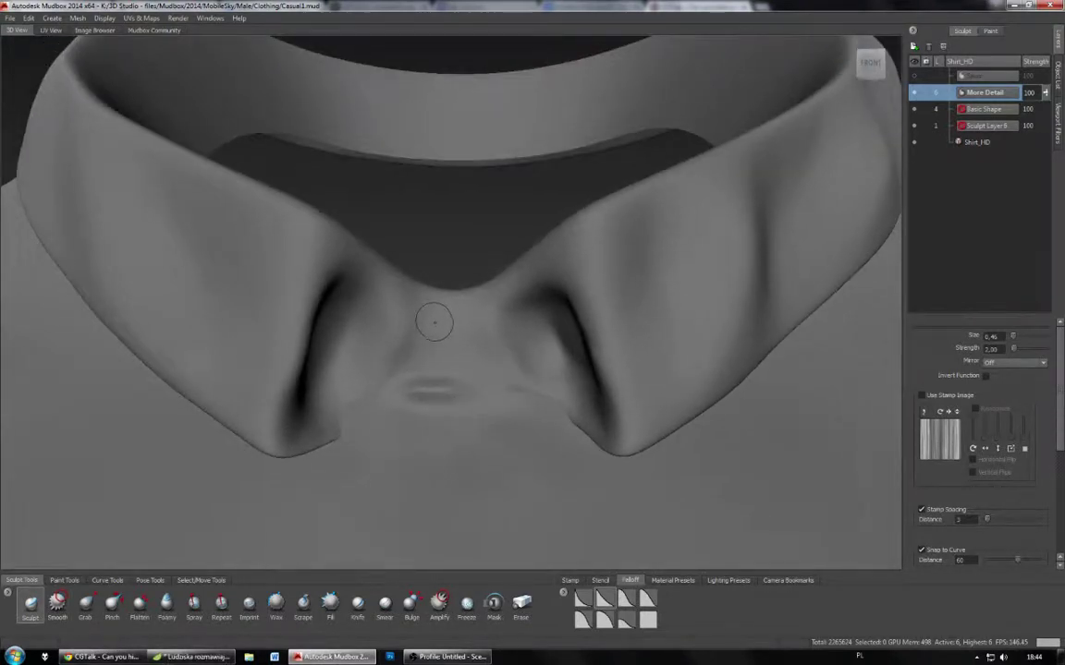
drag(432, 320, 444, 381)
drag(443, 312, 460, 490)
drag(458, 425, 462, 508)
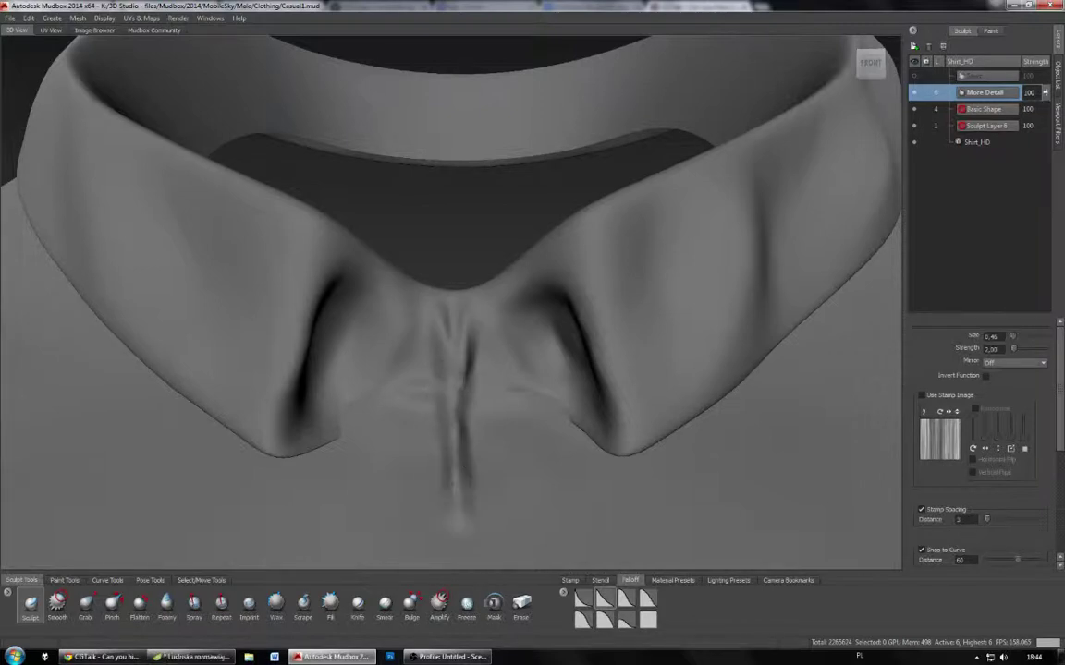
mouse_move(446, 296)
mouse_down()
mouse_move(454, 354)
mouse_move(445, 297)
mouse_move(360, 305)
mouse_move(449, 291)
mouse_up()
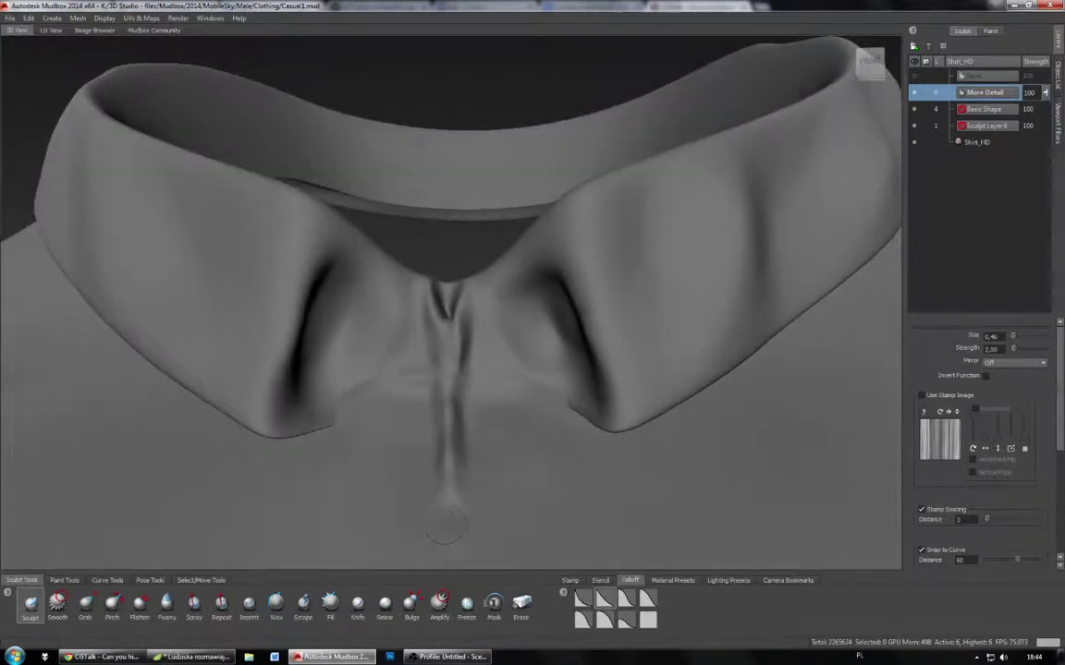
mouse_move(444, 525)
mouse_down()
mouse_move(450, 423)
mouse_move(399, 448)
mouse_up()
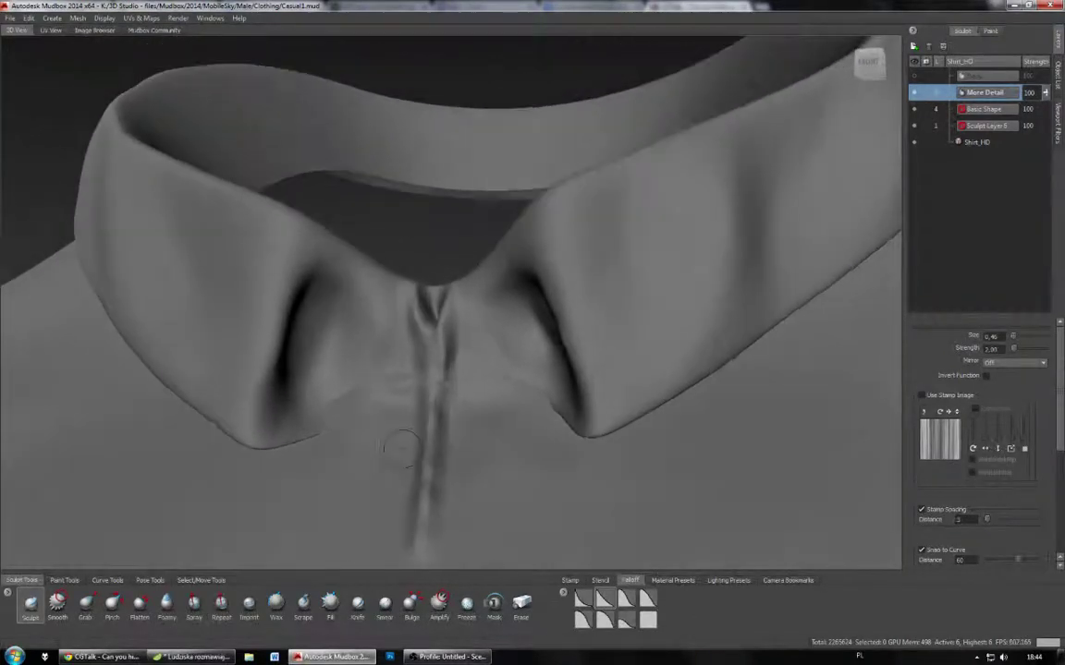
Step: Sculpt a curved fold on the collar band beside the left collar wing with a 0.89 brush
key(b)
mouse_move(344, 331)
mouse_down()
mouse_move(360, 331)
mouse_move(329, 312)
mouse_up()
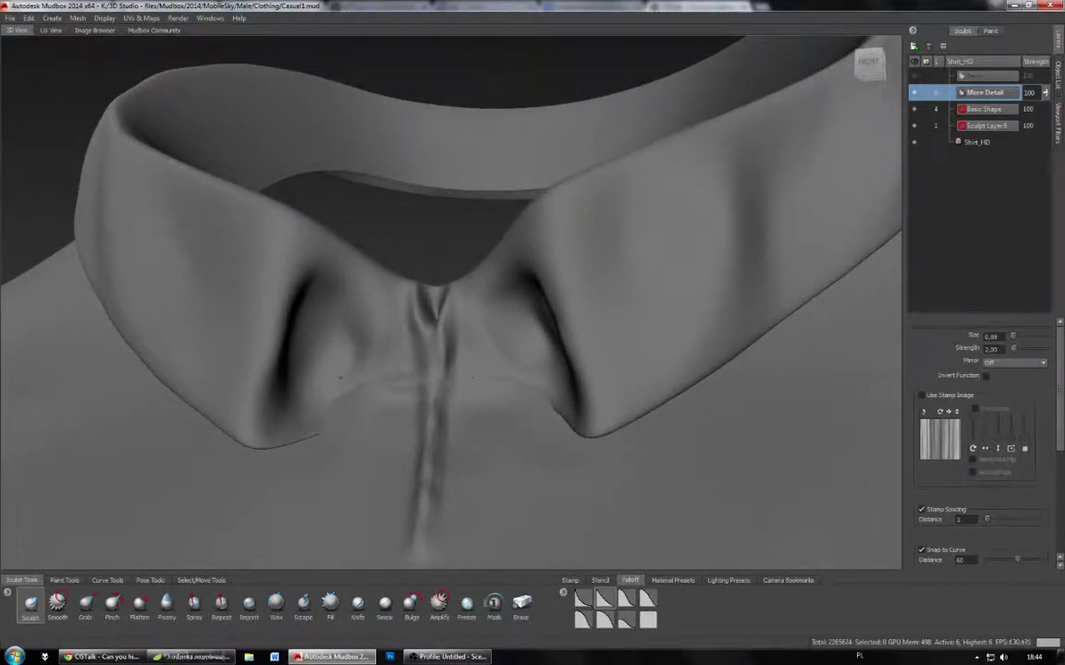
mouse_move(346, 380)
mouse_down()
mouse_move(333, 305)
mouse_move(305, 263)
mouse_up()
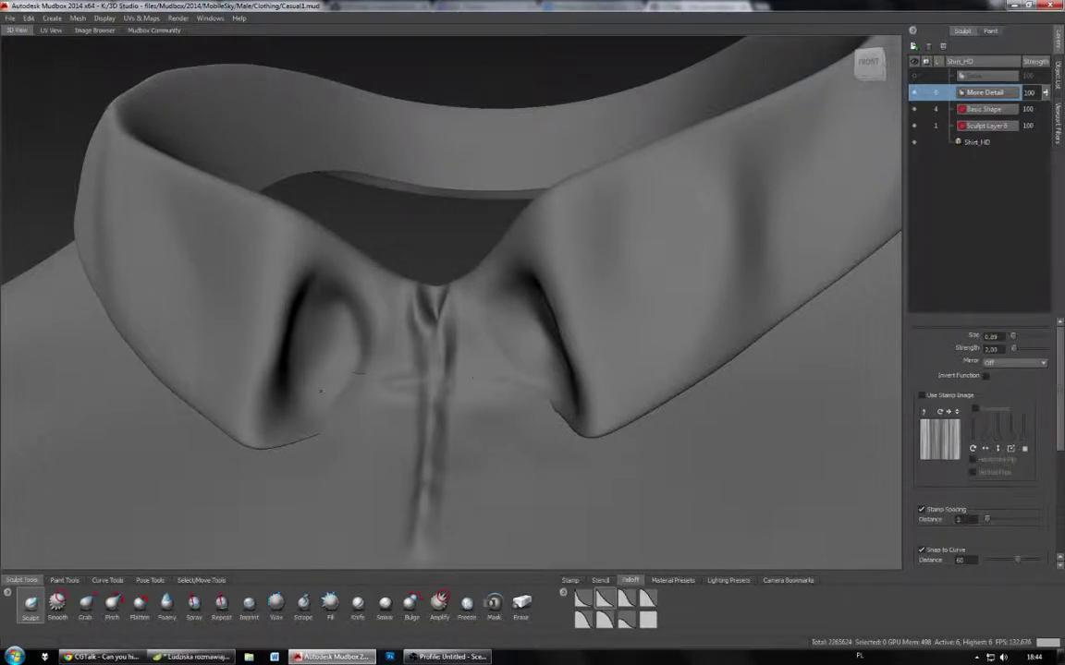
alt+drag(472, 377, 575, 356)
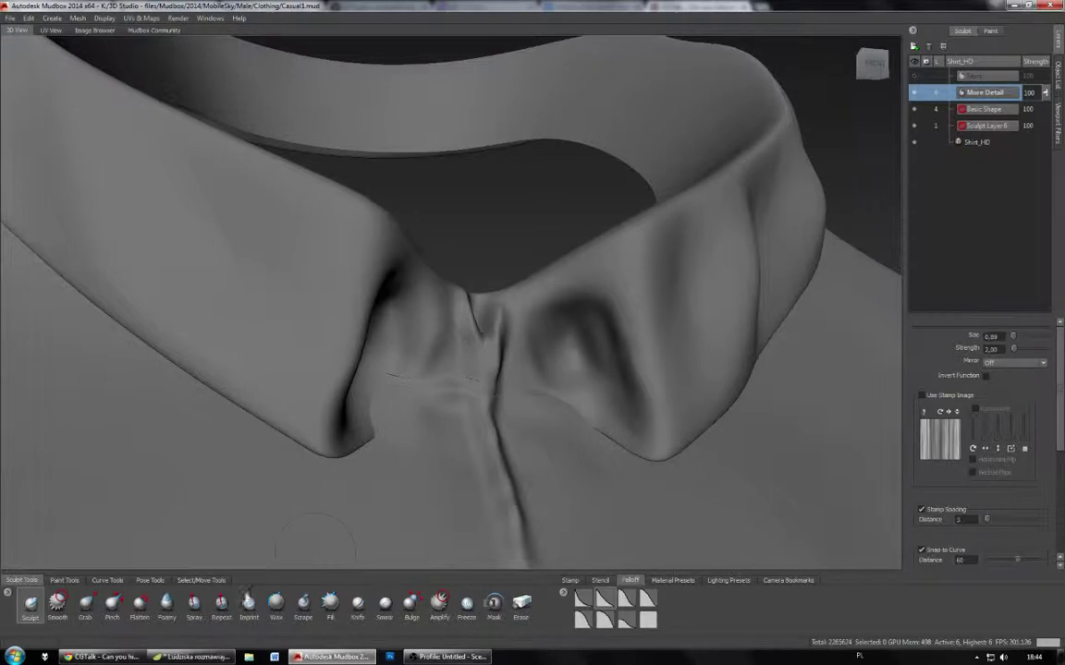
Step: Flatten the seam below the collar band on both sides of the placket with a 1.12 brush at strength 94.70
click(141, 607)
alt+drag(555, 393, 463, 398)
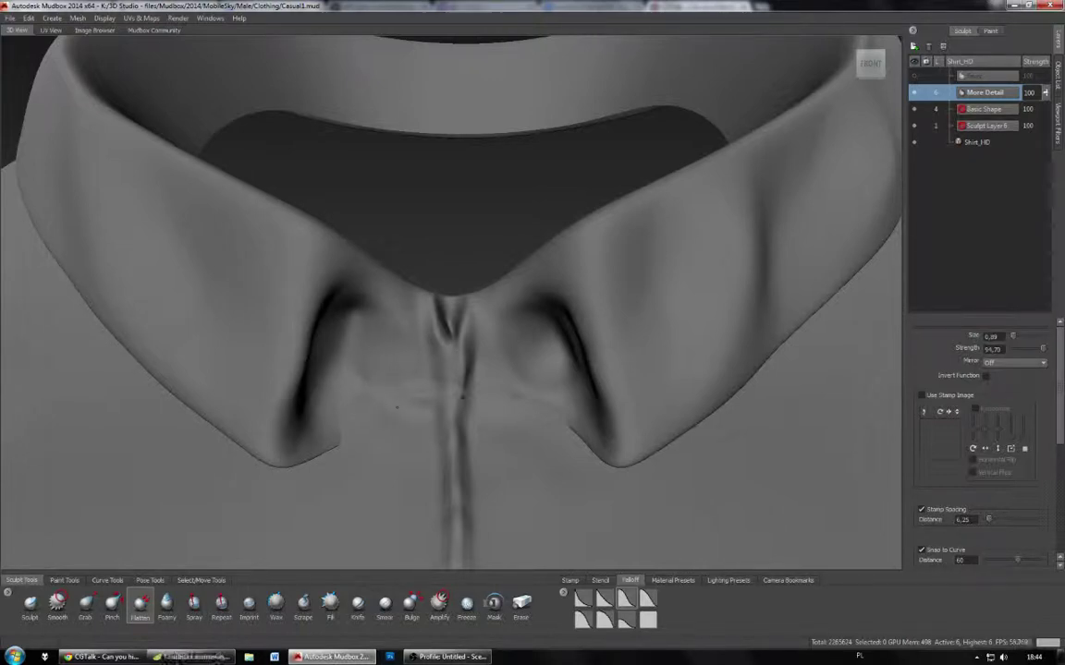
key(b)
drag(393, 401, 425, 401)
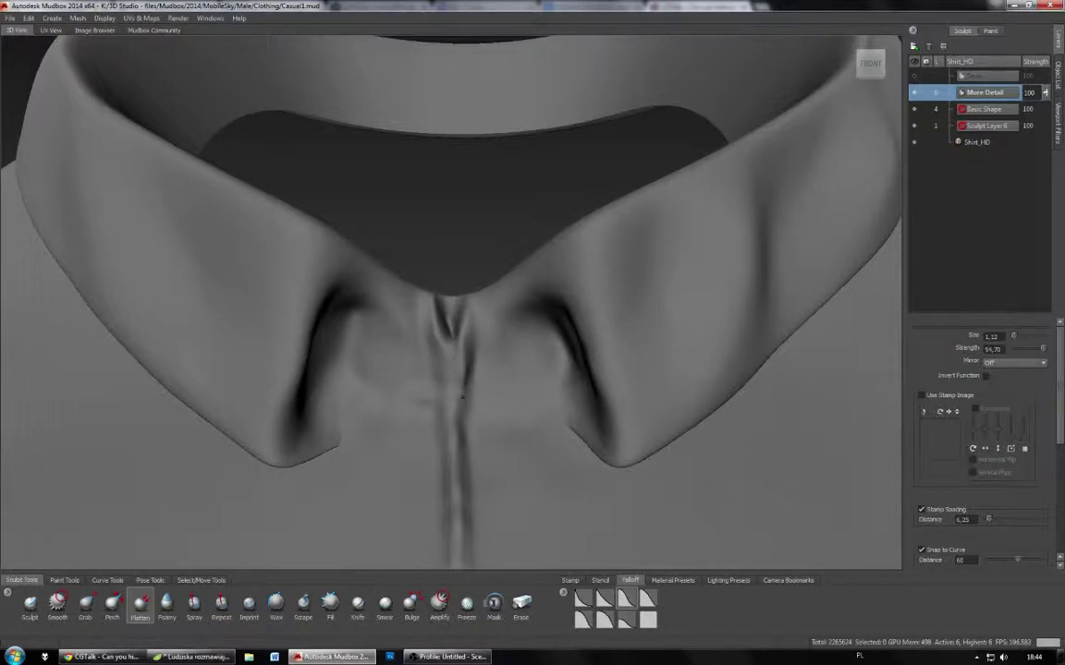
Step: Flatten away the narrow vertical placket fold below the collar's front notch with the Flatten brush
alt+drag(492, 342, 491, 423)
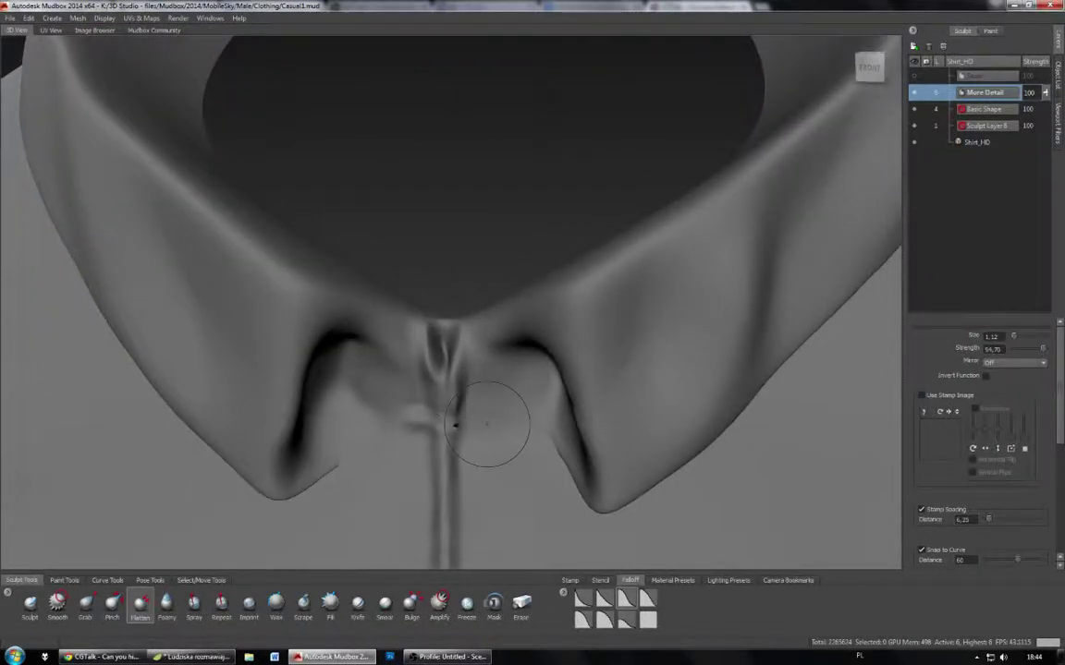
alt+right_drag(491, 423, 640, 197)
alt+drag(640, 196, 545, 242)
alt+right_drag(545, 242, 497, 281)
alt+middle_drag(497, 282, 487, 247)
alt+right_drag(531, 285, 488, 281)
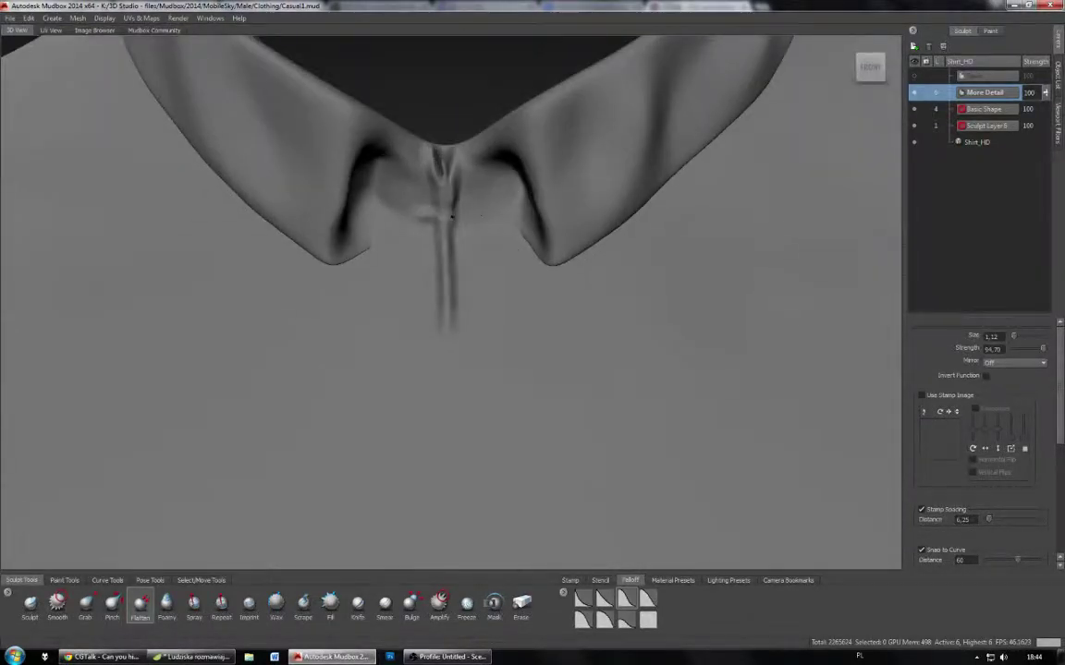
mouse_move(451, 217)
mouse_down()
mouse_move(448, 276)
mouse_move(437, 205)
mouse_up()
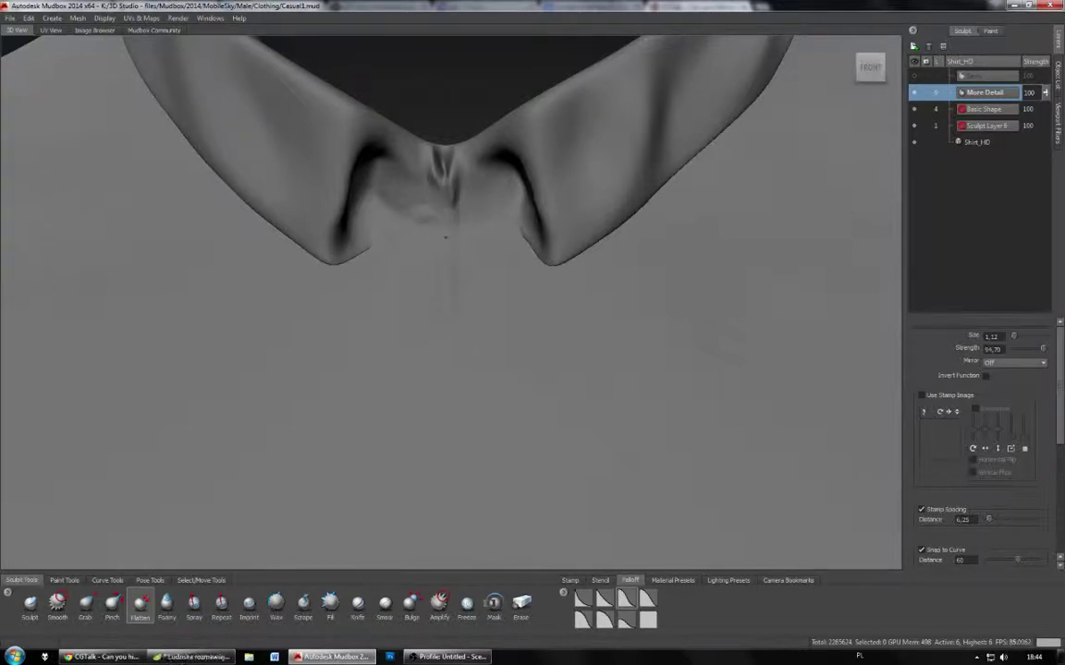
Step: Sculpt a wider, straight placket strip from the collar band down the shirt front, with Steady Stroke on at distance 7
click(29, 603)
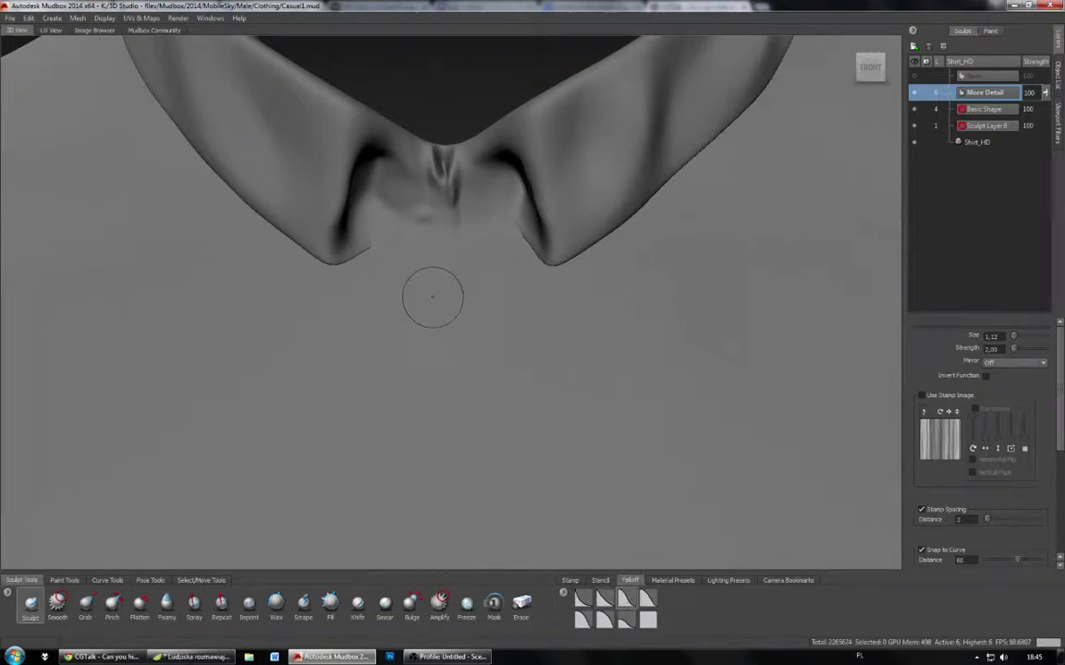
key(b)
mouse_move(435, 294)
mouse_down()
mouse_move(406, 263)
mouse_move(480, 215)
mouse_up()
scroll(980, 443, down, 3)
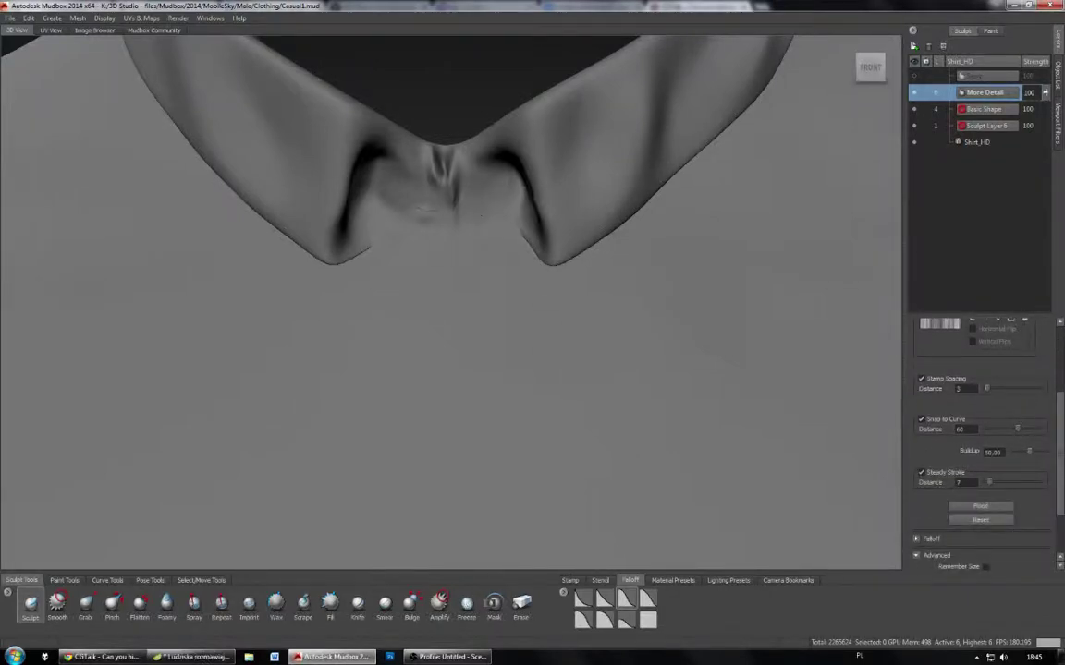
drag(430, 178, 437, 428)
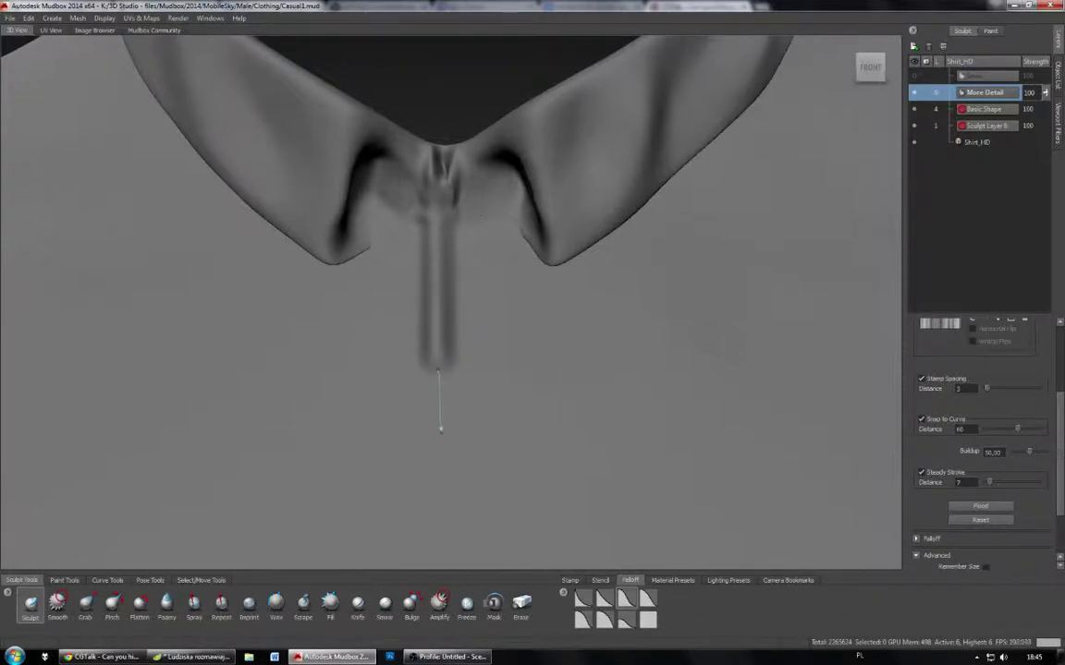
key(ctrl+z)
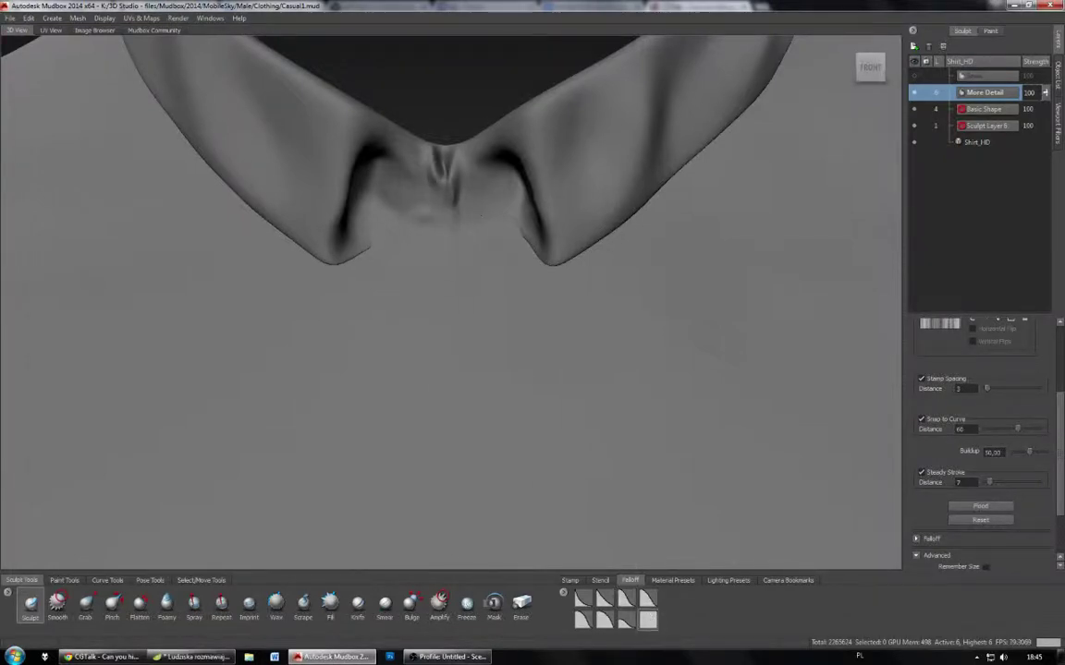
drag(429, 176, 434, 403)
key(ctrl+z)
mouse_move(432, 226)
mouse_down()
mouse_move(445, 528)
mouse_move(443, 406)
mouse_up()
drag(429, 454, 432, 391)
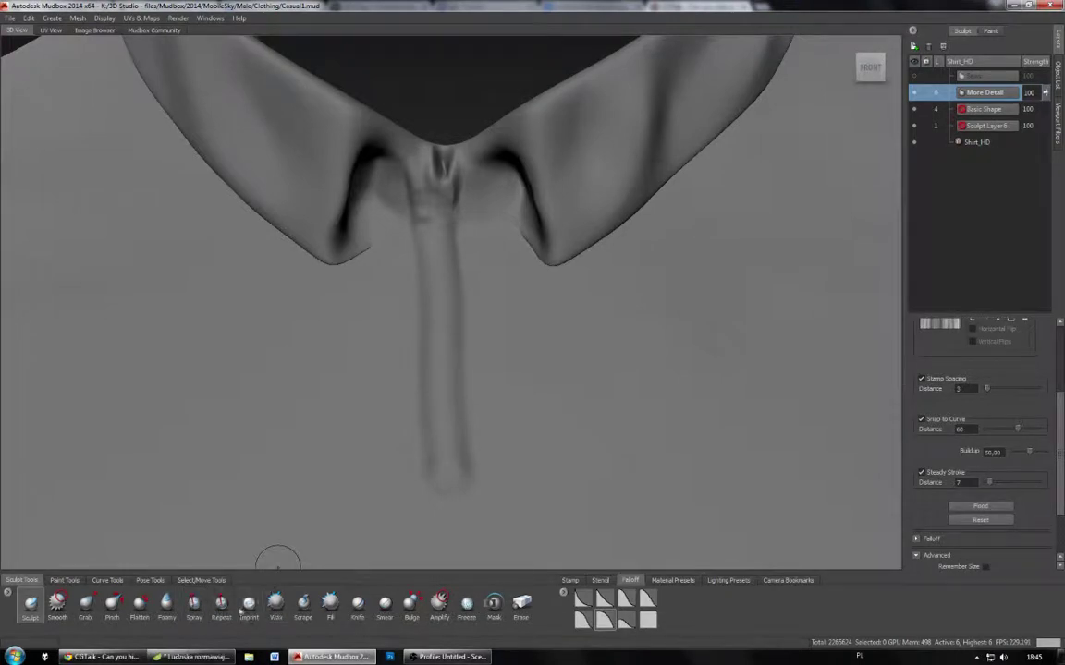
Step: Flatten the placket strip's surface, its lower end and the uneven area where it crosses the collar band
click(140, 605)
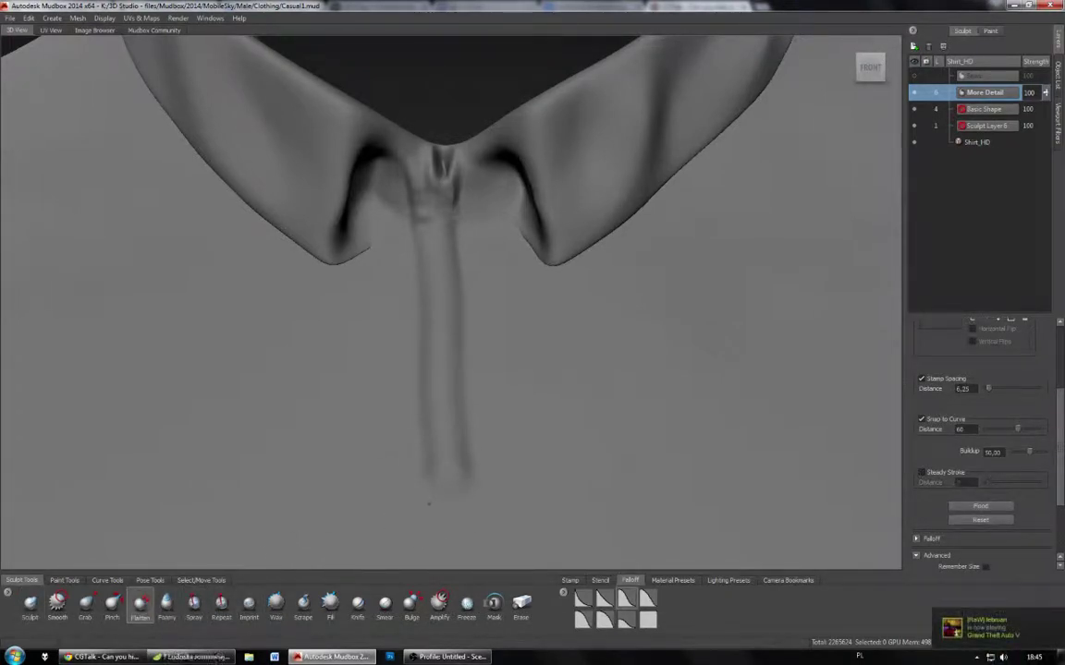
drag(440, 277, 477, 454)
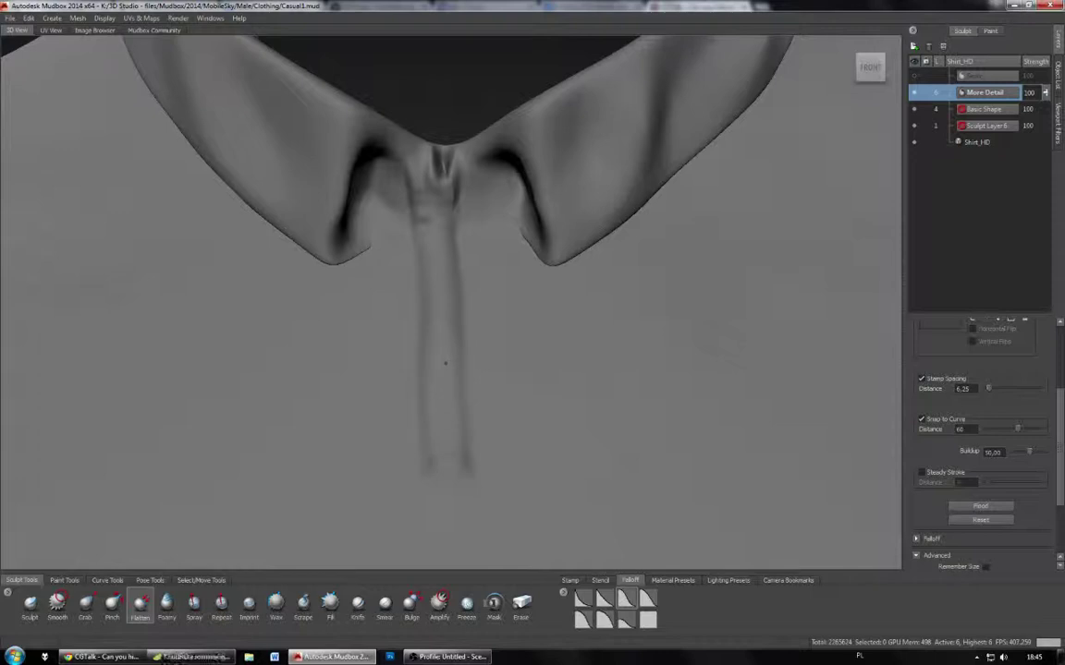
mouse_move(440, 393)
alt+mouse_down()
mouse_move(369, 370)
mouse_move(356, 338)
mouse_move(429, 398)
alt+mouse_up()
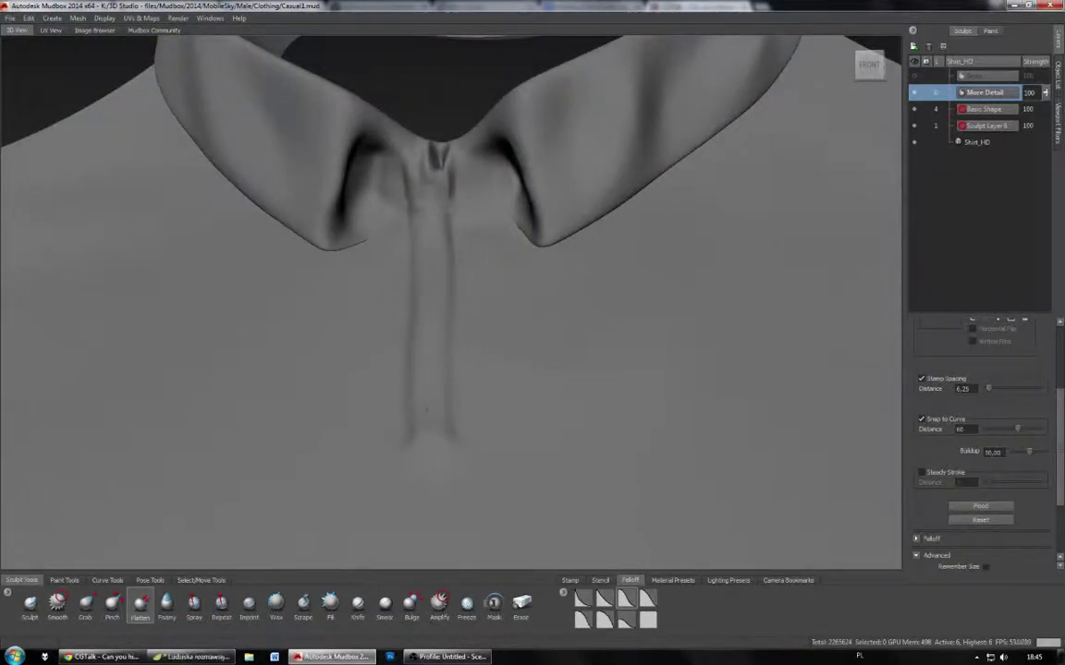
drag(421, 207, 422, 158)
alt+drag(433, 292, 438, 238)
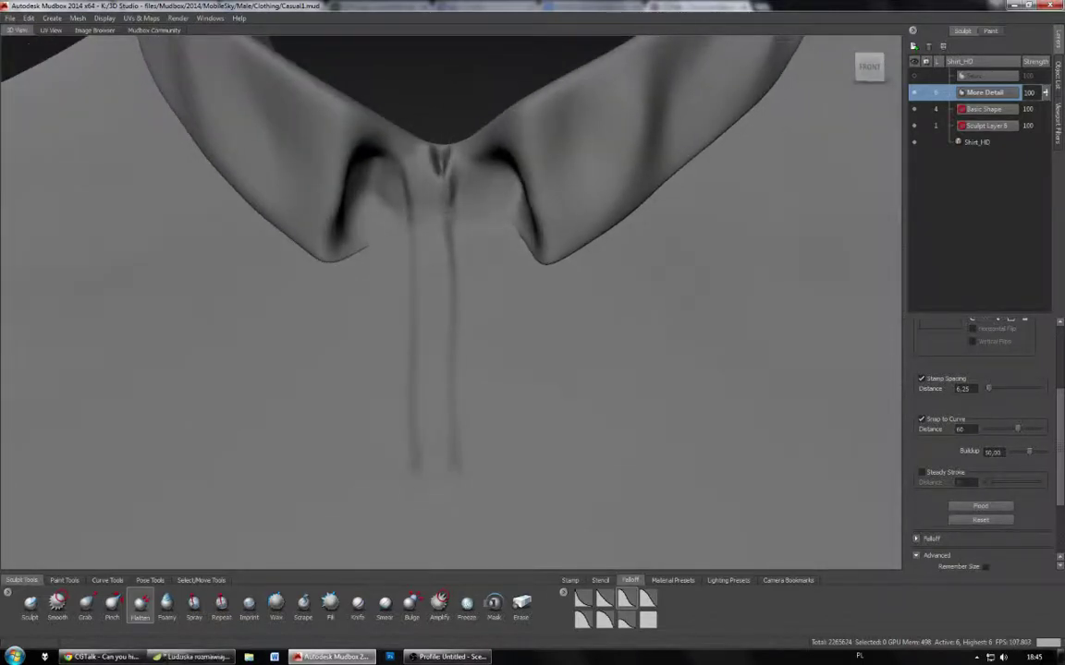
Step: Sculpt the placket crease at the collar's front notch with the Sculpt brush and Steady Stroke off
click(30, 602)
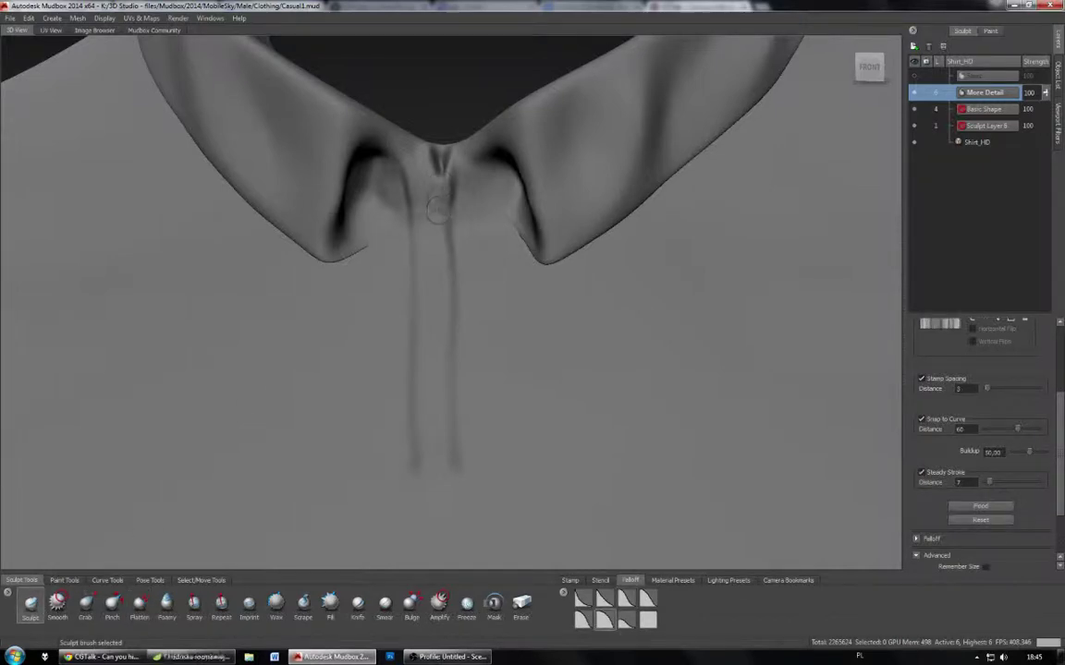
click(931, 474)
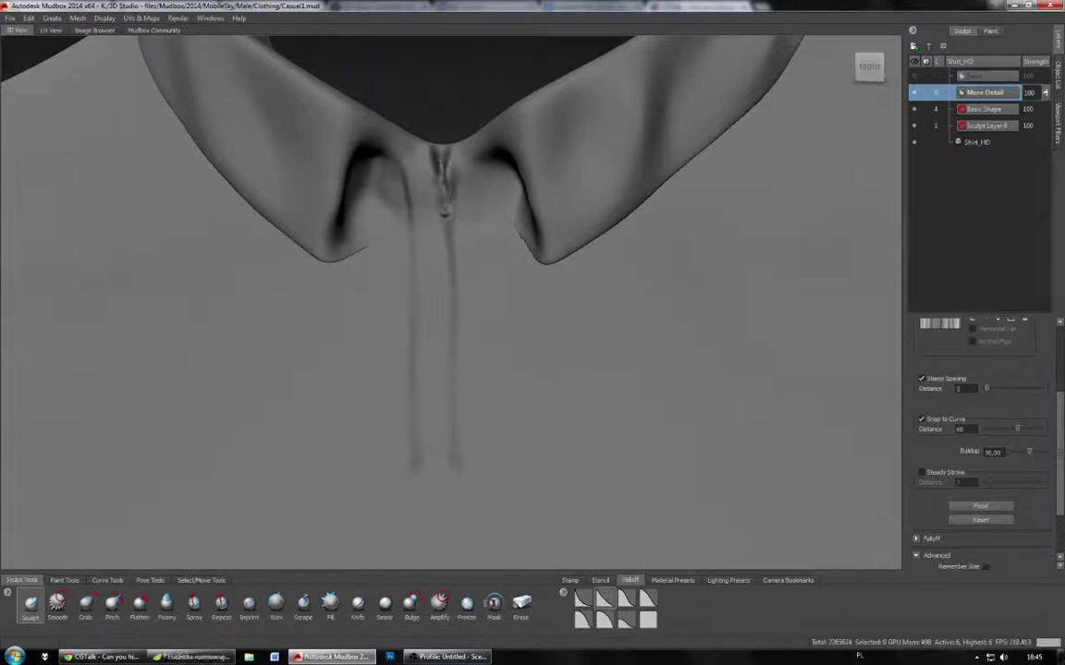
mouse_move(446, 154)
mouse_down()
mouse_move(445, 202)
mouse_move(446, 190)
mouse_up()
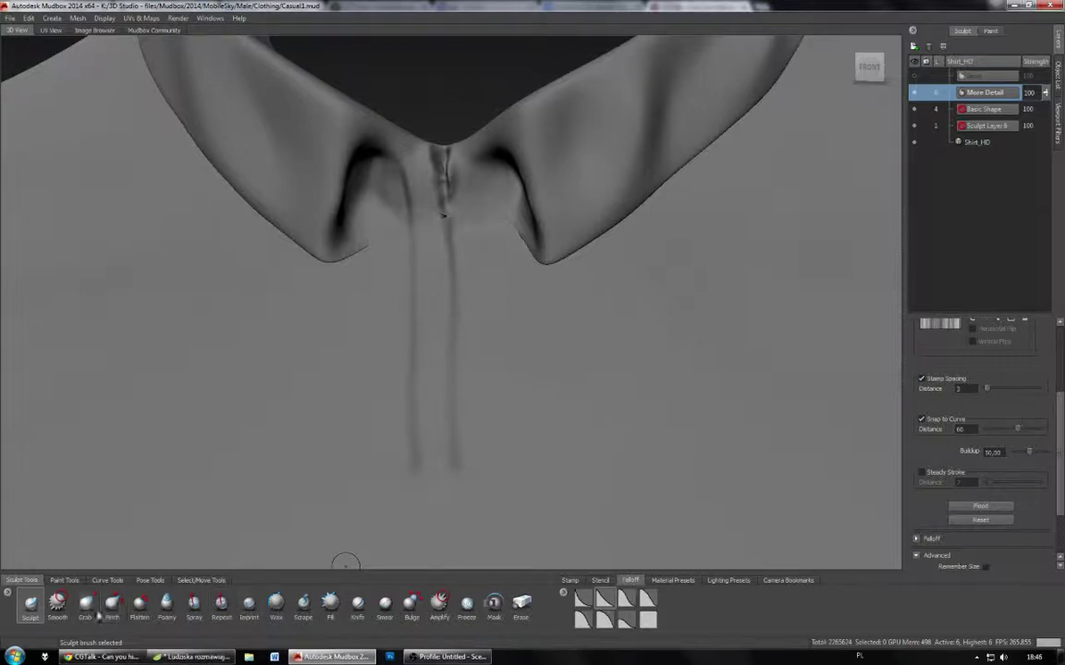
click(140, 606)
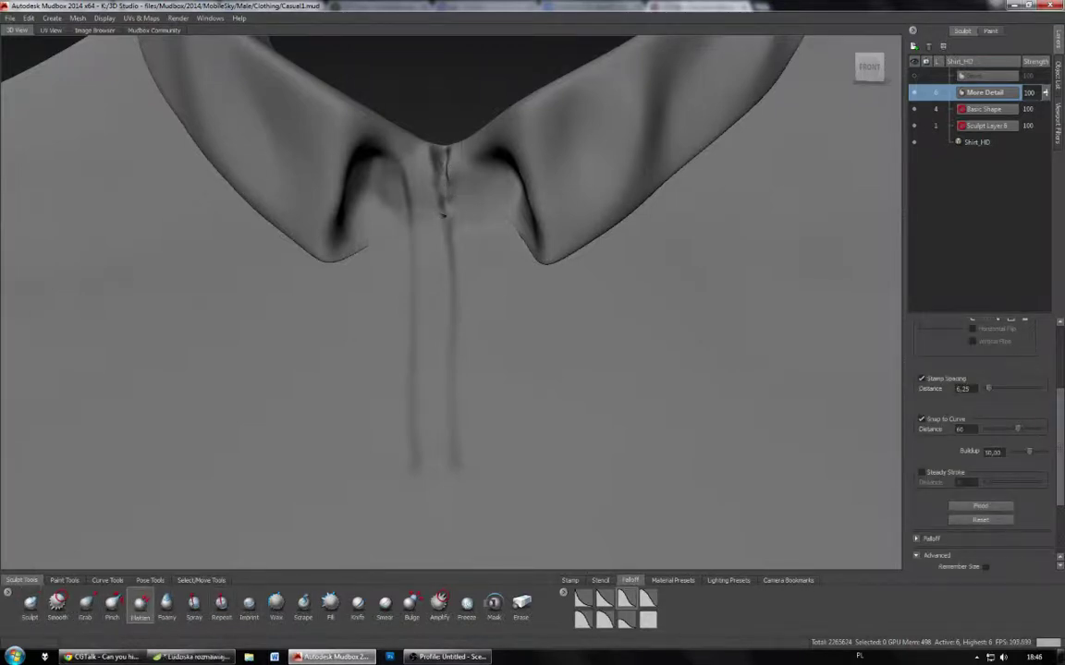
Step: Try to extend the placket strip further down the shirt front with a resized Wax brush and a different falloff
alt+drag(499, 305, 523, 295)
alt+right_drag(523, 295, 628, 180)
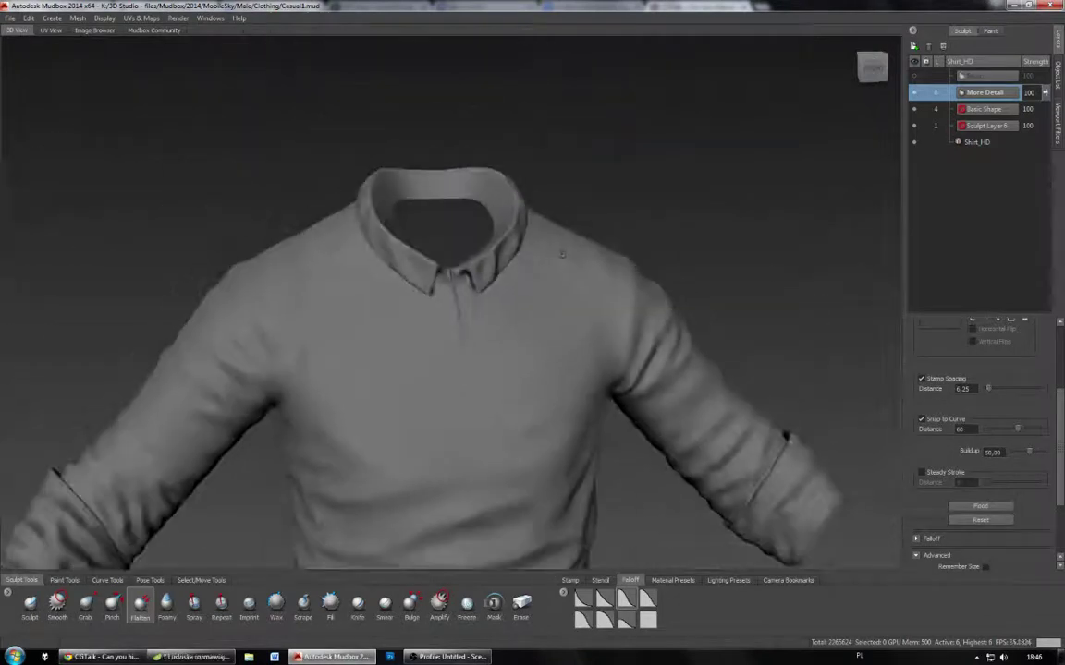
mouse_move(563, 253)
alt+mouse_down()
mouse_move(480, 305)
mouse_move(564, 255)
alt+mouse_up()
alt+right_drag(577, 245, 506, 348)
alt+middle_drag(508, 347, 519, 296)
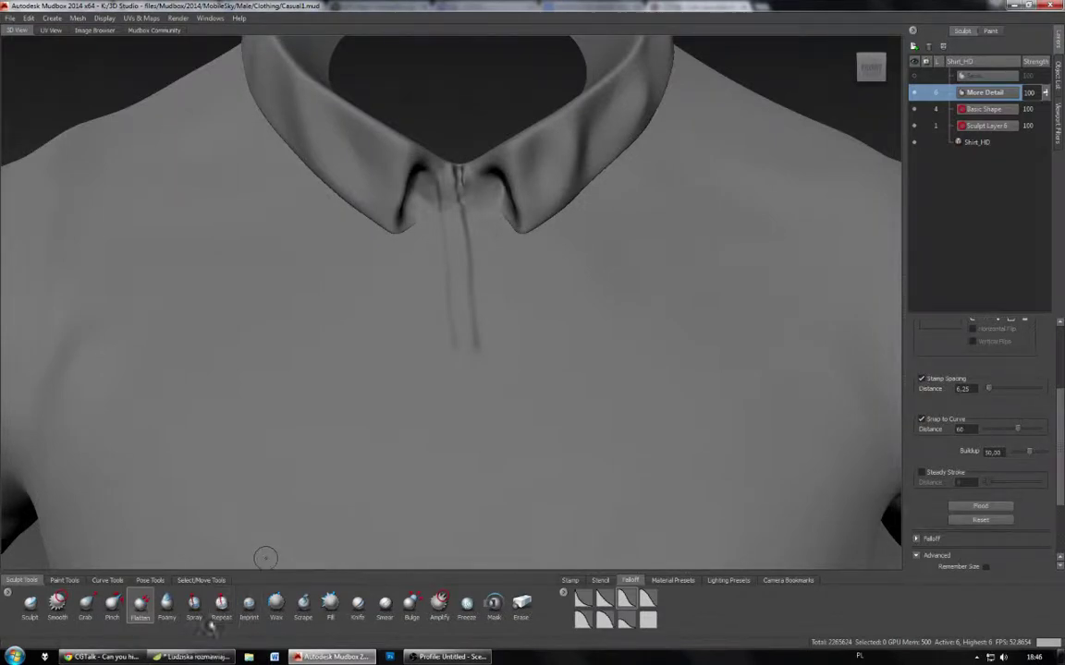
click(276, 606)
key(m)
drag(458, 349, 459, 269)
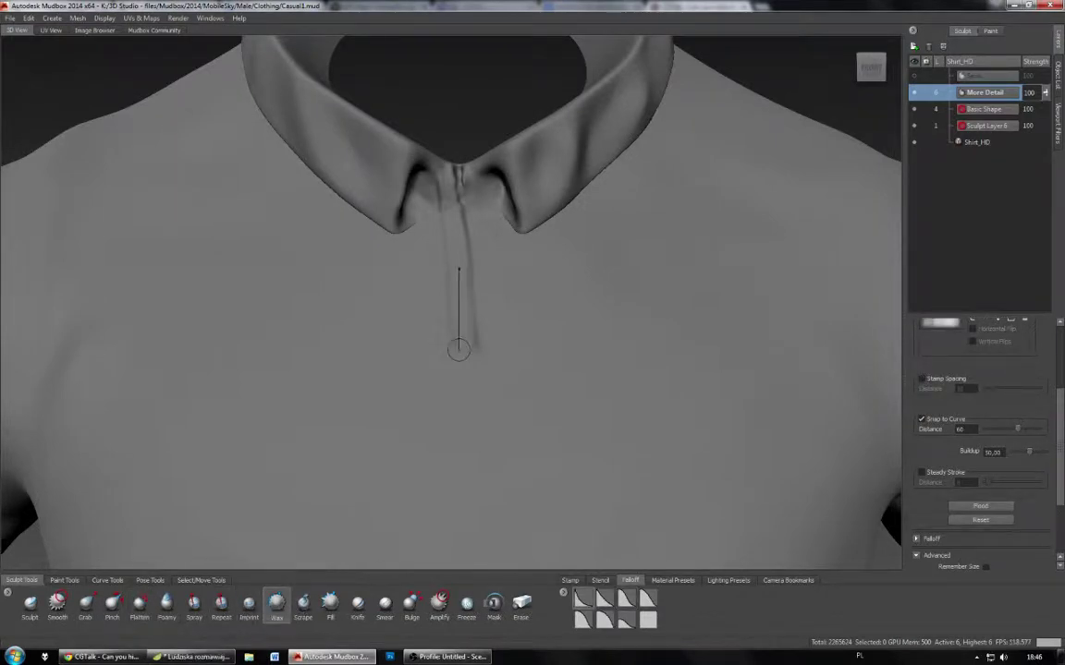
click(603, 620)
key(b)
drag(458, 364, 467, 363)
drag(467, 274, 466, 355)
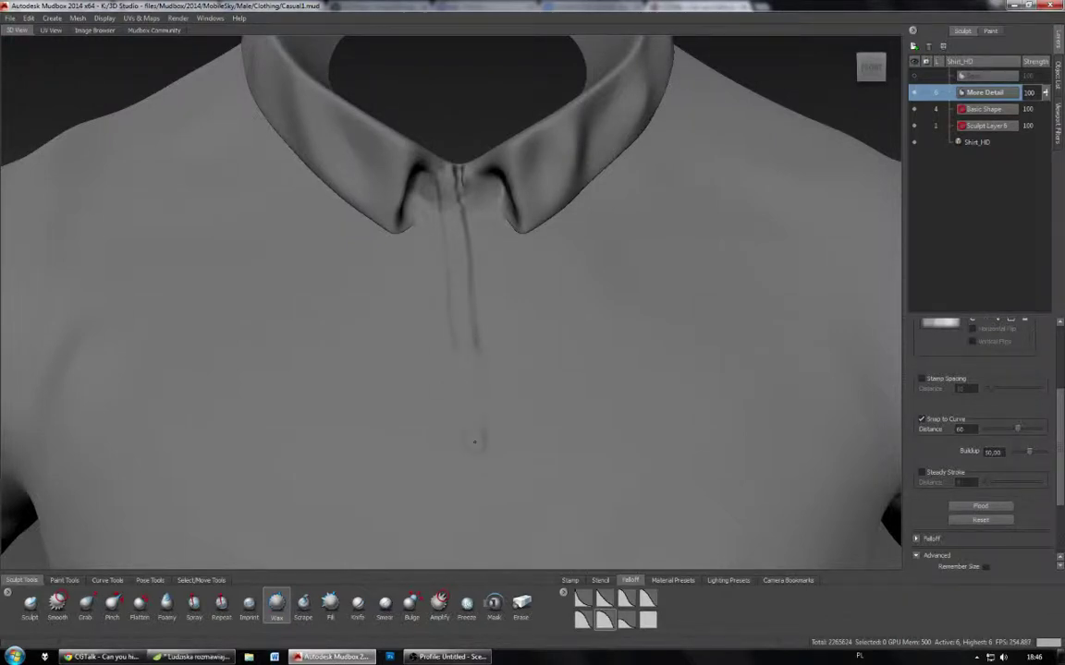
click(934, 474)
drag(471, 367, 476, 423)
alt+drag(478, 482, 325, 523)
key(ctrl+z)
Step: Extend the placket strip further down the chest with the Sculpt brush and Steady Stroke on at distance 7
click(30, 603)
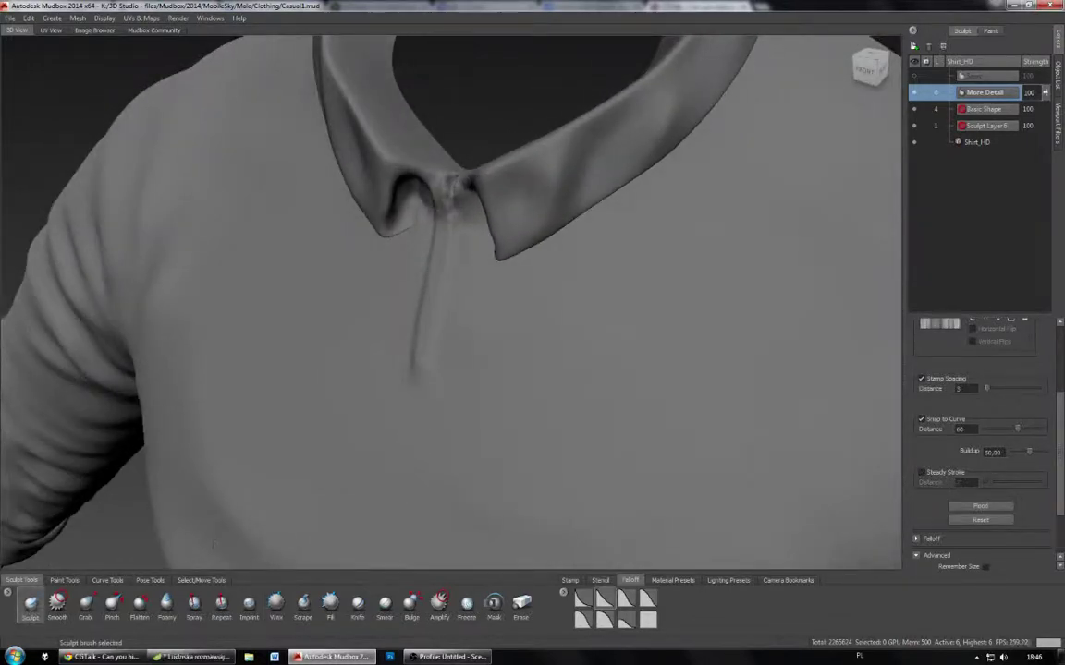
mouse_move(237, 498)
alt+mouse_down()
mouse_move(535, 535)
mouse_move(577, 504)
mouse_move(618, 502)
alt+mouse_up()
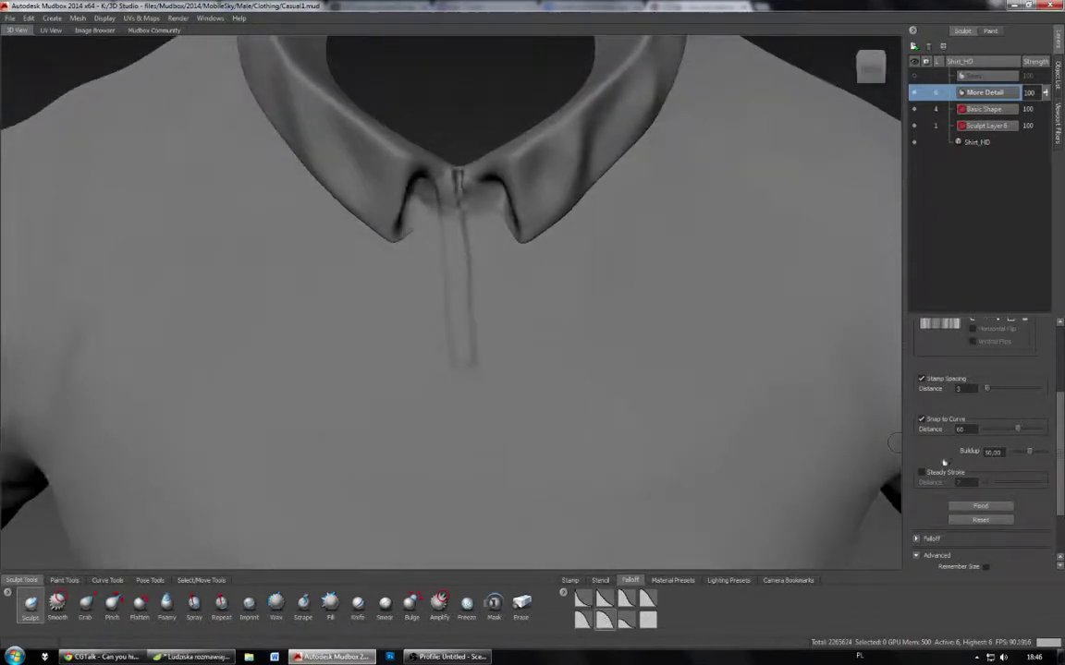
click(943, 473)
drag(462, 365, 469, 465)
drag(465, 369, 468, 467)
key(ctrl+z)
key(ctrl+z)
key(ctrl+z)
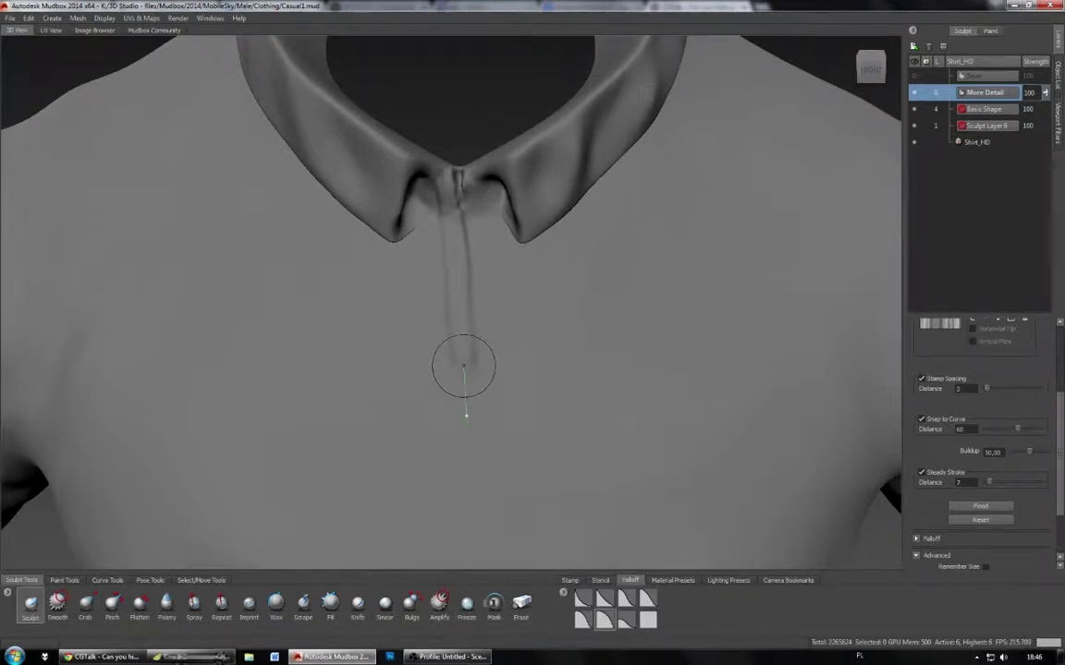
drag(464, 368, 464, 507)
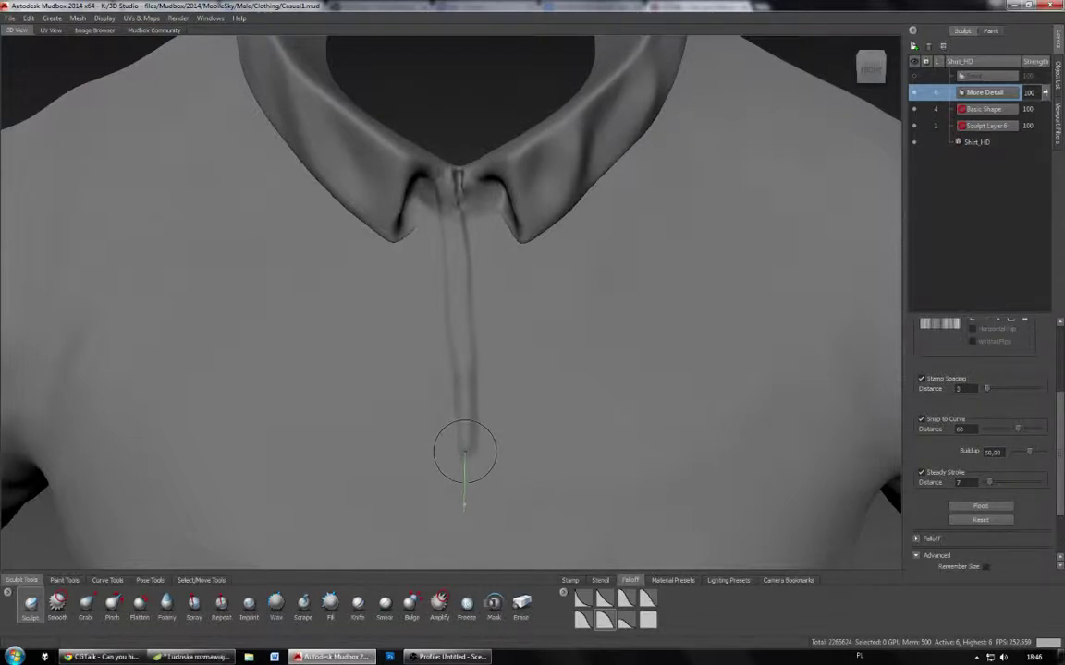
drag(465, 452, 463, 294)
key(ctrl+z)
drag(464, 365, 465, 464)
drag(465, 340, 464, 480)
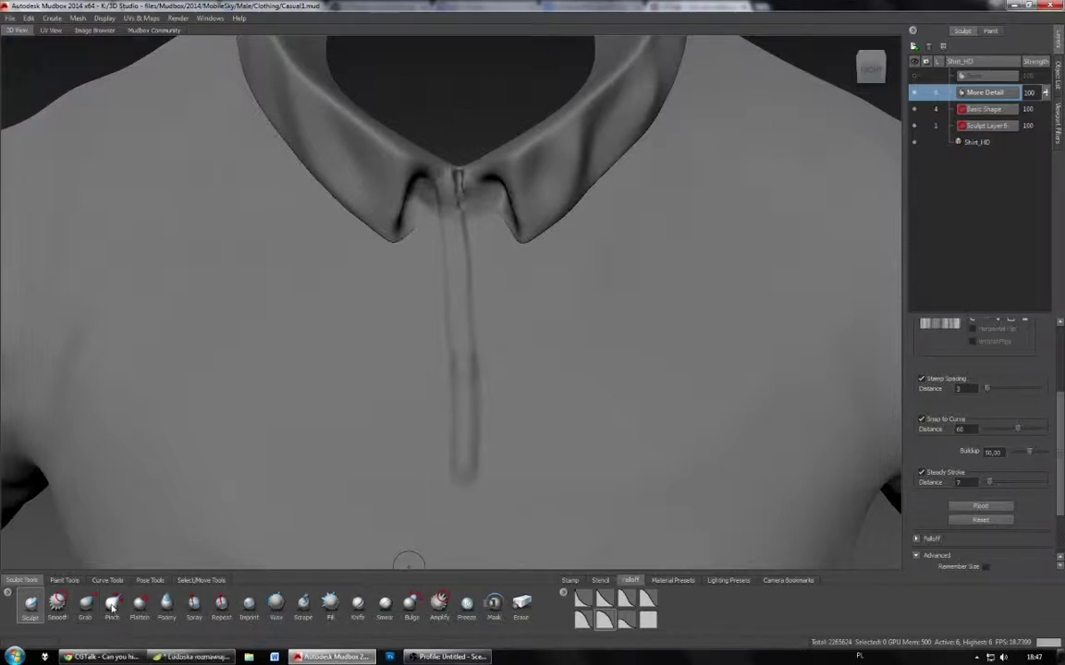
Step: Flatten the extended placket strip along its length and clean up its lower end with the Flatten brush
click(142, 606)
mouse_move(442, 425)
mouse_down()
mouse_move(440, 217)
mouse_move(445, 399)
mouse_up()
key(ctrl+z)
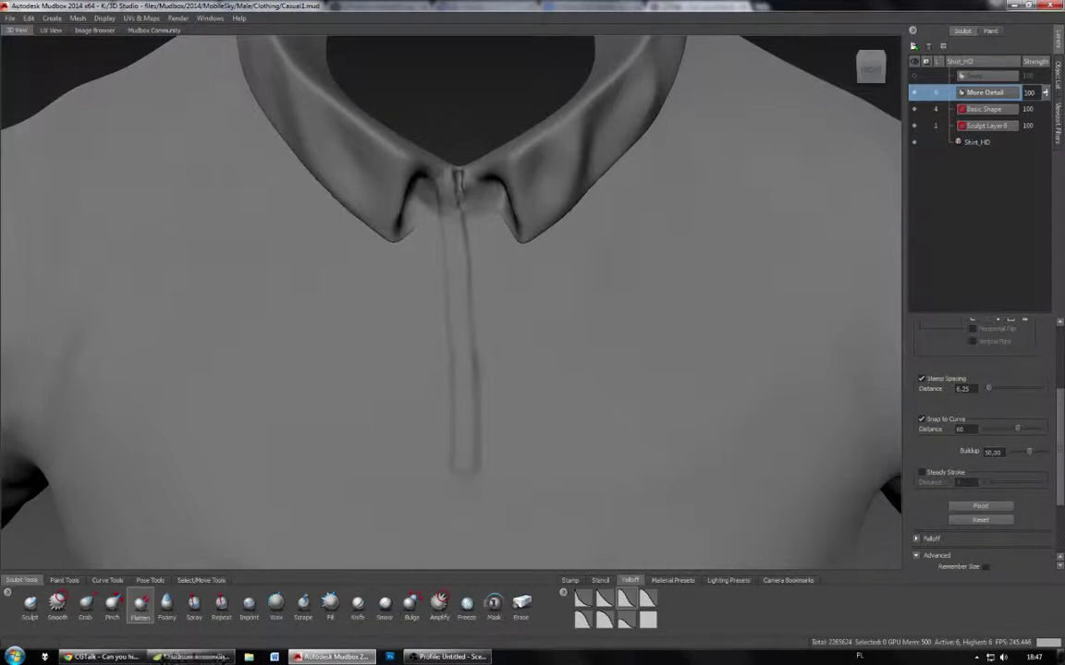
drag(471, 495, 466, 473)
drag(472, 166, 466, 435)
Step: Switch to the Sculpt brush with Steady Stroke off and test its falloff with round dabs beside the placket, undoing the test dab
alt+drag(536, 360, 453, 305)
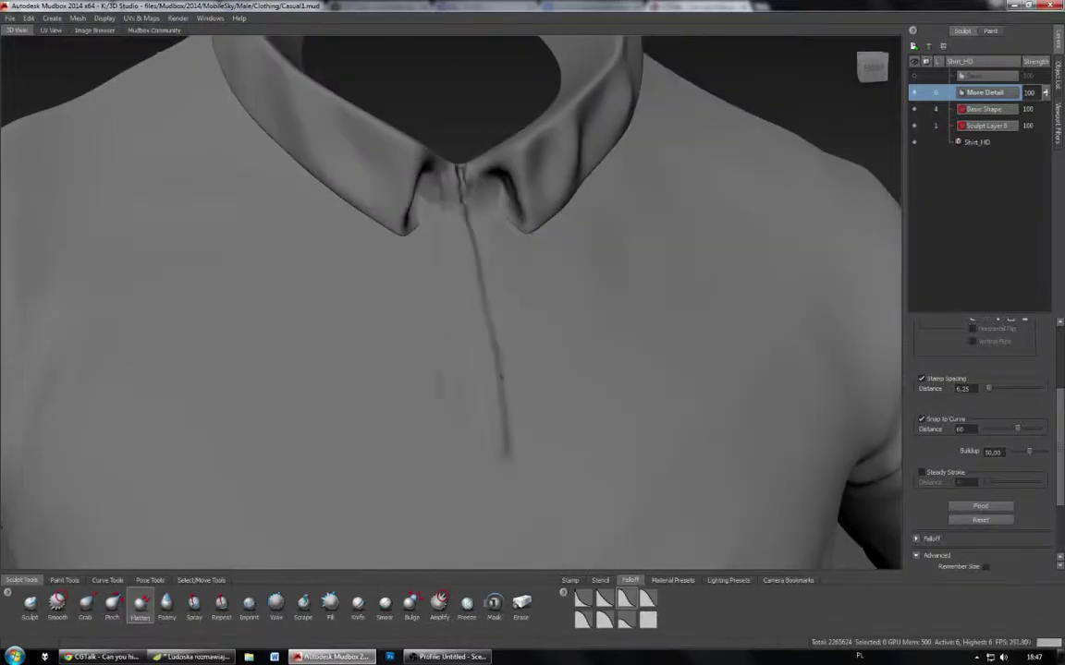
alt+drag(450, 387, 425, 394)
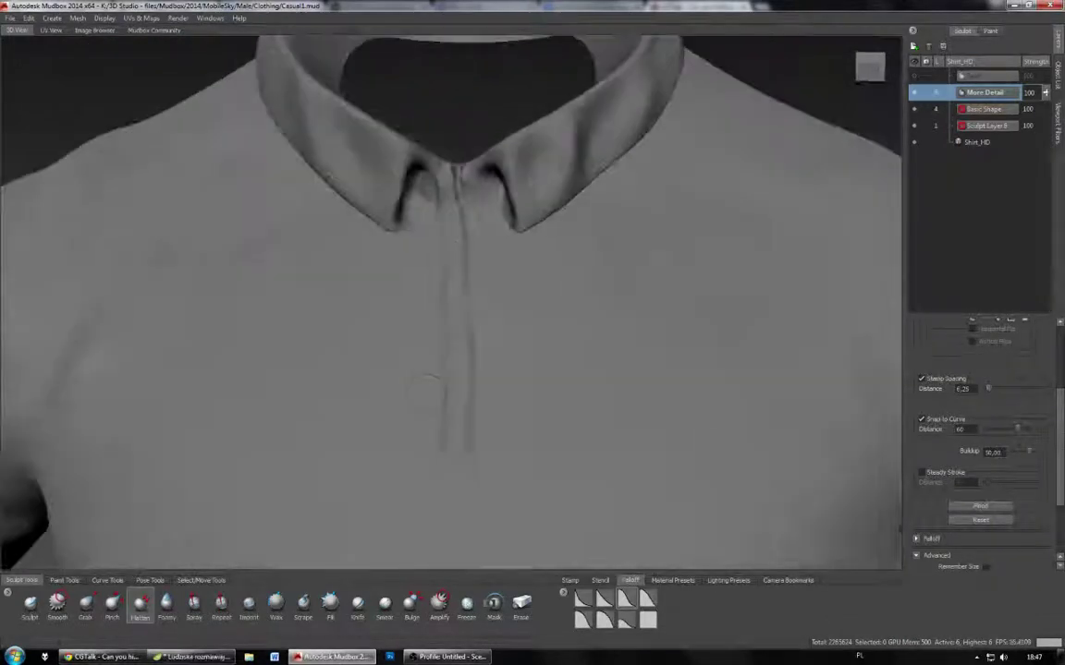
alt+right_drag(426, 394, 459, 309)
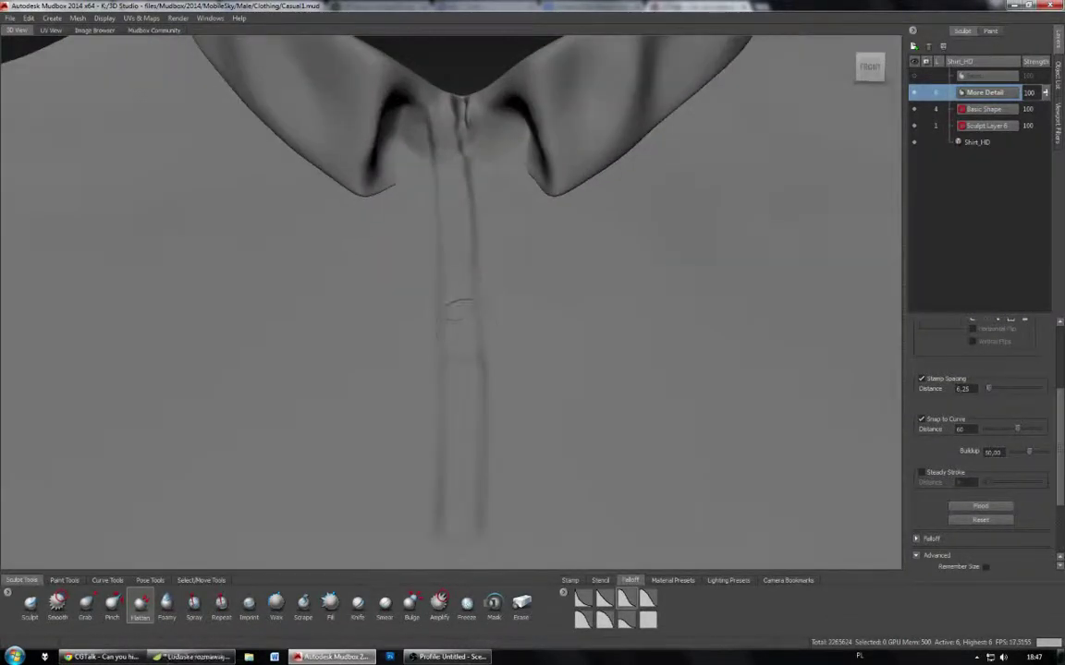
click(31, 603)
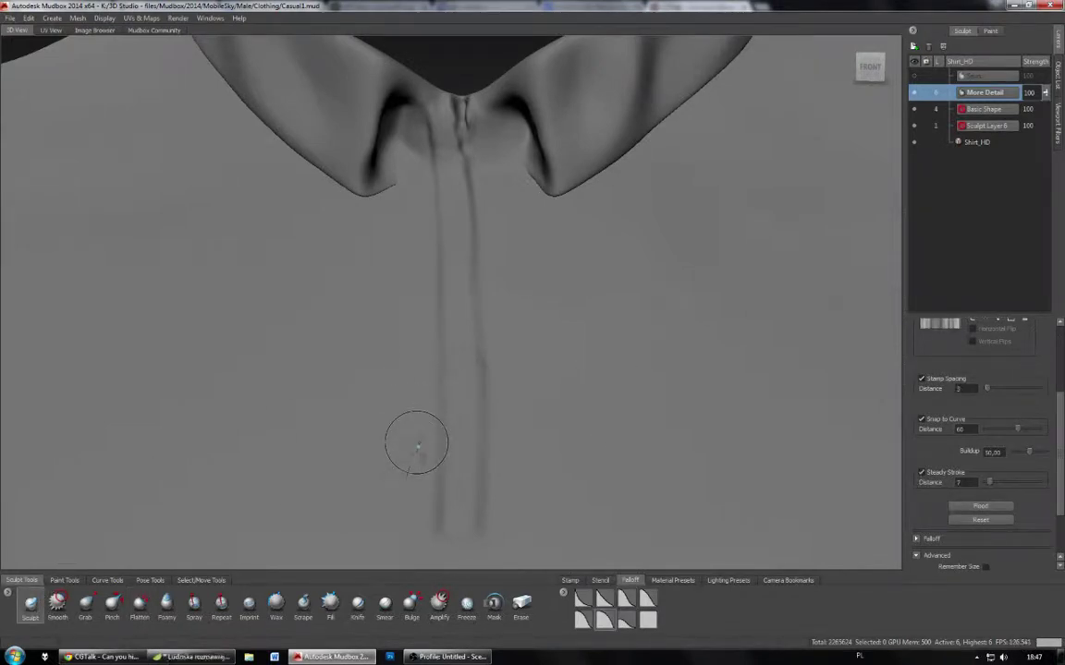
click(920, 472)
click(624, 620)
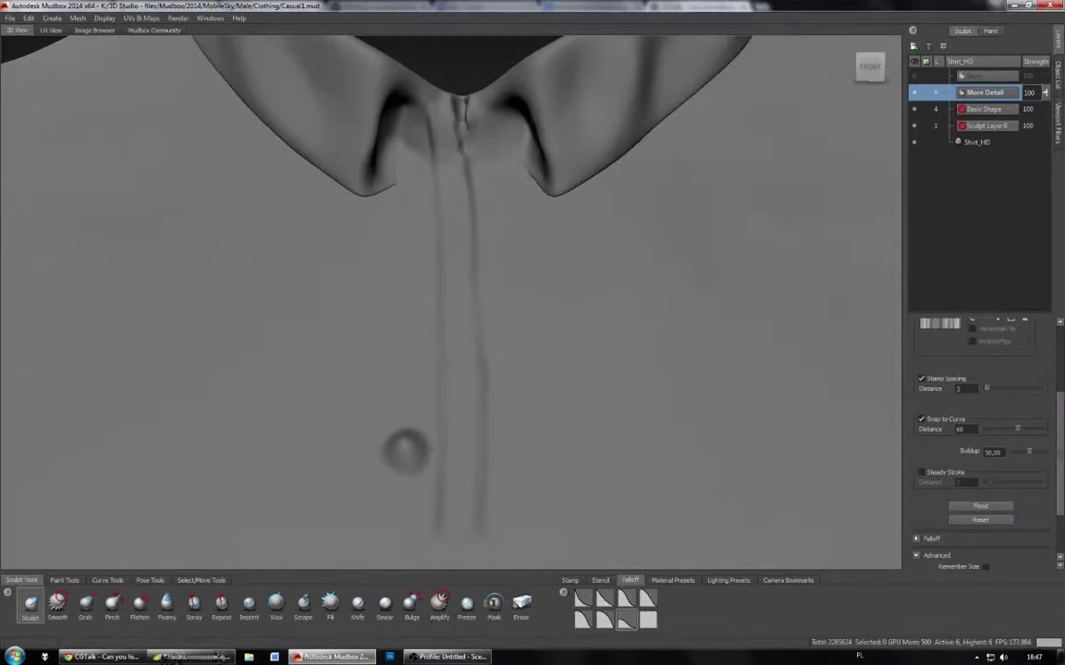
click(603, 620)
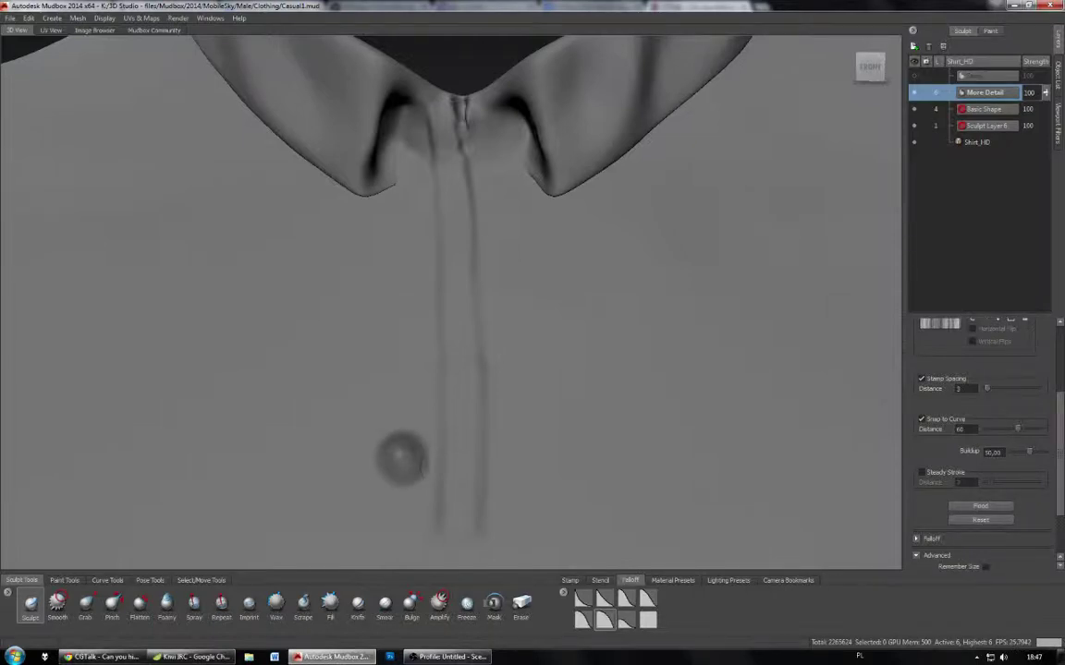
mouse_move(402, 459)
alt+mouse_down()
mouse_move(412, 363)
mouse_move(414, 450)
alt+mouse_up()
key(ctrl+z)
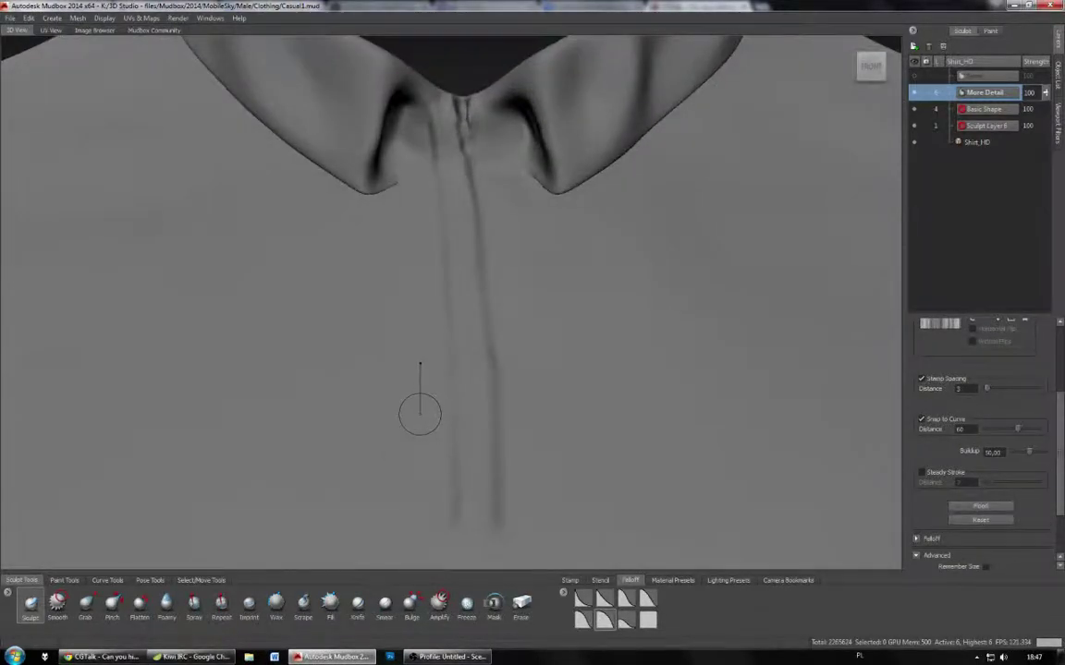
Step: Try sculpting two round bumps, one above the other, along one side of the placket on the More Detail layer
click(416, 430)
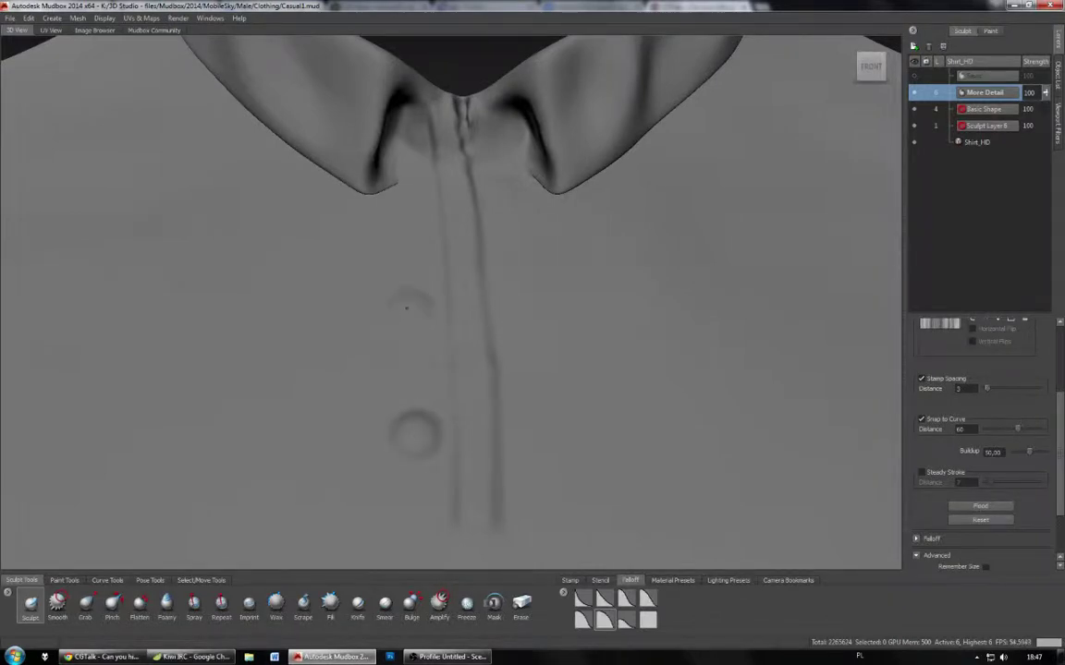
click(407, 308)
key(ctrl+z)
key(ctrl+z)
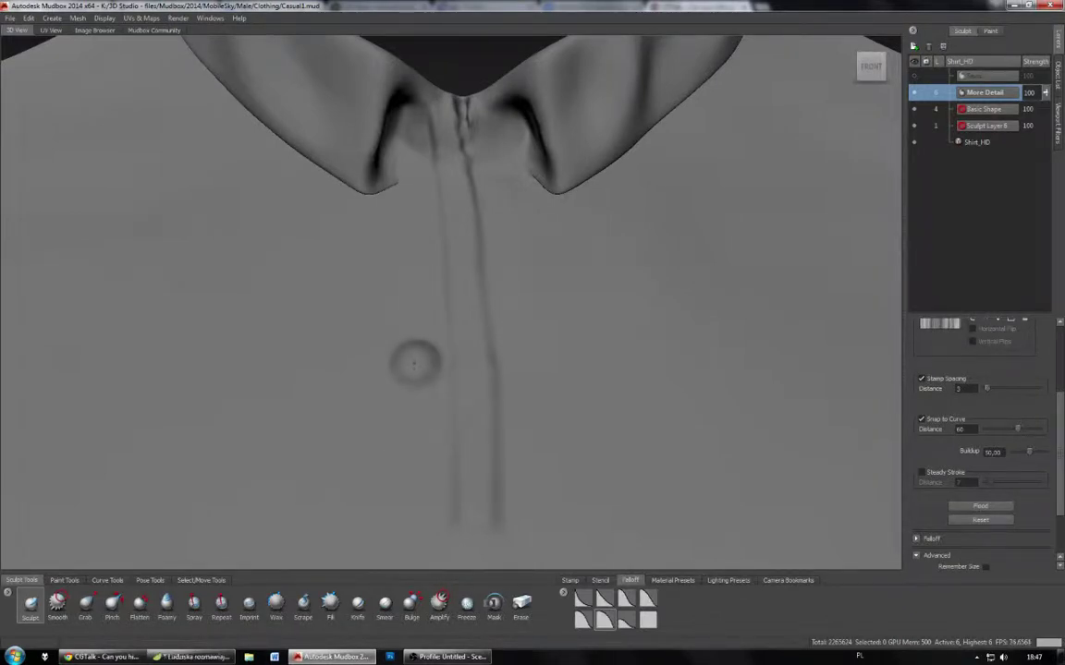
click(408, 242)
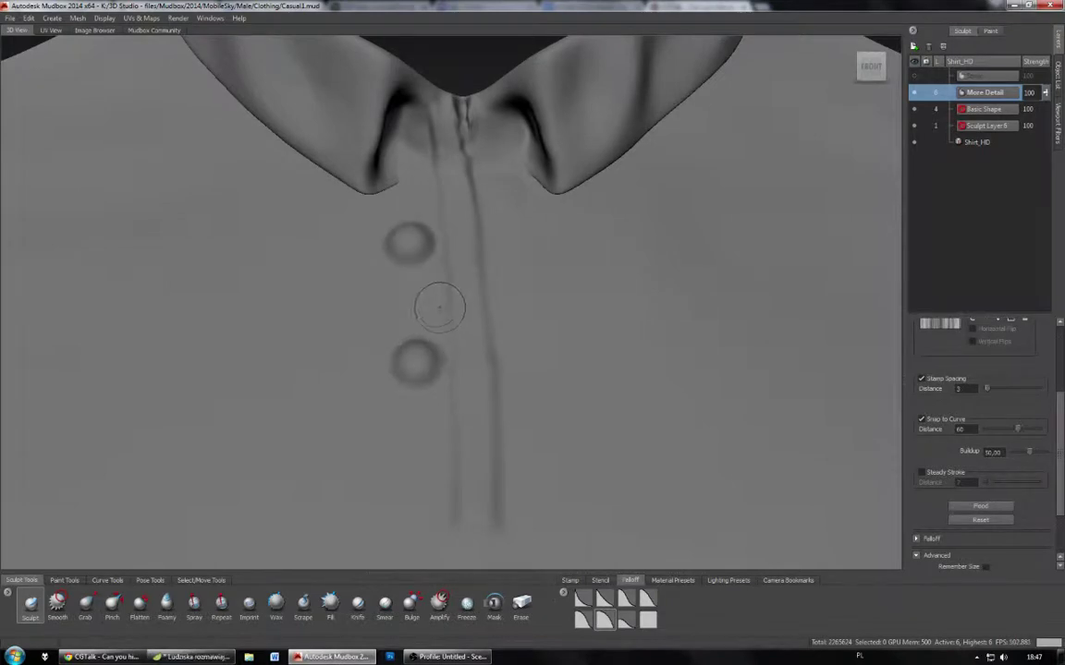
key(ctrl+z)
click(408, 246)
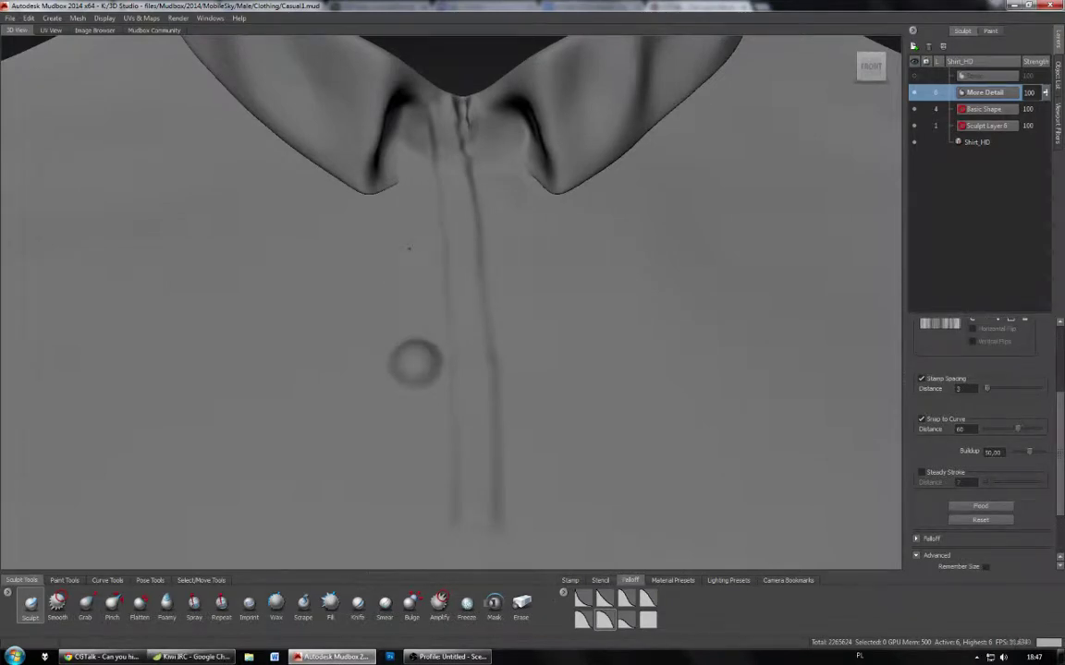
drag(407, 249, 413, 254)
alt+right_drag(413, 254, 278, 305)
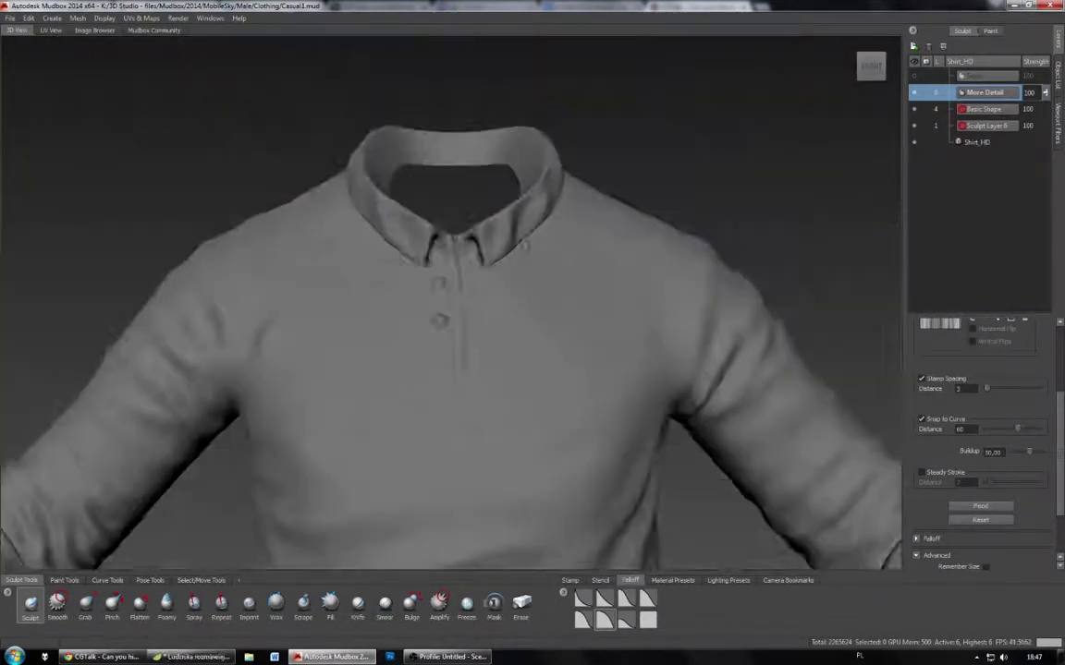
alt+drag(740, 388, 855, 423)
alt+right_drag(522, 280, 555, 271)
key(ctrl+z)
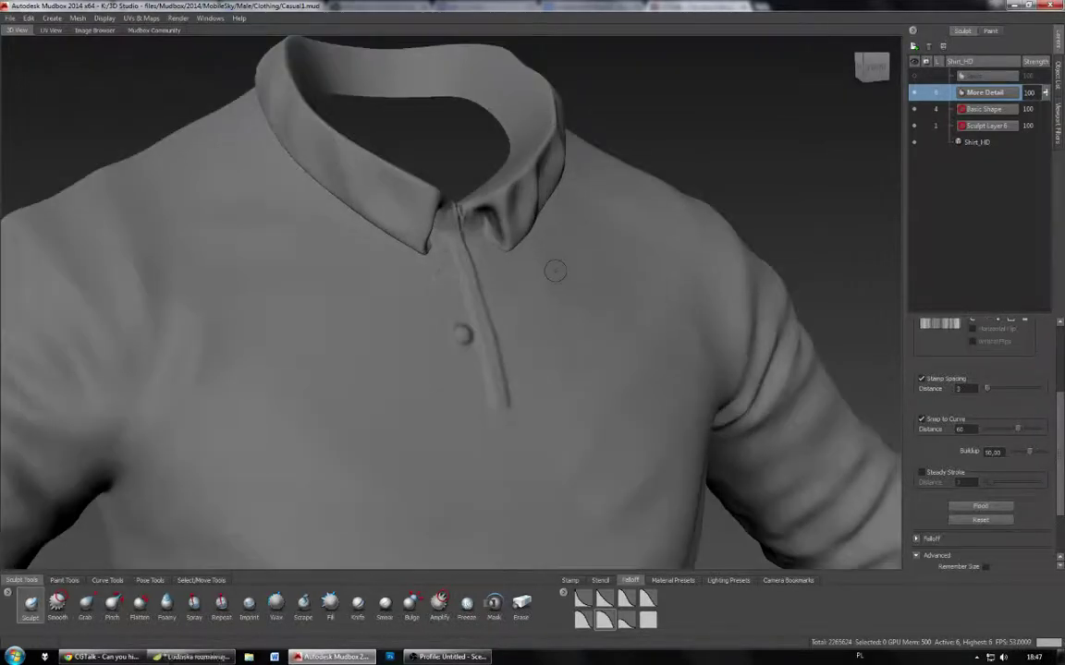
Step: Try sculpting four round bumps, two on each side of the placket, on the More Detail layer
alt+drag(554, 271, 458, 295)
alt+right_drag(459, 295, 499, 286)
alt+drag(499, 286, 447, 298)
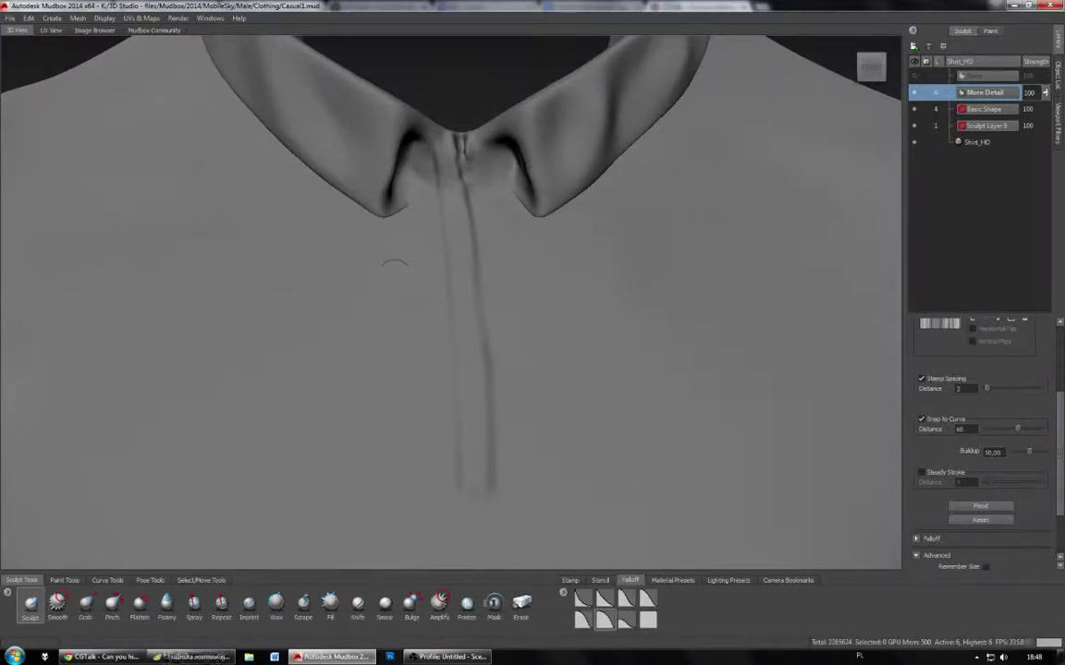
click(396, 276)
click(522, 264)
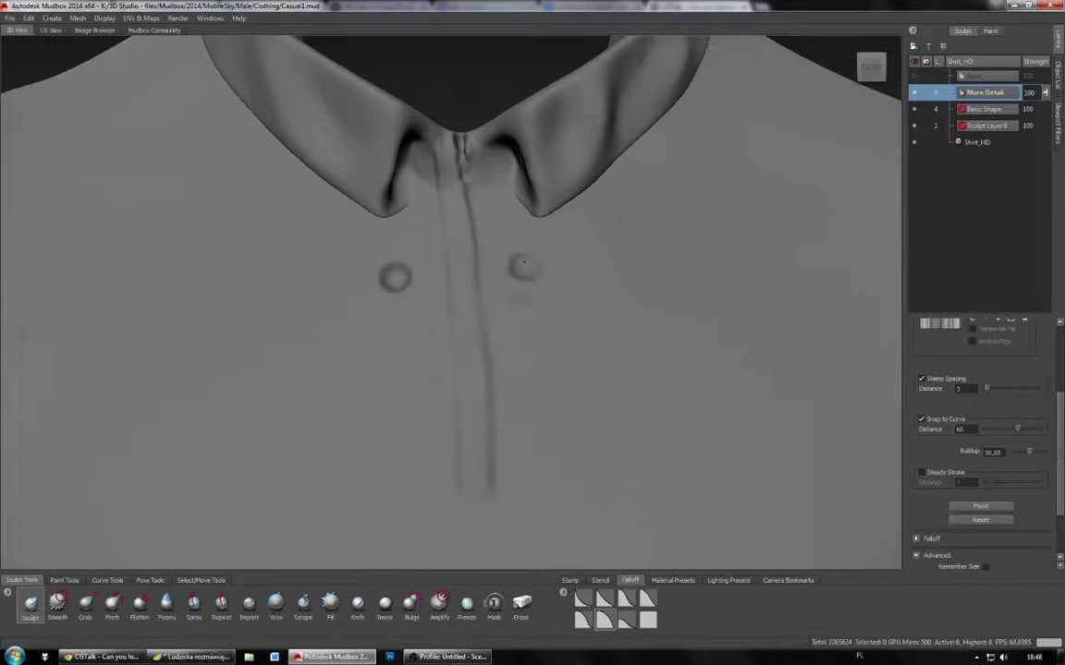
click(401, 370)
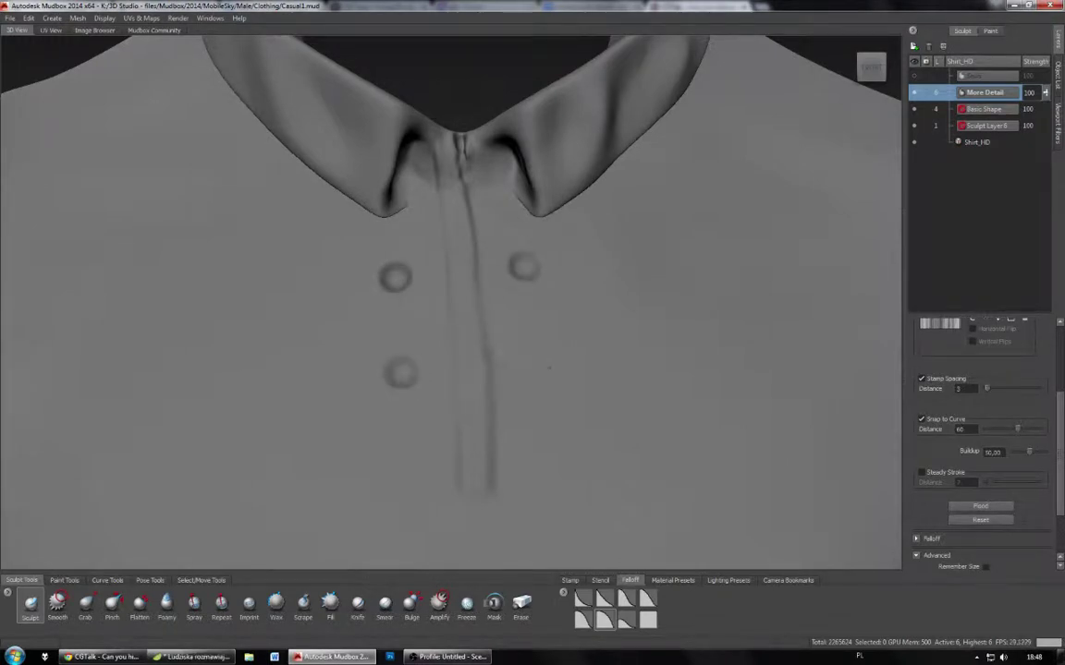
click(549, 368)
key(ctrl+z)
key(ctrl+z)
key(ctrl+z)
key(ctrl+z)
Step: Sculpt four round eyelet bumps, two on each side of the placket, on the Sews layer
click(990, 78)
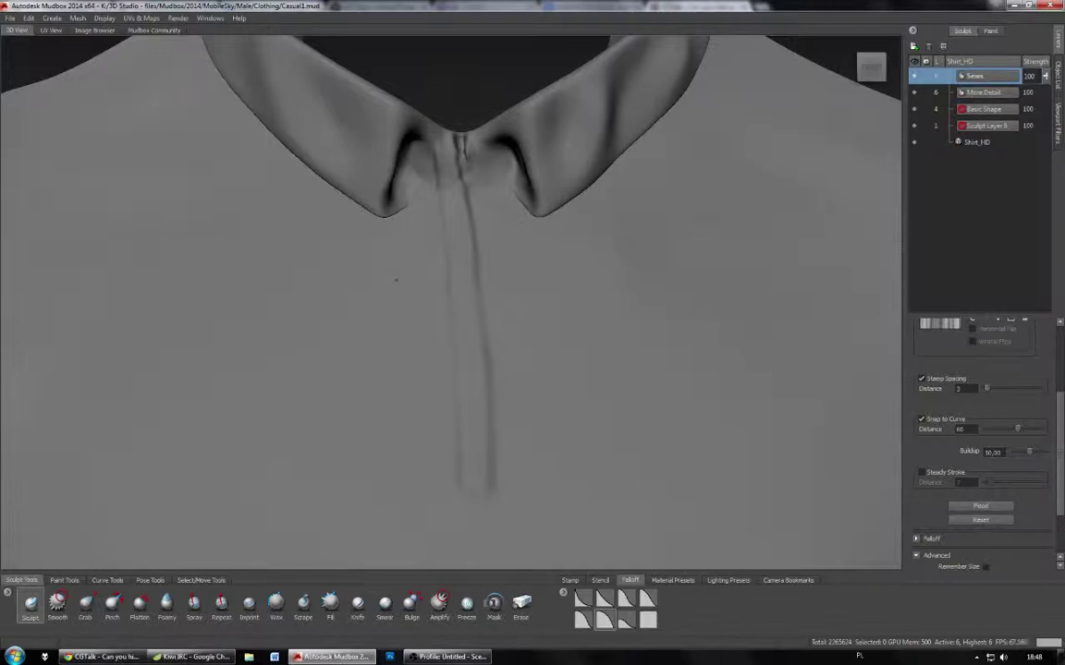
click(519, 275)
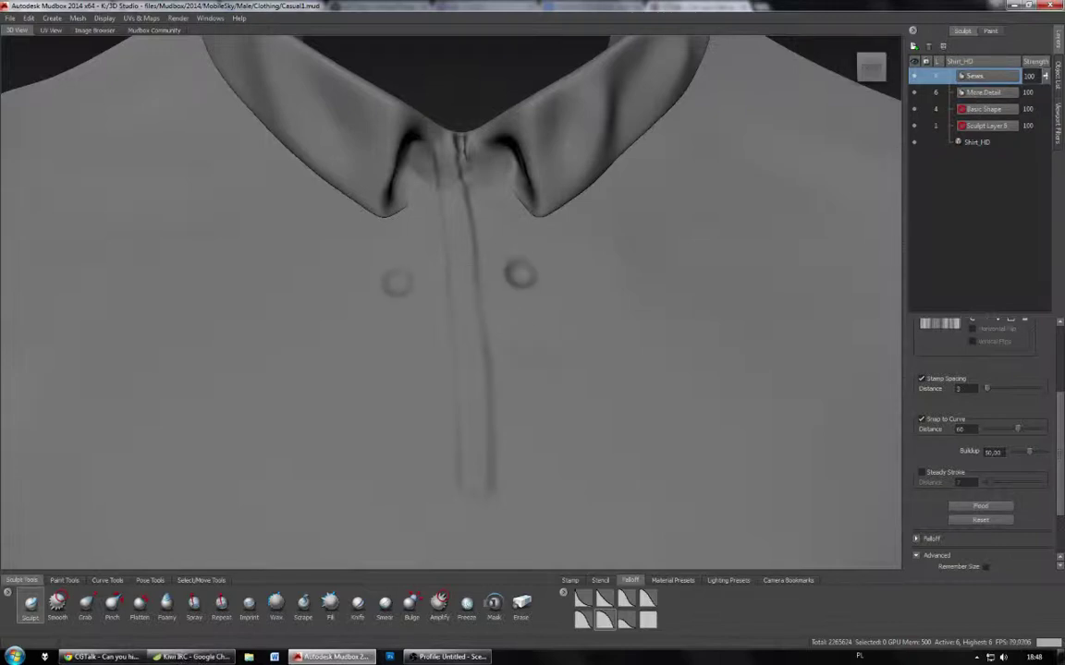
click(538, 369)
click(400, 376)
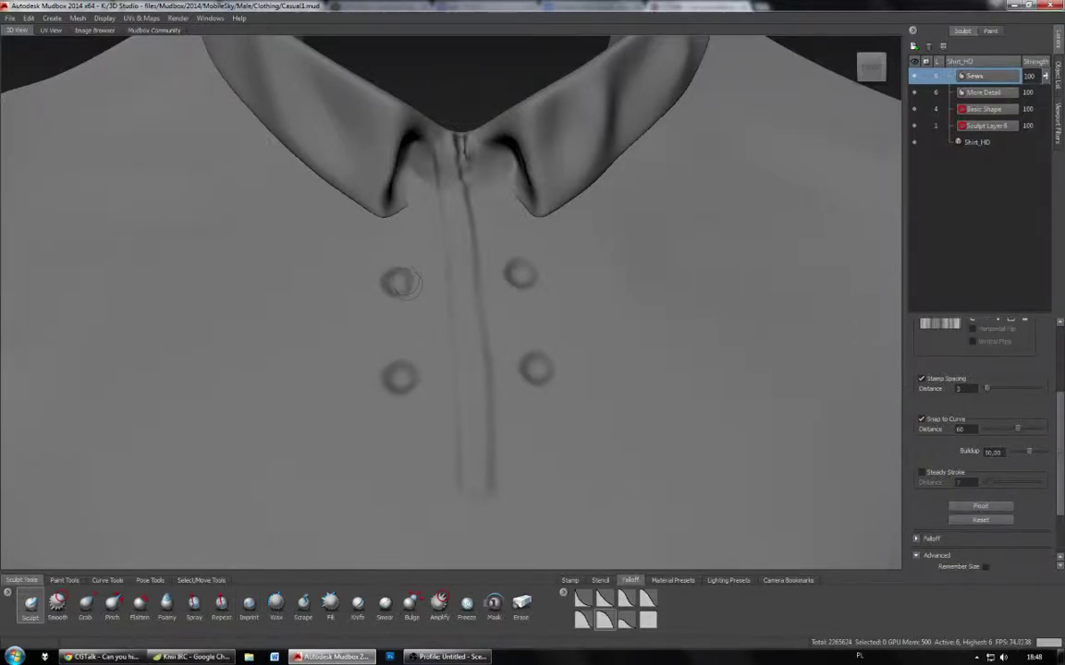
Step: Try to sculpt a lace from an upper eyelet diagonally across the placket with the Sculpt and Foamy brushes
drag(405, 282, 442, 304)
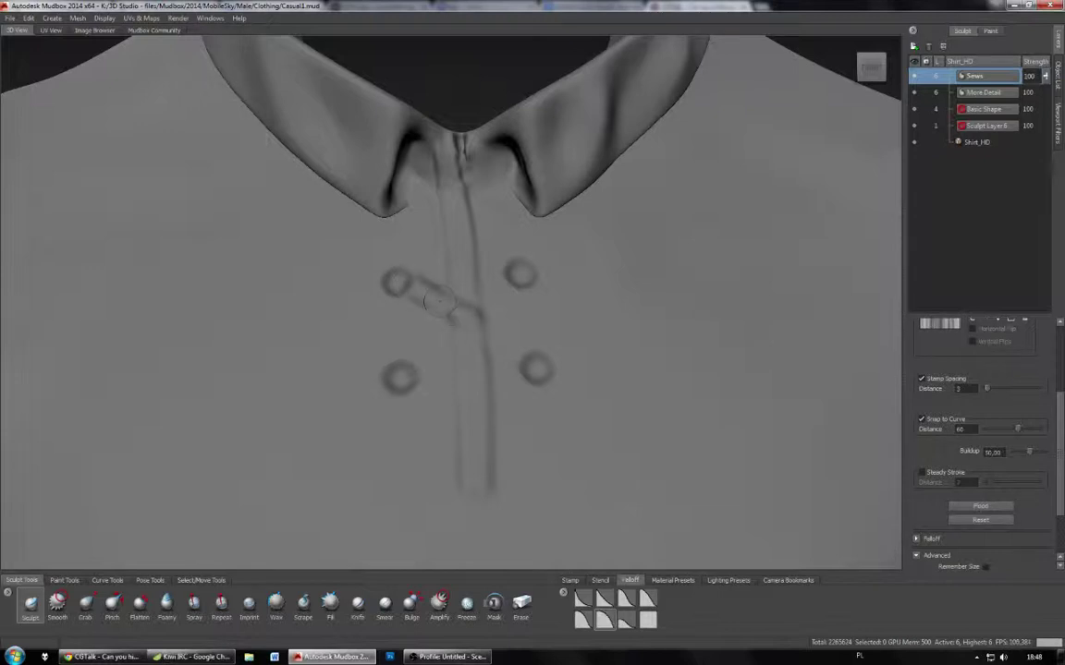
key(ctrl+z)
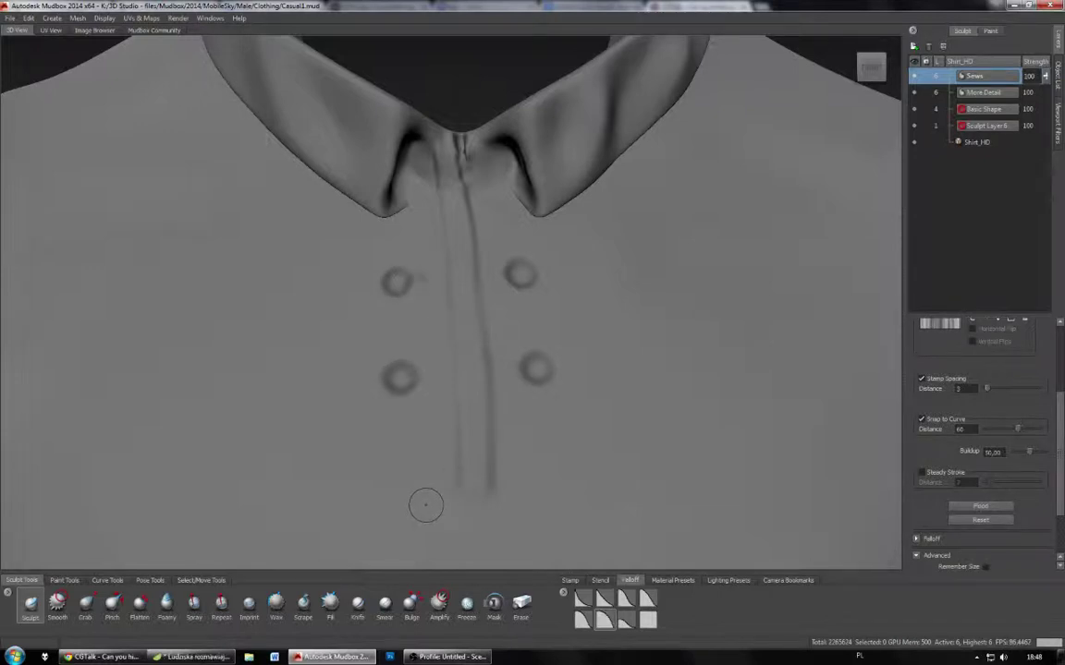
click(169, 610)
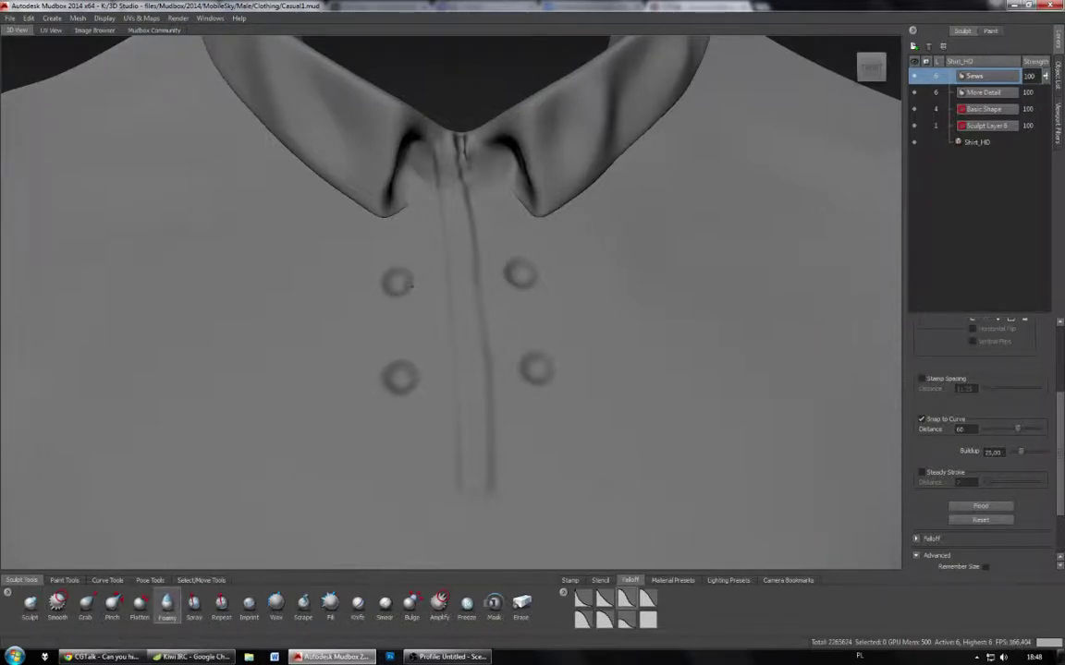
drag(409, 284, 431, 297)
key(ctrl+z)
scroll(953, 379, down, 3)
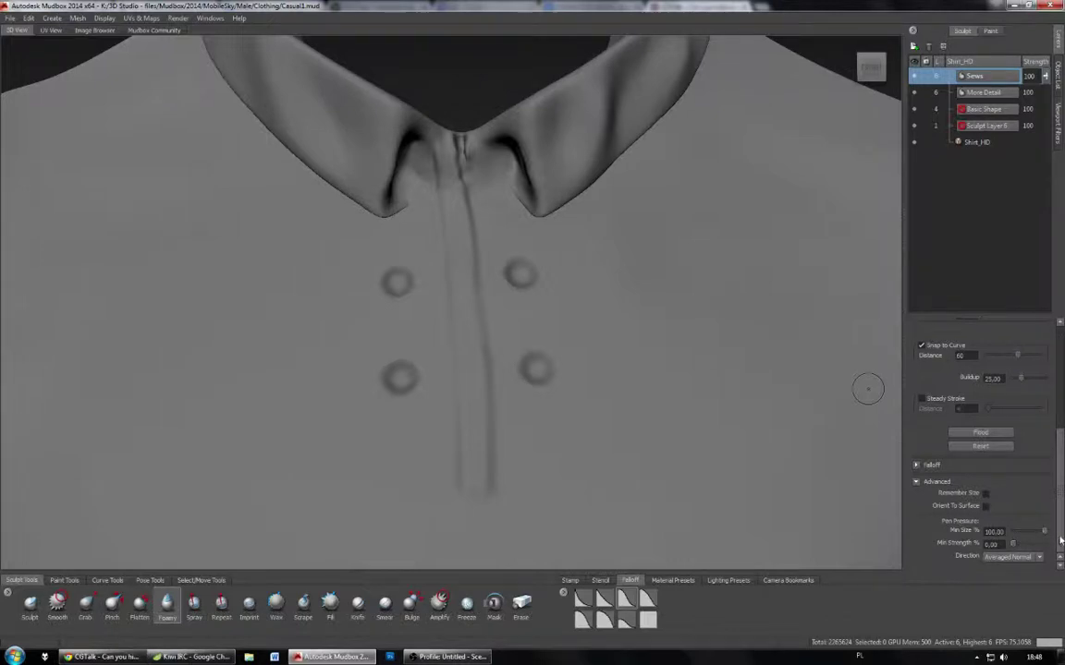
drag(388, 277, 497, 327)
key(ctrl+z)
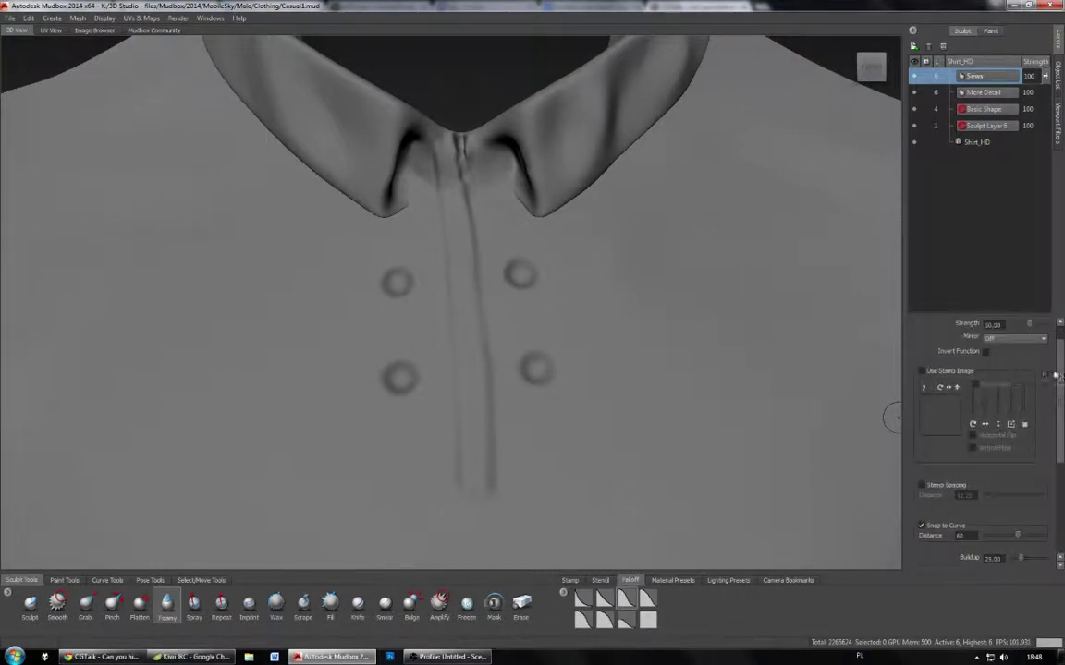
Step: Try the diagonal lace with the Foamy brush at strength 1, a different falloff and Steady Stroke on at distance 4
drag(1055, 374, 949, 371)
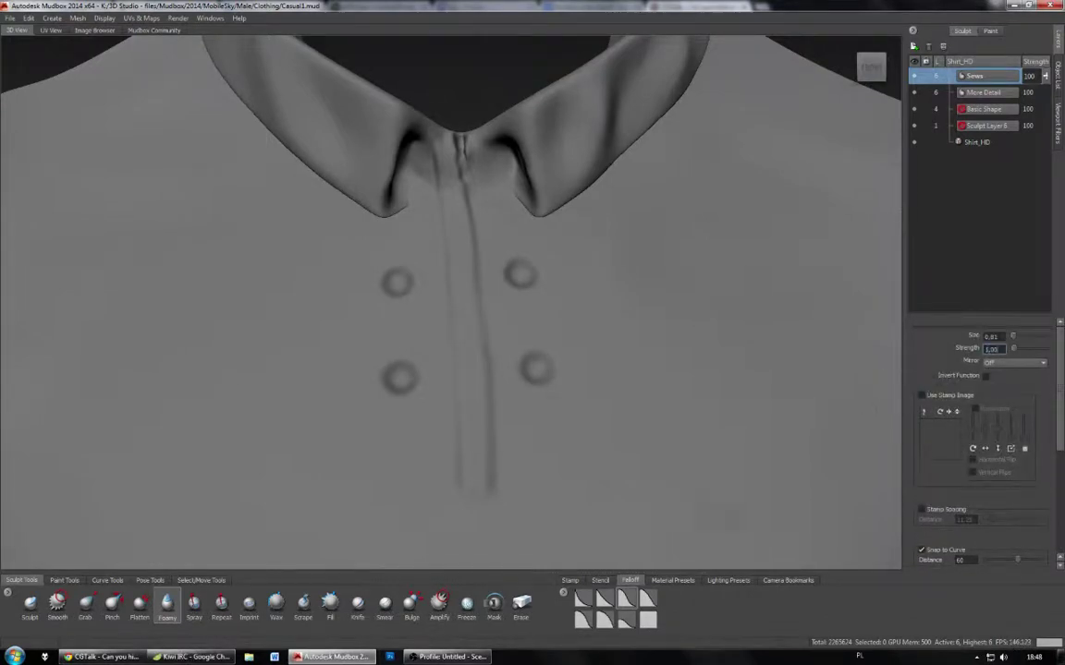
click(609, 618)
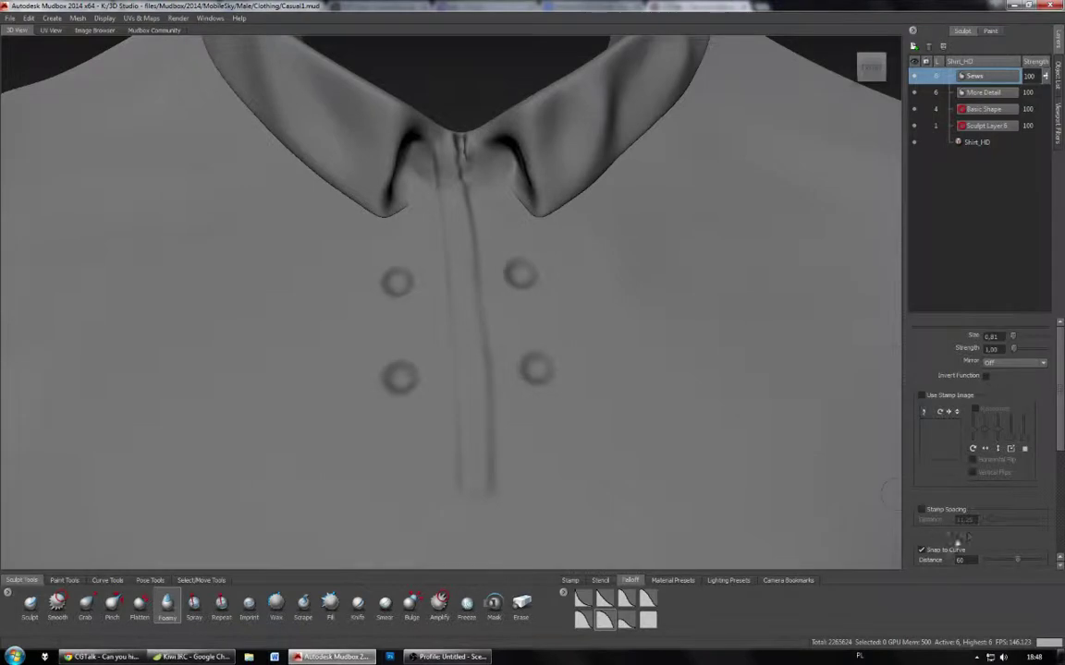
scroll(961, 527, down, 3)
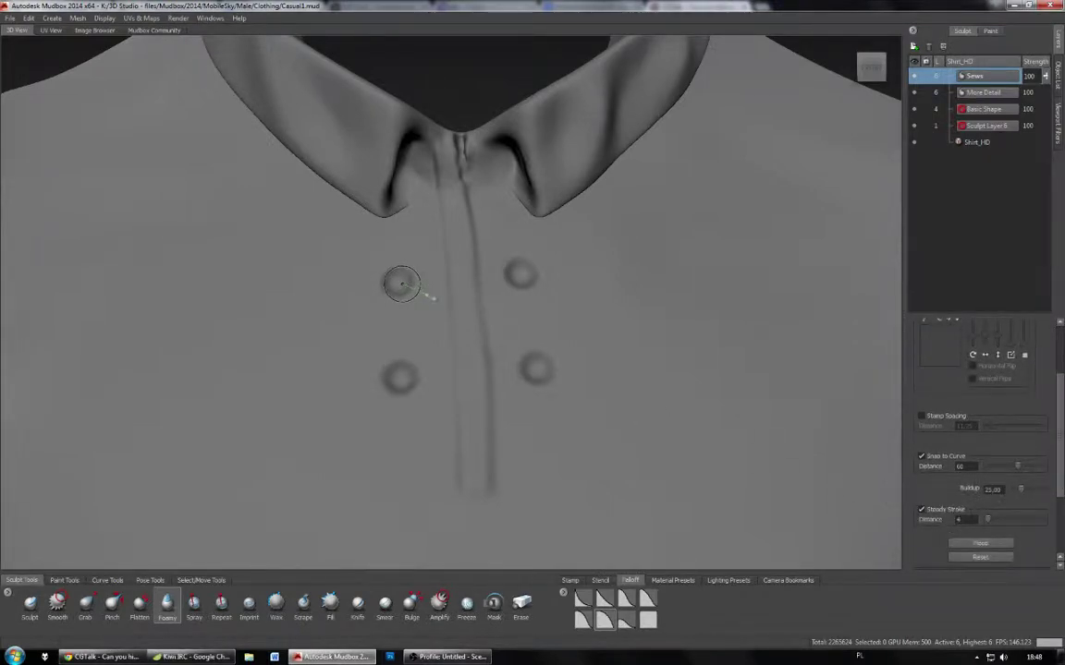
drag(432, 297, 478, 317)
drag(522, 348, 530, 354)
key(ctrl+z)
Step: Sculpt a diagonal lace joining an upper eyelet to the opposite lower one with the Wax brush at strength 5 and a different falloff
drag(1061, 410, 1063, 362)
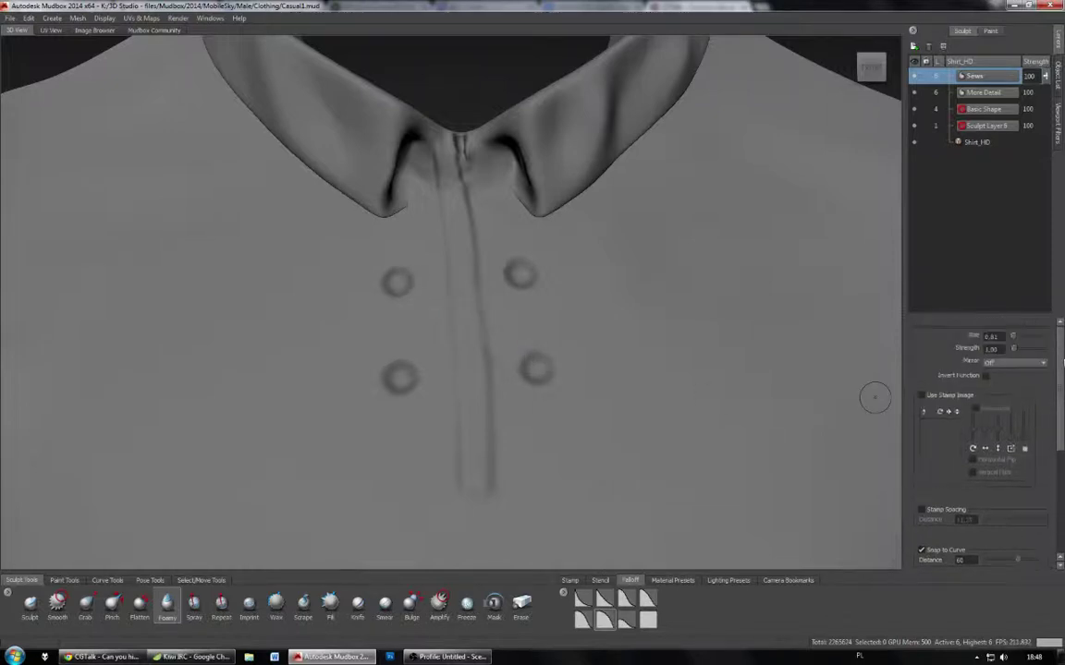
click(277, 603)
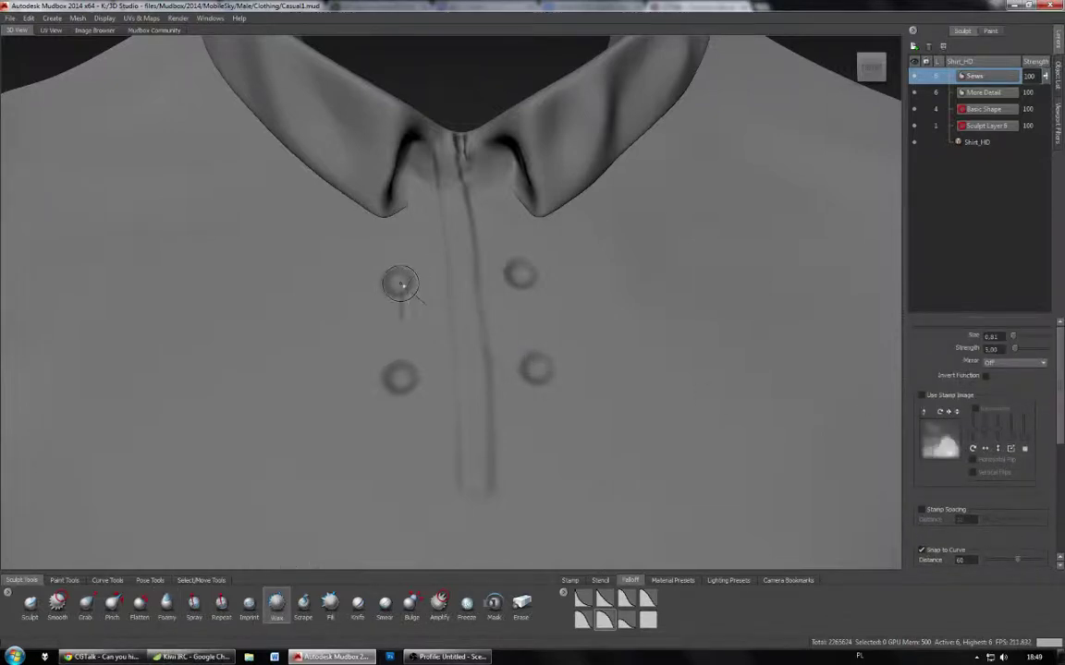
mouse_move(400, 284)
mouse_down()
mouse_move(499, 323)
mouse_move(550, 378)
mouse_up()
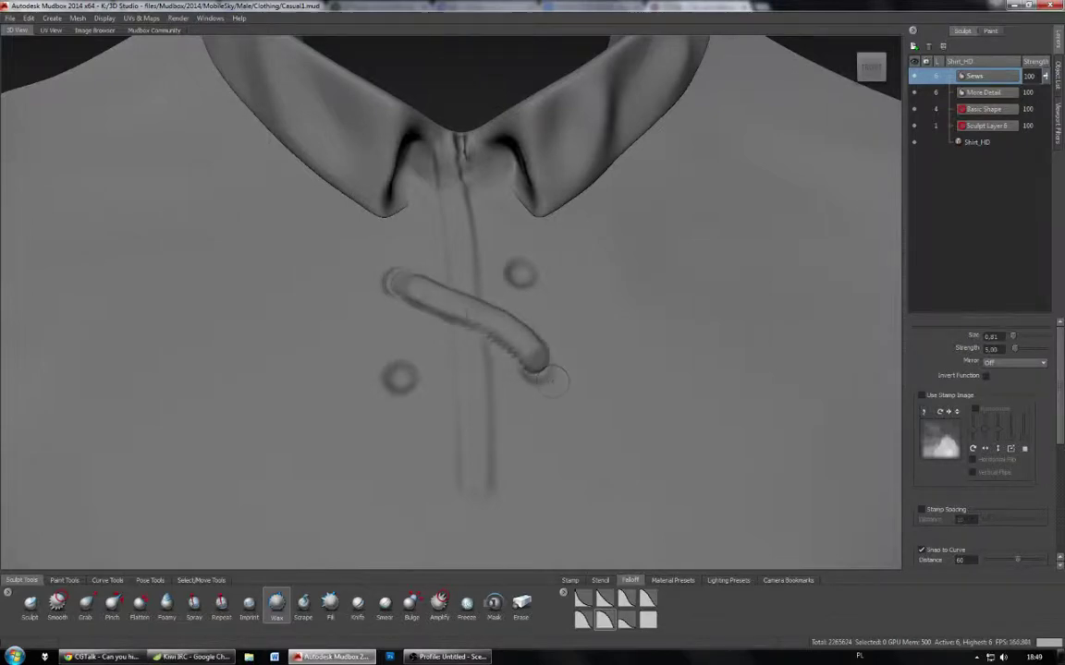
key(ctrl+z)
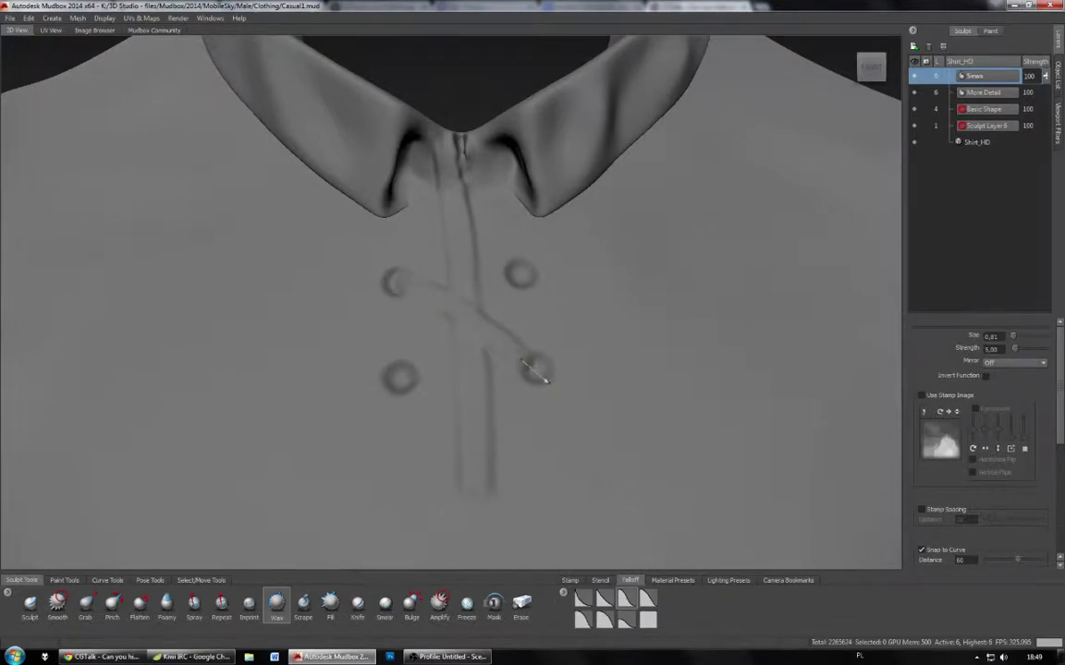
mouse_move(528, 365)
mouse_down()
mouse_move(394, 282)
mouse_move(445, 308)
mouse_up()
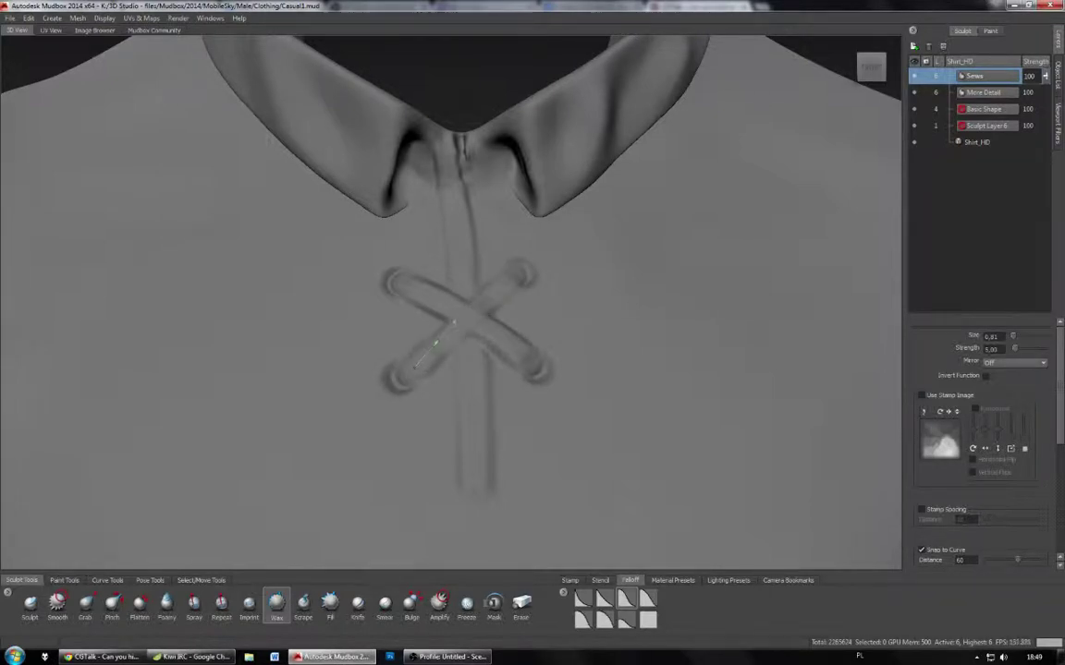
Step: Redo the second lace with the Wax brush so it crosses over the first between the other two eyelets
drag(453, 323, 521, 265)
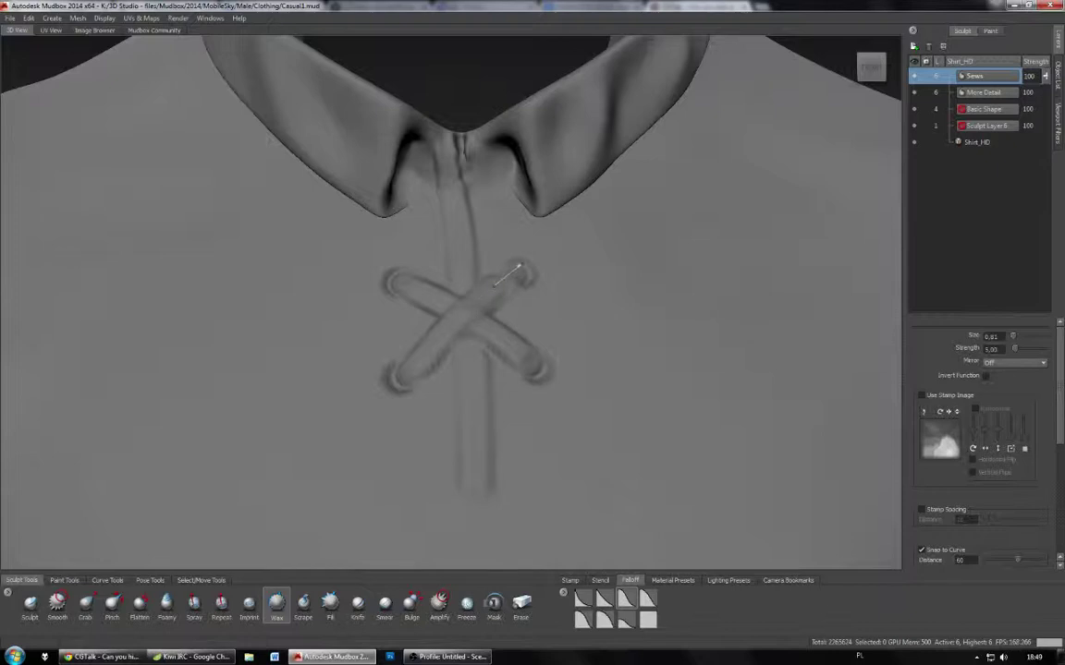
key(ctrl+z)
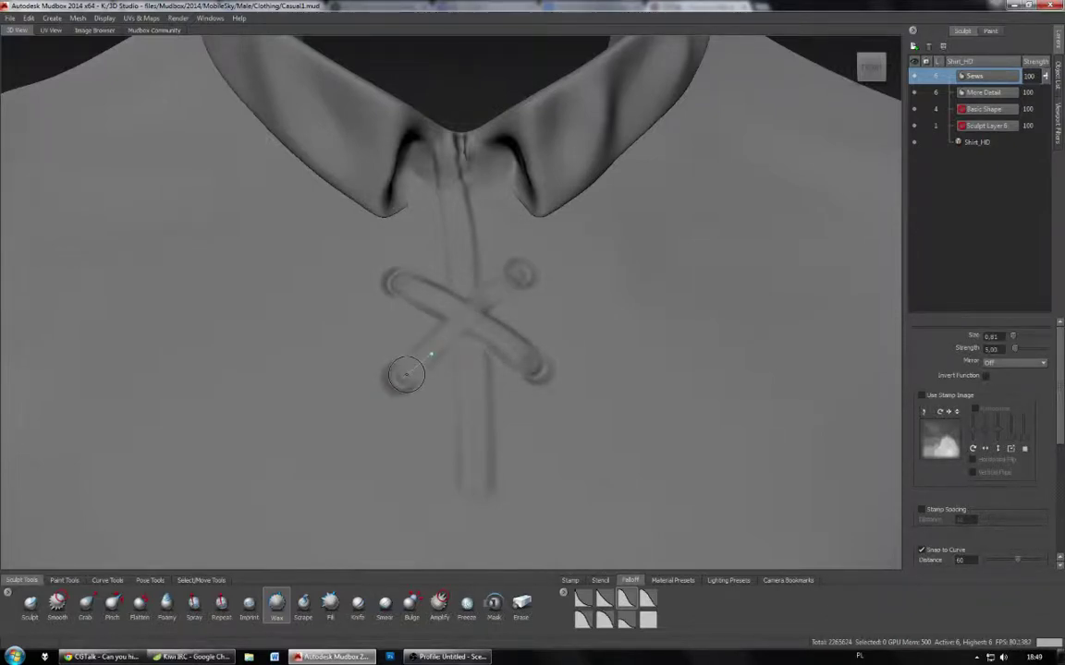
drag(406, 375, 519, 270)
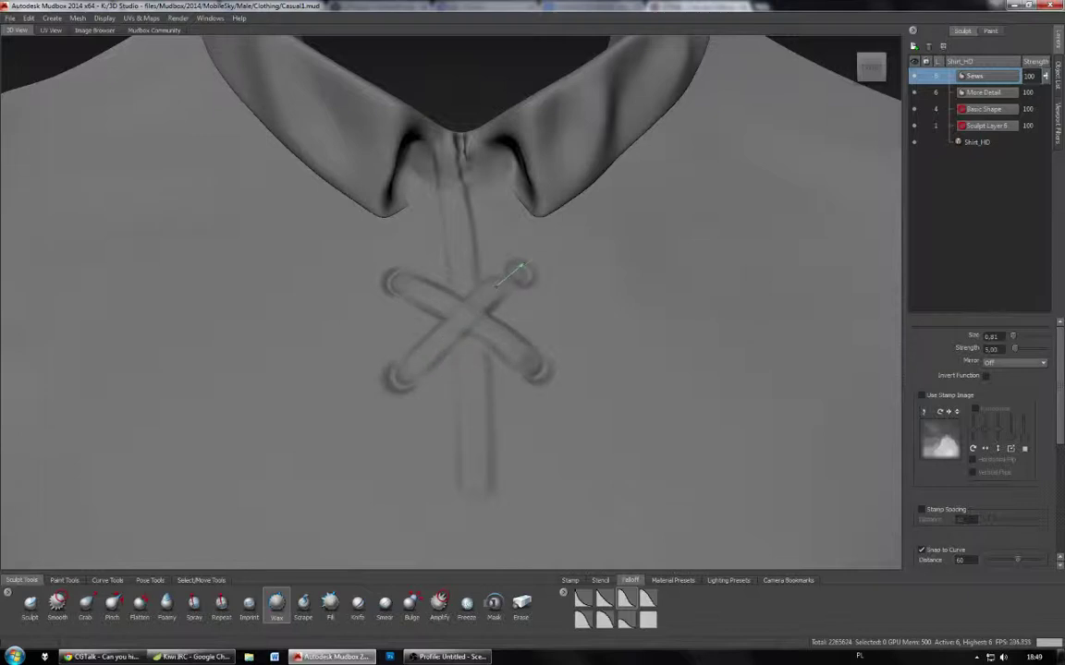
Step: Examine the crossed laces on the front placket from several angles, together with the collar and the shirt's shoulder
mouse_move(503, 312)
alt+mouse_down()
mouse_move(468, 349)
mouse_move(402, 328)
mouse_move(442, 299)
mouse_move(412, 347)
mouse_move(509, 321)
mouse_move(508, 274)
mouse_move(522, 310)
mouse_move(550, 291)
alt+mouse_up()
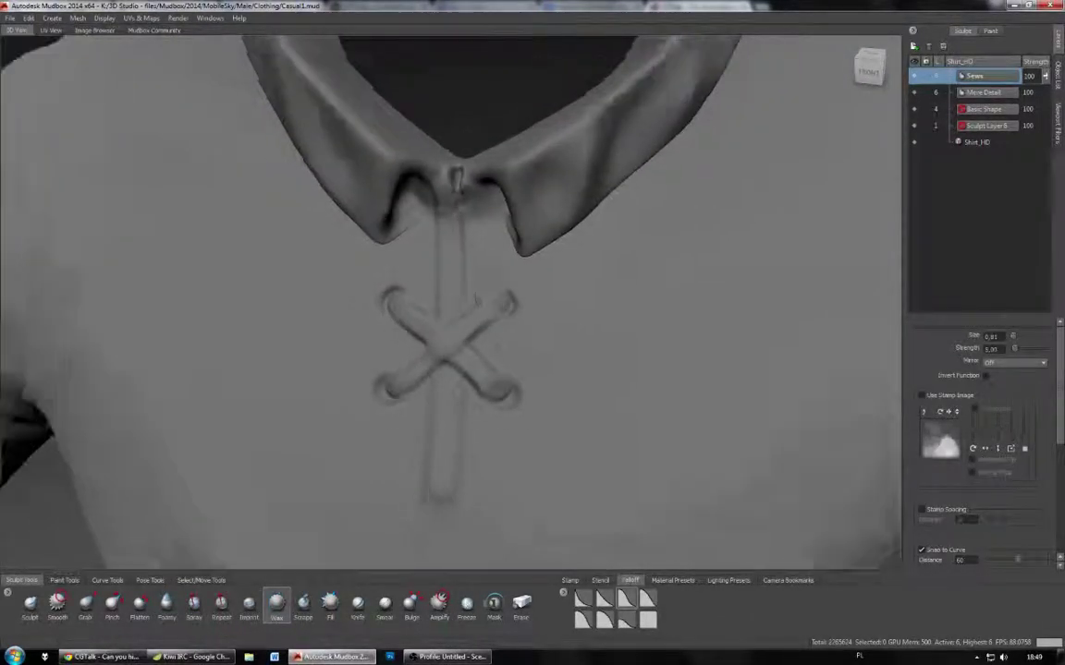
alt+right_drag(477, 301, 536, 347)
alt+middle_drag(536, 347, 549, 266)
alt+drag(549, 266, 529, 280)
alt+middle_drag(528, 279, 650, 349)
alt+right_drag(650, 350, 767, 337)
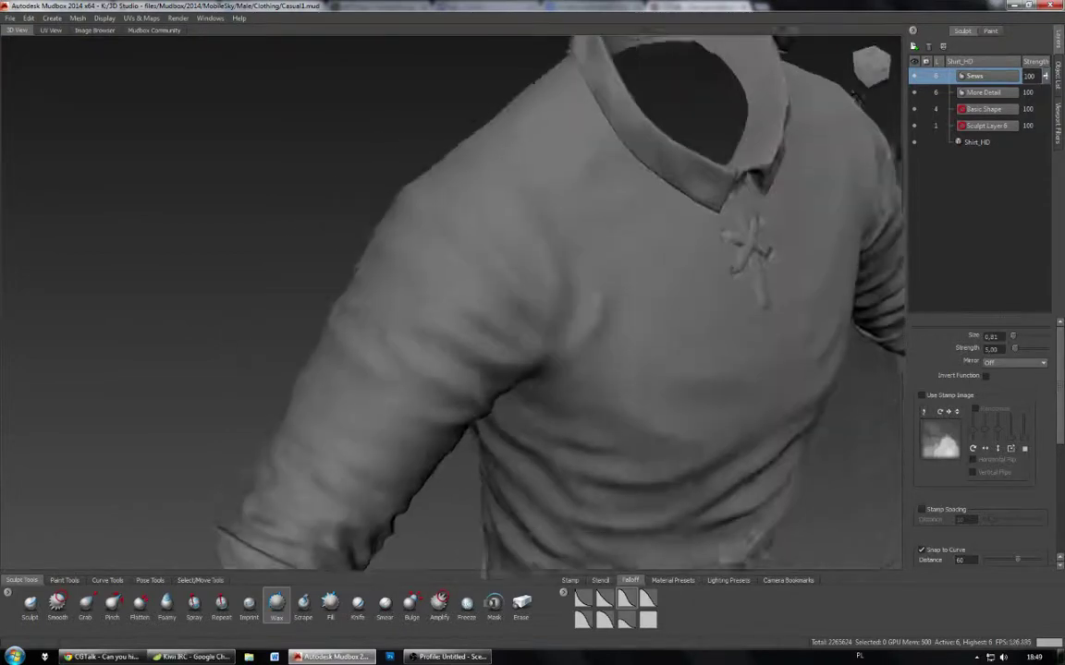
alt+drag(504, 397, 522, 392)
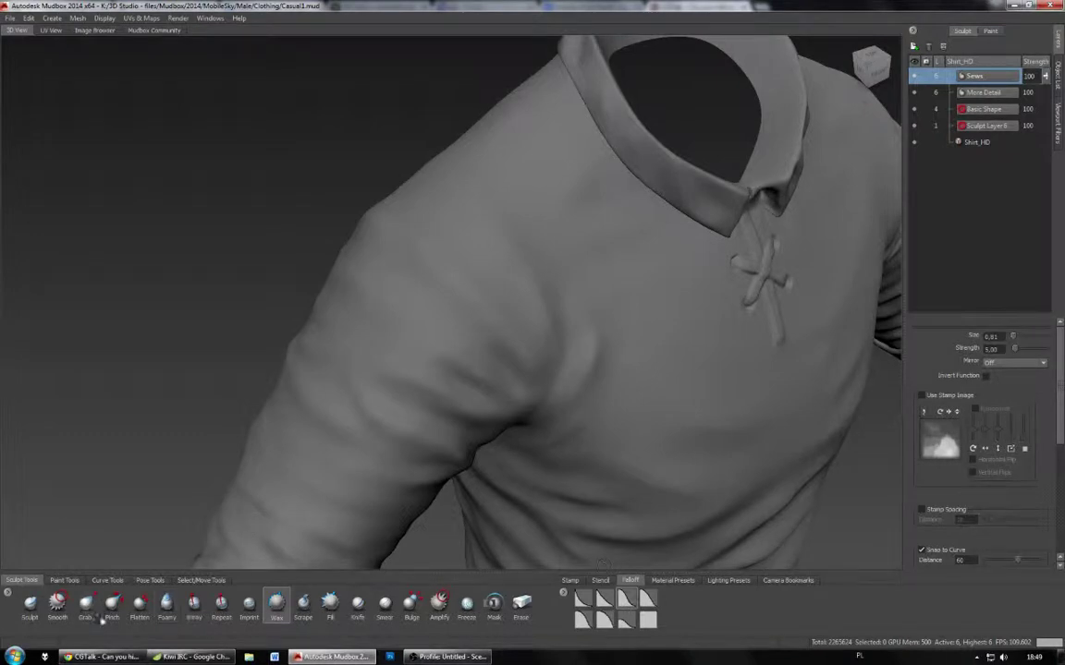
Step: Try a seam along the shoulder below the collar with the Sculpt brush and Steady Stroke on at distance 7
click(31, 605)
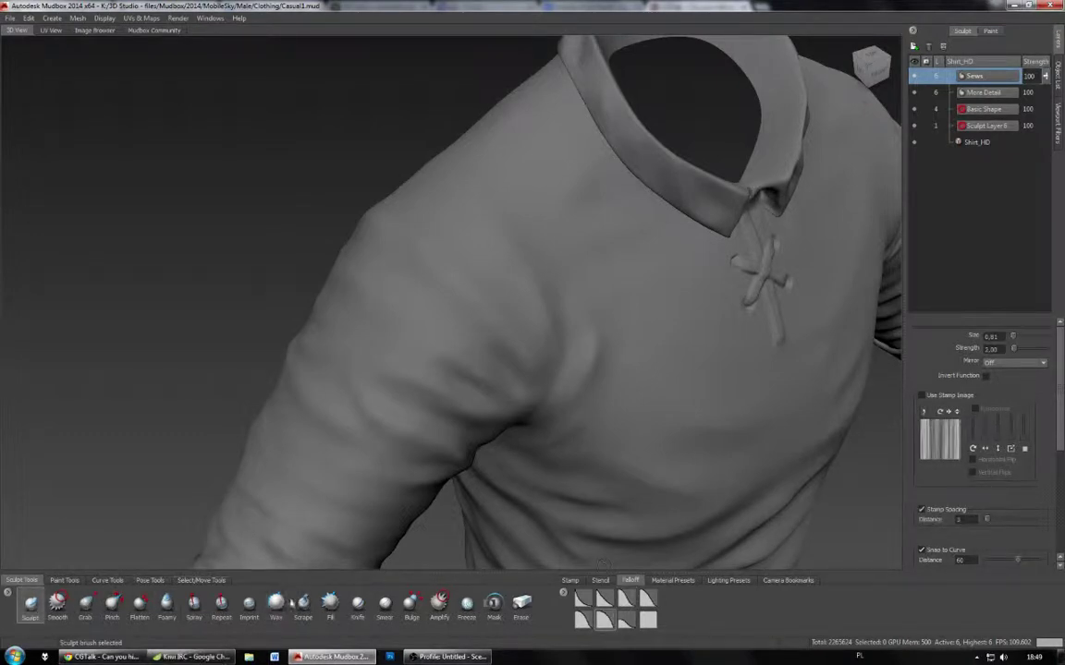
alt+drag(591, 309, 517, 307)
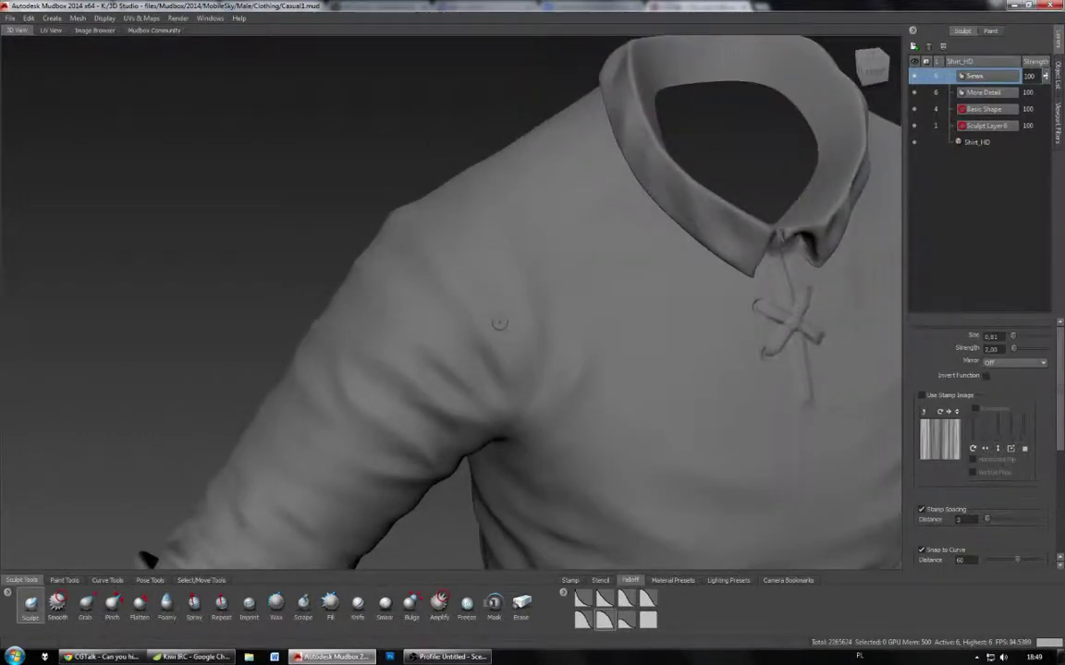
alt+drag(806, 370, 710, 298)
alt+middle_drag(720, 113, 754, 233)
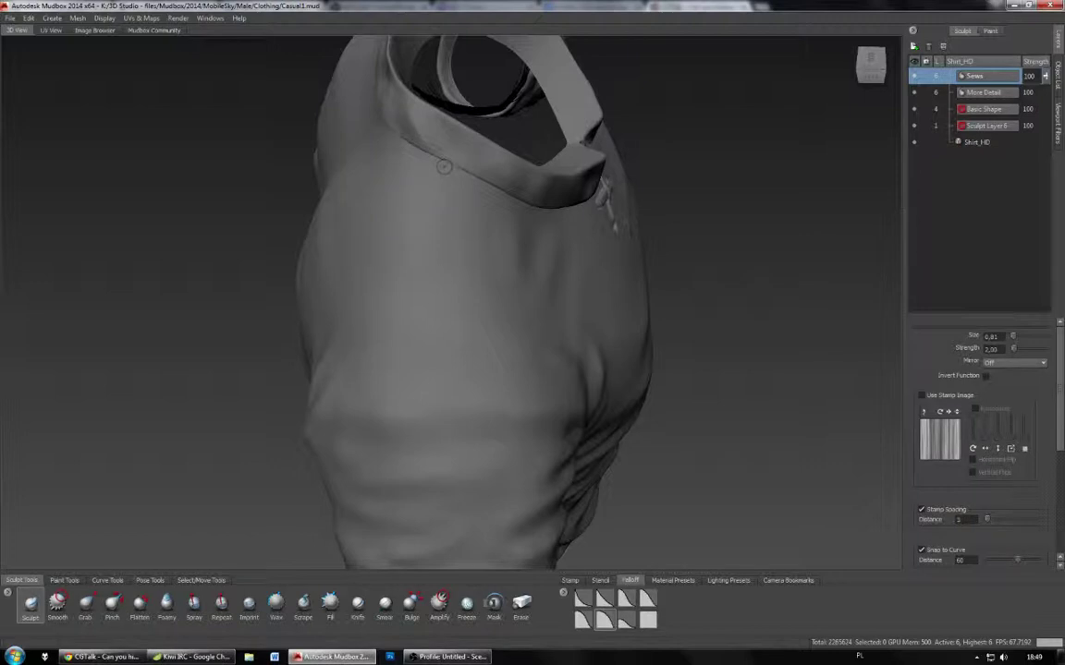
scroll(1055, 494, down, 3)
click(922, 500)
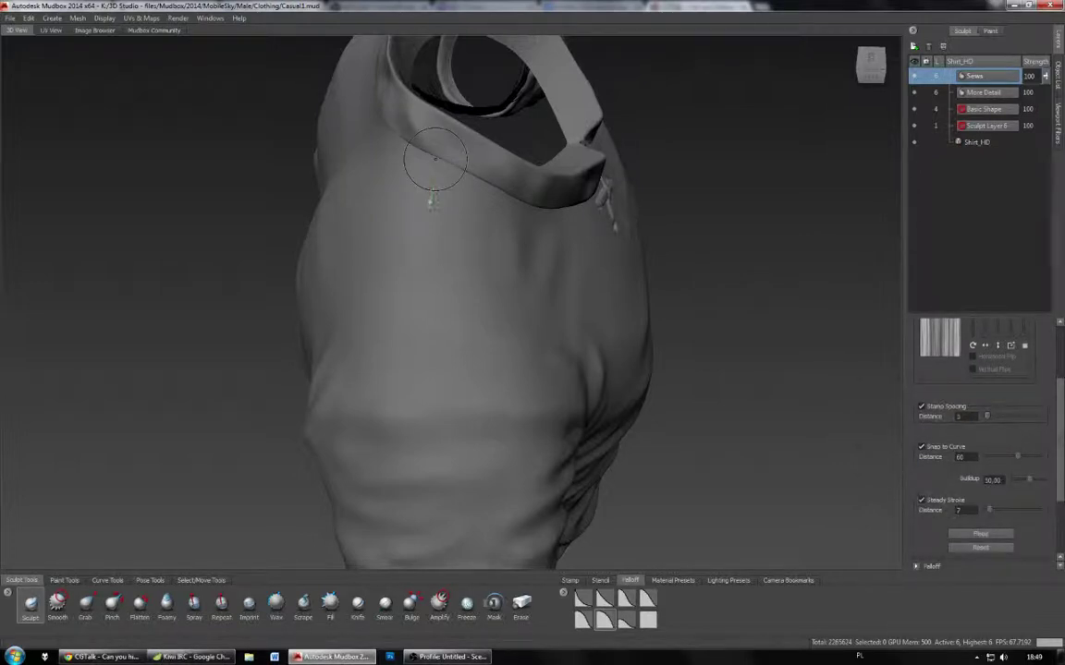
mouse_move(433, 202)
mouse_down()
mouse_move(423, 268)
mouse_move(441, 471)
mouse_move(442, 335)
mouse_move(534, 53)
mouse_up()
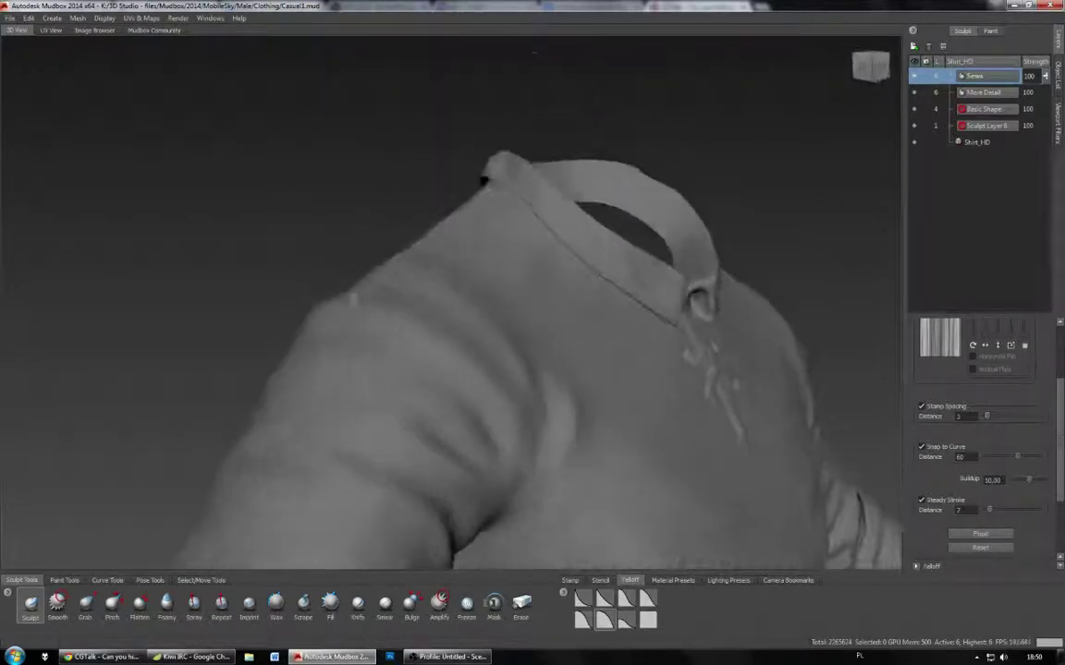
Step: Try the shoulder seam with the Sculpt brush at strength 1, size 1.29 and a different falloff, running down from the collar
alt+drag(353, 299, 394, 325)
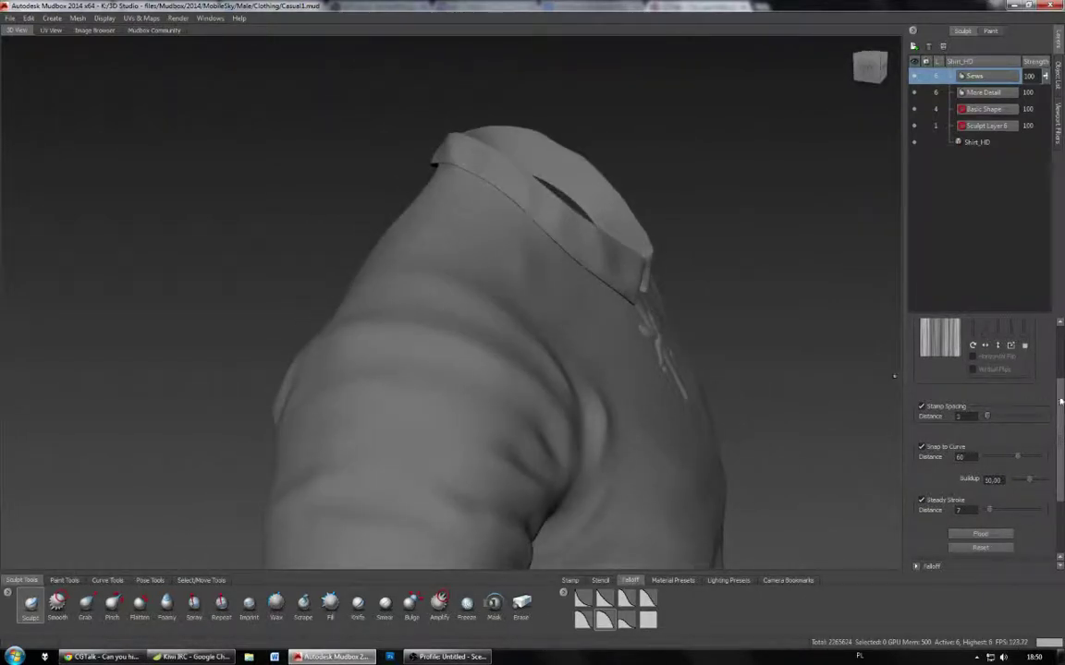
scroll(955, 361, up, 3)
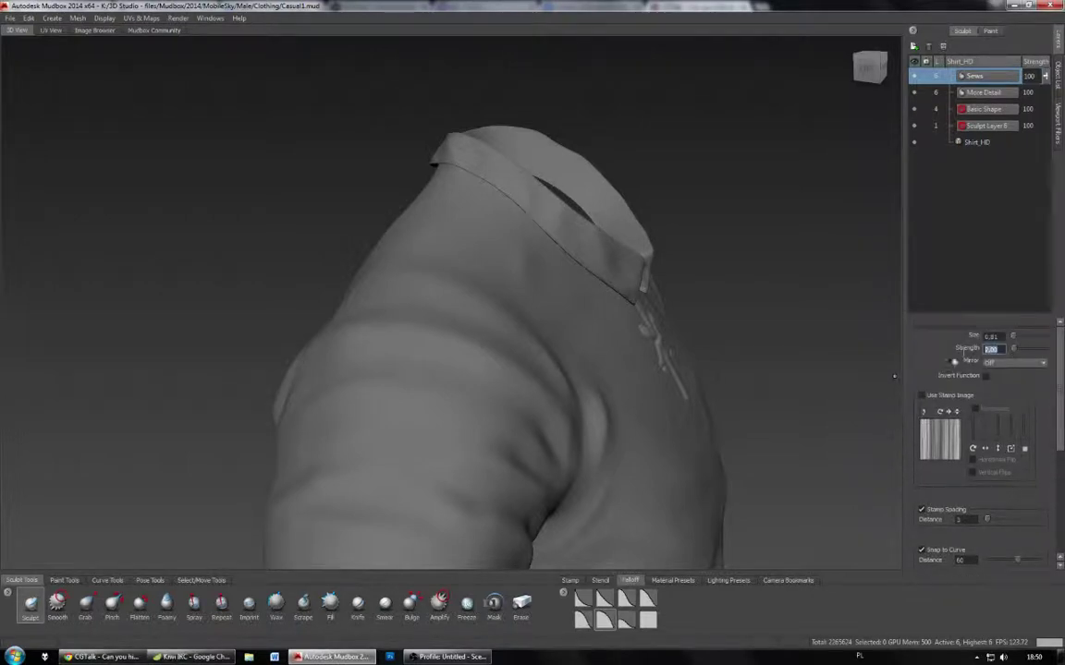
text(1)
click(213, 653)
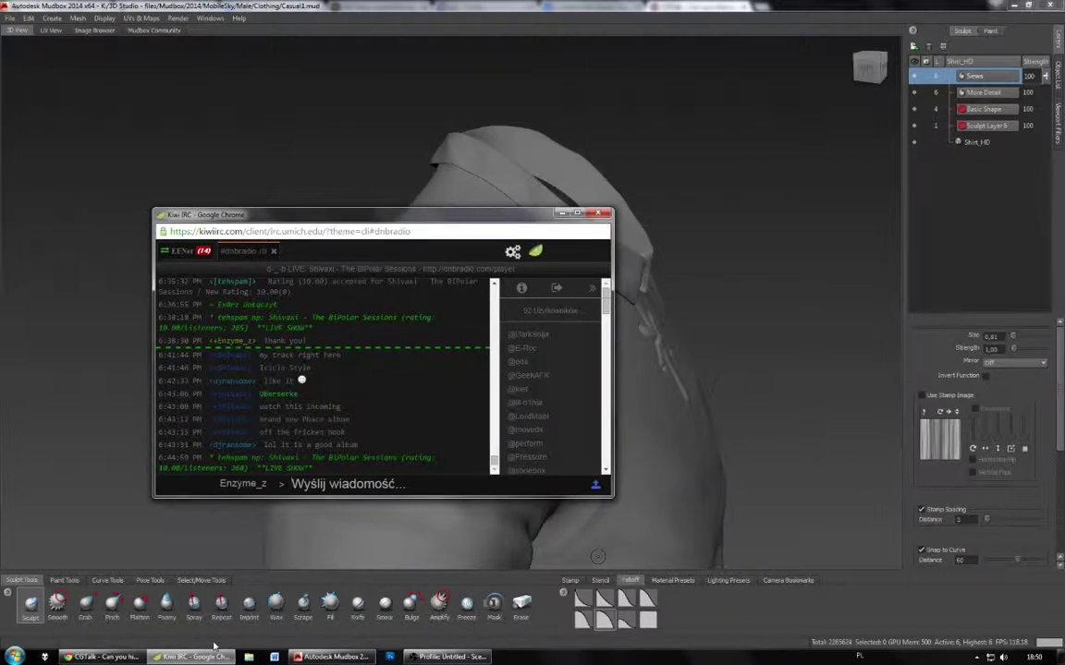
click(397, 126)
alt+drag(397, 126, 555, 136)
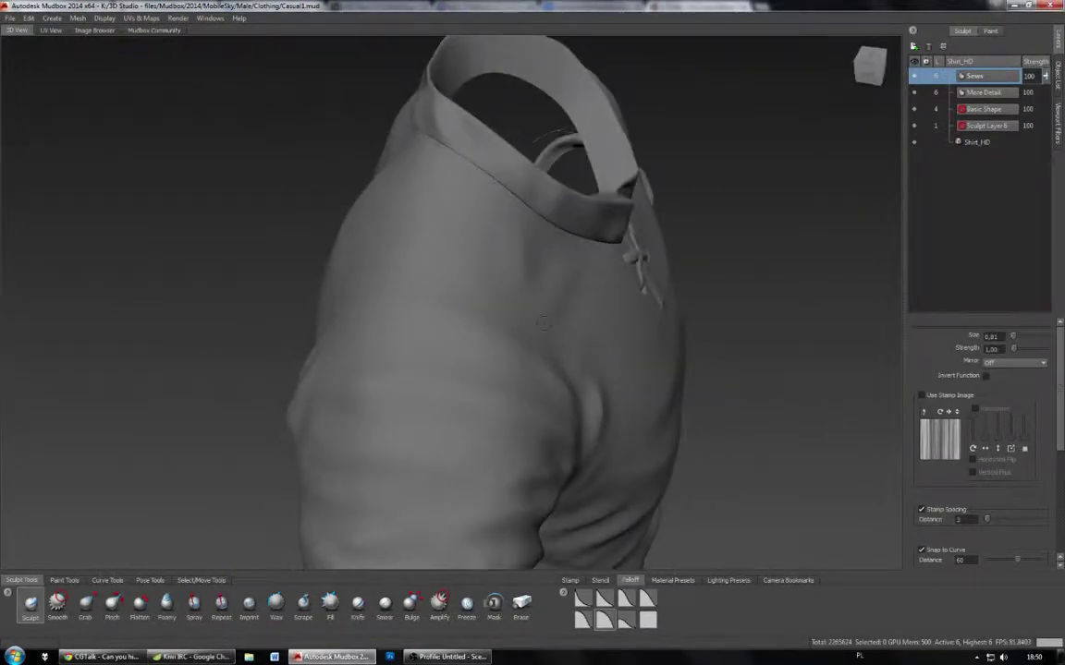
mouse_move(462, 250)
alt+mouse_down()
mouse_move(433, 217)
mouse_move(465, 211)
alt+mouse_up()
key(b)
key(b)
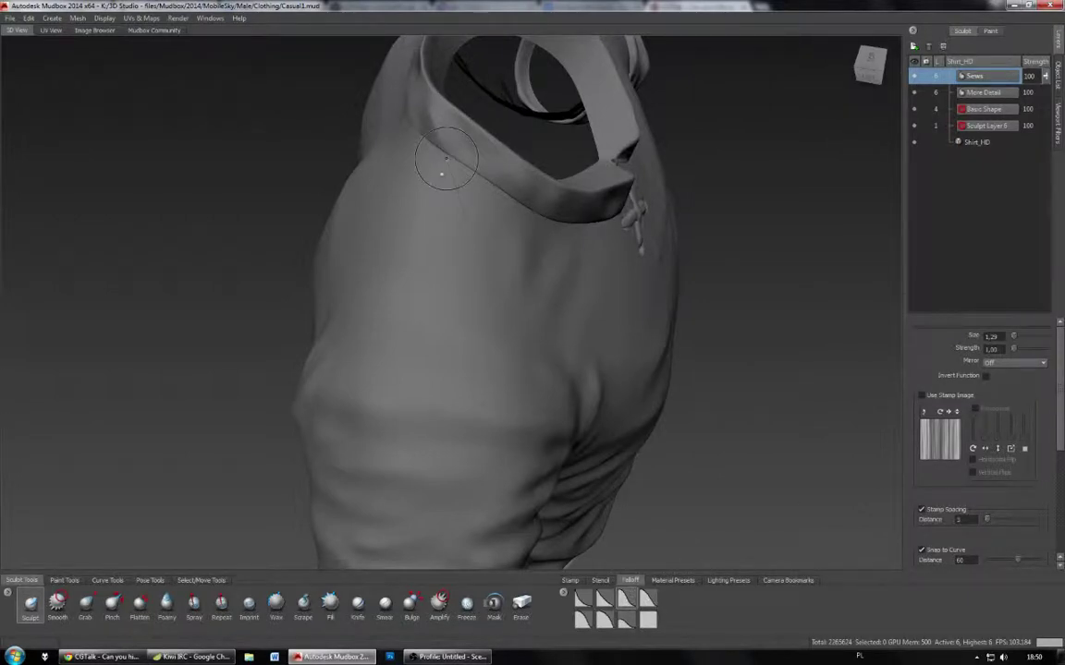
mouse_move(446, 159)
mouse_down()
mouse_move(412, 325)
mouse_move(413, 474)
mouse_up()
Step: Try the stroke down the shoulder again at strength 1 with the steepest falloff
alt+drag(416, 388, 472, 379)
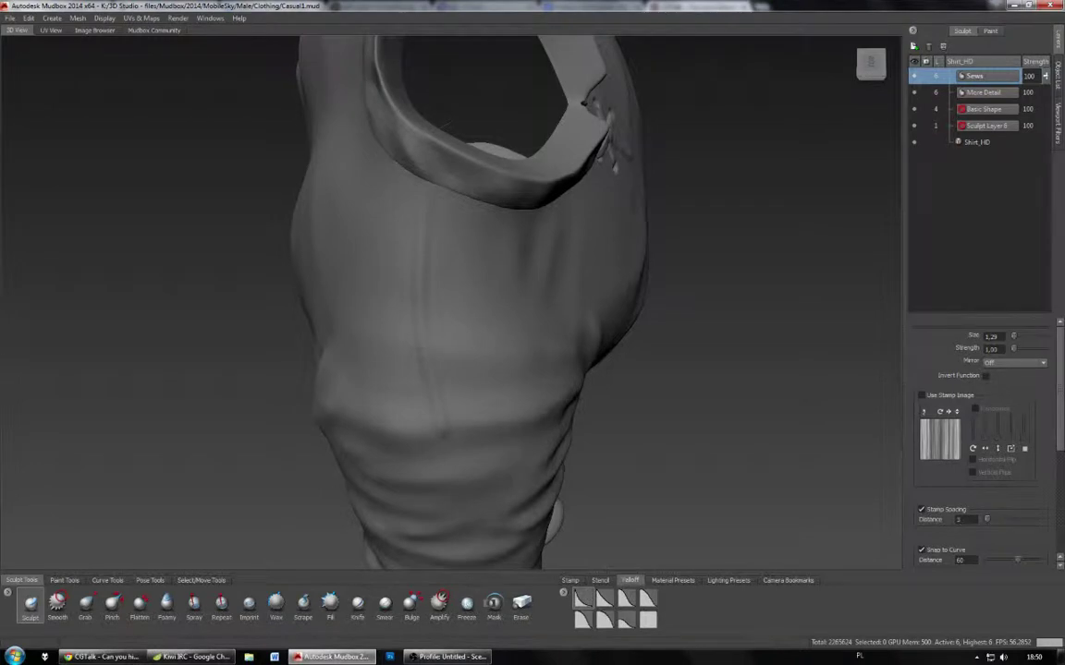
mouse_move(444, 130)
alt+mouse_down()
mouse_move(418, 185)
mouse_move(418, 265)
alt+mouse_up()
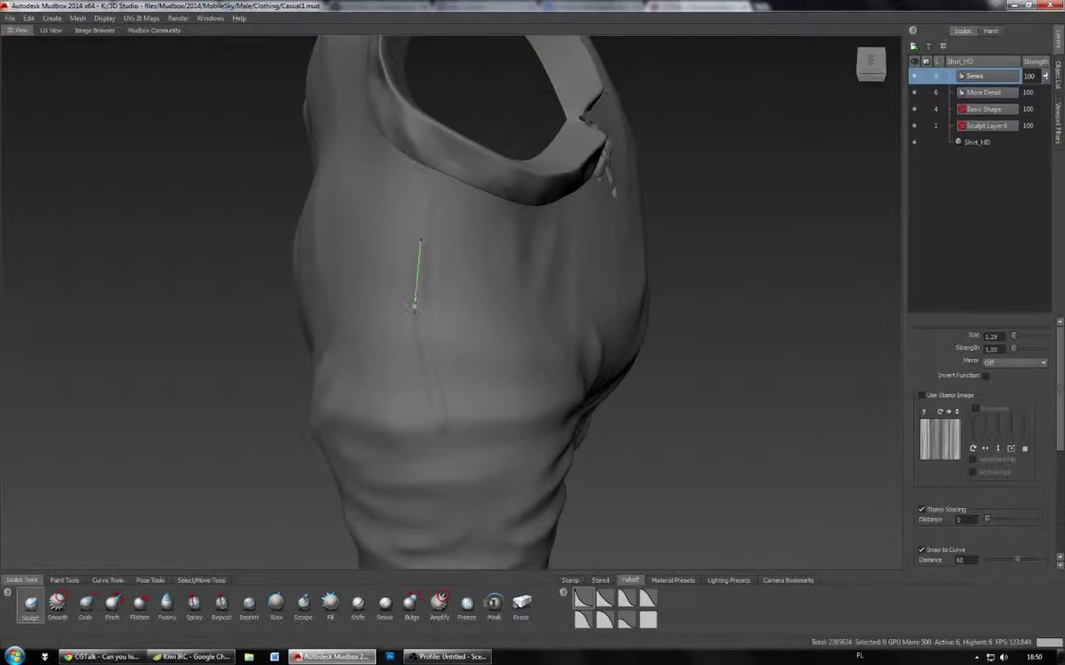
mouse_move(414, 307)
mouse_down()
mouse_move(454, 487)
mouse_move(342, 434)
mouse_move(449, 480)
mouse_up()
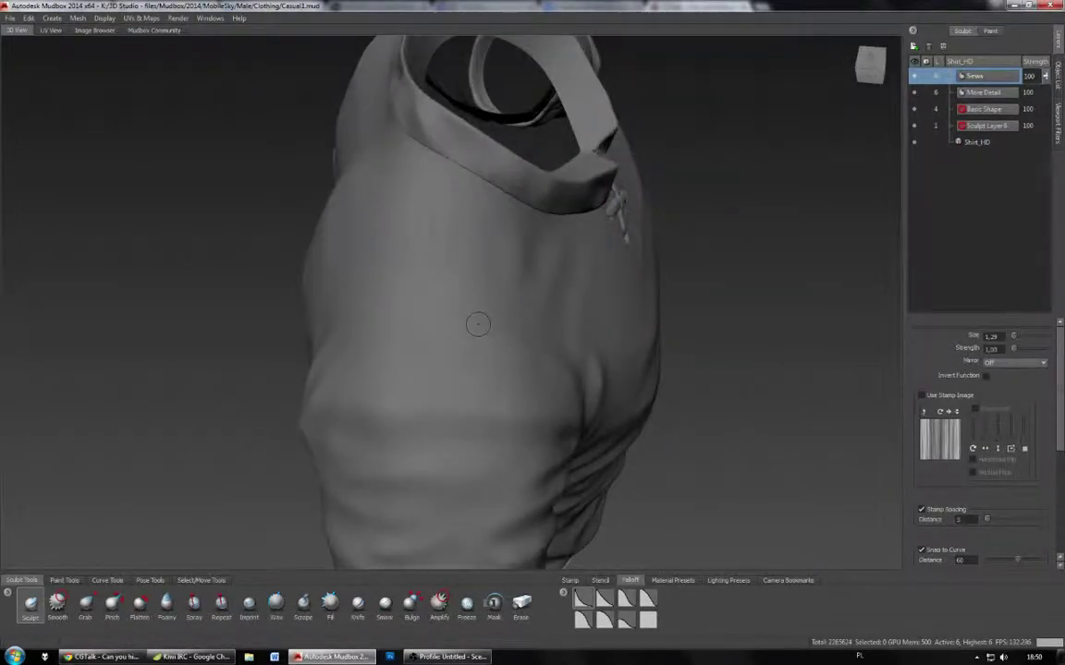
Step: Retry the shoulder seam from the collar down to the sleeve with the Sculpt brush at strength 2 and a smaller size
mouse_move(468, 320)
alt+mouse_down()
mouse_move(475, 344)
mouse_move(473, 323)
alt+mouse_up()
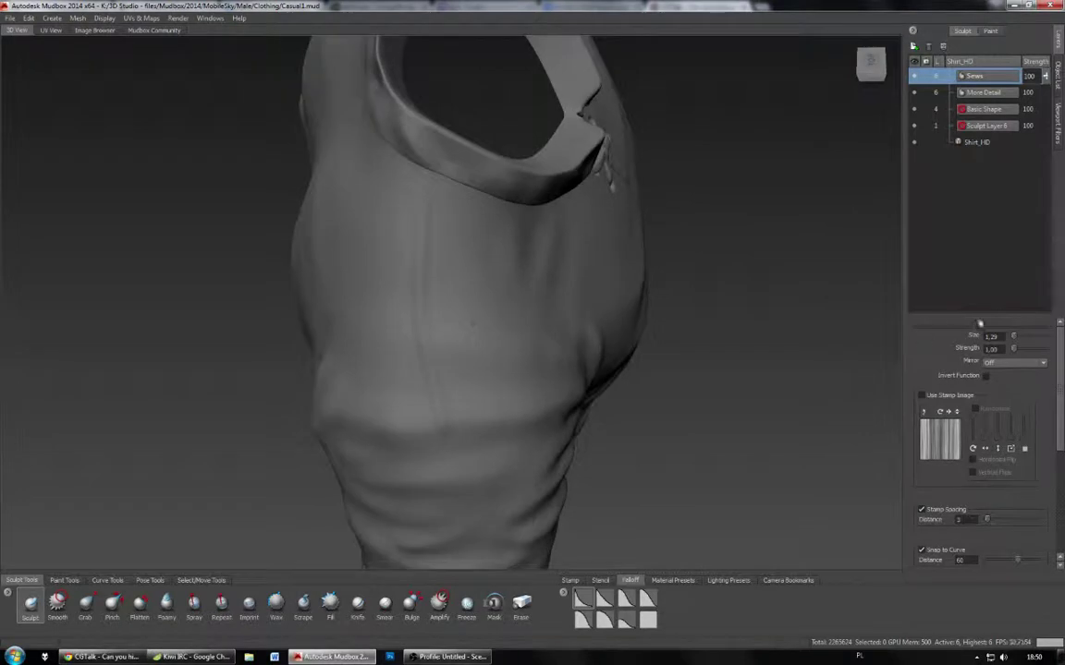
key(Tab)
key(Return)
drag(422, 229, 420, 265)
mouse_move(425, 175)
mouse_down()
mouse_move(415, 294)
mouse_move(444, 428)
mouse_up()
mouse_move(457, 469)
mouse_down()
mouse_move(459, 488)
mouse_move(333, 388)
mouse_move(324, 406)
mouse_move(416, 342)
mouse_move(449, 332)
mouse_move(470, 302)
mouse_move(475, 407)
mouse_move(481, 231)
mouse_up()
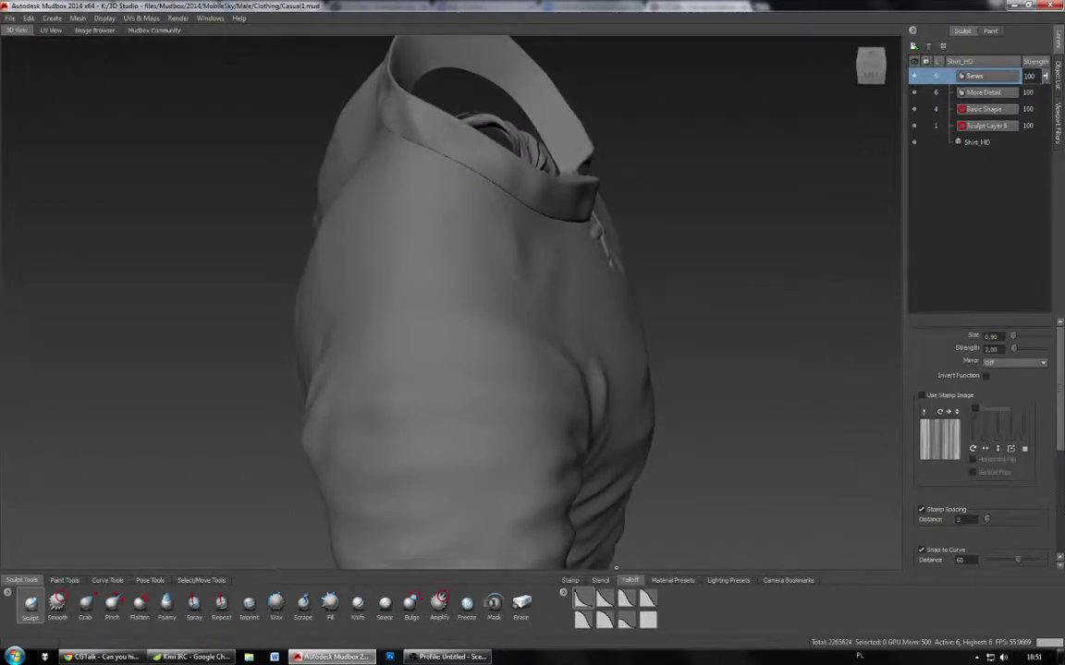
Step: Show the available stencil images and save the scene
click(598, 581)
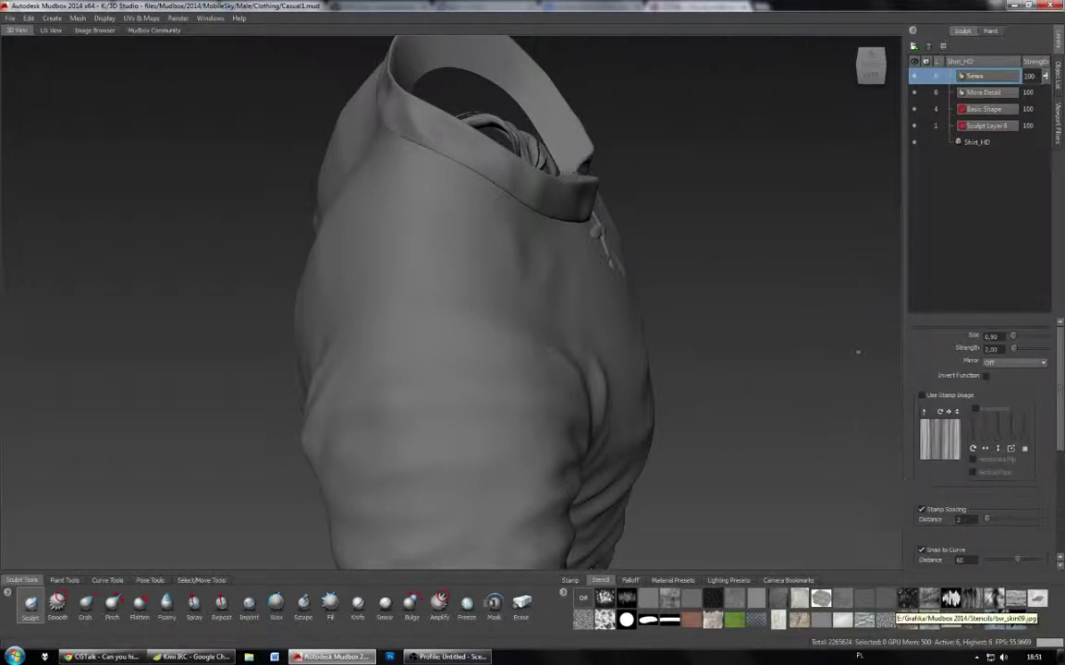
click(9, 17)
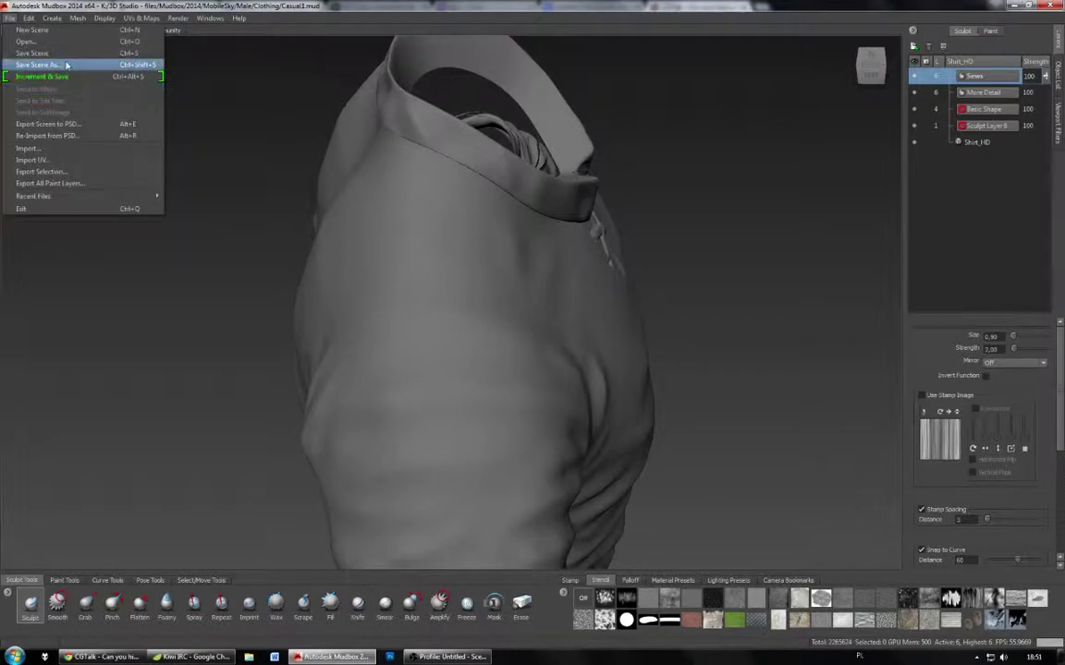
click(33, 53)
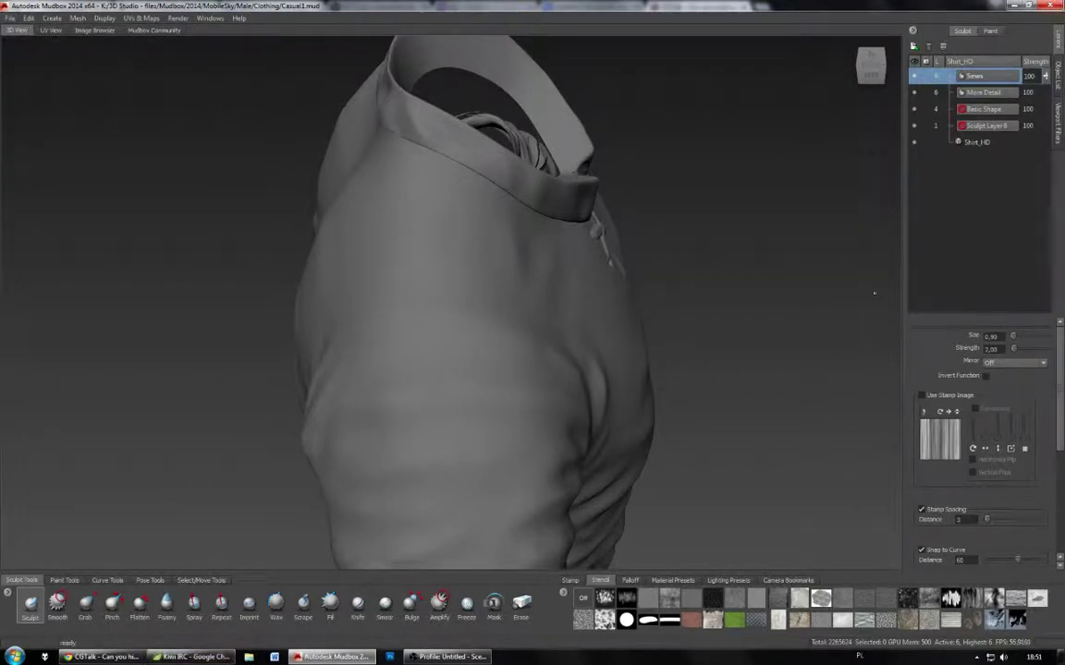
Step: Minimize the open windows and launch Autodesk 3ds Max 2012 from the desktop
click(1014, 5)
click(1014, 5)
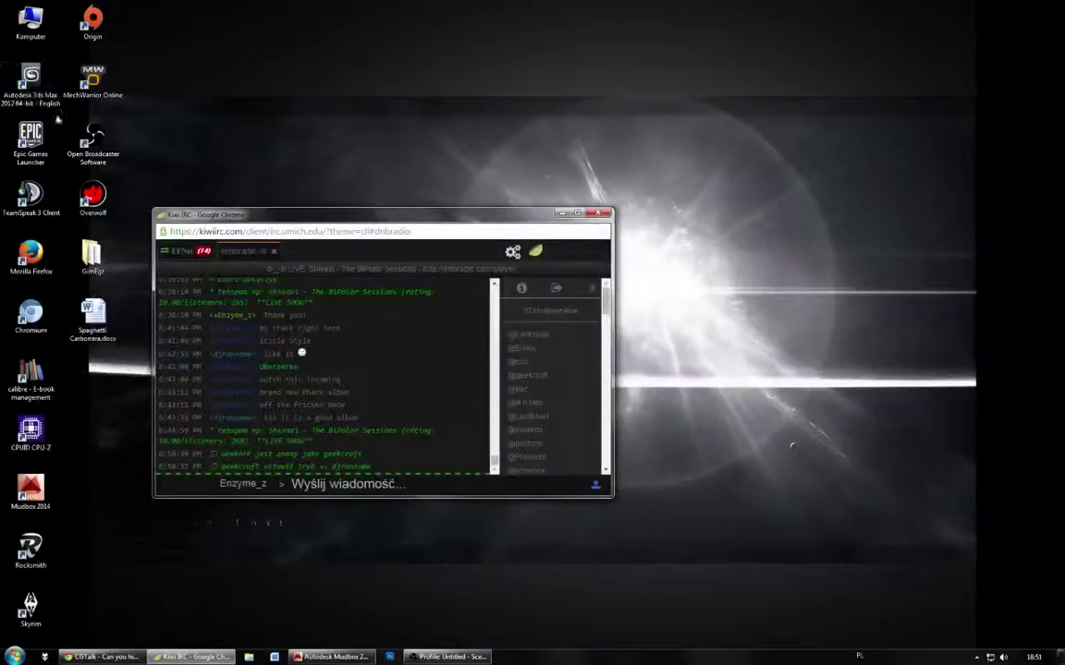
click(561, 215)
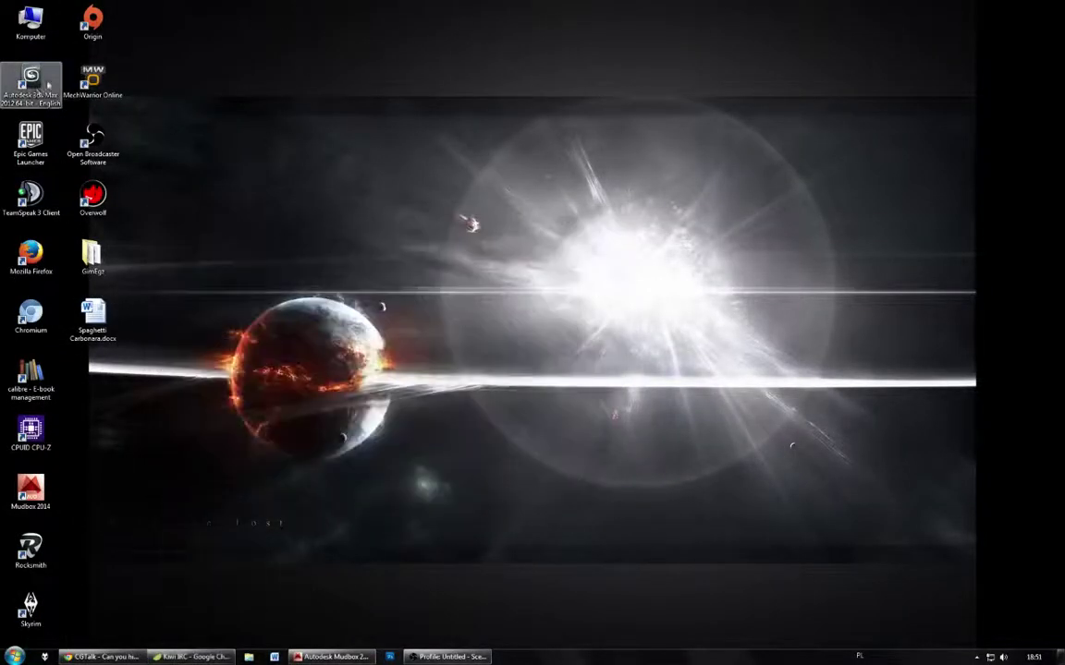
click(30, 81)
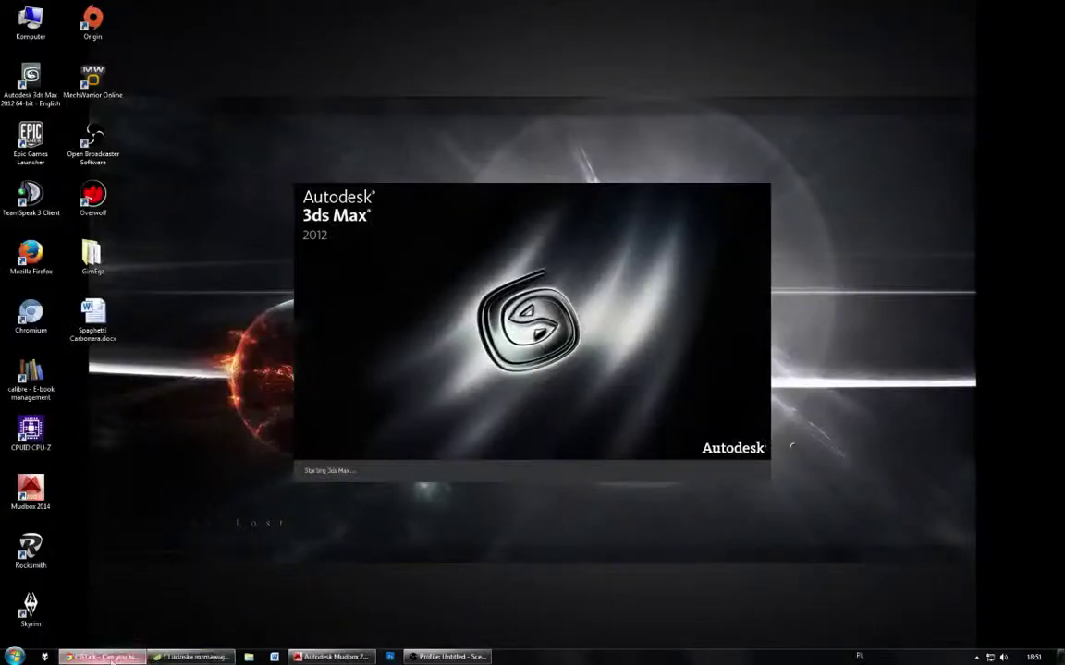
Step: Switch to Chrome and search the web for "mudbox installing stencils"
click(222, 656)
click(427, 22)
text(mud)
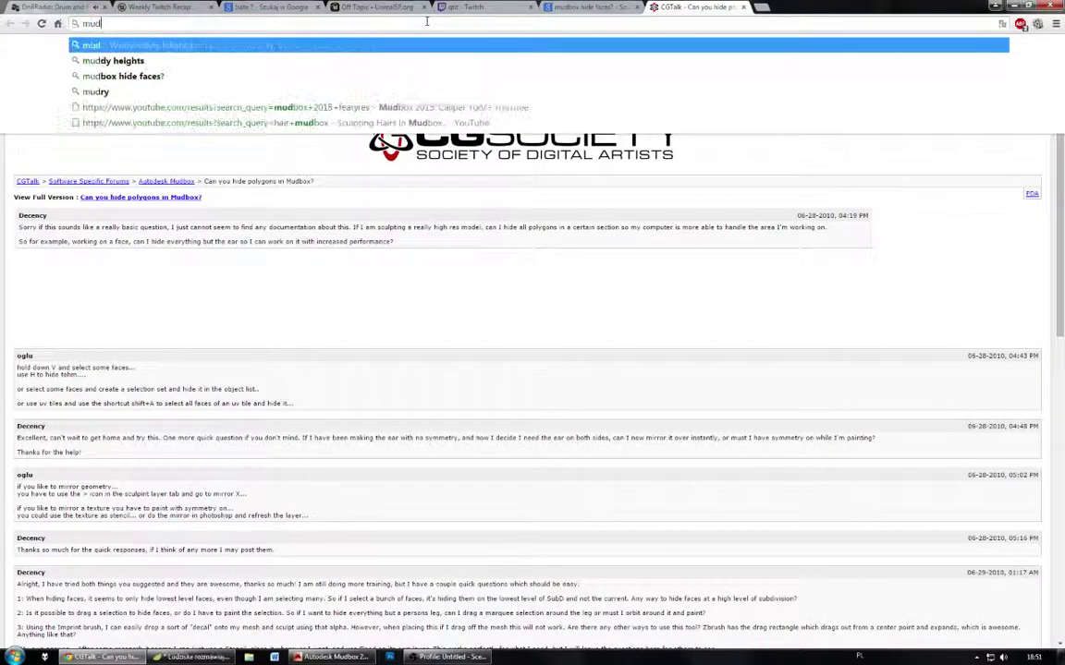
text(box installing s)
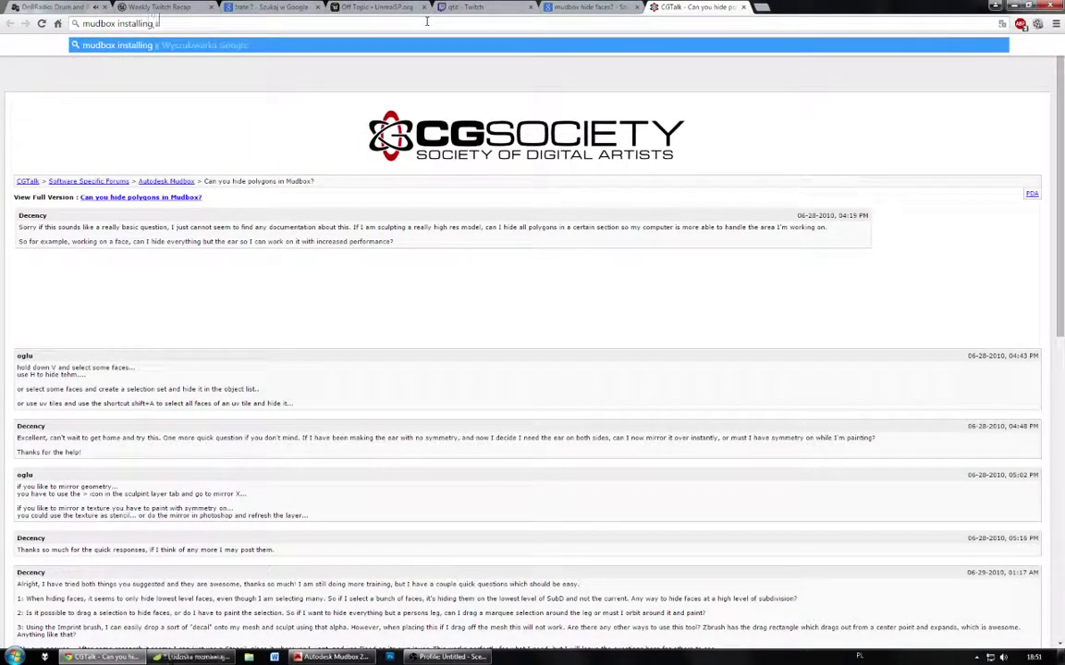
text(tencils)
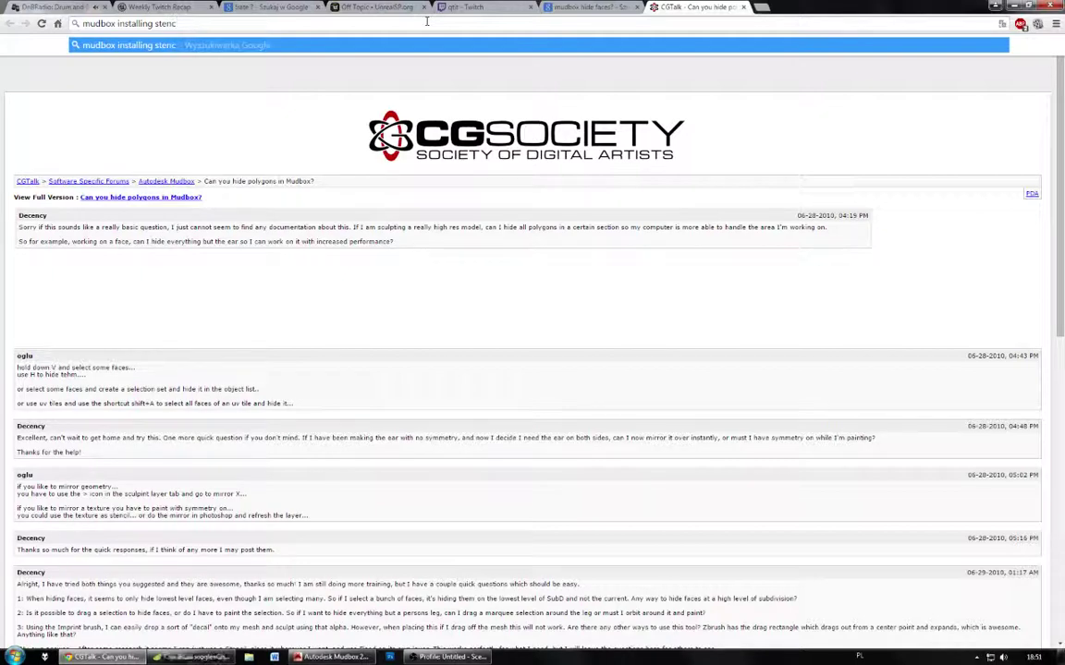
key(Return)
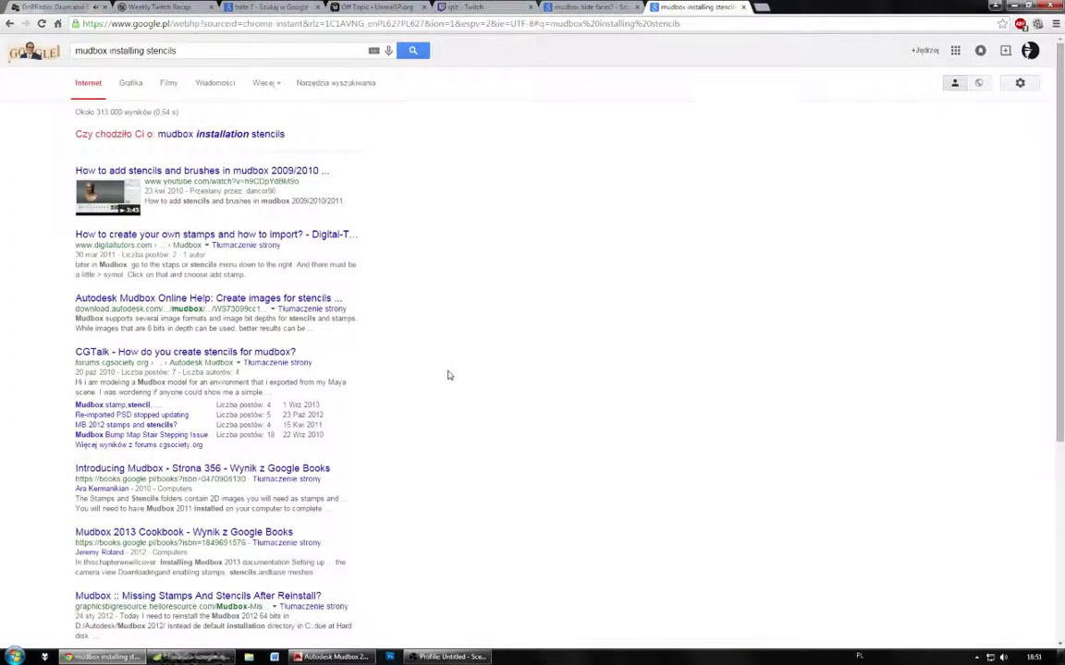
Step: Return to Mudbox, preview a dotted stencil over the shirt and hide it, and bring up the stamp images for the Sculpt brush
click(335, 656)
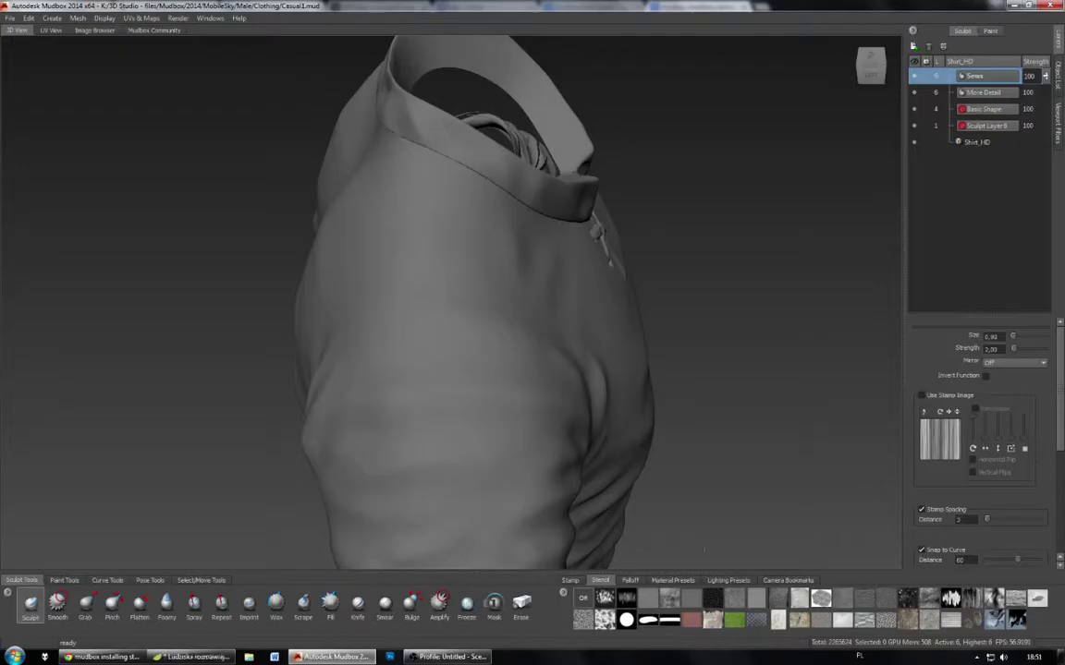
click(606, 599)
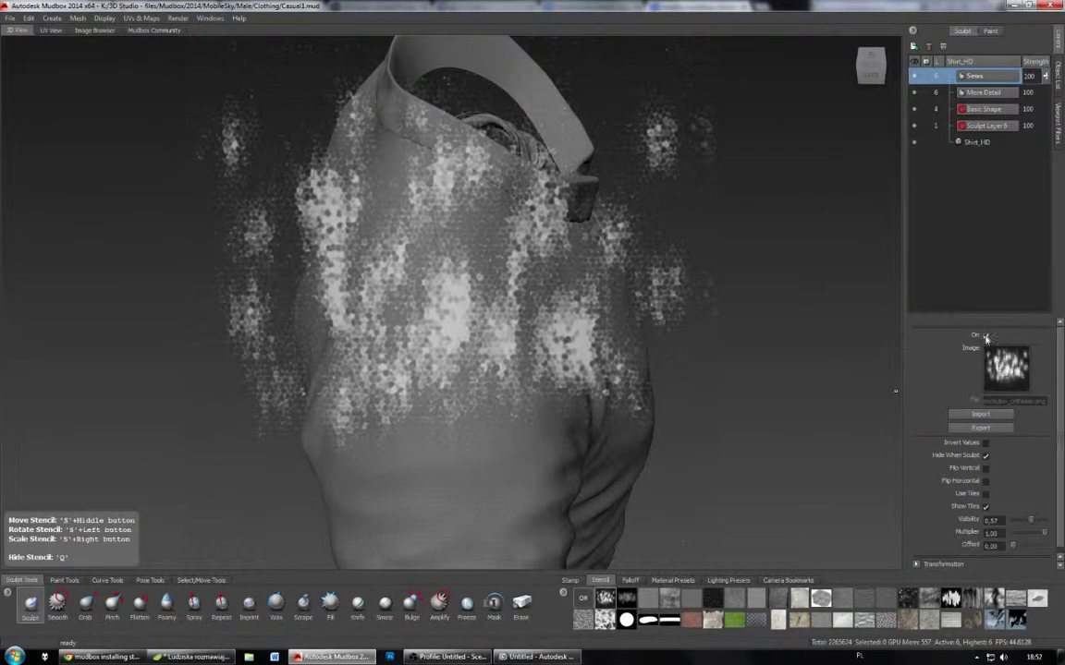
key(q)
click(571, 580)
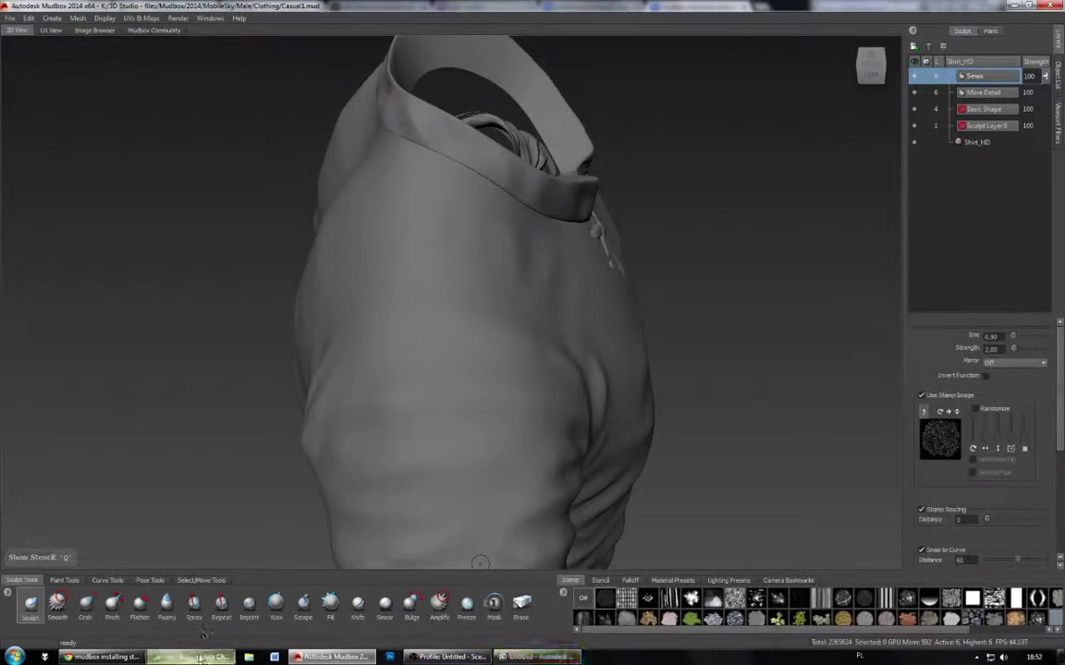
Step: Search Chrome for "mudbox installing stamps", read the Digital-Tutors thread on creating and importing stamps, and return to Mudbox
click(86, 656)
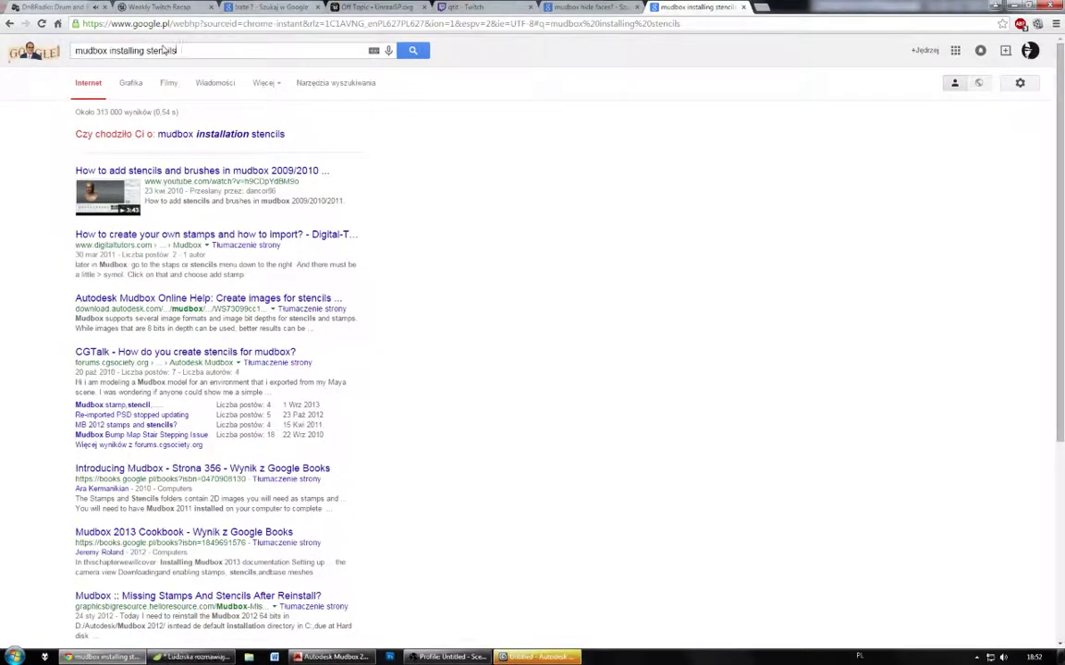
text(stamps)
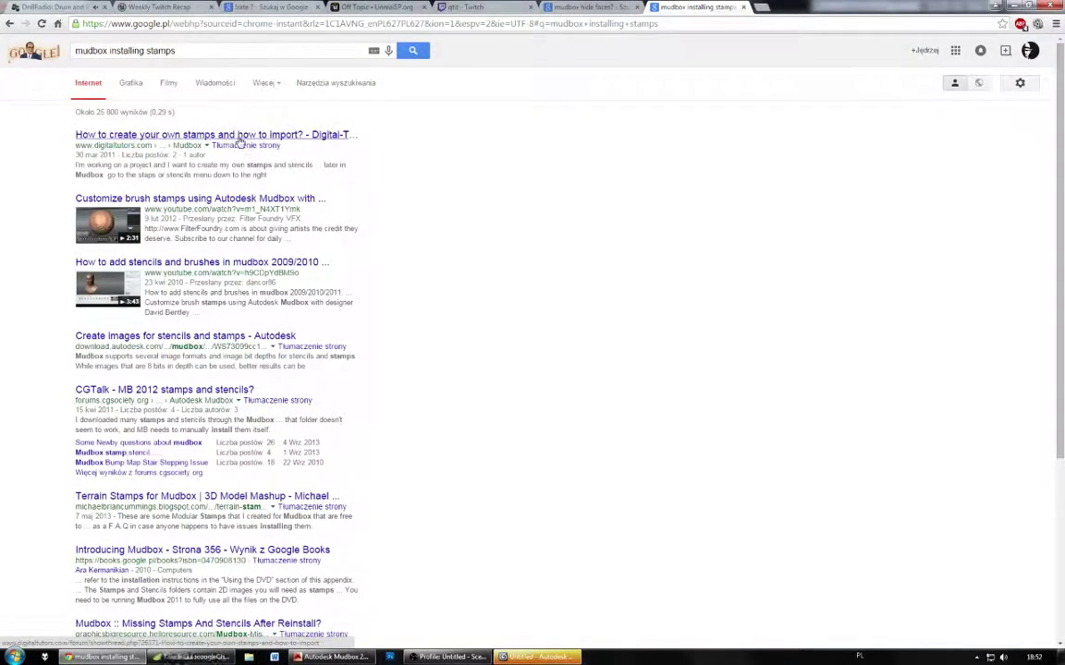
click(238, 136)
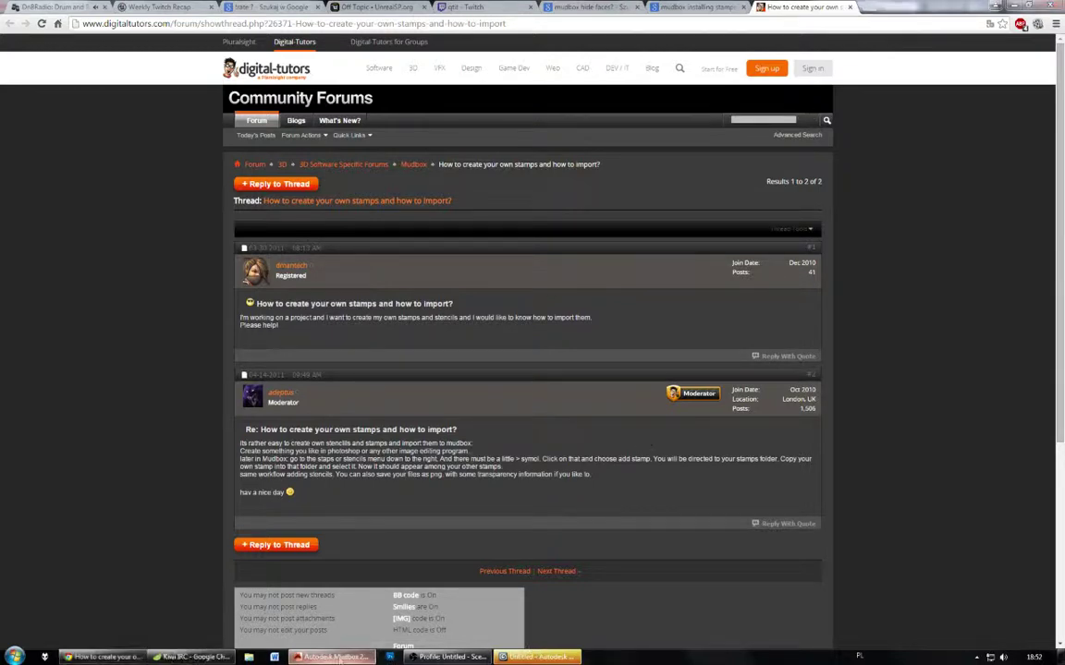
click(333, 656)
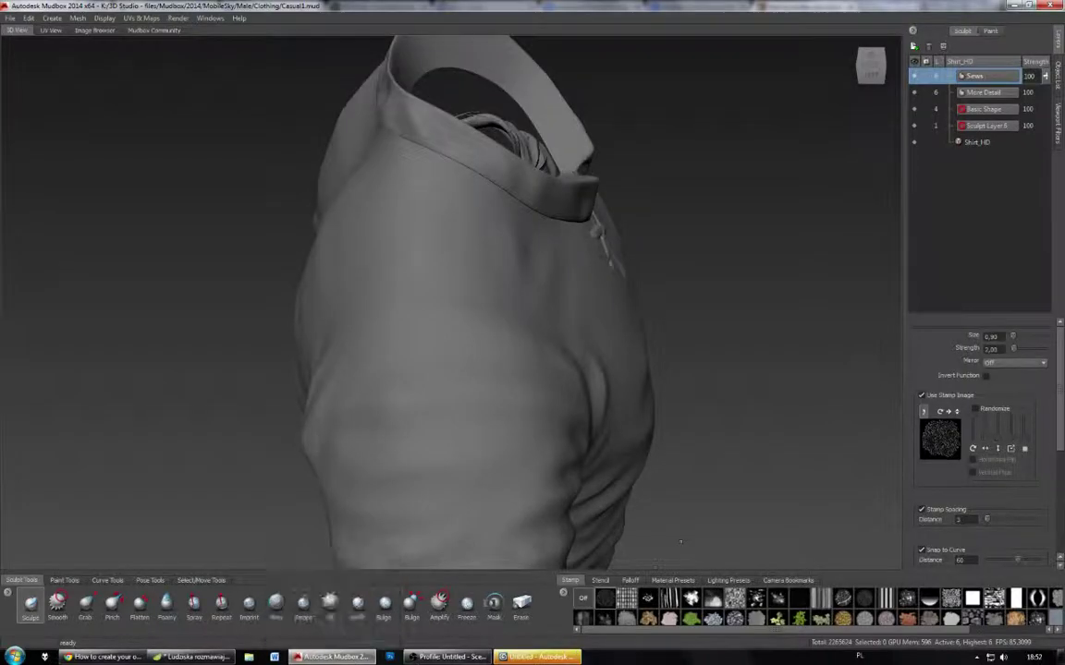
Step: Switch to 3ds Max 2012 and dismiss the welcome screen
click(563, 593)
click(523, 658)
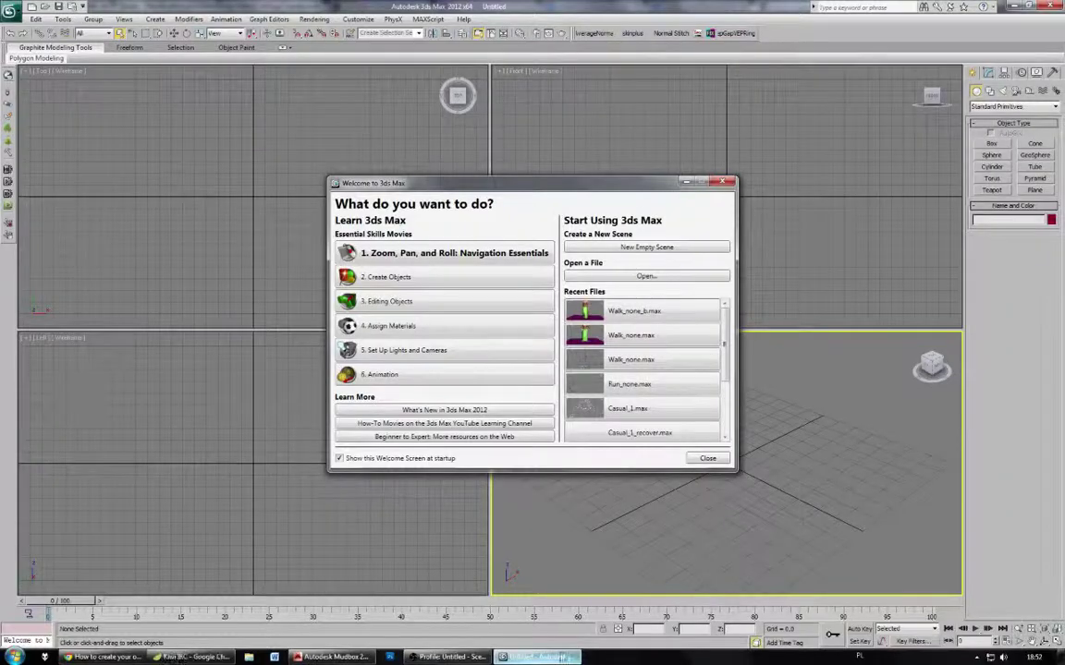
click(726, 185)
Step: Create a plane about 455 long by 572 wide in the Top view and centre it at the origin
click(1036, 190)
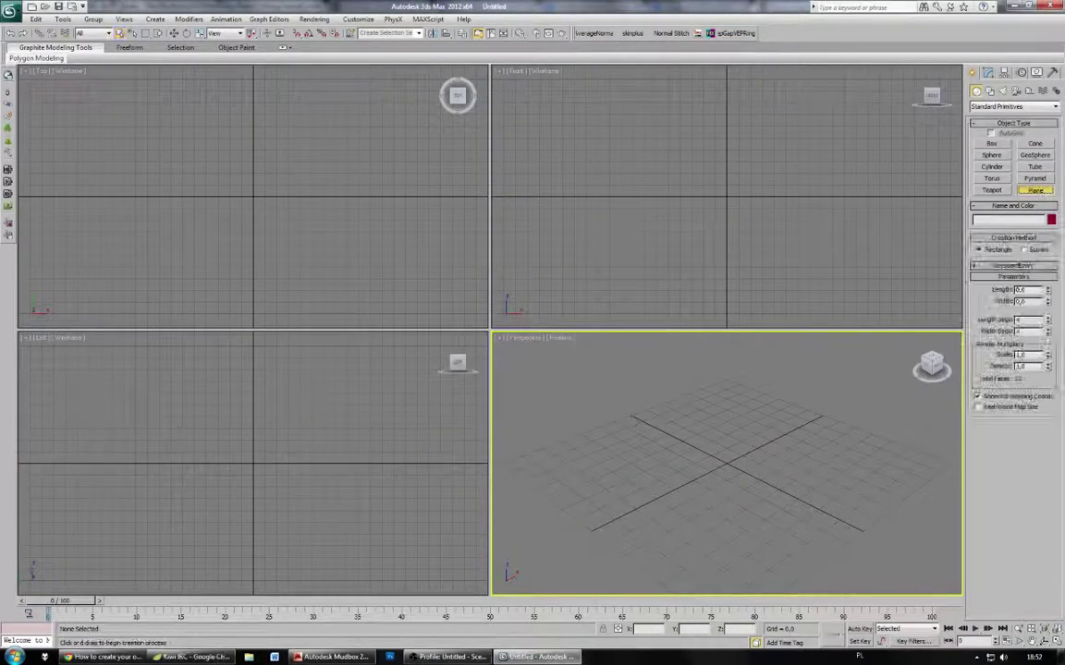
click(159, 118)
drag(142, 111, 377, 298)
right_click(173, 33)
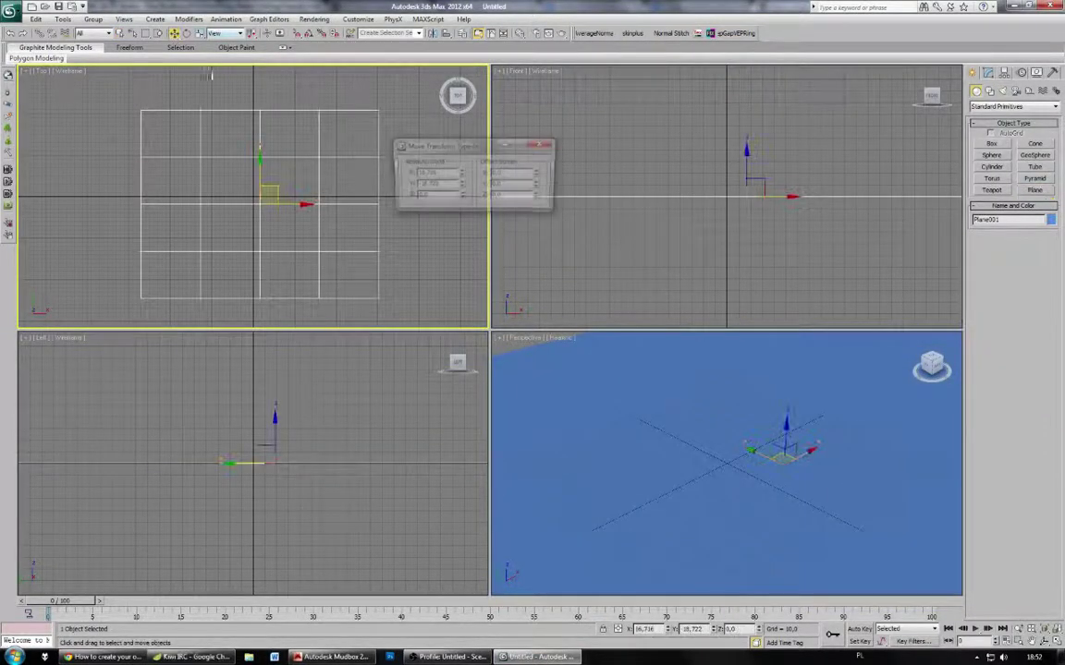
click(546, 144)
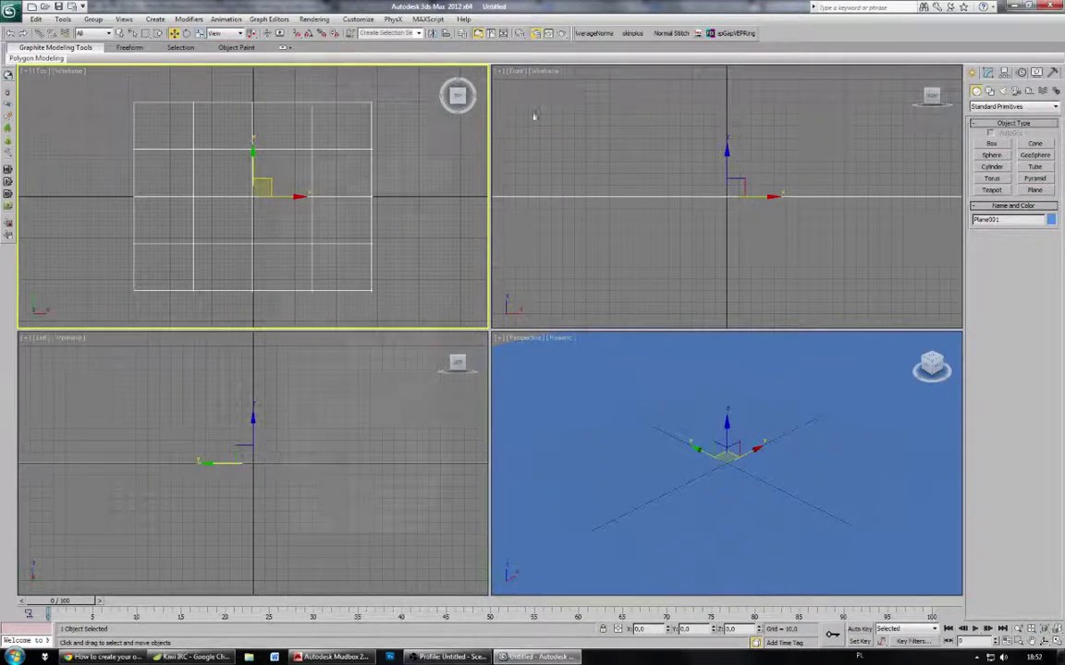
Step: Set the render output size to 512 by 512 pixels
key(F10)
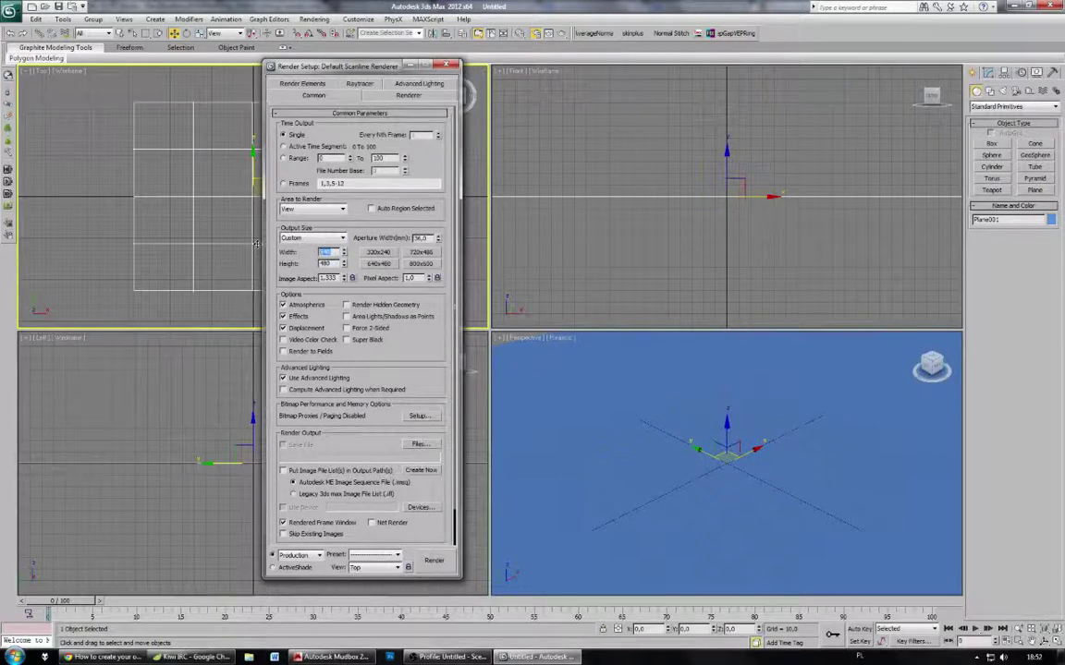
text(512)
key(Tab)
text(512)
key(Return)
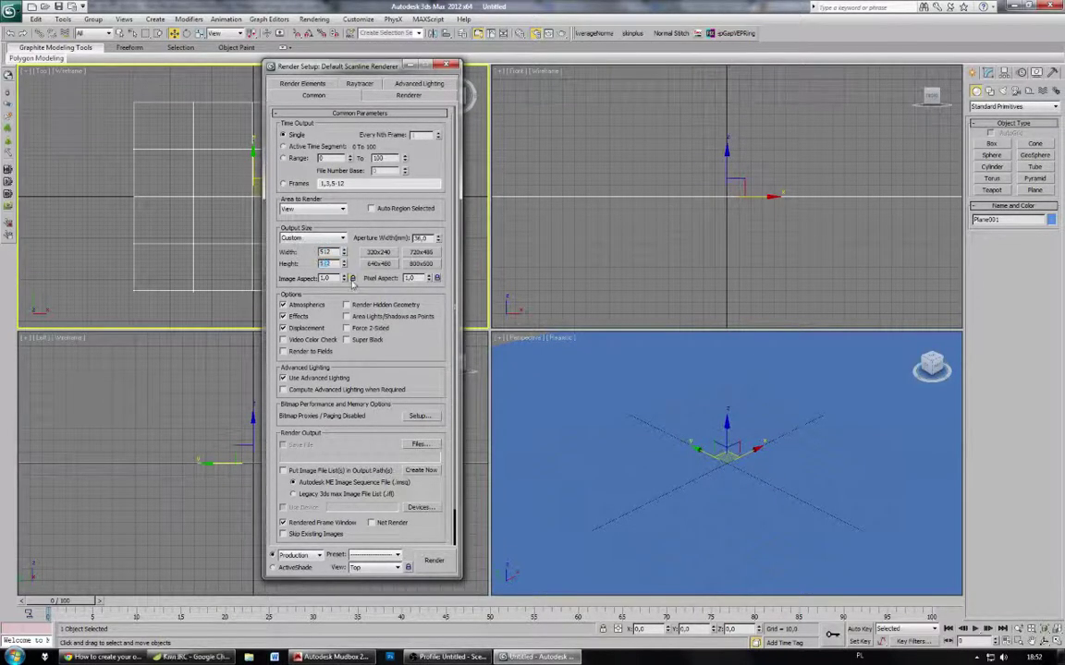
click(449, 65)
Step: Convert the plane to an Editable Poly and enter vertex editing
click(988, 72)
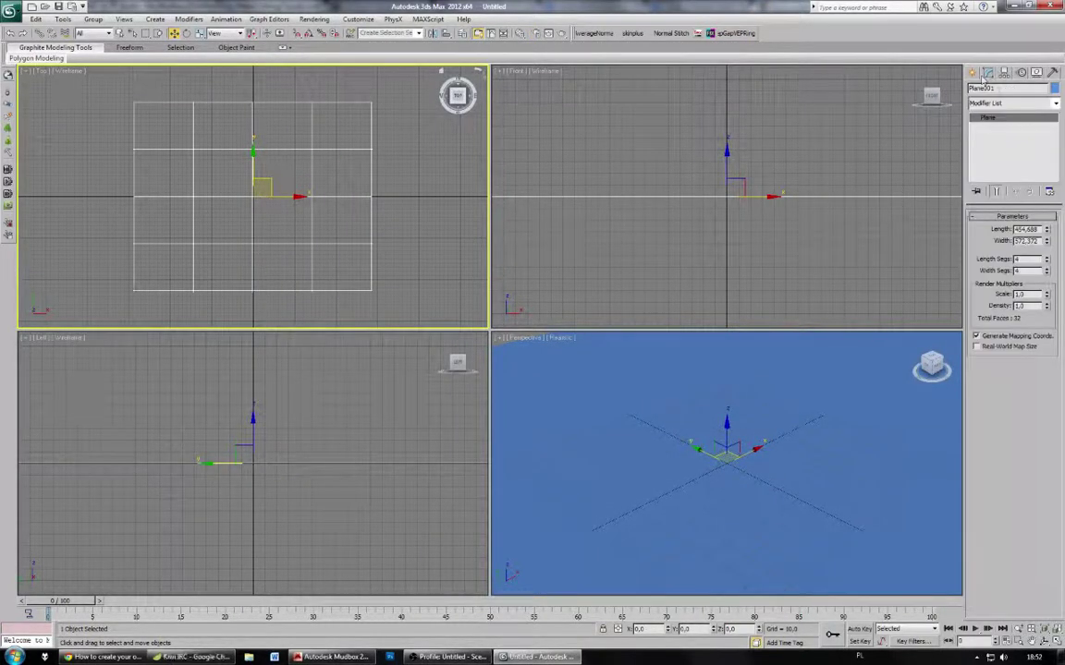
click(1022, 202)
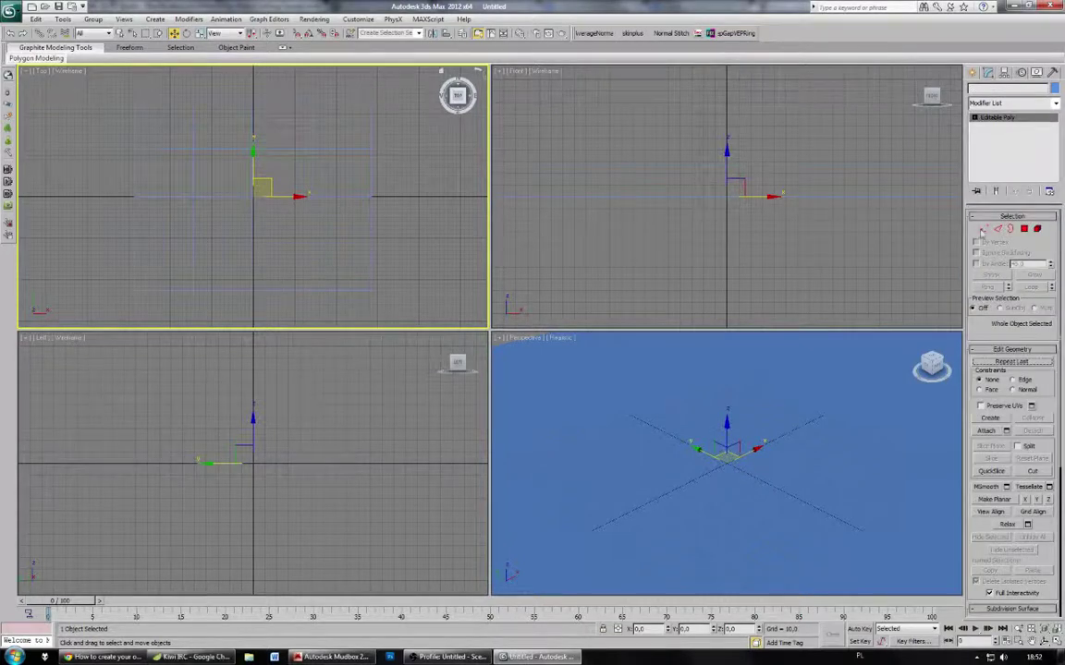
click(984, 228)
Step: Try lowering the plane's middle vertex row into a V-shaped groove in the Front view, and undo it
drag(676, 155, 770, 236)
drag(727, 164, 727, 260)
scroll(717, 165, down, 4)
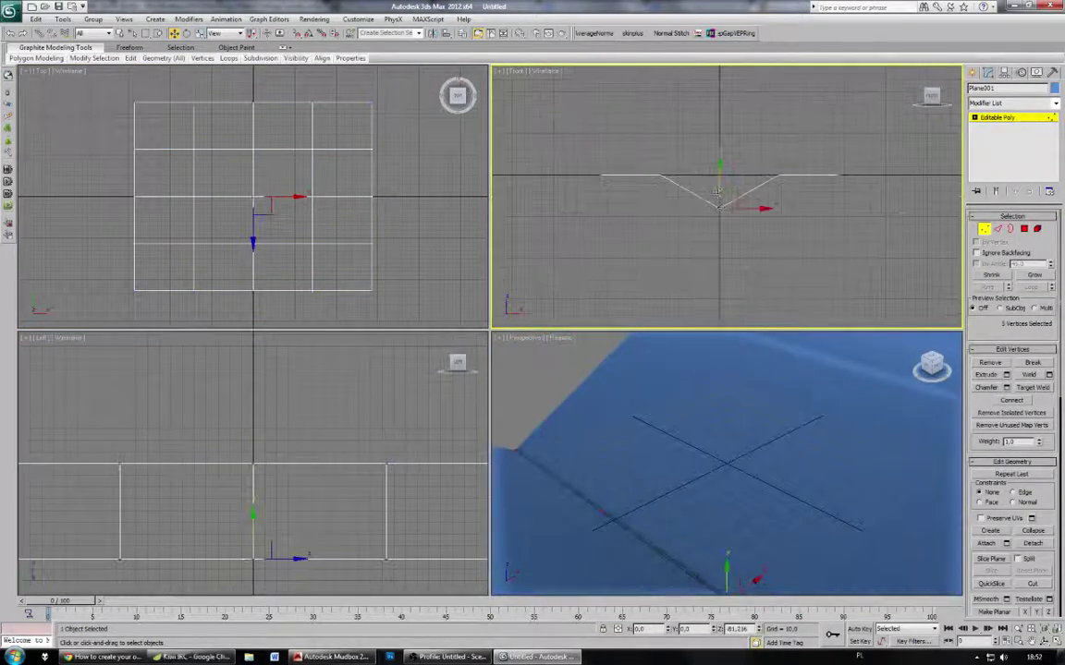
drag(719, 179, 719, 186)
click(998, 228)
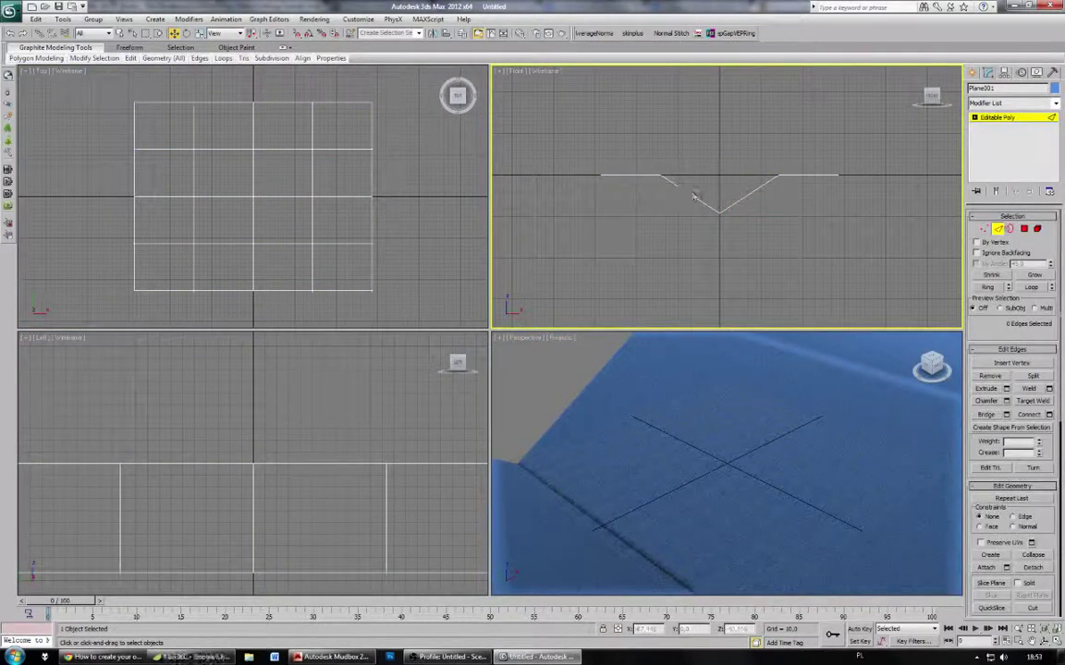
click(985, 228)
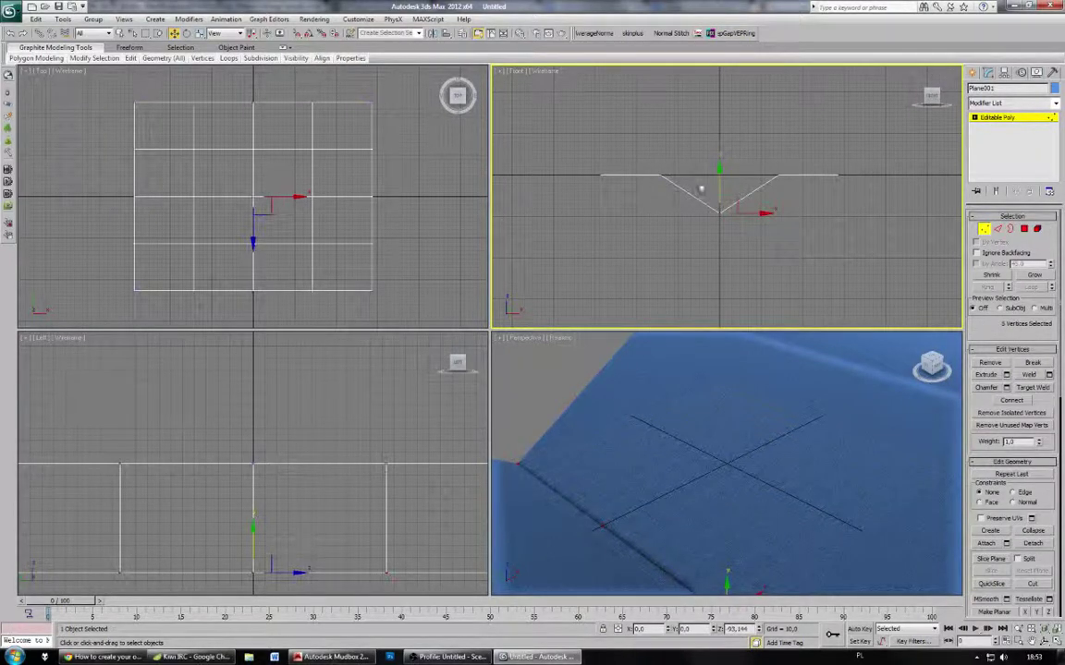
middle_drag(700, 189, 701, 197)
key(ctrl+z)
key(ctrl+z)
key(ctrl+z)
key(ctrl+z)
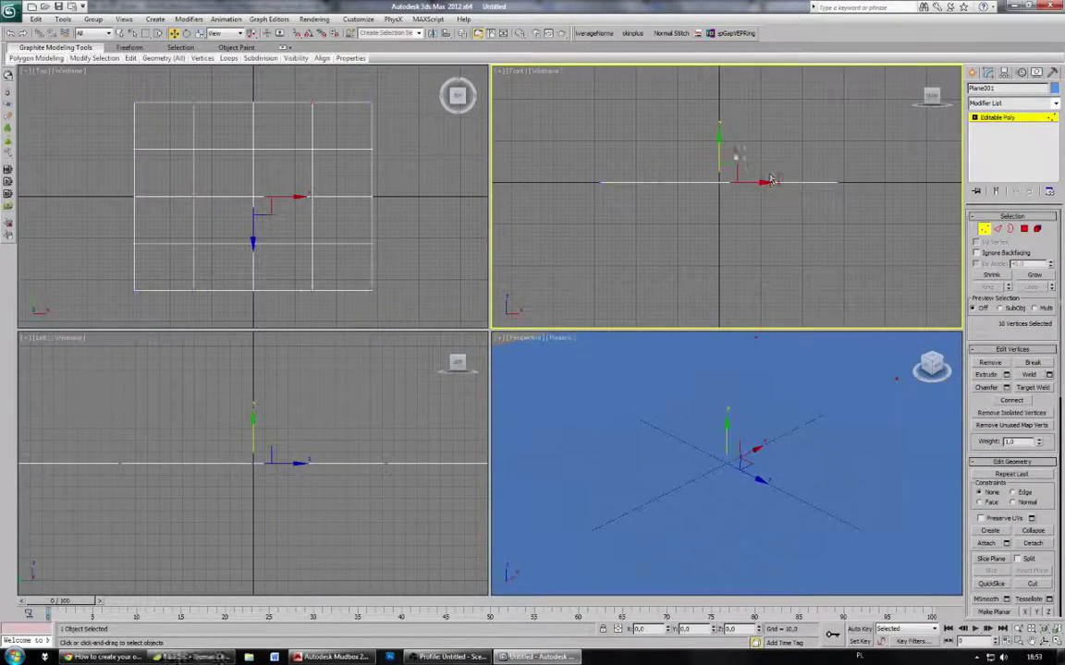
Step: Raise the vertex rows flanking the plane's centre line, and add a raised edge loop across each inner slope
drag(772, 180, 746, 197)
key(2)
click(1030, 414)
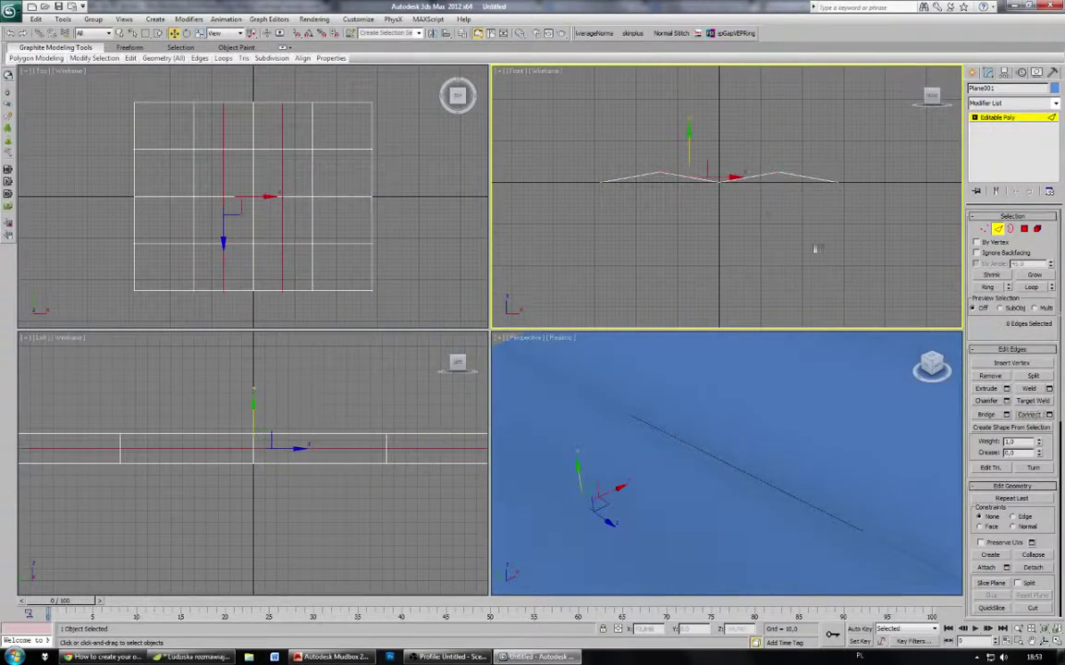
scroll(721, 129, up, 2)
drag(675, 169, 676, 159)
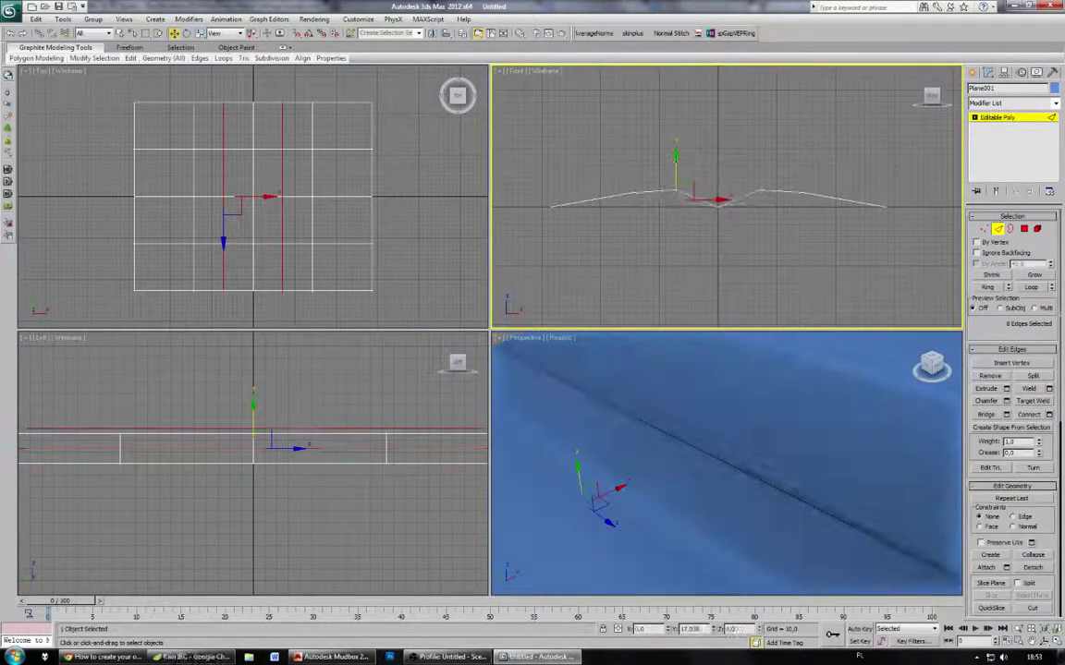
Step: Scale the two new edge loops towards each other about their common centre to narrow the middle groove
click(199, 34)
middle_drag(740, 170, 710, 169)
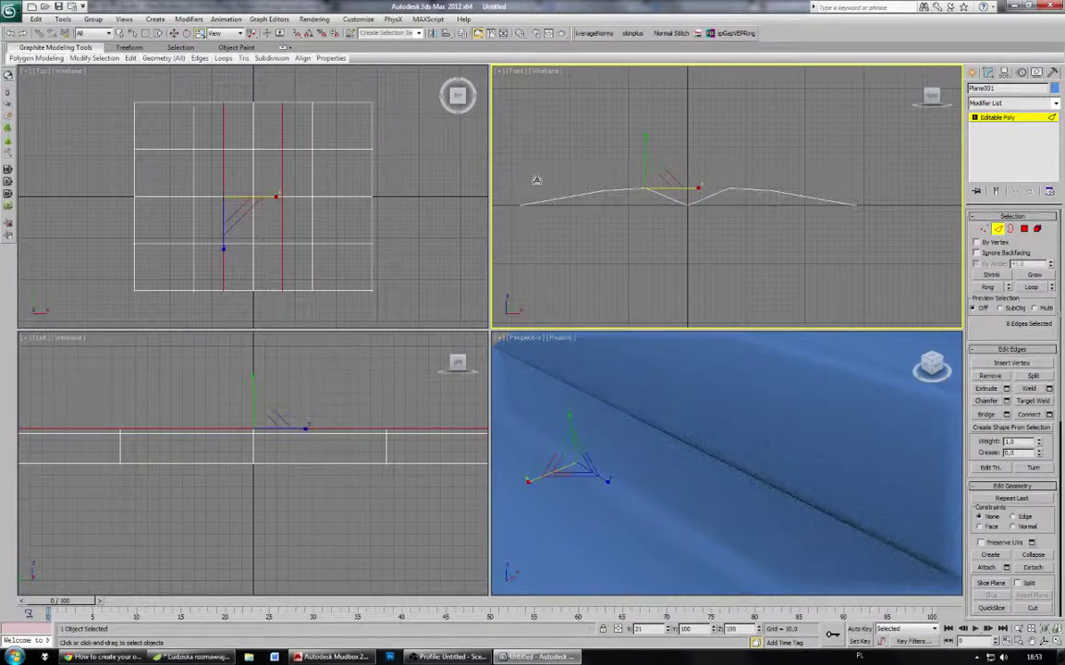
click(199, 33)
mouse_move(253, 33)
mouse_down()
mouse_move(251, 63)
mouse_move(253, 53)
mouse_up()
middle_drag(681, 134, 690, 139)
drag(750, 192, 458, 195)
Step: Connect the long sloping edges on both sides of the groove with new loops, and scale these loops inward
scroll(781, 224, up, 3)
middle_drag(781, 224, 956, 222)
scroll(792, 207, up, 2)
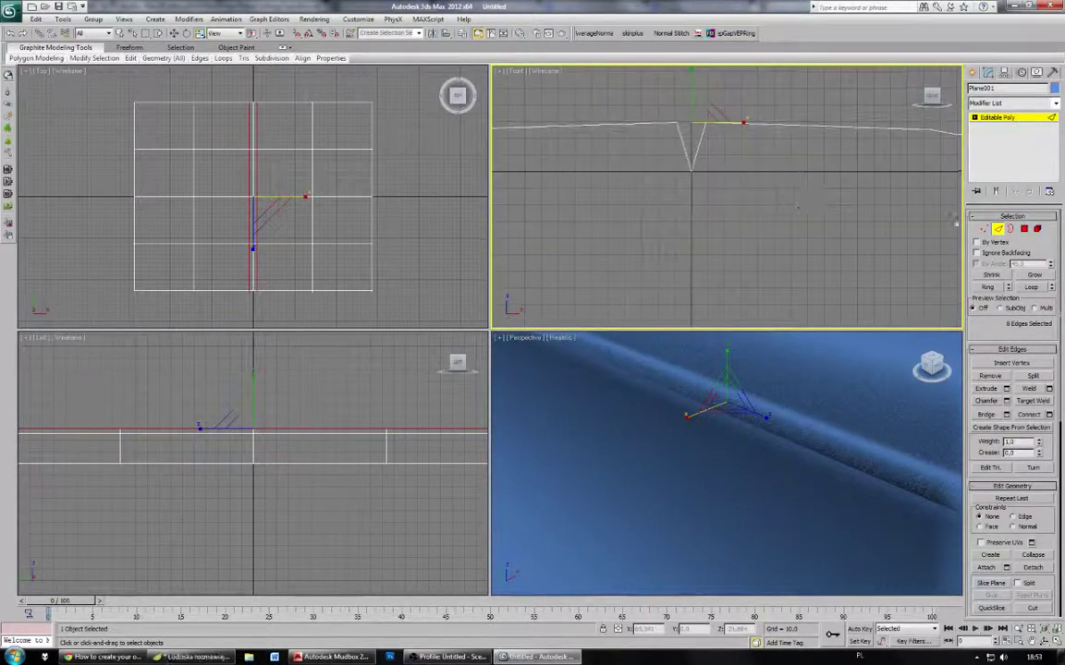
drag(696, 206, 755, 142)
click(1043, 376)
ctrl+drag(577, 104, 603, 148)
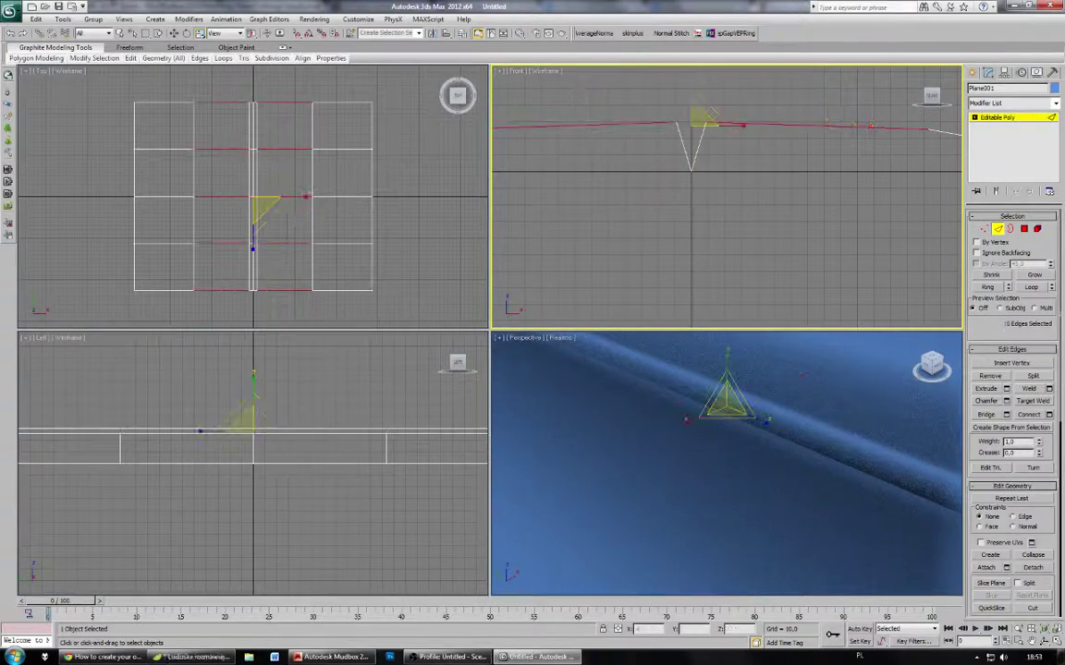
click(1021, 415)
middle_drag(673, 173, 687, 211)
drag(750, 162, 715, 163)
Step: Raise the newest pair of edge loops slightly and scale them in close to the groove's edges
click(174, 33)
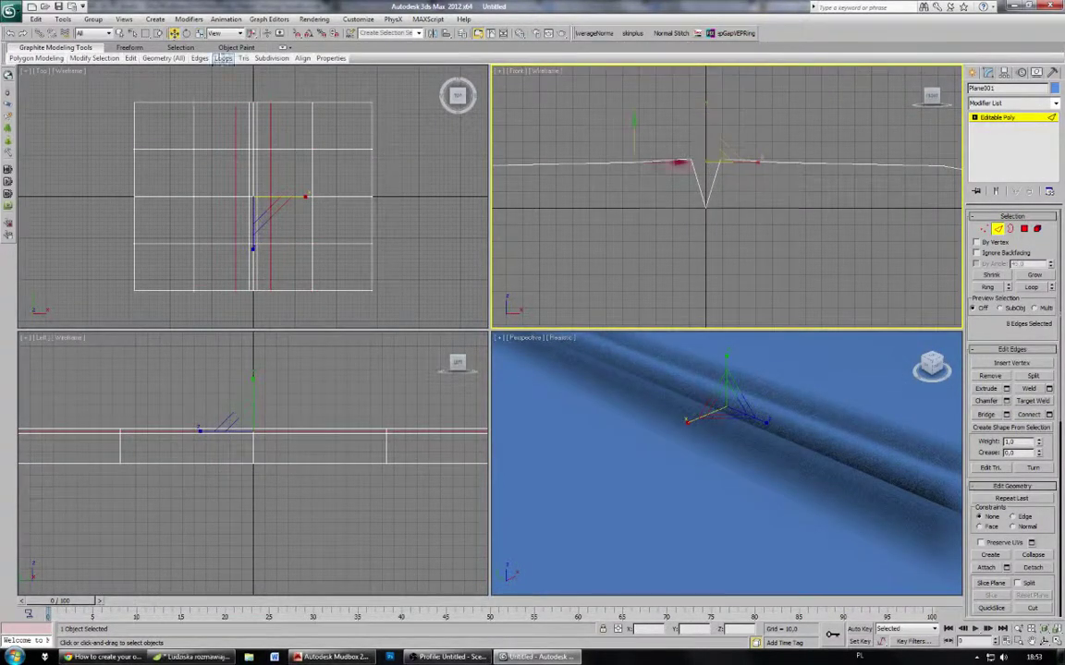
middle_drag(648, 140, 654, 143)
drag(642, 143, 642, 136)
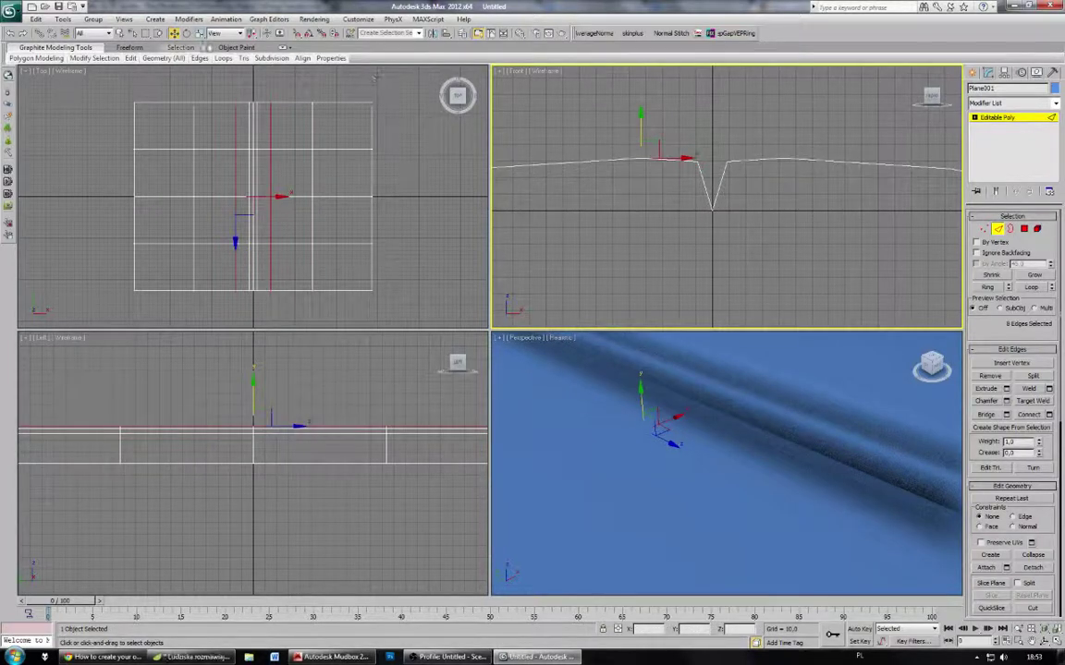
click(200, 34)
middle_drag(724, 145, 723, 148)
drag(756, 161, 702, 161)
Step: Leave edge editing and apply a TurboSmooth modifier to the plane
click(1001, 120)
click(1007, 104)
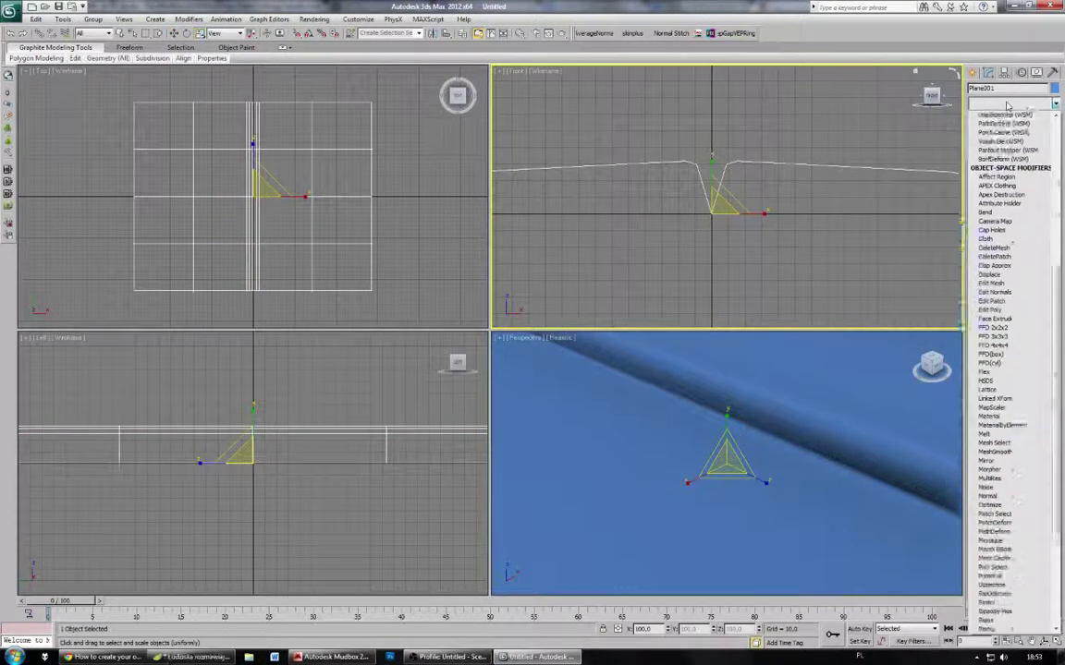
text(tu)
key(Return)
Step: In the Editable Poly, select the edge loops midway between groove and outer borders on both sides, and lower them towards the base level
scroll(788, 203, down, 2)
middle_drag(775, 222, 788, 203)
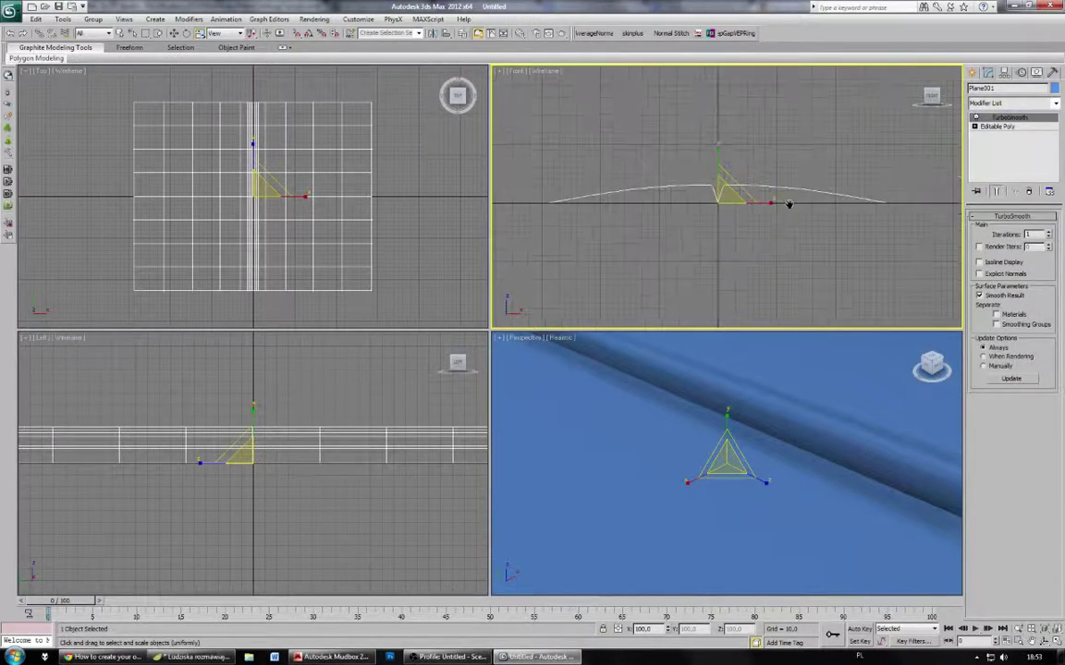
click(994, 127)
click(999, 228)
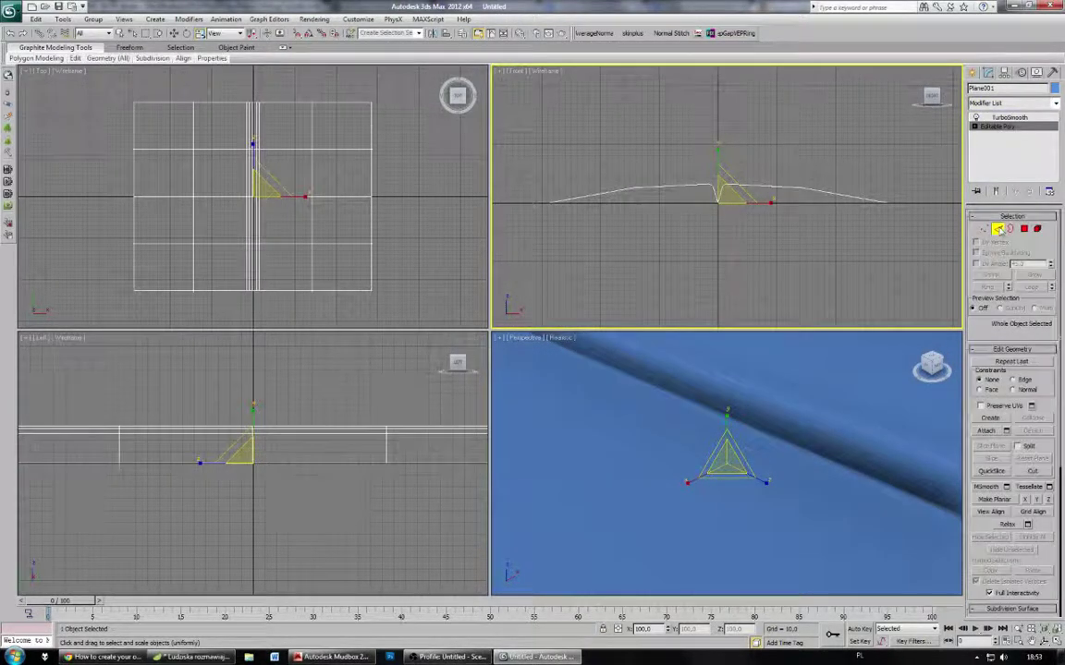
drag(906, 189, 881, 216)
drag(790, 174, 813, 204)
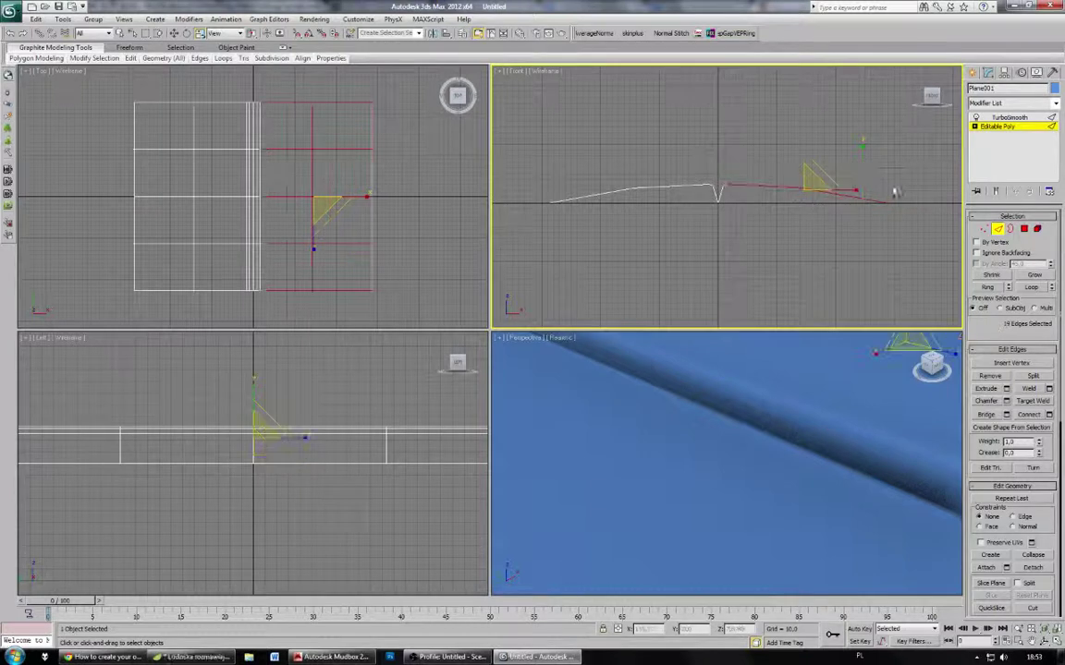
alt+drag(894, 191, 864, 211)
alt+drag(784, 175, 755, 209)
ctrl+drag(646, 174, 617, 205)
alt+drag(682, 173, 651, 205)
alt+drag(567, 174, 545, 199)
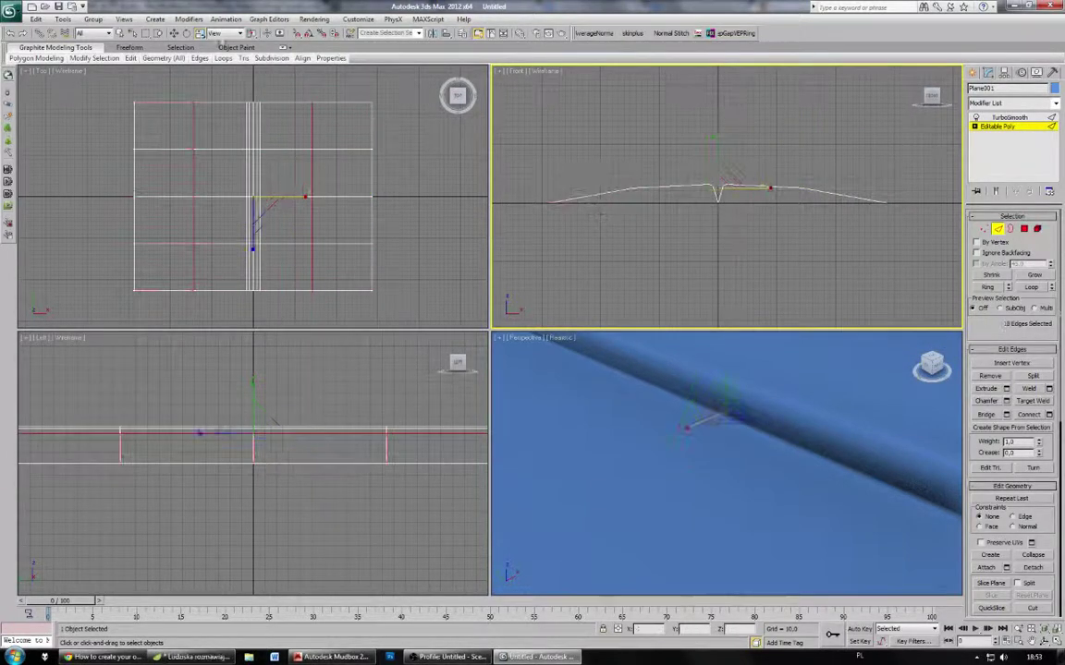
click(174, 33)
middle_drag(693, 172, 683, 182)
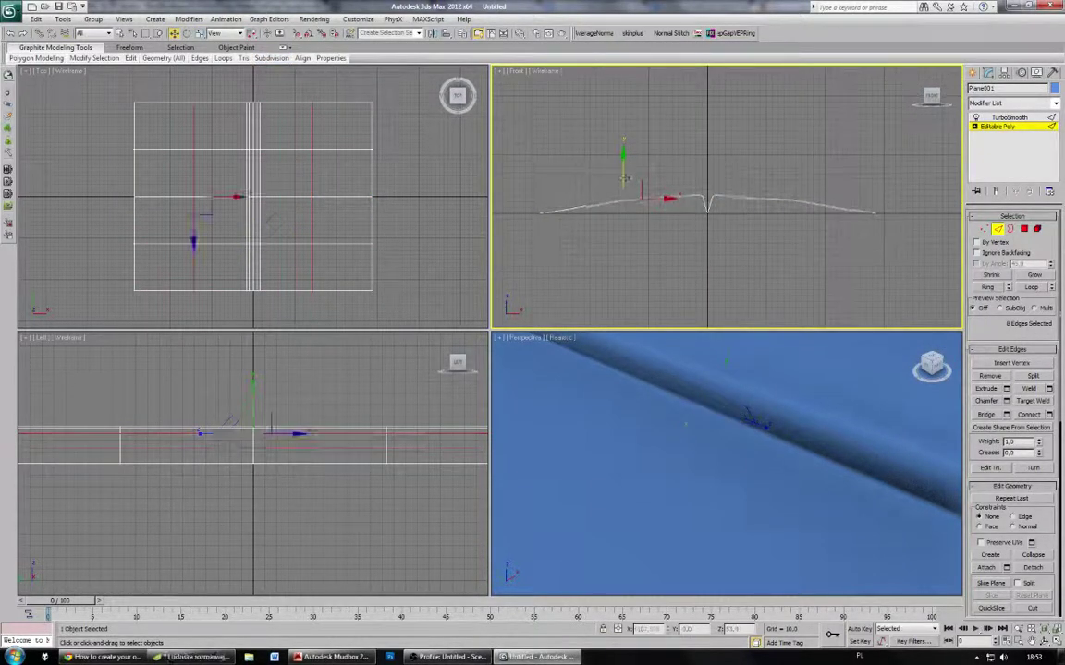
drag(625, 174, 625, 187)
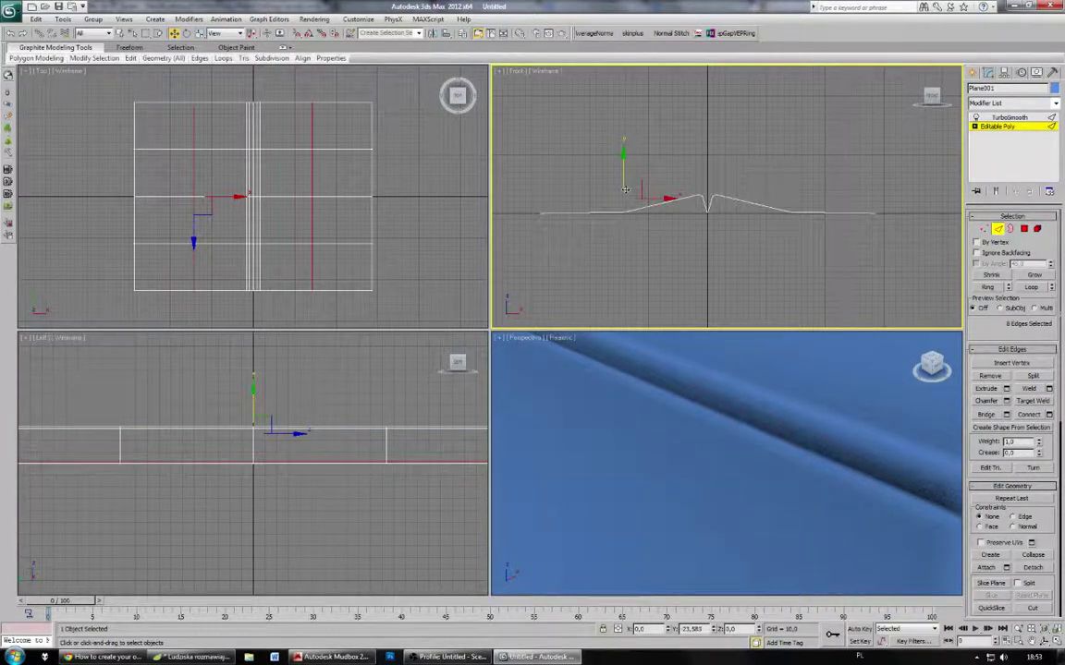
Step: Set the absolute world Z position of the two selected edge loops to 0
right_click(172, 34)
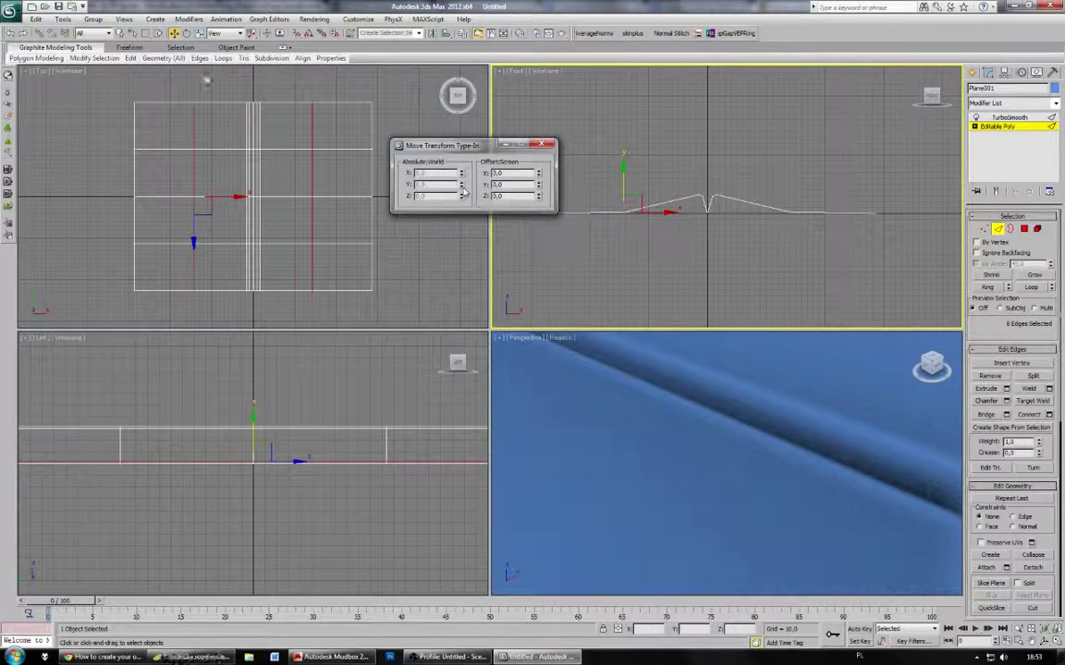
middle_drag(361, 167, 314, 169)
drag(252, 34, 253, 59)
middle_drag(380, 193, 444, 193)
right_click(460, 196)
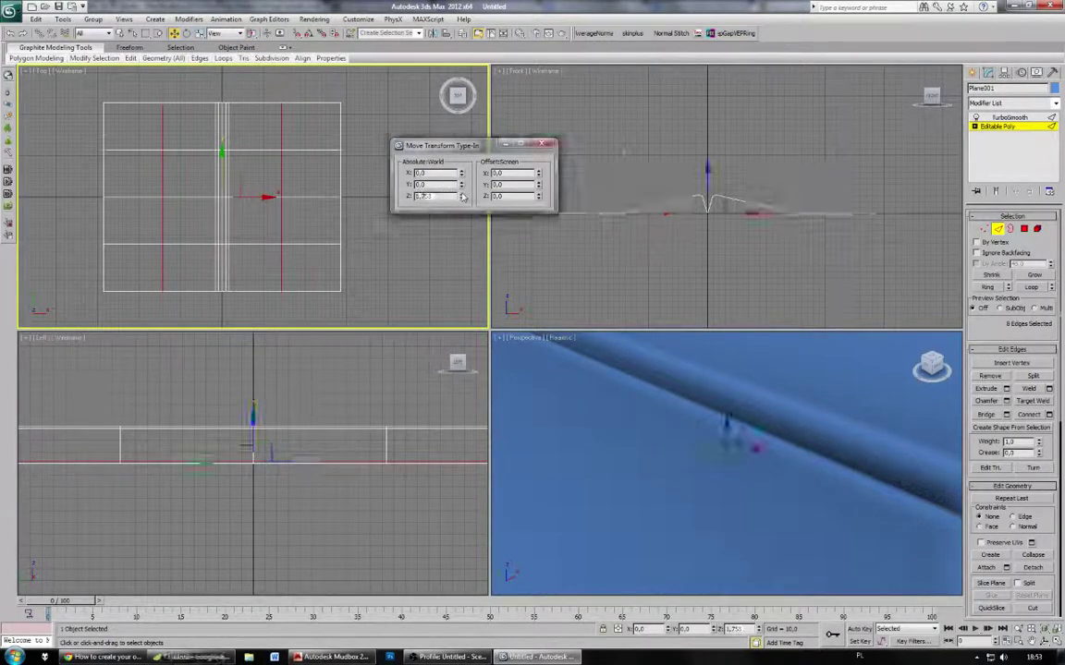
click(542, 144)
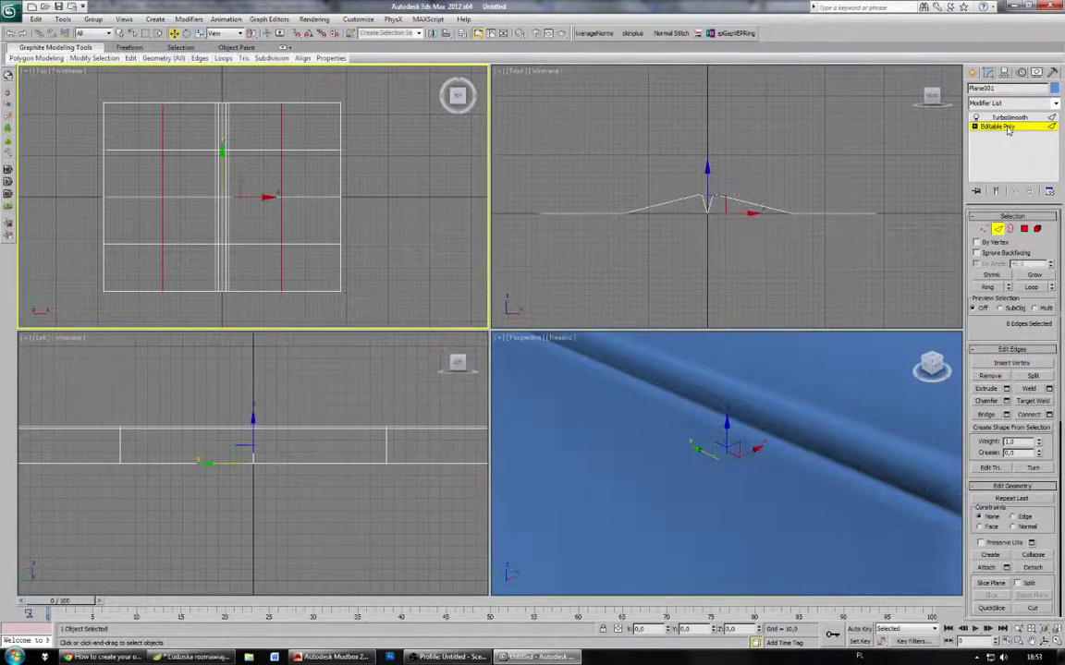
Step: Switch the Perspective view to Shaded and increase the TurboSmooth iterations to check the smoothed groove
click(1009, 118)
scroll(781, 448, down, 3)
mouse_move(781, 448)
alt+middle_down()
mouse_move(731, 515)
mouse_move(740, 497)
alt+middle_up()
click(560, 338)
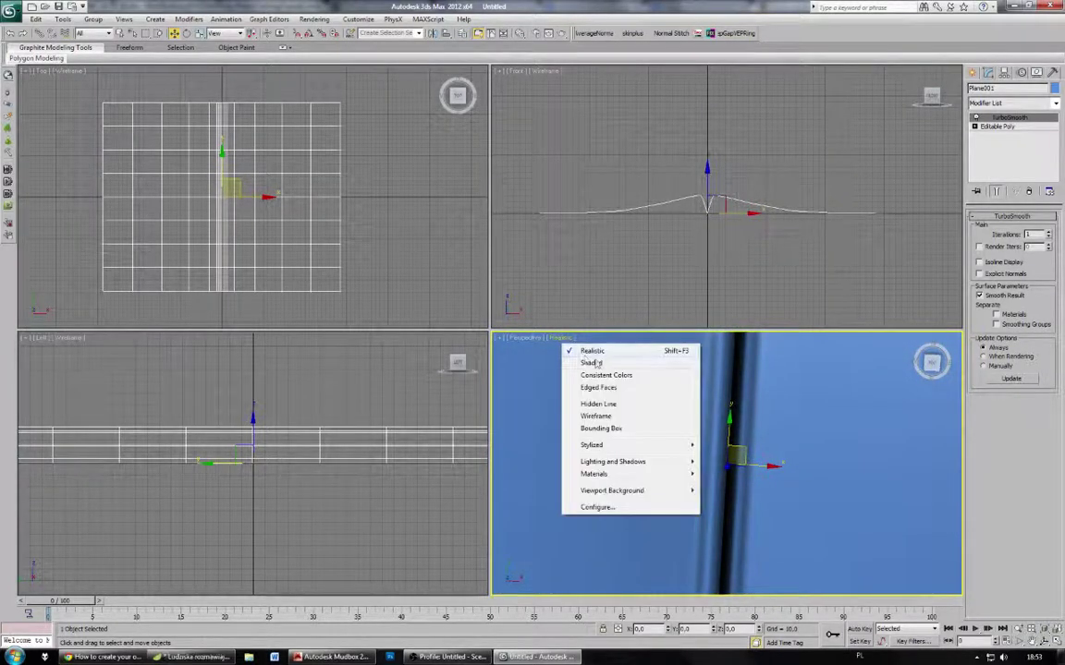
click(596, 364)
alt+middle_drag(737, 459, 737, 396)
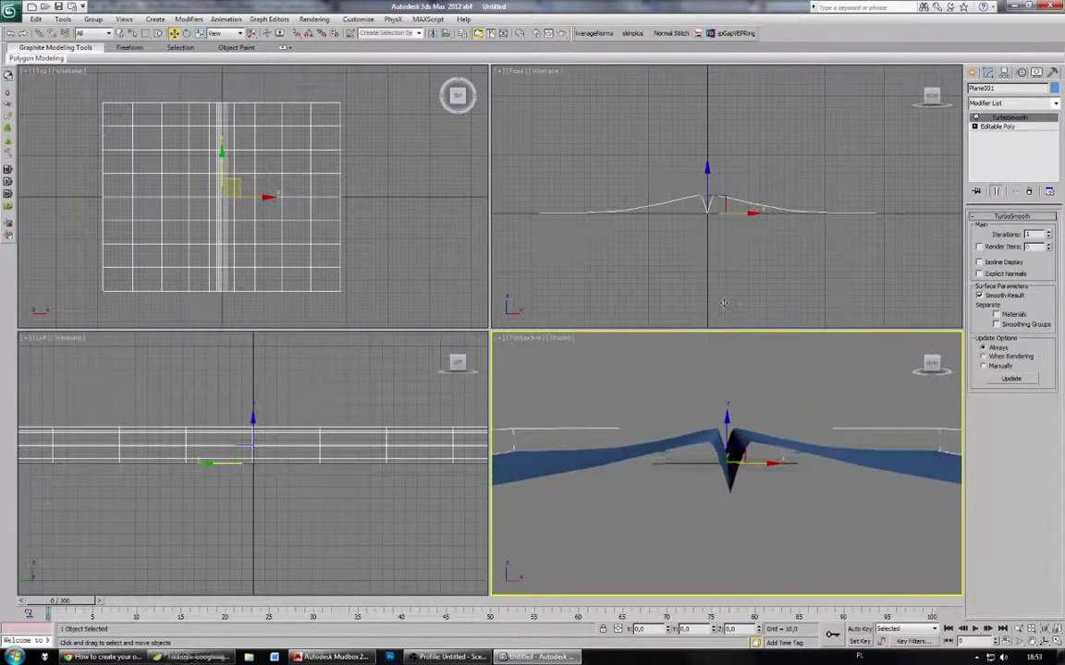
click(1049, 233)
alt+middle_drag(793, 416, 798, 438)
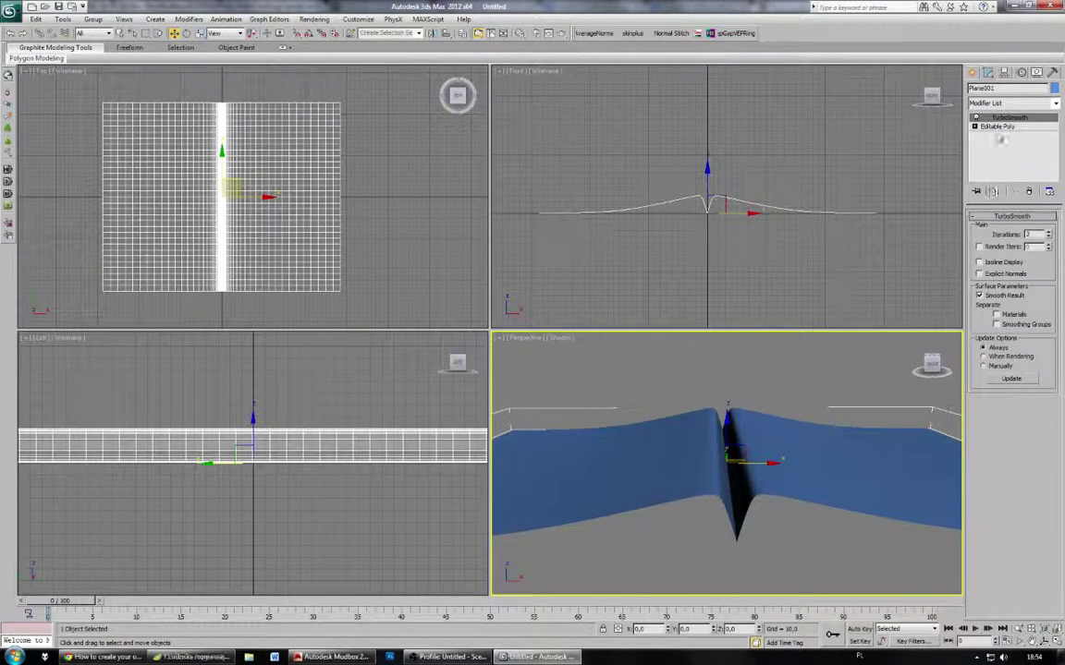
Step: Connect the sloping edges on both sides of the groove with a new loop each, and raise the loops slightly to round the slopes
click(998, 126)
key(2)
middle_drag(761, 245, 770, 245)
scroll(770, 245, up, 3)
drag(601, 204, 677, 229)
ctrl+drag(776, 211, 764, 247)
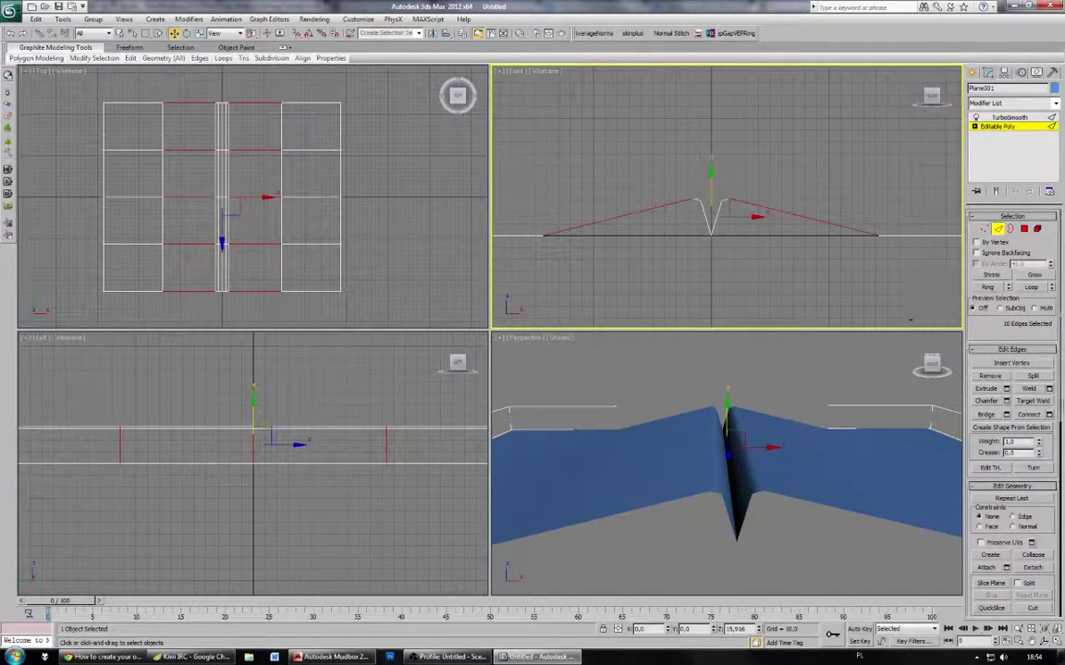
click(1038, 416)
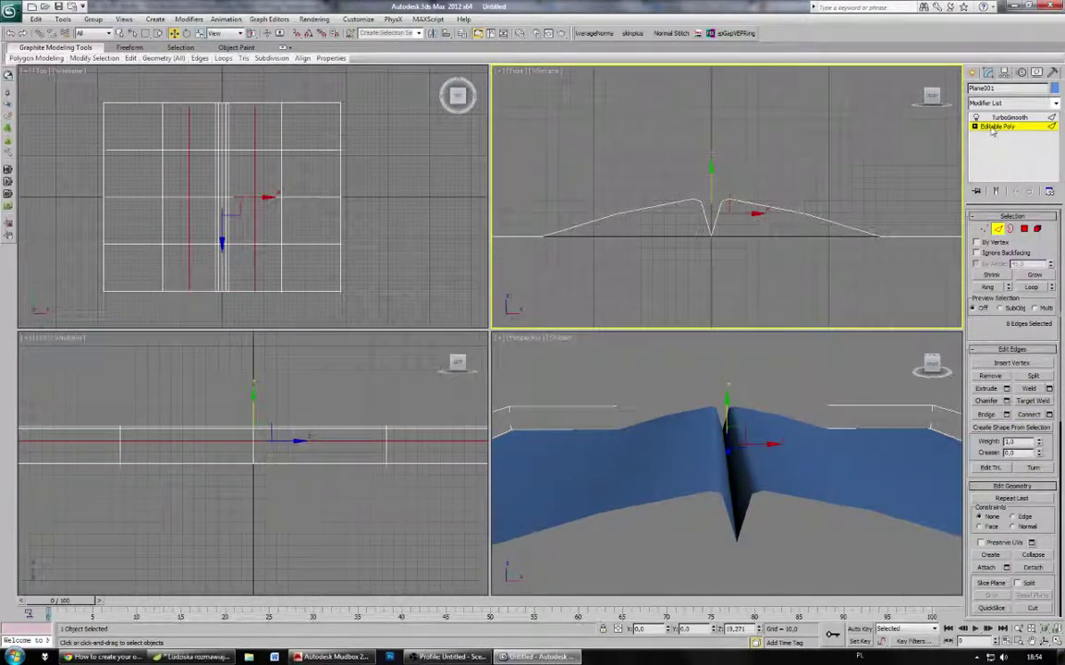
click(1006, 118)
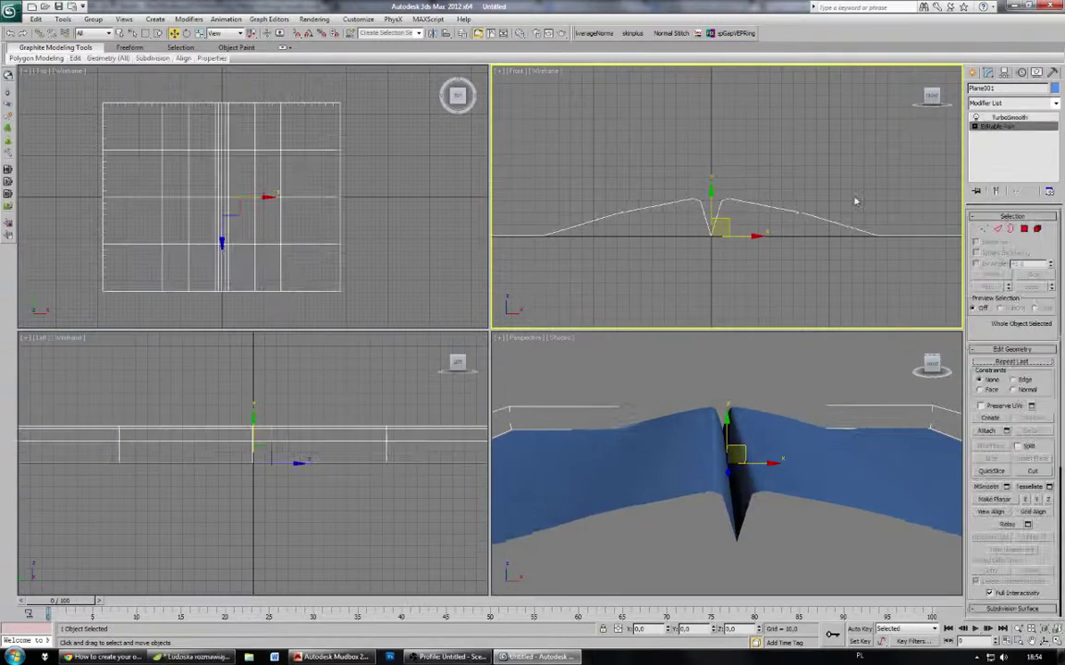
Step: Add a UVW Map modifier above TurboSmooth on the plane, with planar mapping aligned to Y and fitted to the mesh
right_click(404, 230)
click(392, 219)
click(338, 219)
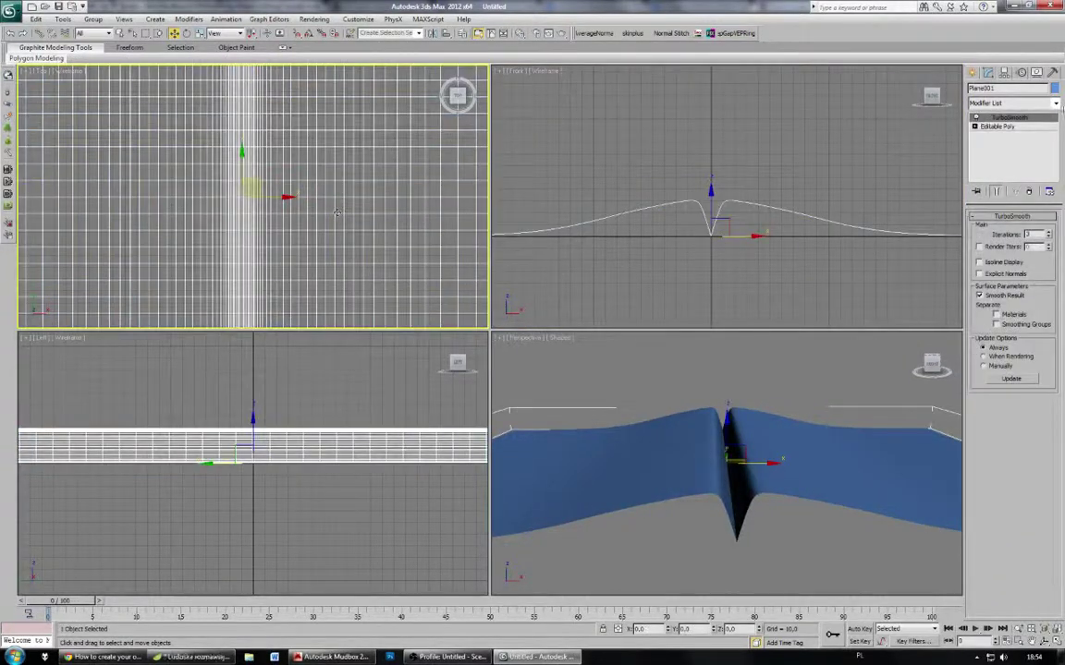
click(1012, 102)
scroll(1012, 370, down, 5)
click(1021, 551)
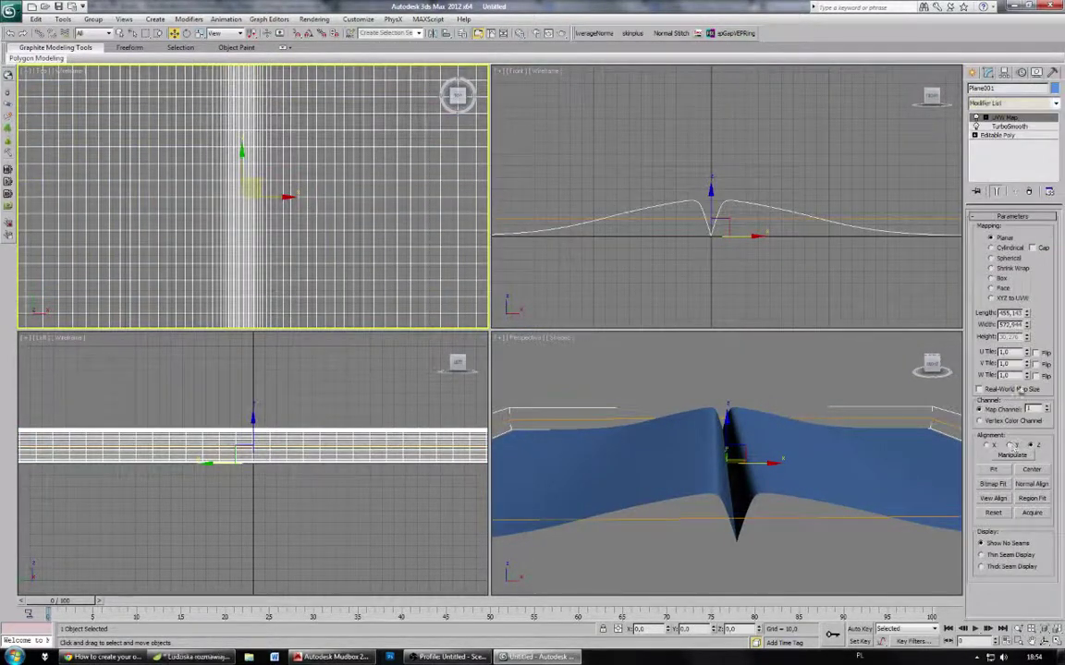
click(1008, 445)
click(993, 469)
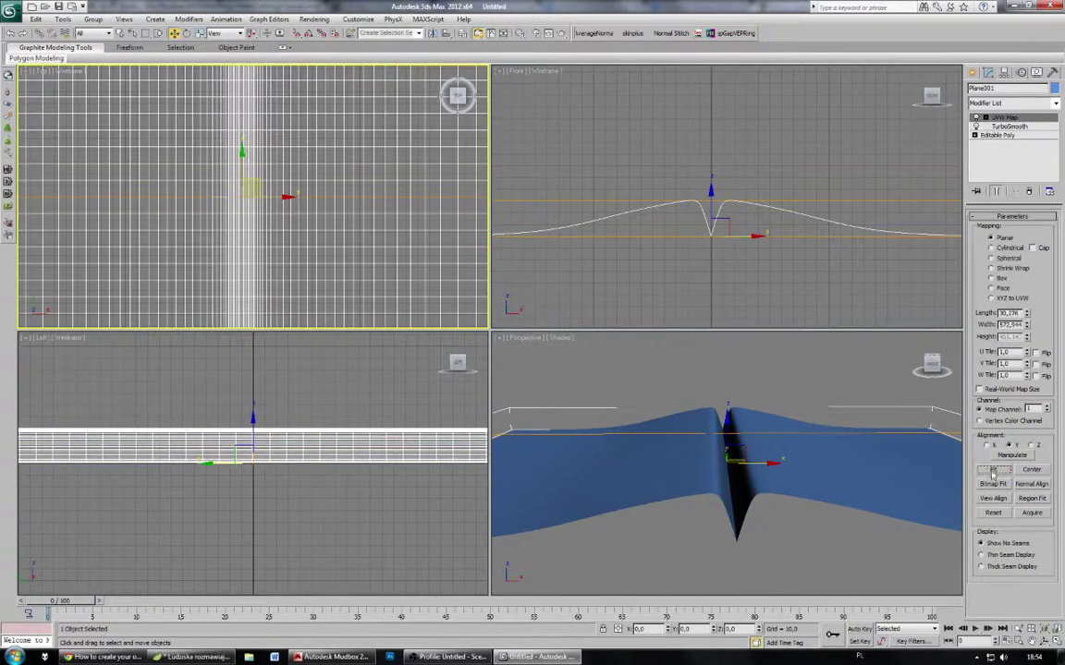
Step: Assign the 01 - Default material to the plane and give its diffuse color a Gradient Ramp with a W angle of -90
key(m)
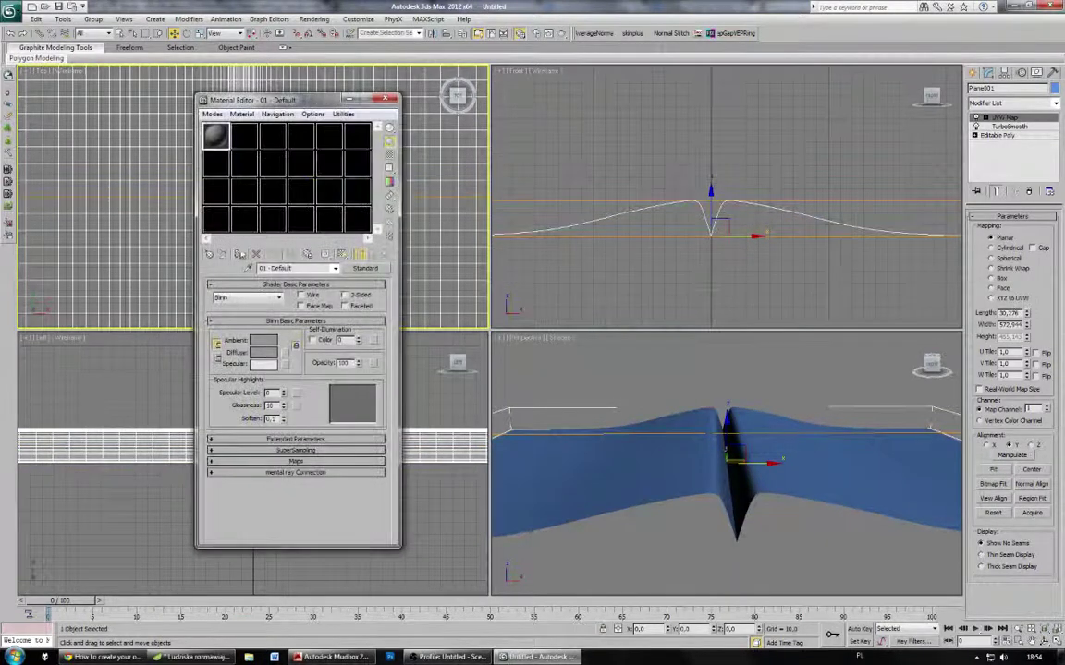
click(238, 254)
click(296, 461)
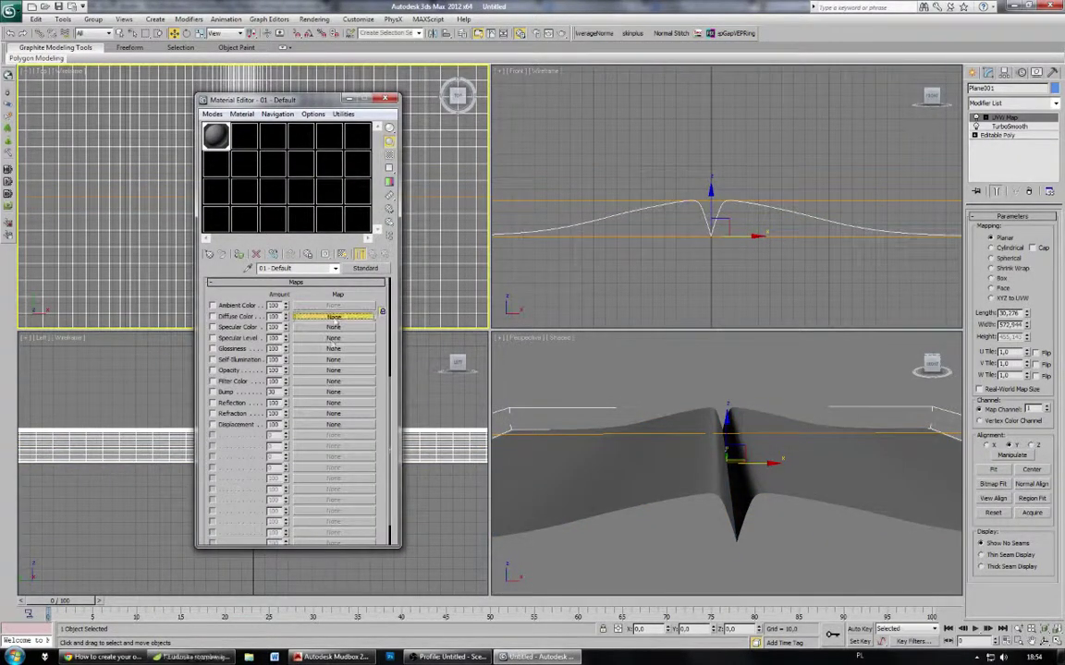
click(334, 316)
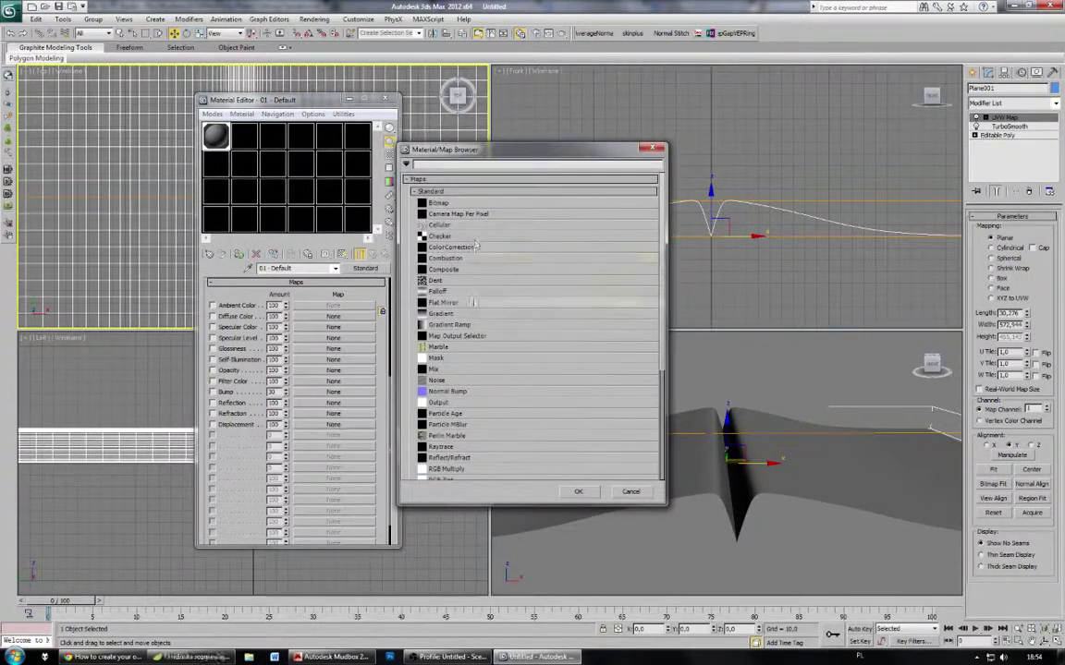
double_click(479, 327)
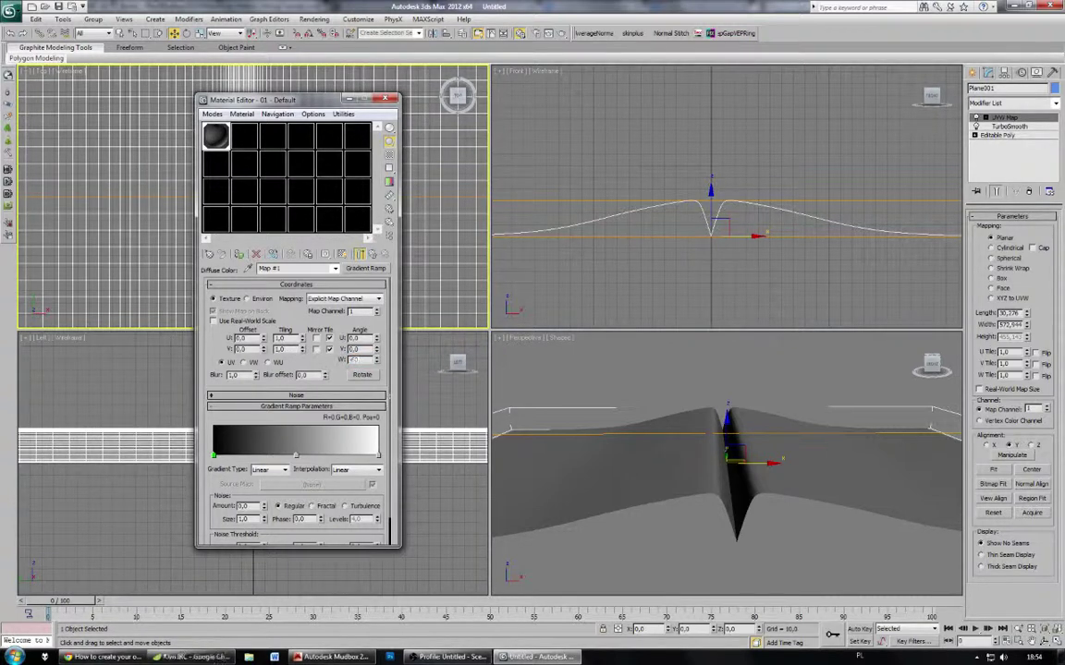
click(409, 188)
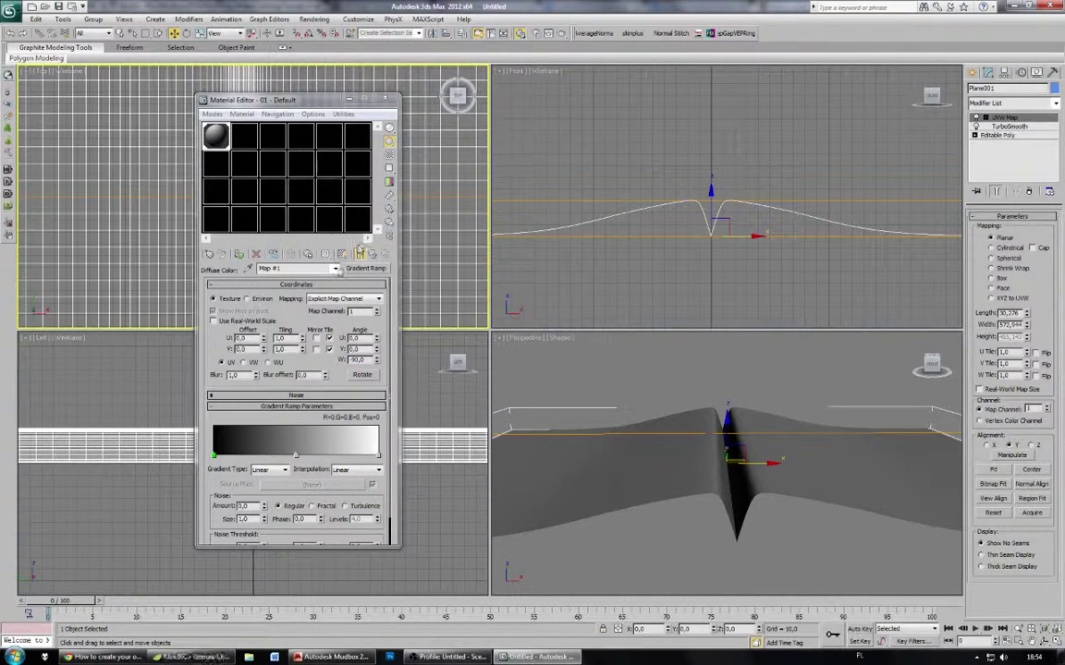
click(335, 268)
click(286, 279)
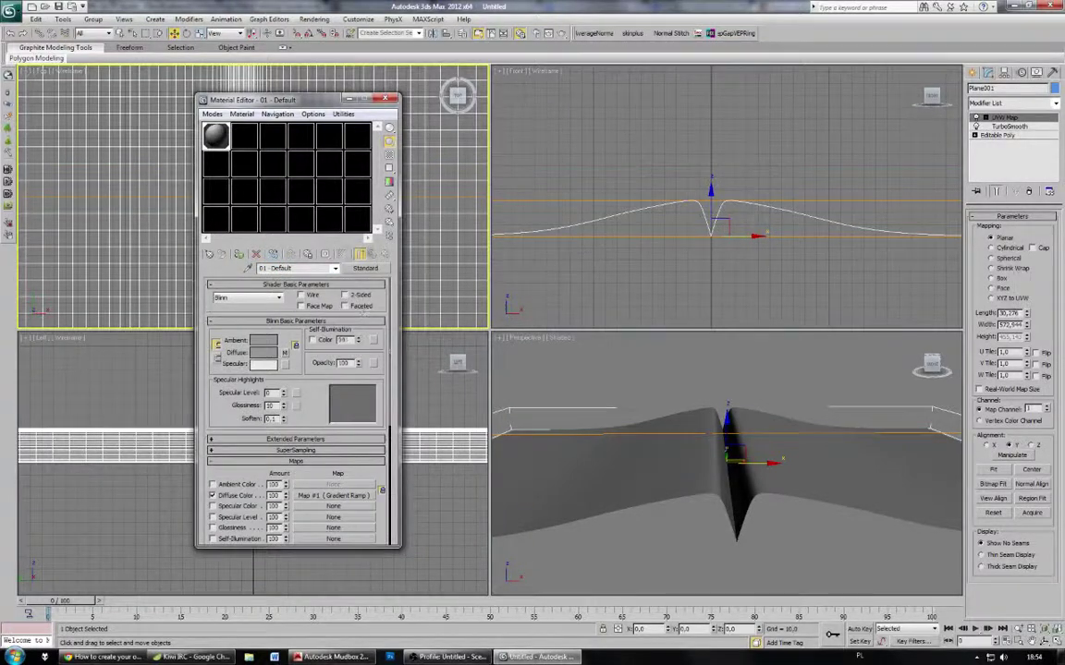
Step: Raise the material's self-illumination and make a test render of the Top view
drag(362, 312, 362, 302)
click(560, 34)
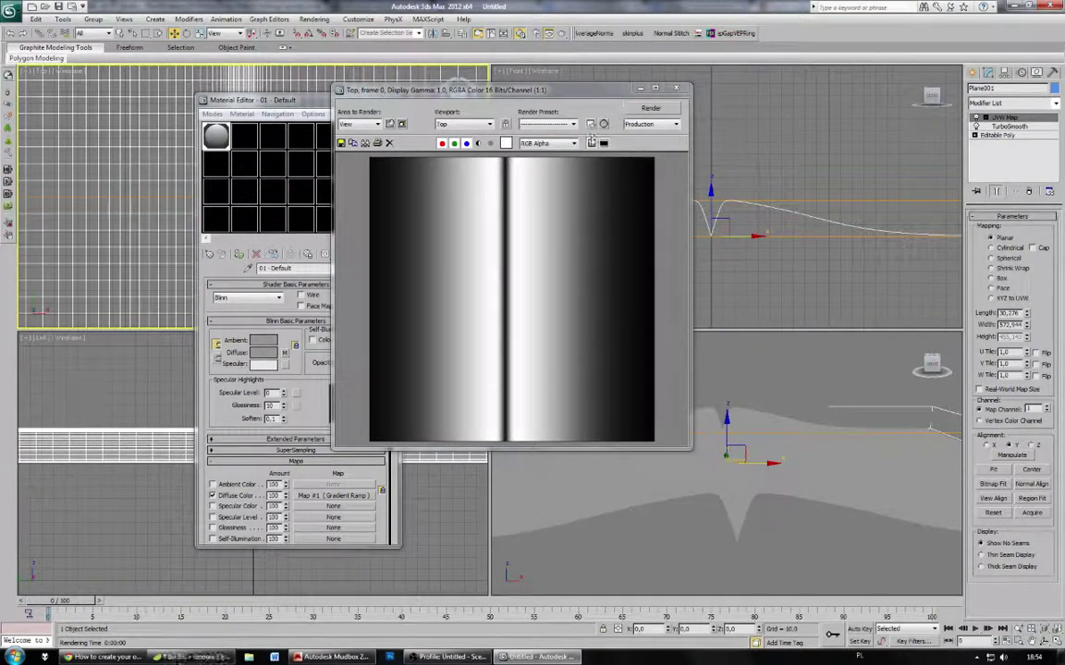
click(678, 88)
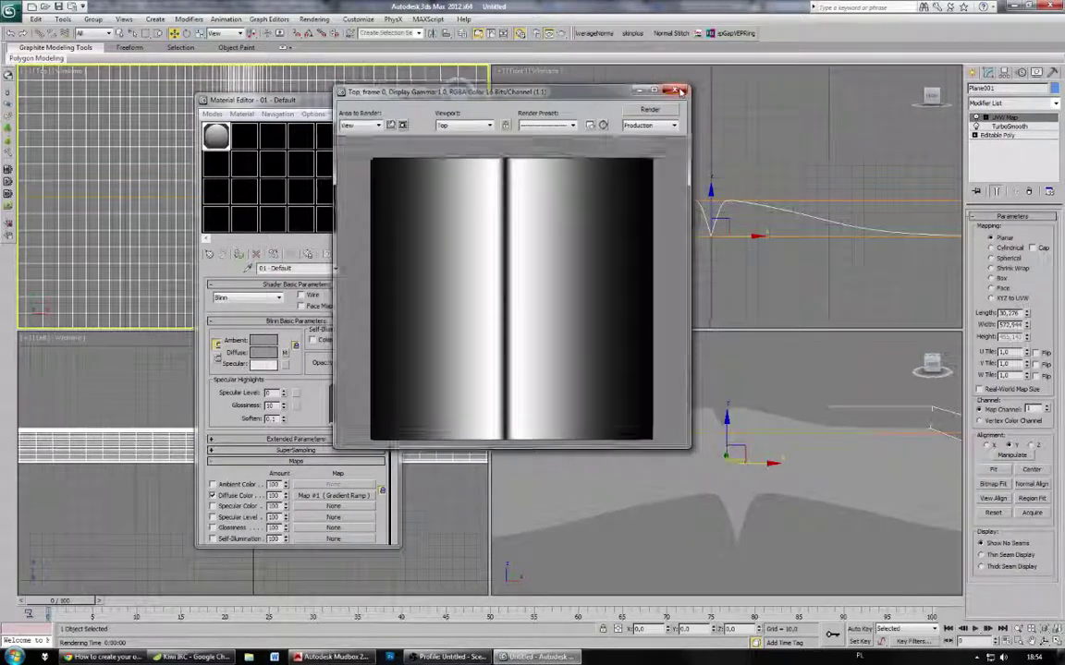
Step: Replace the diffuse map with a Mix map, keeping the Gradient Ramp as sub-map and swapping it into the Color #2 slot
click(358, 497)
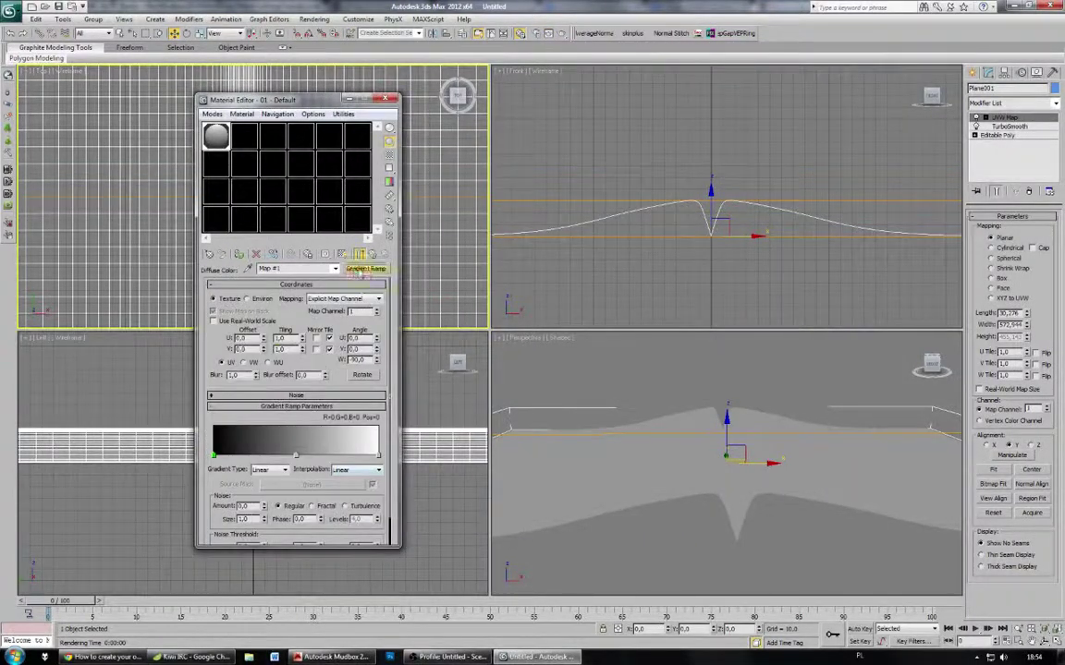
click(364, 268)
double_click(447, 370)
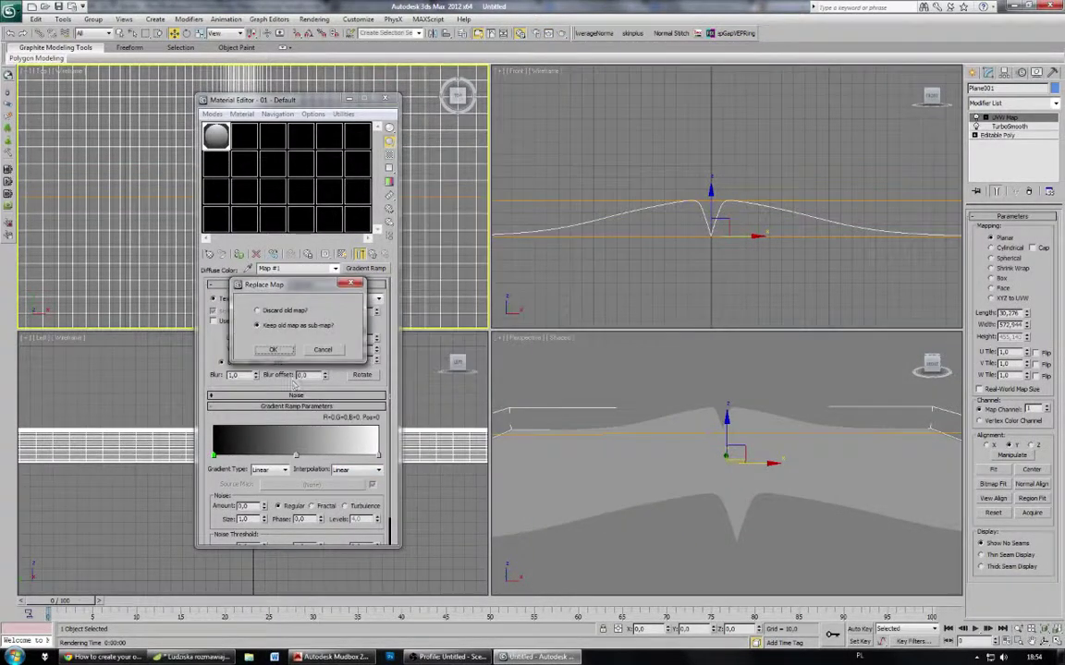
click(273, 347)
drag(335, 310, 333, 325)
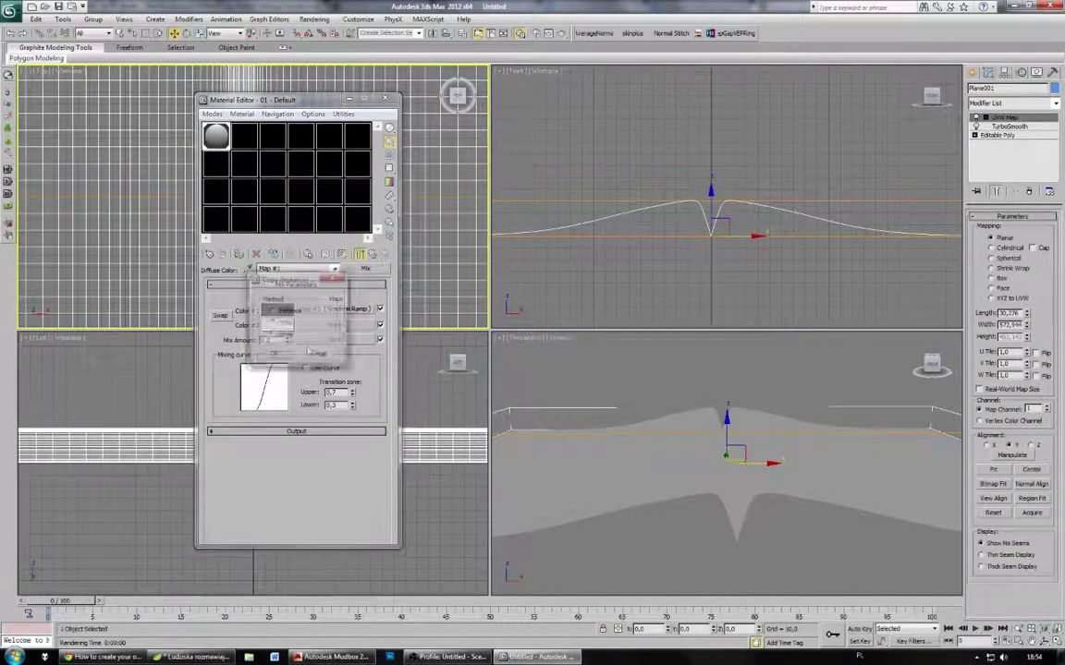
click(273, 335)
click(274, 357)
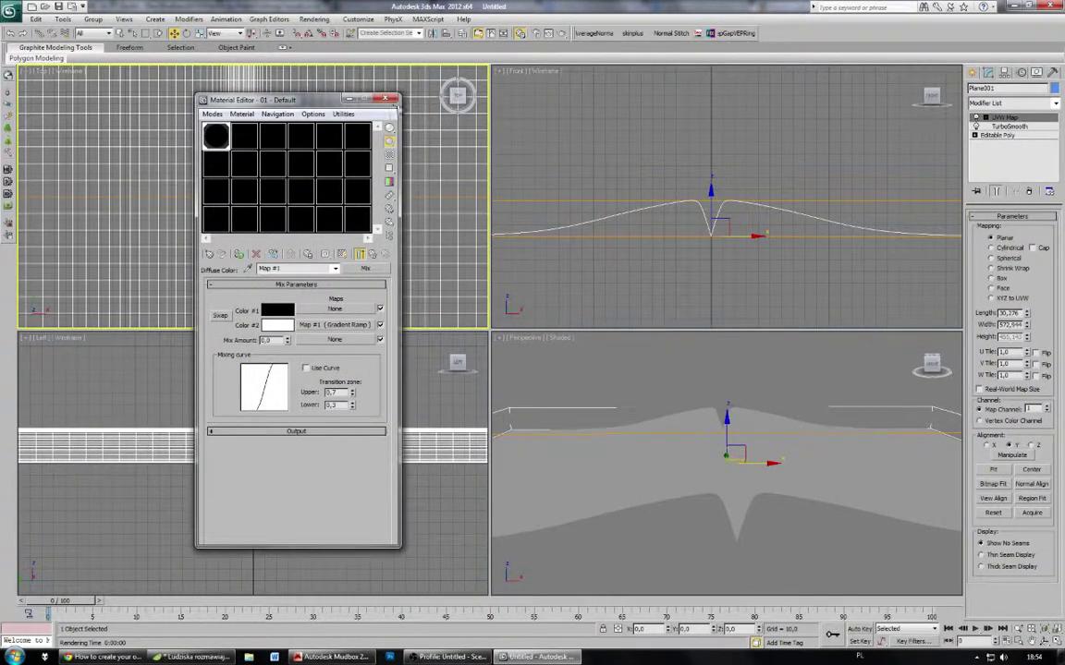
Step: Add a Gradient Ramp as the Mix Amount map and set it to Environ with Screen mapping
click(335, 339)
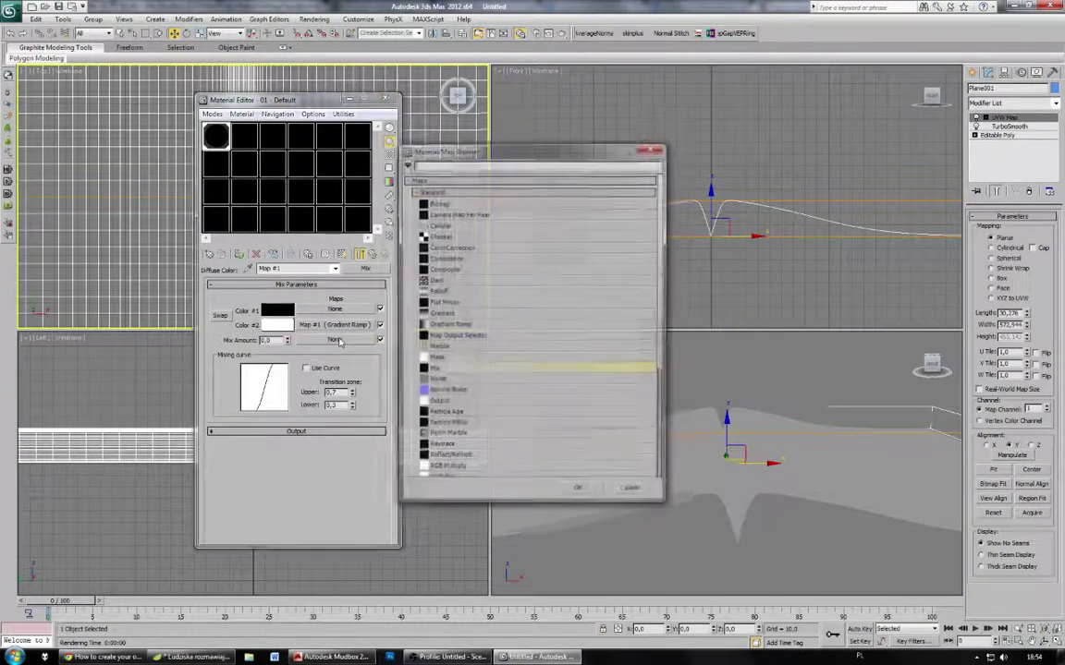
double_click(467, 324)
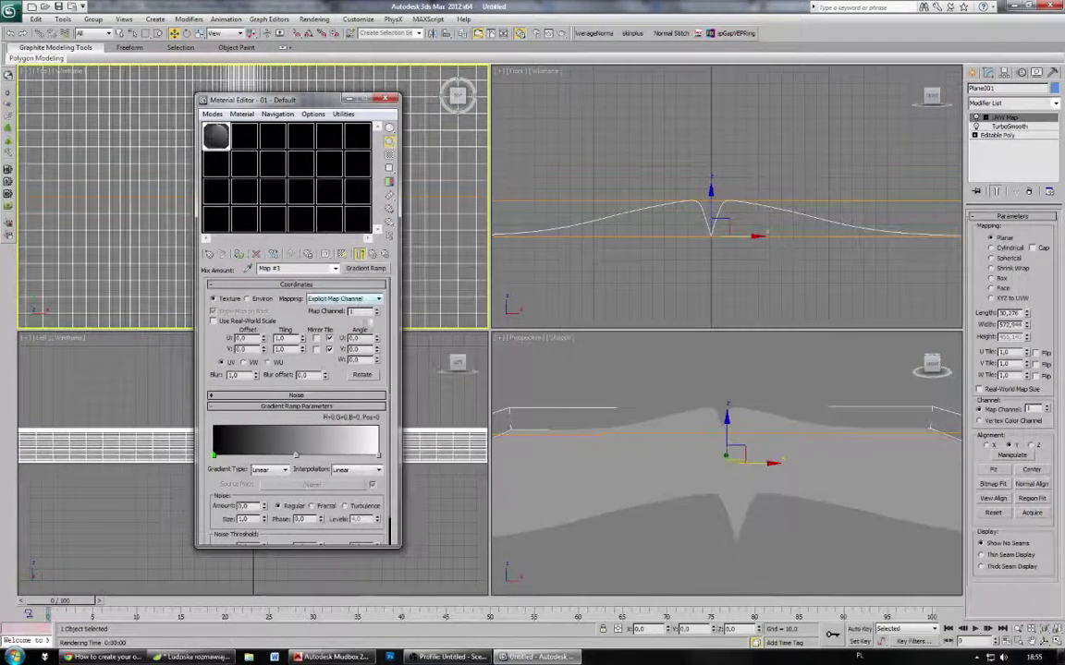
click(262, 299)
click(342, 299)
click(342, 307)
Step: Make the mask gradient Radial, with white start and middle flags and a black end flag
double_click(296, 455)
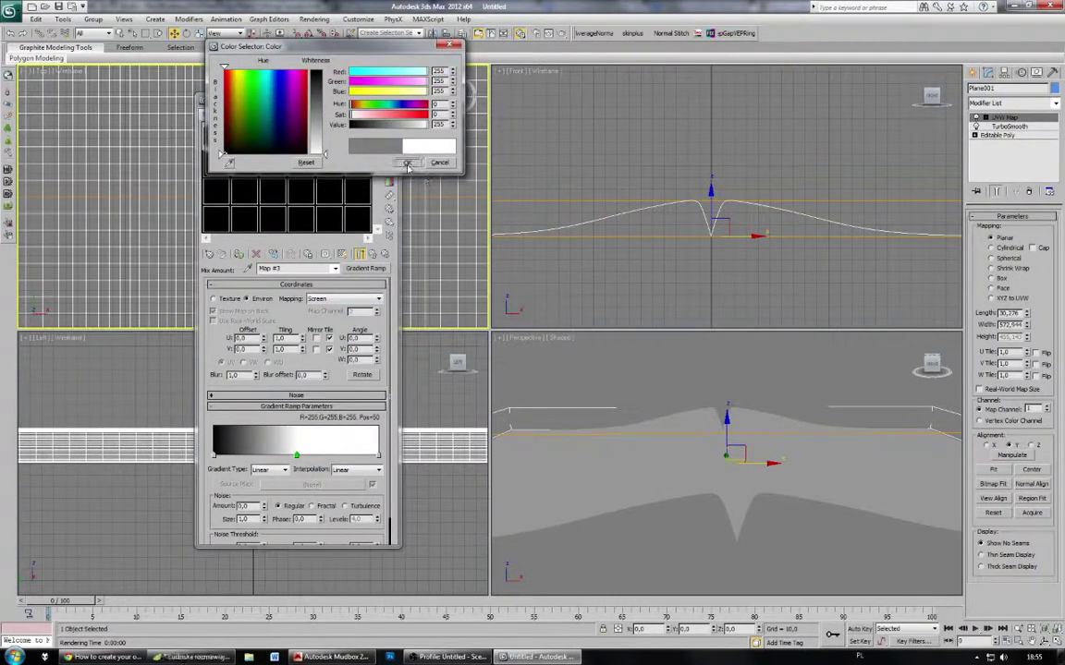
click(407, 162)
click(270, 470)
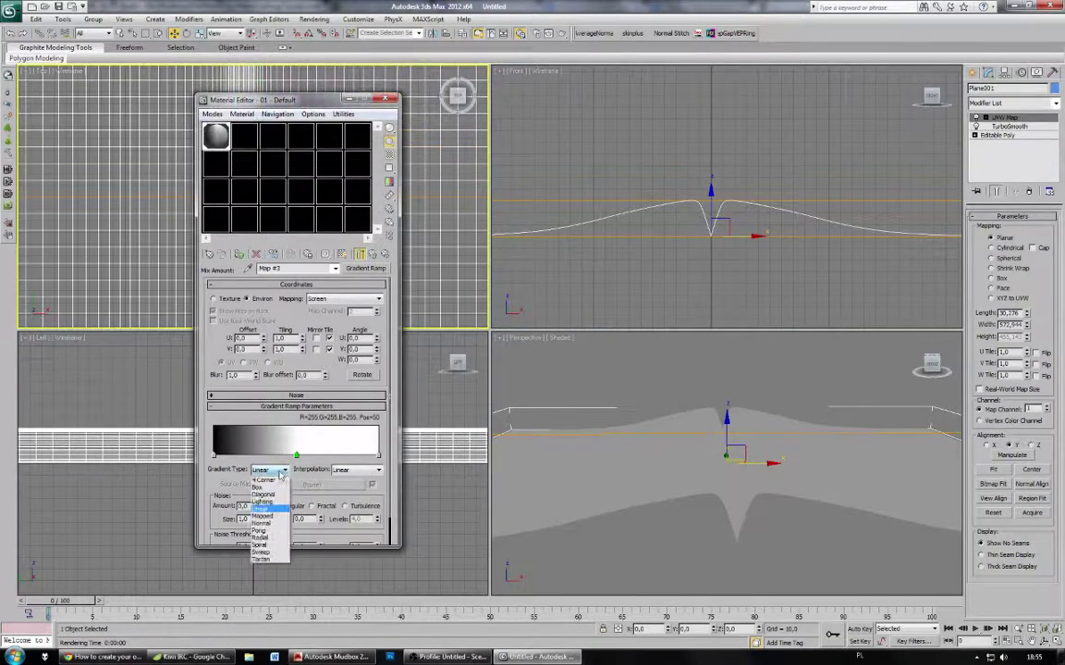
click(261, 539)
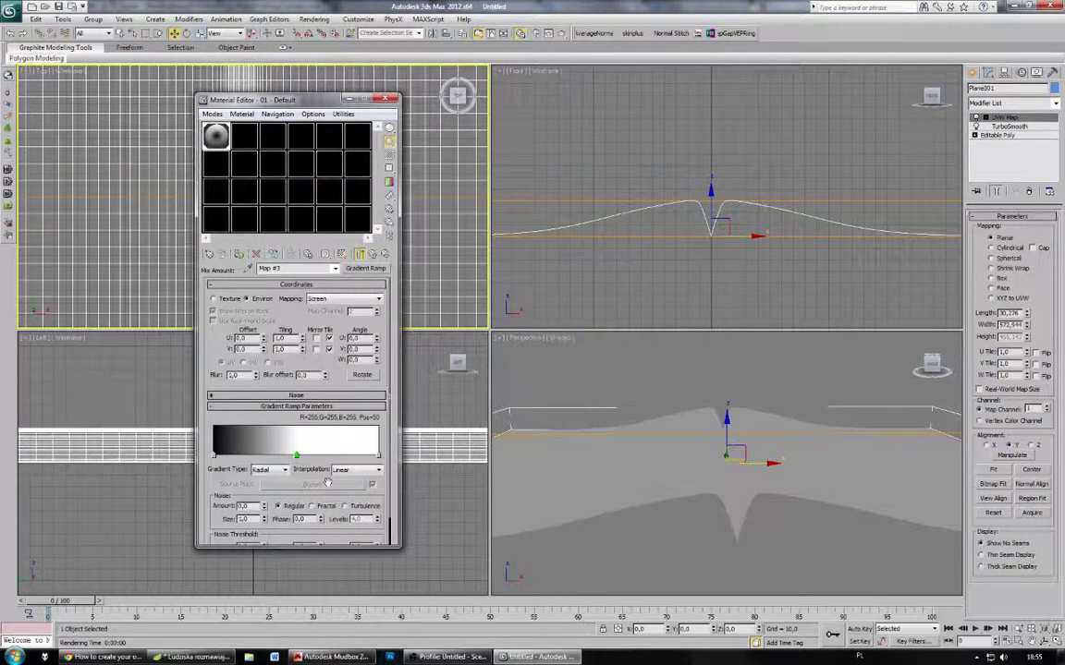
double_click(375, 454)
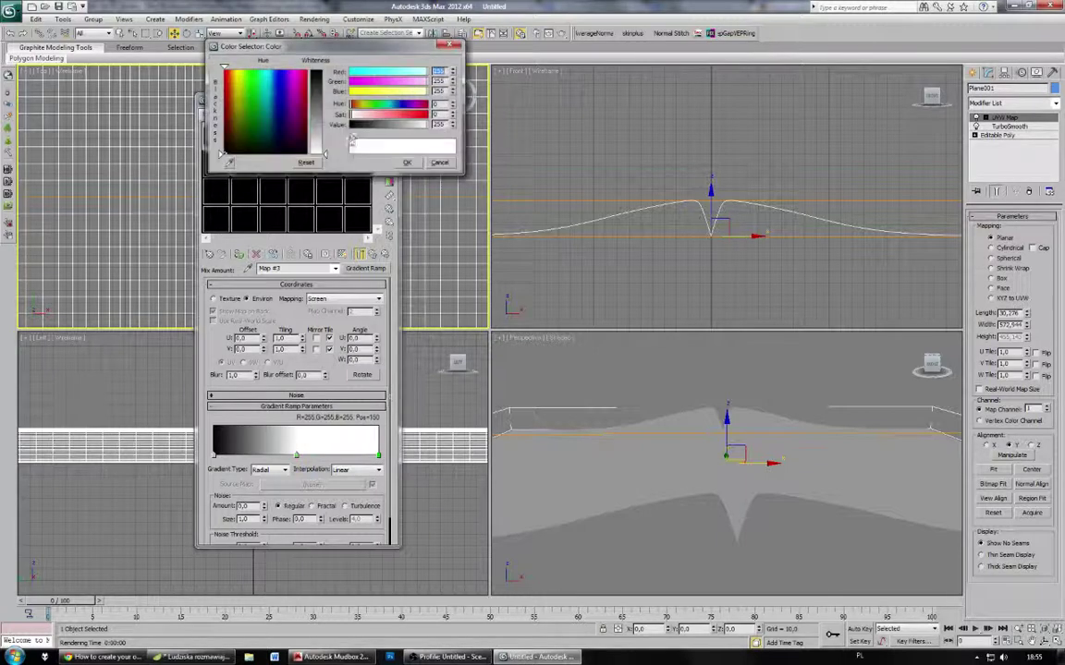
click(409, 162)
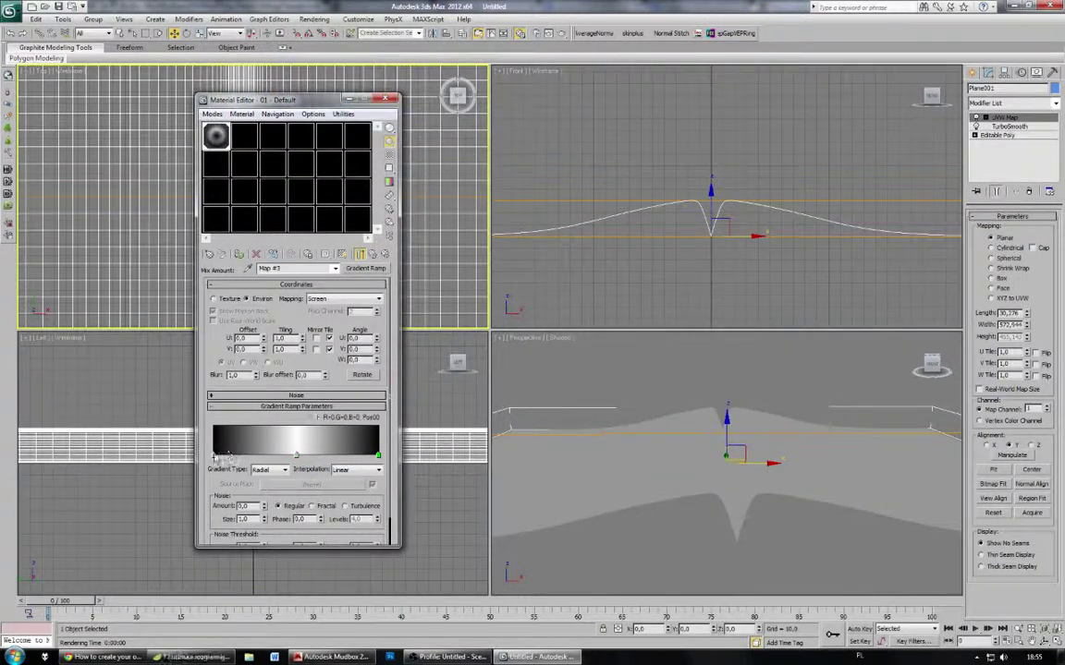
double_click(215, 454)
drag(326, 71, 325, 154)
click(407, 163)
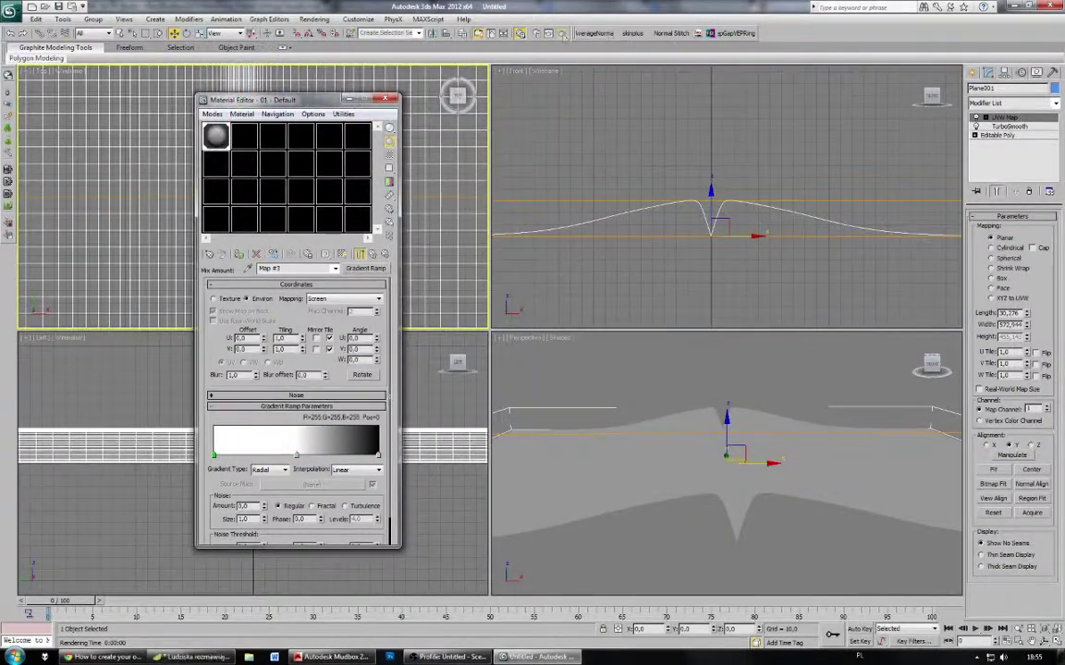
Step: Render the Top view again to check the radial fade around the seam, and close the render
key(shift+q)
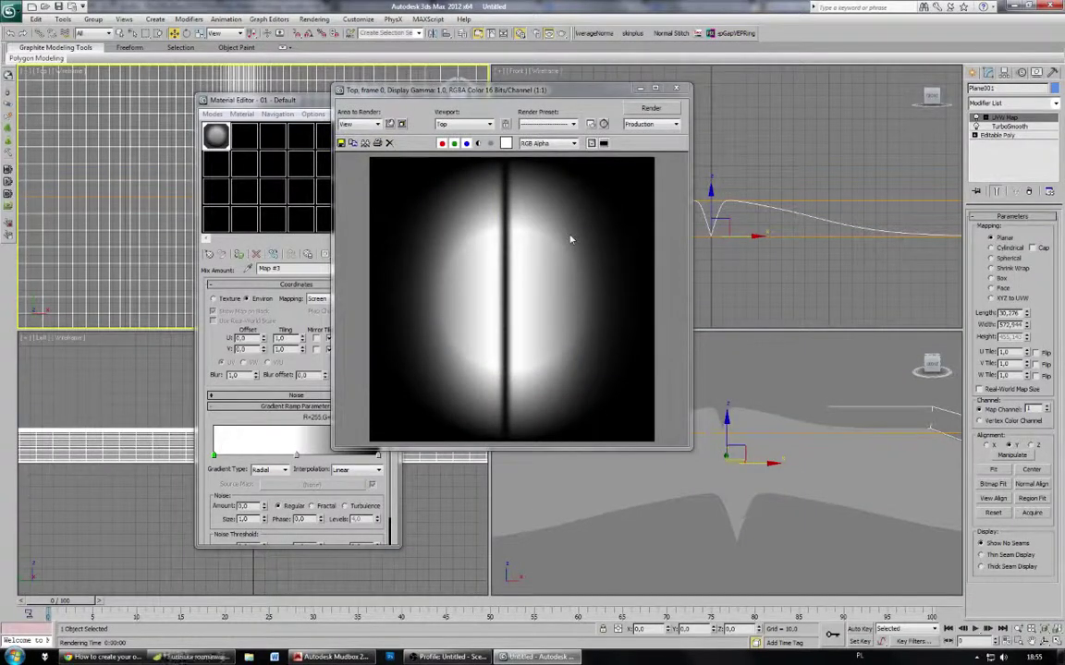
drag(593, 89, 682, 88)
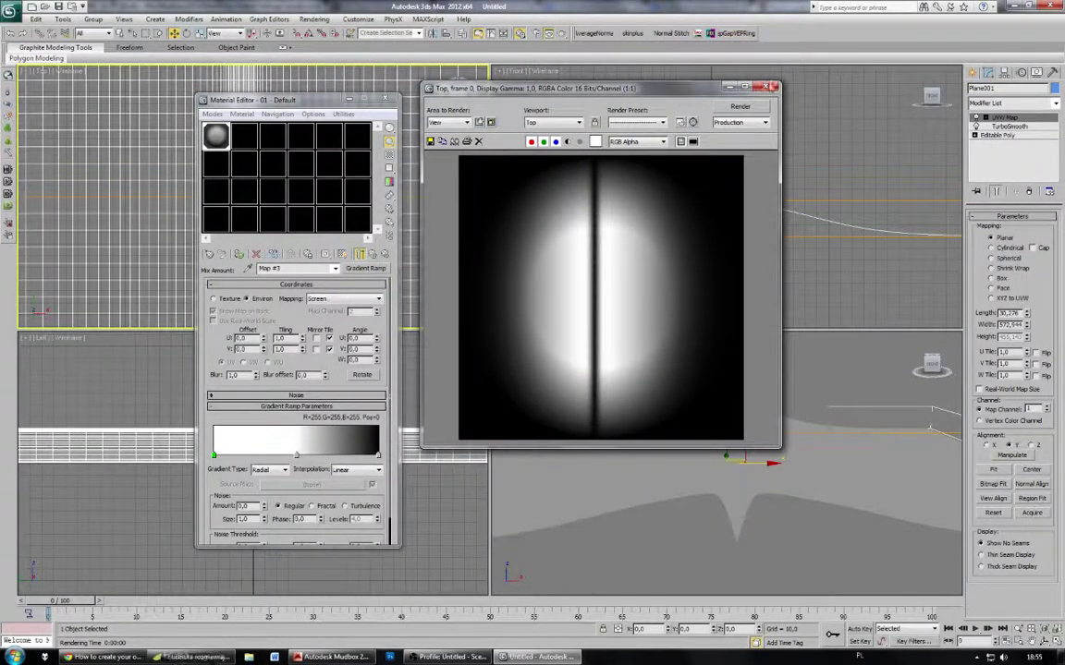
click(769, 86)
Step: Create a target camera in the Front view, placed above the plane and aimed straight down at it
click(973, 72)
click(1016, 90)
click(991, 143)
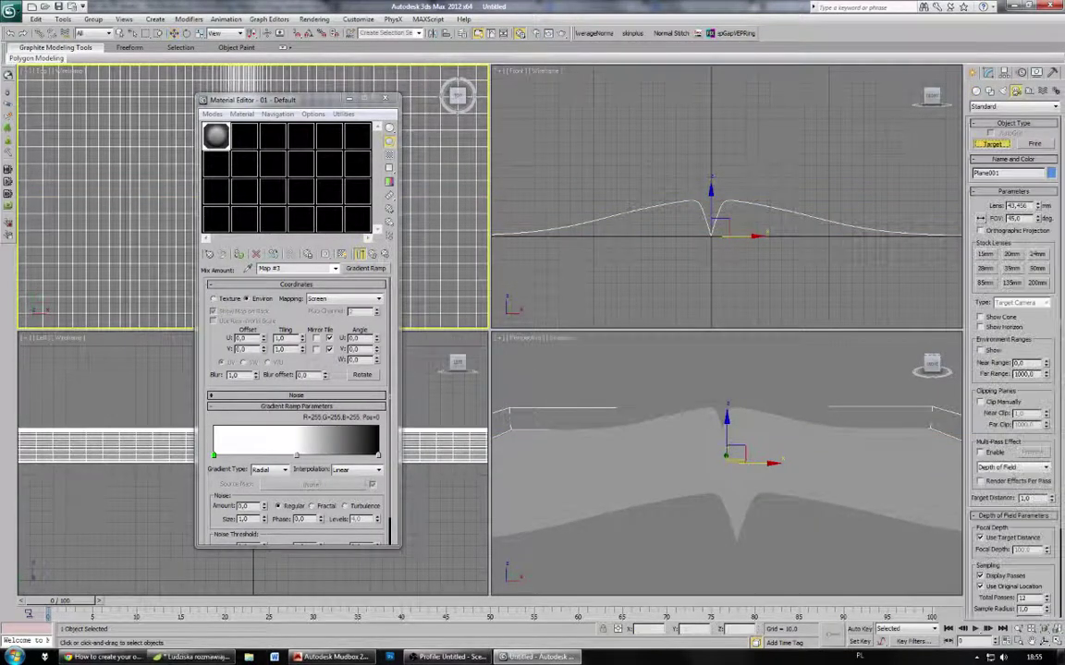
scroll(723, 234, down, 5)
drag(720, 131, 720, 247)
Step: Reset the camera target's absolute world X and Z positions to 0
click(174, 33)
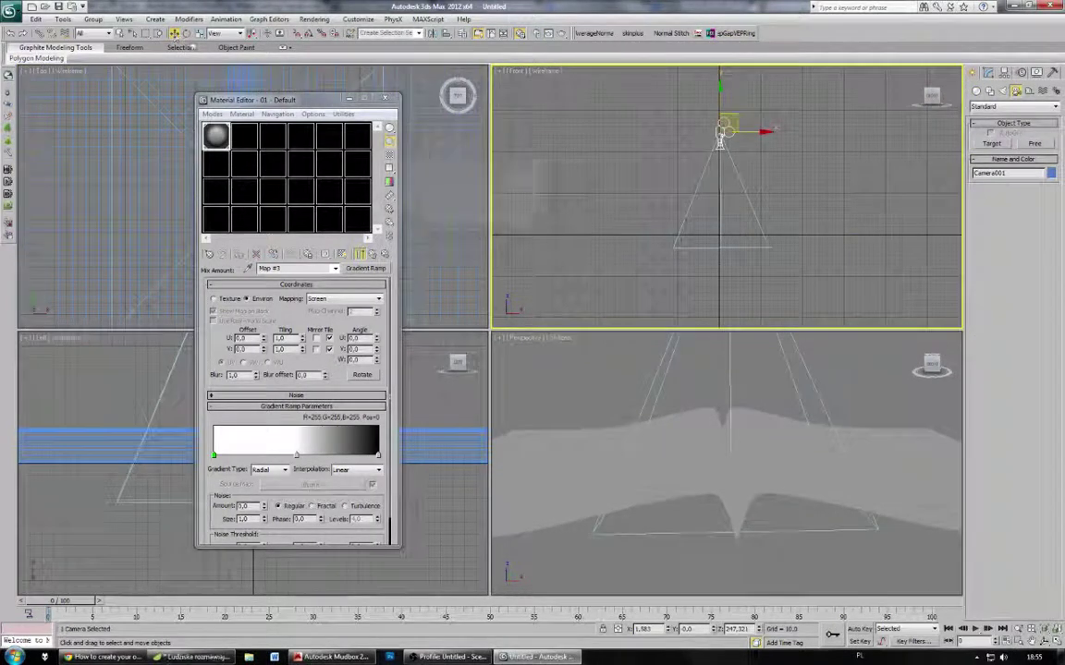
right_click(174, 34)
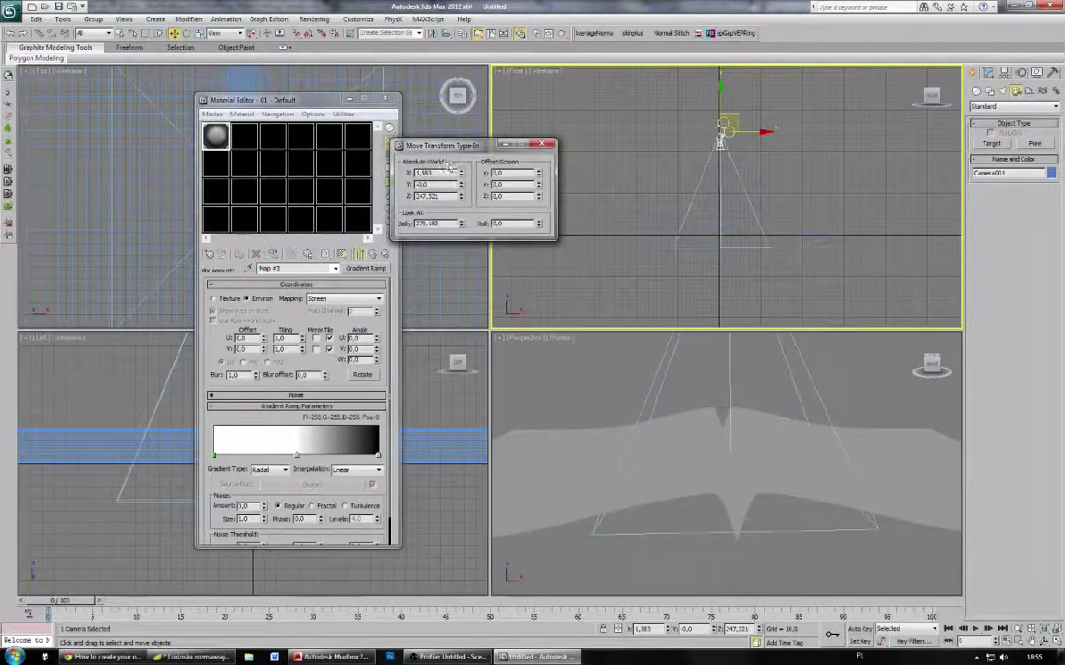
click(721, 247)
right_click(461, 174)
right_click(461, 196)
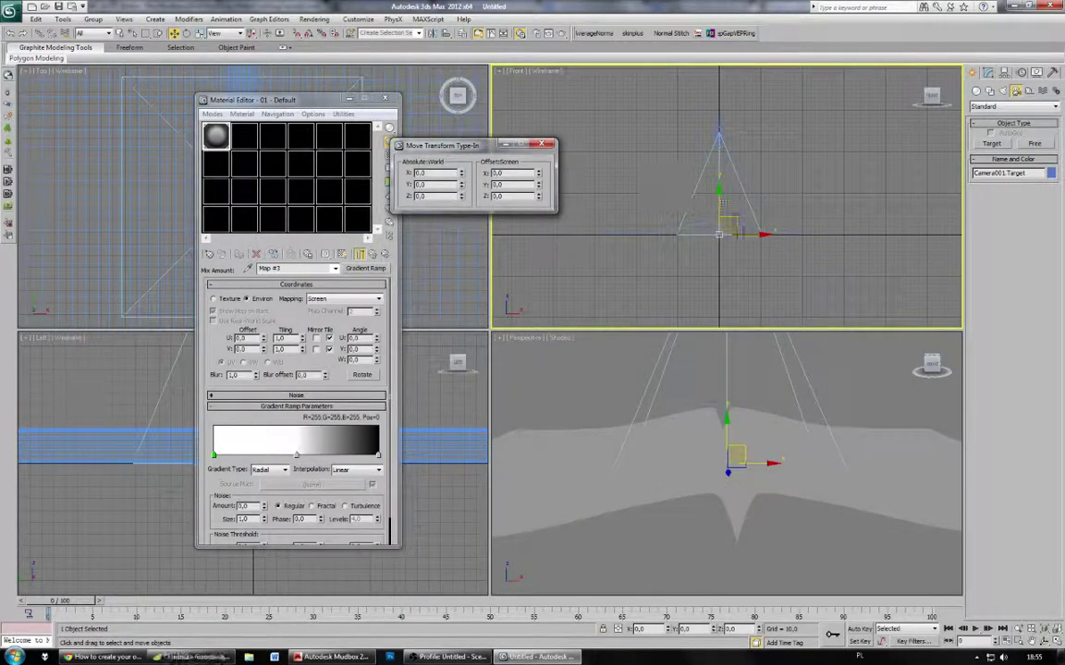
click(745, 224)
Step: Enable Orthographic Projection on the camera and switch the Perspective viewport to the camera's view
click(717, 136)
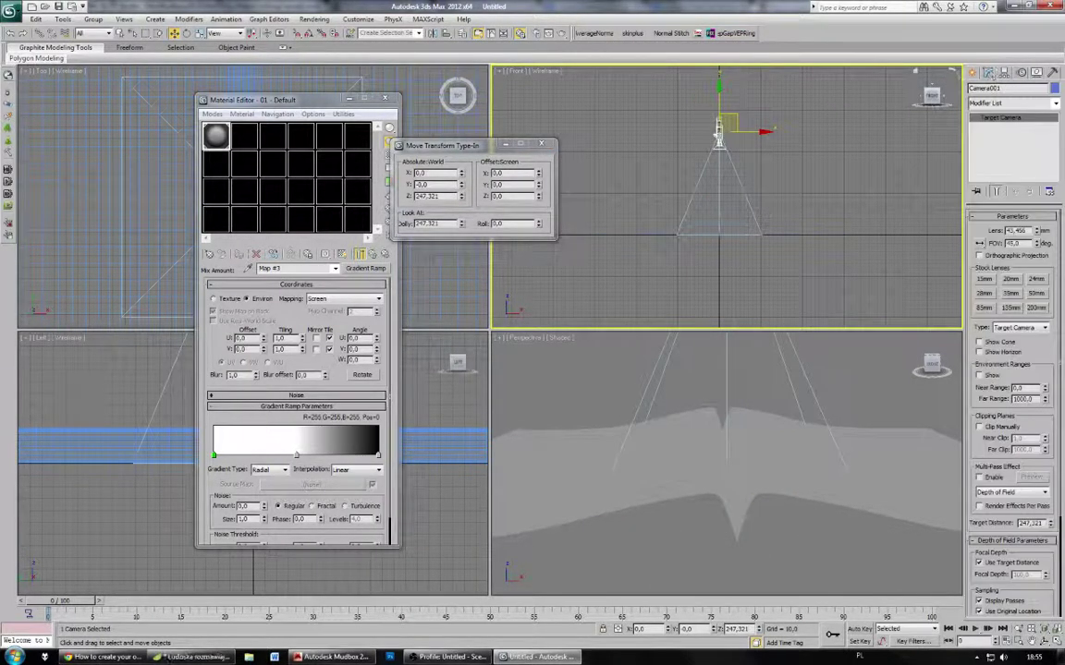
click(548, 338)
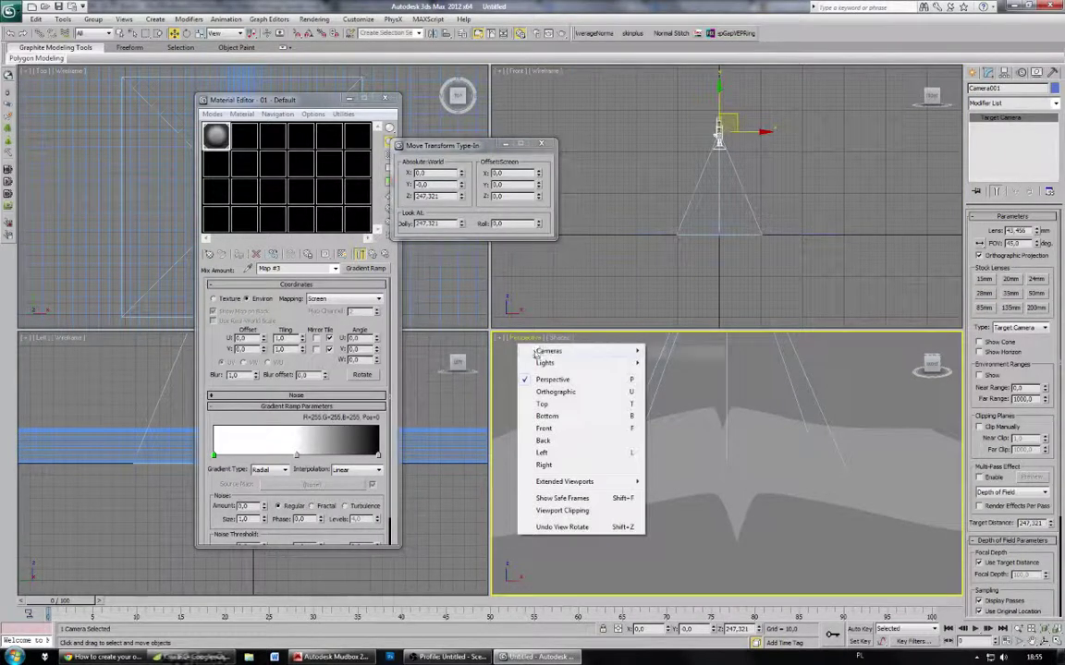
mouse_move(610, 351)
click(662, 352)
Step: Raise the camera straight up to a world Z of about 480, and deselect it
middle_drag(699, 222, 699, 241)
scroll(699, 239, down, 3)
drag(722, 136, 723, 51)
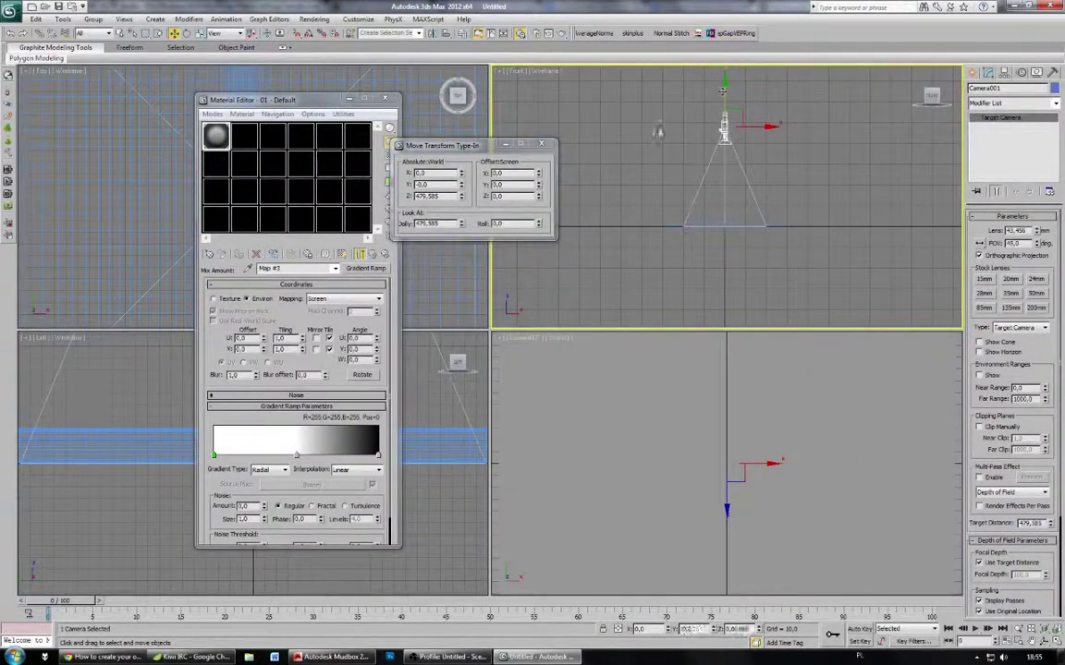
click(637, 170)
Step: Show the safe frames in the camera viewport
click(670, 389)
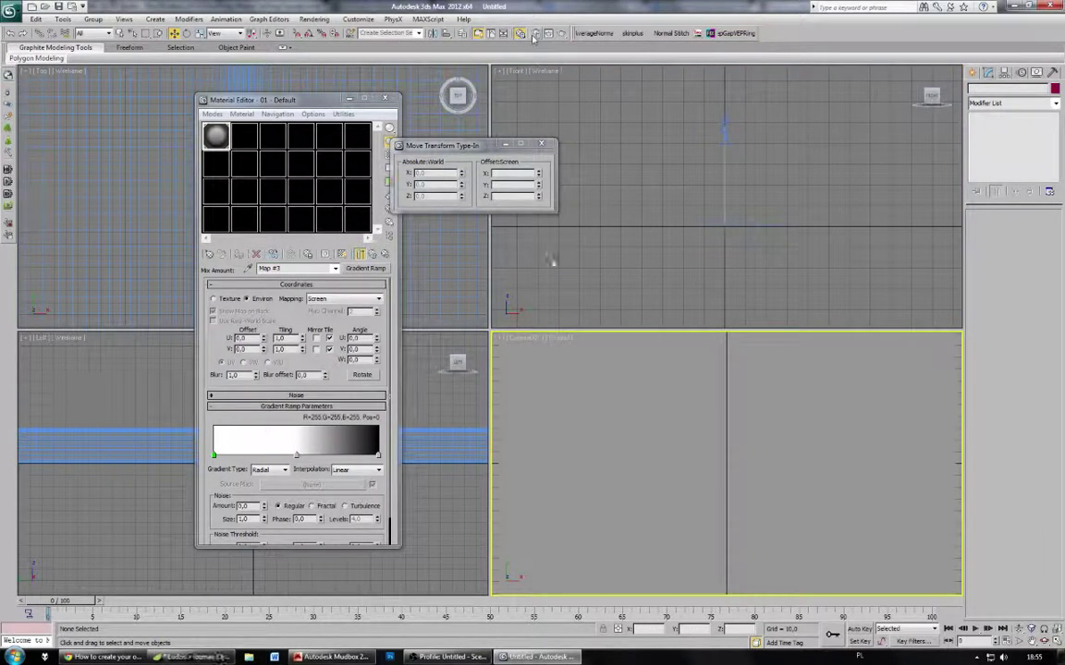
click(500, 339)
click(530, 338)
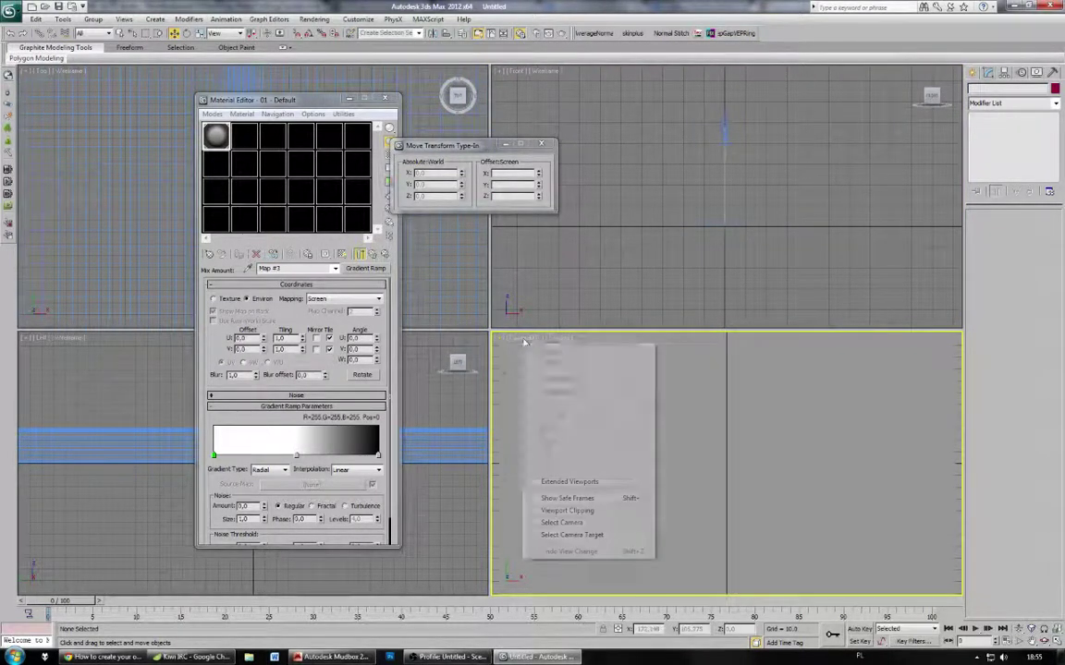
click(568, 498)
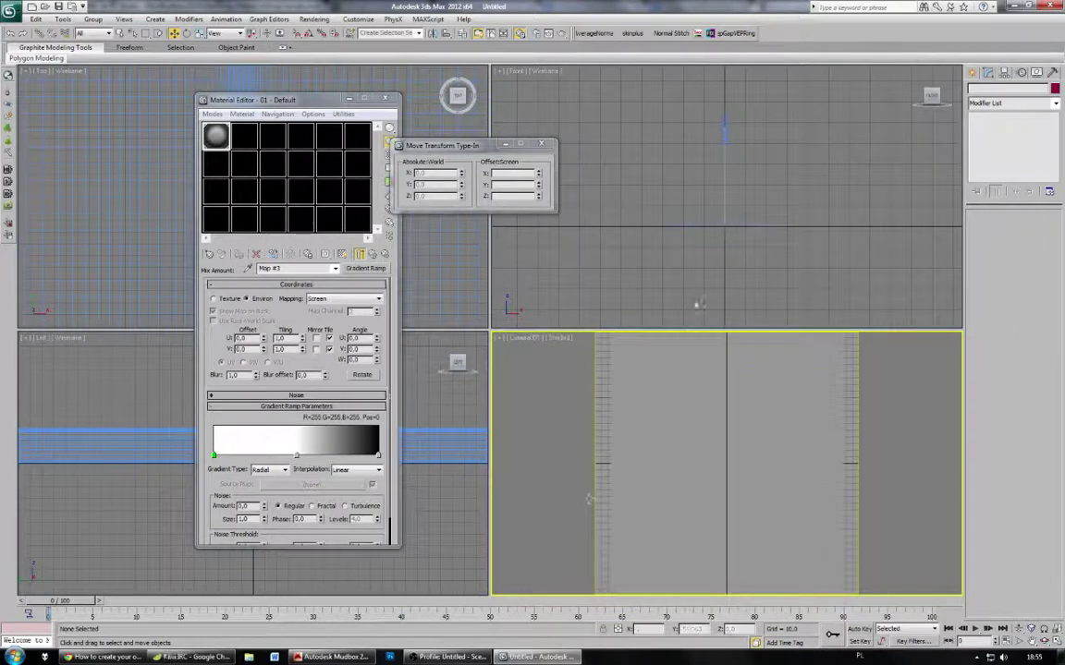
Step: Render the camera view and delete the middle white flag from the radial gradient ramp
click(562, 34)
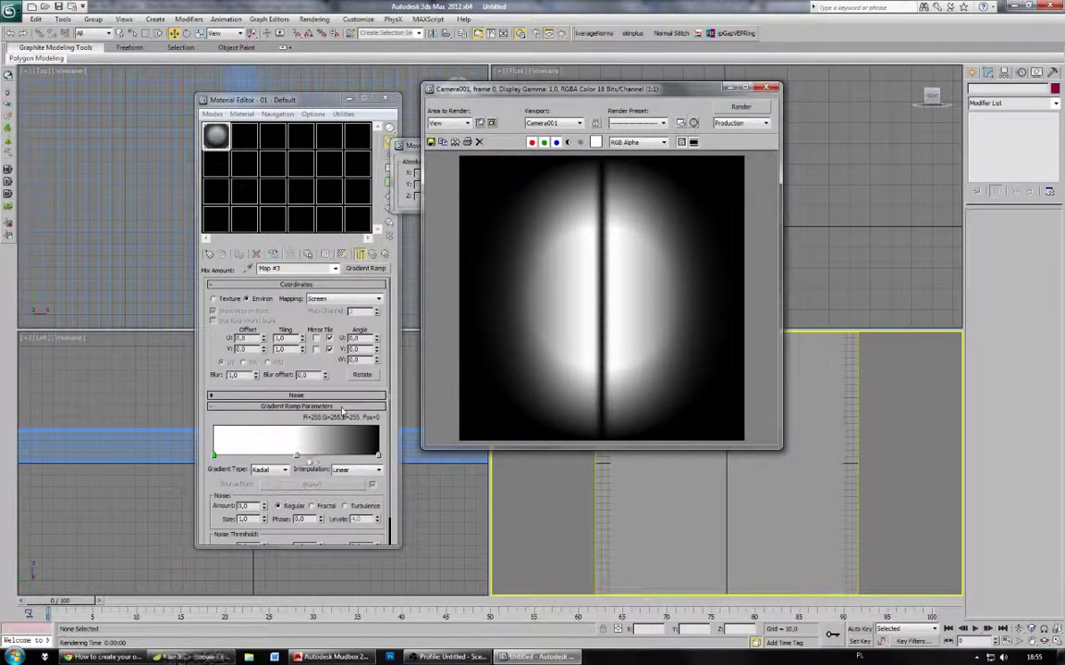
right_click(296, 455)
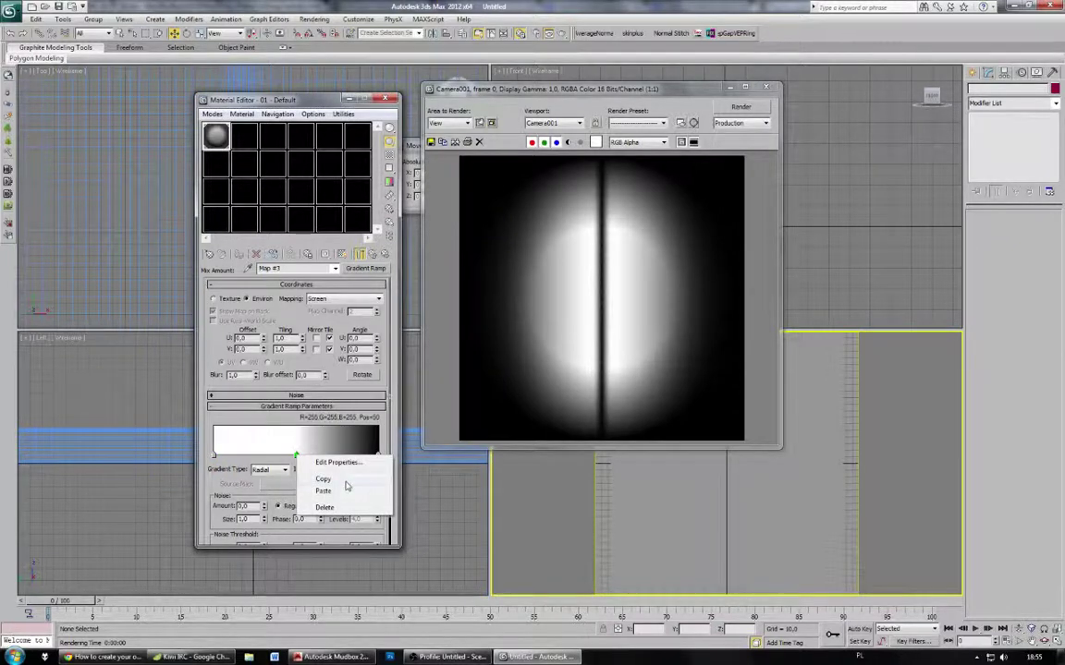
click(348, 507)
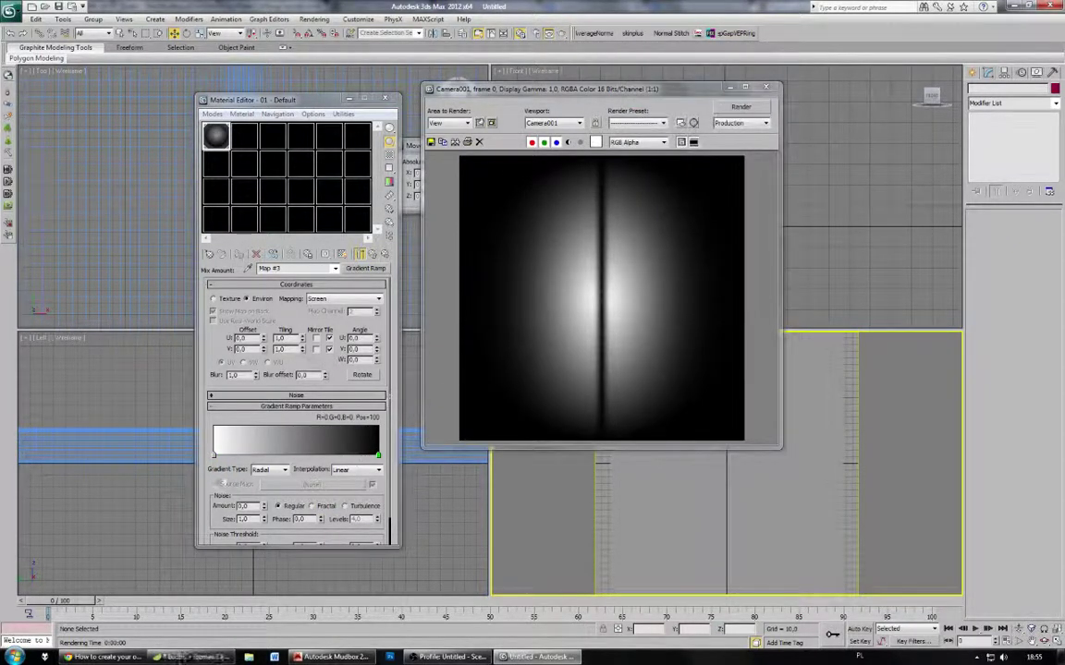
Step: Set the radial gradient ramp's interpolation to Ease In and render the camera view again
click(357, 469)
click(342, 481)
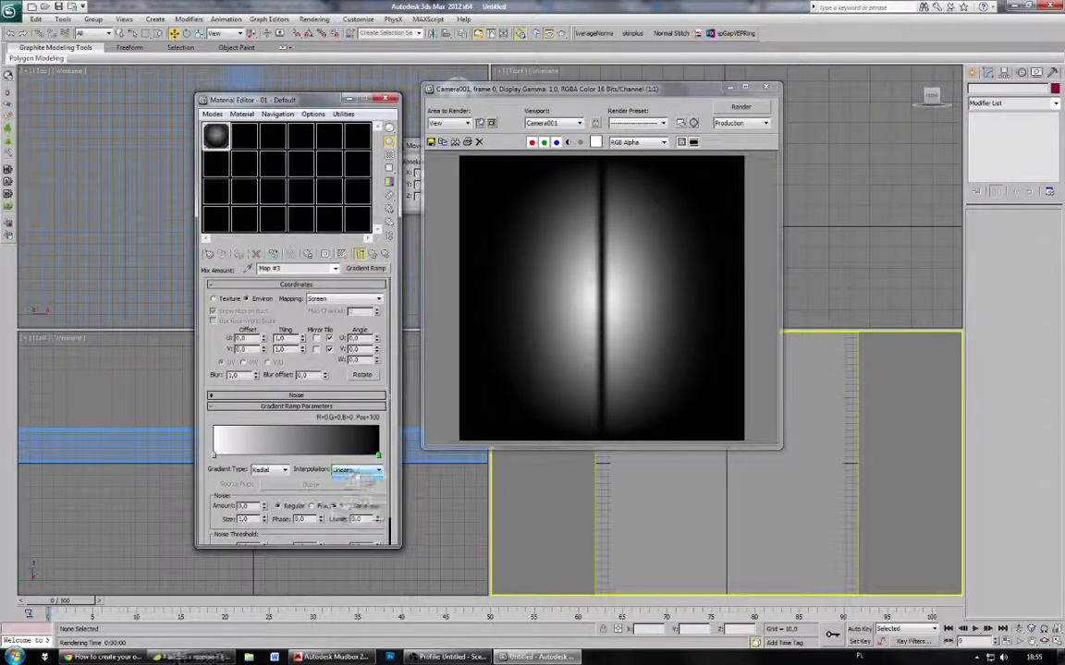
click(357, 470)
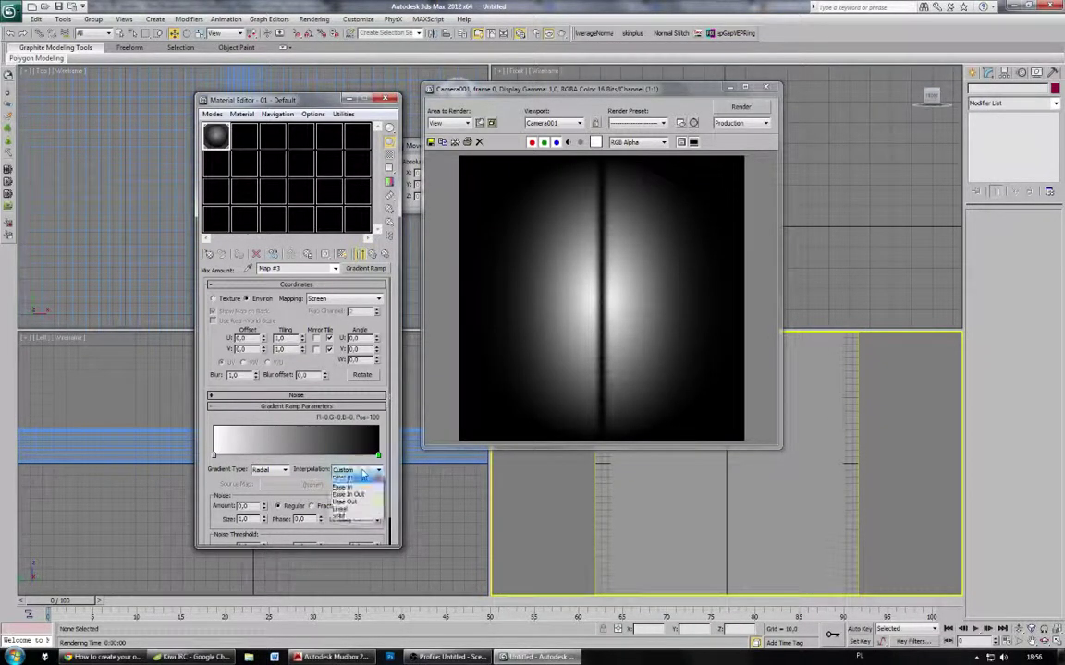
click(366, 484)
click(549, 33)
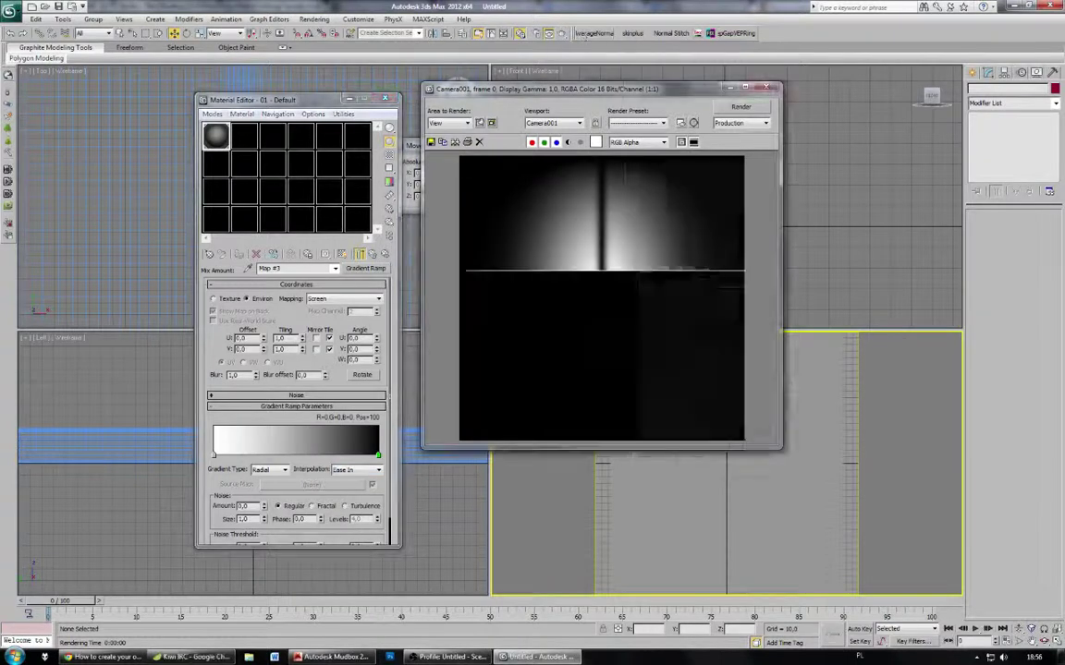
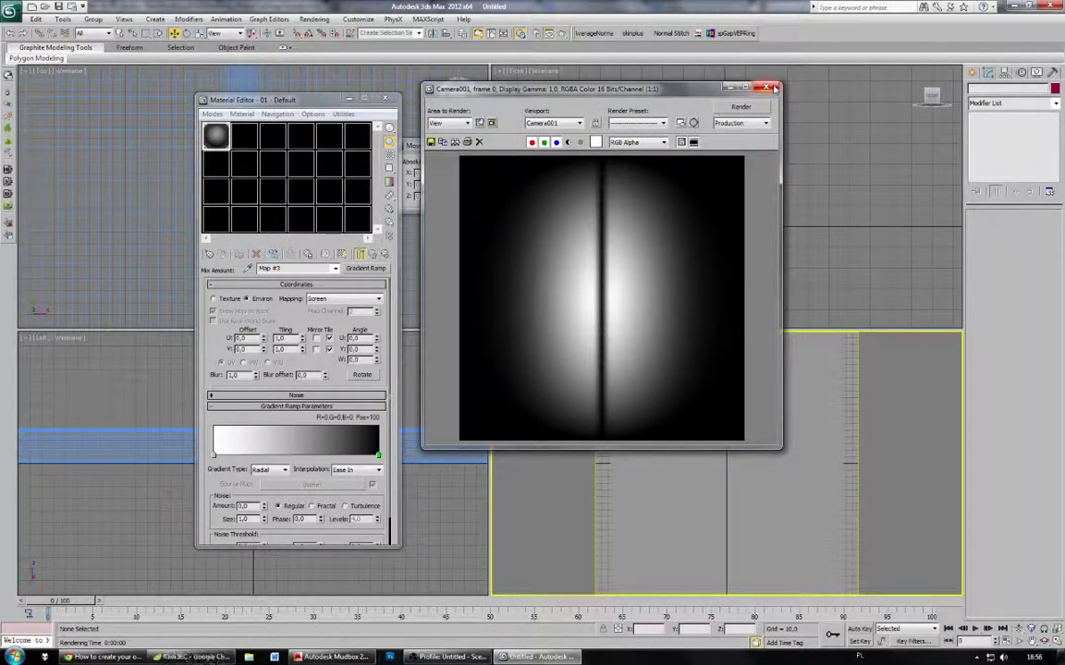
Step: Start saving the rendered image and browse to the Mudbox folder inside 3D Studio - files
click(430, 142)
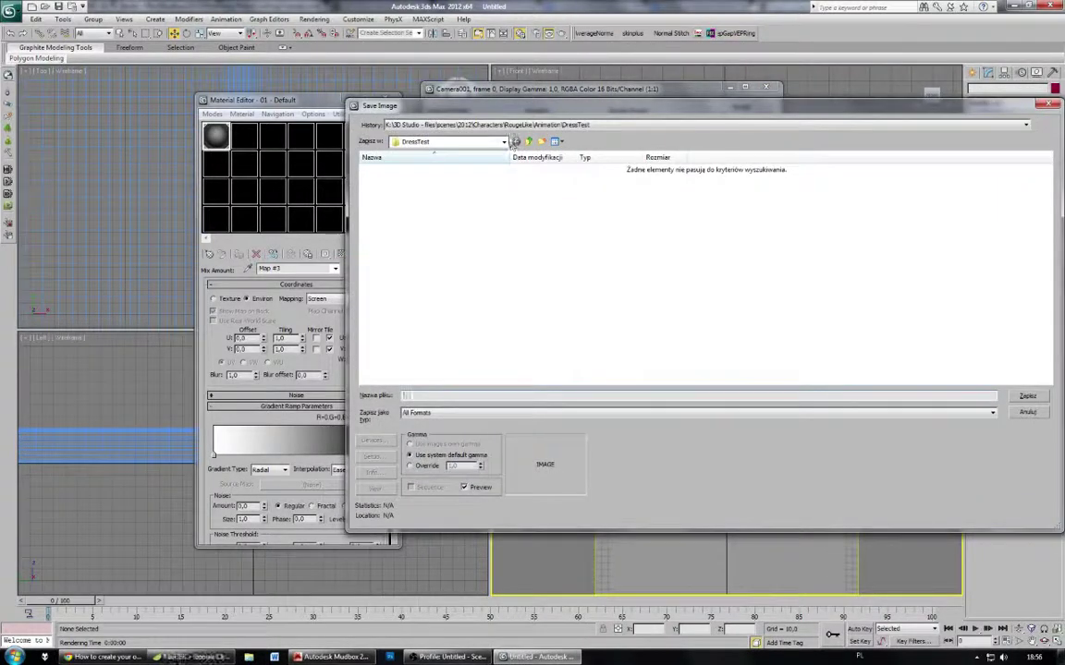
click(506, 124)
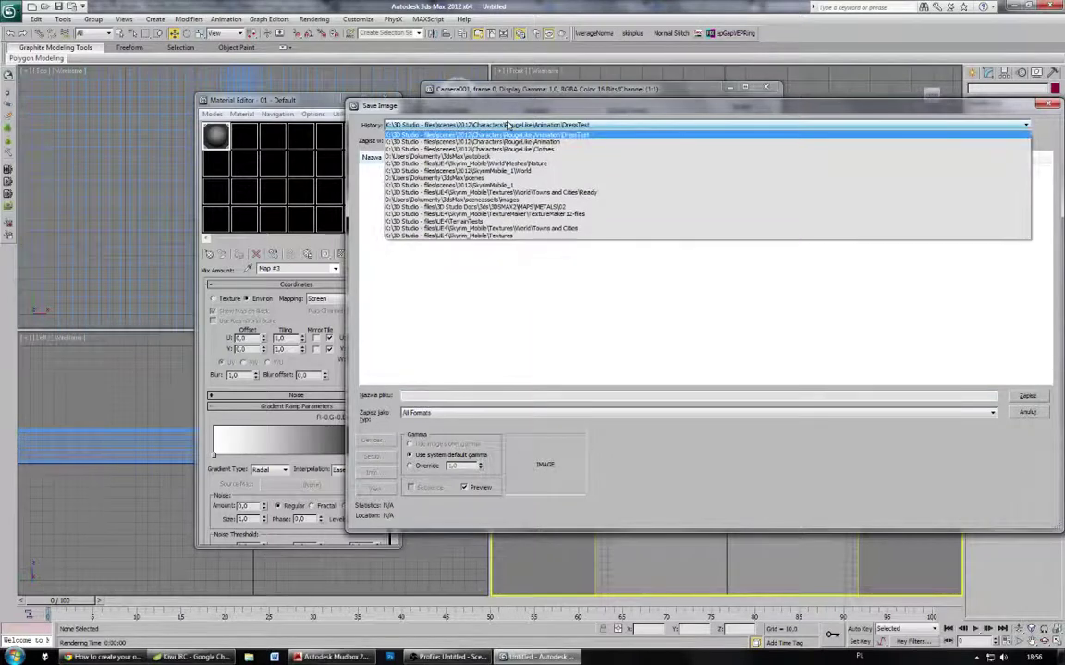
click(507, 125)
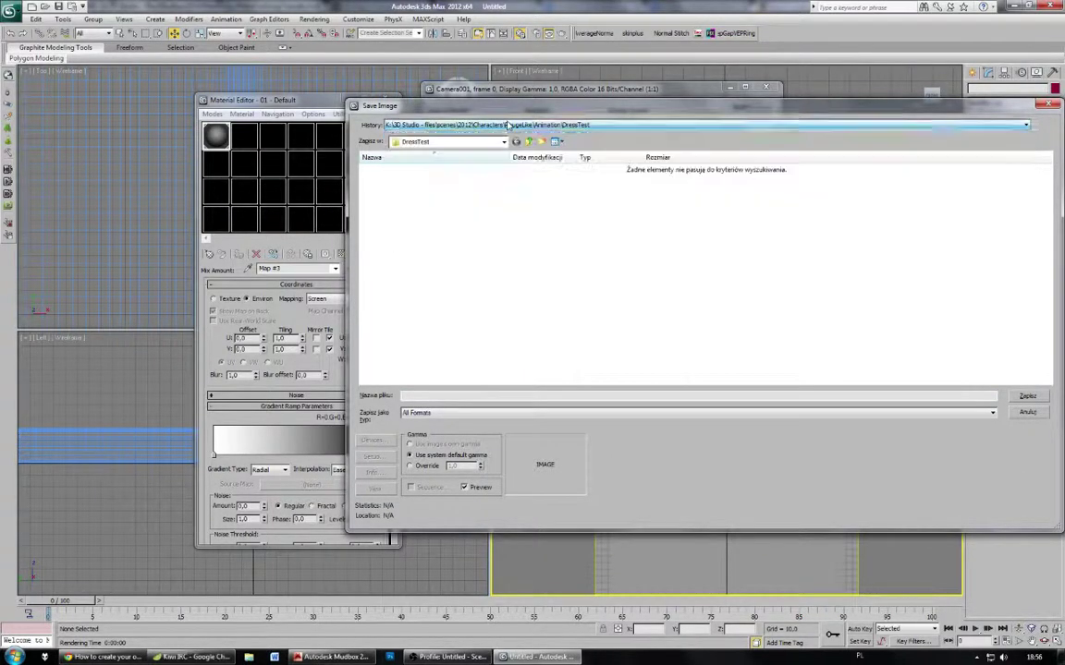
click(530, 144)
click(529, 144)
click(530, 144)
click(529, 144)
click(529, 144)
click(530, 144)
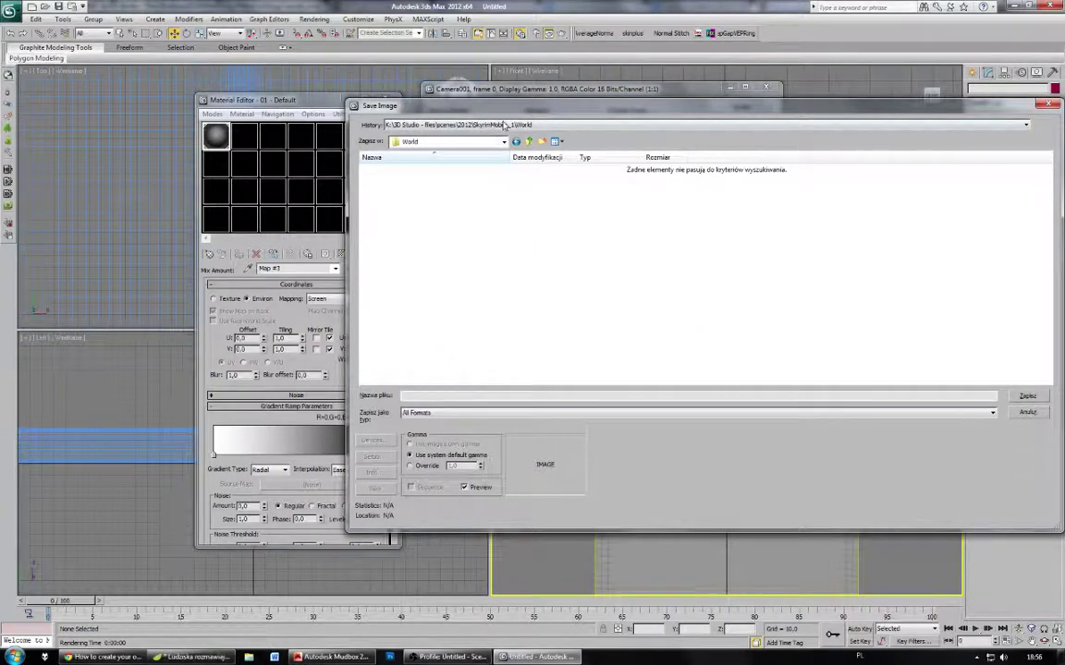
click(505, 125)
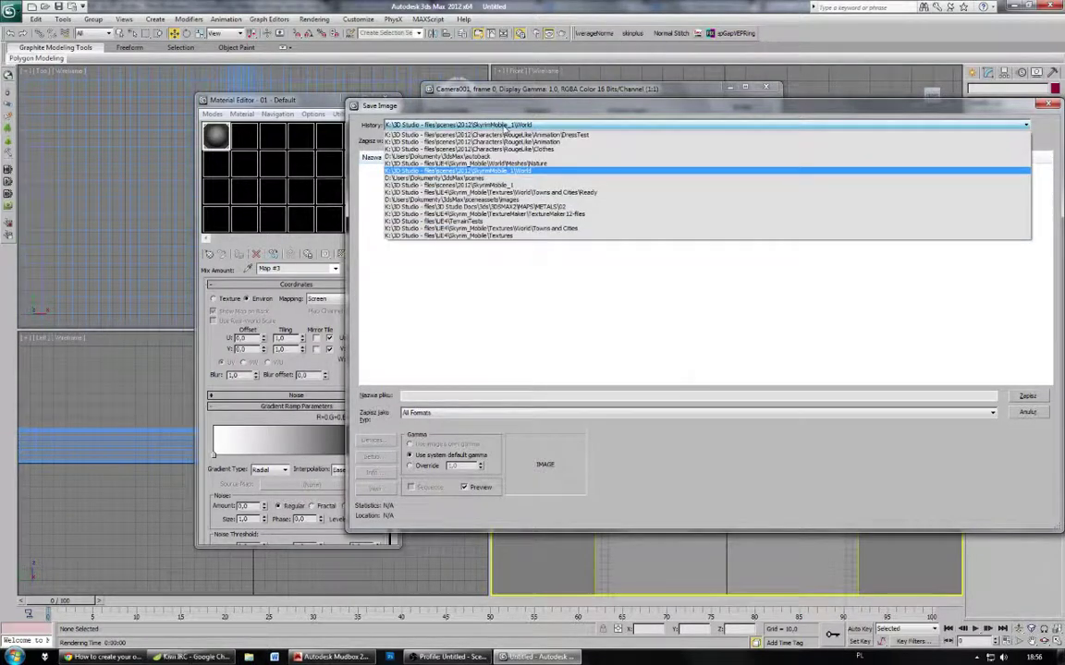
click(507, 136)
click(530, 144)
click(529, 145)
click(530, 144)
click(530, 144)
click(529, 144)
click(529, 144)
click(492, 242)
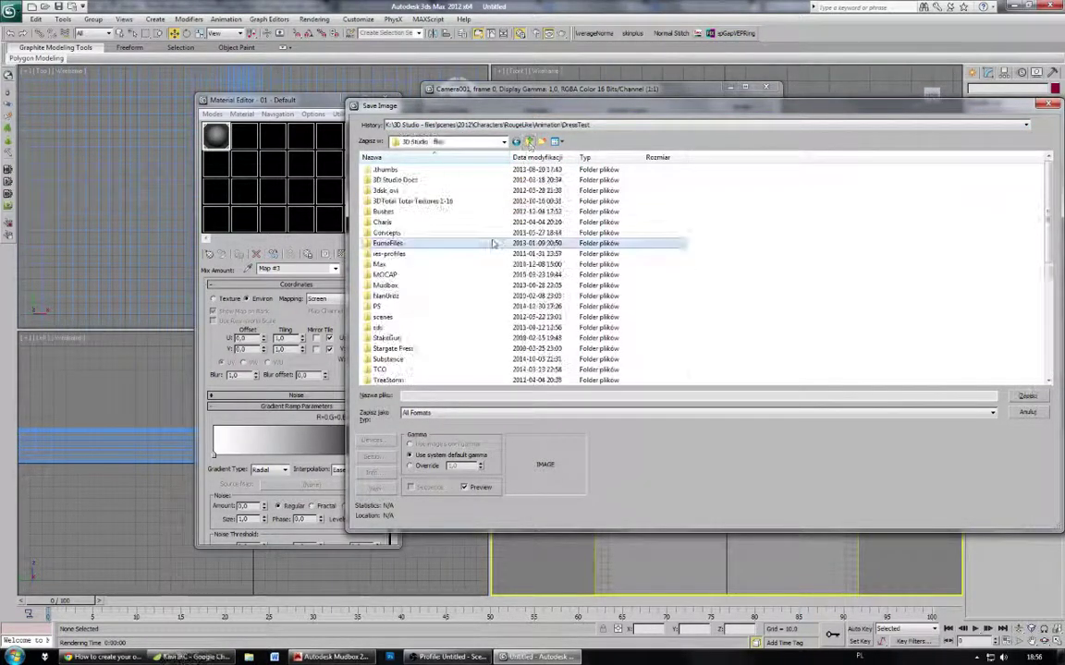
double_click(445, 286)
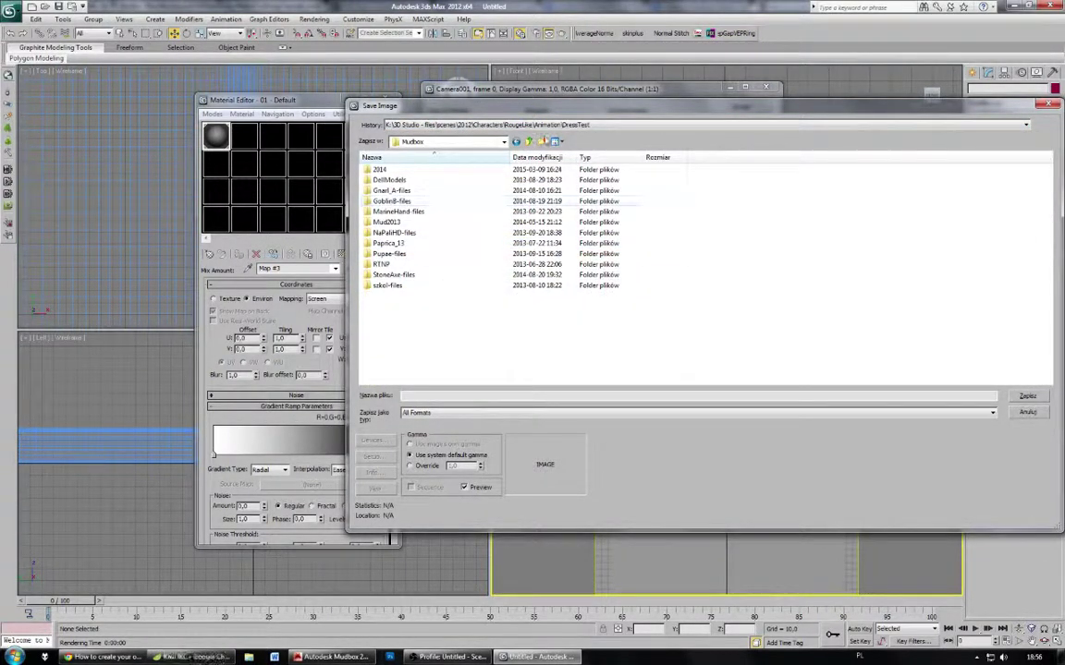
Step: Create a folder named STAMPS inside the Mudbox folder and open it
click(541, 141)
text(5)
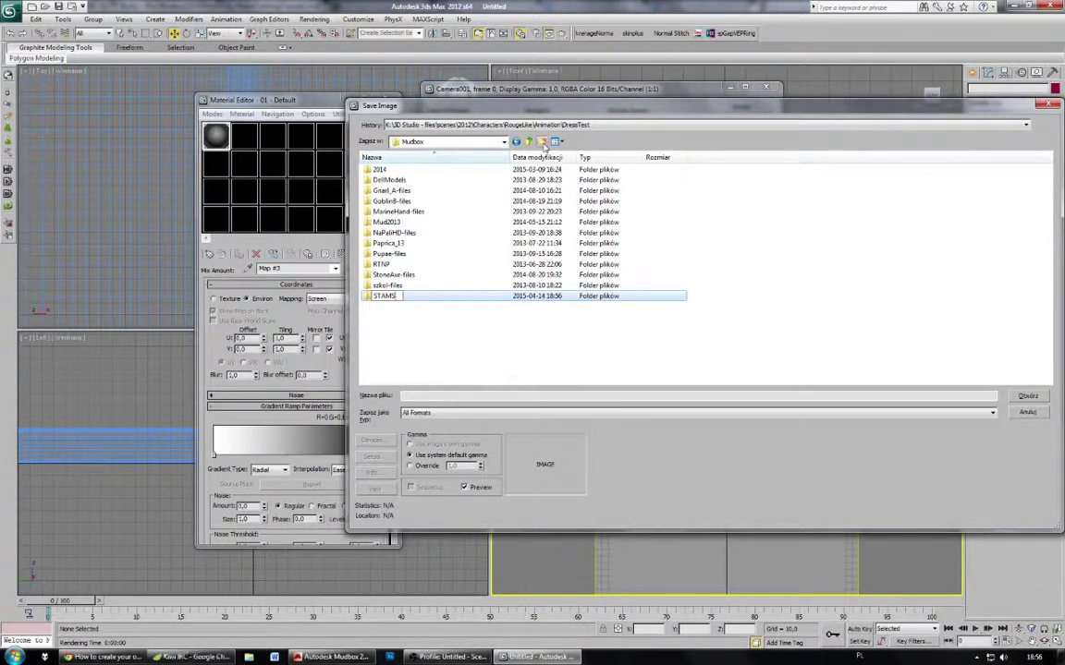
key(Return)
key(Return)
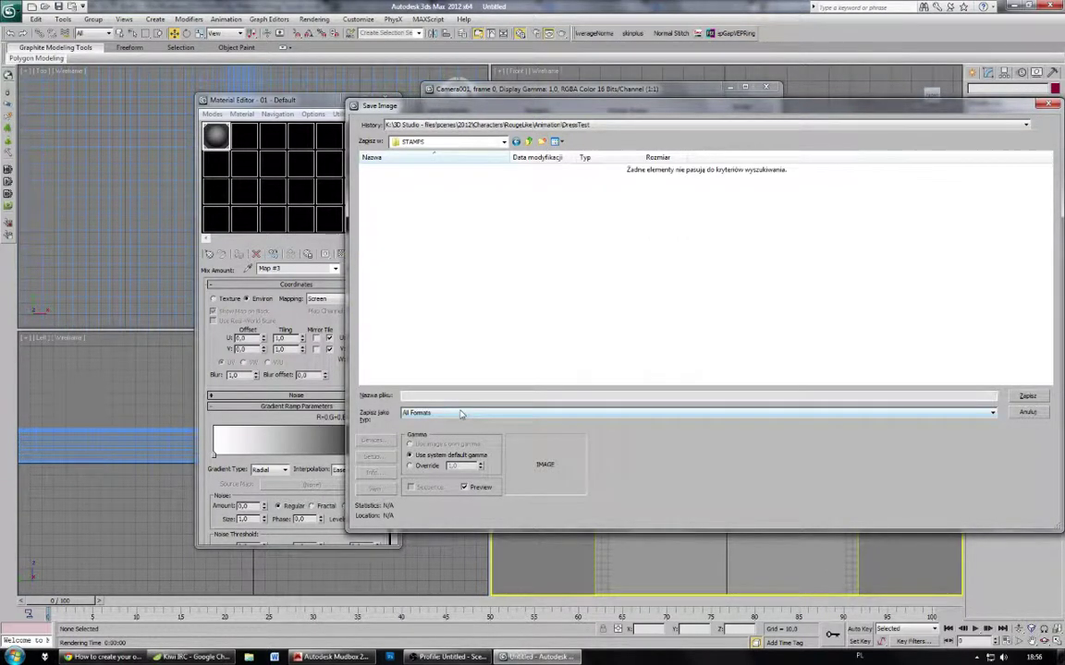
Step: Save the render as a Targa image named Sew_a, accepting the Targa image settings
click(418, 412)
click(468, 509)
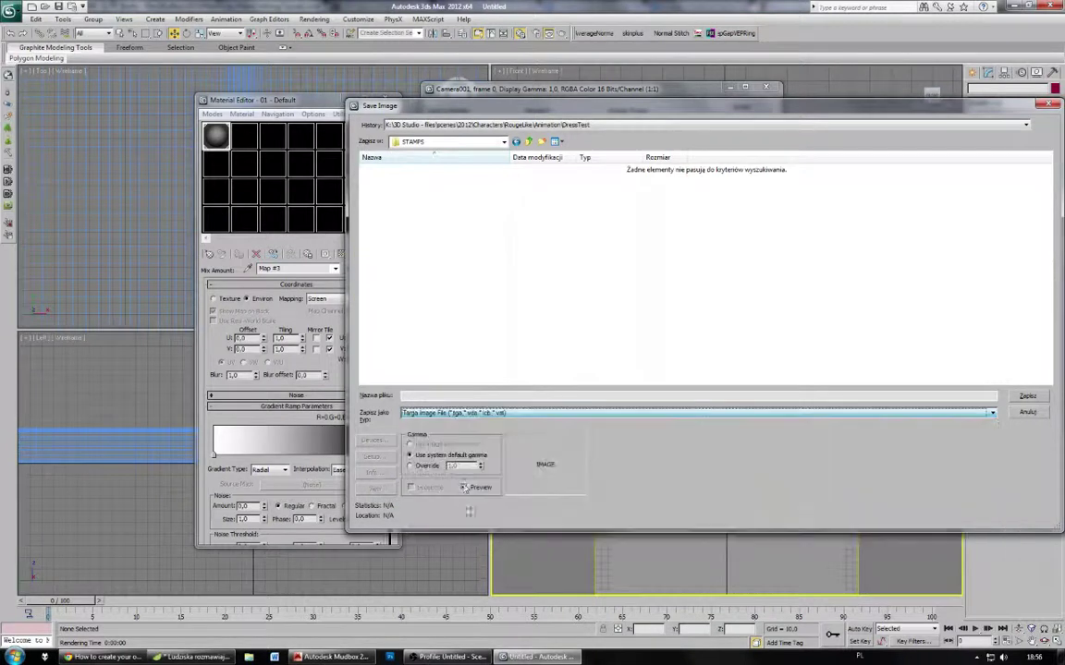
text(Ste)
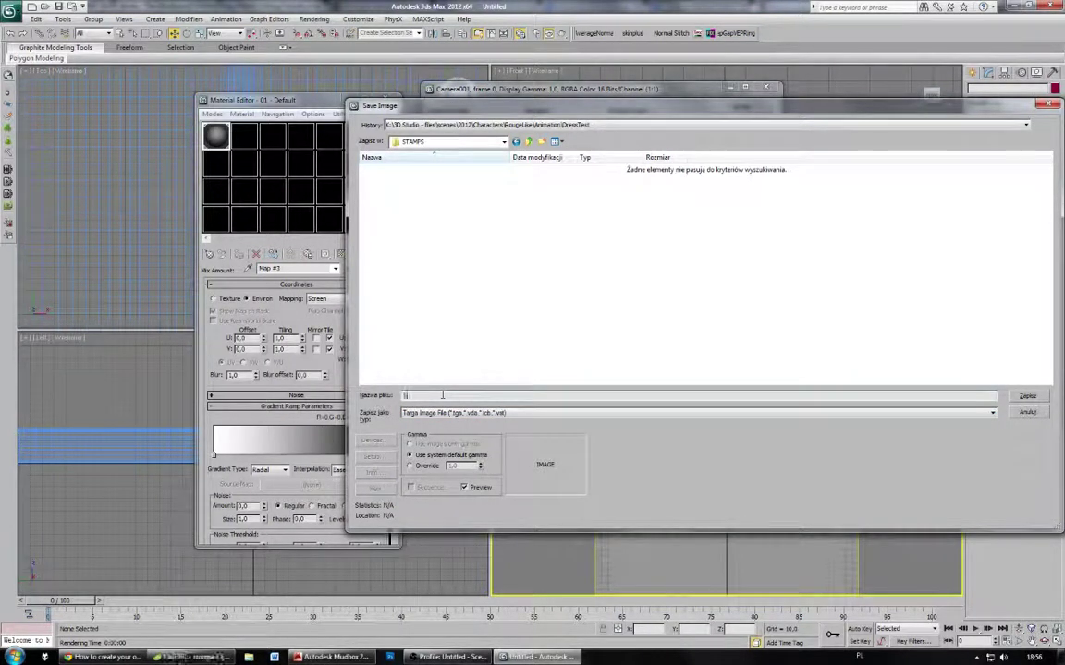
text(_a)
key(Return)
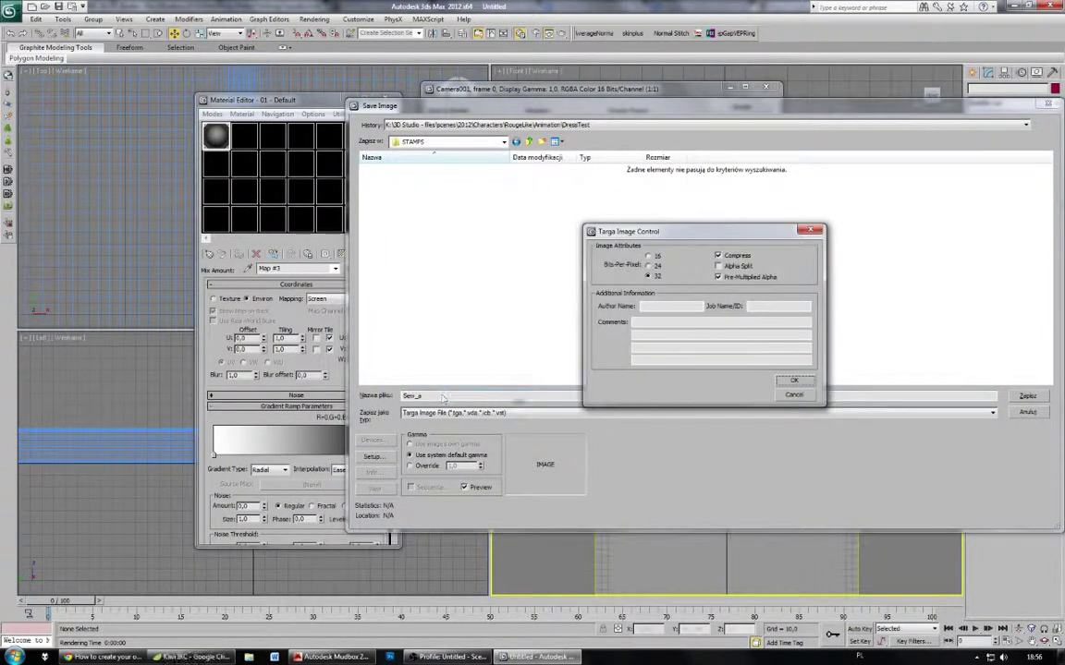
click(793, 381)
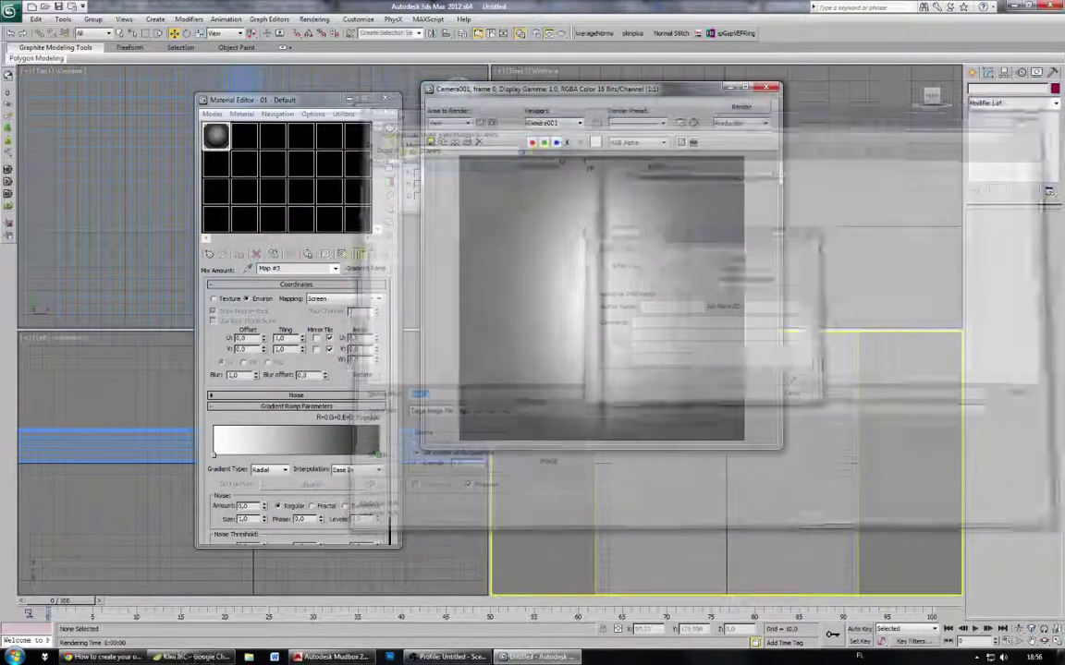
click(187, 659)
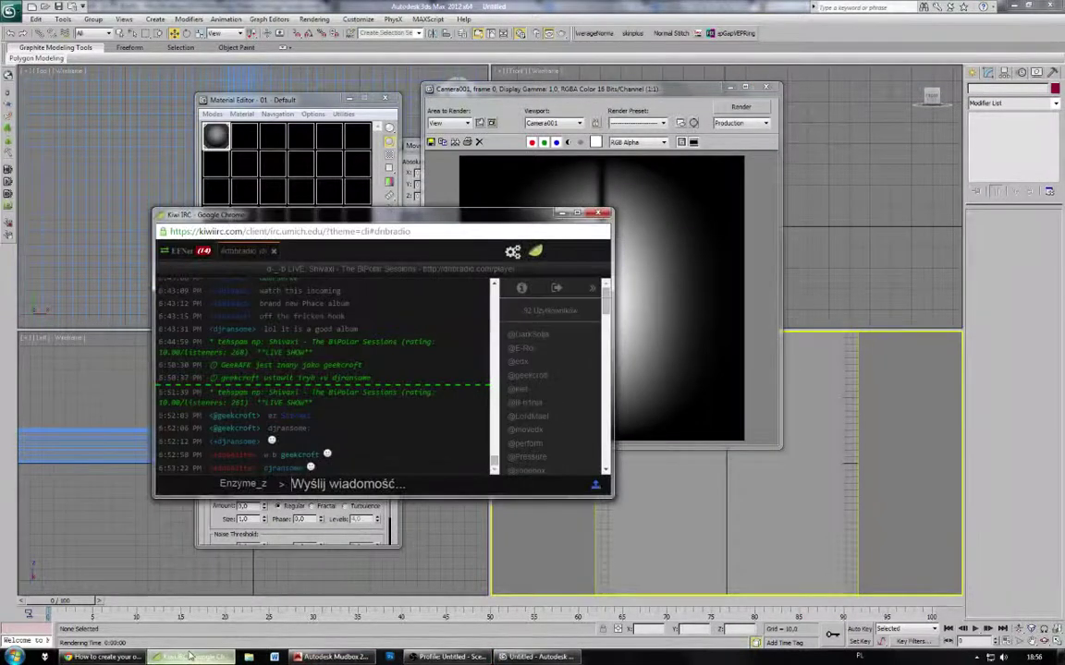
mouse_move(190, 660)
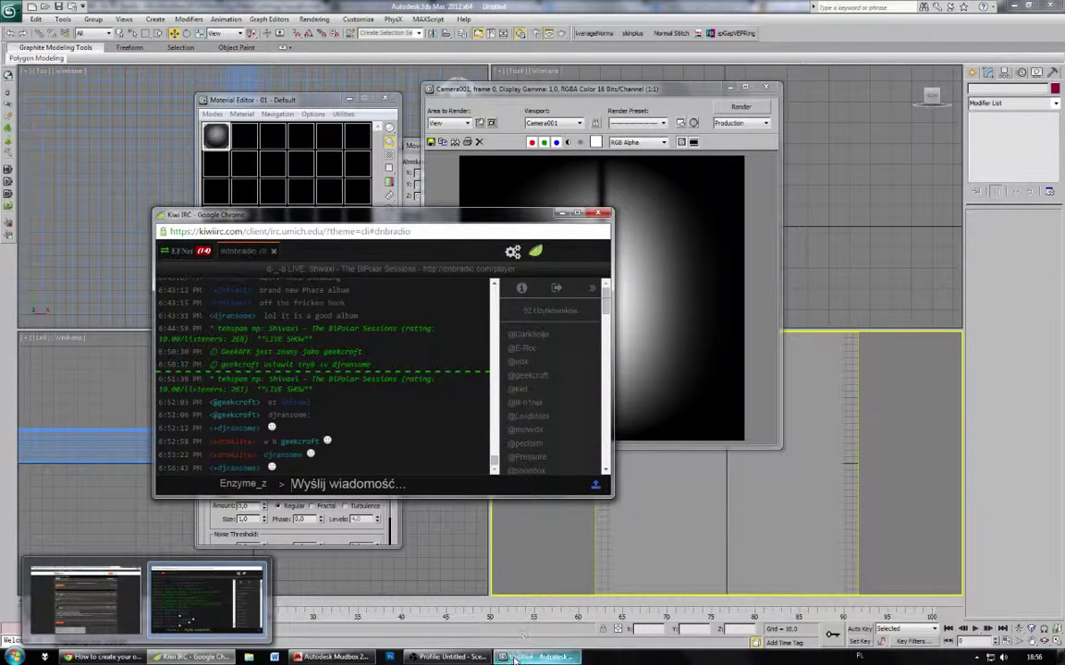
click(466, 657)
click(481, 657)
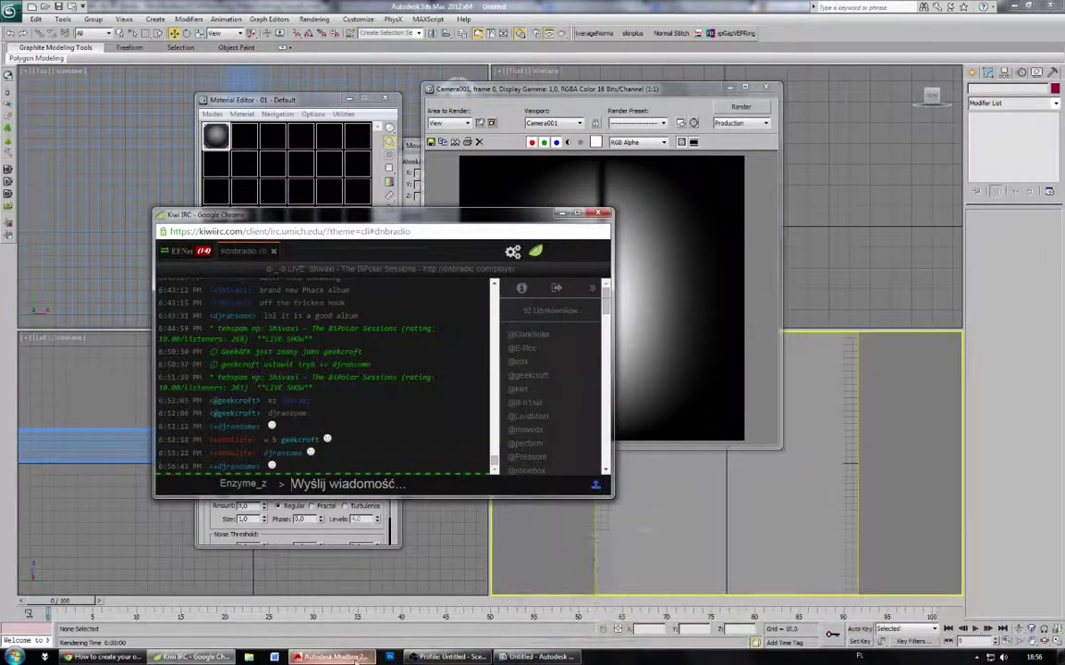
Step: Switch to Mudbox and add Sew_a.tga from the K: drive's 3D Studio - files\Mudbox\STAMPS folder as a new stamp
click(333, 657)
right_click(581, 599)
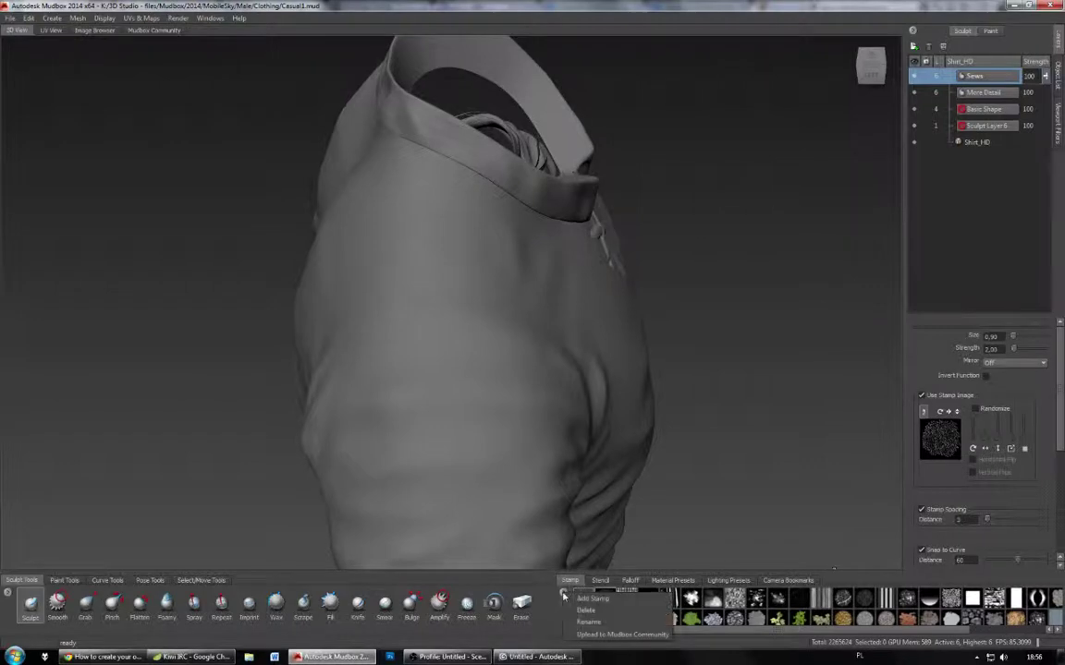
click(580, 549)
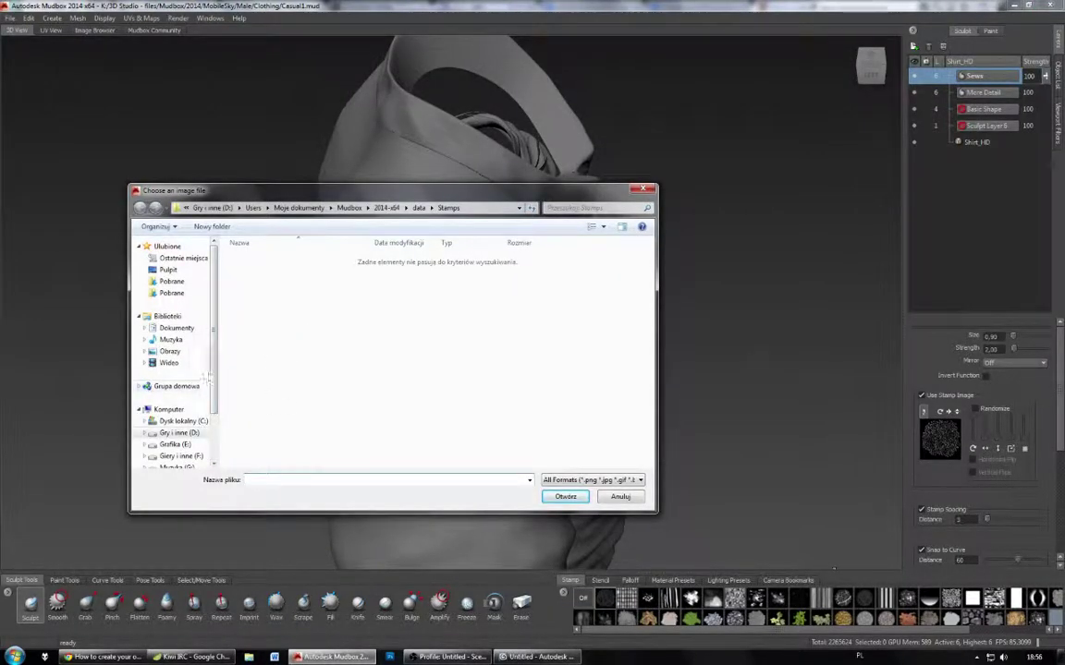
scroll(180, 379, down, 2)
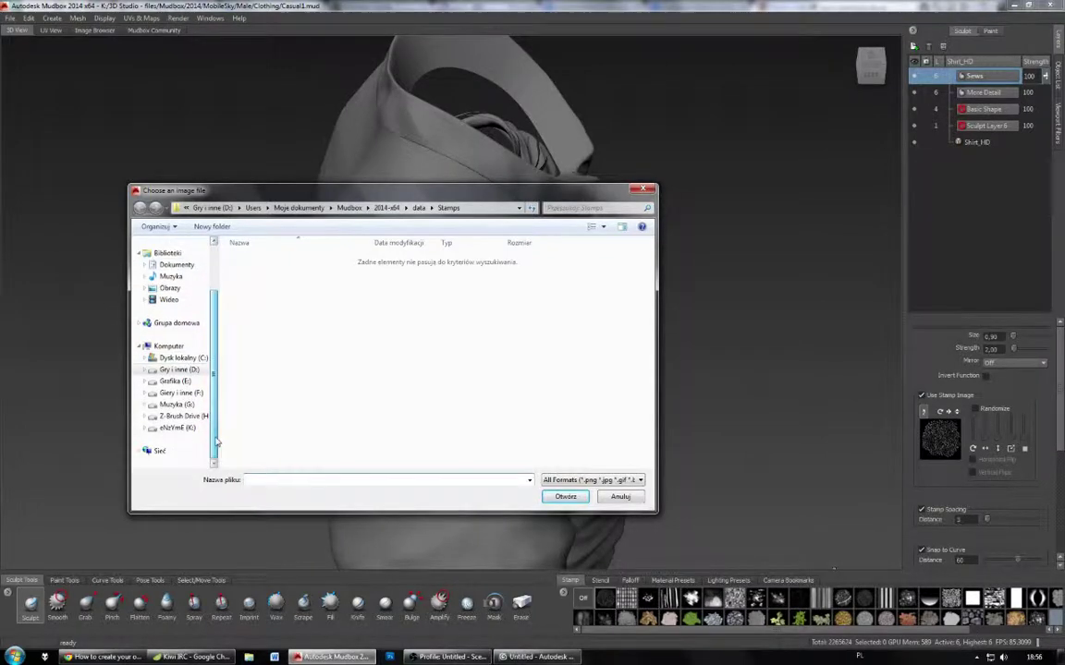
click(179, 427)
double_click(263, 282)
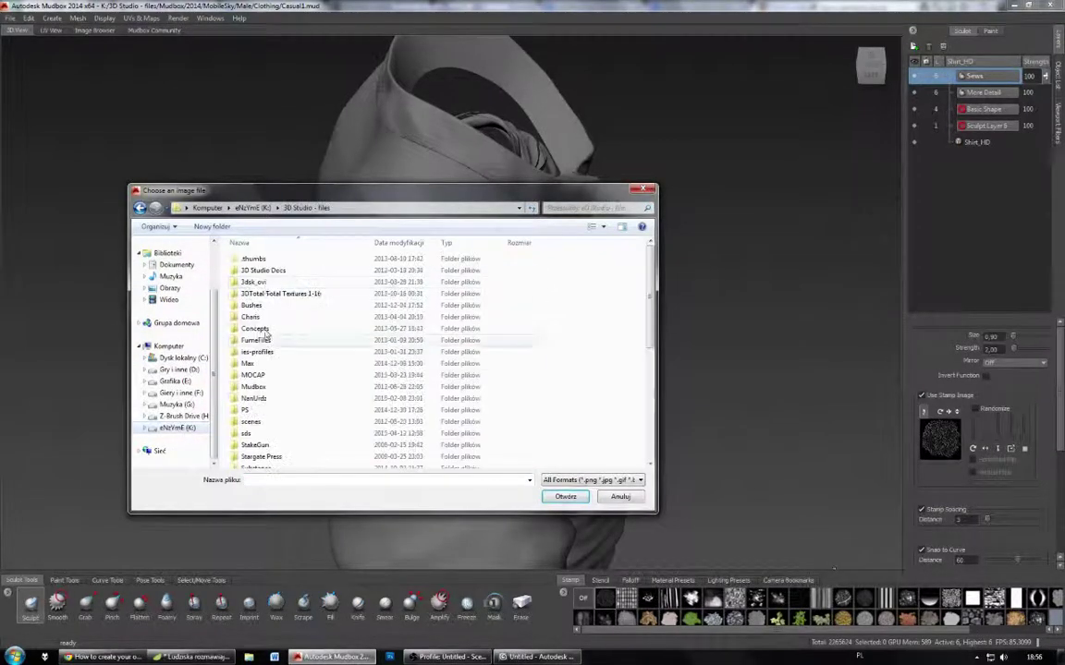
double_click(275, 386)
double_click(264, 375)
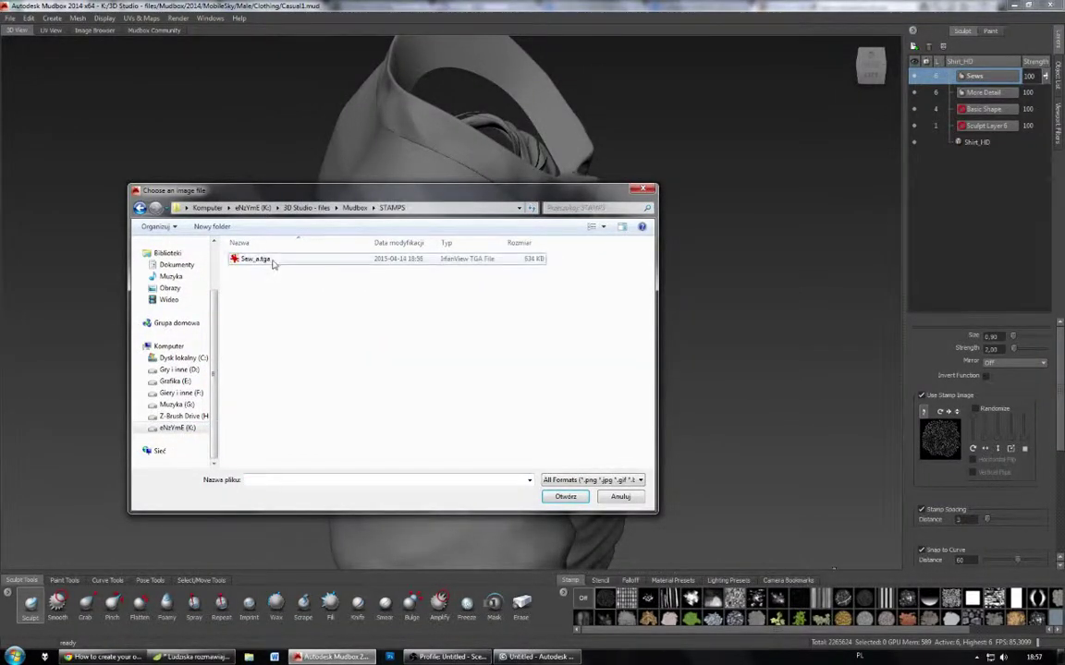
double_click(271, 258)
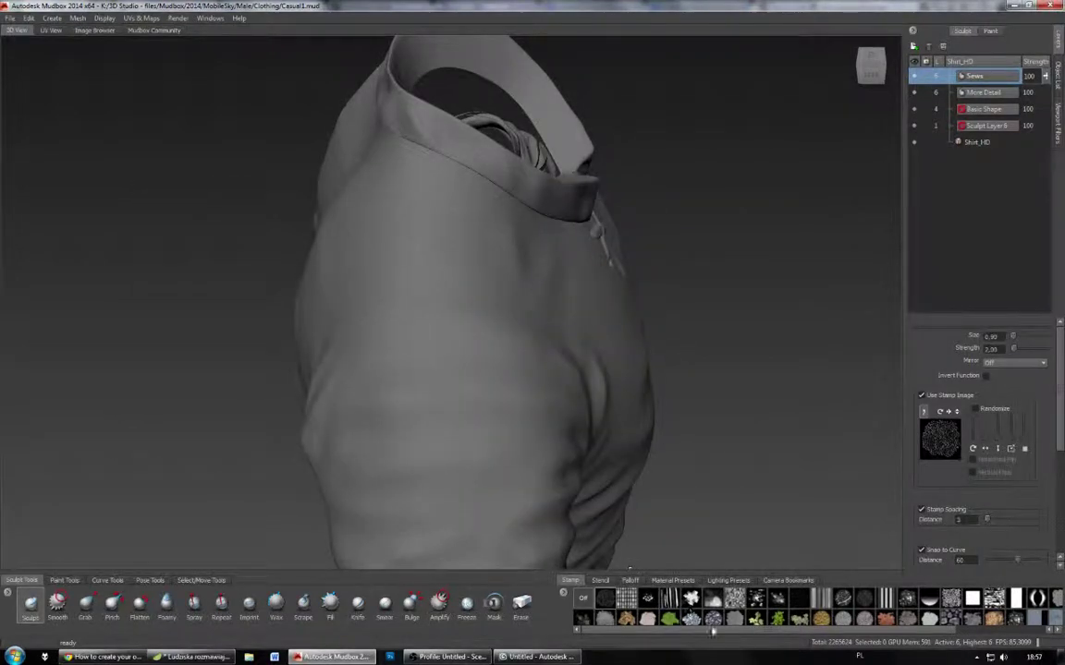
Step: Find the added Sew_a stamp at the end of the stamp collection and use it as the Sculpt tool's stamp image
drag(727, 629, 873, 628)
scroll(747, 603, down, 1)
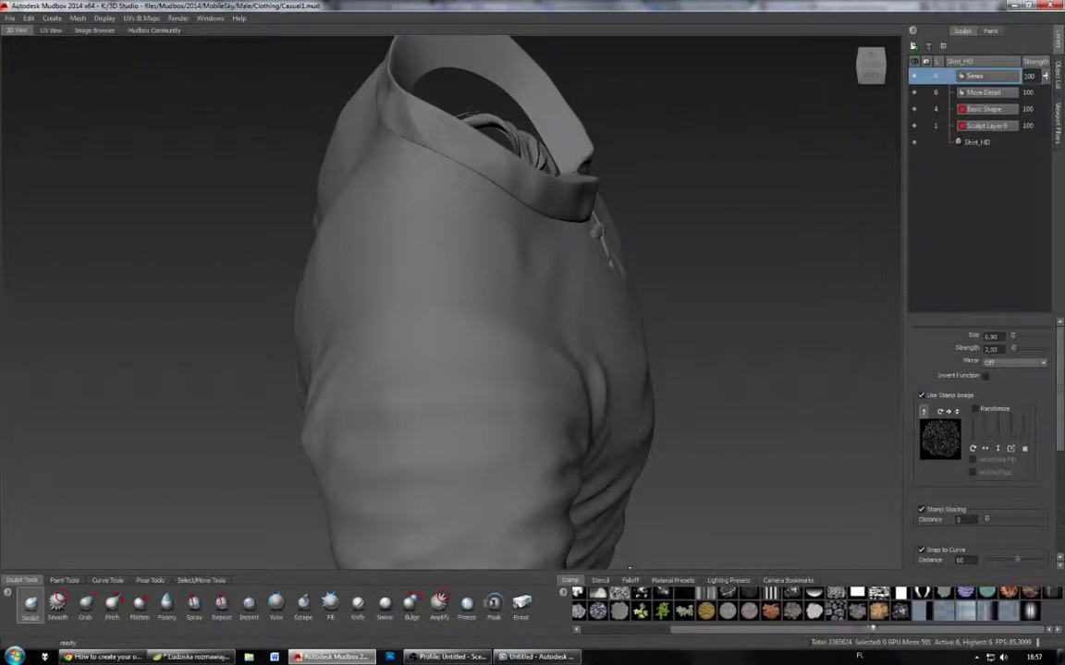
click(941, 601)
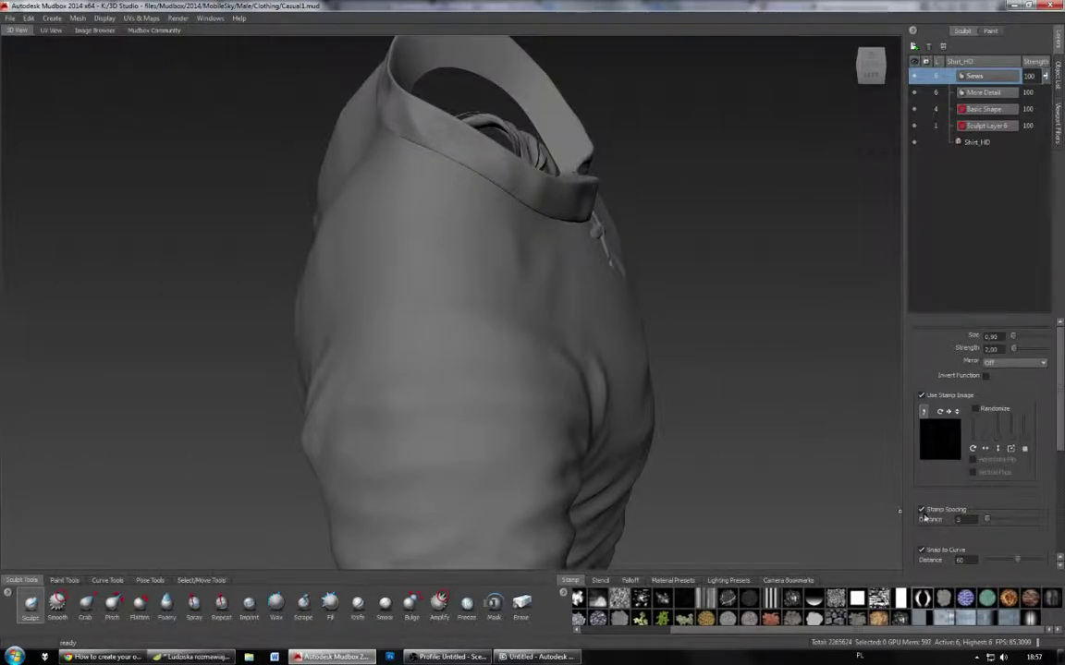
click(924, 598)
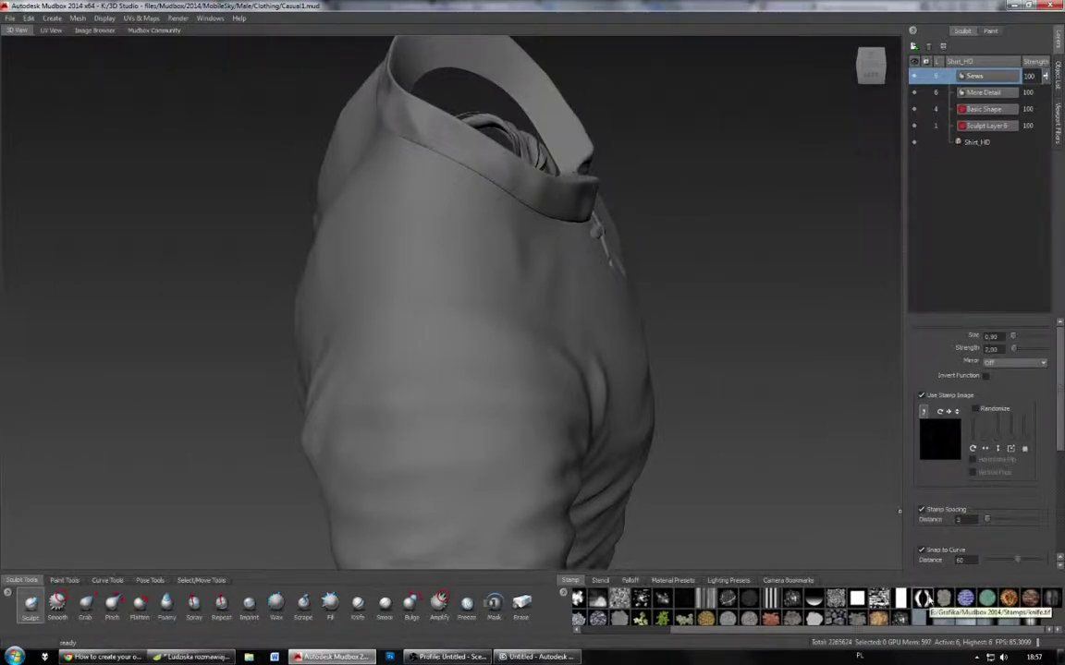
click(1029, 617)
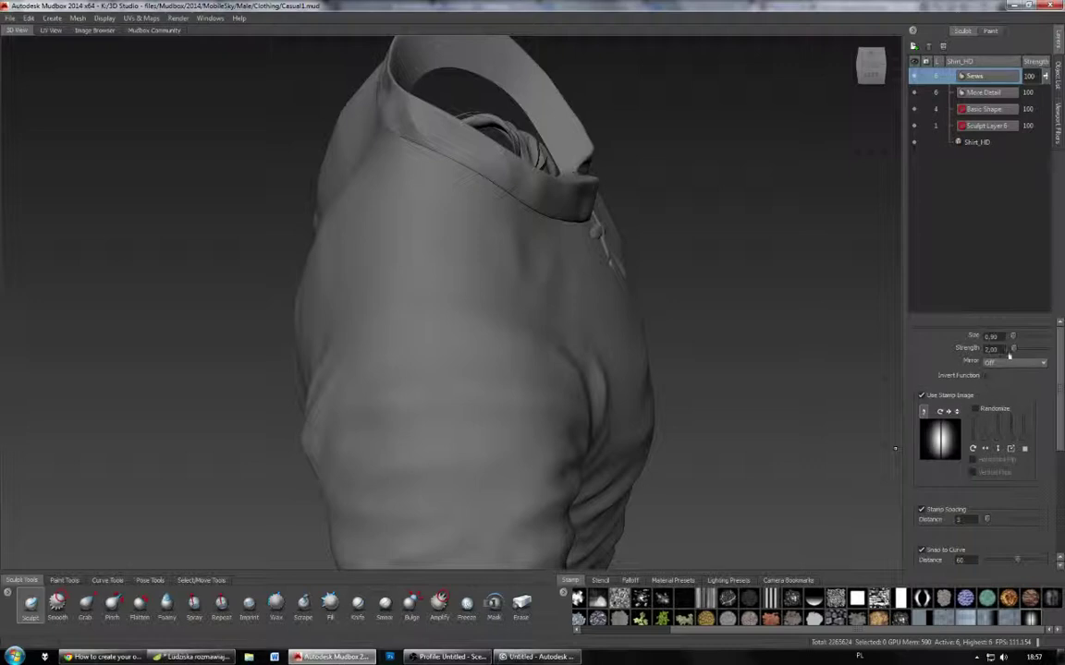
Step: Set the Sculpt brush strength to about 31.6 and size to about 6.5, then test the seam stamp with a looping stroke on the sleeve
drag(1012, 350, 1022, 353)
mouse_move(469, 301)
mouse_down()
mouse_move(437, 447)
mouse_move(443, 490)
mouse_up()
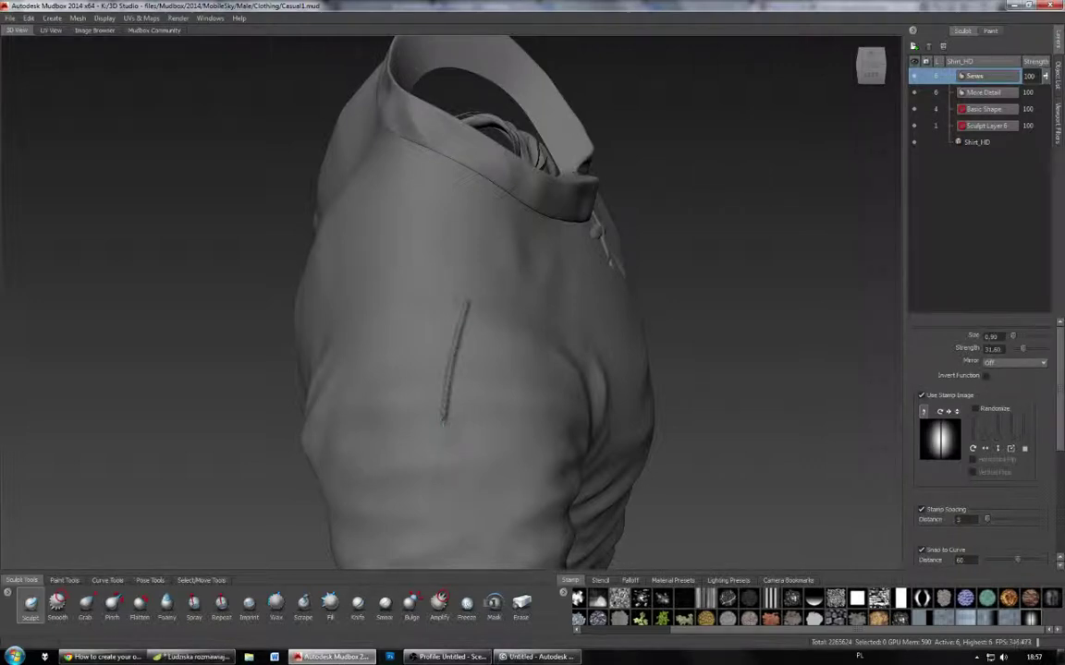
key(ctrl+z)
key(b)
mouse_move(442, 395)
mouse_down()
mouse_move(448, 372)
mouse_move(442, 451)
mouse_move(368, 458)
mouse_move(382, 319)
mouse_move(416, 237)
mouse_move(439, 245)
mouse_move(499, 388)
mouse_move(388, 480)
mouse_move(421, 362)
mouse_move(496, 560)
mouse_up()
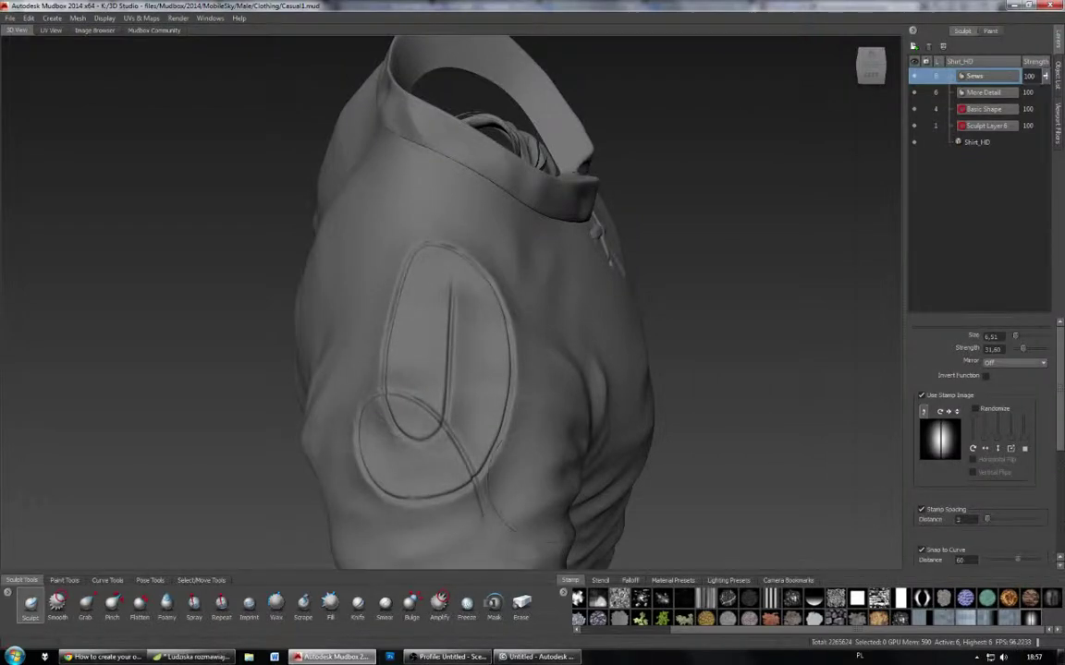
Step: Undo the looping test stroke and sculpt a seam from the collar along the wearer's right shoulder with a brush size of about 4.9
key(ctrl+z)
alt+drag(478, 254, 450, 225)
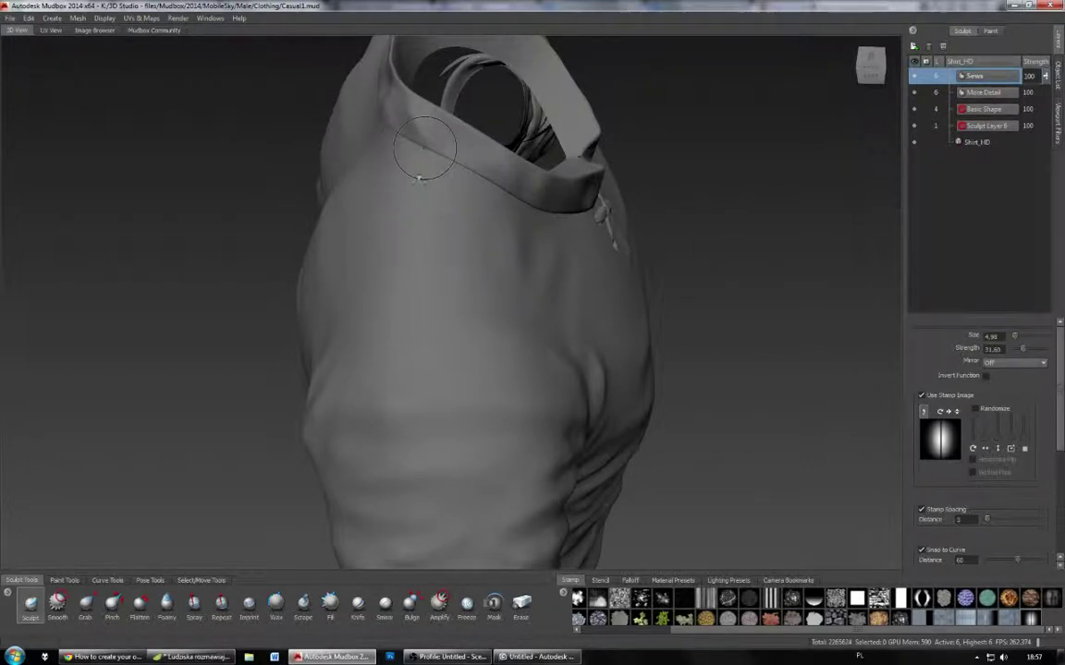
drag(418, 146, 391, 92)
drag(434, 176, 423, 288)
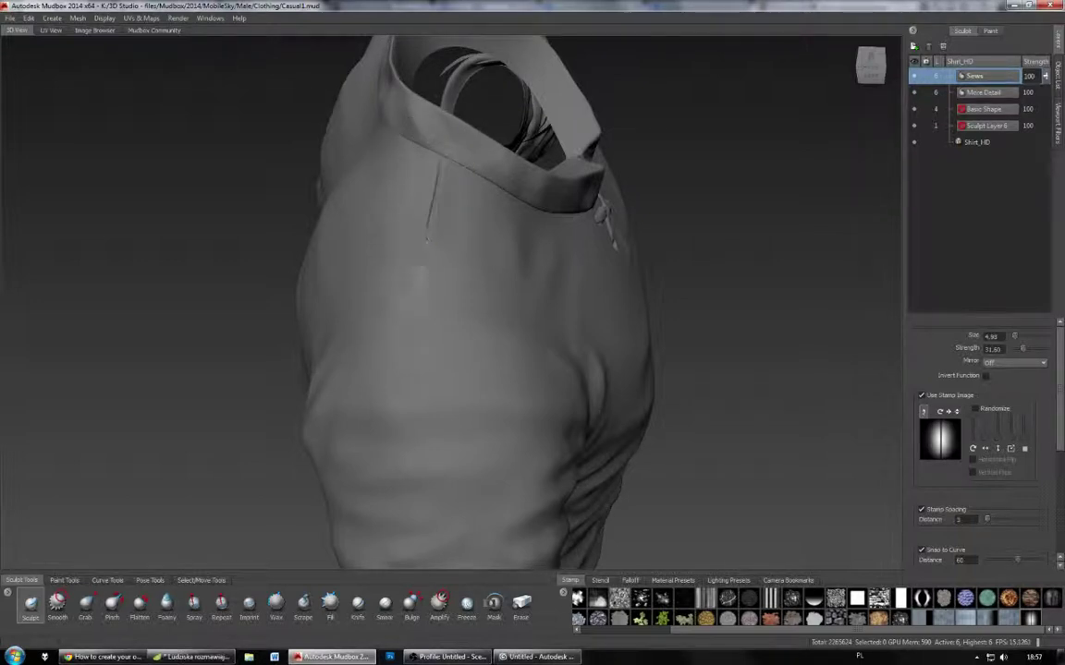
drag(426, 410, 424, 460)
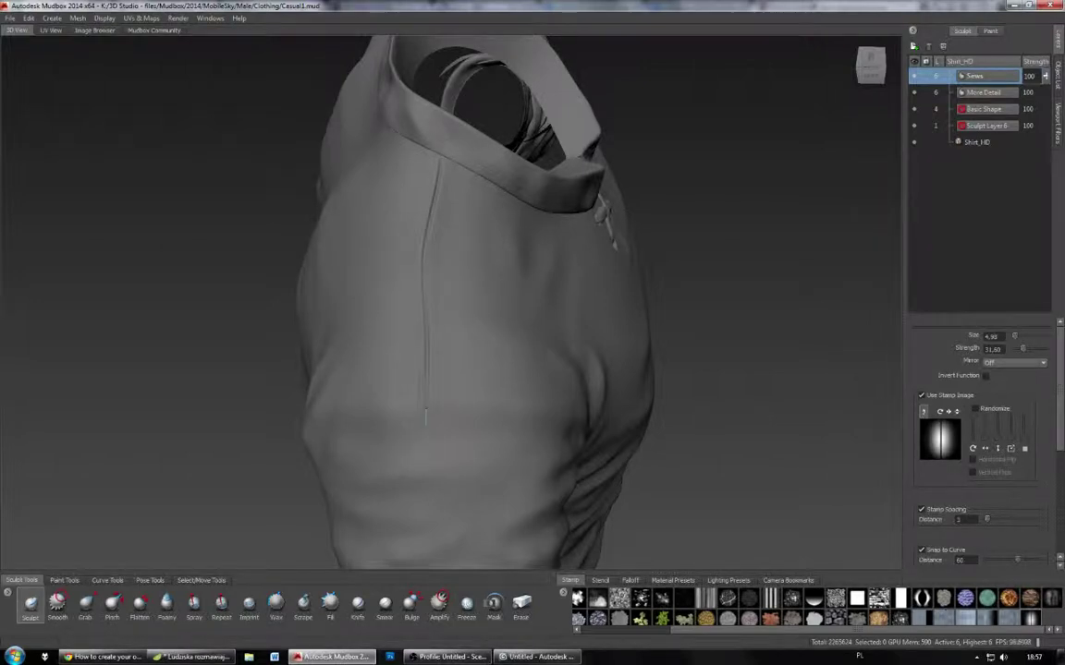
Step: Sculpt the armhole seam around the wearer's right sleeve, from the end of the shoulder seam to the armpit
mouse_move(425, 416)
alt+mouse_down()
mouse_move(398, 295)
mouse_move(434, 287)
mouse_move(374, 309)
mouse_move(438, 346)
mouse_move(480, 391)
mouse_move(524, 465)
mouse_move(509, 552)
mouse_move(442, 564)
mouse_move(407, 518)
mouse_move(379, 503)
mouse_move(591, 429)
alt+mouse_up()
alt+drag(467, 506, 434, 504)
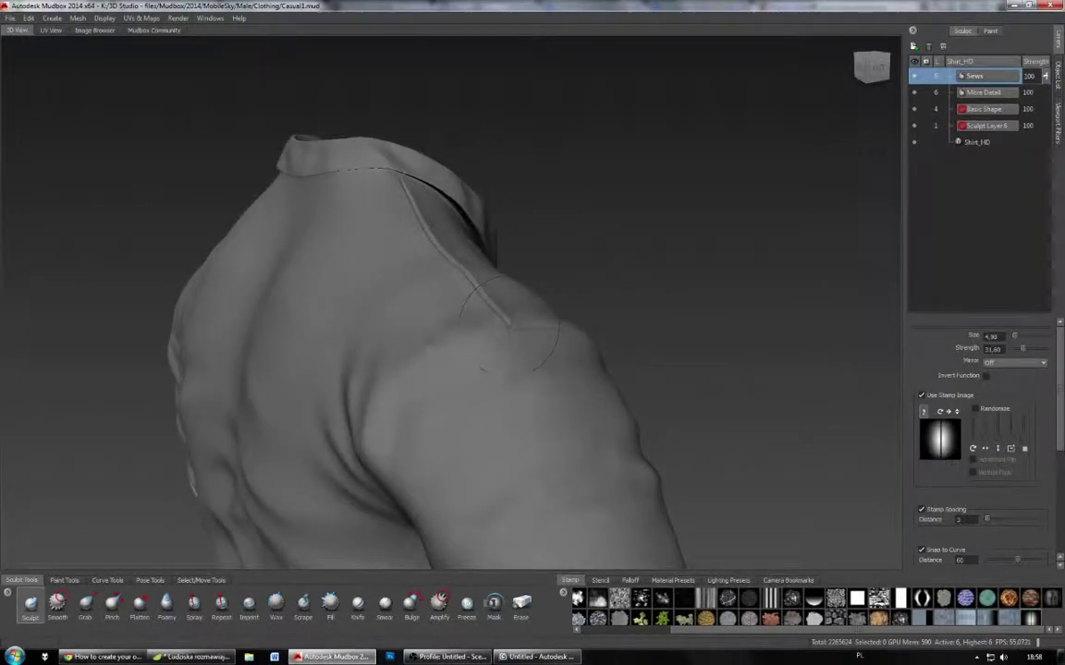
mouse_move(509, 325)
mouse_down()
mouse_move(467, 367)
mouse_move(439, 344)
mouse_move(491, 325)
mouse_move(404, 346)
mouse_move(399, 371)
mouse_up()
mouse_move(376, 445)
mouse_down()
mouse_move(378, 516)
mouse_move(507, 381)
mouse_move(505, 369)
mouse_up()
drag(506, 306, 509, 329)
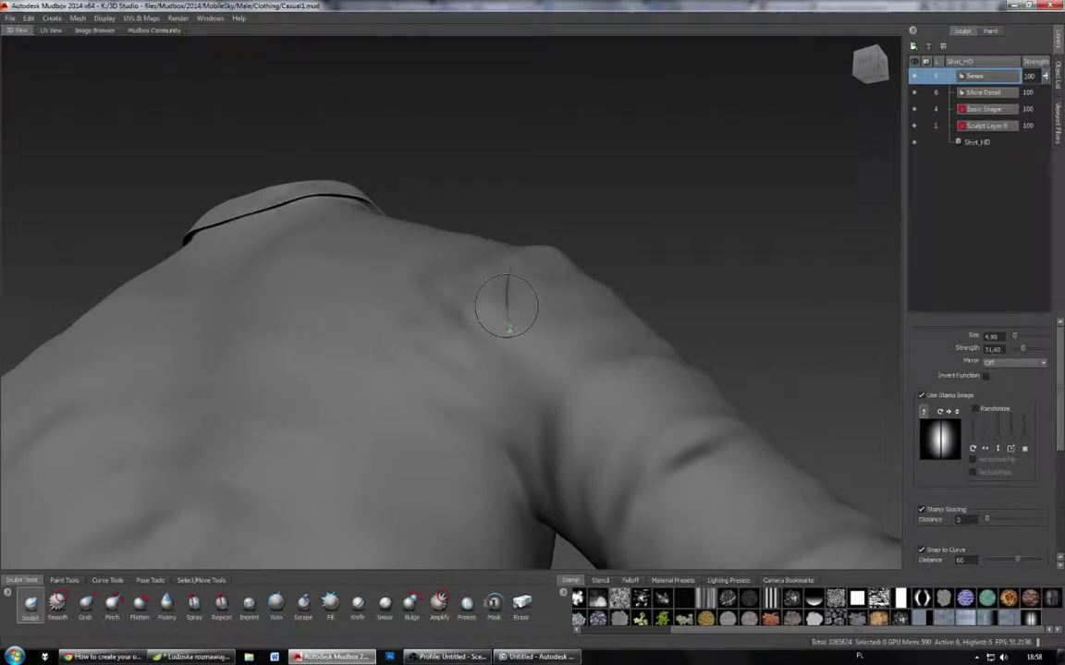
mouse_move(514, 445)
mouse_down()
mouse_move(538, 525)
mouse_move(518, 507)
mouse_up()
alt+drag(517, 507, 379, 564)
Step: Sculpt the side seam on the wearer's right side, running from the armpit down to the shirt's hem
alt+drag(518, 369, 388, 453)
alt+drag(480, 323, 564, 420)
alt+middle_drag(565, 421, 591, 259)
alt+drag(592, 258, 563, 175)
alt+drag(581, 319, 554, 231)
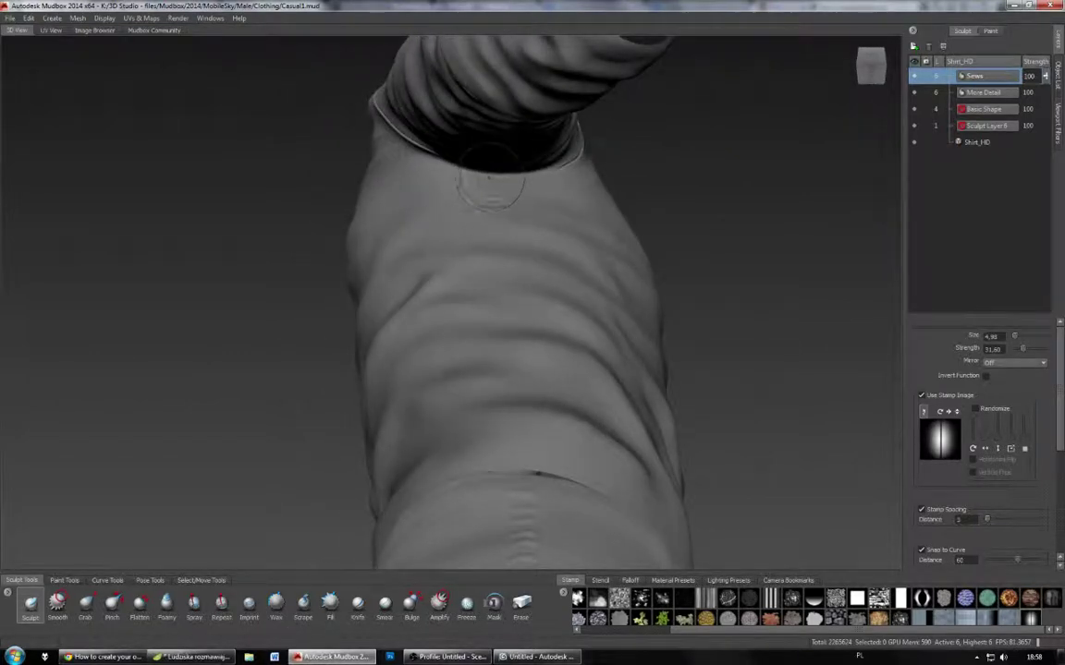
drag(511, 231, 523, 305)
mouse_move(537, 474)
mouse_down()
mouse_move(532, 526)
mouse_move(647, 554)
mouse_move(795, 555)
mouse_move(619, 552)
mouse_move(757, 545)
mouse_move(813, 490)
mouse_up()
alt+drag(485, 171, 485, 365)
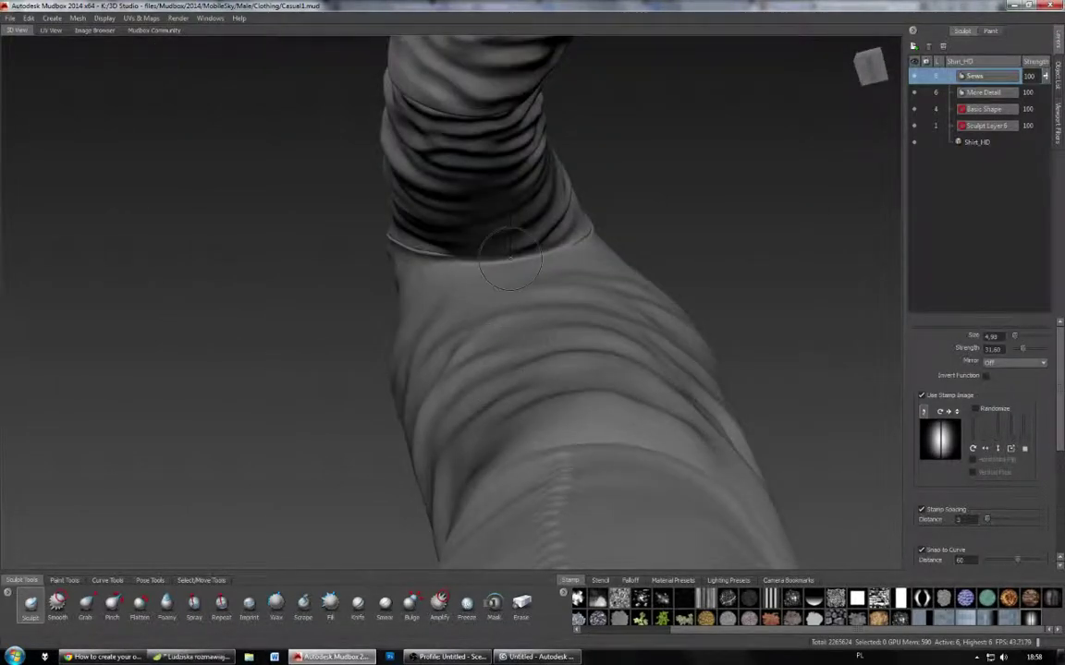
drag(513, 263, 539, 380)
mouse_move(566, 499)
mouse_down()
mouse_move(571, 506)
mouse_move(448, 474)
mouse_up()
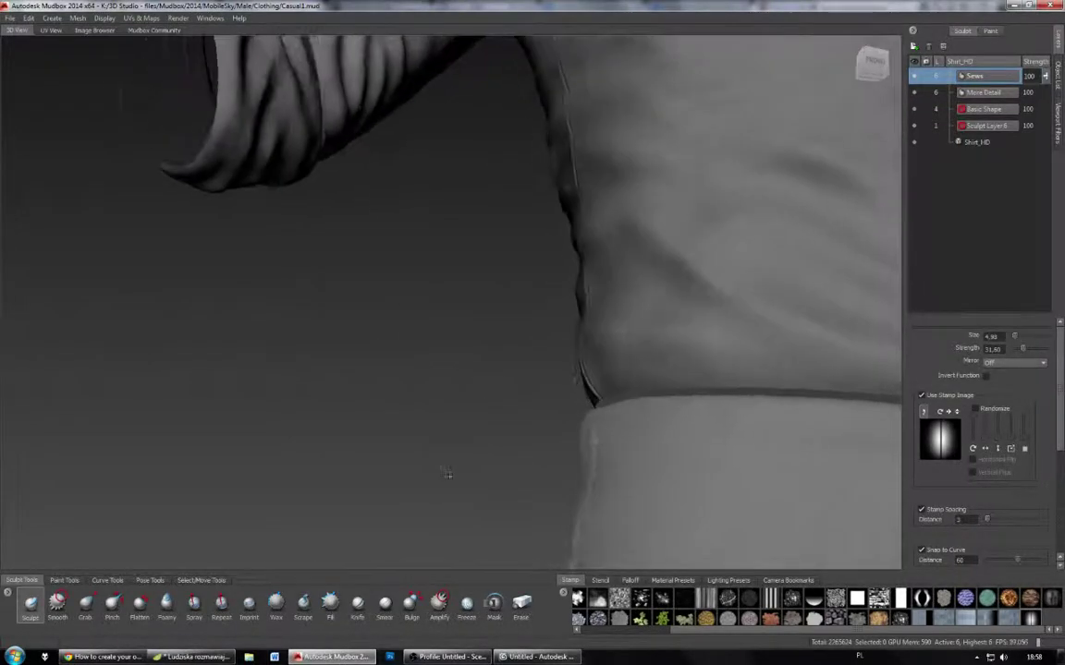
Step: Sculpt the matching shoulder seam from the collar along the wearer's left shoulder
alt+middle_drag(450, 476, 435, 555)
alt+drag(435, 554, 249, 532)
alt+middle_drag(563, 296, 434, 576)
mouse_move(517, 360)
alt+mouse_down()
mouse_move(467, 374)
mouse_move(424, 464)
alt+mouse_up()
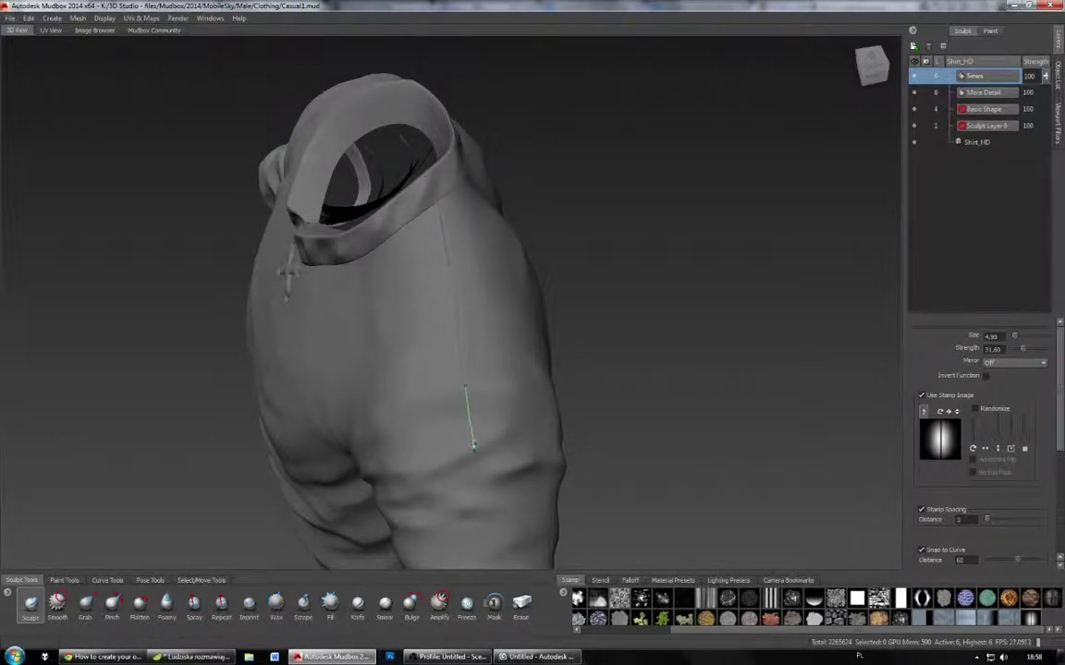
drag(476, 460, 314, 378)
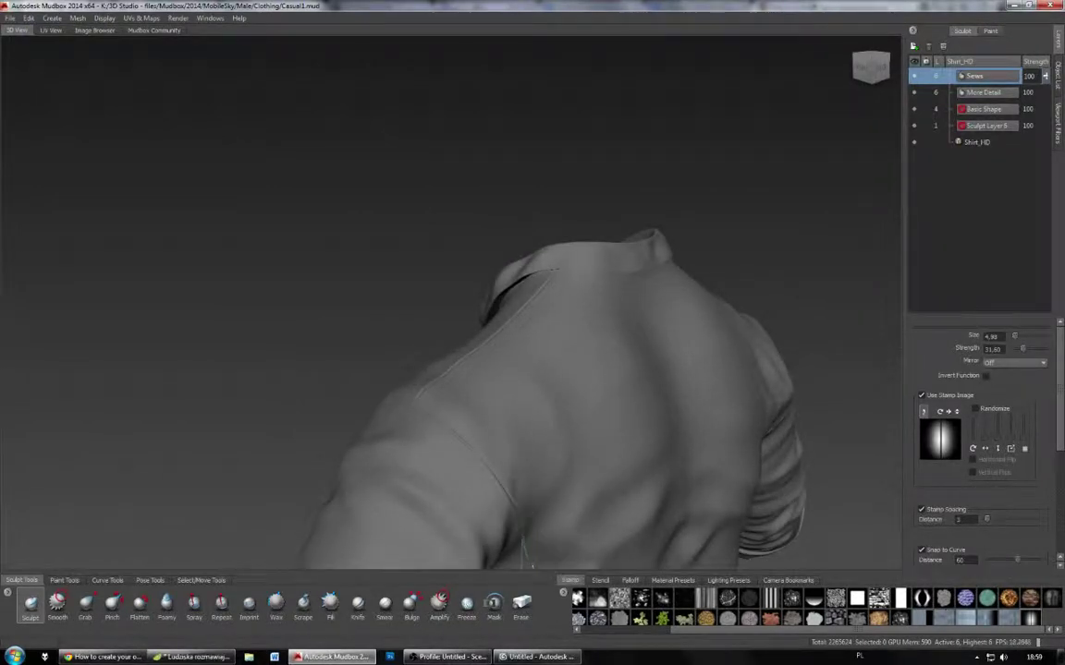
alt+drag(481, 435, 324, 430)
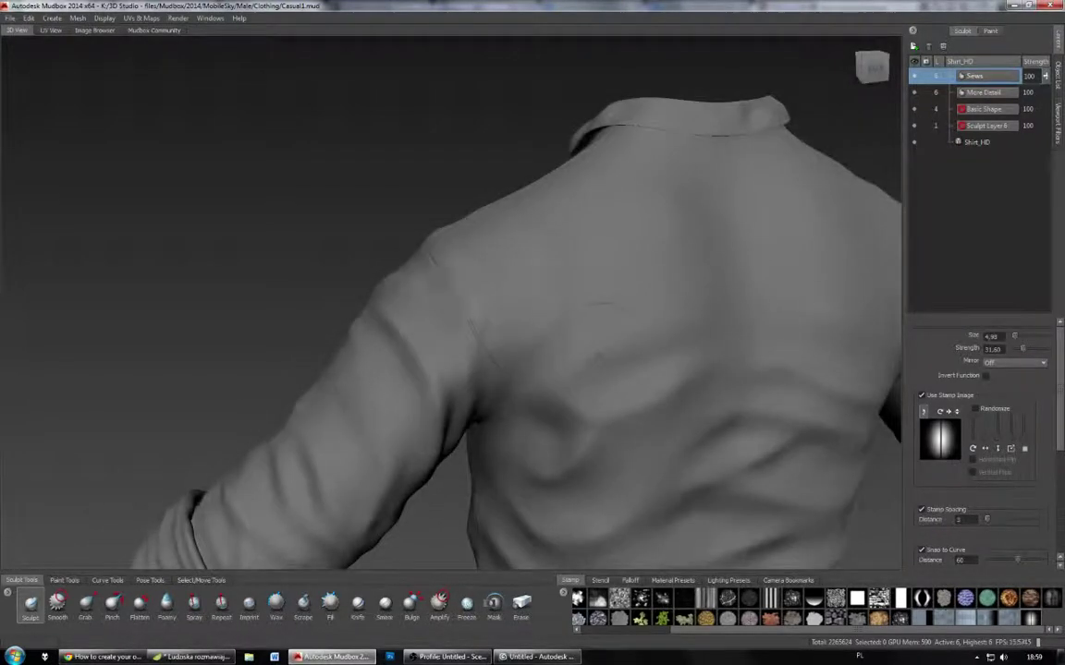
alt+drag(540, 303, 622, 332)
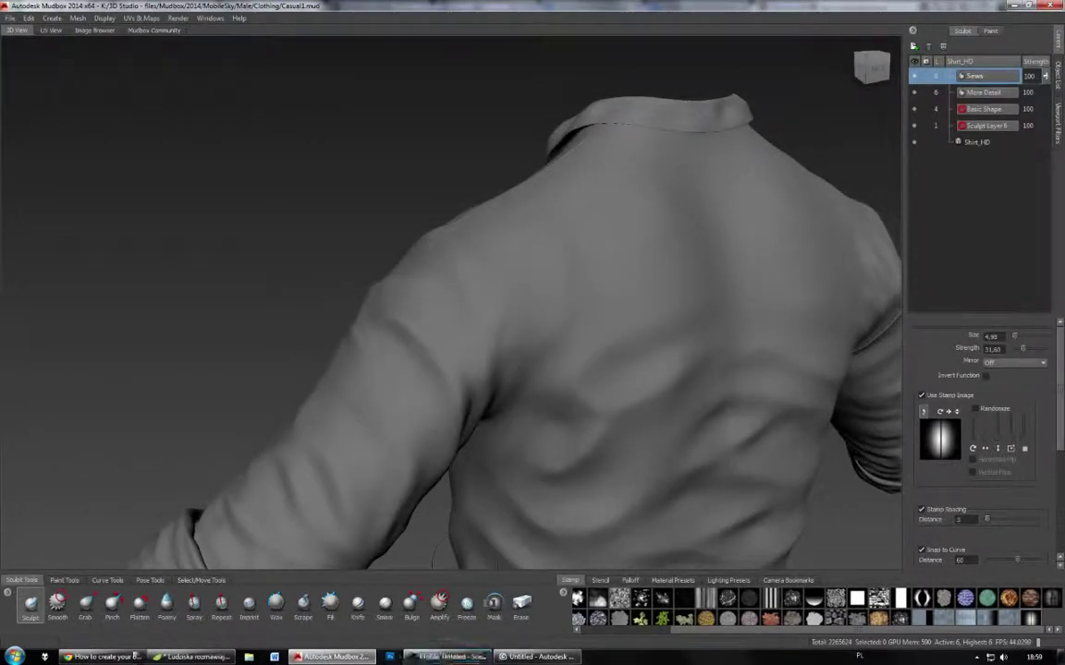
Step: Switch to the Kiwi IRC chat, send "NOOOOOO!!!" and "That was a good one." to the channel, and return to Mudbox
click(190, 656)
text(NOOOOOO!!!)
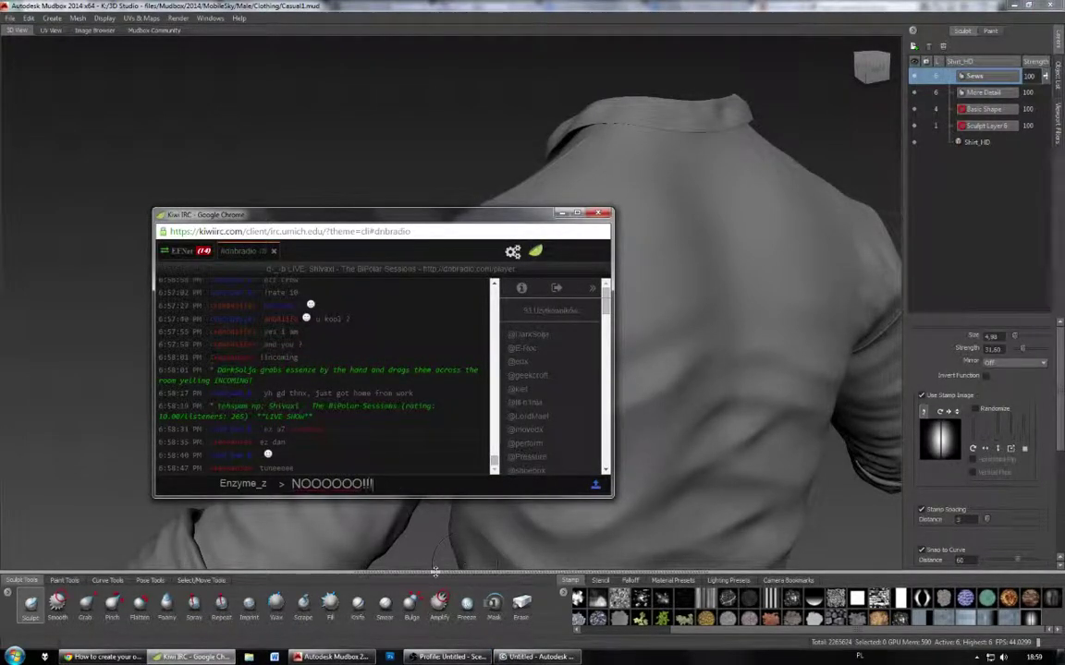
key(Return)
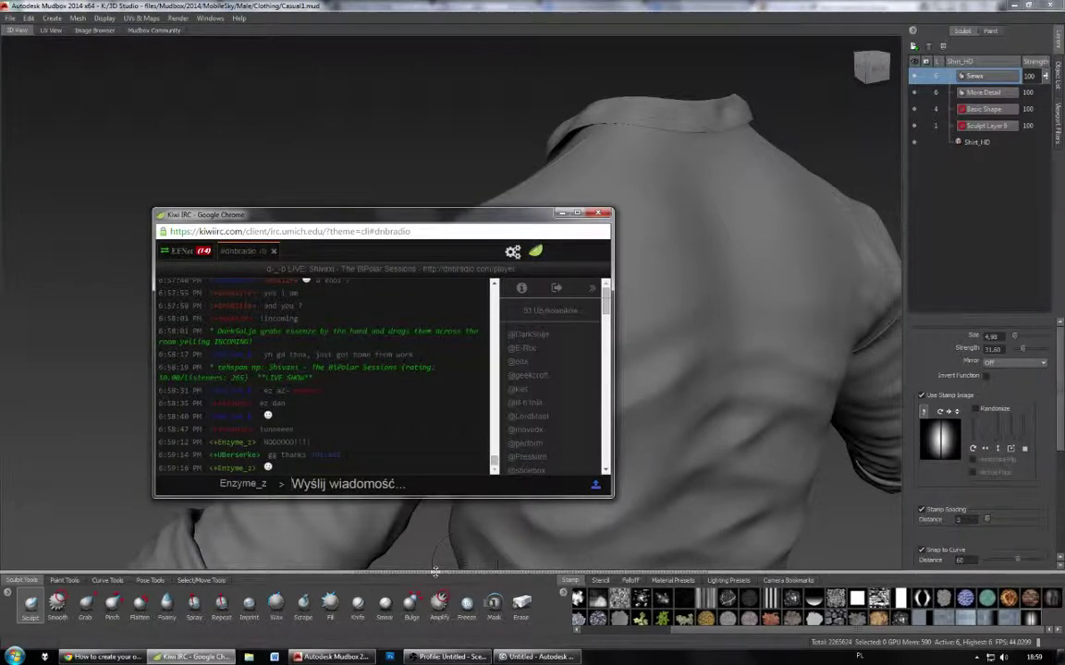
text(That was n)
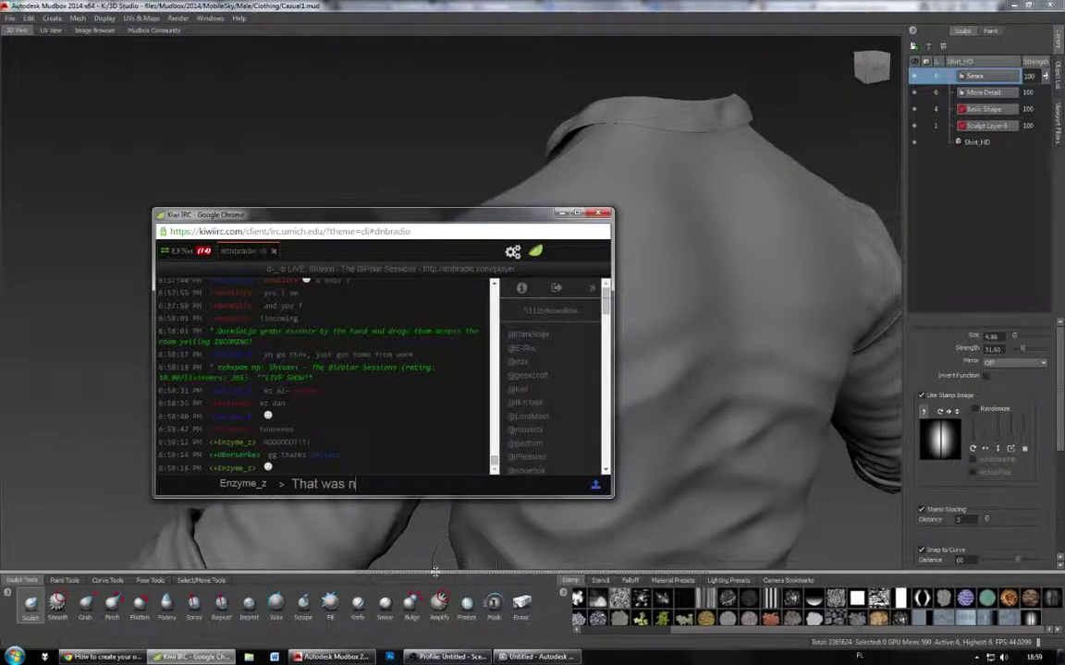
key(BackSpace)
text(g)
text( good one.)
key(Return)
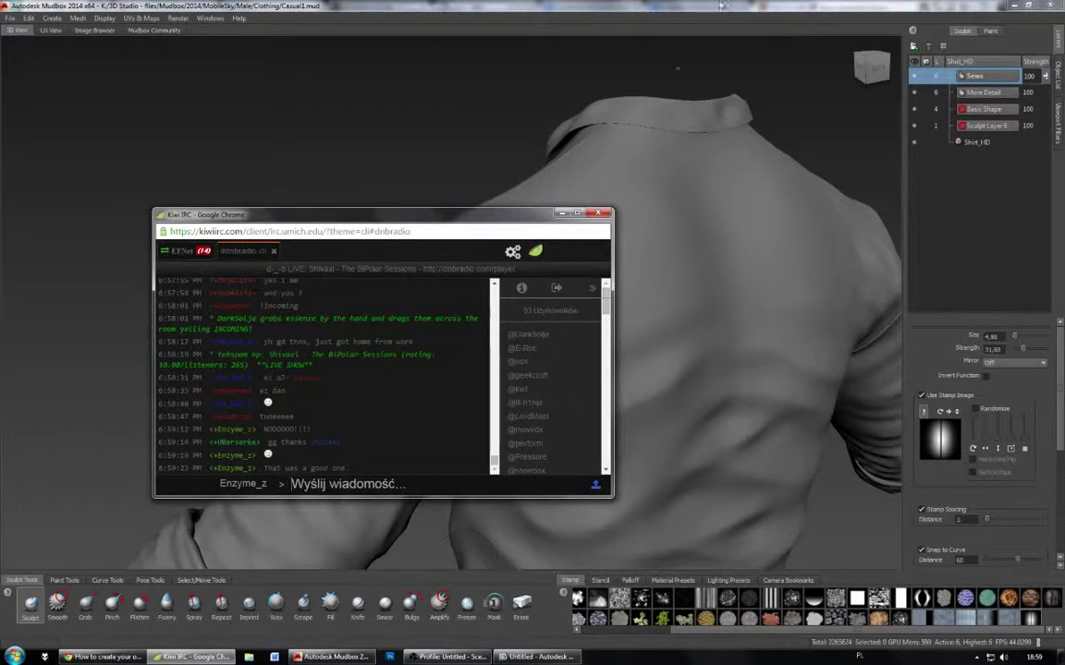
click(700, 5)
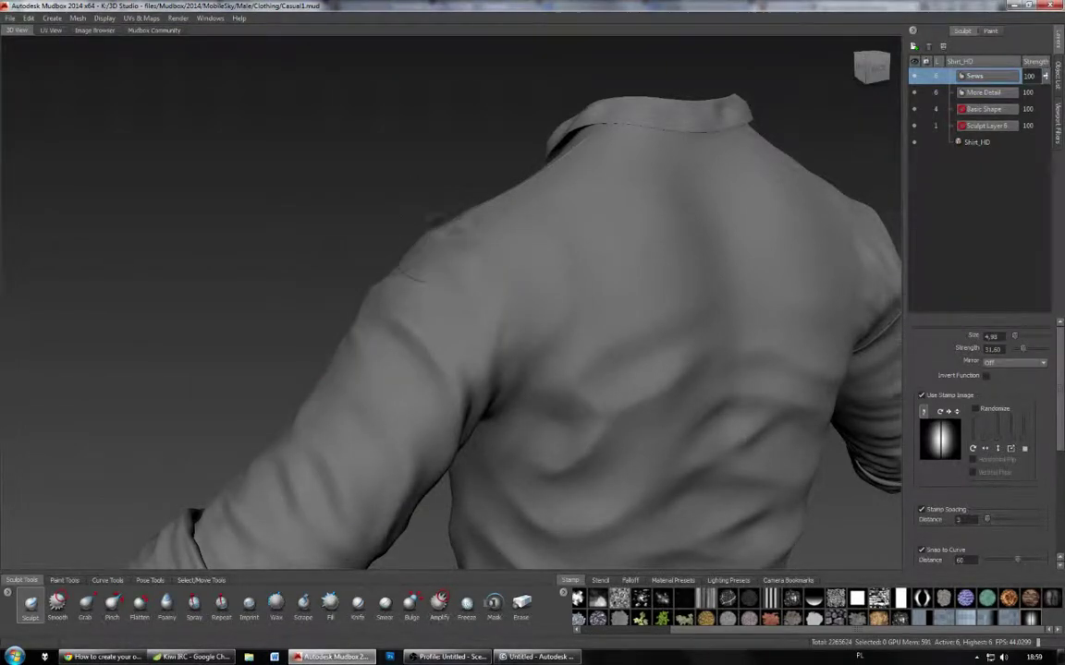
Step: Sculpt the armhole seam around the wearer's left sleeve, from the shoulder down to the armpit
mouse_move(452, 260)
mouse_down()
mouse_move(502, 309)
mouse_move(513, 425)
mouse_move(444, 465)
mouse_up()
mouse_move(485, 420)
alt+mouse_down()
mouse_move(442, 397)
mouse_move(517, 282)
mouse_move(475, 262)
alt+mouse_up()
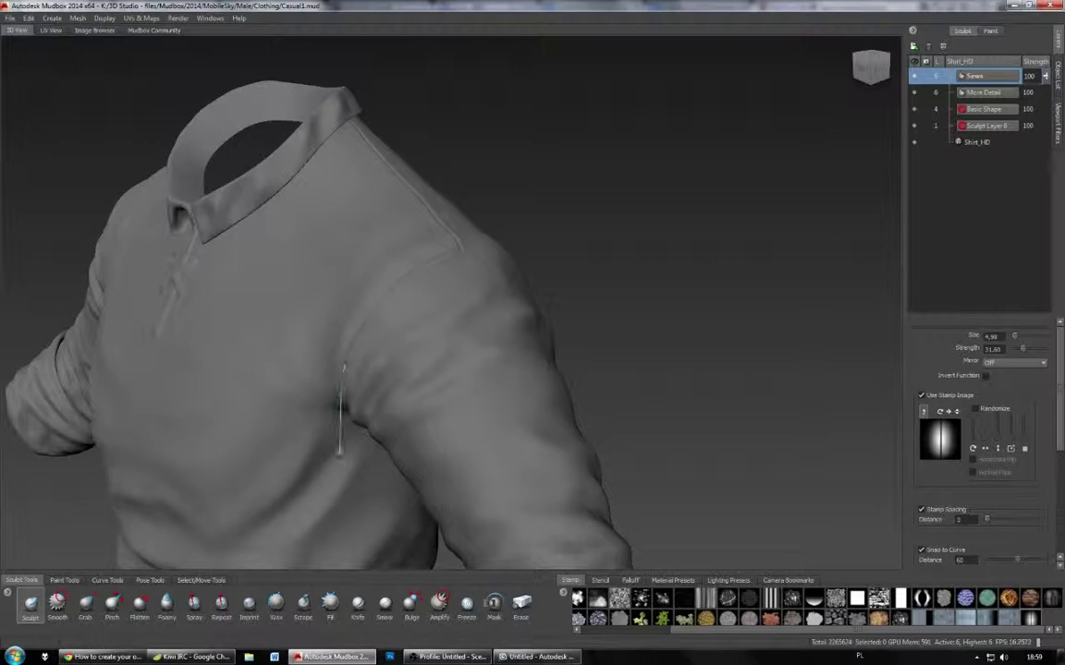
alt+drag(353, 437, 403, 268)
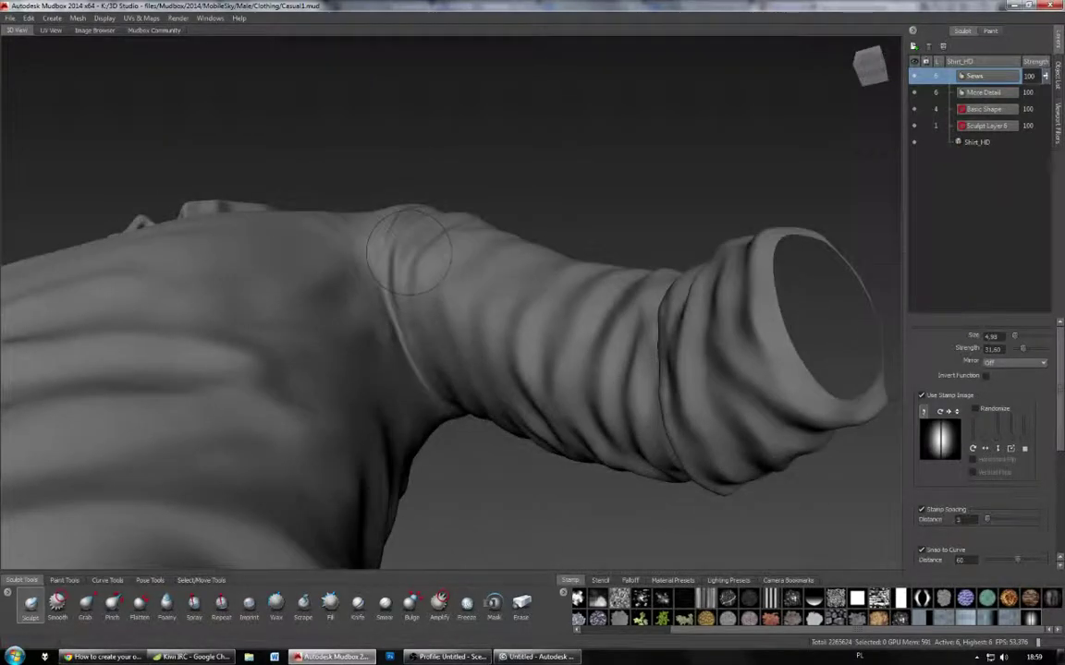
mouse_move(388, 313)
mouse_down()
mouse_move(427, 393)
mouse_move(305, 462)
mouse_up()
alt+drag(303, 243, 310, 416)
alt+middle_drag(310, 416, 688, 300)
alt+drag(688, 301, 511, 159)
alt+drag(518, 329, 506, 307)
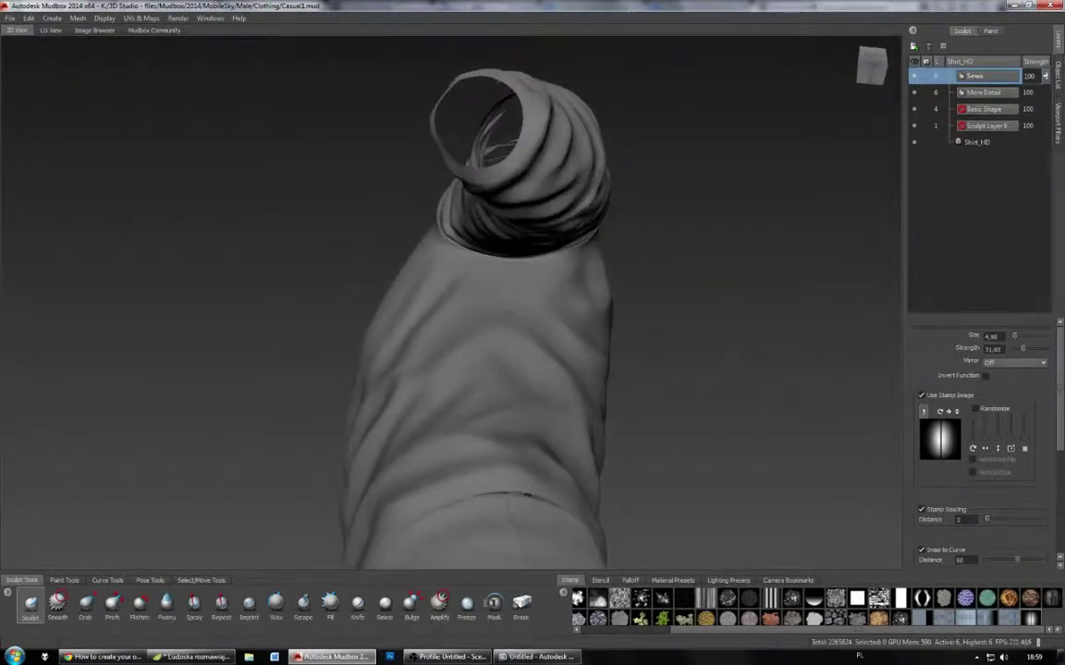
Step: Switch to the Kiwi IRC chat, send the message "Oh, this is sick", and return to Mudbox
click(188, 658)
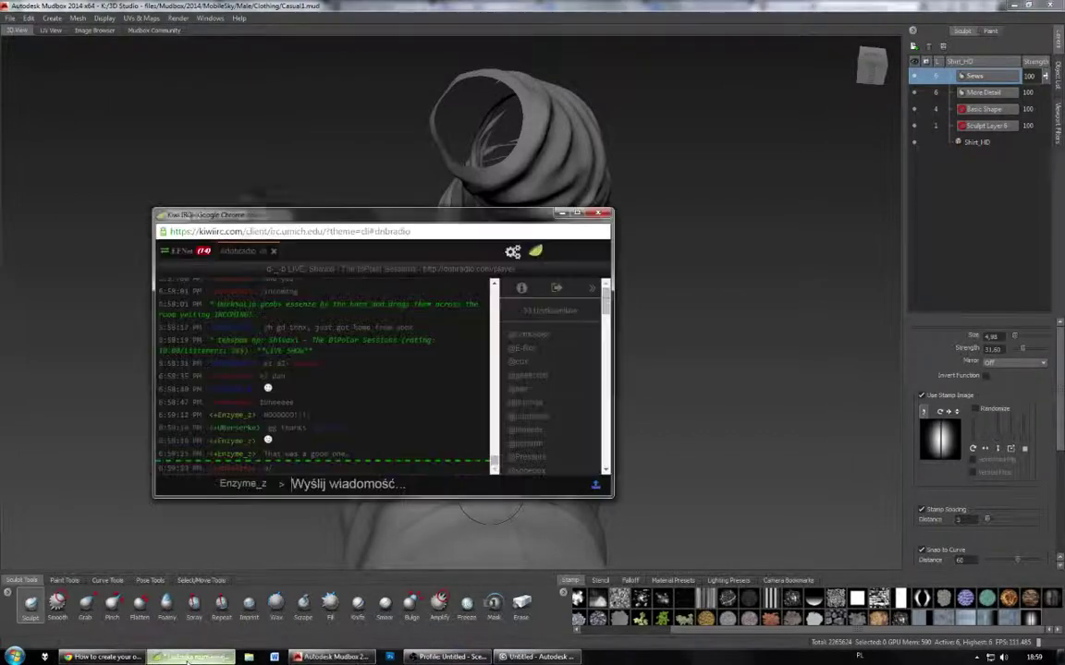
text(Oh, this is sick)
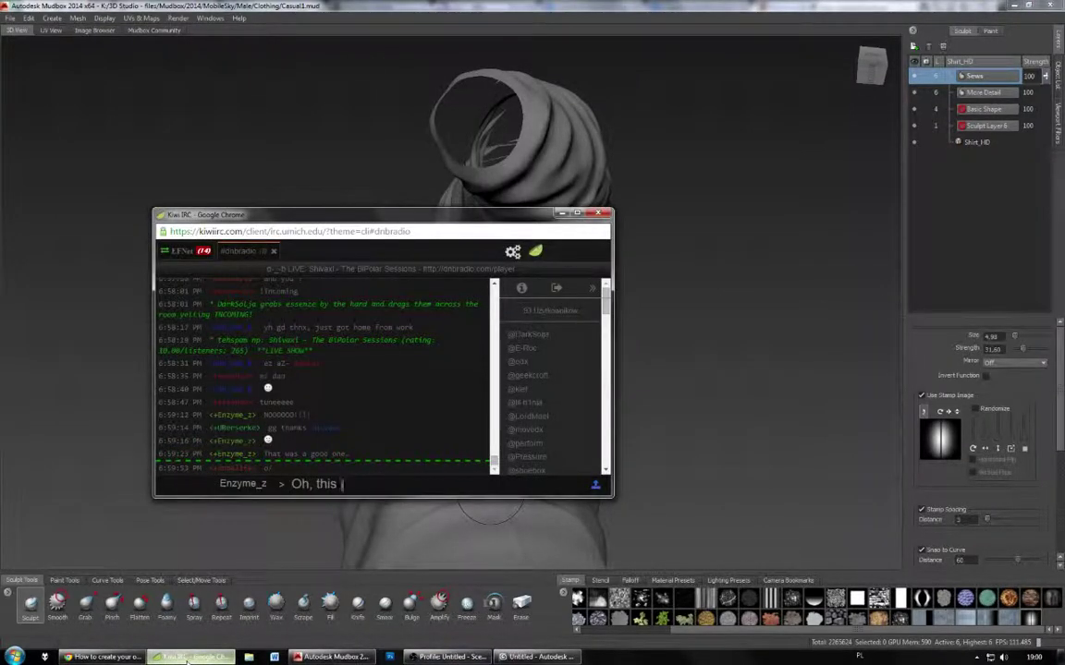
key(Return)
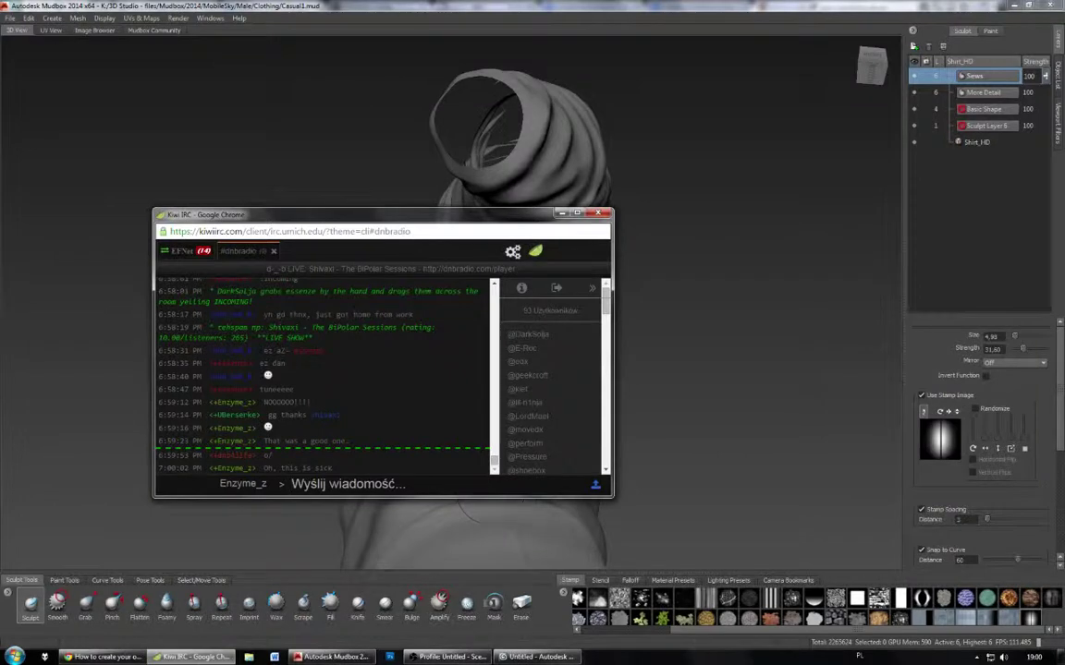
click(200, 658)
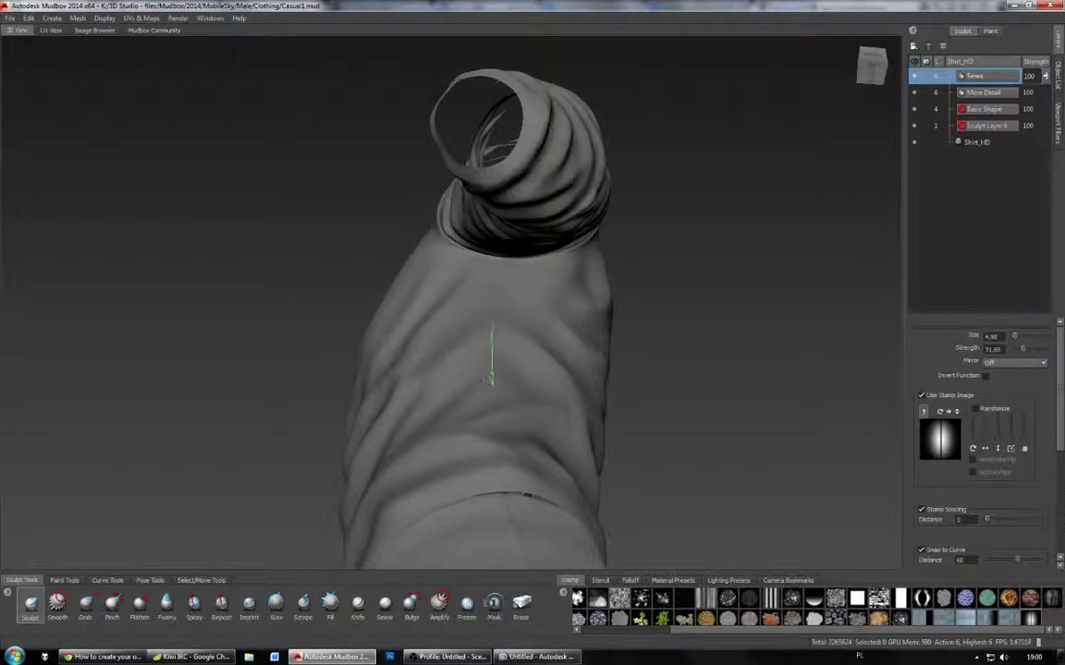
Step: Sculpt the side seam on the wearer's left side, running from the armpit down to the hem
mouse_move(491, 379)
mouse_down()
mouse_move(487, 453)
mouse_move(505, 501)
mouse_move(505, 553)
mouse_up()
alt+drag(454, 406, 567, 451)
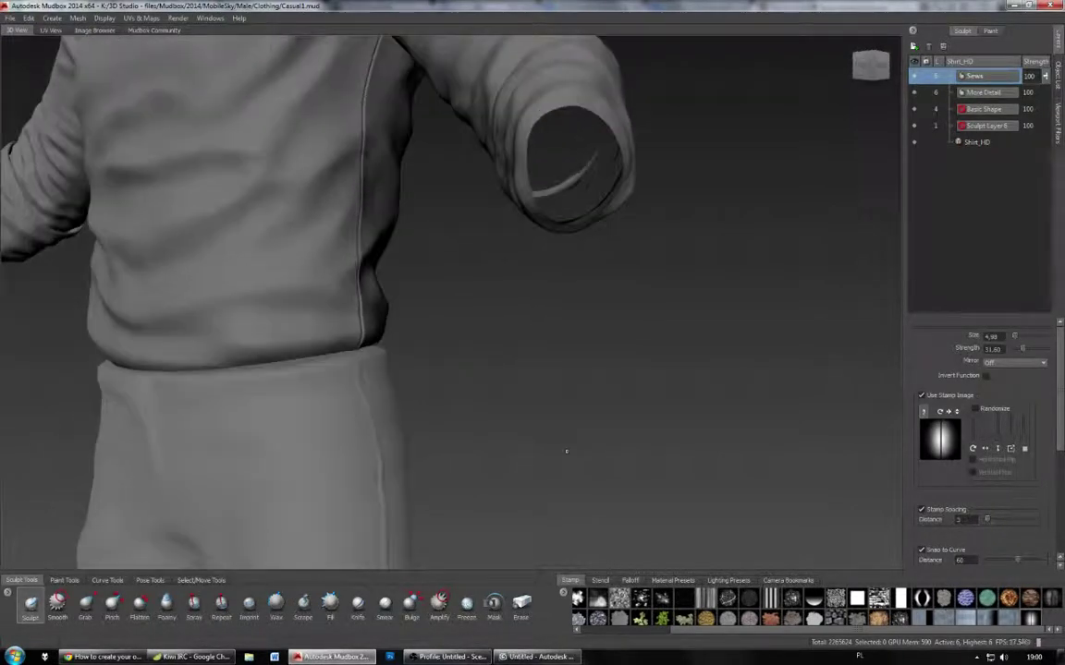
Step: Examine the seams and folds of the whole shirt from the front and both sides
alt+middle_drag(499, 282, 564, 314)
alt+right_drag(610, 316, 561, 316)
alt+middle_drag(561, 316, 561, 406)
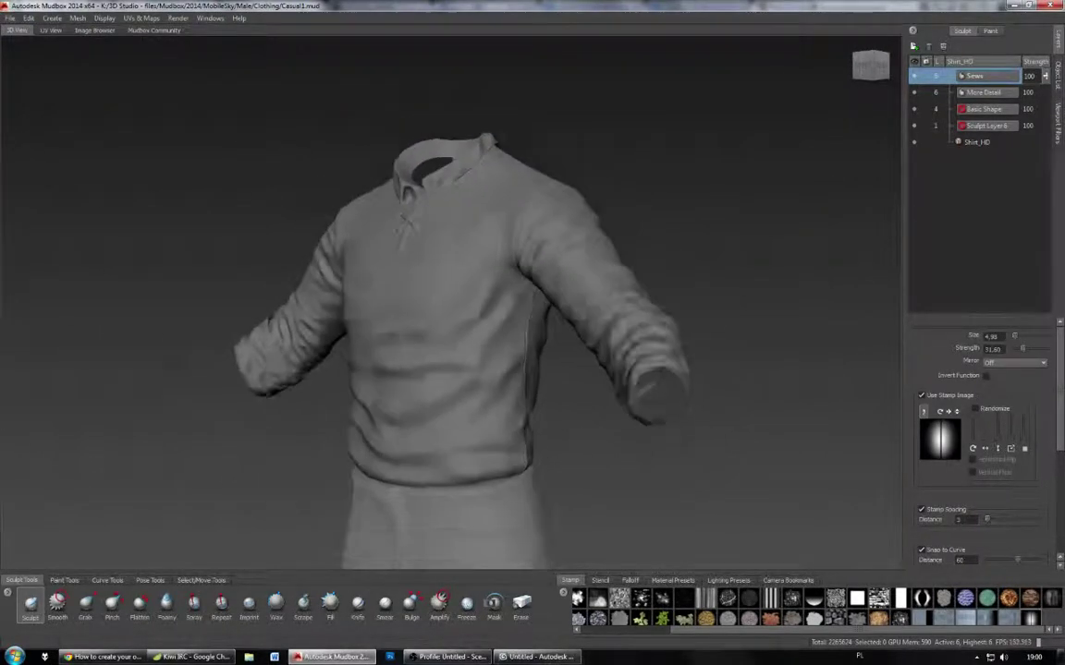
alt+drag(561, 407, 638, 406)
alt+middle_drag(462, 333, 633, 353)
alt+drag(633, 353, 795, 416)
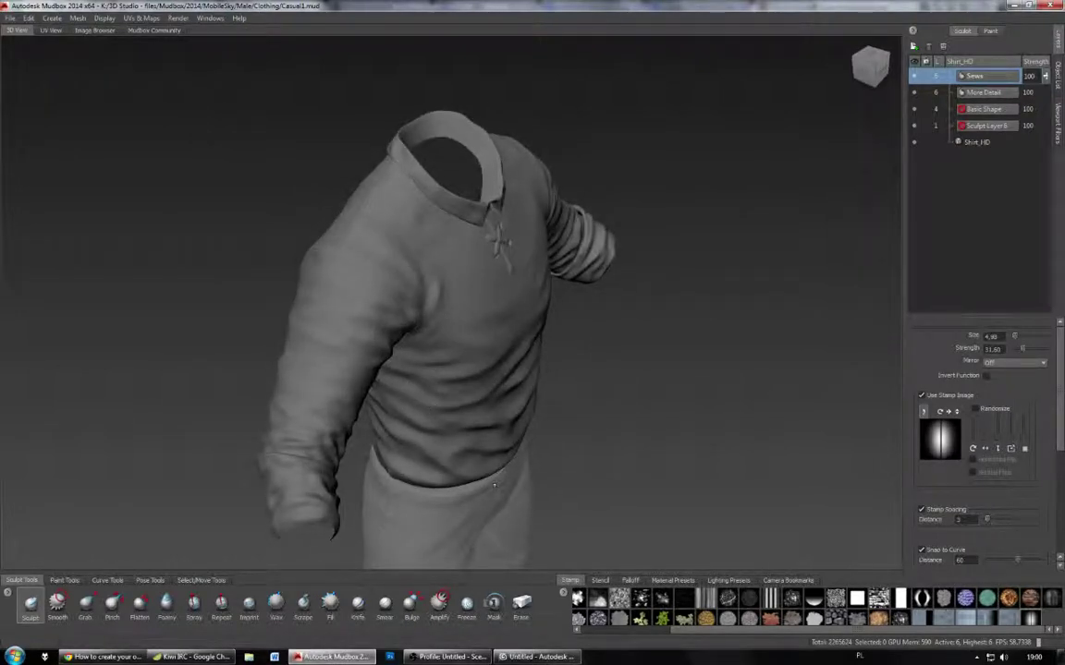
alt+drag(638, 425, 540, 414)
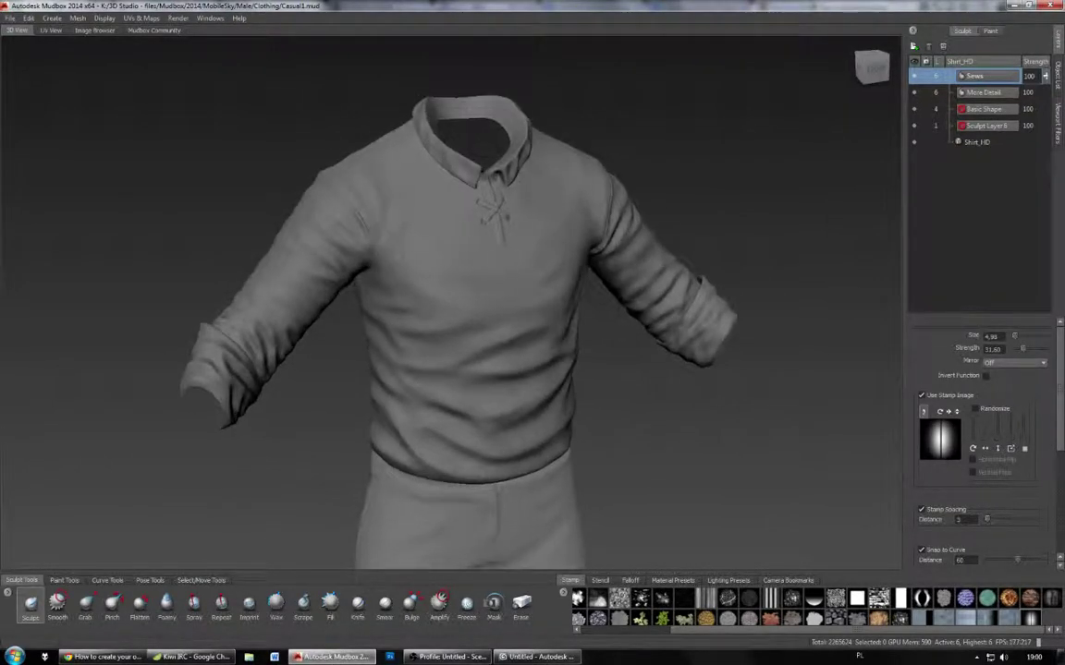
click(9, 18)
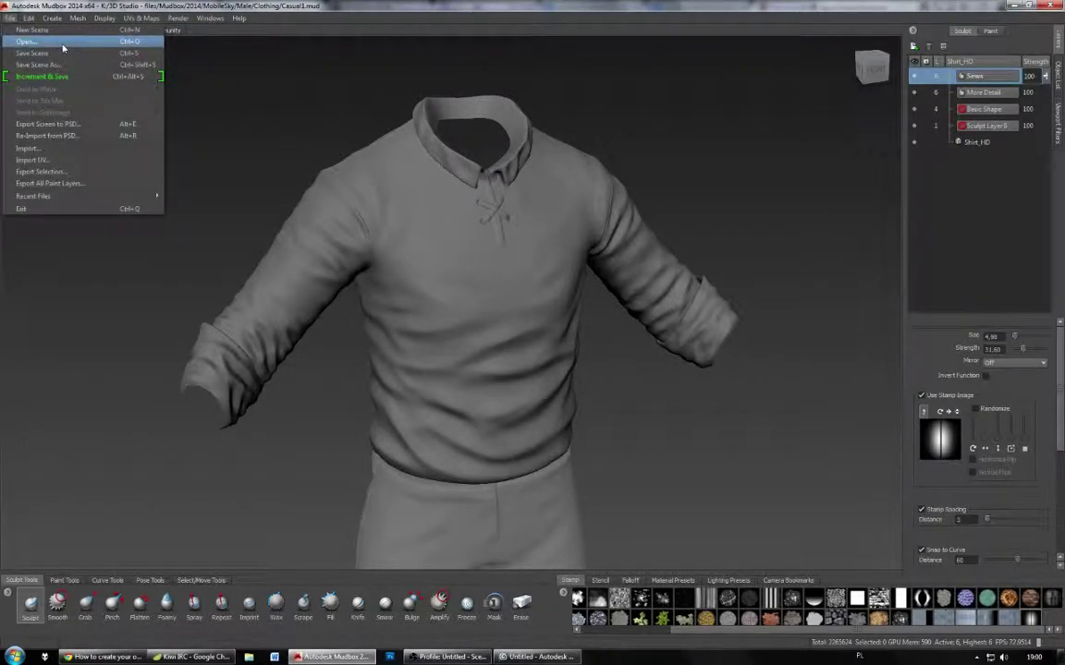
key(Escape)
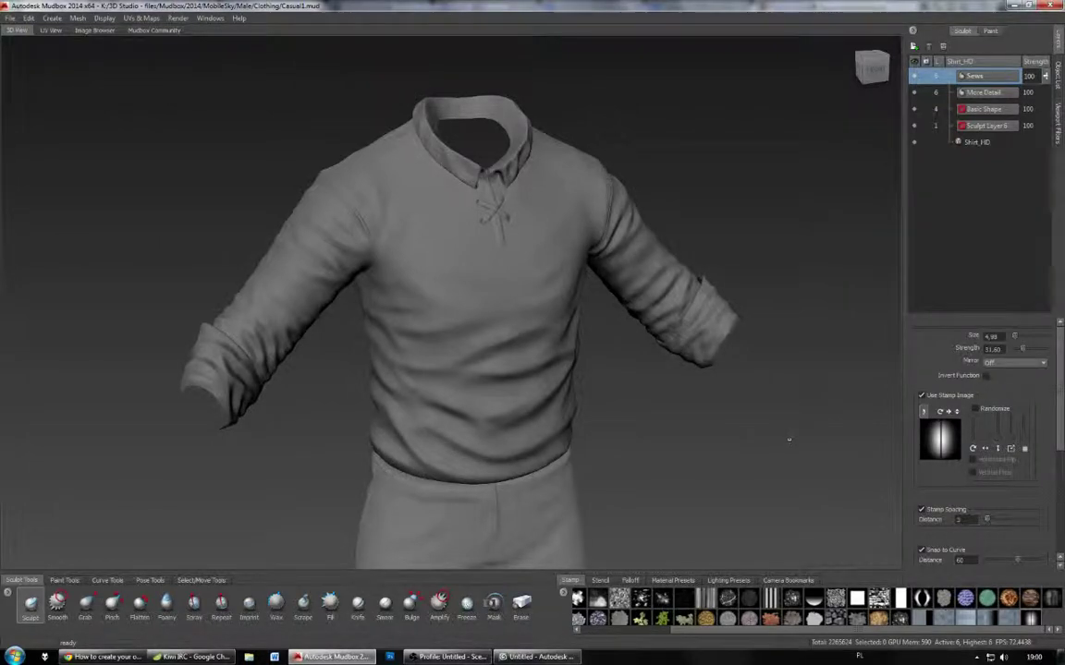
alt+drag(790, 438, 499, 444)
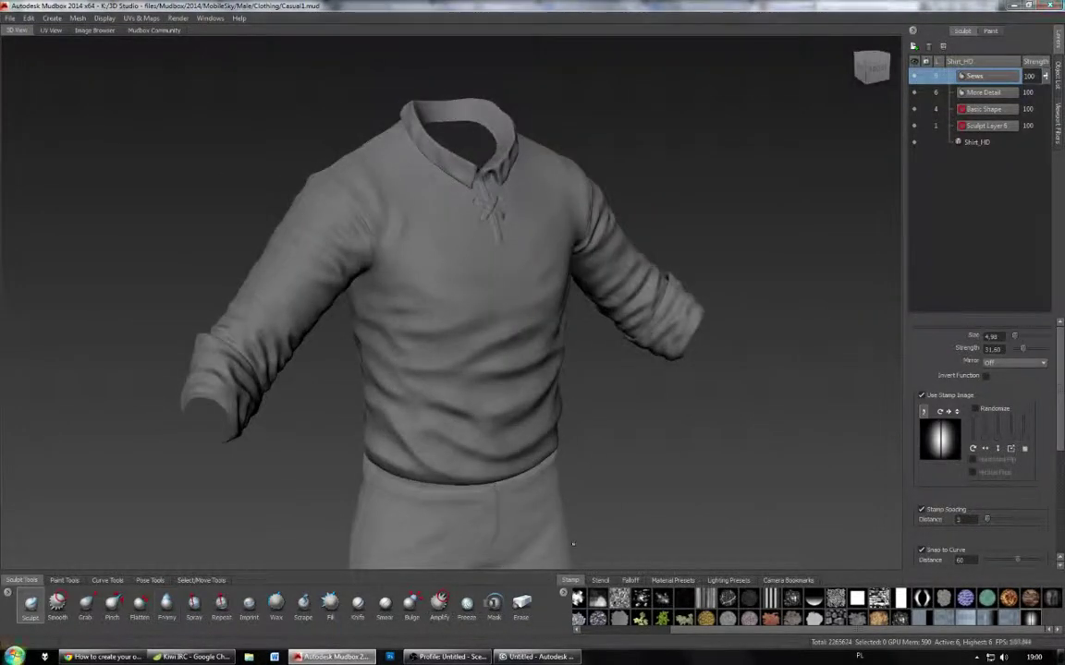
Step: Write in a new Notepad note "The sleeves are shit, but I don't care, won't be fixing them as the overall texture for the game will be 512x512"
key(super)
key(super)
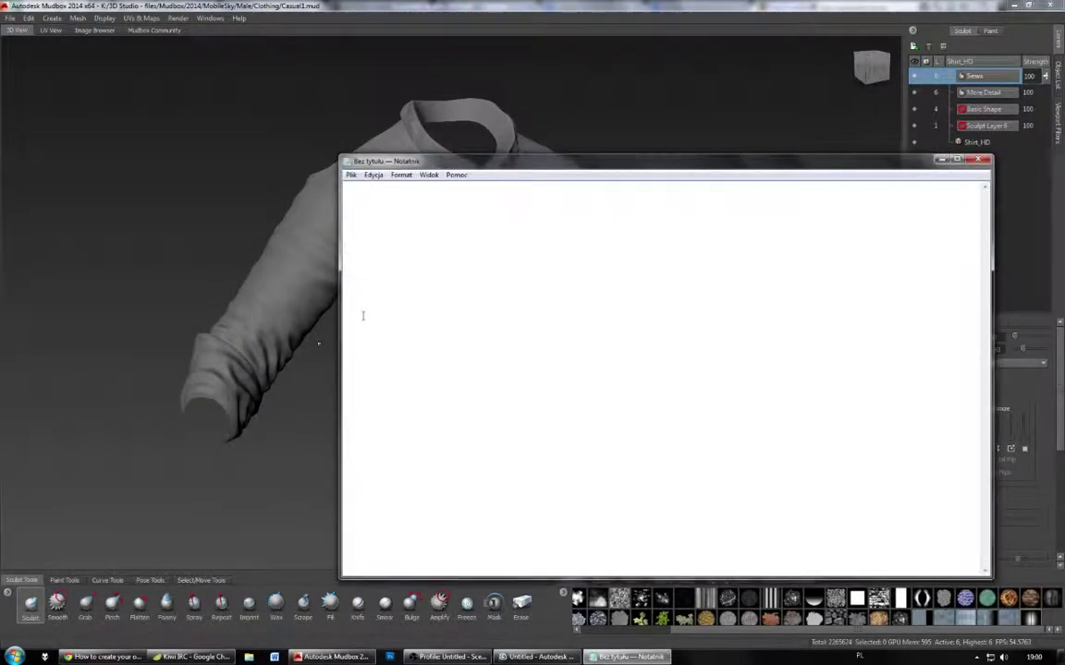
text(the sleeves are shit, but i do)
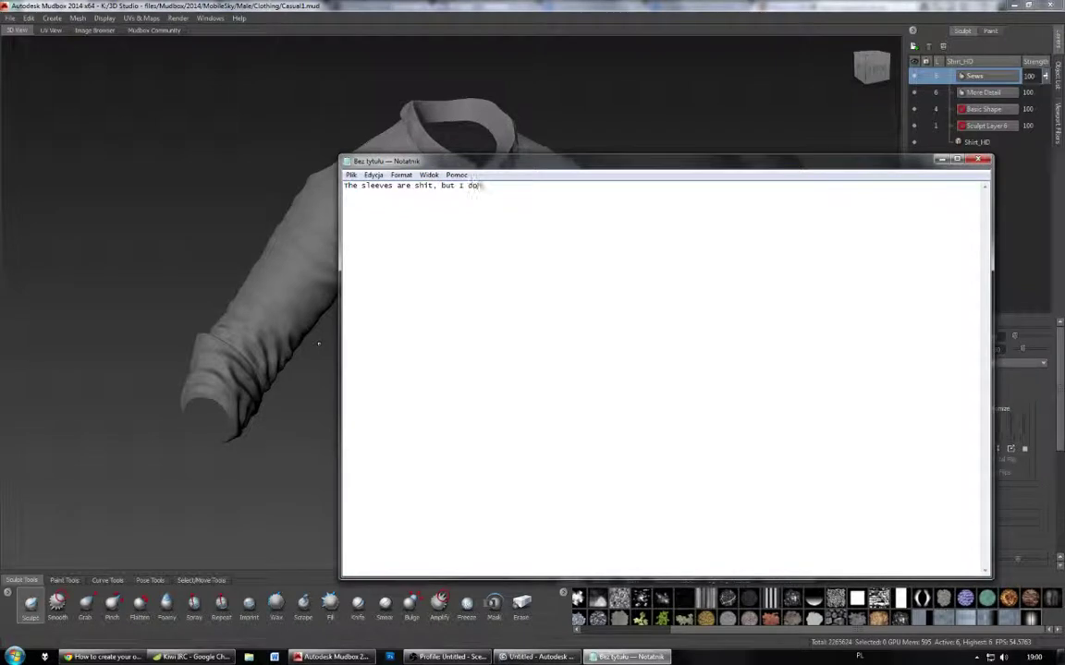
text(n't care, won't be fixing )
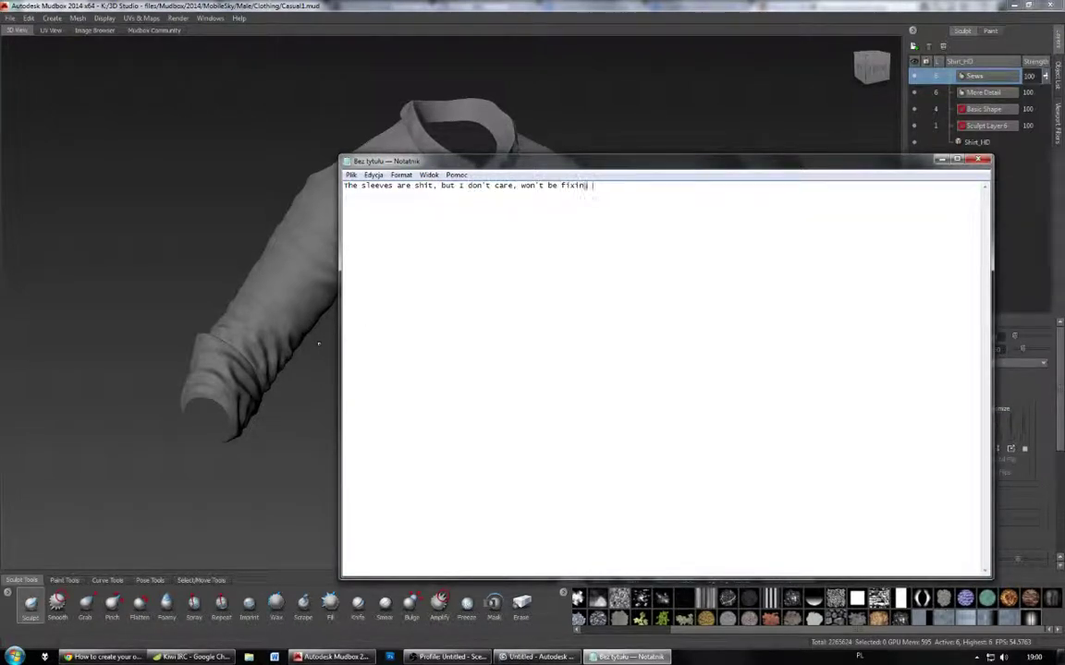
text(the m as the t)
key(BackSpace)
text(oveerall th)
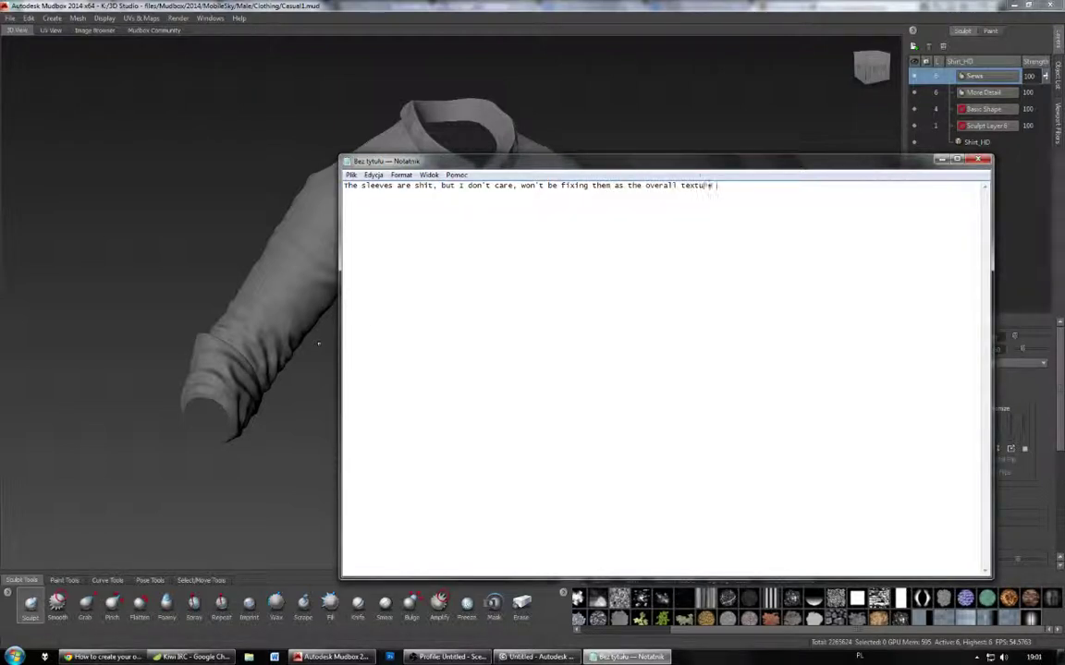
text(for the game wil)
text(512x512)
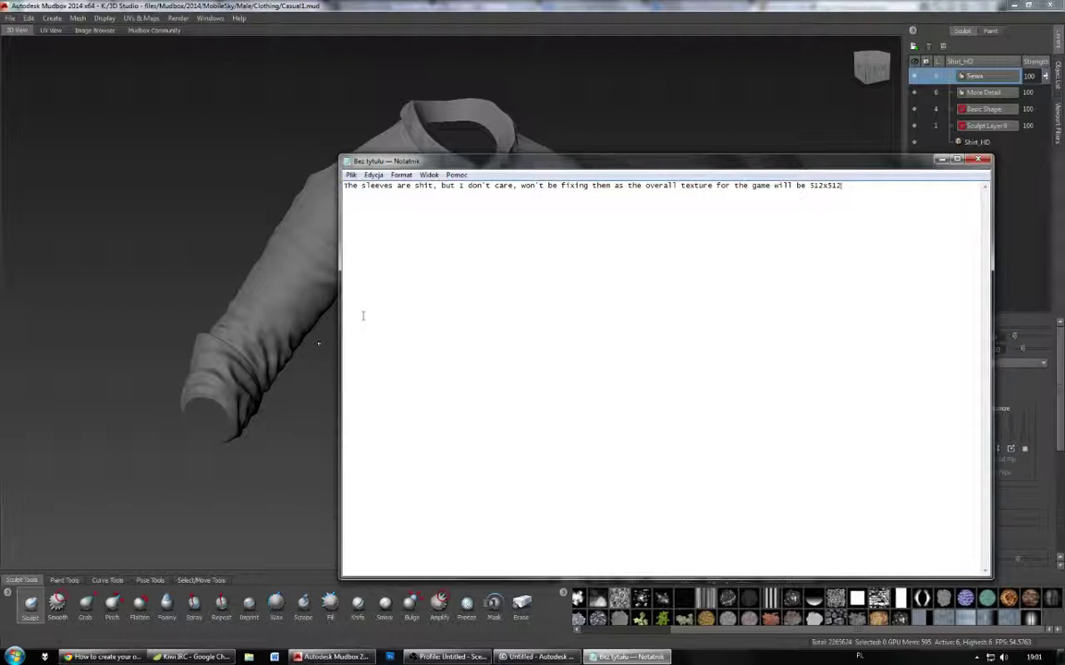
Step: Add "For WHOLE thing, trousers, boots and shirt. So, screw it :D" to the note and close Notepad without saving
text(, Fu,)
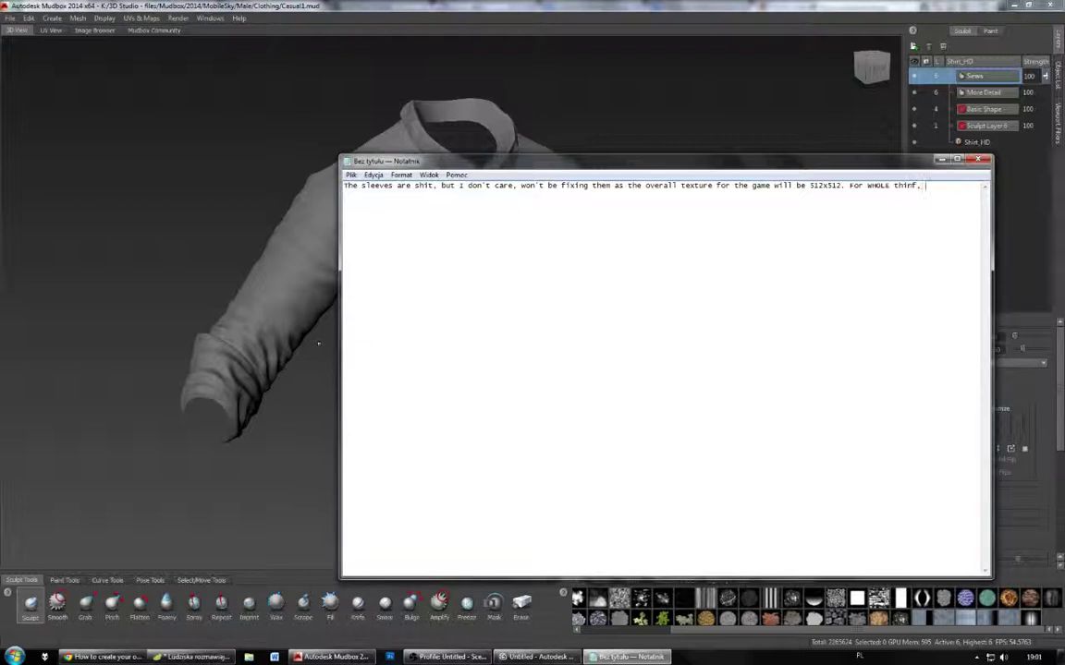
key(BackSpace)
key(BackSpace)
key(BackSpace)
text(g, trousers)
key(BackSpace)
text(, boots and shirt.)
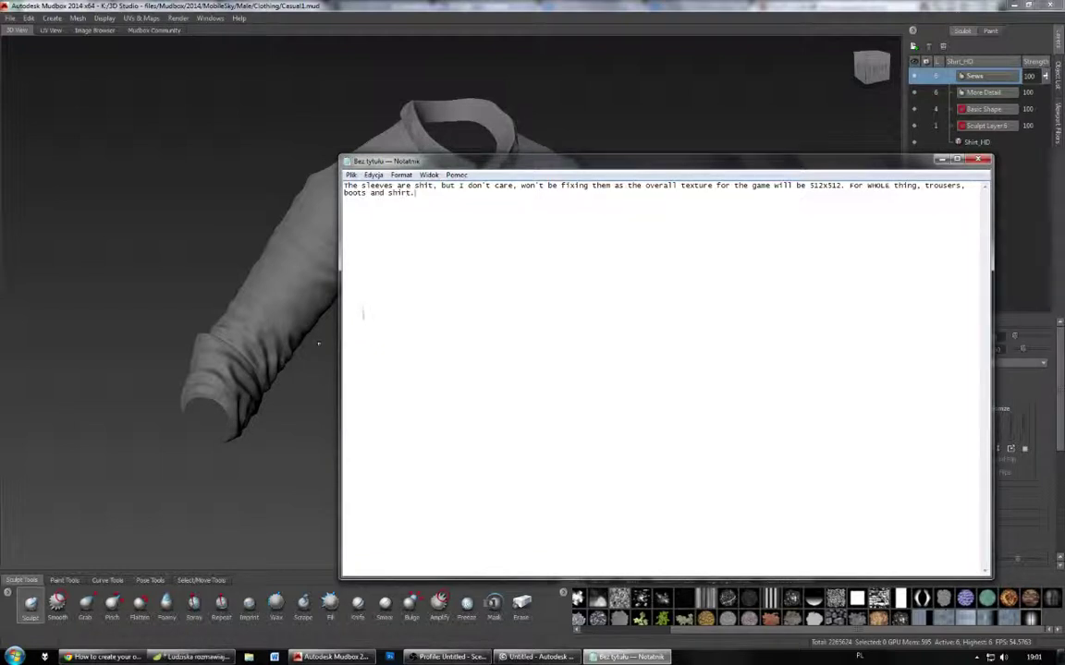
text( So, screw it :D)
key(alt+F4)
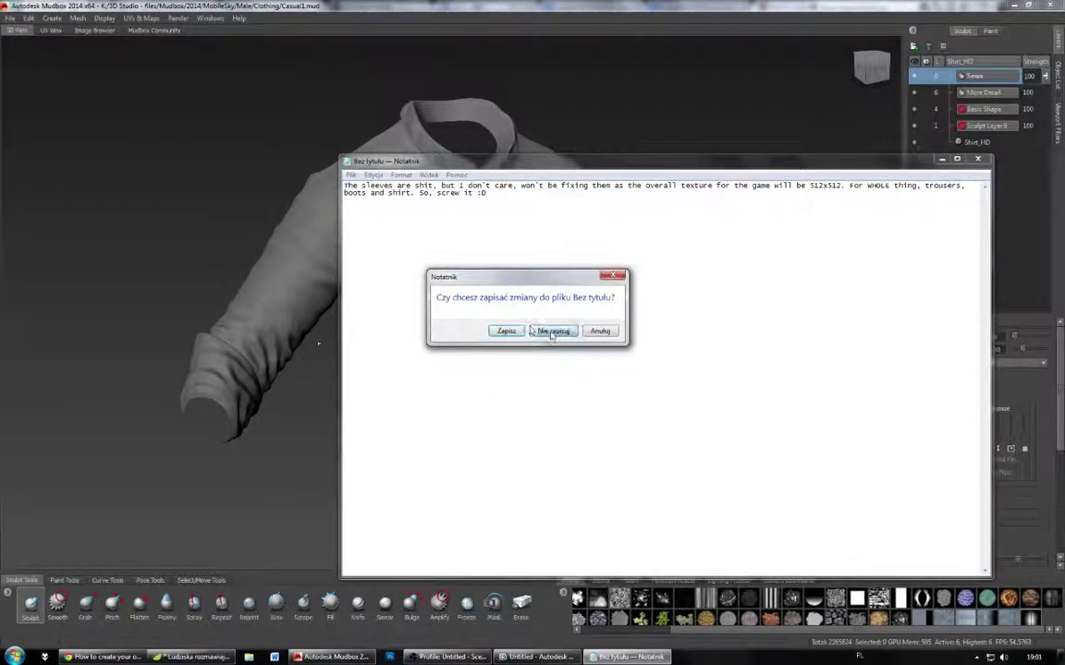
click(552, 333)
Step: Preview the shirt from several angles with the Tonemapper, Cavity Ambient Occlusion and Ambient Occlusion viewport filters, and turn the filters off again
alt+drag(552, 335, 482, 379)
click(1057, 123)
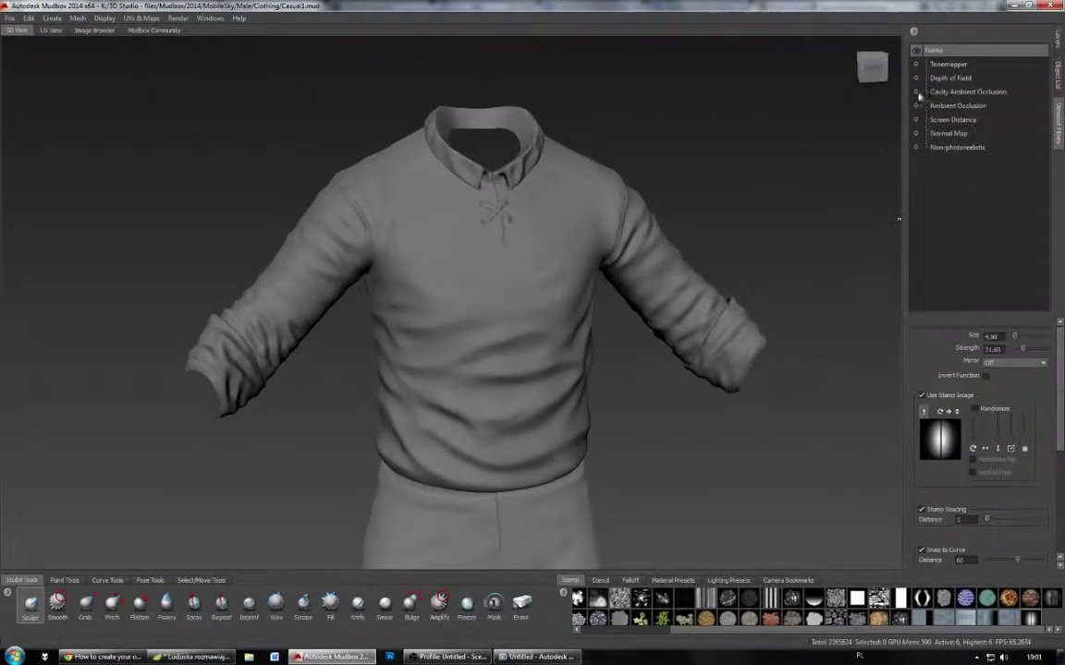
click(916, 91)
click(916, 63)
click(916, 105)
alt+drag(588, 235, 503, 136)
alt+drag(786, 222, 257, 276)
click(916, 64)
click(916, 92)
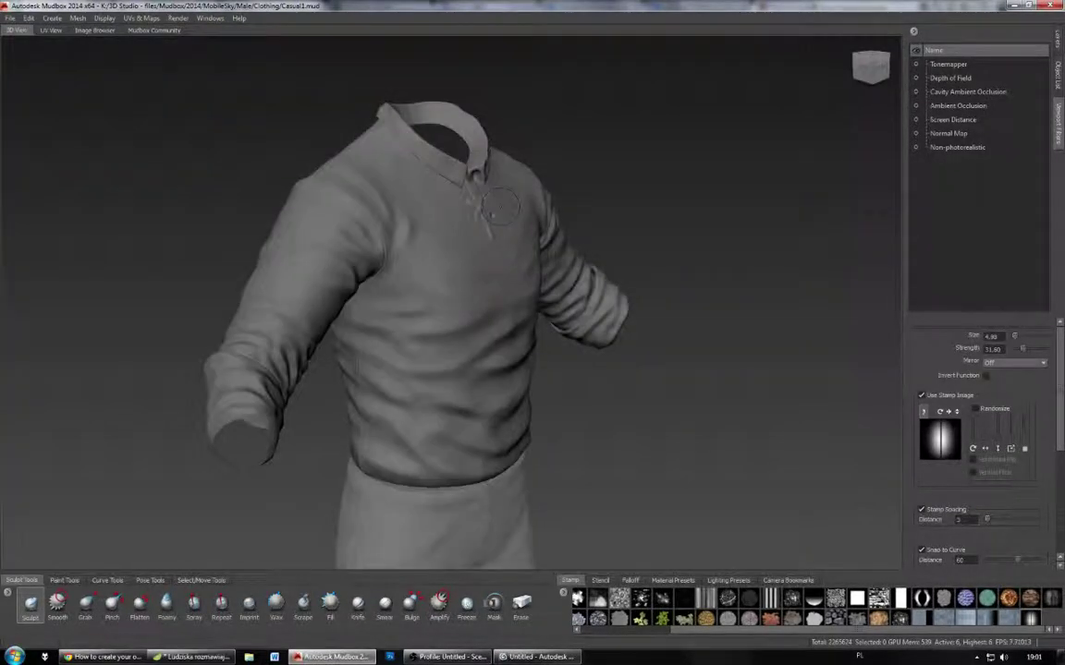
Step: Save the current Mudbox scene with the finished shirt seams
click(10, 18)
click(54, 56)
Step: Switch to the Kiwi IRC chat and send the message "Gbyes then, gonna drop by some day."
key(alt+Tab)
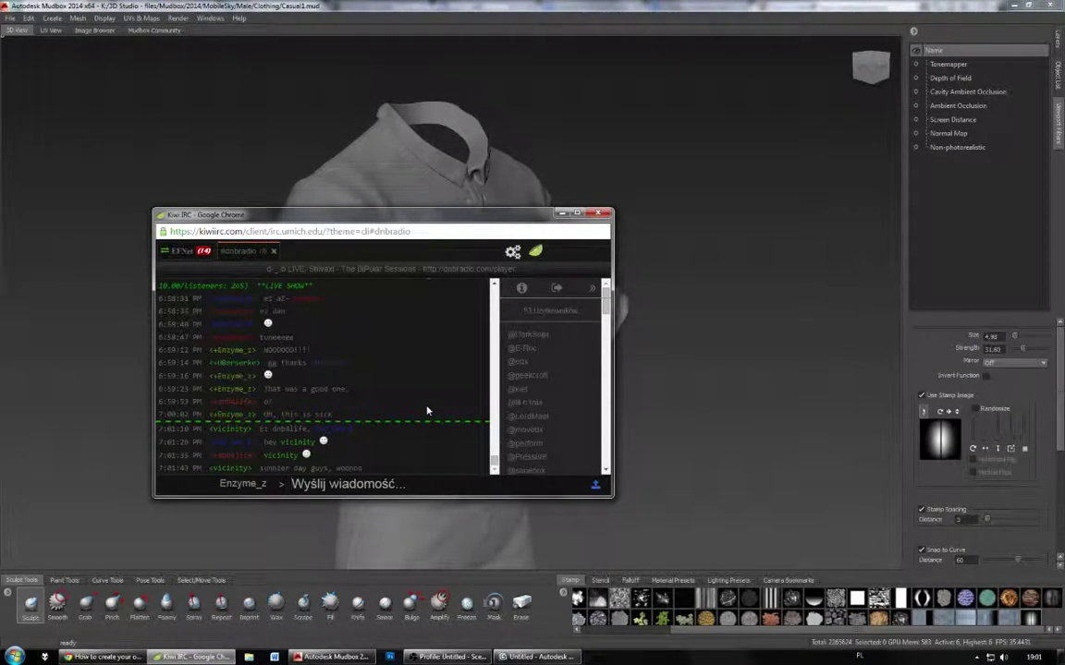
text(Gbyes then)
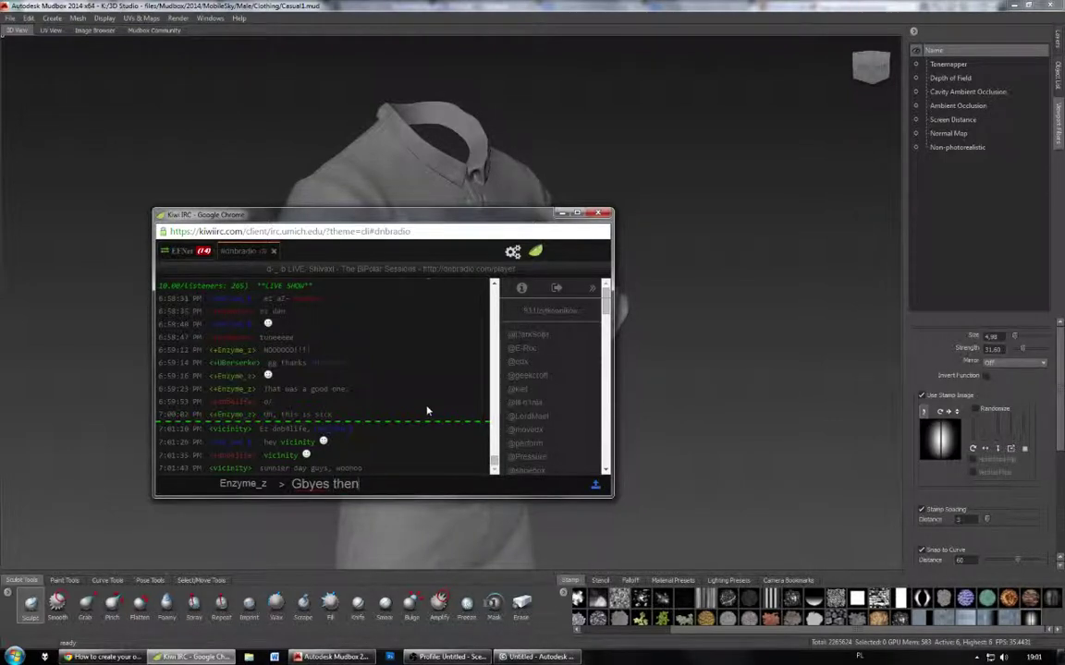
text(, gonn)
text(a g)
text(rop by som)
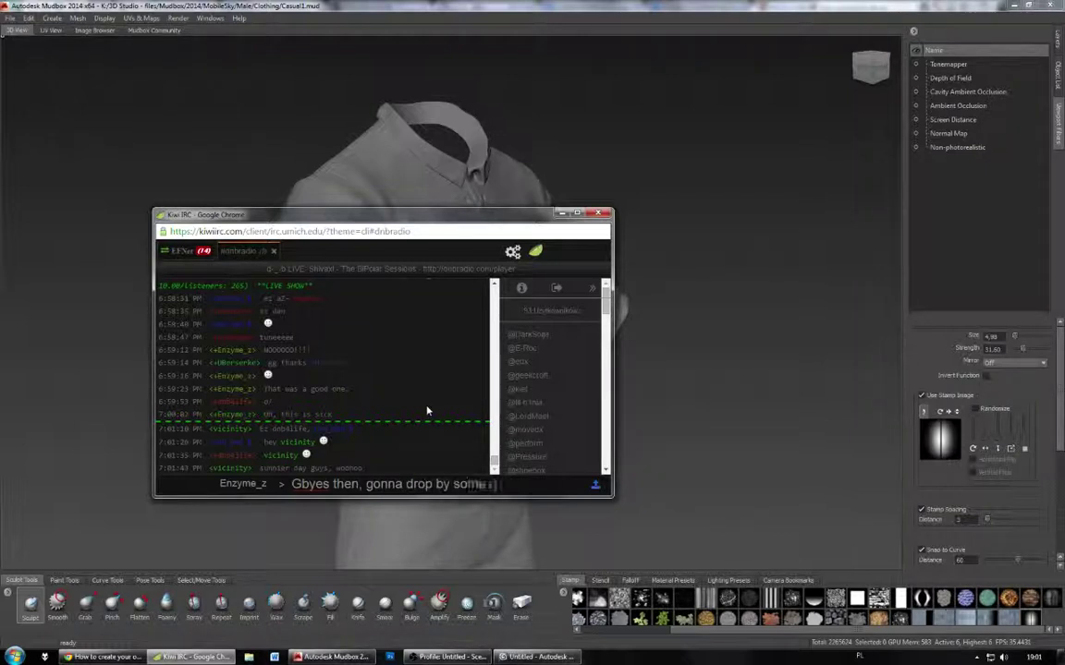
text(e day.)
key(Return)
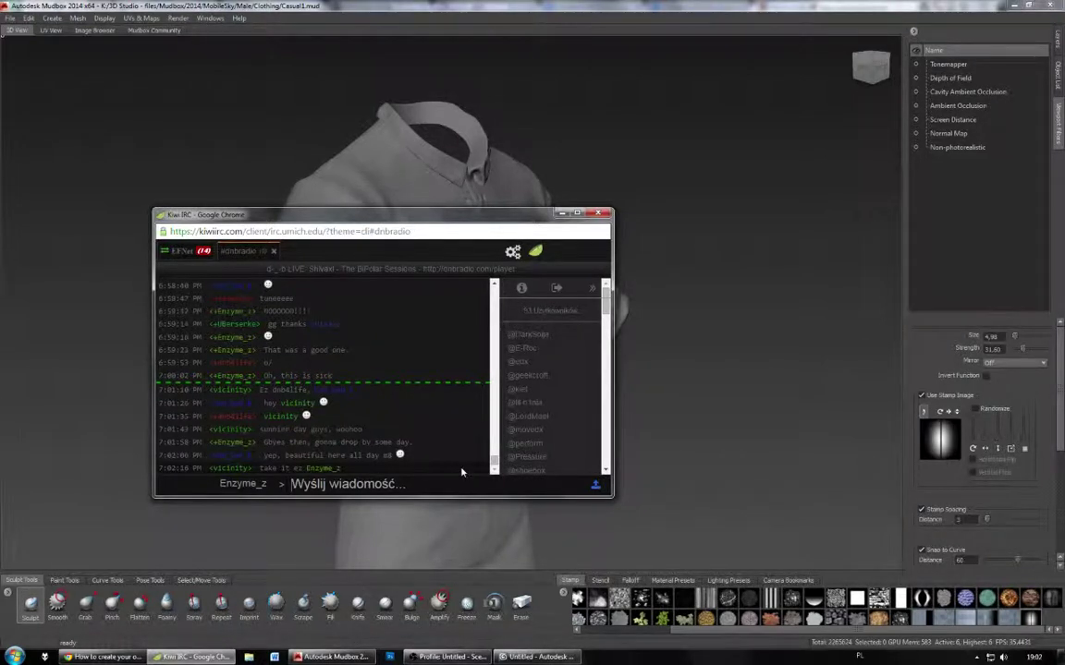
Step: Send "Ya too" with the nickname of the chat member who replied, and close the Kiwi IRC window, confirming leaving the page
text(Ya t)
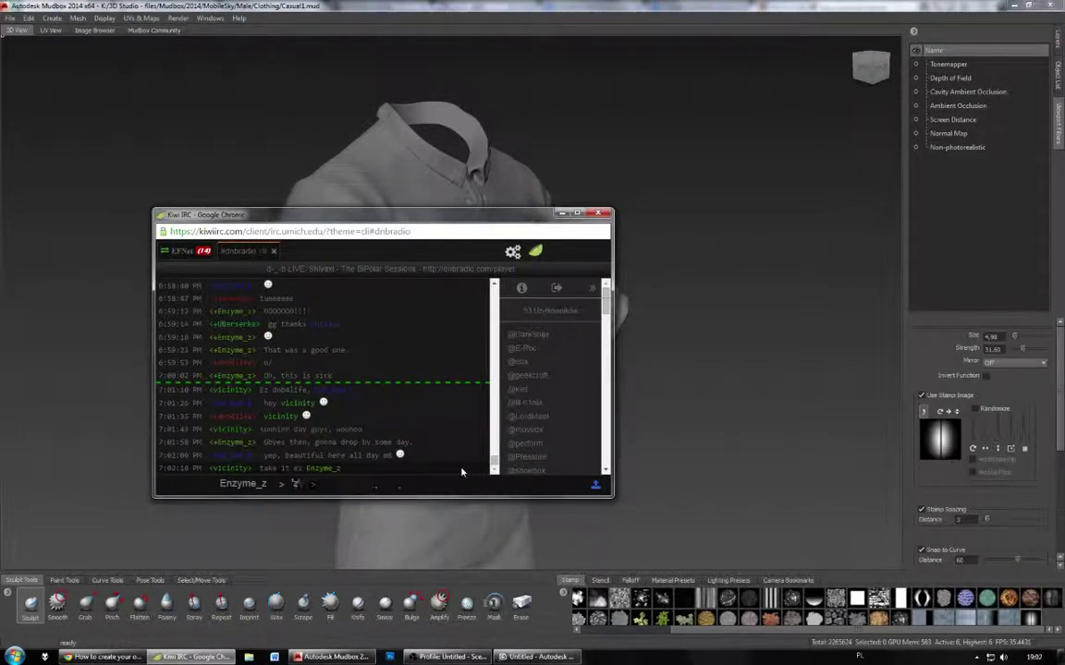
text(oo vicinity)
key(Return)
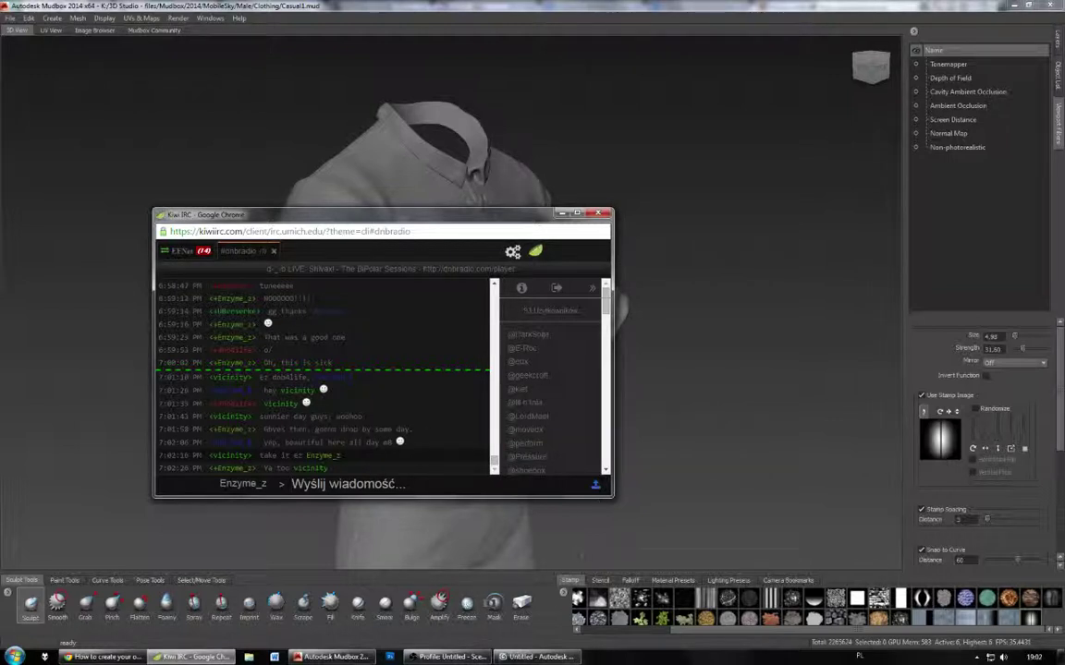
click(598, 213)
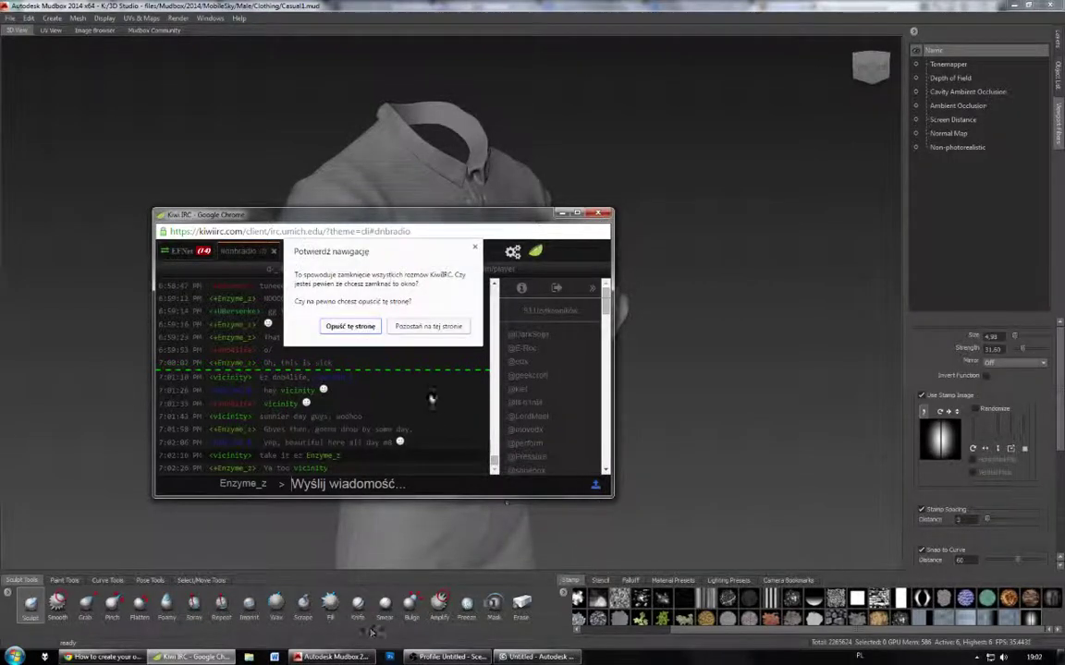
click(352, 330)
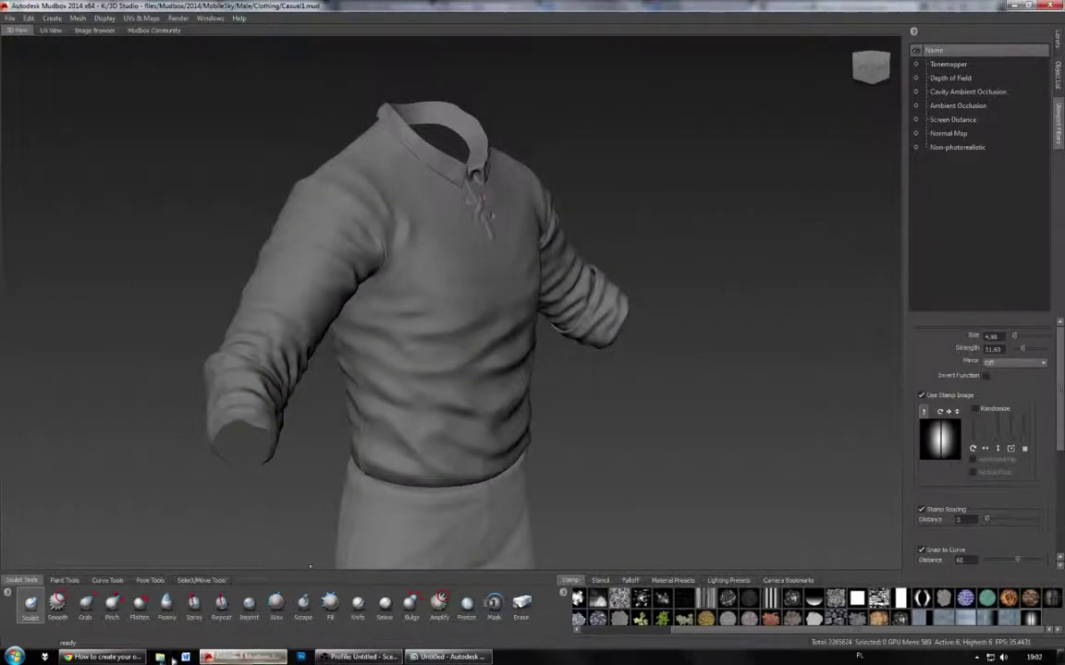
Step: Switch to Chrome and close the custom stamps forum thread, the stamp installation search and the DnBRadio page
click(104, 656)
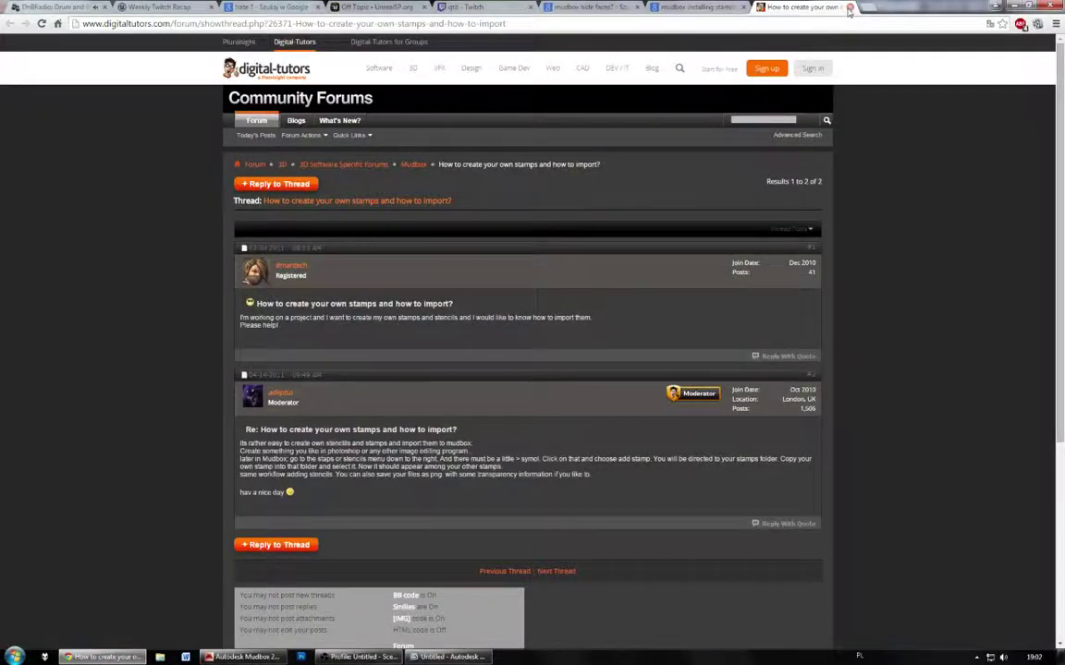
click(850, 7)
click(744, 8)
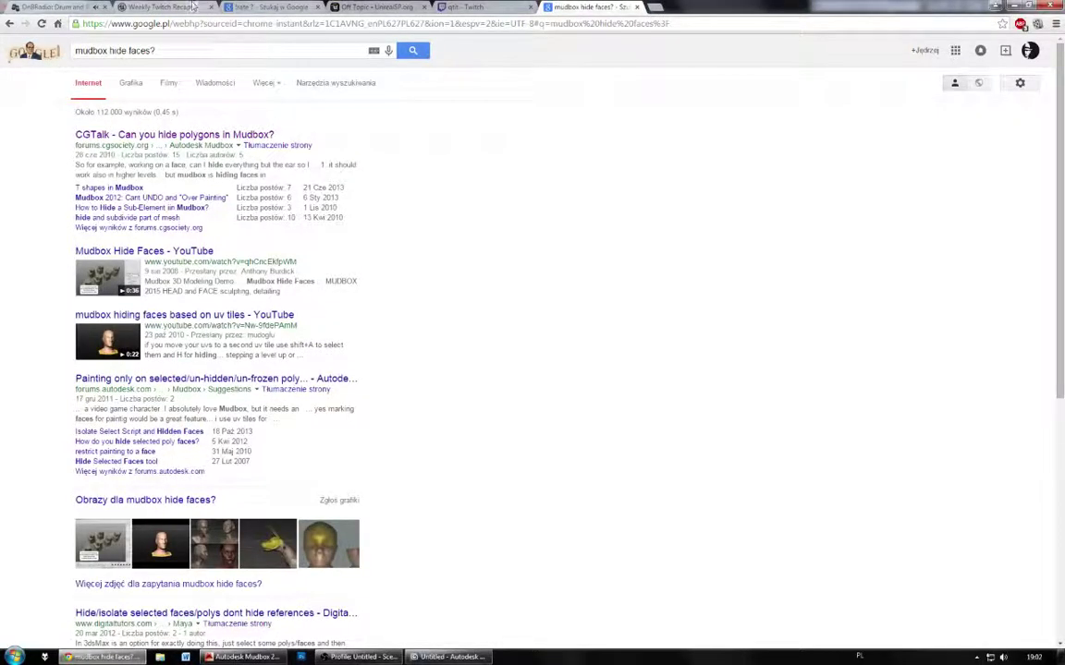
click(105, 7)
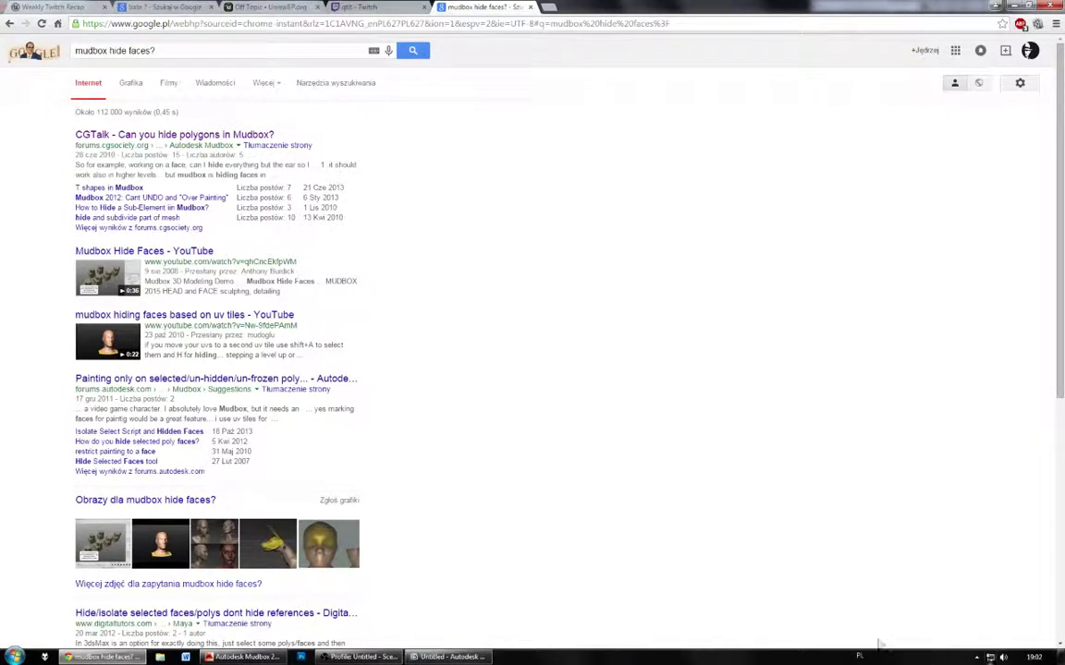
Step: Open Steam, start a chat from the friends list with the friend who shared the dnbradio link, and send "That was real good"
click(977, 656)
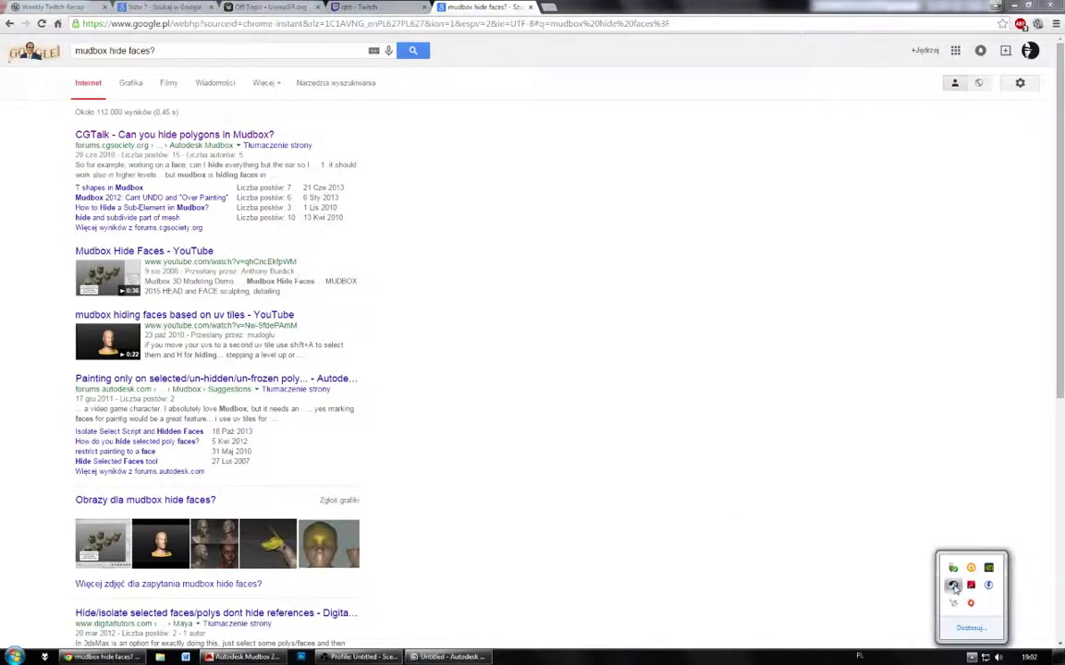
double_click(952, 586)
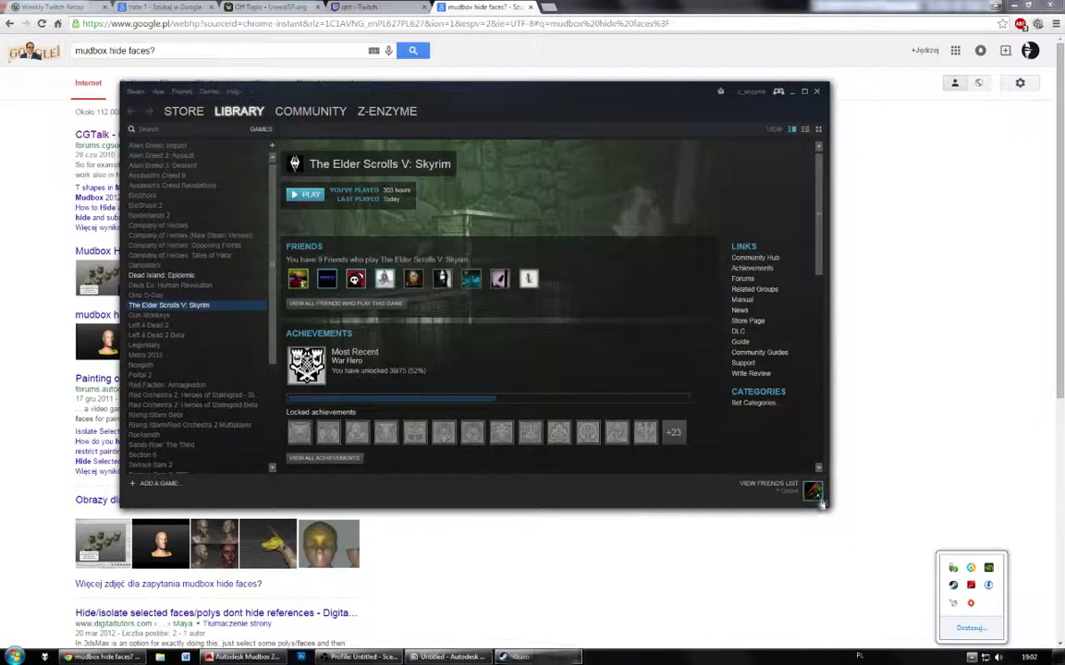
click(791, 486)
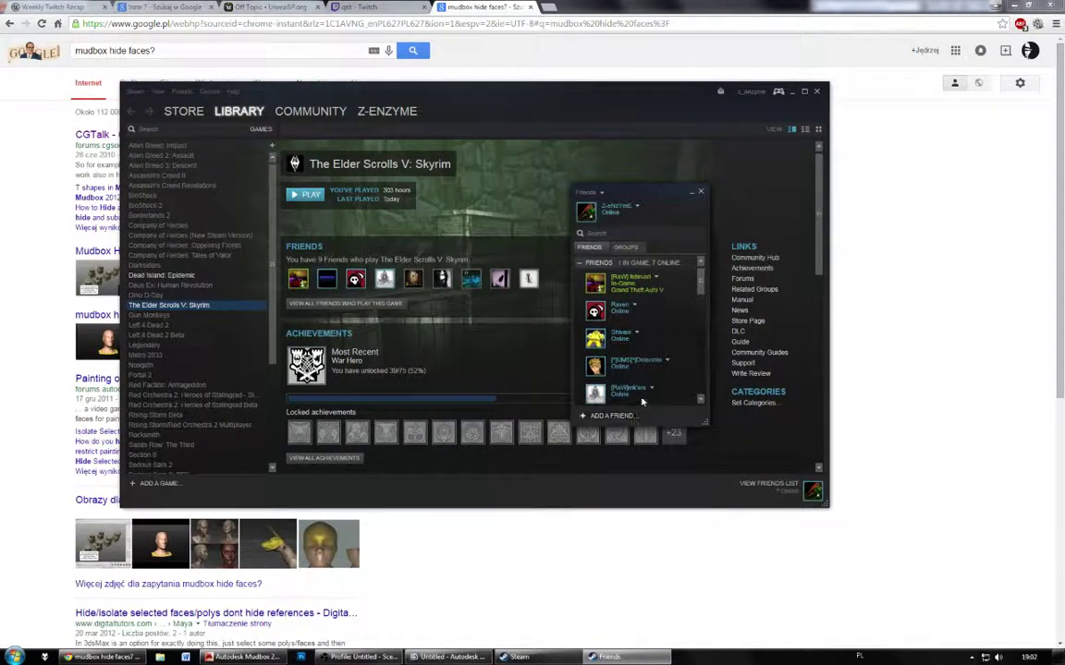
scroll(645, 389, down, 5)
scroll(645, 389, up, 5)
scroll(692, 288, down, 1)
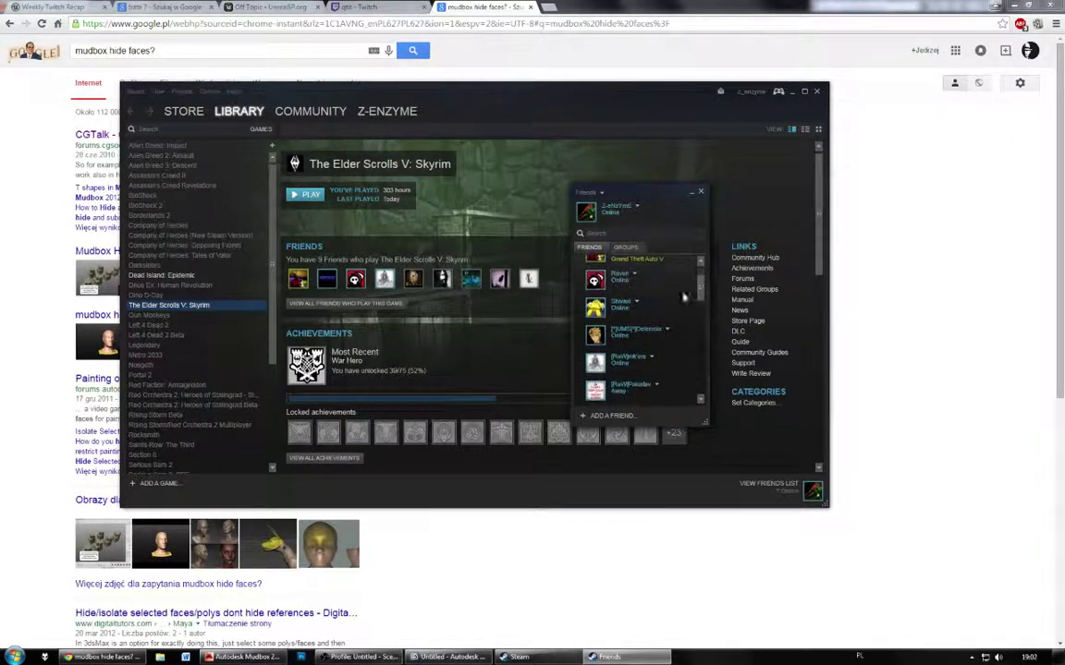
double_click(620, 303)
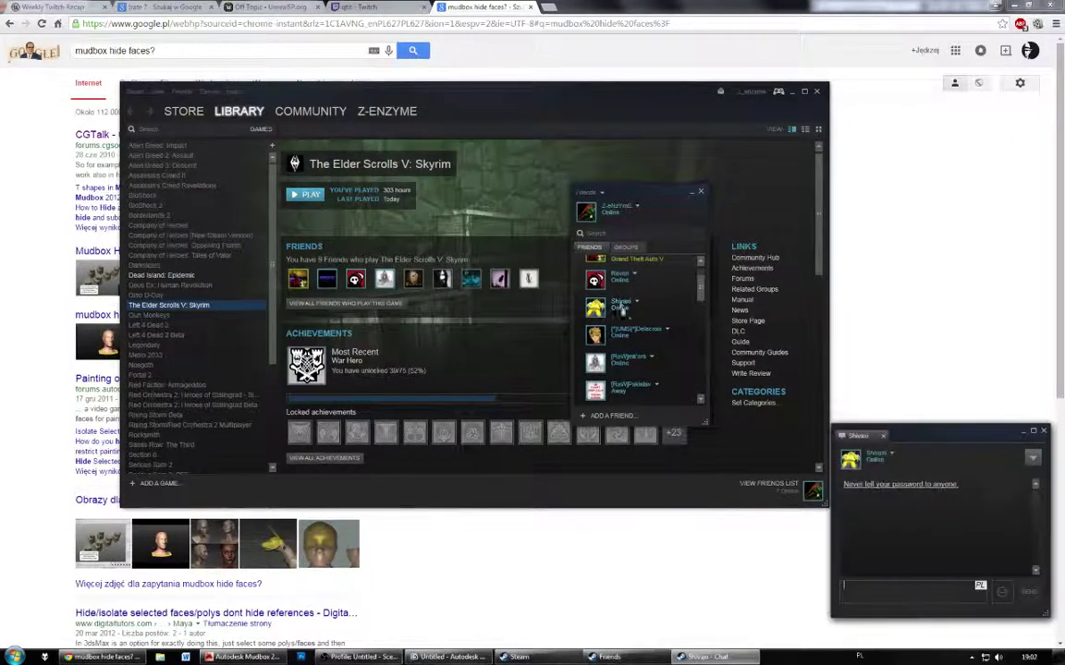
text(Thi)
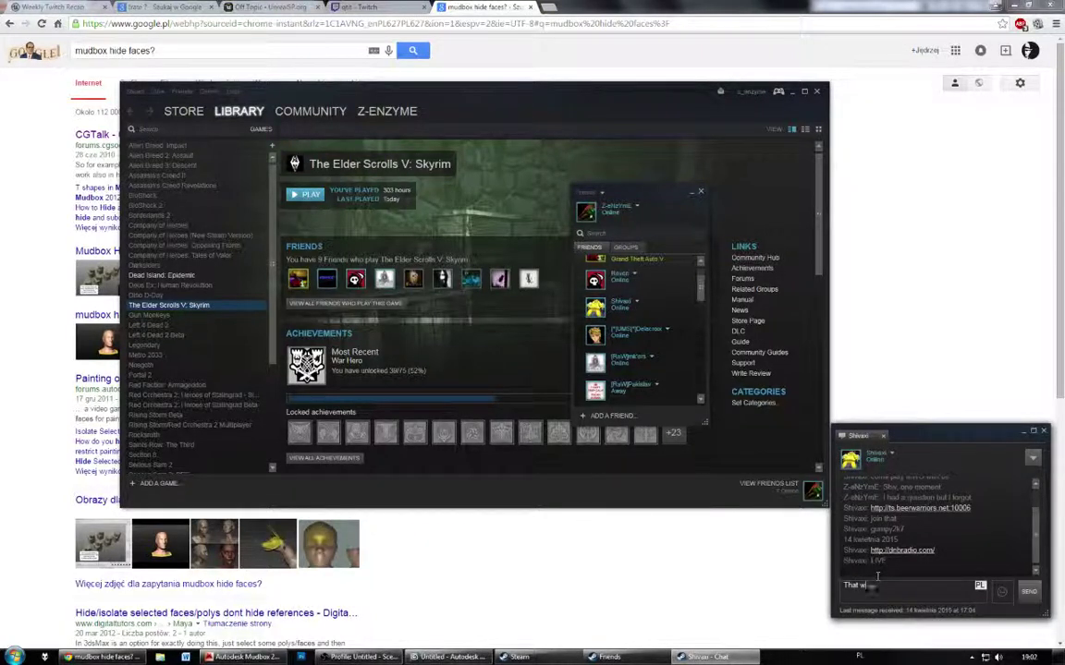
text(t was real good)
key(Return)
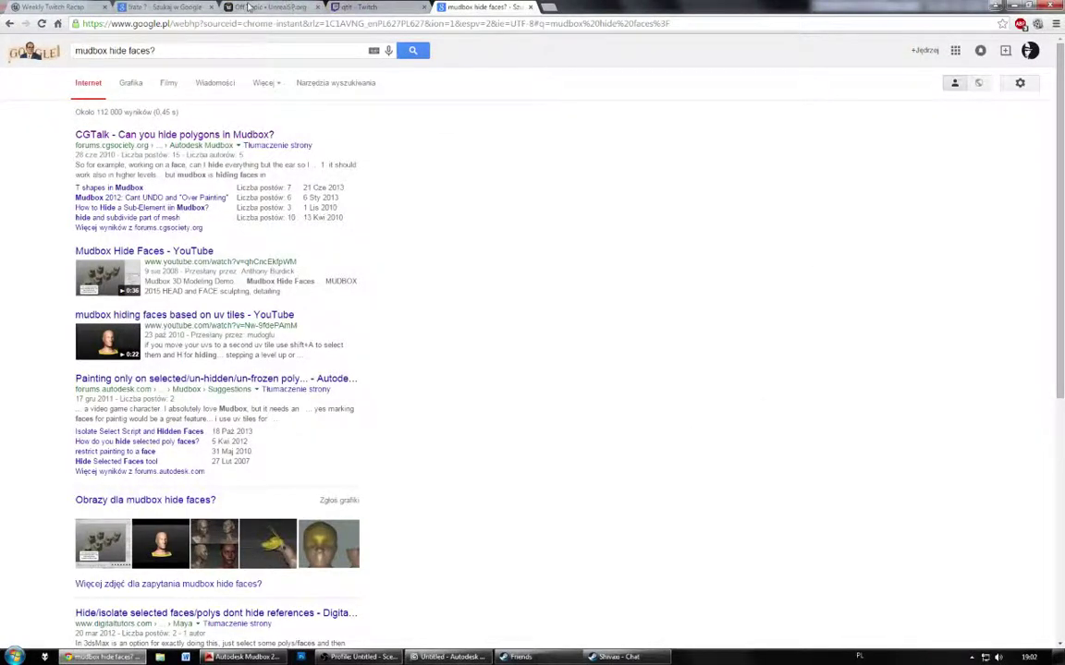
Step: View the Off Topic forum on UnrealSP.org in Chrome, and return to Mudbox to look over the shirt from the front
click(248, 7)
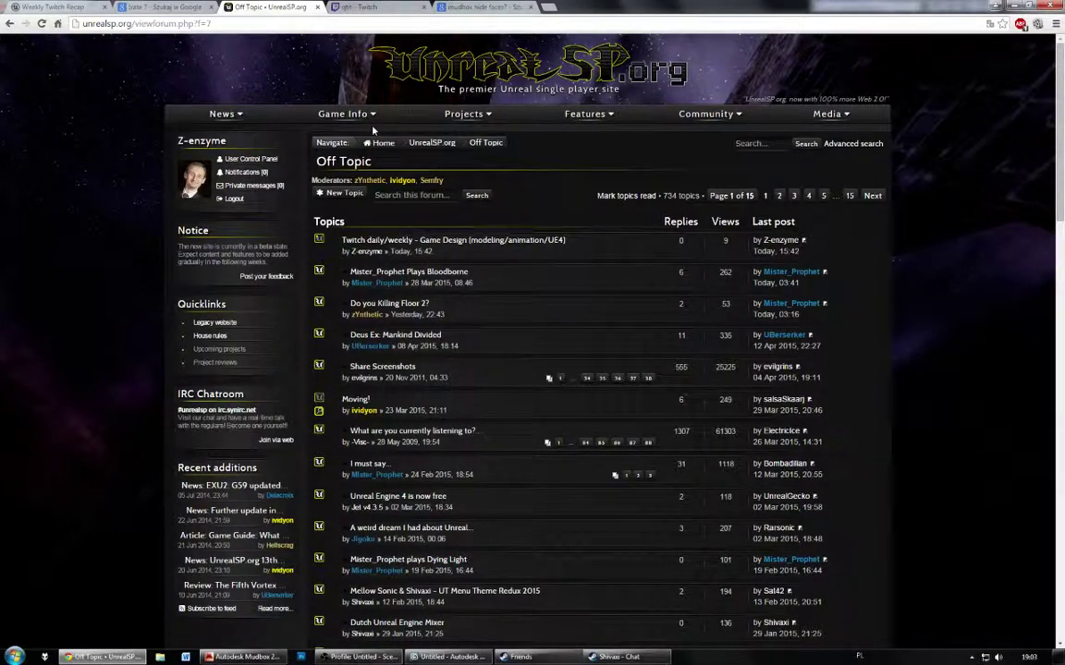
click(344, 656)
click(277, 656)
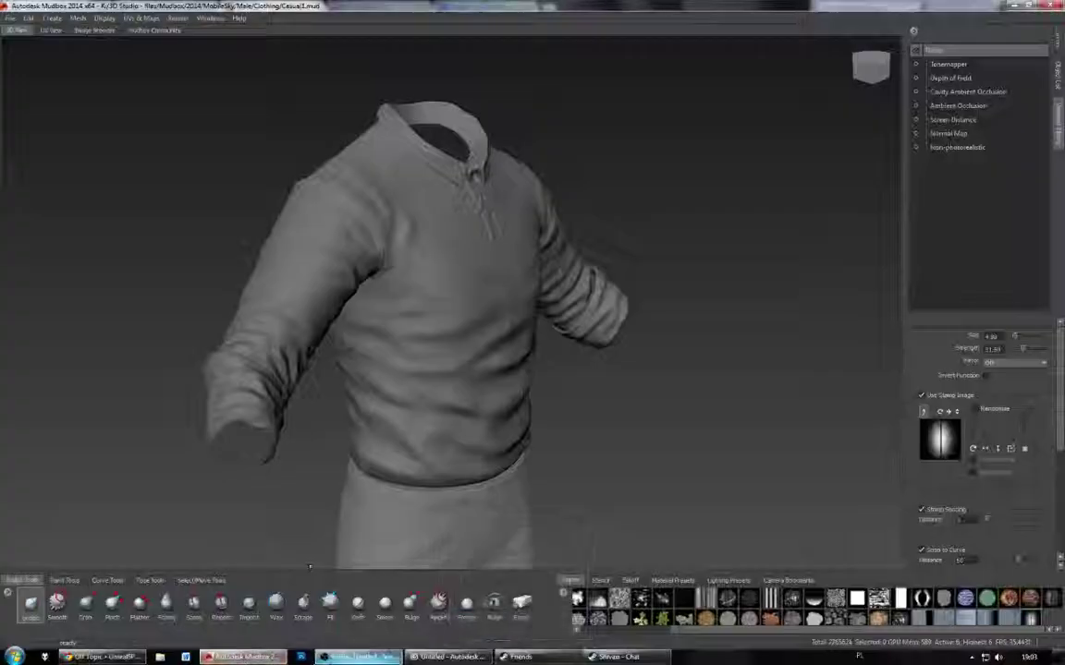
alt+drag(584, 404, 531, 406)
alt+middle_drag(502, 411, 486, 396)
alt+drag(486, 396, 434, 389)
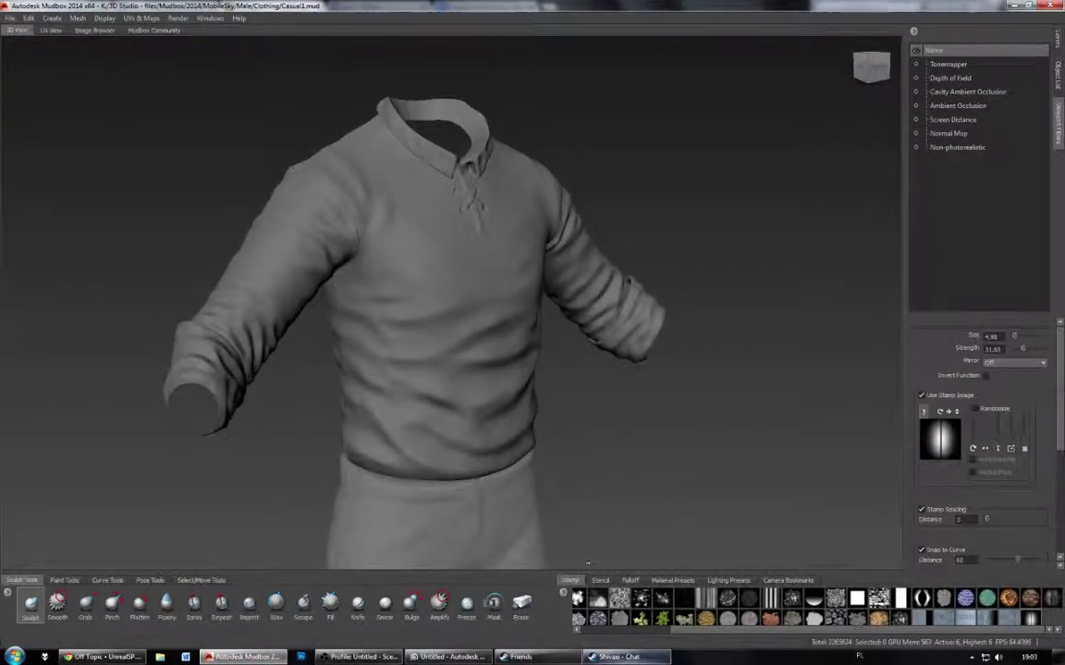
Step: Switch to the Open Broadcaster Software window
key(alt+Tab)
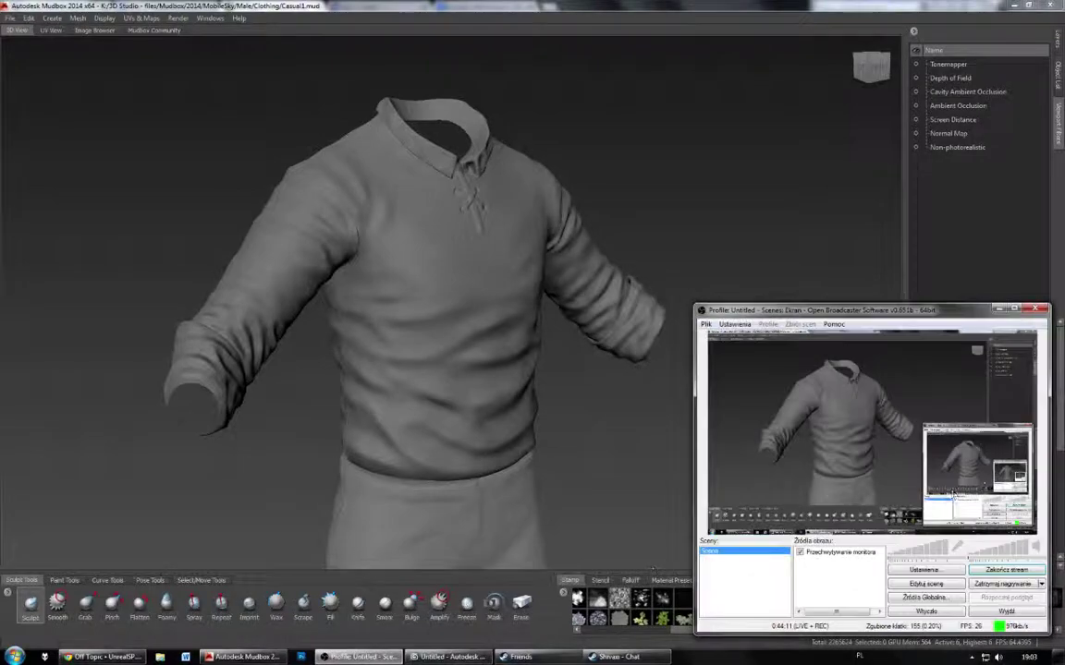